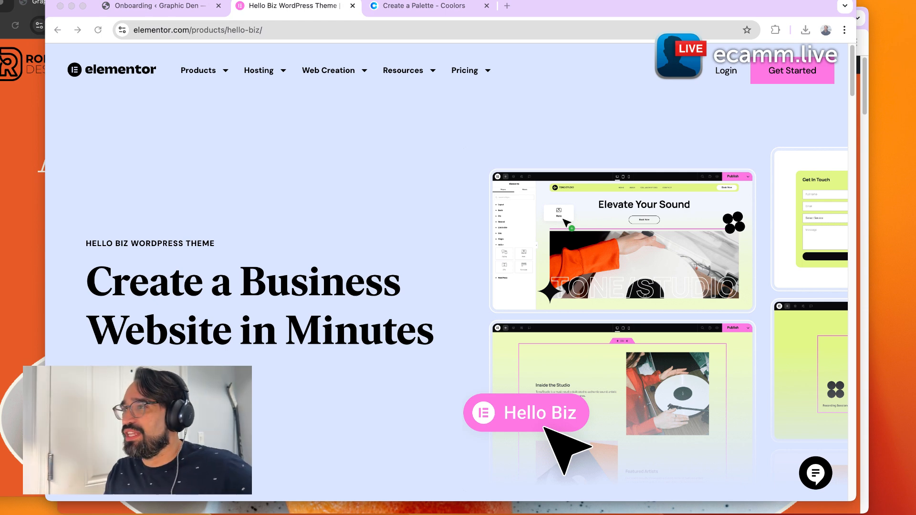
Scroll through the Hello Biz theme product page to review its features and kits.
{"action": "left_click", "coordinate": [616, 156]}
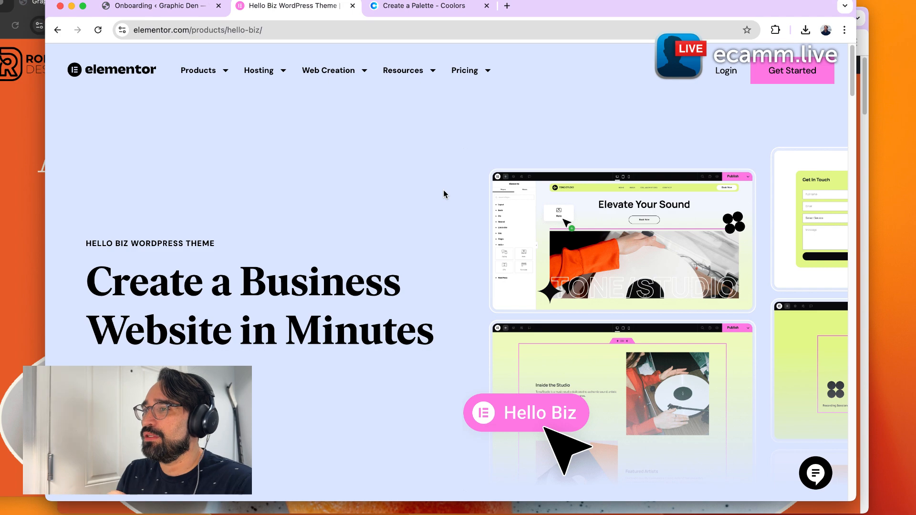
{"action": "scroll", "coordinate": [443, 190], "scroll_direction": "down", "scroll_amount": 6}
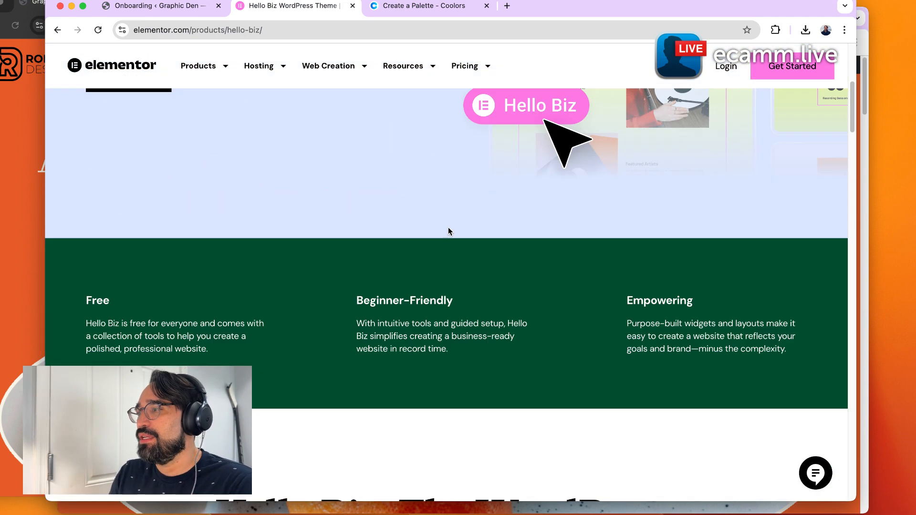
{"action": "scroll", "coordinate": [449, 232], "scroll_direction": "down", "scroll_amount": 6}
{"action": "scroll", "coordinate": [467, 244], "scroll_direction": "down", "scroll_amount": 3}
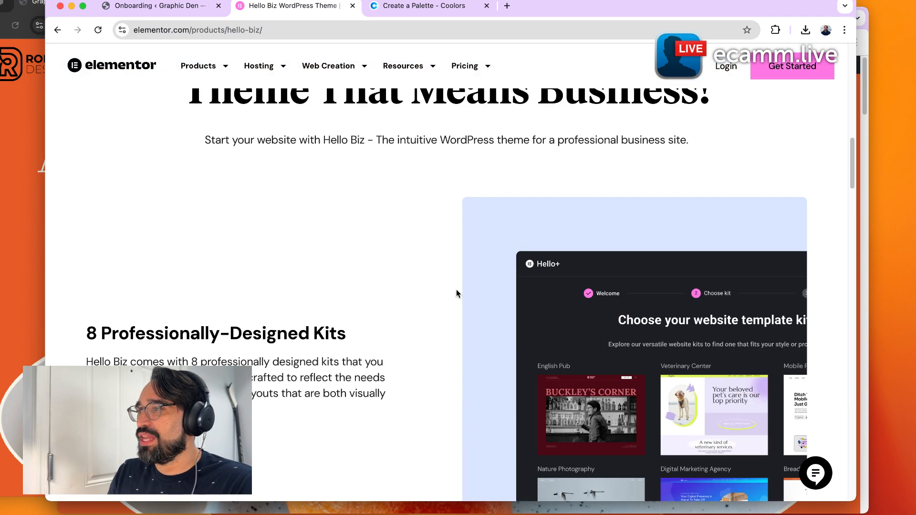
{"action": "scroll", "coordinate": [456, 293], "scroll_direction": "down", "scroll_amount": 14}
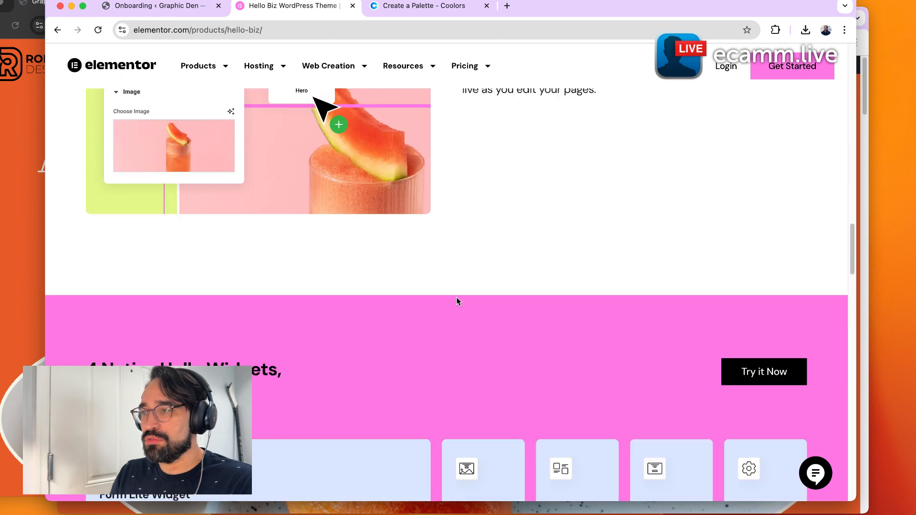
{"action": "scroll", "coordinate": [457, 297], "scroll_direction": "down", "scroll_amount": 4}
{"action": "scroll", "coordinate": [462, 284], "scroll_direction": "down", "scroll_amount": 5}
{"action": "scroll", "coordinate": [462, 284], "scroll_direction": "up", "scroll_amount": 4}
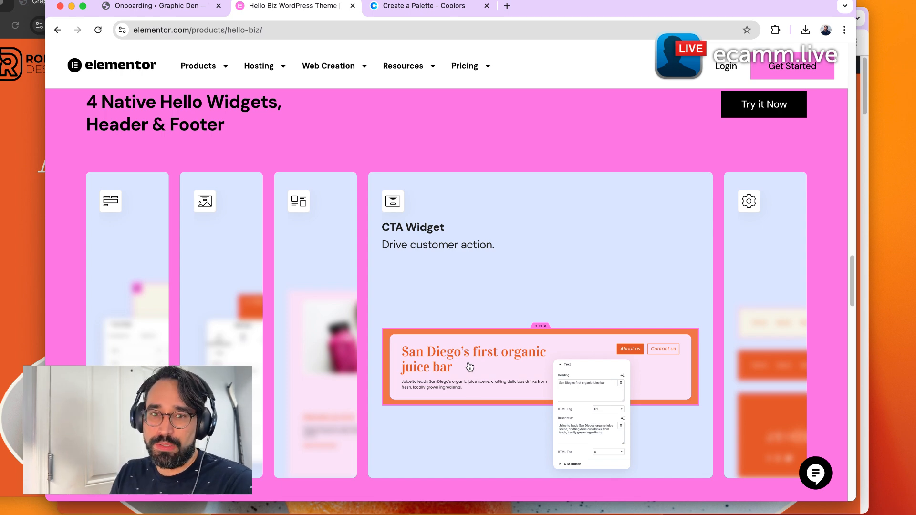
{"action": "scroll", "coordinate": [489, 424], "scroll_direction": "down", "scroll_amount": 10}
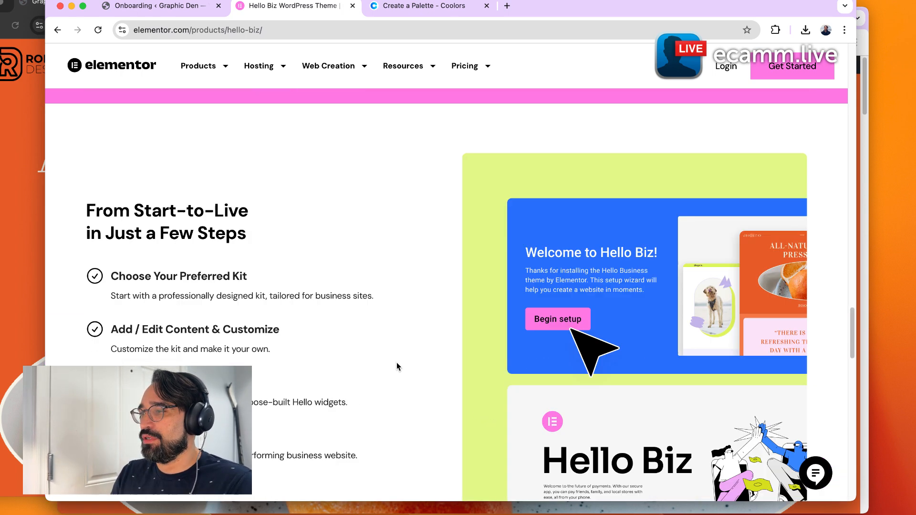
{"action": "scroll", "coordinate": [391, 368], "scroll_direction": "down", "scroll_amount": 10}
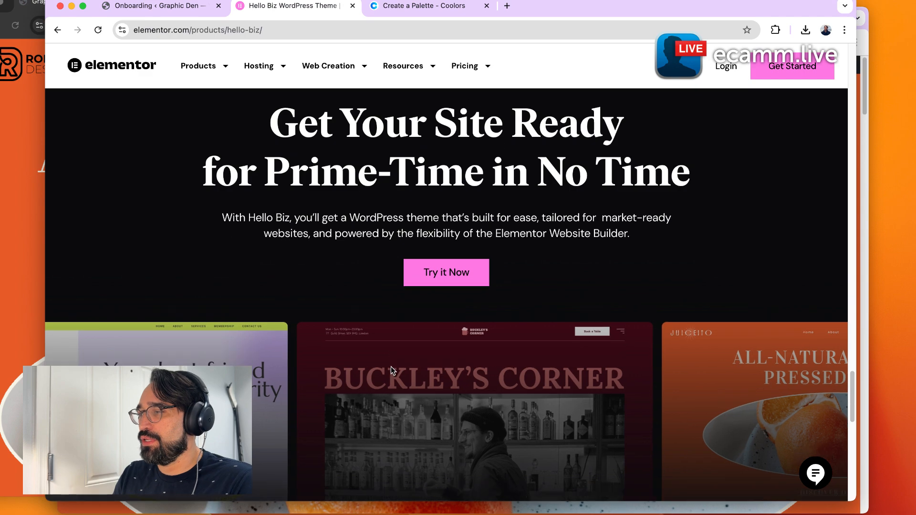
{"action": "scroll", "coordinate": [391, 367], "scroll_direction": "up", "scroll_amount": 15}
{"action": "scroll", "coordinate": [390, 371], "scroll_direction": "up", "scroll_amount": 5}
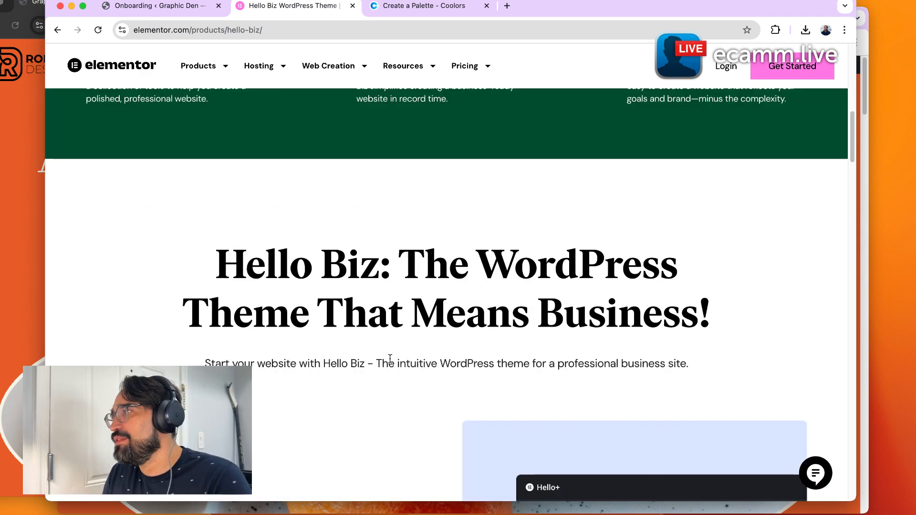
{"action": "scroll", "coordinate": [389, 356], "scroll_direction": "up", "scroll_amount": 10}
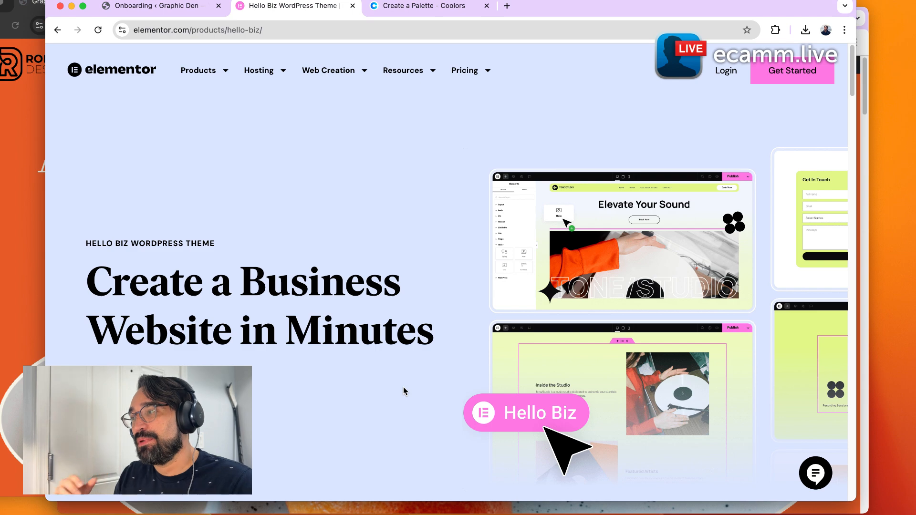
Examine each of the Hello widget cards: Form Lite, Hero, ZigZag, CTA, and Header & Footer.
{"action": "scroll", "coordinate": [402, 387], "scroll_direction": "down", "scroll_amount": 15}
{"action": "scroll", "coordinate": [382, 394], "scroll_direction": "down", "scroll_amount": 20}
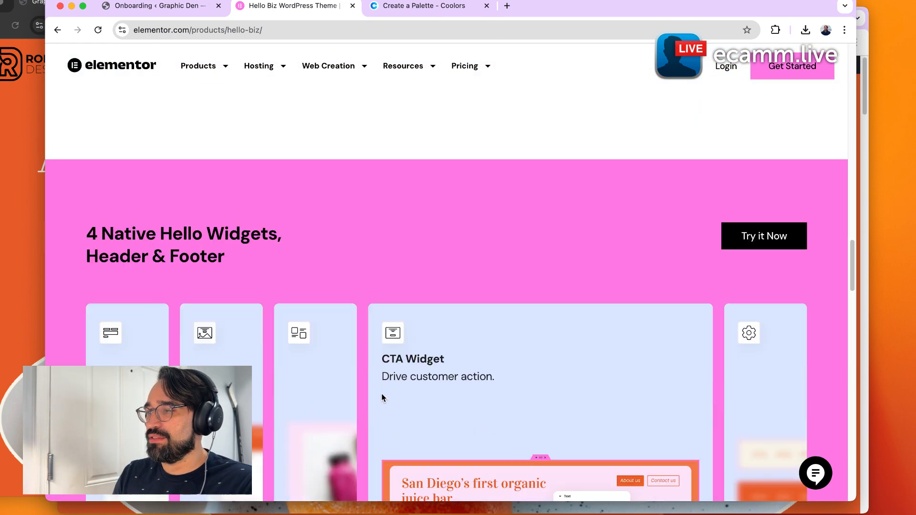
{"action": "scroll", "coordinate": [382, 397], "scroll_direction": "down", "scroll_amount": 5}
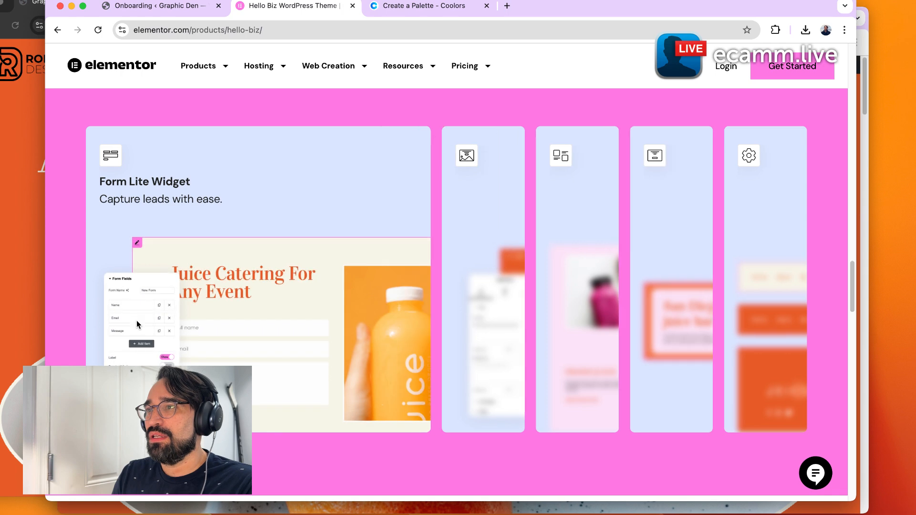
{"action": "mouse_move", "coordinate": [491, 310]}
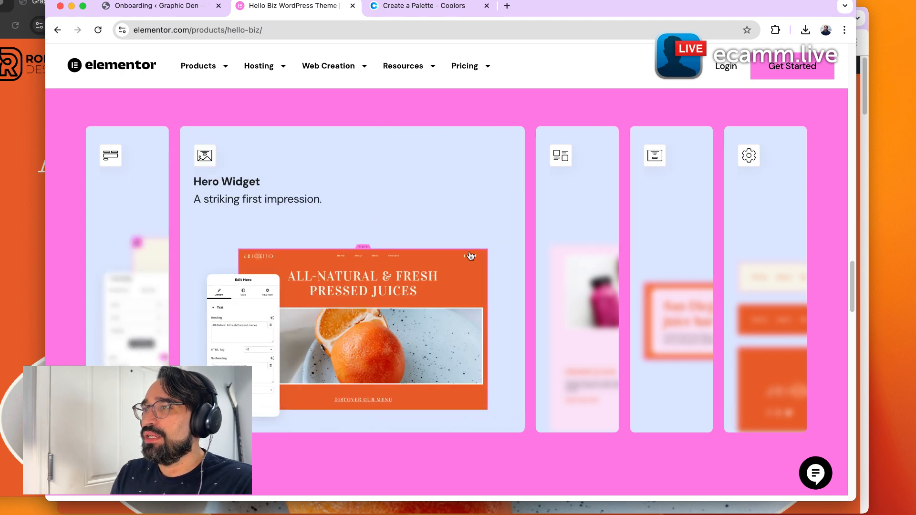
{"action": "mouse_move", "coordinate": [599, 246]}
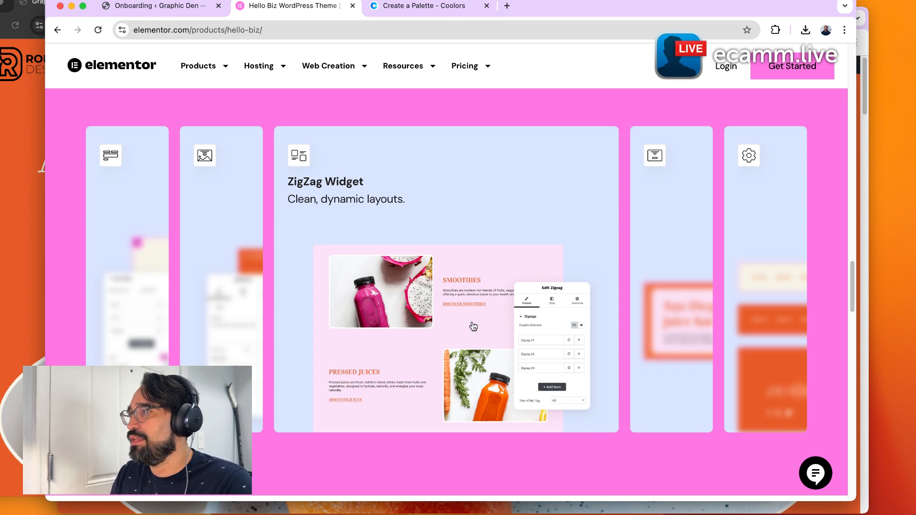
{"action": "mouse_move", "coordinate": [646, 239]}
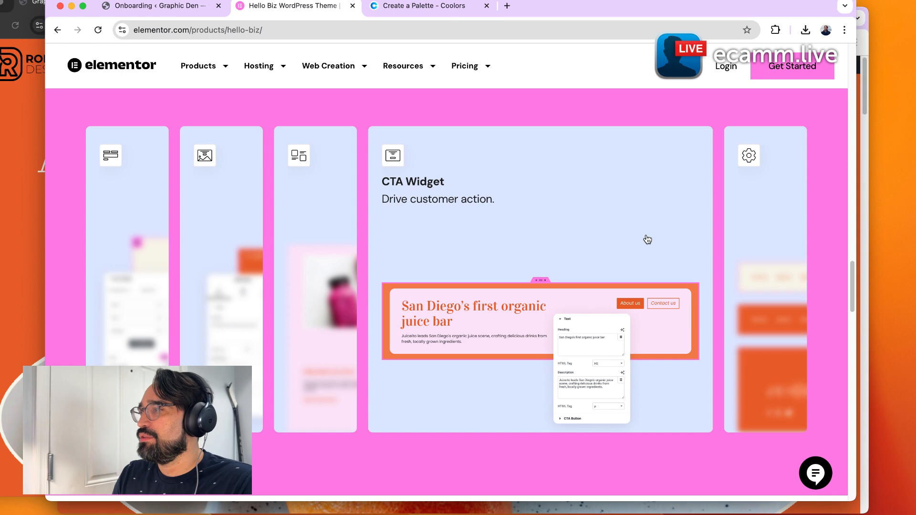
{"action": "mouse_move", "coordinate": [735, 214]}
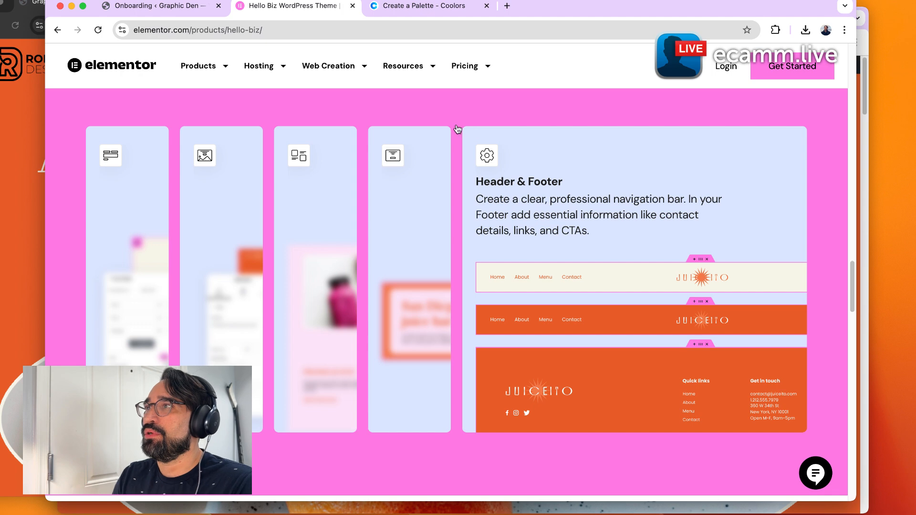
Switch to the WordPress dashboard tab and open the installed plugins list.
{"action": "left_click", "coordinate": [184, 7]}
{"action": "mouse_move", "coordinate": [90, 168]}
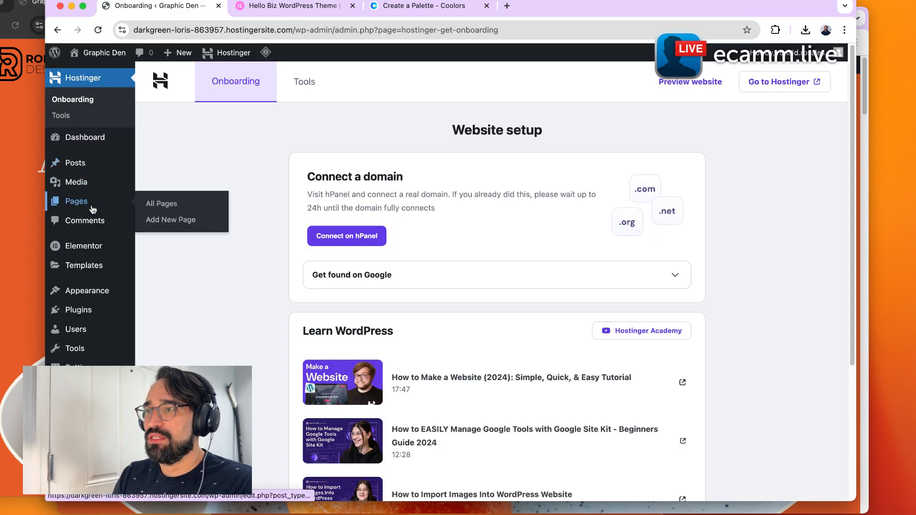
{"action": "mouse_move", "coordinate": [83, 253]}
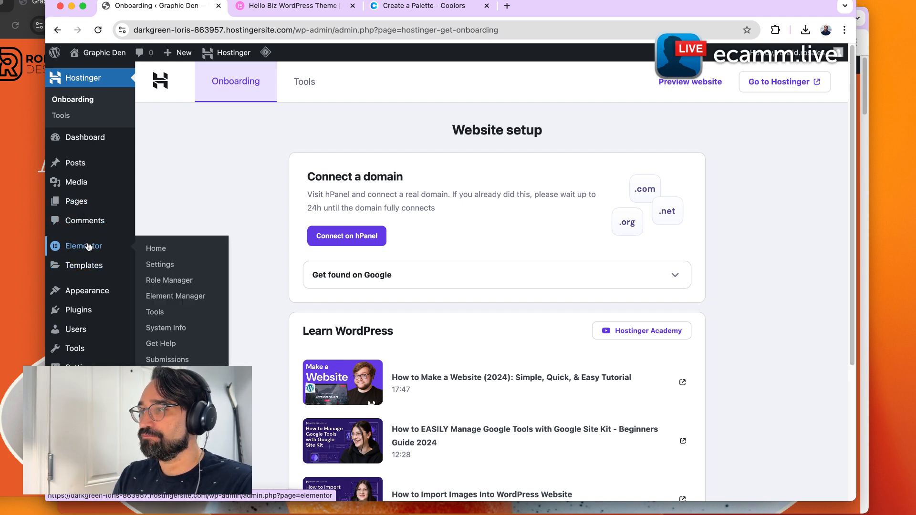
{"action": "mouse_move", "coordinate": [96, 291]}
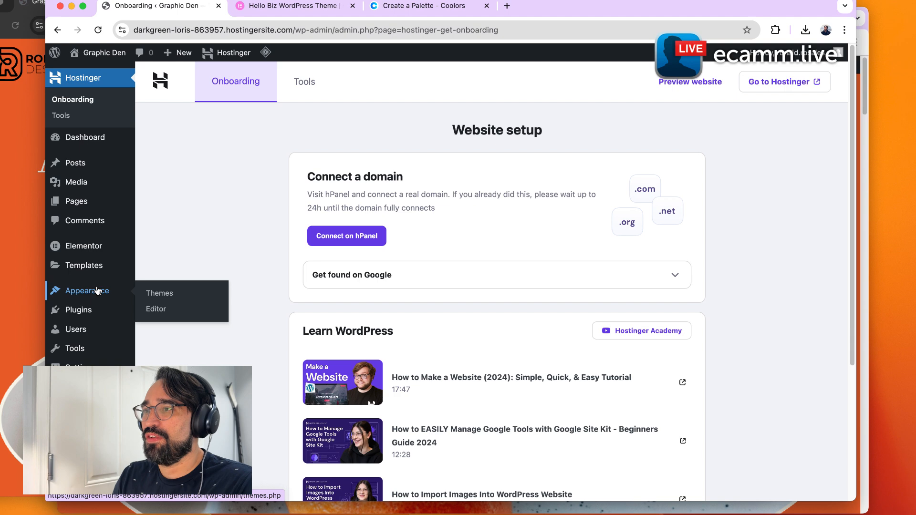
{"action": "left_click", "coordinate": [98, 293]}
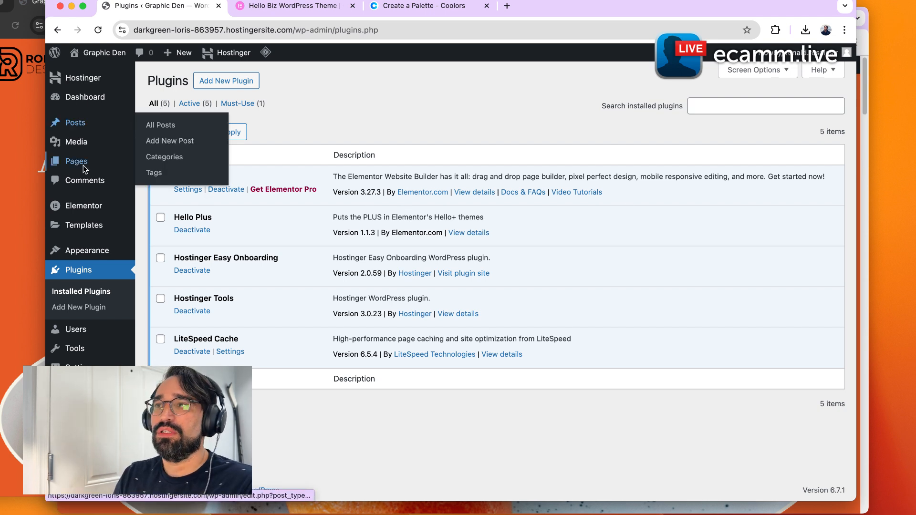
{"action": "mouse_move", "coordinate": [95, 259]}
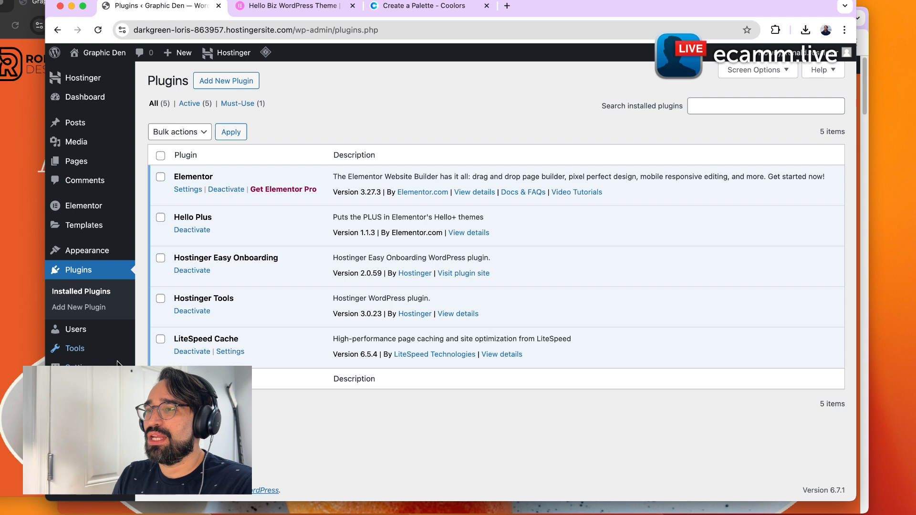
{"action": "mouse_move", "coordinate": [76, 367]}
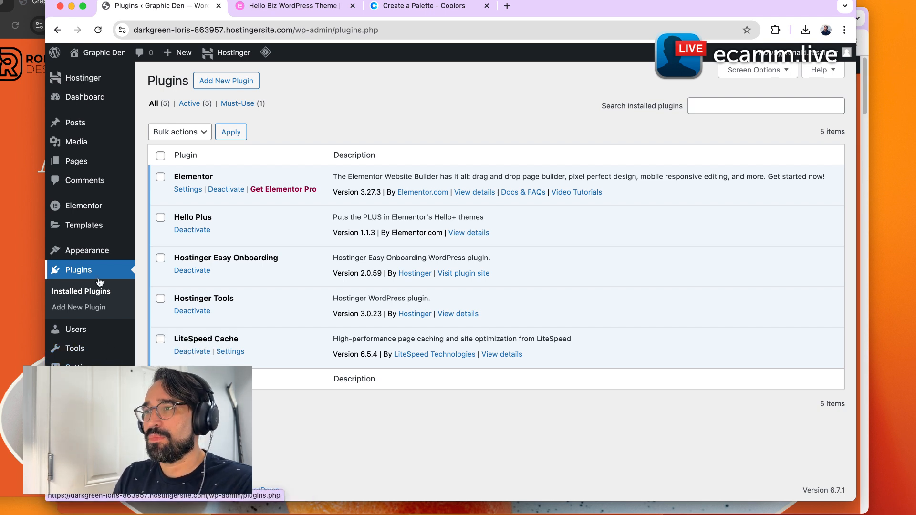
{"action": "mouse_move", "coordinate": [101, 234]}
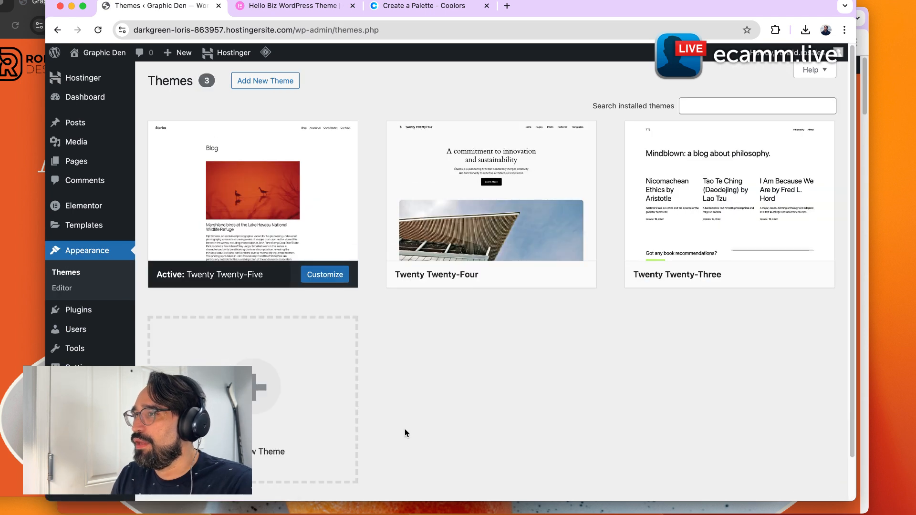
Search the theme directory for "elementor biz", then install and activate the Hello Biz theme.
{"action": "left_click", "coordinate": [282, 84]}
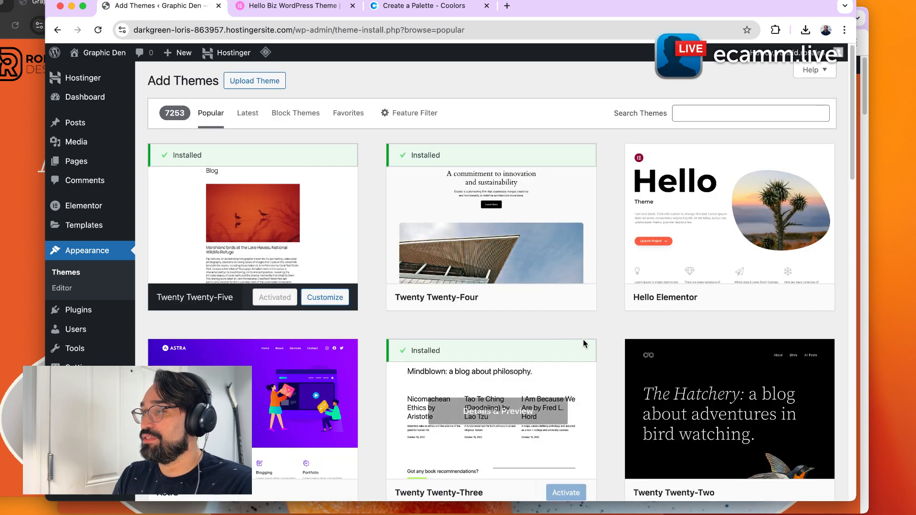
{"action": "left_click", "coordinate": [687, 113]}
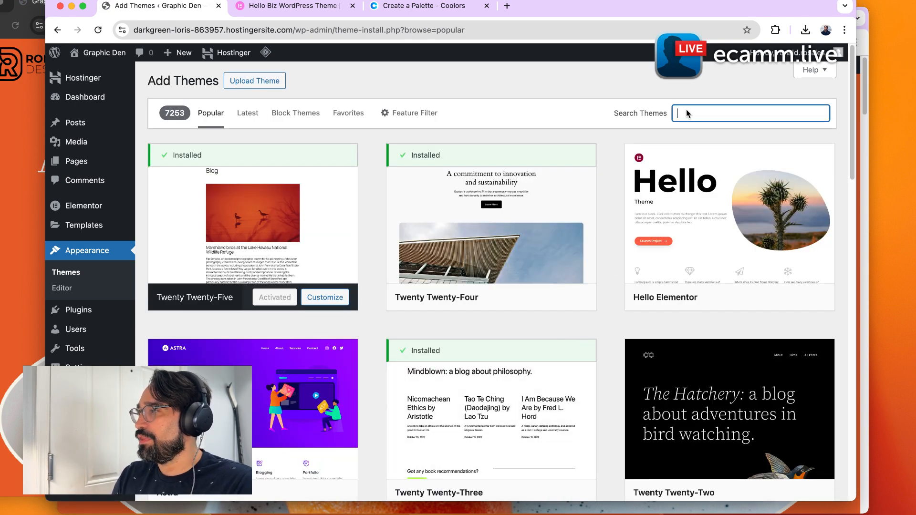
{"action": "type", "text": "el"}
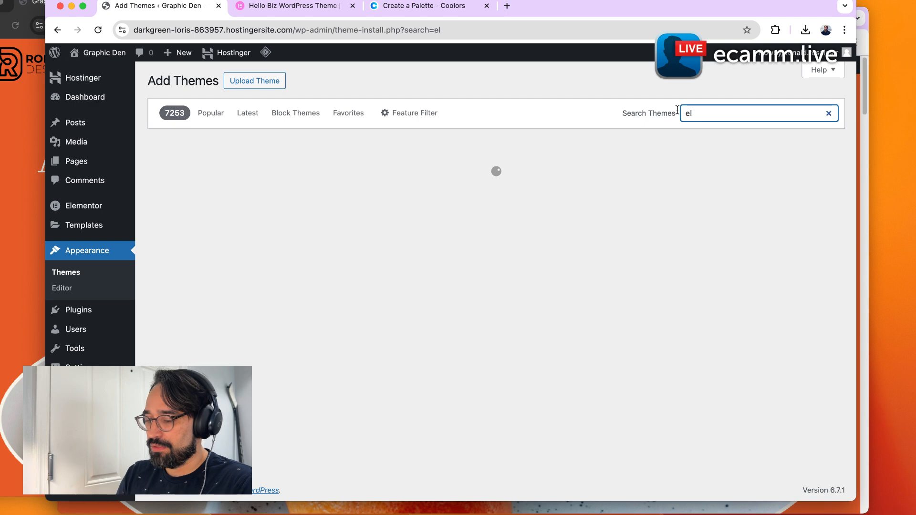
{"action": "type", "text": "ementor biz"}
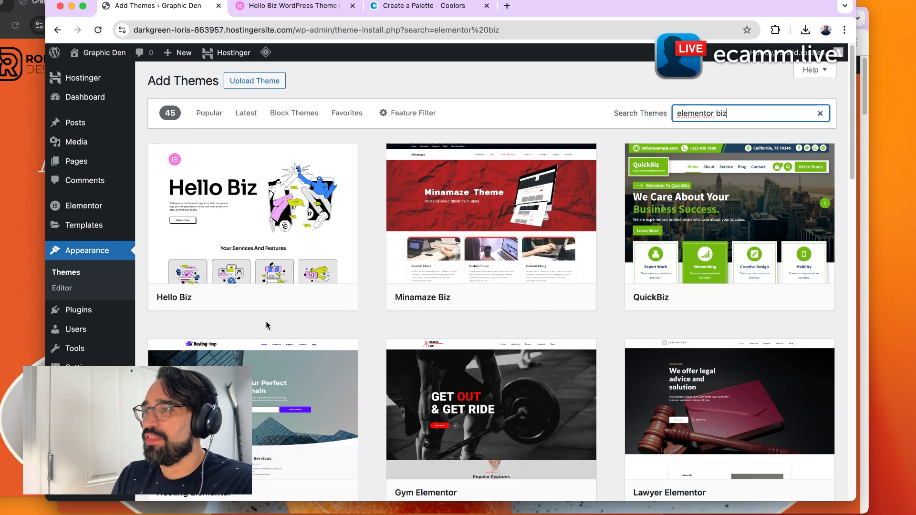
{"action": "mouse_move", "coordinate": [264, 277]}
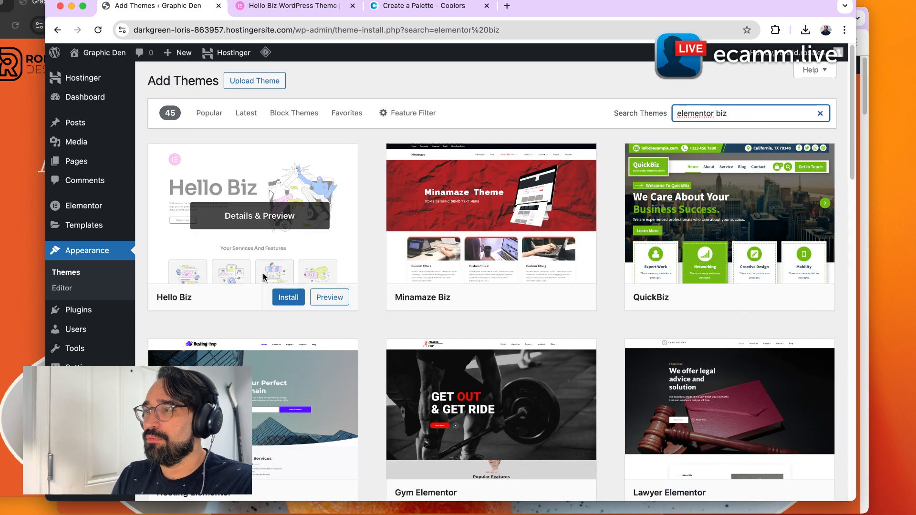
{"action": "left_click", "coordinate": [286, 297]}
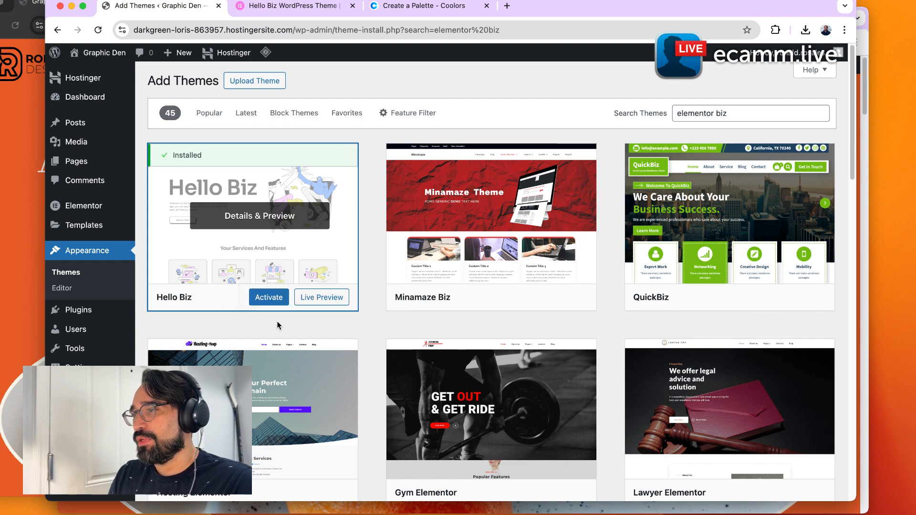
{"action": "left_click", "coordinate": [281, 300]}
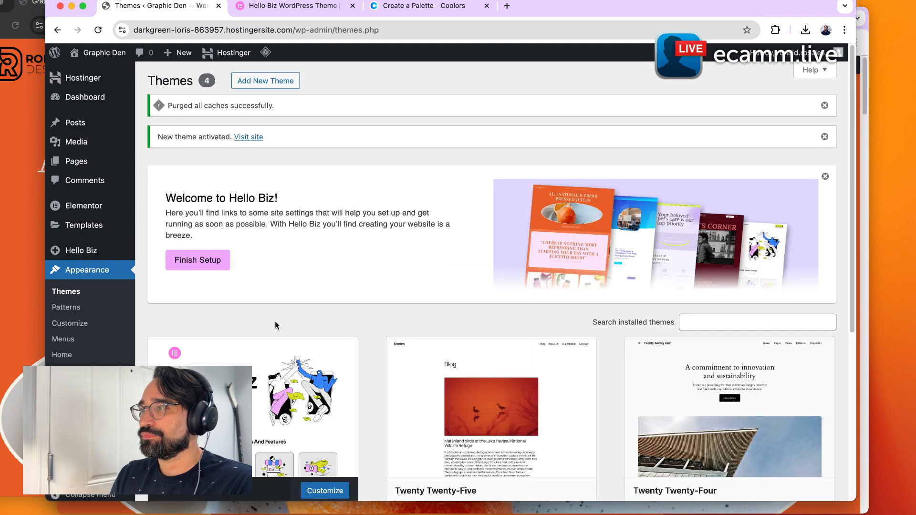
Launch the Hello Biz setup wizard from the welcome banner.
{"action": "scroll", "coordinate": [355, 321], "scroll_direction": "down", "scroll_amount": 6}
{"action": "scroll", "coordinate": [355, 322], "scroll_direction": "up", "scroll_amount": 6}
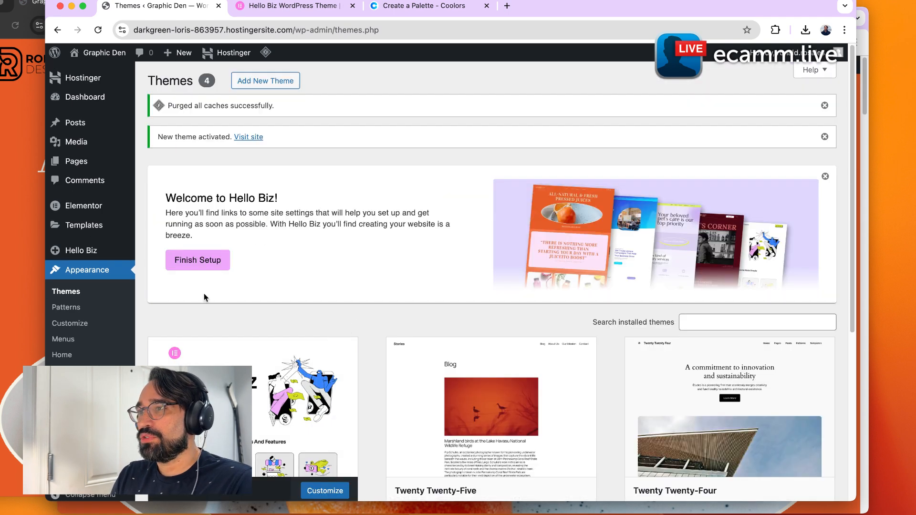
{"action": "left_click", "coordinate": [185, 260]}
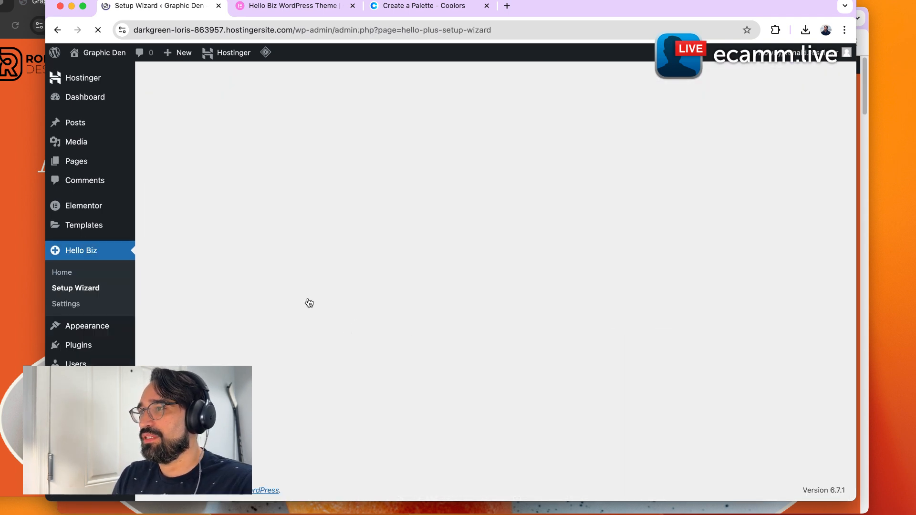
Browse the website template kits and open the English Pub kit's demo preview.
{"action": "scroll", "coordinate": [310, 303], "scroll_direction": "down", "scroll_amount": 2}
{"action": "scroll", "coordinate": [270, 267], "scroll_direction": "down", "scroll_amount": 1}
{"action": "mouse_move", "coordinate": [638, 246]}
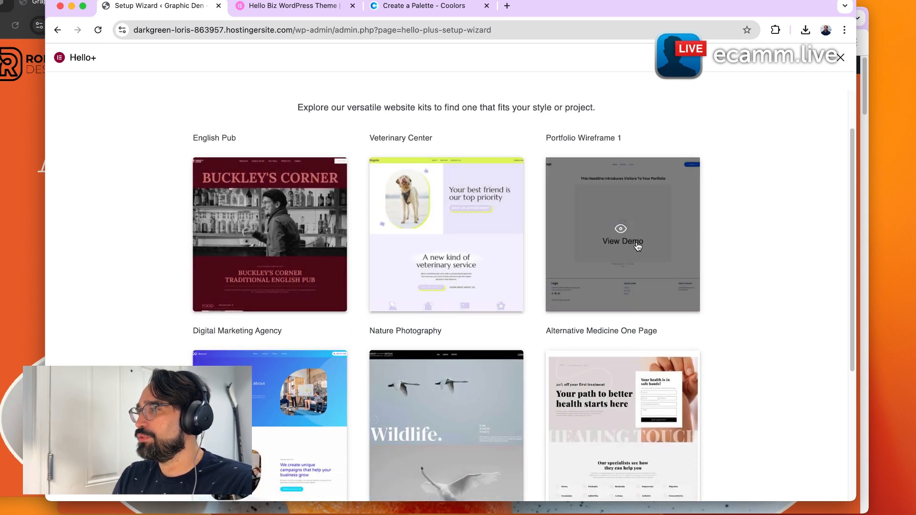
{"action": "scroll", "coordinate": [620, 253], "scroll_direction": "down", "scroll_amount": 3}
{"action": "scroll", "coordinate": [334, 344], "scroll_direction": "down", "scroll_amount": 2}
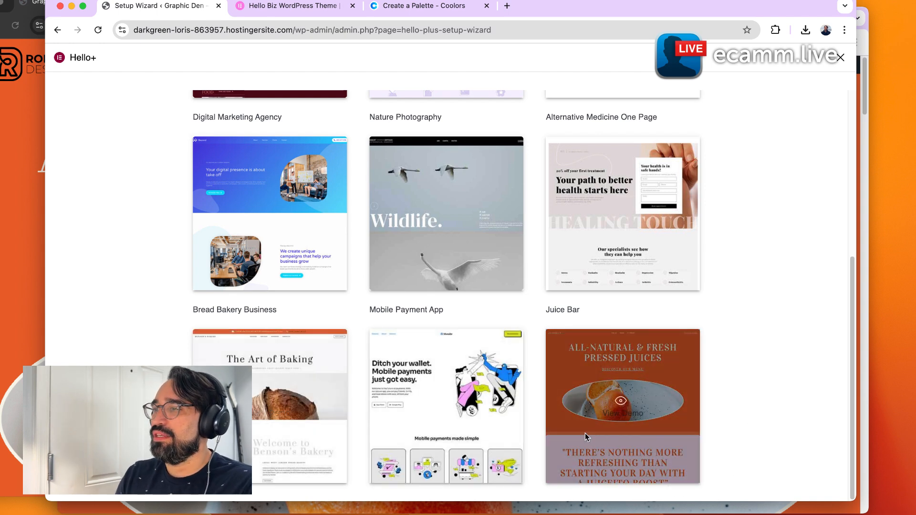
{"action": "scroll", "coordinate": [572, 444], "scroll_direction": "up", "scroll_amount": 6}
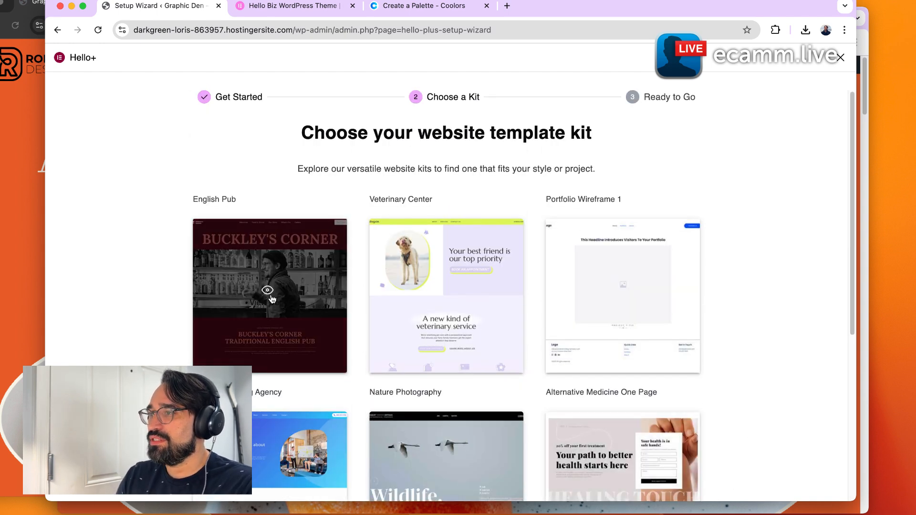
{"action": "left_click", "coordinate": [260, 310]}
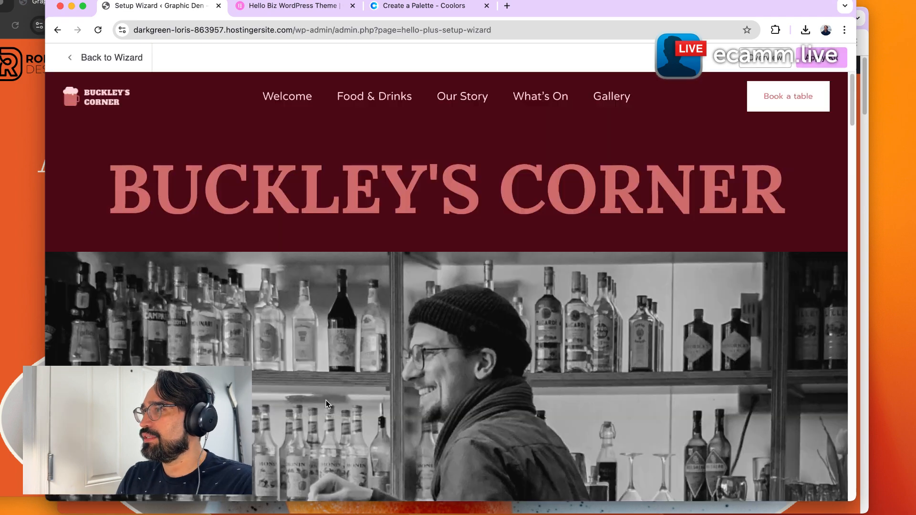
Scroll through the English Pub kit's demo preview to examine its page sections.
{"action": "scroll", "coordinate": [271, 391], "scroll_direction": "down", "scroll_amount": 5}
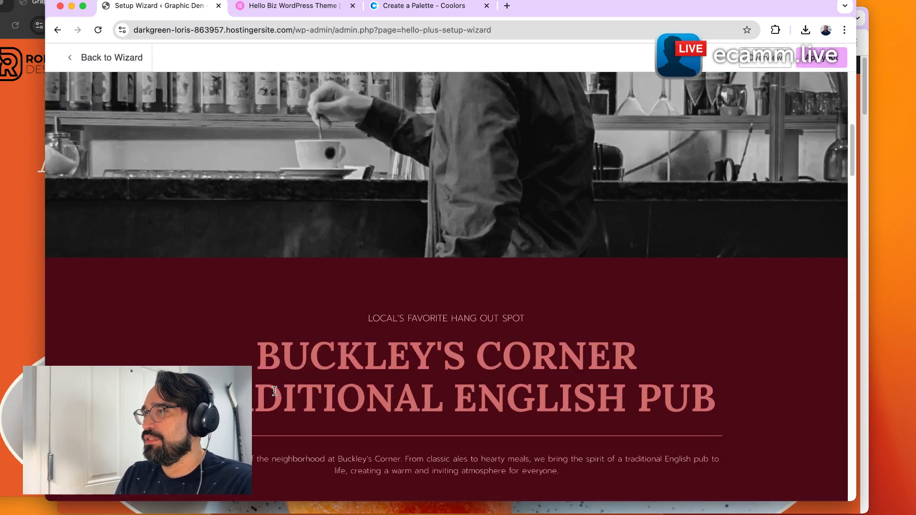
{"action": "scroll", "coordinate": [274, 391], "scroll_direction": "up", "scroll_amount": 8}
{"action": "scroll", "coordinate": [436, 392], "scroll_direction": "down", "scroll_amount": 5}
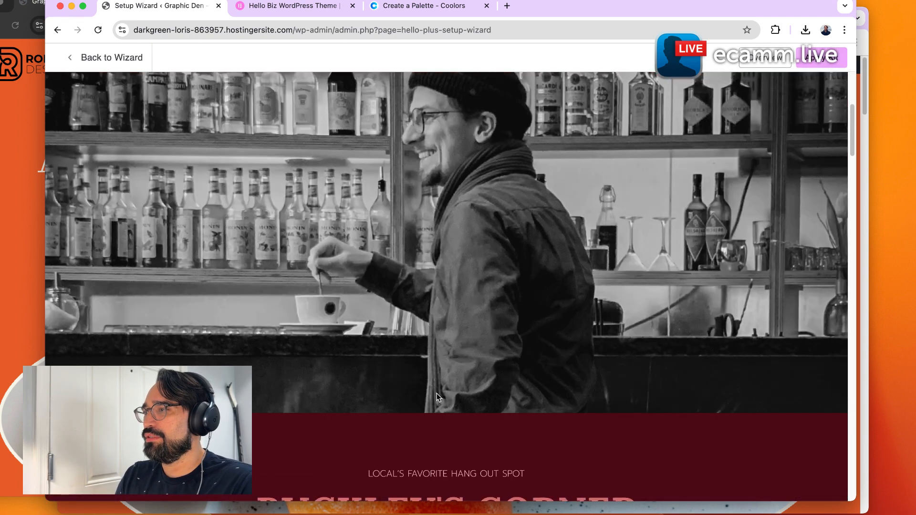
{"action": "scroll", "coordinate": [437, 393], "scroll_direction": "down", "scroll_amount": 6}
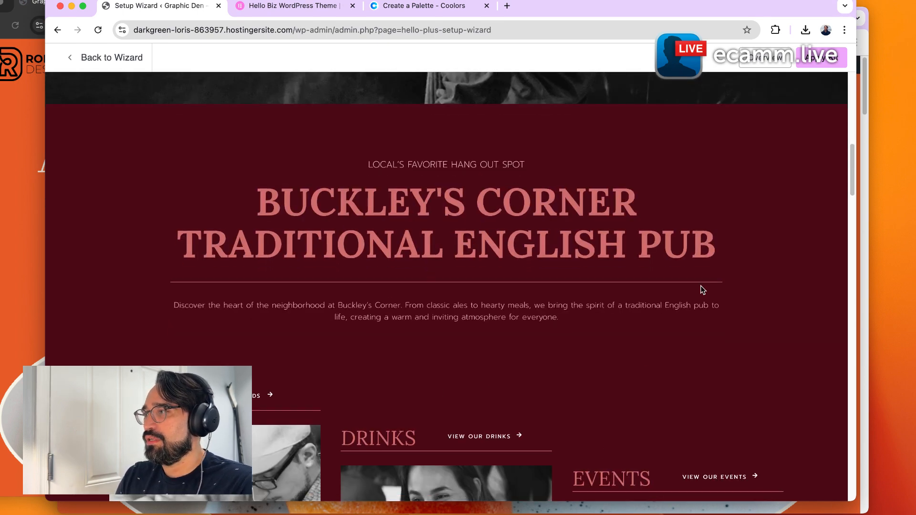
{"action": "scroll", "coordinate": [501, 276], "scroll_direction": "down", "scroll_amount": 3}
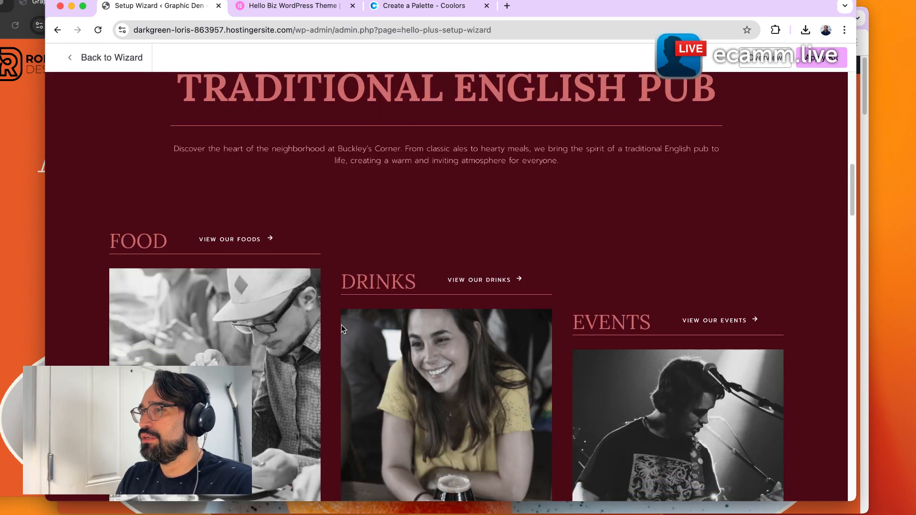
{"action": "scroll", "coordinate": [341, 326], "scroll_direction": "down", "scroll_amount": 2}
{"action": "scroll", "coordinate": [737, 363], "scroll_direction": "down", "scroll_amount": 3}
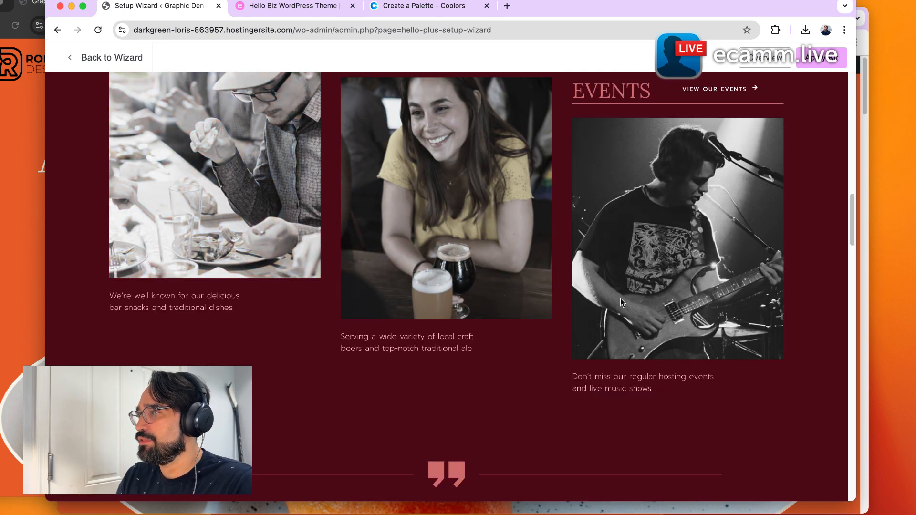
{"action": "scroll", "coordinate": [607, 350], "scroll_direction": "down", "scroll_amount": 10}
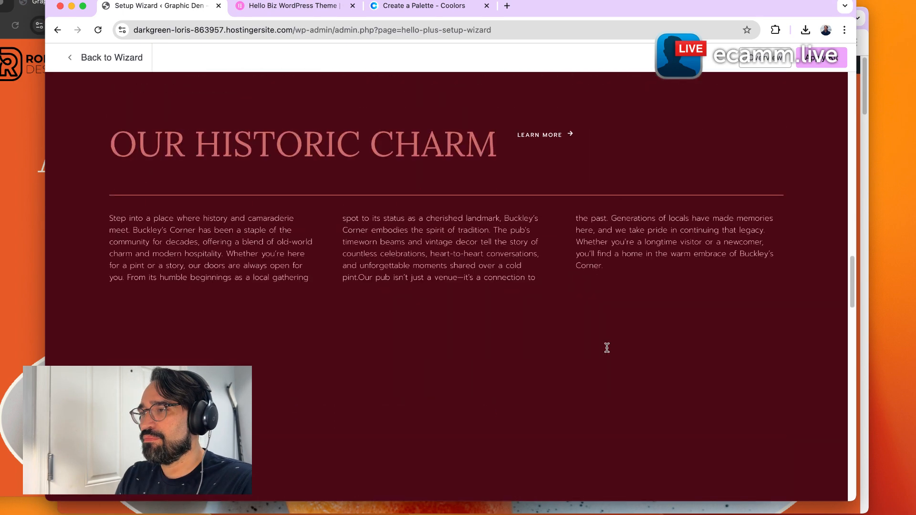
{"action": "scroll", "coordinate": [607, 351], "scroll_direction": "up", "scroll_amount": 1}
{"action": "scroll", "coordinate": [603, 362], "scroll_direction": "down", "scroll_amount": 10}
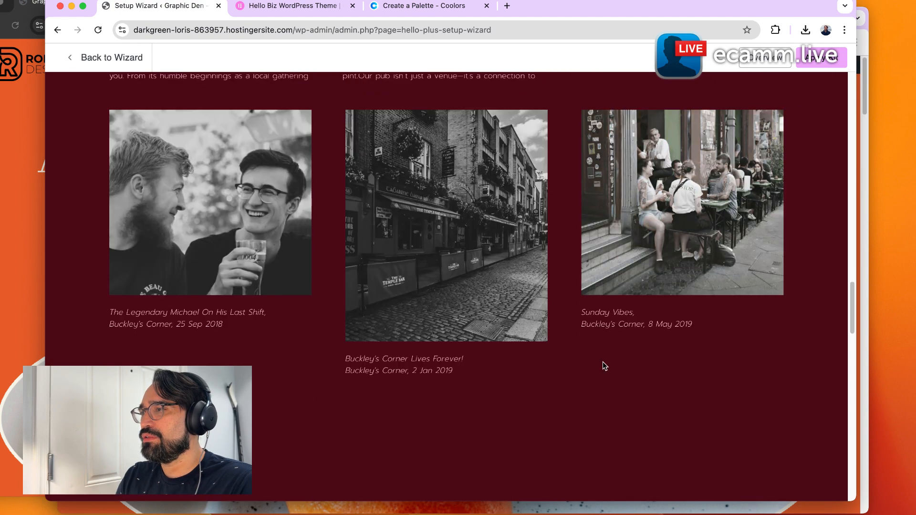
{"action": "scroll", "coordinate": [603, 361], "scroll_direction": "down", "scroll_amount": 5}
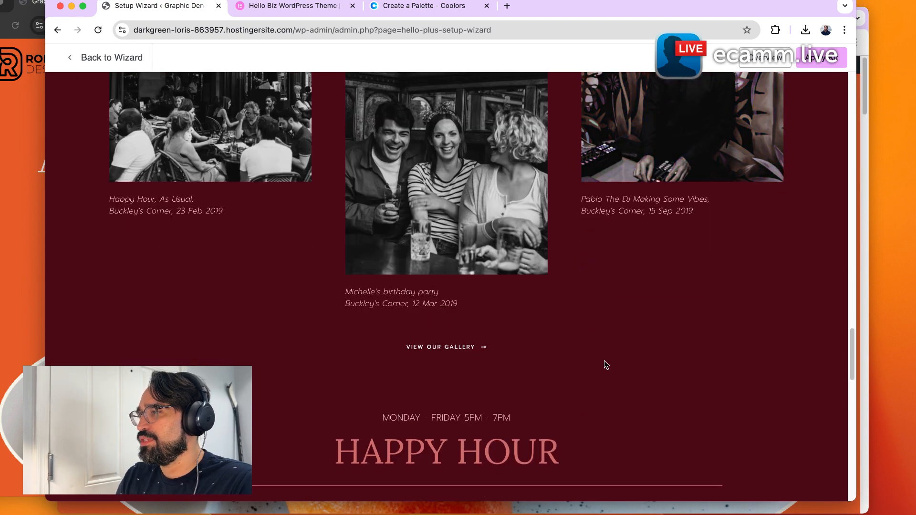
{"action": "scroll", "coordinate": [603, 361], "scroll_direction": "up", "scroll_amount": 20}
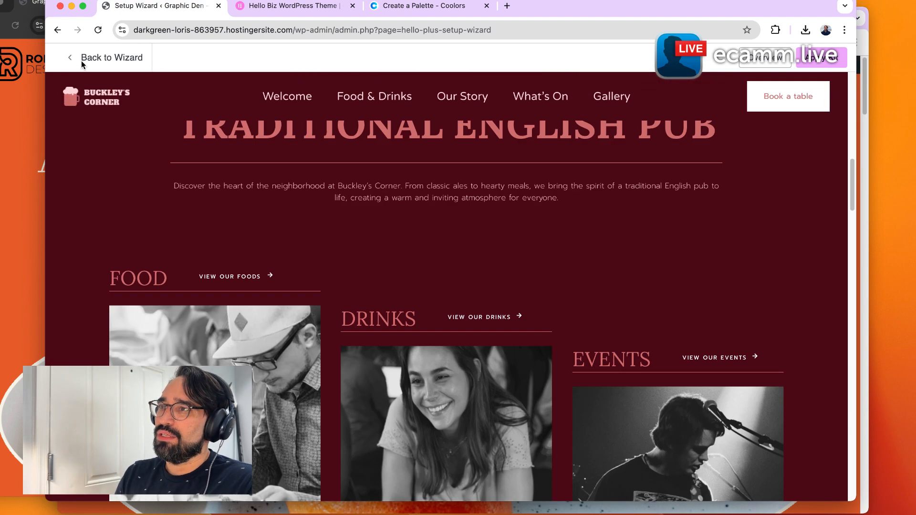
Return to the kit list and review the Veterinary Center kit's demo preview from top to bottom.
{"action": "left_click", "coordinate": [81, 58]}
{"action": "left_click", "coordinate": [407, 314]}
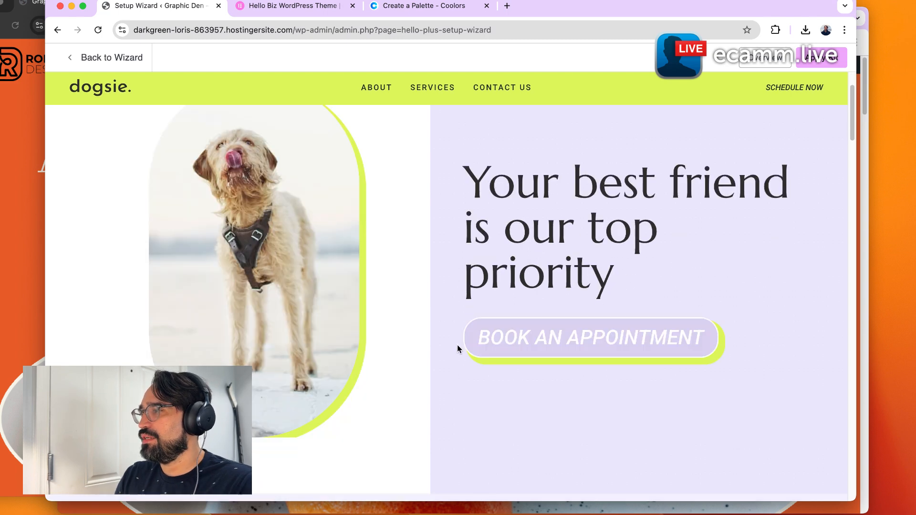
{"action": "scroll", "coordinate": [457, 345], "scroll_direction": "down", "scroll_amount": 10}
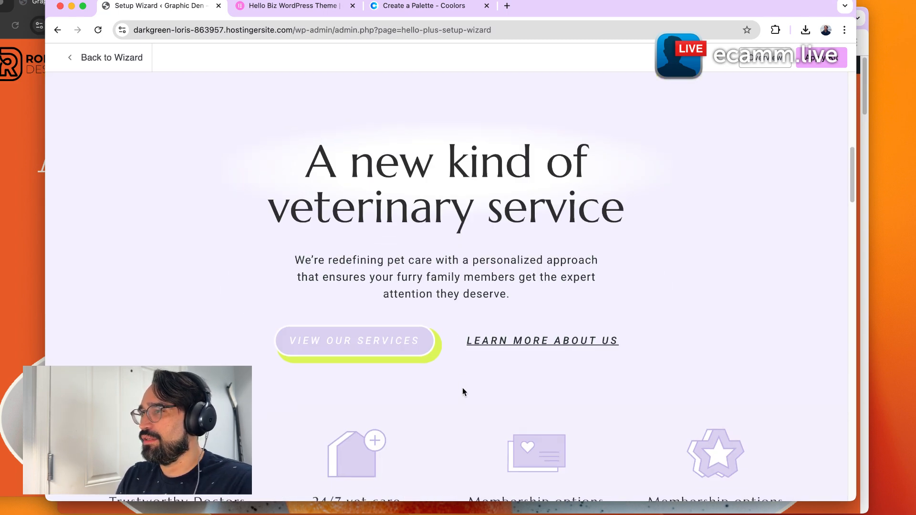
{"action": "scroll", "coordinate": [442, 384], "scroll_direction": "down", "scroll_amount": 5}
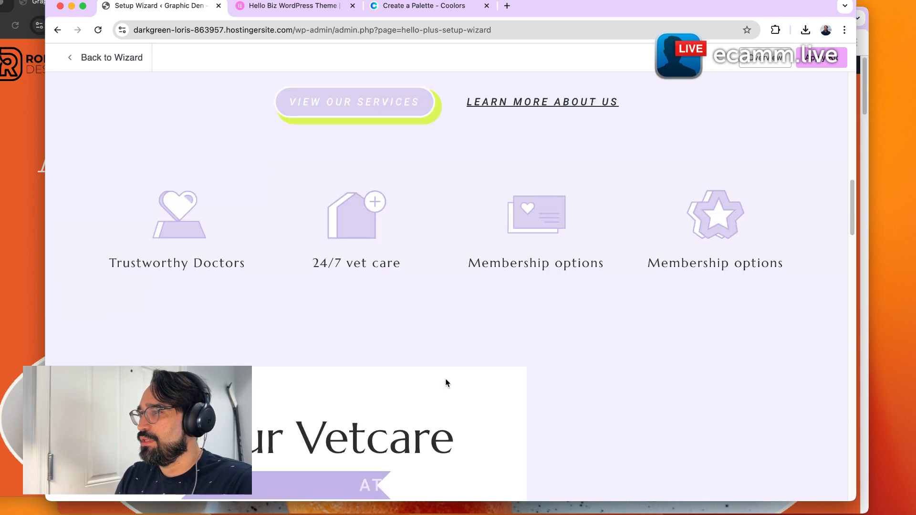
{"action": "scroll", "coordinate": [543, 362], "scroll_direction": "down", "scroll_amount": 5}
{"action": "scroll", "coordinate": [468, 419], "scroll_direction": "down", "scroll_amount": 5}
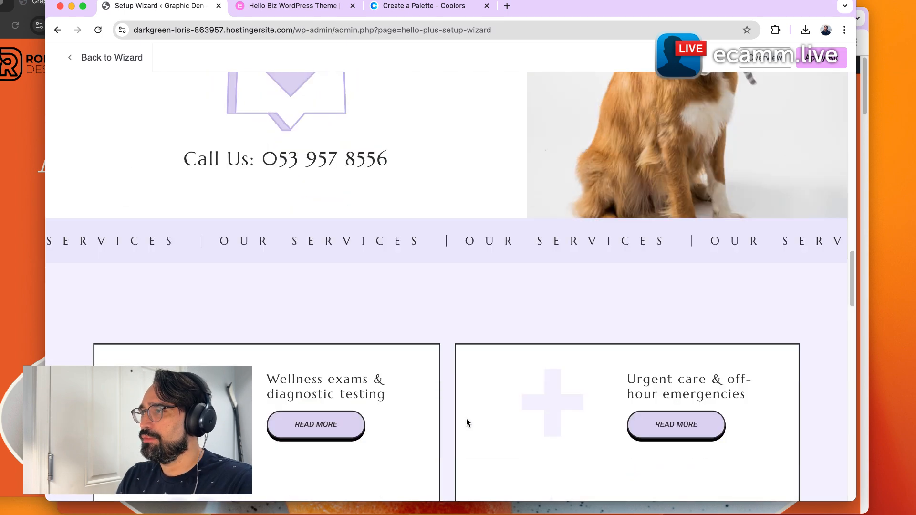
{"action": "scroll", "coordinate": [466, 419], "scroll_direction": "down", "scroll_amount": 5}
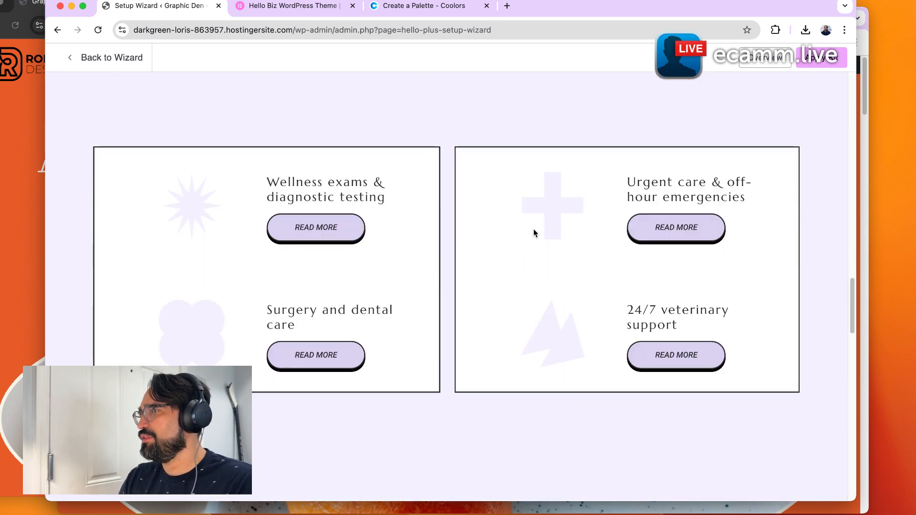
{"action": "scroll", "coordinate": [437, 256], "scroll_direction": "down", "scroll_amount": 10}
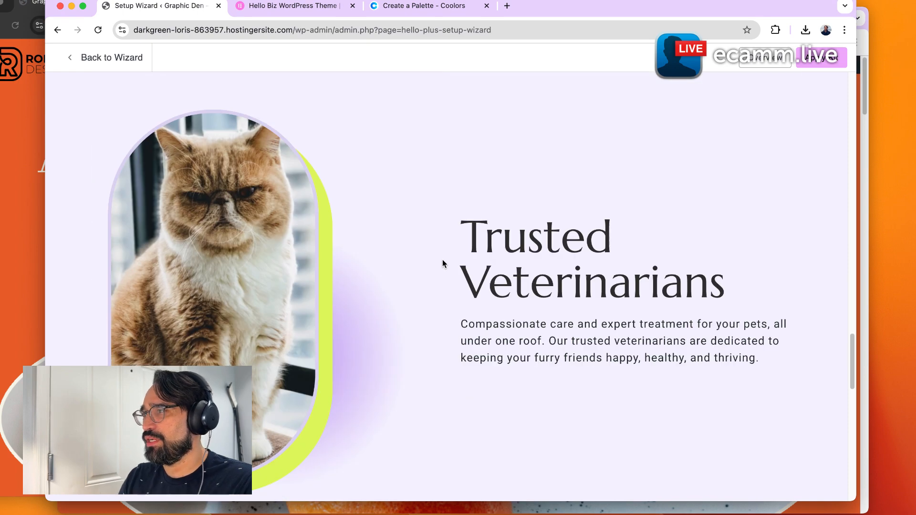
{"action": "scroll", "coordinate": [443, 260], "scroll_direction": "down", "scroll_amount": 10}
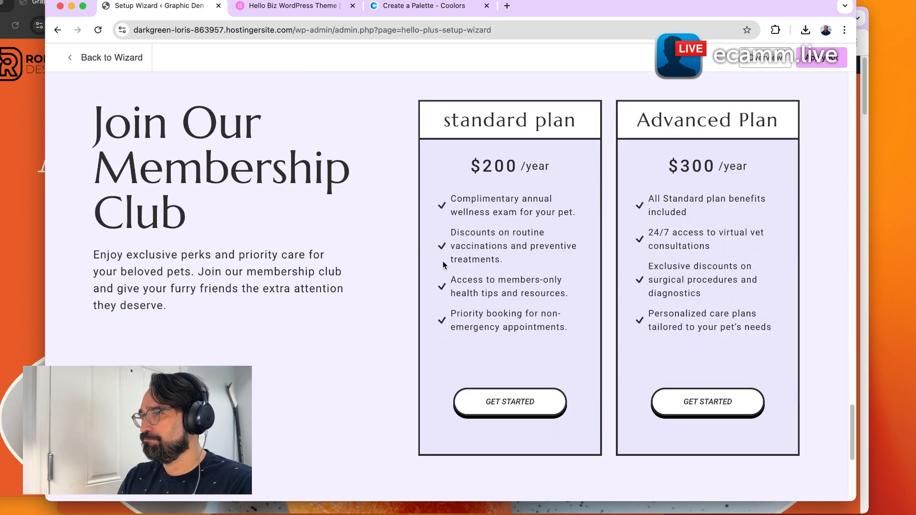
{"action": "scroll", "coordinate": [443, 264], "scroll_direction": "down", "scroll_amount": 5}
{"action": "scroll", "coordinate": [443, 264], "scroll_direction": "up", "scroll_amount": 20}
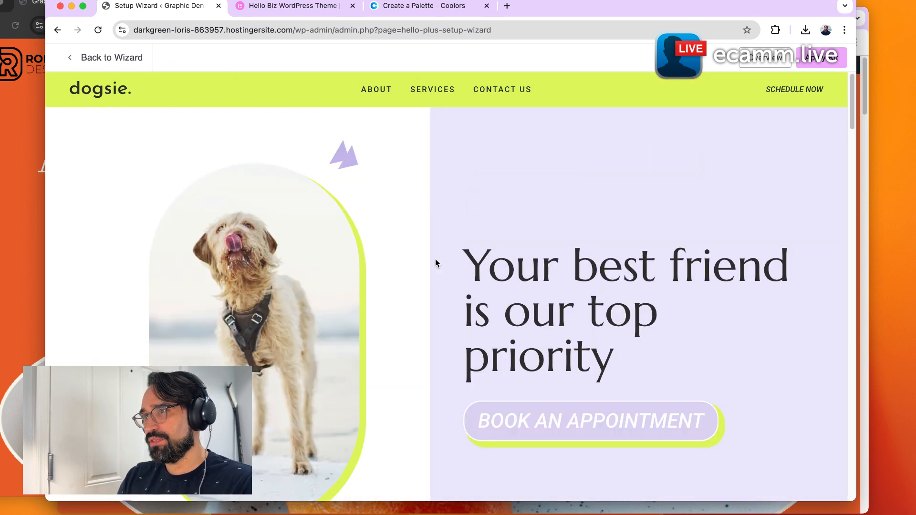
Return to the kit list and review the Portfolio Wireframe 1 kit's demo preview.
{"action": "left_click", "coordinate": [109, 59]}
{"action": "scroll", "coordinate": [477, 286], "scroll_direction": "down", "scroll_amount": 1}
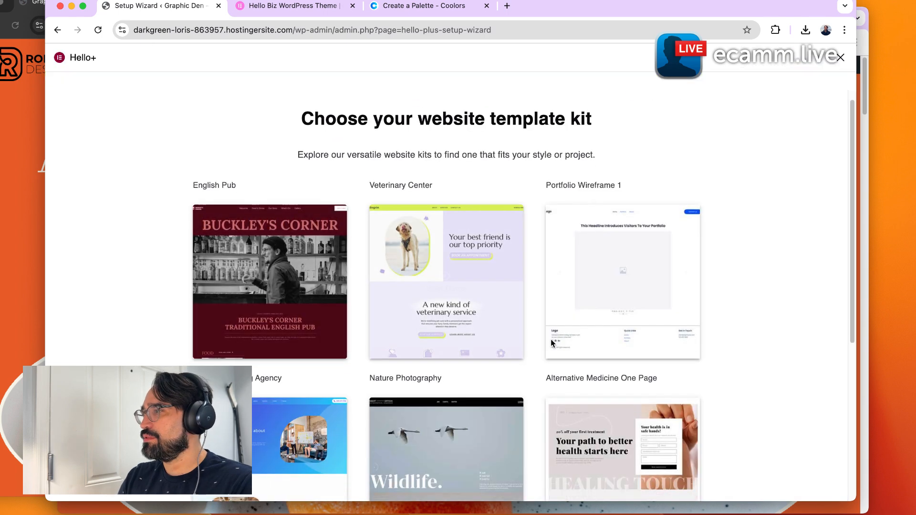
{"action": "left_click", "coordinate": [616, 284]}
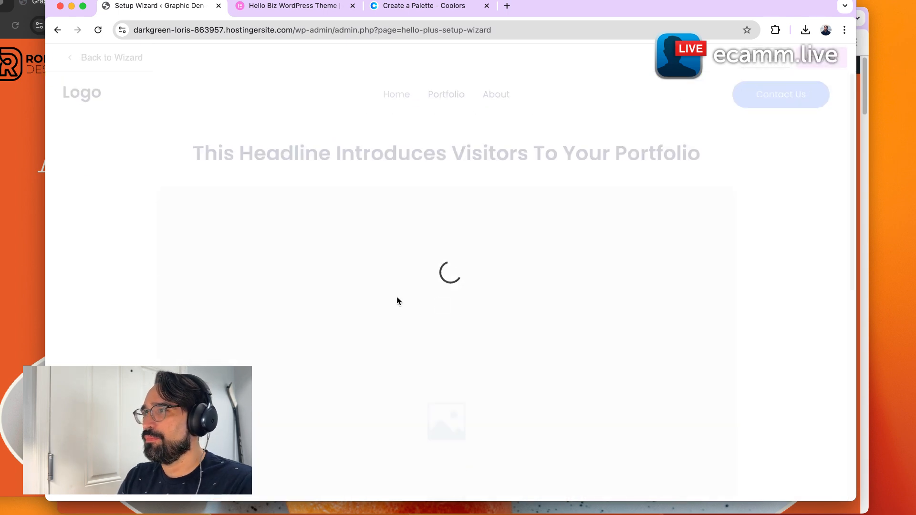
{"action": "scroll", "coordinate": [346, 301], "scroll_direction": "down", "scroll_amount": 7}
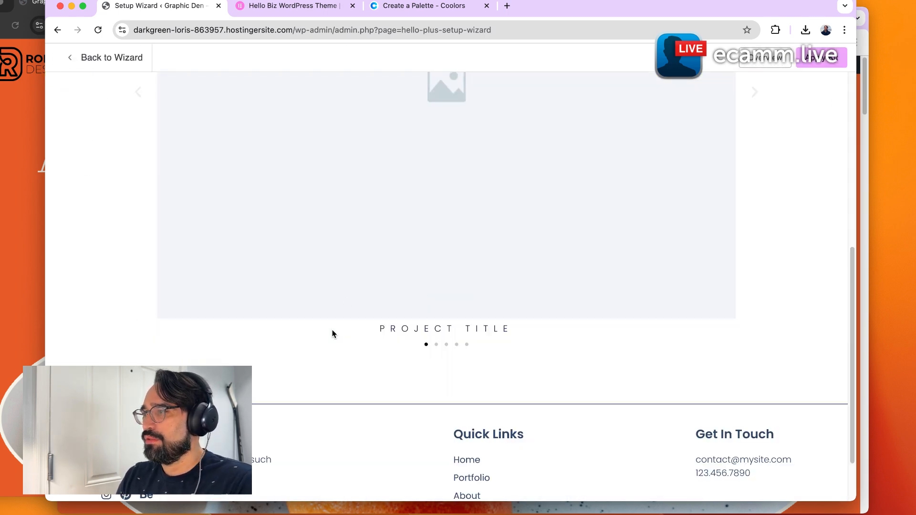
{"action": "scroll", "coordinate": [334, 330], "scroll_direction": "up", "scroll_amount": 10}
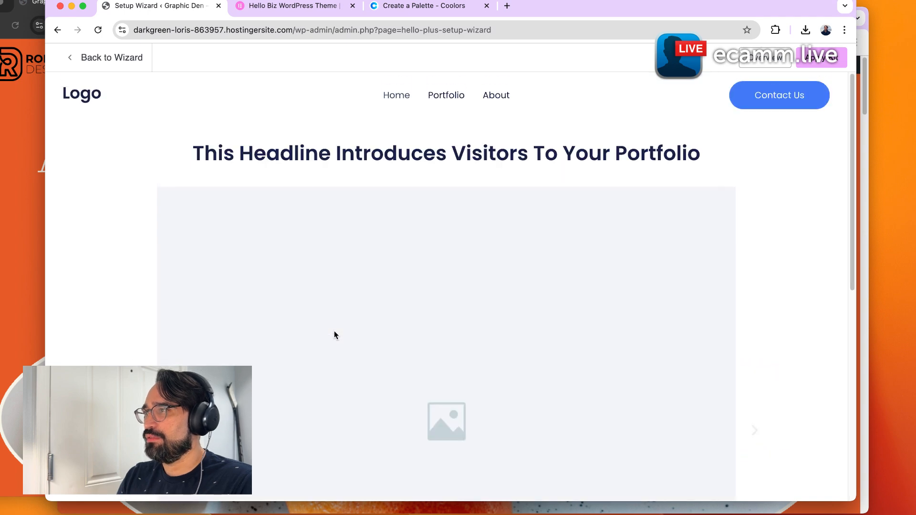
Return to the kit list and review the Digital Marketing Agency kit's demo preview.
{"action": "left_click", "coordinate": [100, 56]}
{"action": "scroll", "coordinate": [278, 316], "scroll_direction": "down", "scroll_amount": 5}
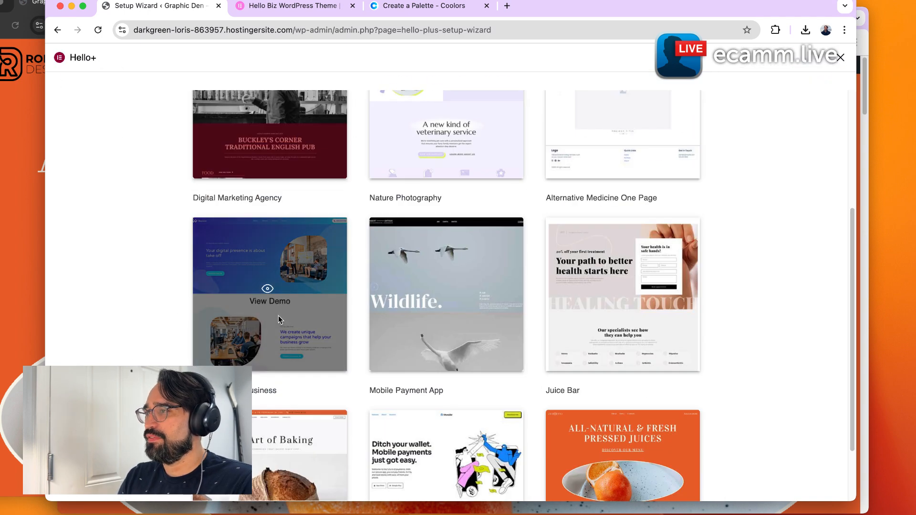
{"action": "left_click", "coordinate": [278, 319]}
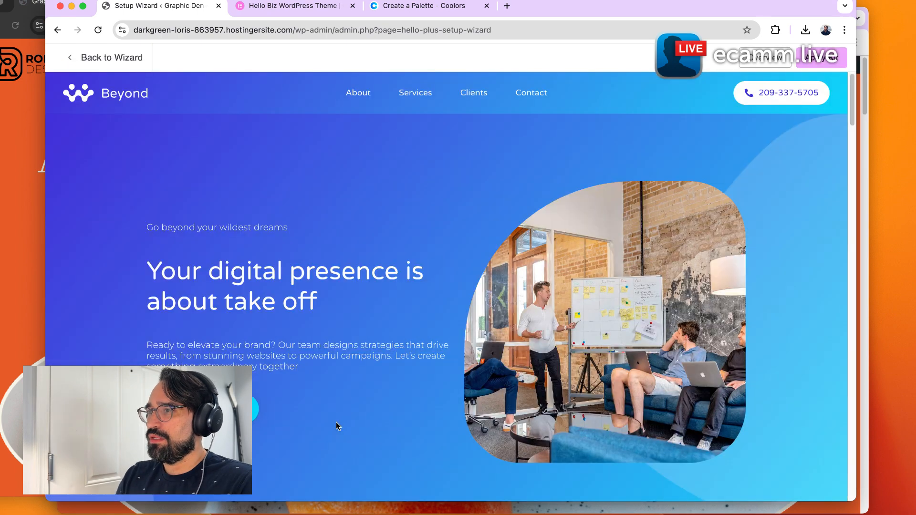
{"action": "scroll", "coordinate": [364, 376], "scroll_direction": "down", "scroll_amount": 10}
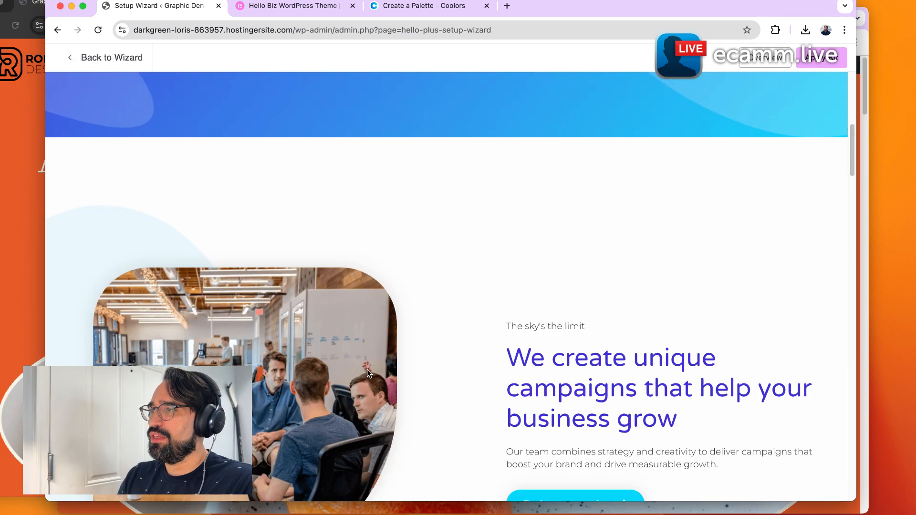
{"action": "scroll", "coordinate": [370, 375], "scroll_direction": "down", "scroll_amount": 10}
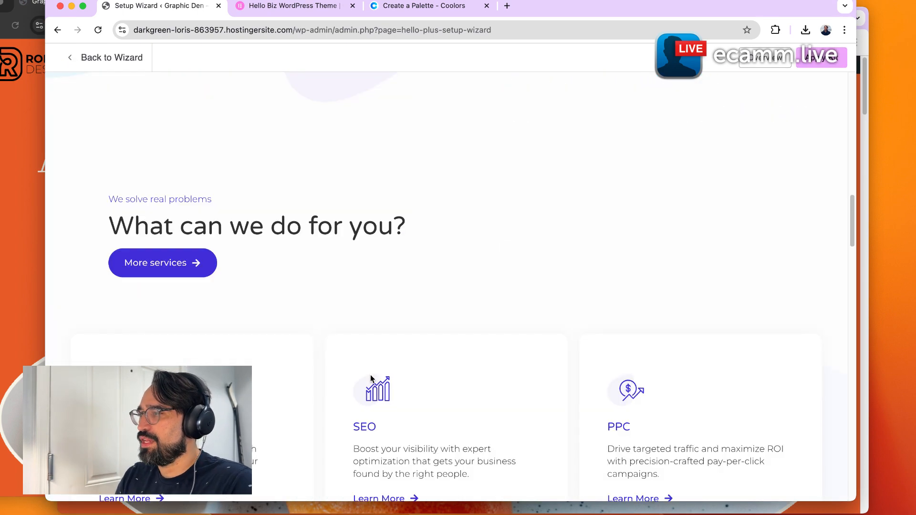
{"action": "scroll", "coordinate": [370, 376], "scroll_direction": "down", "scroll_amount": 10}
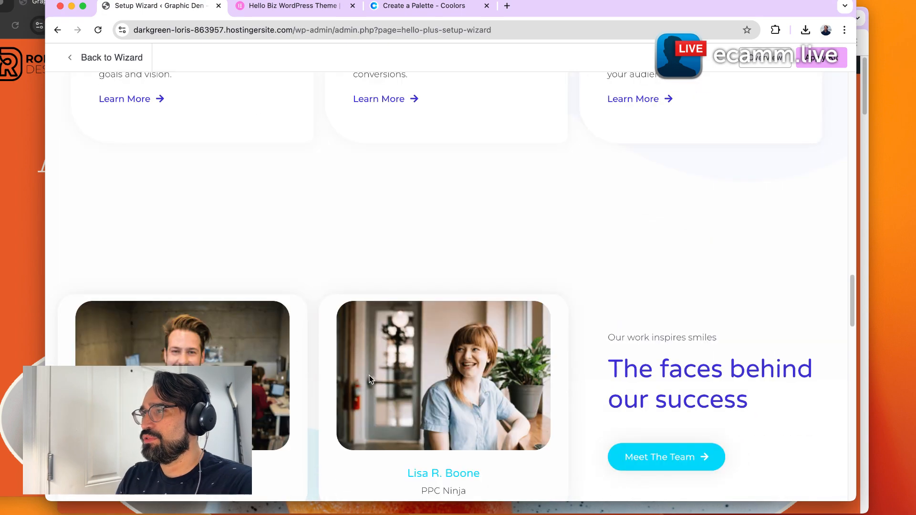
{"action": "scroll", "coordinate": [365, 376], "scroll_direction": "up", "scroll_amount": 8}
{"action": "scroll", "coordinate": [365, 376], "scroll_direction": "up", "scroll_amount": 20}
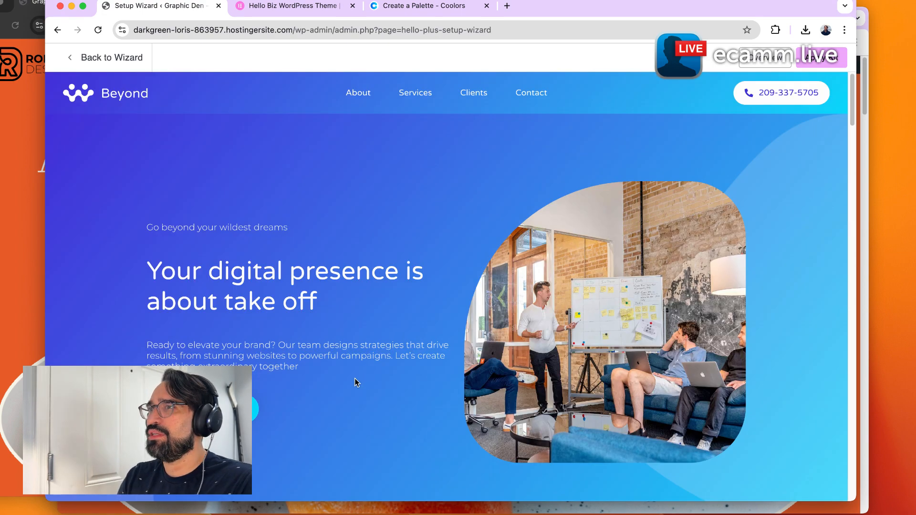
Return to the kit list and review the Nature Photography kit's demo preview down to its footer.
{"action": "left_click", "coordinate": [138, 58]}
{"action": "scroll", "coordinate": [459, 382], "scroll_direction": "down", "scroll_amount": 5}
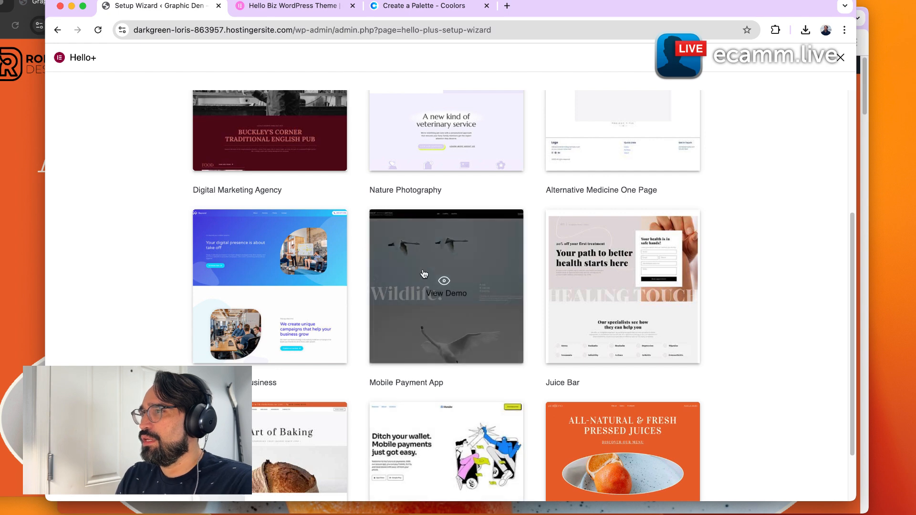
{"action": "left_click", "coordinate": [440, 280]}
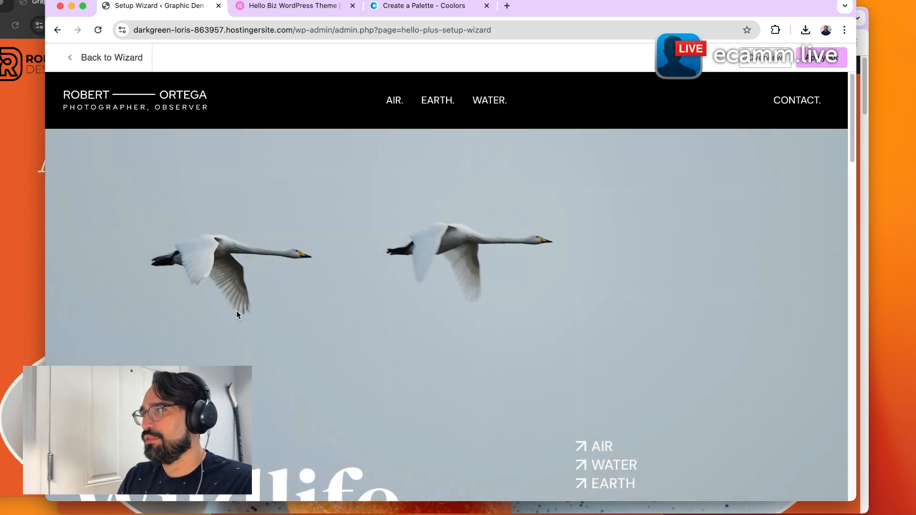
{"action": "scroll", "coordinate": [236, 311], "scroll_direction": "down", "scroll_amount": 2}
{"action": "scroll", "coordinate": [236, 310], "scroll_direction": "down", "scroll_amount": 10}
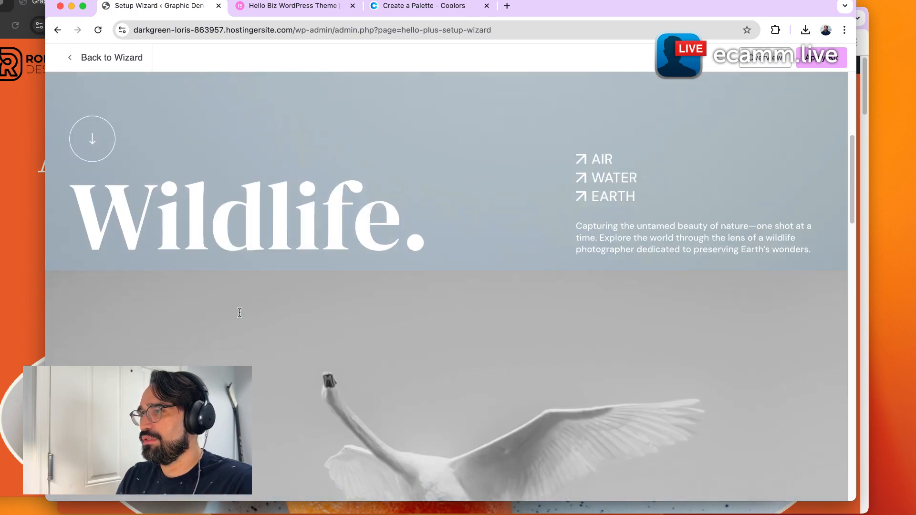
{"action": "scroll", "coordinate": [241, 315], "scroll_direction": "down", "scroll_amount": 10}
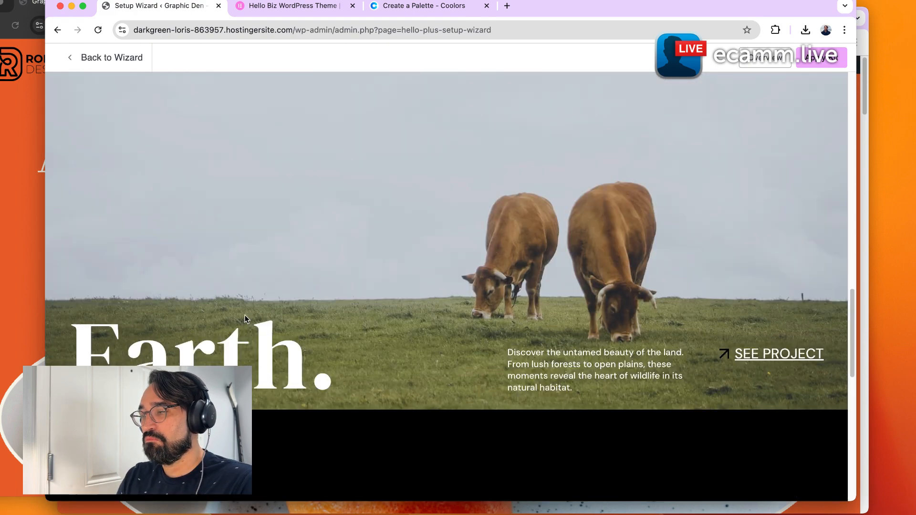
{"action": "scroll", "coordinate": [245, 316], "scroll_direction": "down", "scroll_amount": 5}
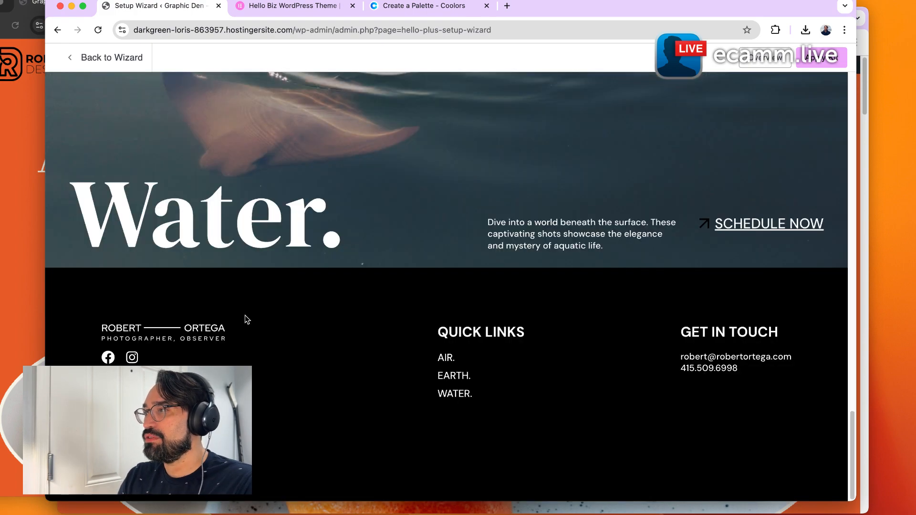
{"action": "scroll", "coordinate": [245, 316], "scroll_direction": "up", "scroll_amount": 20}
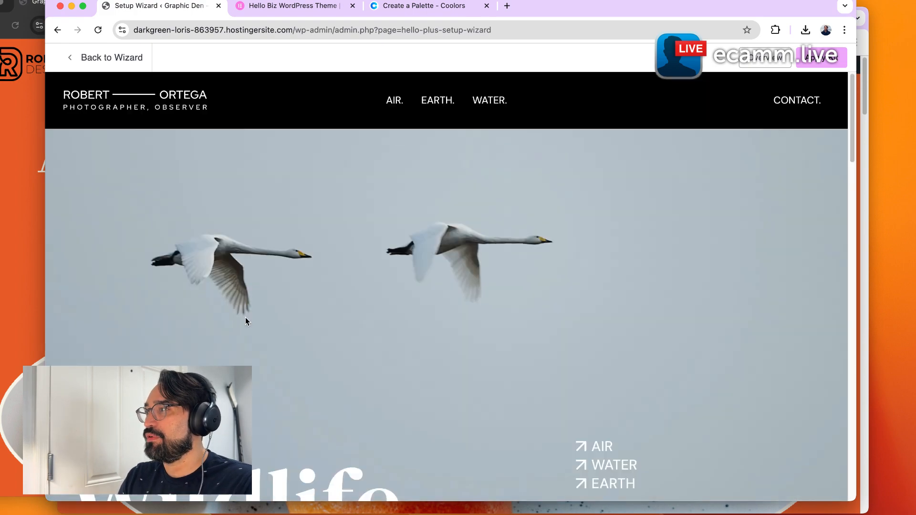
Return to the kit list and open the Alternative Medicine One Page kit's demo preview.
{"action": "left_click", "coordinate": [119, 69]}
{"action": "scroll", "coordinate": [658, 430], "scroll_direction": "down", "scroll_amount": 5}
{"action": "mouse_move", "coordinate": [649, 320]}
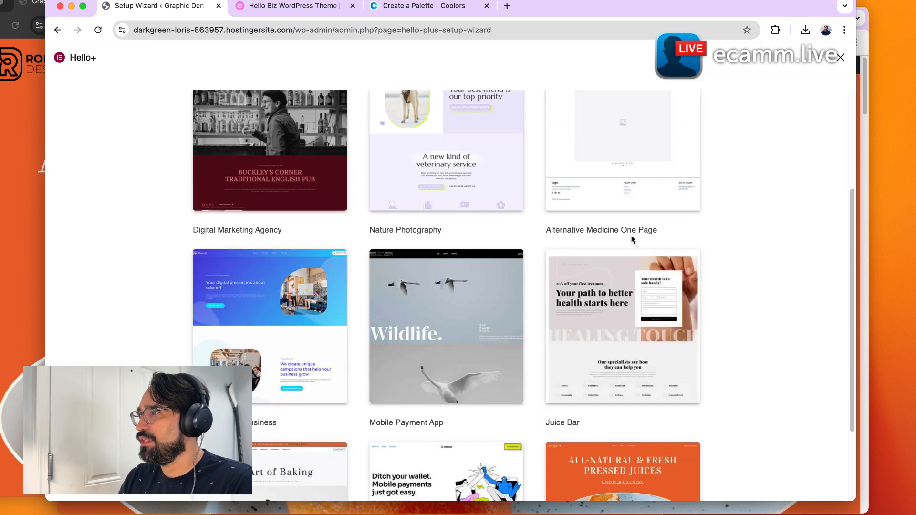
{"action": "left_click", "coordinate": [620, 323]}
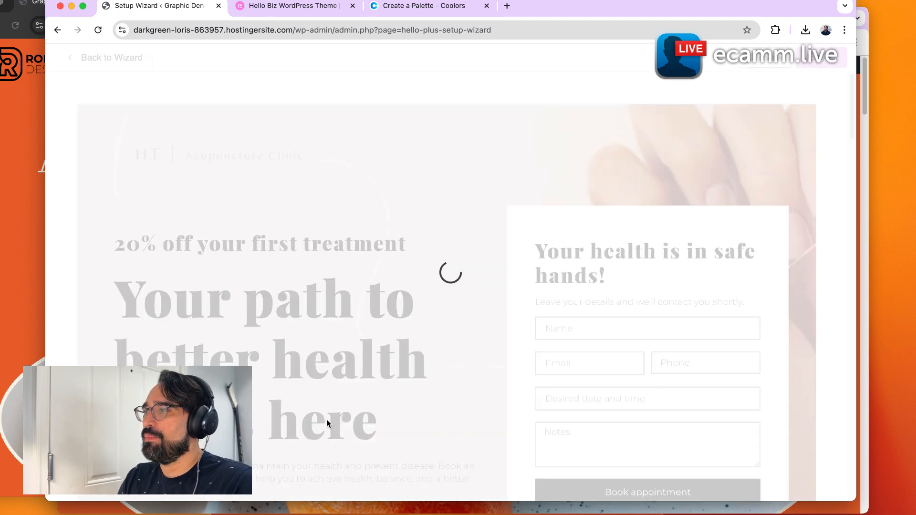
Scroll through the Alternative Medicine One Page kit's demo preview down to its footer and back to the top.
{"action": "scroll", "coordinate": [326, 419], "scroll_direction": "down", "scroll_amount": 2}
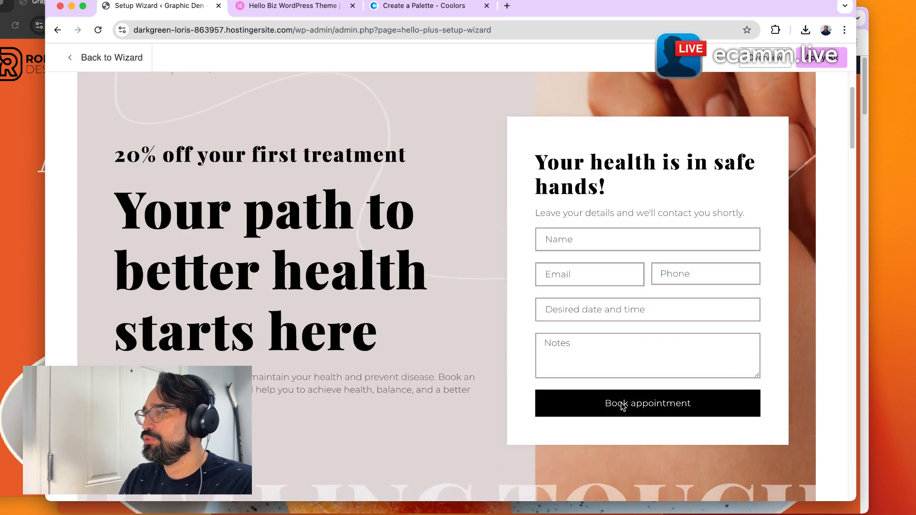
{"action": "scroll", "coordinate": [411, 347], "scroll_direction": "down", "scroll_amount": 12}
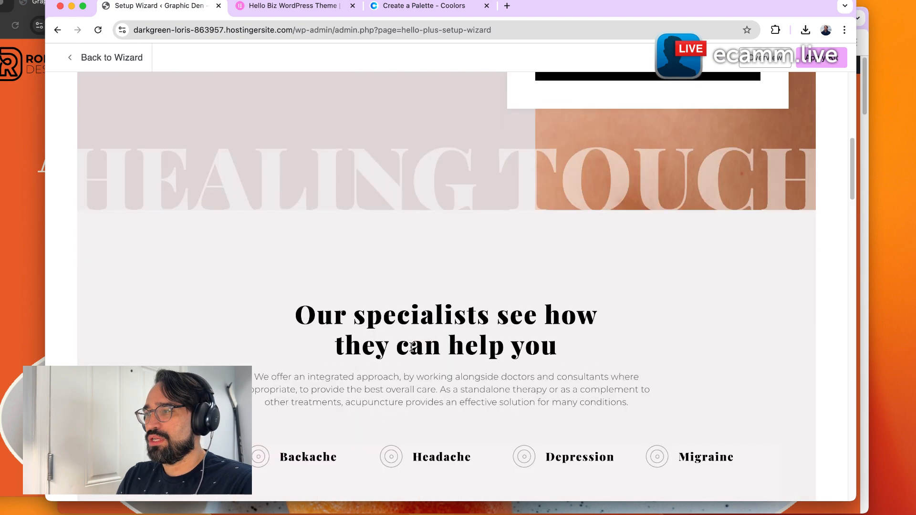
{"action": "scroll", "coordinate": [410, 377], "scroll_direction": "down", "scroll_amount": 5}
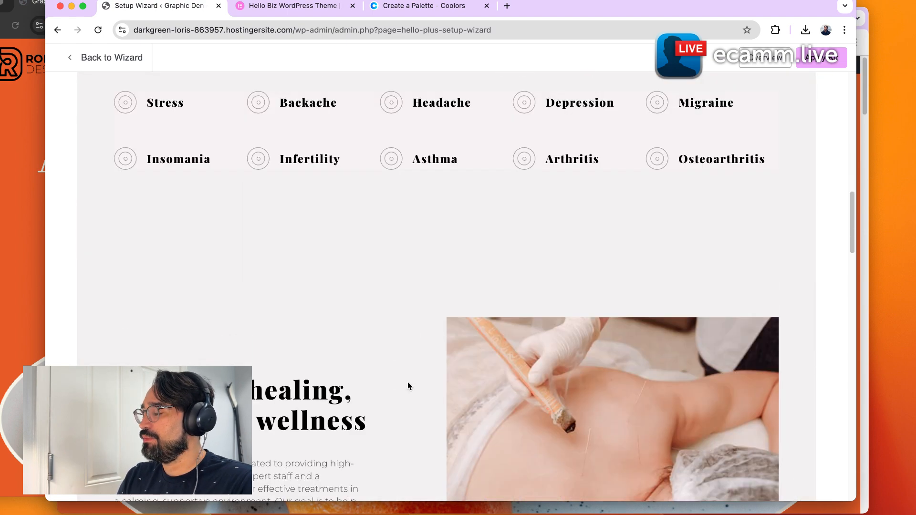
{"action": "scroll", "coordinate": [405, 386], "scroll_direction": "down", "scroll_amount": 7}
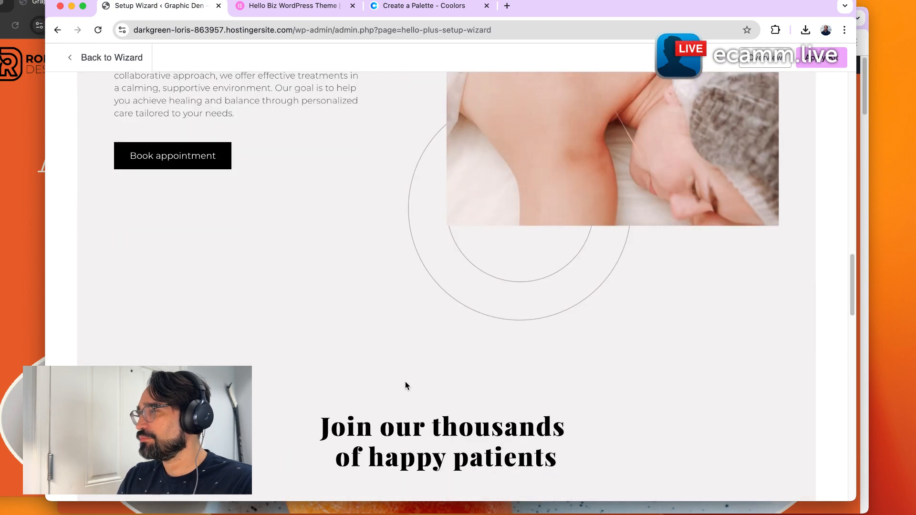
{"action": "scroll", "coordinate": [406, 386], "scroll_direction": "down", "scroll_amount": 4}
{"action": "scroll", "coordinate": [406, 386], "scroll_direction": "down", "scroll_amount": 5}
{"action": "scroll", "coordinate": [405, 384], "scroll_direction": "up", "scroll_amount": 1}
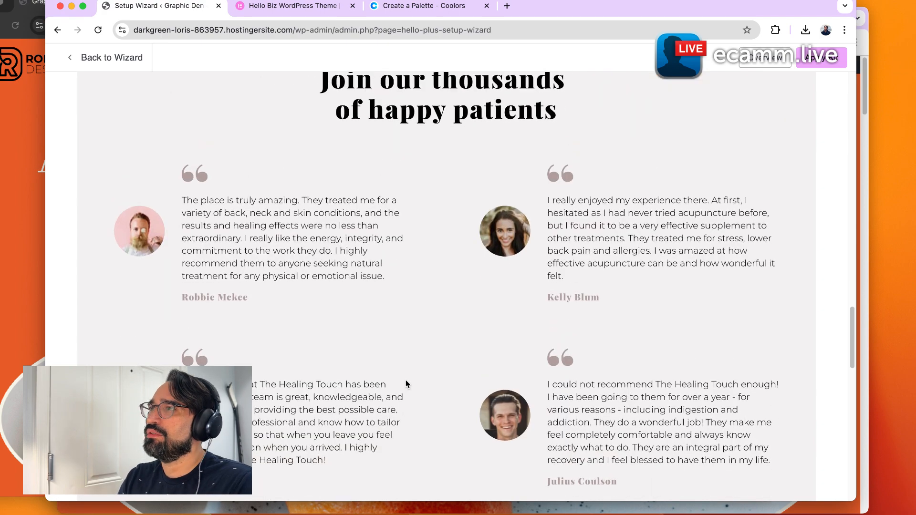
{"action": "scroll", "coordinate": [406, 379], "scroll_direction": "down", "scroll_amount": 11}
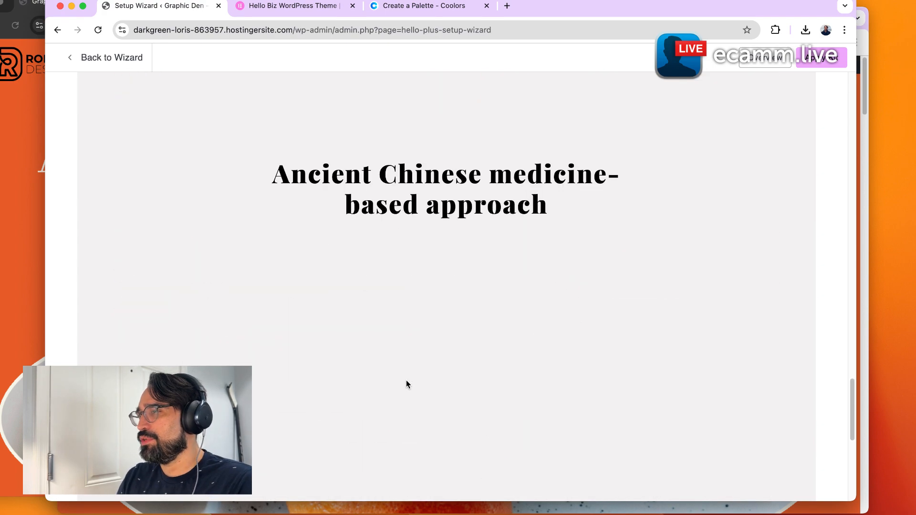
{"action": "scroll", "coordinate": [406, 378], "scroll_direction": "down", "scroll_amount": 2}
{"action": "scroll", "coordinate": [337, 372], "scroll_direction": "down", "scroll_amount": 1}
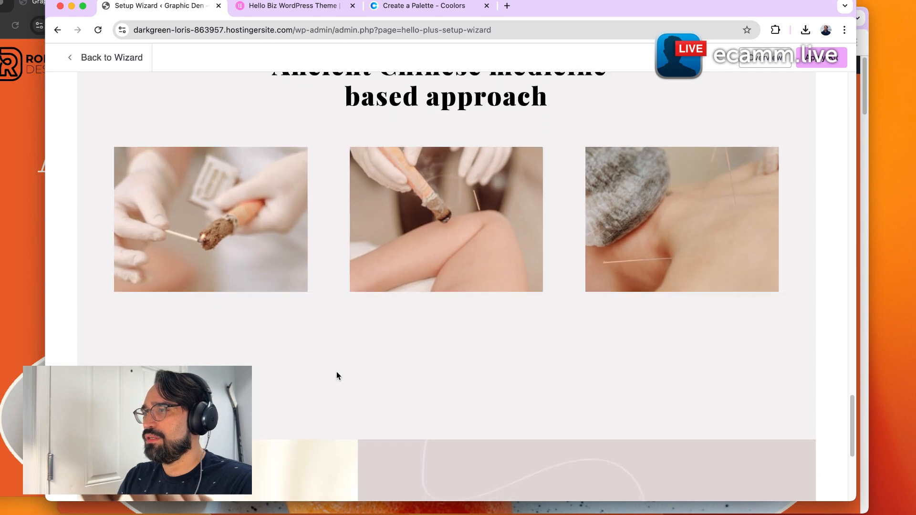
{"action": "scroll", "coordinate": [336, 373], "scroll_direction": "down", "scroll_amount": 5}
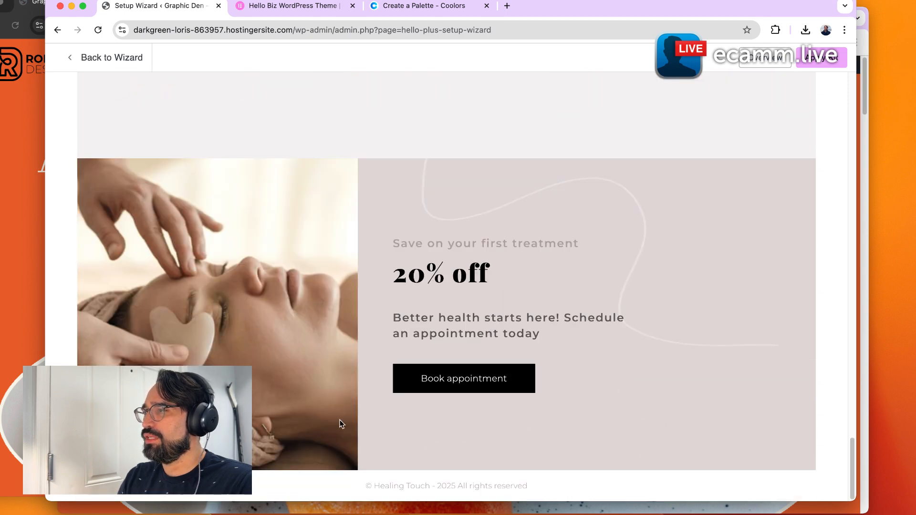
{"action": "scroll", "coordinate": [517, 408], "scroll_direction": "up", "scroll_amount": 20}
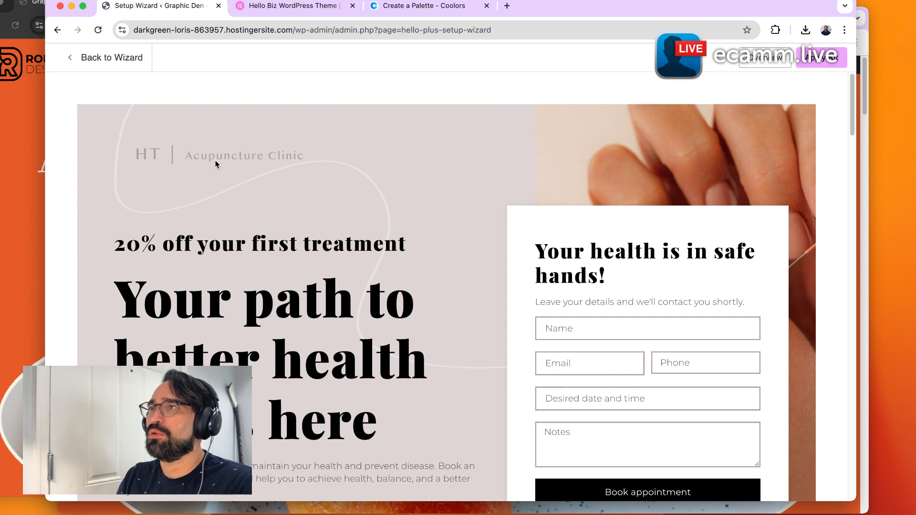
Return to the kit list and review the Bread Bakery Business kit's demo preview down to its footer.
{"action": "left_click", "coordinate": [128, 62]}
{"action": "scroll", "coordinate": [471, 417], "scroll_direction": "down", "scroll_amount": 7}
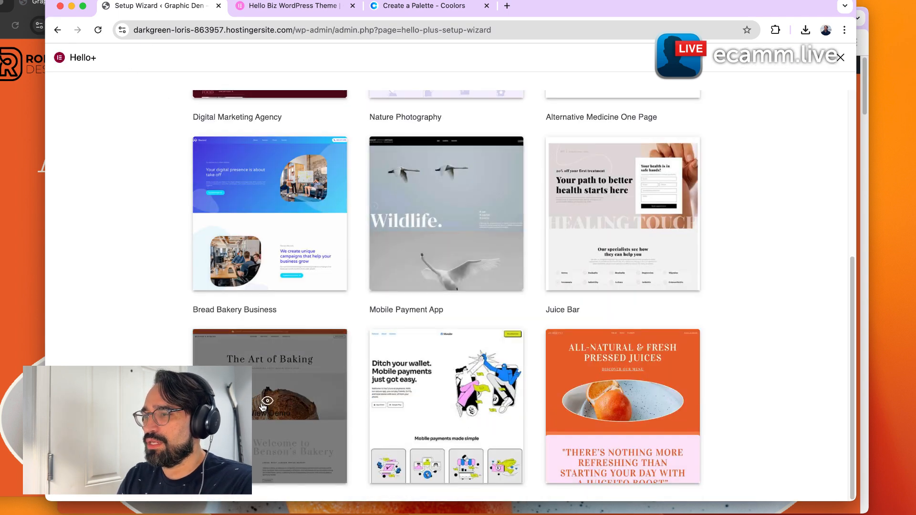
{"action": "left_click", "coordinate": [262, 407]}
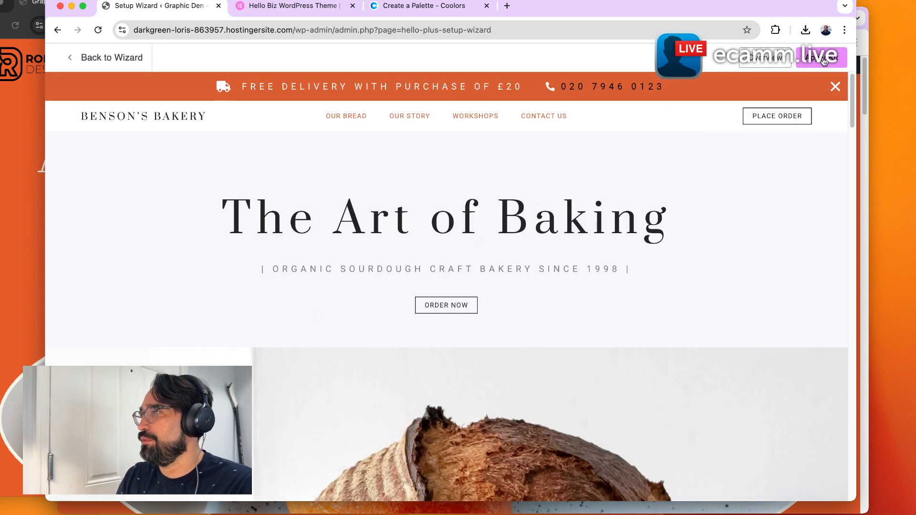
{"action": "scroll", "coordinate": [384, 314], "scroll_direction": "down", "scroll_amount": 5}
{"action": "scroll", "coordinate": [333, 349], "scroll_direction": "up", "scroll_amount": 5}
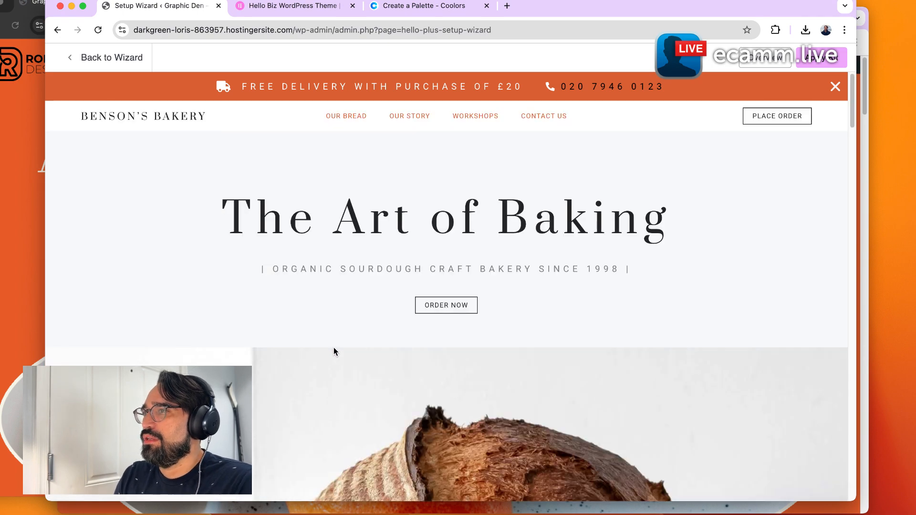
{"action": "scroll", "coordinate": [343, 344], "scroll_direction": "down", "scroll_amount": 10}
{"action": "scroll", "coordinate": [351, 342], "scroll_direction": "down", "scroll_amount": 3}
{"action": "scroll", "coordinate": [350, 343], "scroll_direction": "up", "scroll_amount": 10}
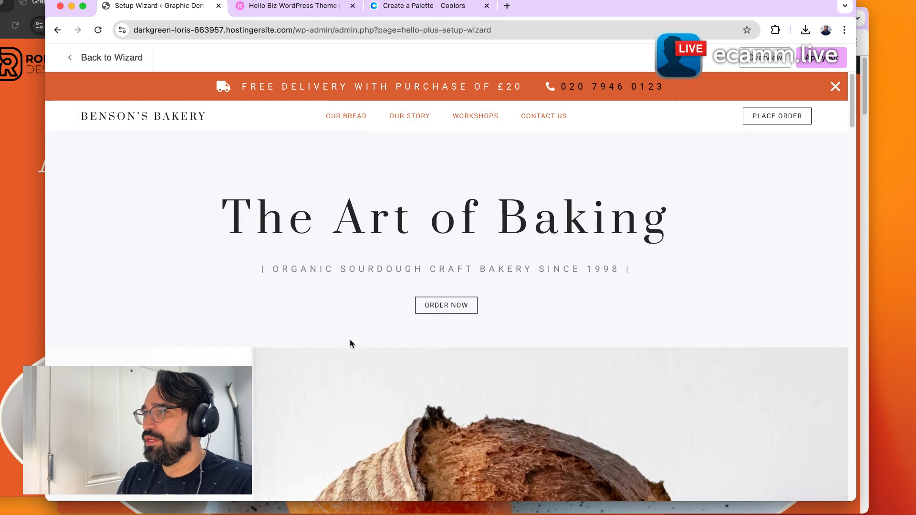
{"action": "scroll", "coordinate": [436, 353], "scroll_direction": "down", "scroll_amount": 8}
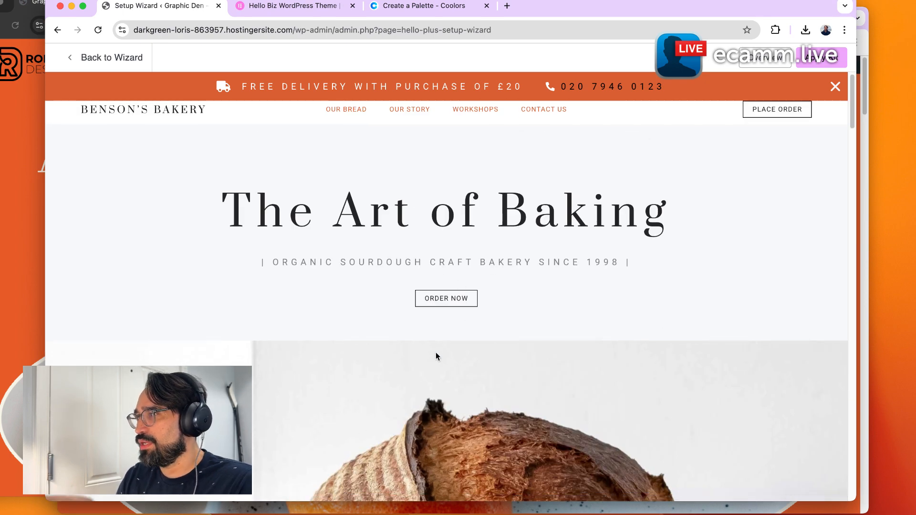
{"action": "scroll", "coordinate": [538, 369], "scroll_direction": "down", "scroll_amount": 1}
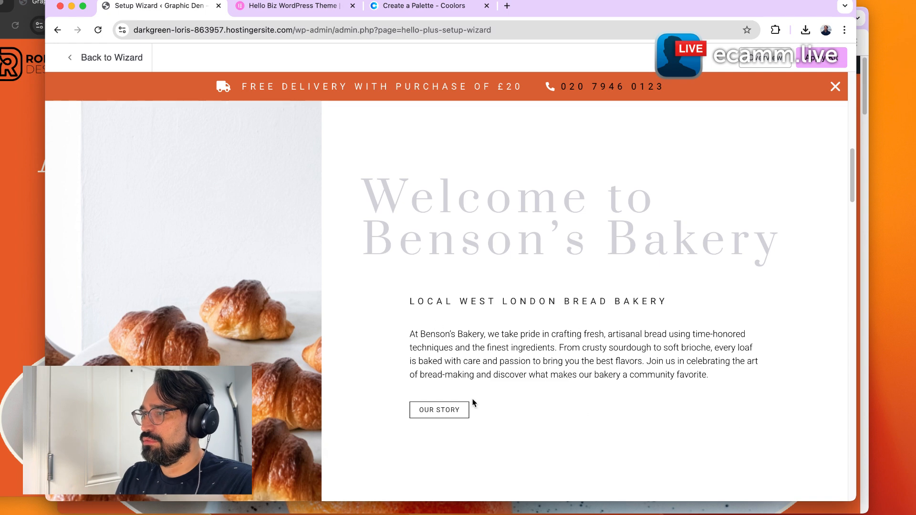
{"action": "scroll", "coordinate": [523, 371], "scroll_direction": "down", "scroll_amount": 10}
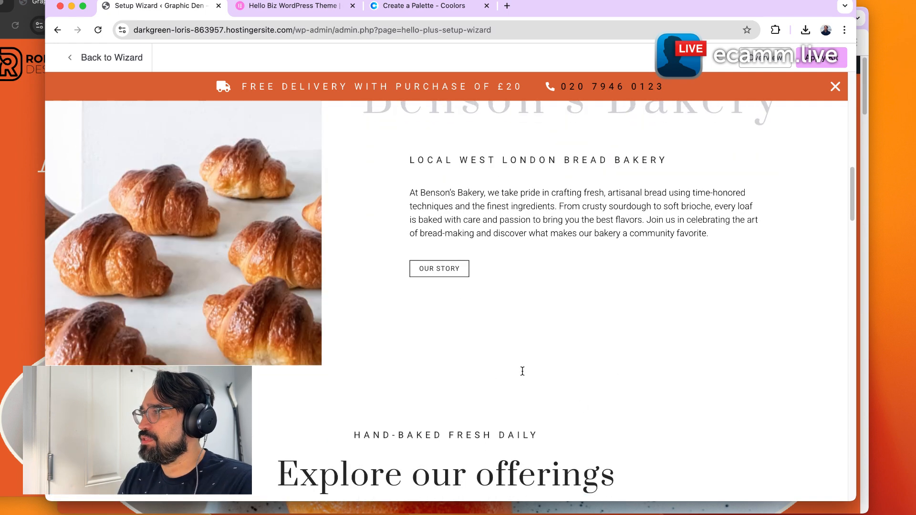
{"action": "scroll", "coordinate": [526, 361], "scroll_direction": "down", "scroll_amount": 4}
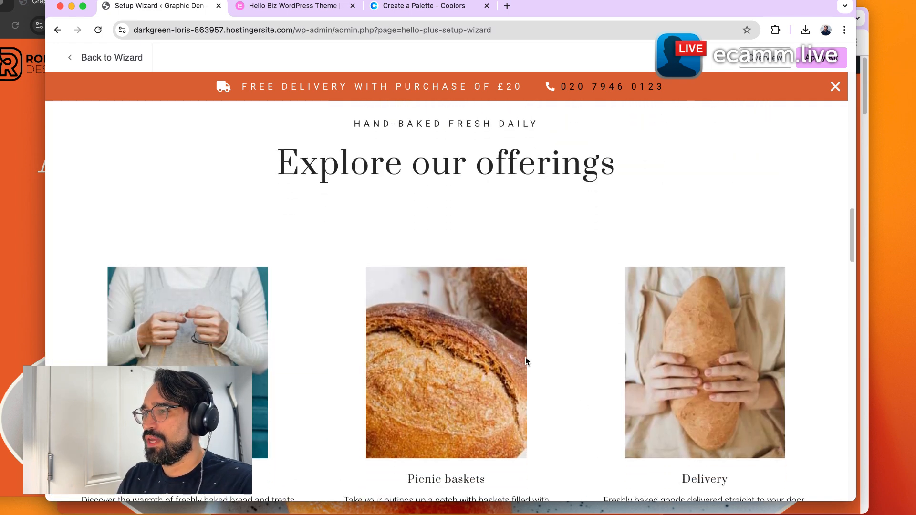
{"action": "scroll", "coordinate": [353, 355], "scroll_direction": "down", "scroll_amount": 15}
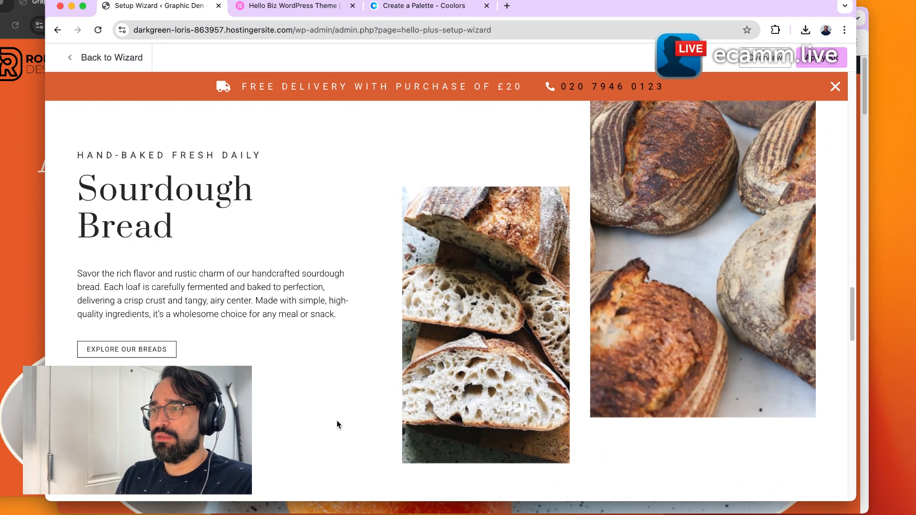
{"action": "scroll", "coordinate": [291, 431], "scroll_direction": "down", "scroll_amount": 20}
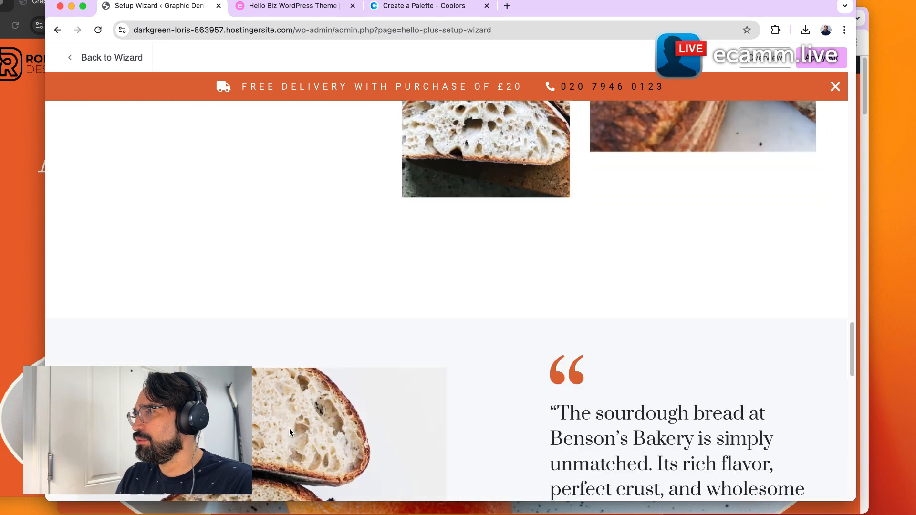
{"action": "scroll", "coordinate": [291, 431], "scroll_direction": "up", "scroll_amount": 6}
{"action": "scroll", "coordinate": [290, 432], "scroll_direction": "down", "scroll_amount": 12}
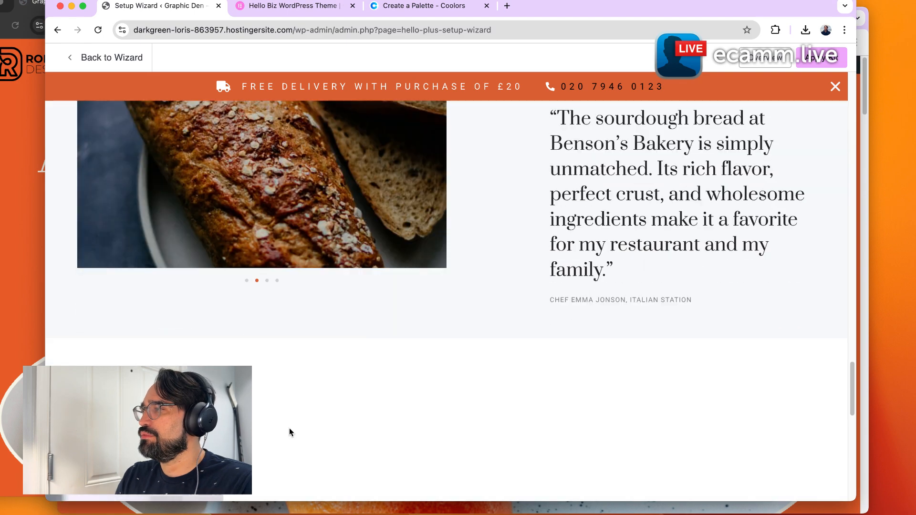
{"action": "scroll", "coordinate": [291, 433], "scroll_direction": "down", "scroll_amount": 10}
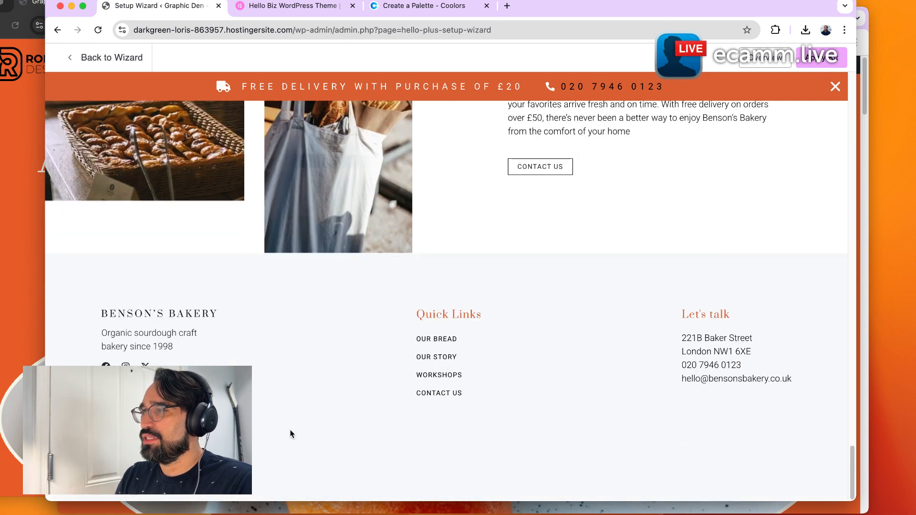
{"action": "scroll", "coordinate": [290, 432], "scroll_direction": "up", "scroll_amount": 20}
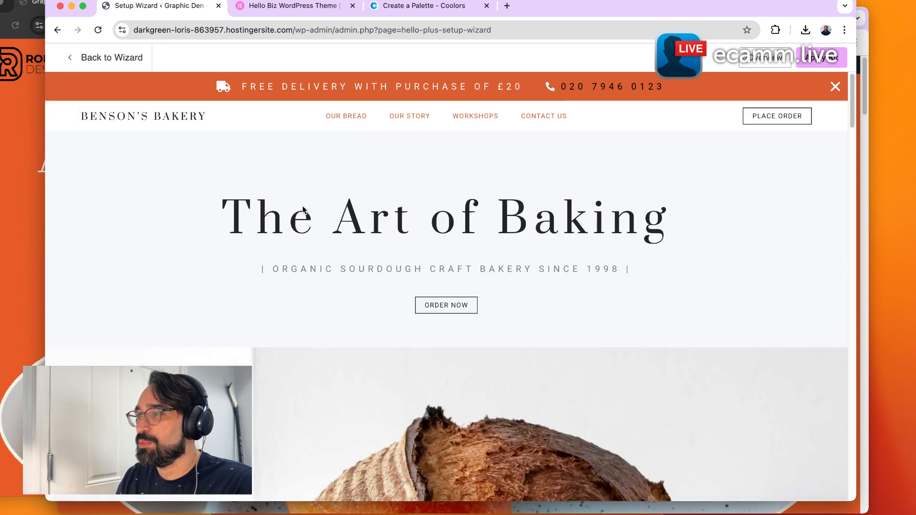
Return to the kit list and review the Mobile Payment App kit's demo preview.
{"action": "left_click", "coordinate": [100, 57]}
{"action": "scroll", "coordinate": [446, 286], "scroll_direction": "down", "scroll_amount": 6}
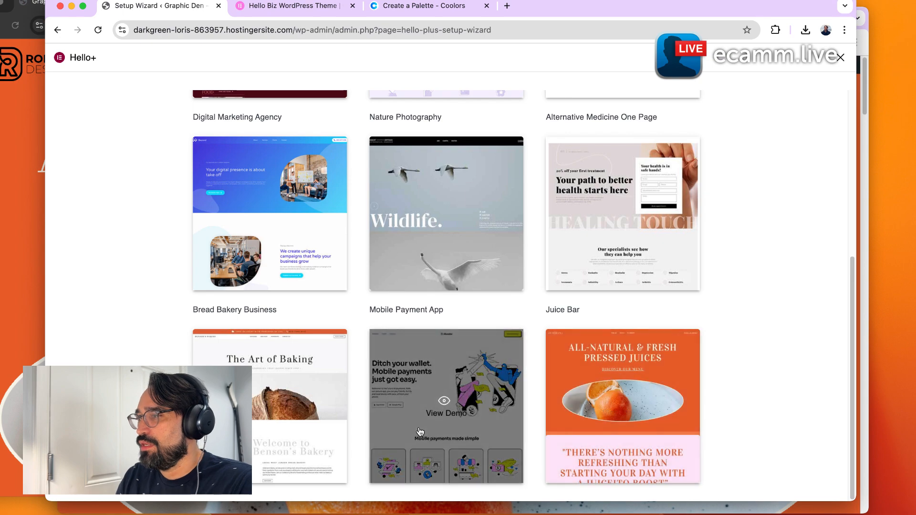
{"action": "left_click", "coordinate": [416, 427]}
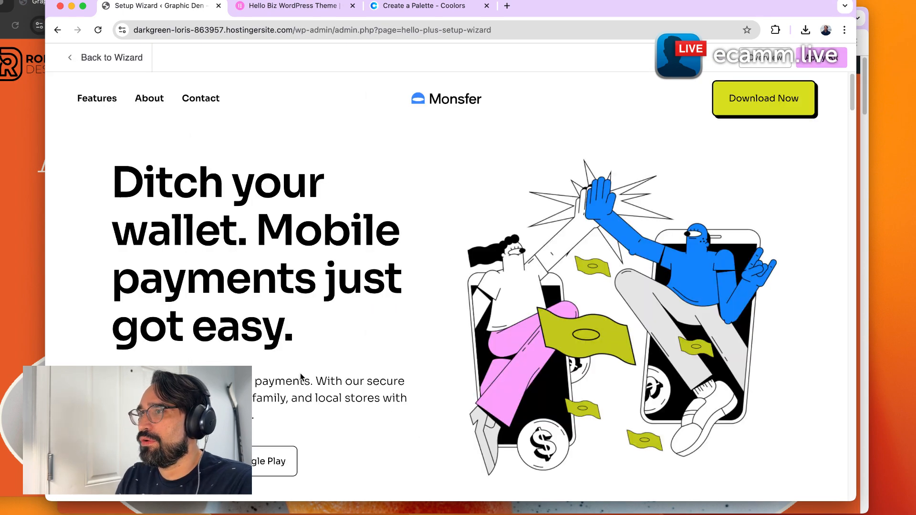
{"action": "scroll", "coordinate": [302, 376], "scroll_direction": "down", "scroll_amount": 15}
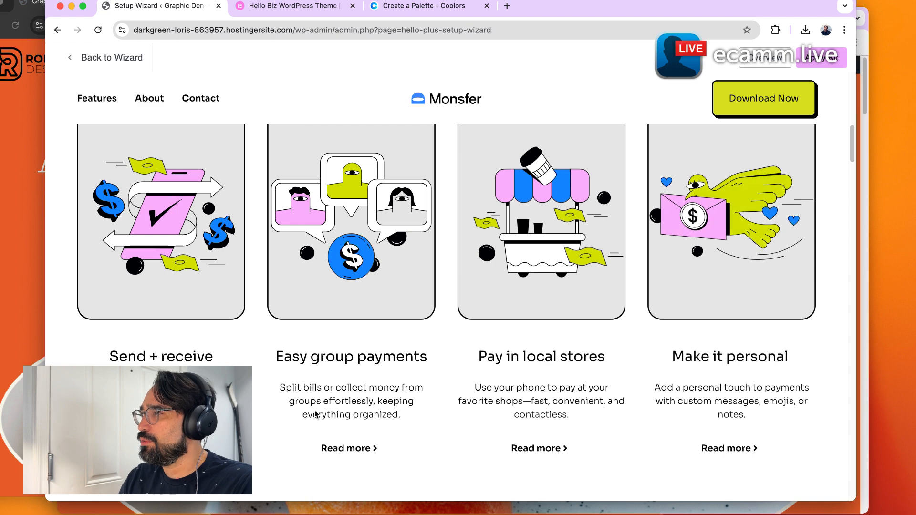
{"action": "scroll", "coordinate": [430, 430], "scroll_direction": "up", "scroll_amount": 4}
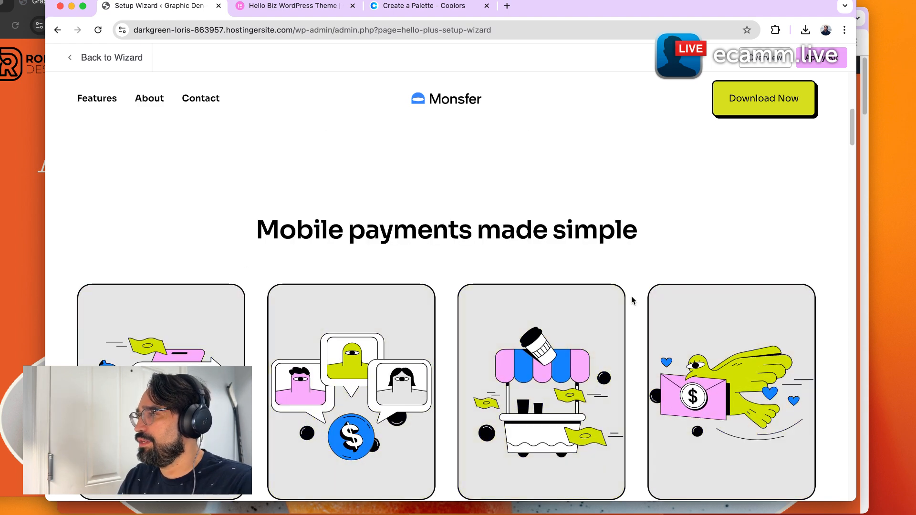
{"action": "scroll", "coordinate": [631, 298], "scroll_direction": "down", "scroll_amount": 2}
{"action": "scroll", "coordinate": [594, 420], "scroll_direction": "down", "scroll_amount": 10}
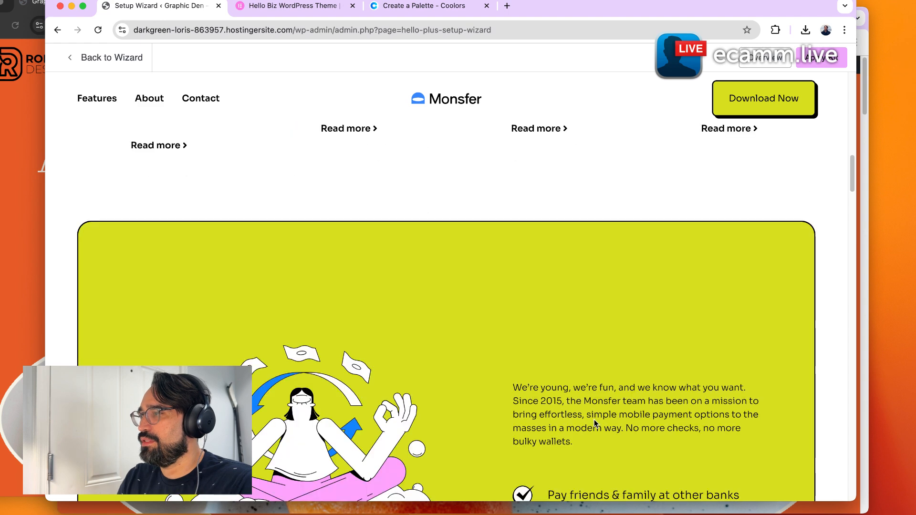
{"action": "scroll", "coordinate": [594, 422], "scroll_direction": "down", "scroll_amount": 2}
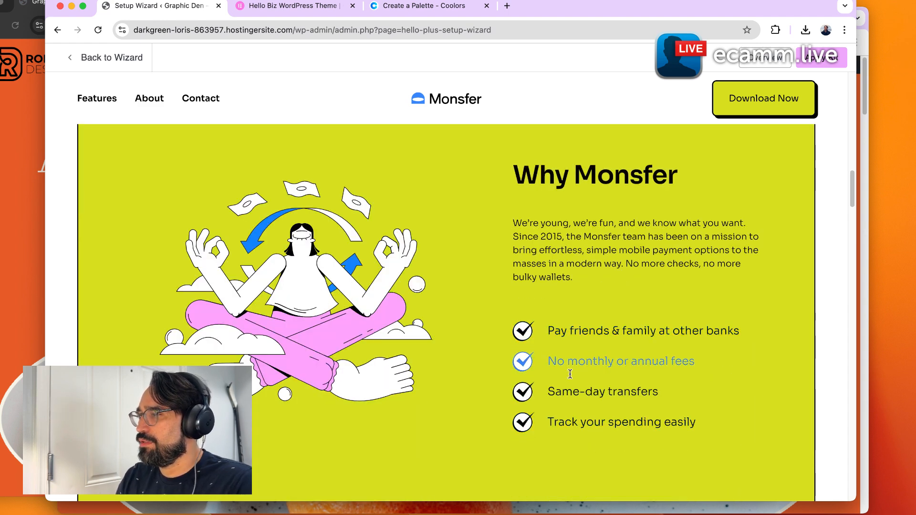
{"action": "scroll", "coordinate": [570, 458], "scroll_direction": "down", "scroll_amount": 7}
{"action": "scroll", "coordinate": [571, 458], "scroll_direction": "down", "scroll_amount": 10}
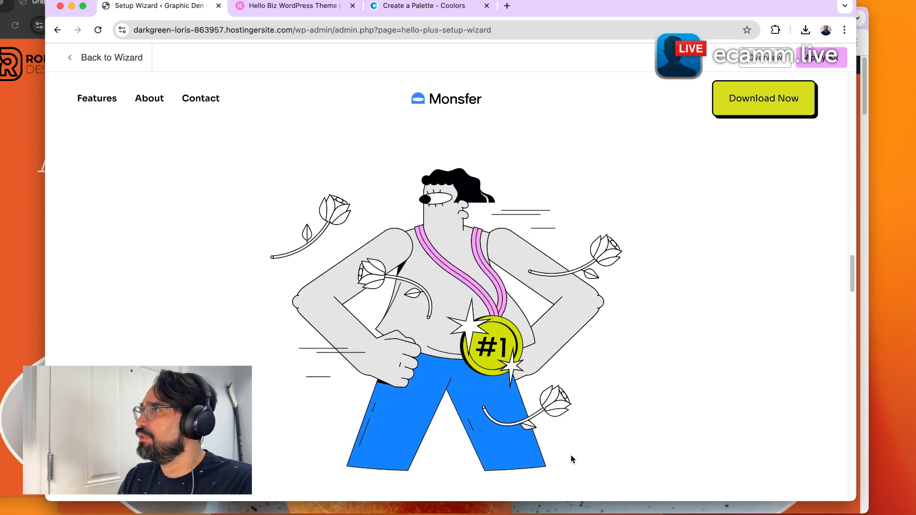
{"action": "scroll", "coordinate": [572, 457], "scroll_direction": "down", "scroll_amount": 5}
{"action": "scroll", "coordinate": [571, 457], "scroll_direction": "down", "scroll_amount": 10}
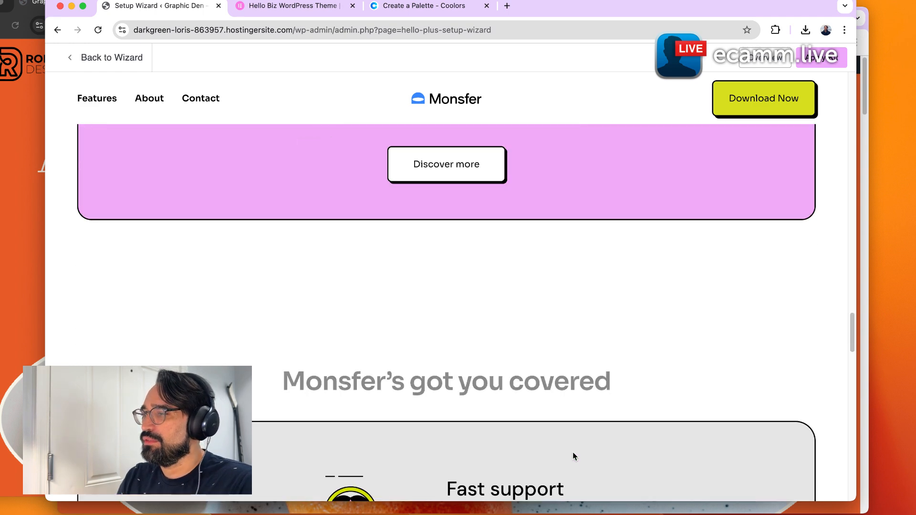
{"action": "scroll", "coordinate": [574, 446], "scroll_direction": "down", "scroll_amount": 10}
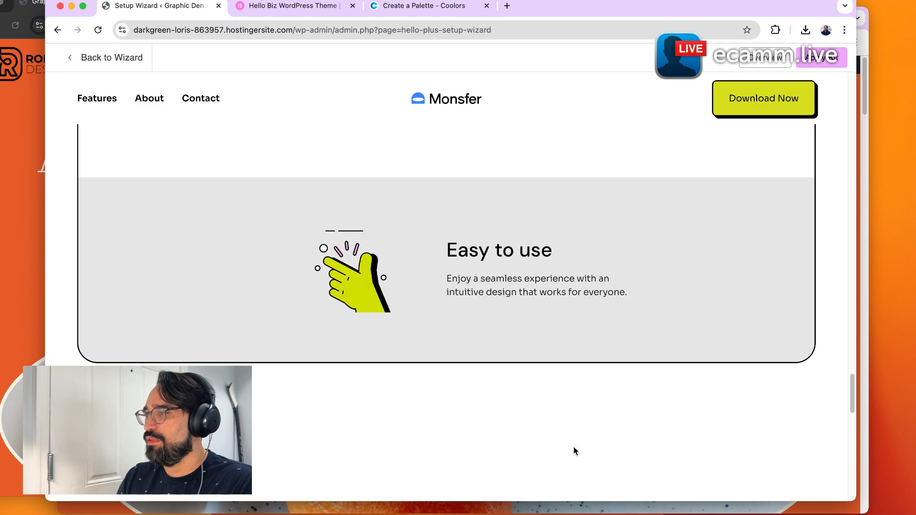
{"action": "scroll", "coordinate": [573, 445], "scroll_direction": "up", "scroll_amount": 8}
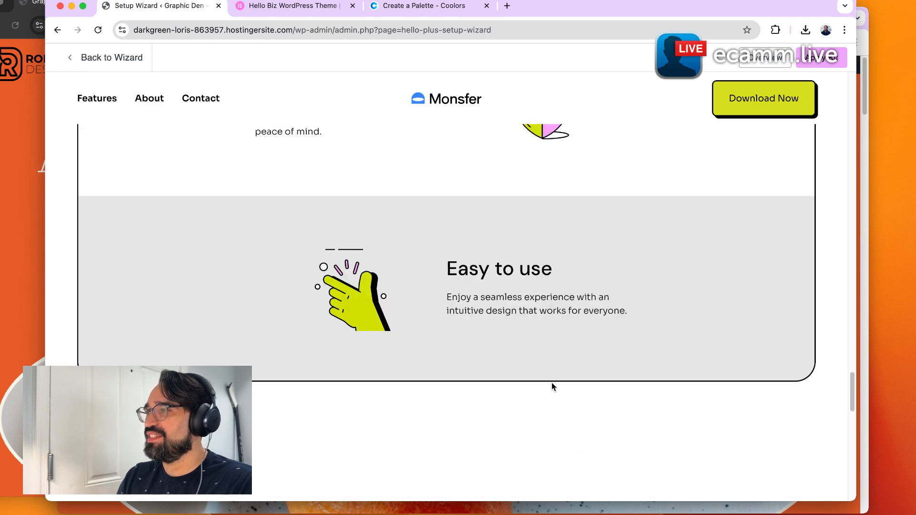
{"action": "scroll", "coordinate": [386, 299], "scroll_direction": "up", "scroll_amount": 4}
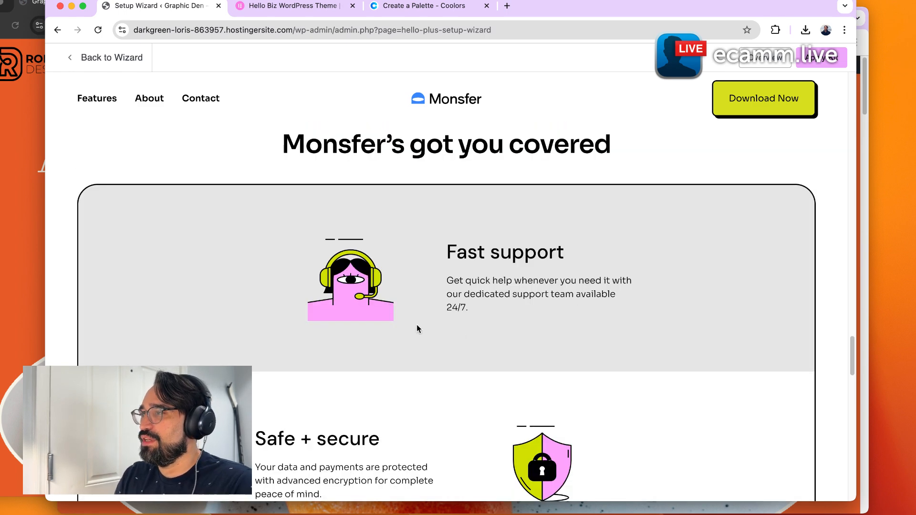
{"action": "scroll", "coordinate": [410, 325], "scroll_direction": "down", "scroll_amount": 10}
{"action": "scroll", "coordinate": [409, 327], "scroll_direction": "down", "scroll_amount": 6}
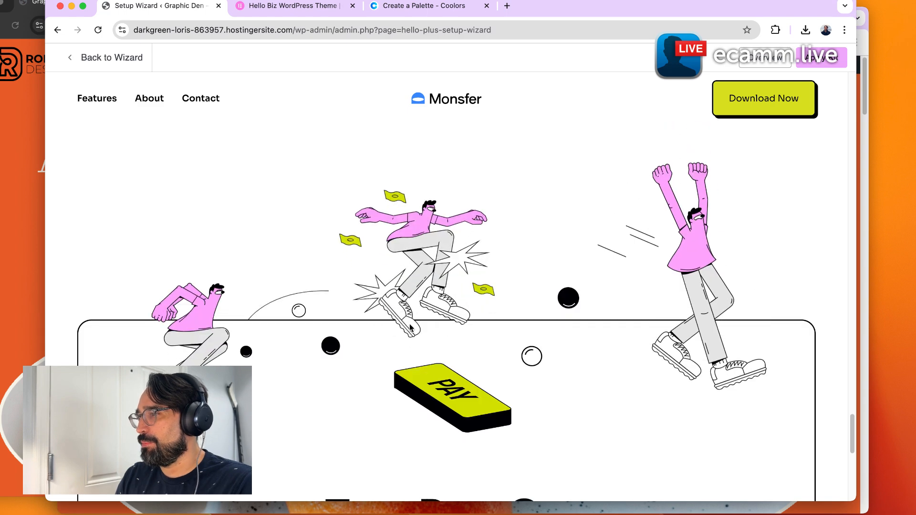
{"action": "scroll", "coordinate": [499, 334], "scroll_direction": "up", "scroll_amount": 15}
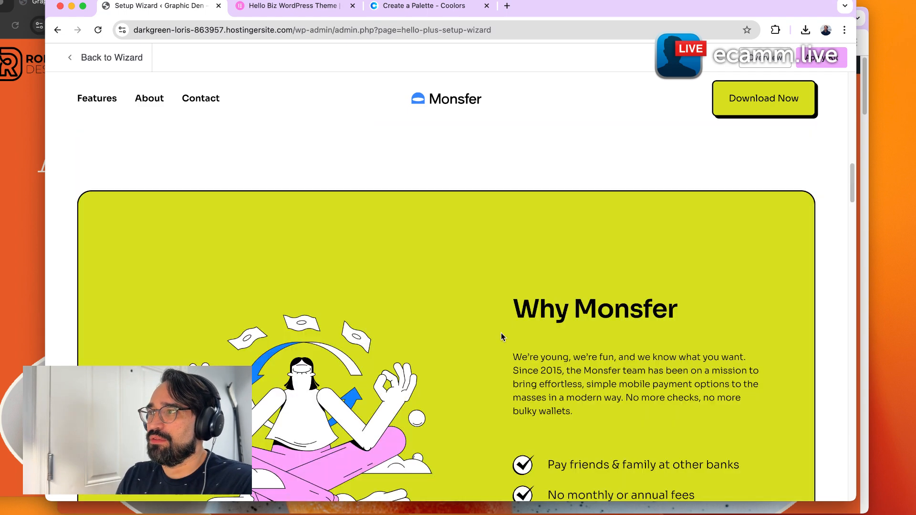
Browse the Mobile Payment App demo's About and Contact pages, then go back to its home page.
{"action": "left_click", "coordinate": [149, 99]}
{"action": "scroll", "coordinate": [398, 355], "scroll_direction": "down", "scroll_amount": 7}
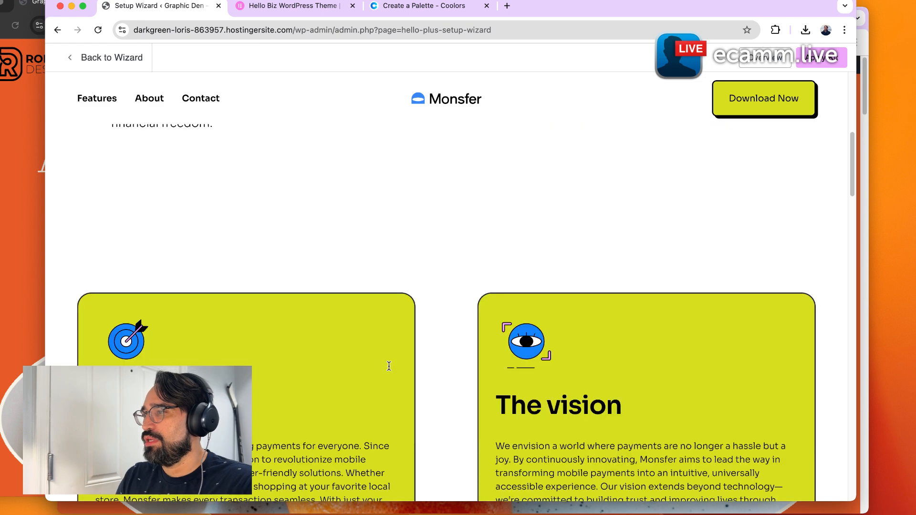
{"action": "scroll", "coordinate": [401, 368], "scroll_direction": "down", "scroll_amount": 10}
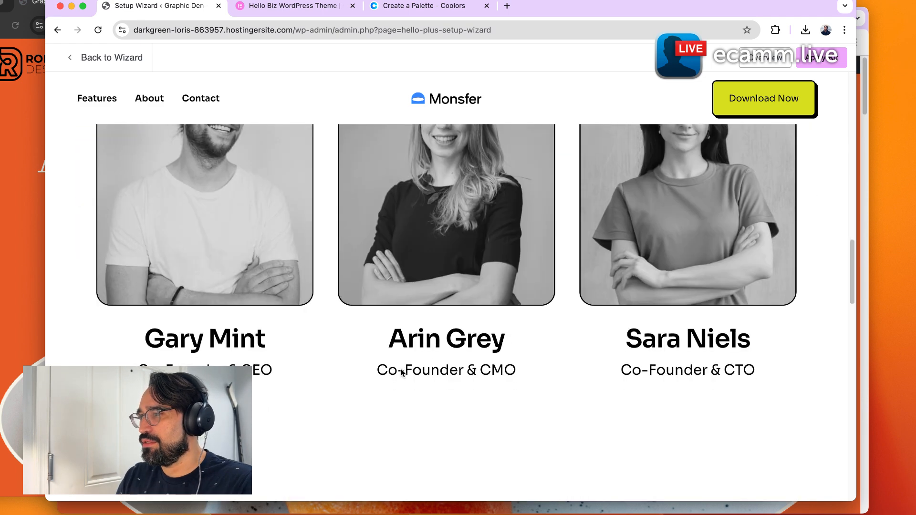
{"action": "scroll", "coordinate": [403, 367], "scroll_direction": "up", "scroll_amount": 15}
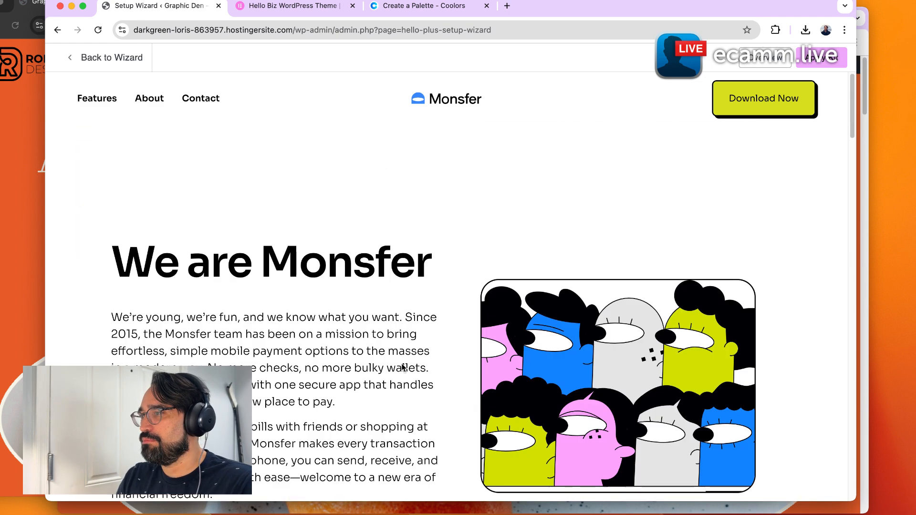
{"action": "left_click", "coordinate": [206, 100]}
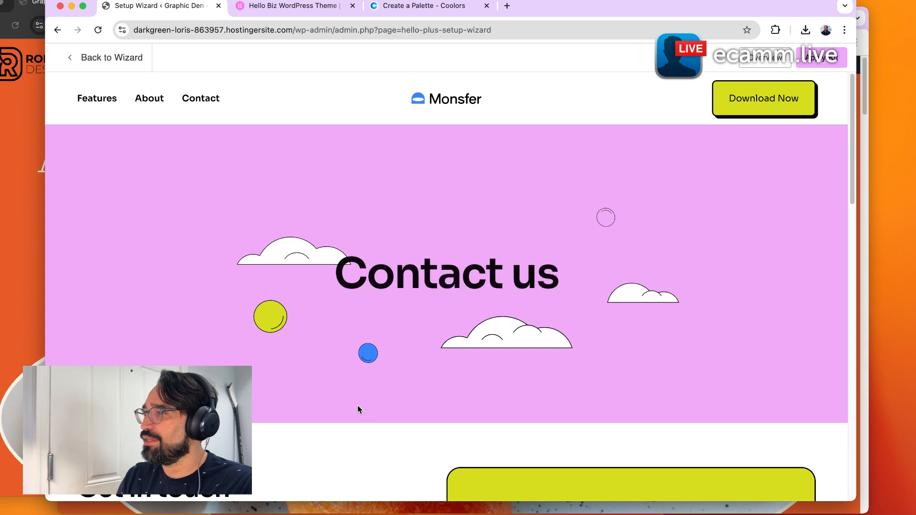
{"action": "scroll", "coordinate": [487, 391], "scroll_direction": "down", "scroll_amount": 8}
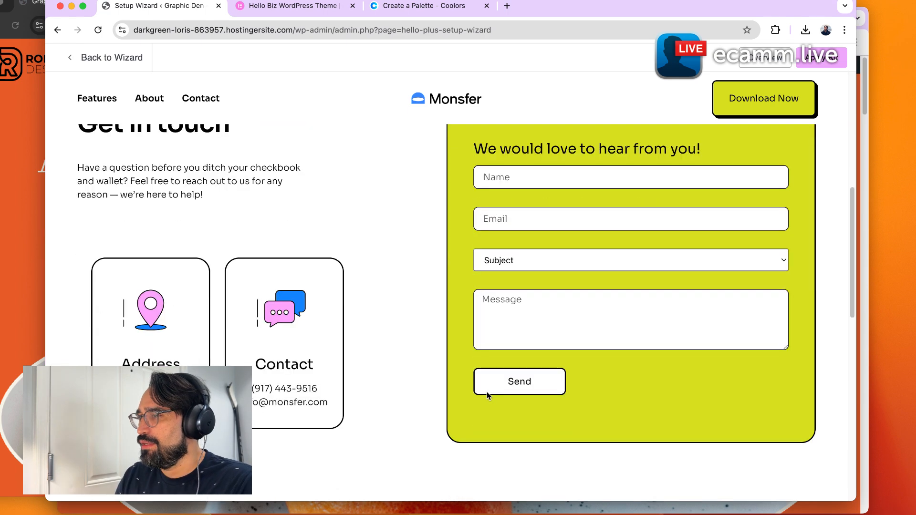
{"action": "scroll", "coordinate": [487, 391], "scroll_direction": "up", "scroll_amount": 8}
{"action": "left_click", "coordinate": [108, 104]}
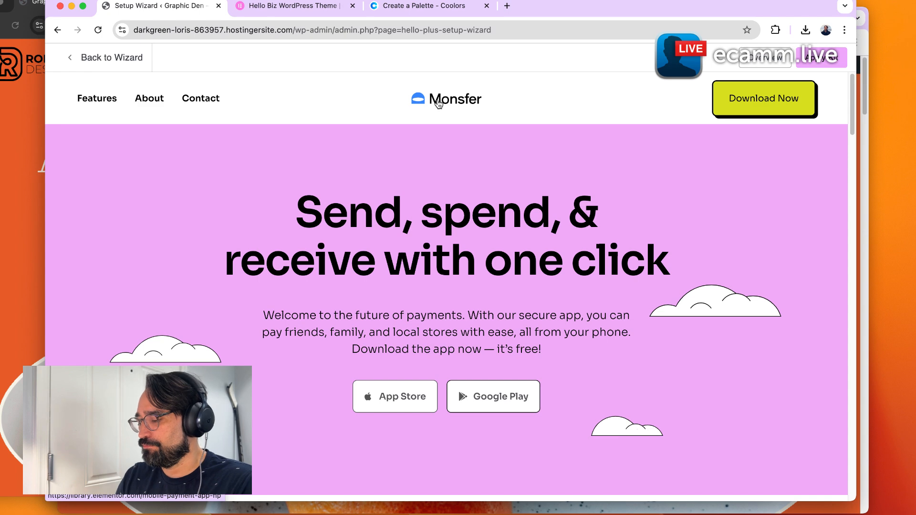
Return to the kit list and review the Juice Bar kit's demo preview down to its testimonials.
{"action": "left_click", "coordinate": [94, 70]}
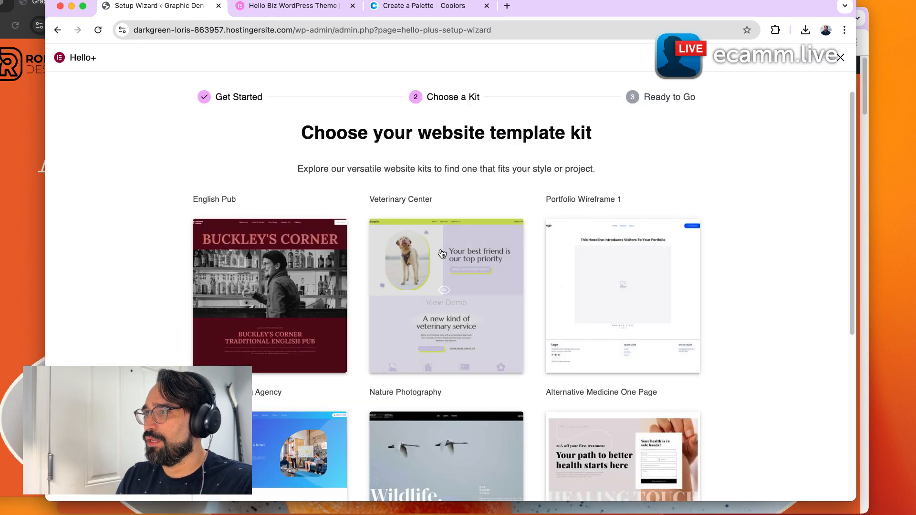
{"action": "scroll", "coordinate": [692, 426], "scroll_direction": "down", "scroll_amount": 5}
{"action": "left_click", "coordinate": [669, 429]}
{"action": "scroll", "coordinate": [365, 354], "scroll_direction": "down", "scroll_amount": 5}
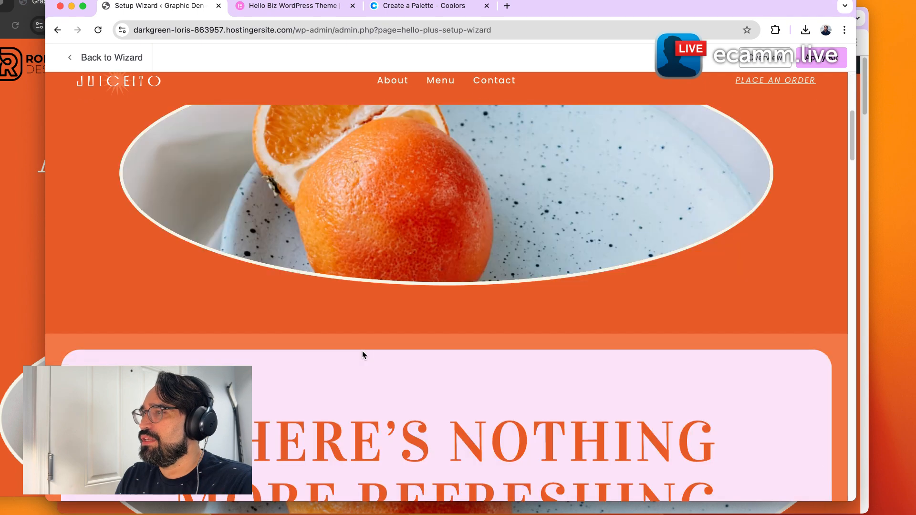
{"action": "scroll", "coordinate": [363, 355], "scroll_direction": "down", "scroll_amount": 5}
{"action": "scroll", "coordinate": [367, 352], "scroll_direction": "down", "scroll_amount": 10}
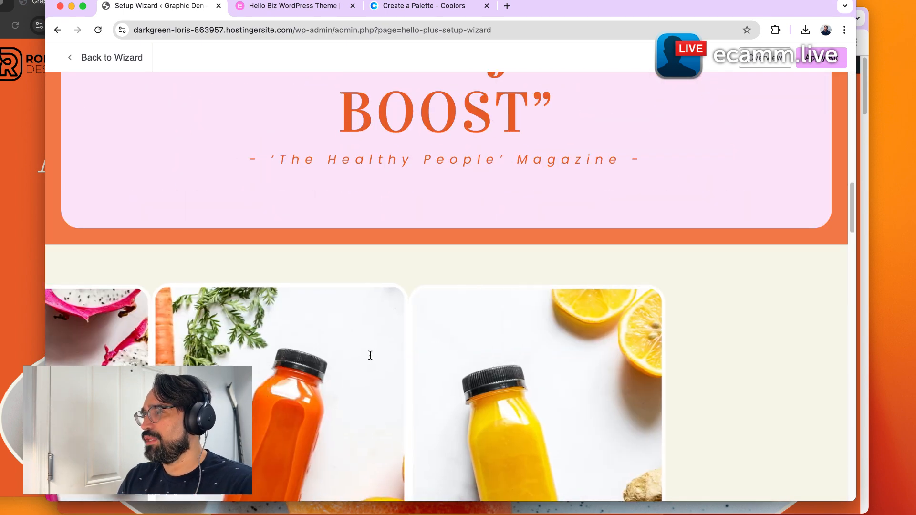
{"action": "scroll", "coordinate": [370, 355], "scroll_direction": "up", "scroll_amount": 3}
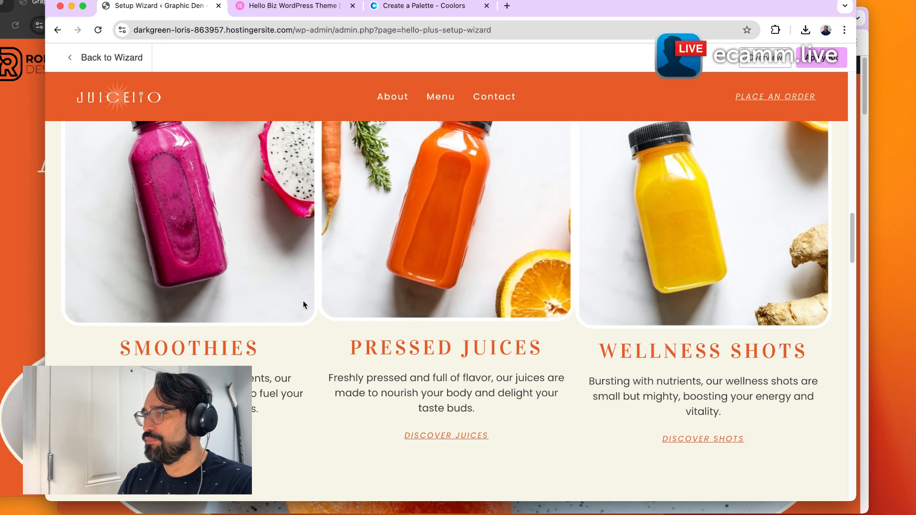
{"action": "scroll", "coordinate": [277, 315], "scroll_direction": "down", "scroll_amount": 7}
{"action": "scroll", "coordinate": [445, 376], "scroll_direction": "down", "scroll_amount": 12}
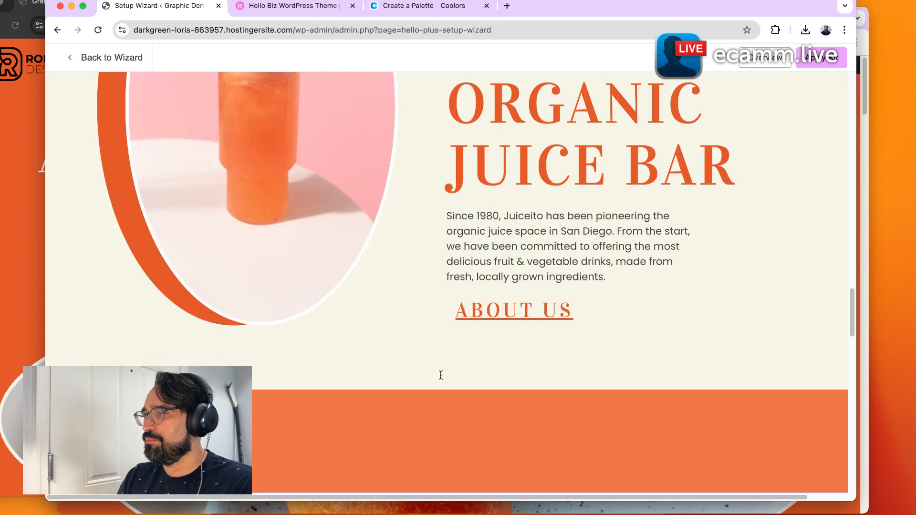
{"action": "scroll", "coordinate": [448, 393], "scroll_direction": "down", "scroll_amount": 12}
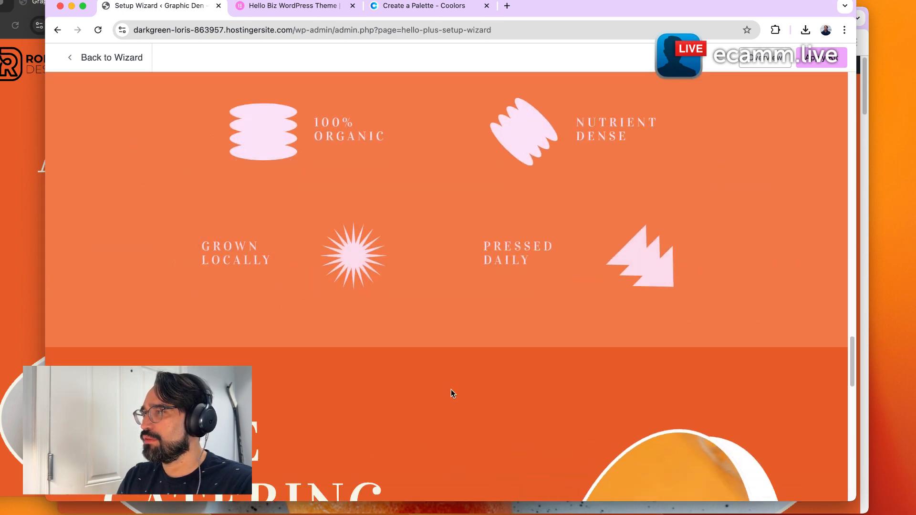
{"action": "scroll", "coordinate": [451, 388], "scroll_direction": "down", "scroll_amount": 6}
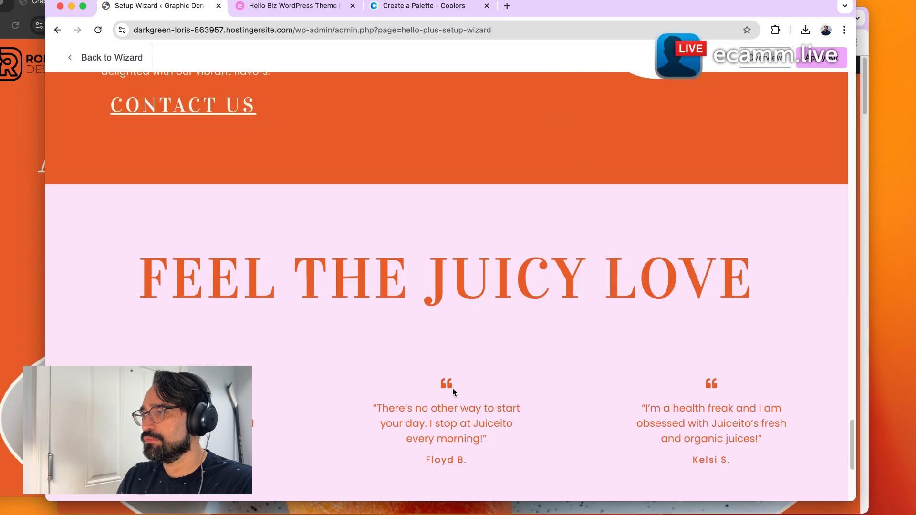
{"action": "scroll", "coordinate": [453, 389], "scroll_direction": "up", "scroll_amount": 20}
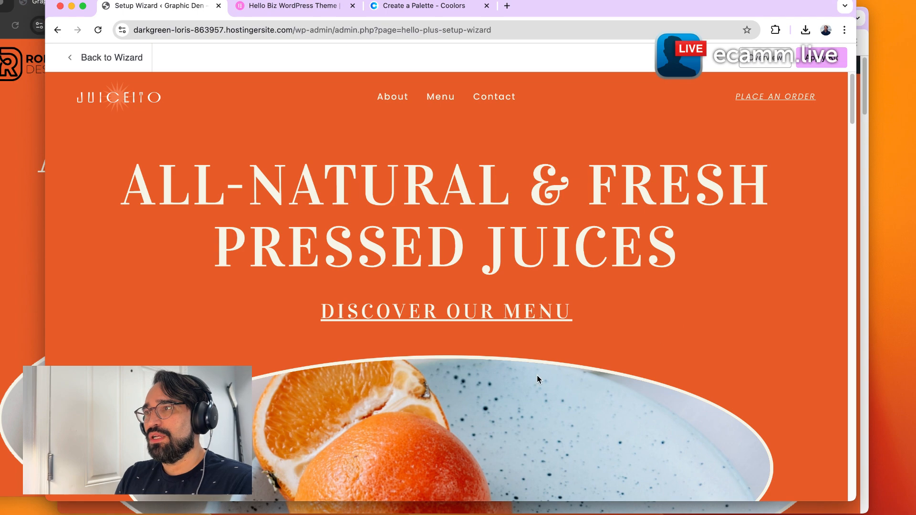
Scroll through the Juice Bar kit's demo preview once more and back to the top.
{"action": "scroll", "coordinate": [113, 307], "scroll_direction": "down", "scroll_amount": 10}
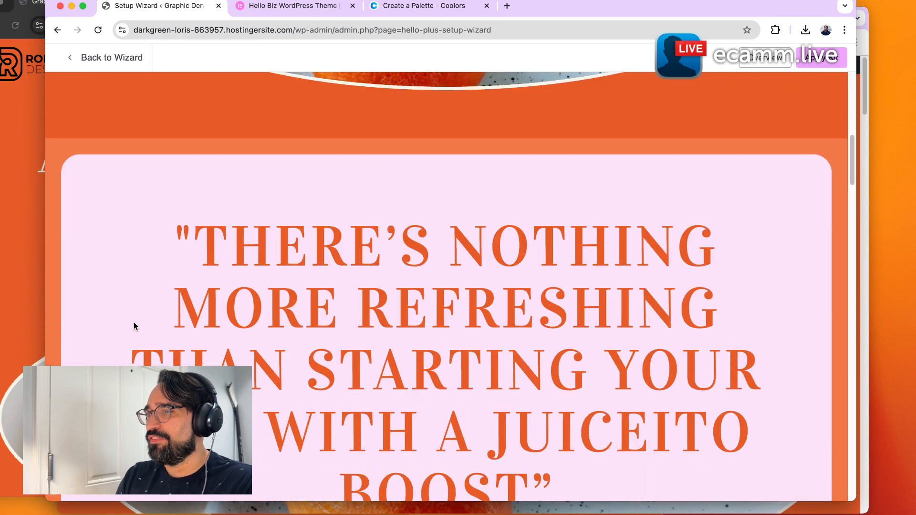
{"action": "scroll", "coordinate": [133, 324], "scroll_direction": "down", "scroll_amount": 15}
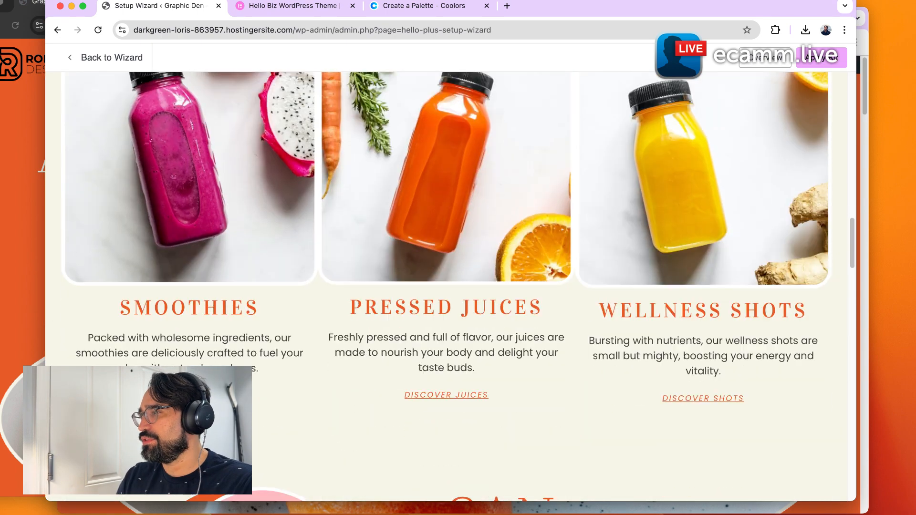
{"action": "scroll", "coordinate": [447, 287], "scroll_direction": "down", "scroll_amount": 7}
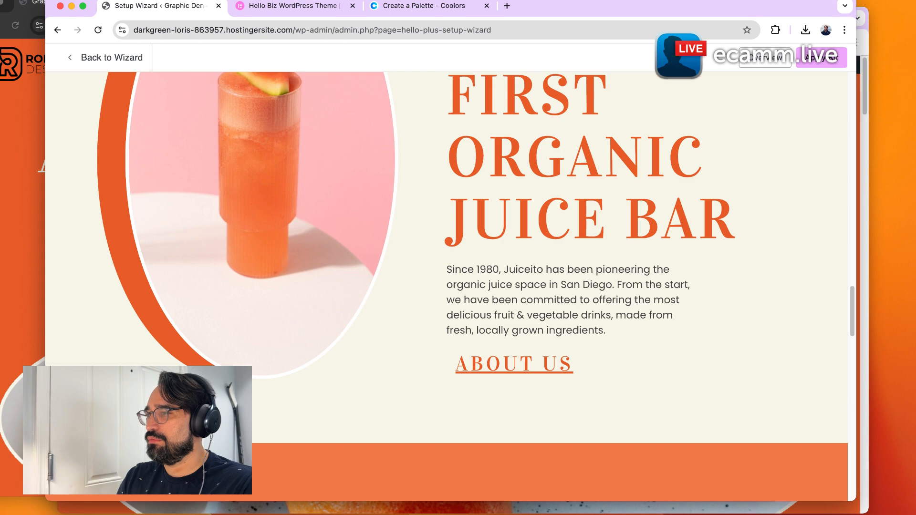
{"action": "scroll", "coordinate": [446, 286], "scroll_direction": "down", "scroll_amount": 10}
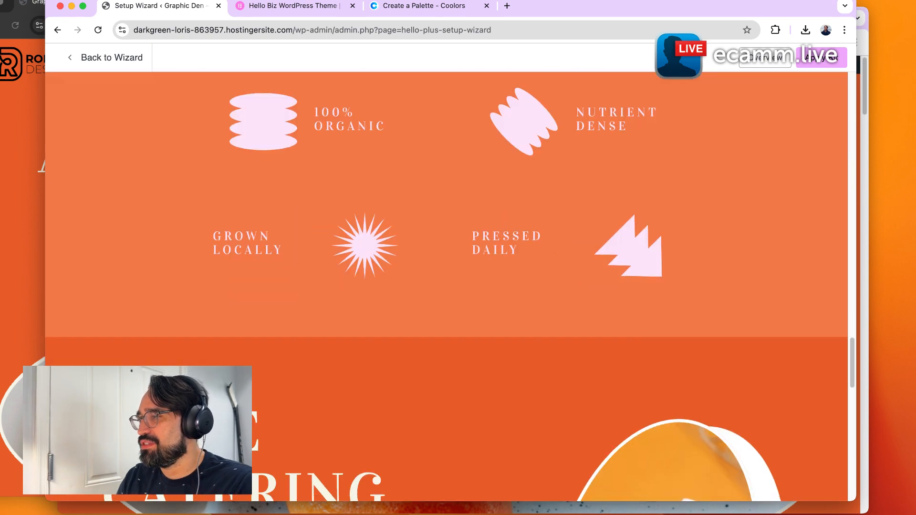
{"action": "scroll", "coordinate": [446, 286], "scroll_direction": "down", "scroll_amount": 6}
{"action": "scroll", "coordinate": [446, 286], "scroll_direction": "down", "scroll_amount": 5}
{"action": "scroll", "coordinate": [447, 286], "scroll_direction": "up", "scroll_amount": 20}
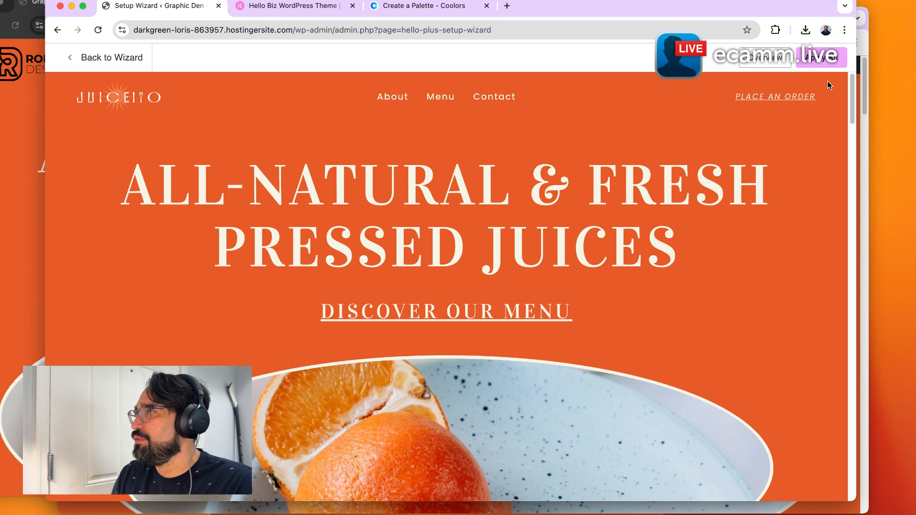
Apply the Juice Bar kit to the site, overriding existing content, and open the finished site.
{"action": "left_click", "coordinate": [827, 68]}
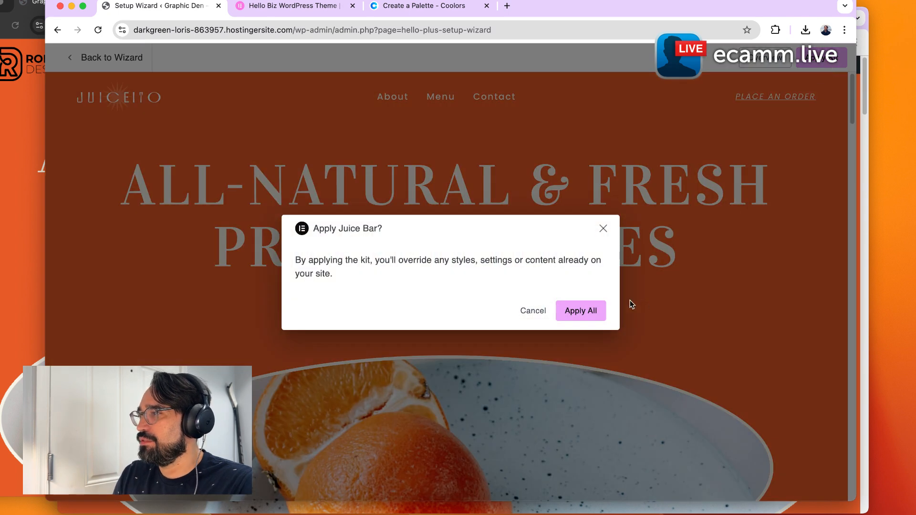
{"action": "left_click", "coordinate": [603, 315]}
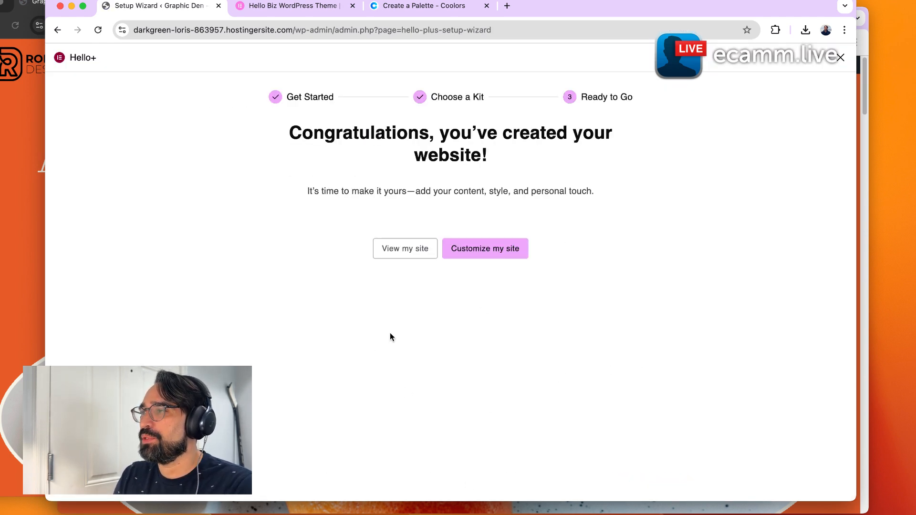
{"action": "left_click", "coordinate": [406, 259]}
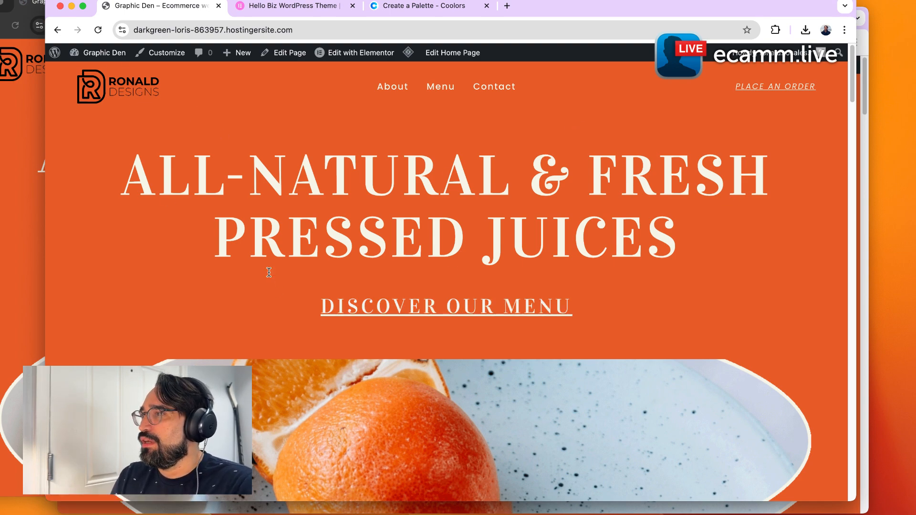
Scroll through the new home page down to its footer.
{"action": "scroll", "coordinate": [269, 274], "scroll_direction": "down", "scroll_amount": 5}
{"action": "scroll", "coordinate": [267, 274], "scroll_direction": "down", "scroll_amount": 10}
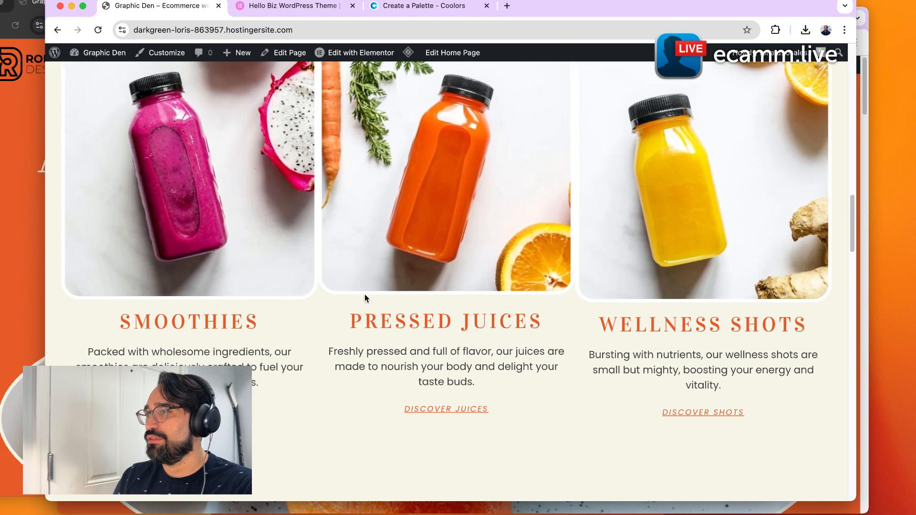
{"action": "scroll", "coordinate": [667, 267], "scroll_direction": "down", "scroll_amount": 10}
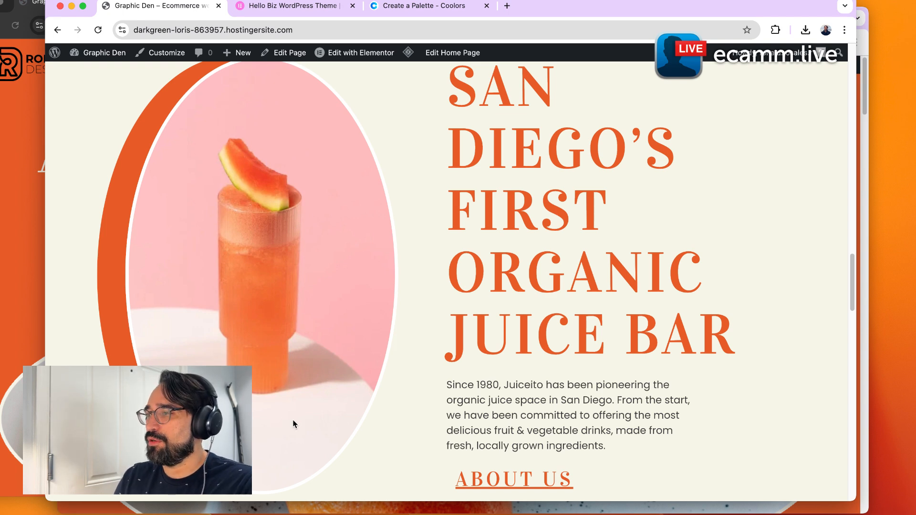
{"action": "scroll", "coordinate": [302, 413], "scroll_direction": "down", "scroll_amount": 10}
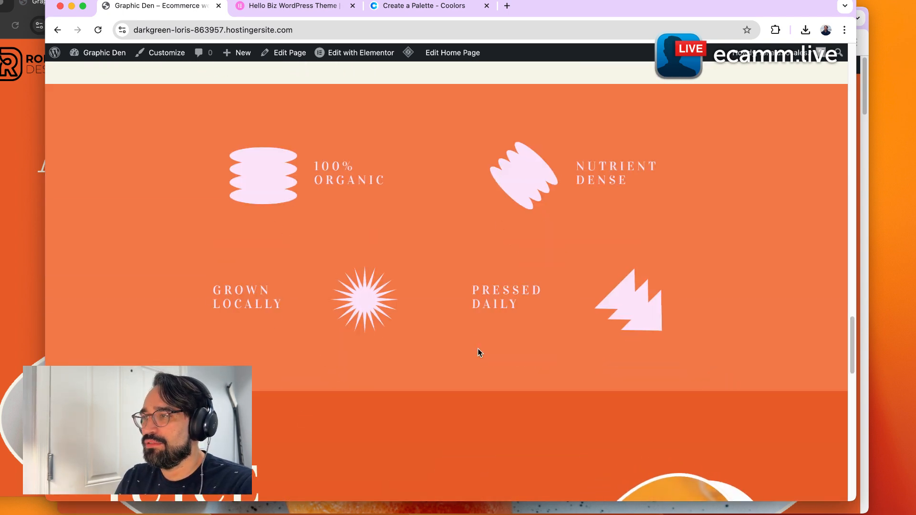
{"action": "scroll", "coordinate": [479, 350], "scroll_direction": "down", "scroll_amount": 1}
{"action": "scroll", "coordinate": [480, 353], "scroll_direction": "down", "scroll_amount": 7}
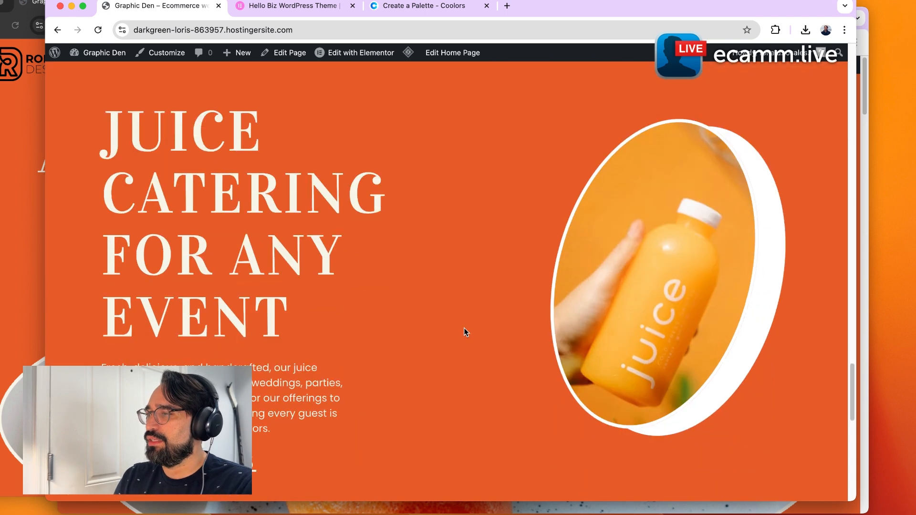
{"action": "scroll", "coordinate": [319, 359], "scroll_direction": "down", "scroll_amount": 11}
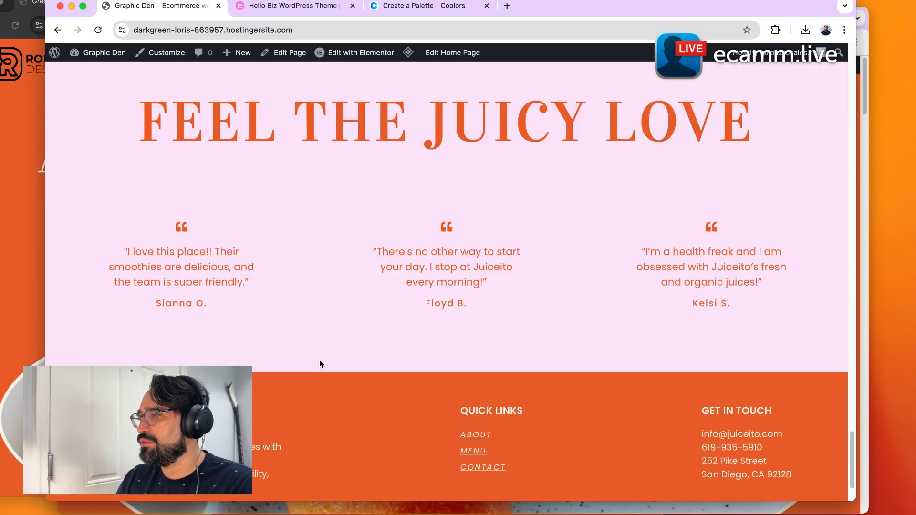
{"action": "scroll", "coordinate": [333, 409], "scroll_direction": "up", "scroll_amount": 20}
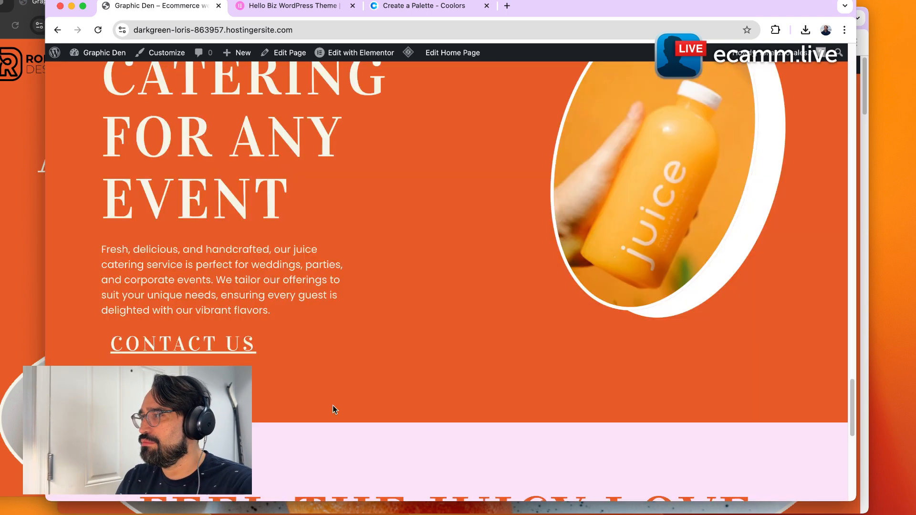
Open the site's About page and scroll through its sections.
{"action": "left_click", "coordinate": [402, 86]}
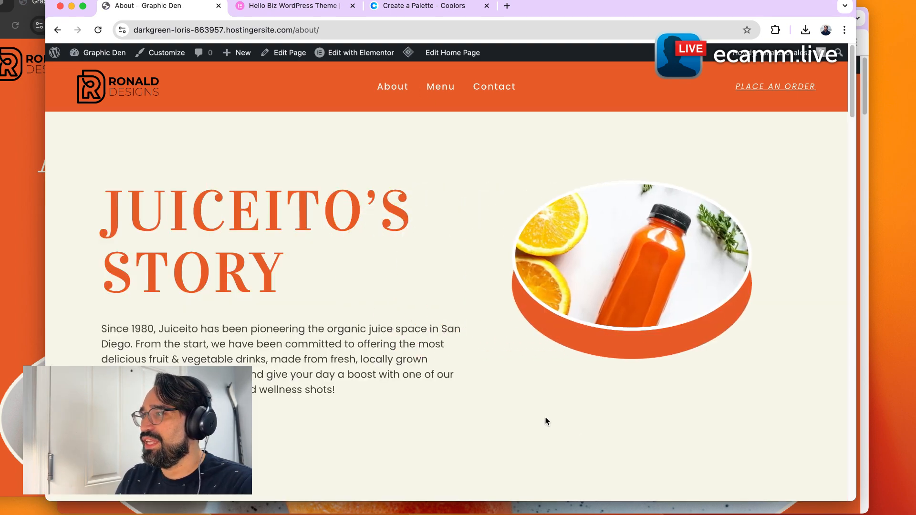
{"action": "scroll", "coordinate": [353, 325], "scroll_direction": "down", "scroll_amount": 3}
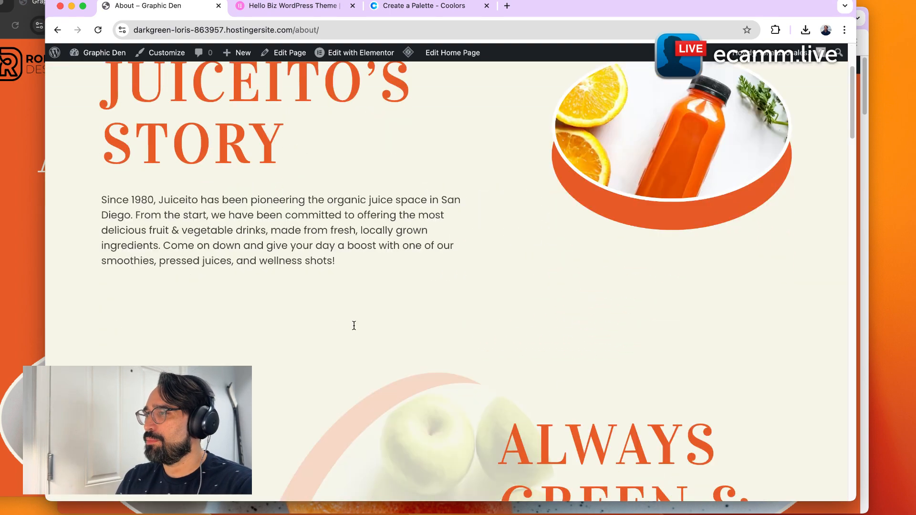
{"action": "scroll", "coordinate": [355, 328], "scroll_direction": "down", "scroll_amount": 5}
{"action": "scroll", "coordinate": [692, 138], "scroll_direction": "up", "scroll_amount": 2}
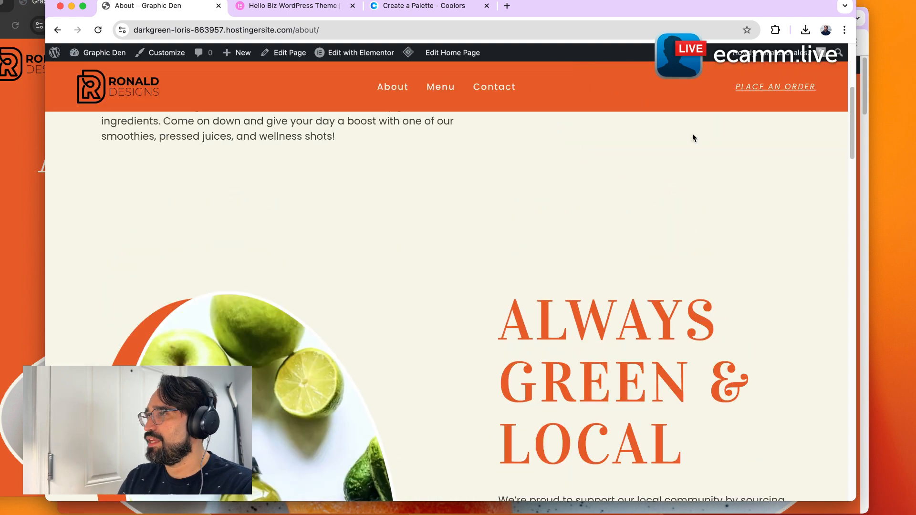
{"action": "scroll", "coordinate": [435, 364], "scroll_direction": "down", "scroll_amount": 8}
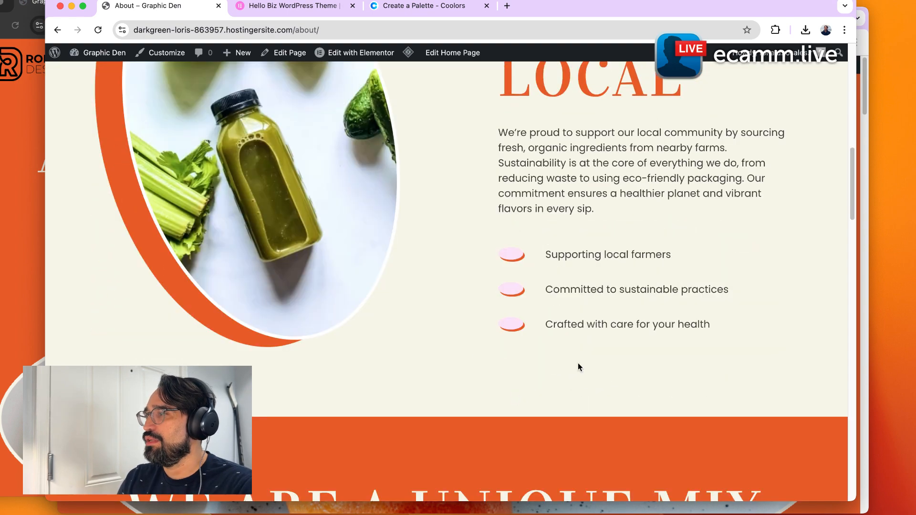
{"action": "scroll", "coordinate": [625, 381], "scroll_direction": "down", "scroll_amount": 10}
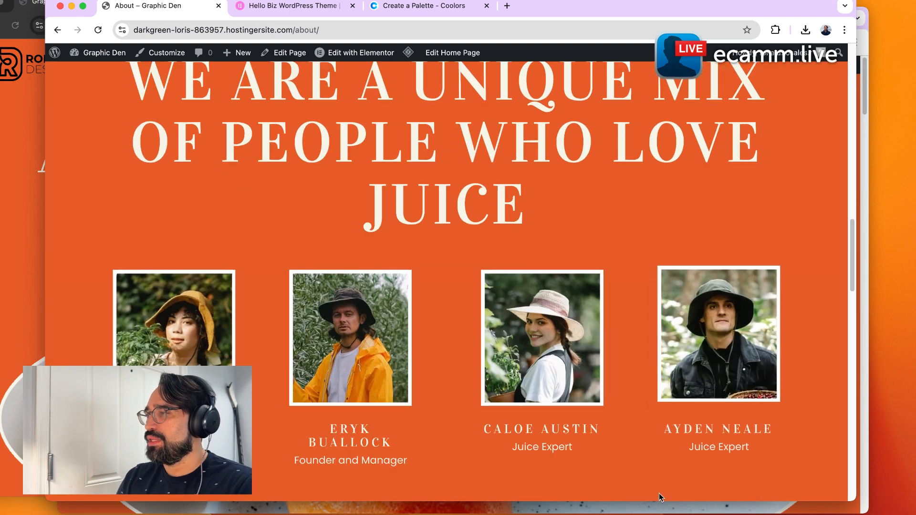
{"action": "scroll", "coordinate": [641, 441], "scroll_direction": "down", "scroll_amount": 7}
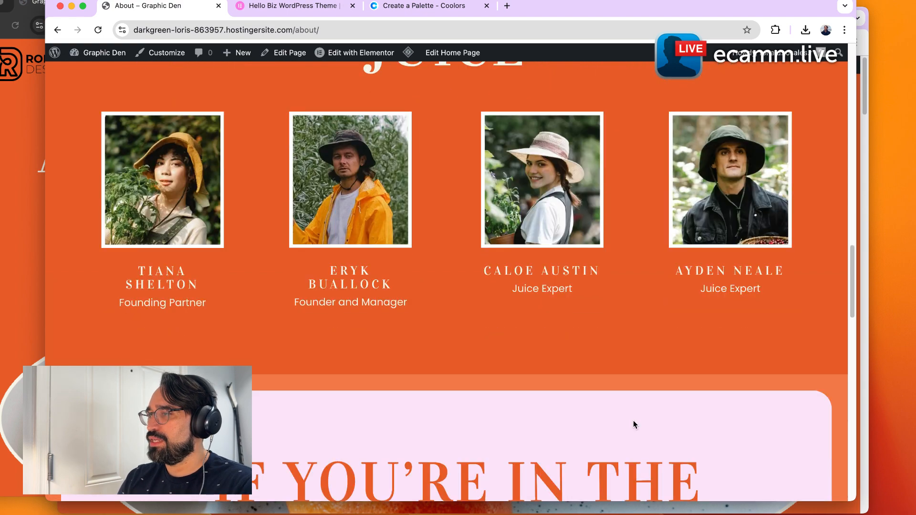
{"action": "scroll", "coordinate": [634, 424], "scroll_direction": "down", "scroll_amount": 3}
{"action": "scroll", "coordinate": [634, 423], "scroll_direction": "down", "scroll_amount": 3}
{"action": "scroll", "coordinate": [633, 420], "scroll_direction": "down", "scroll_amount": 8}
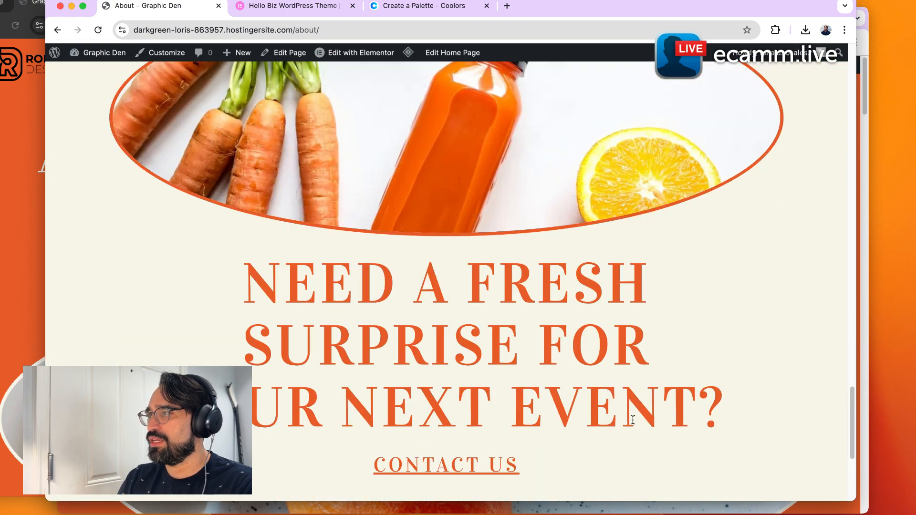
Open the Menu page and scroll through its sections down to the footer and back to the top.
{"action": "scroll", "coordinate": [633, 420], "scroll_direction": "down", "scroll_amount": 1}
{"action": "scroll", "coordinate": [501, 338], "scroll_direction": "up", "scroll_amount": 20}
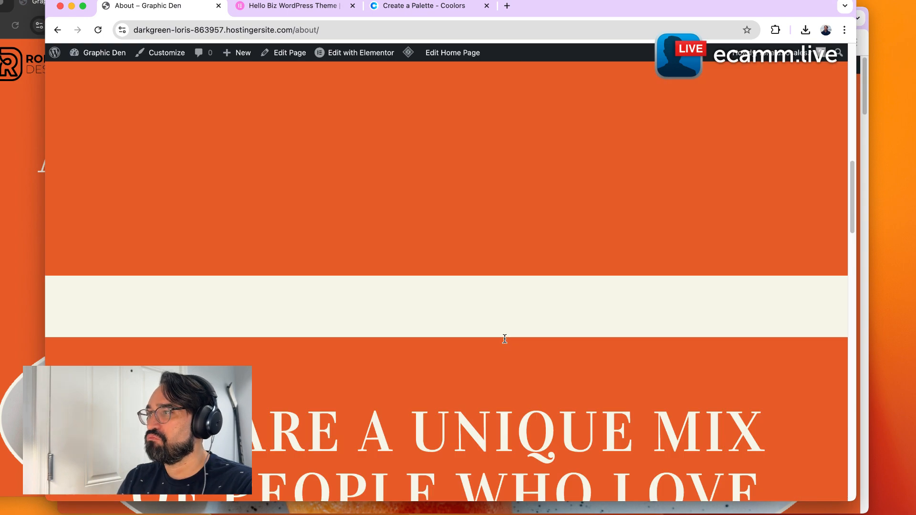
{"action": "left_click", "coordinate": [443, 89]}
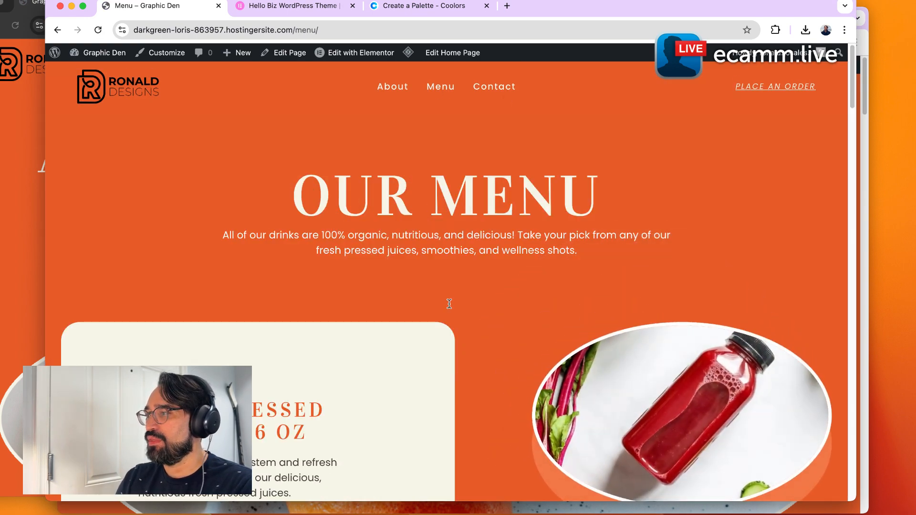
{"action": "scroll", "coordinate": [635, 397], "scroll_direction": "down", "scroll_amount": 8}
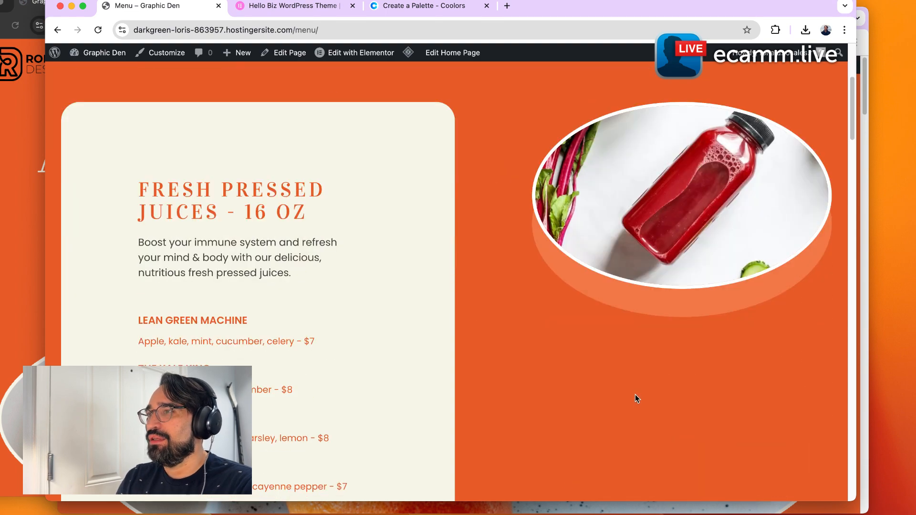
{"action": "scroll", "coordinate": [628, 394], "scroll_direction": "down", "scroll_amount": 15}
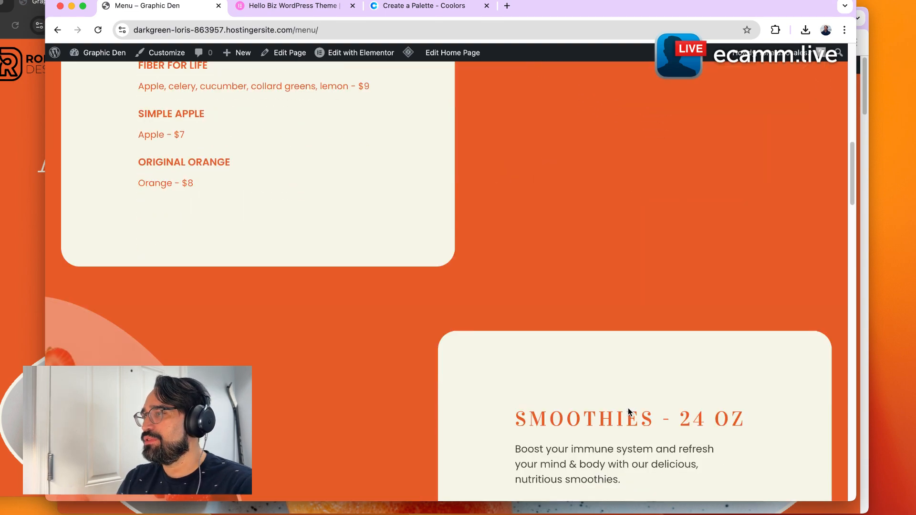
{"action": "scroll", "coordinate": [628, 407], "scroll_direction": "down", "scroll_amount": 7}
{"action": "scroll", "coordinate": [630, 410], "scroll_direction": "down", "scroll_amount": 16}
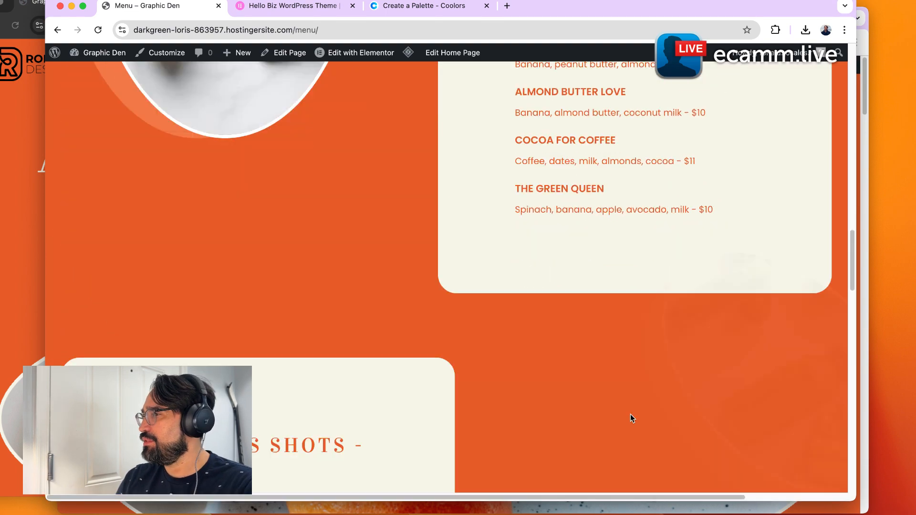
{"action": "scroll", "coordinate": [631, 415], "scroll_direction": "down", "scroll_amount": 6}
{"action": "scroll", "coordinate": [630, 417], "scroll_direction": "down", "scroll_amount": 6}
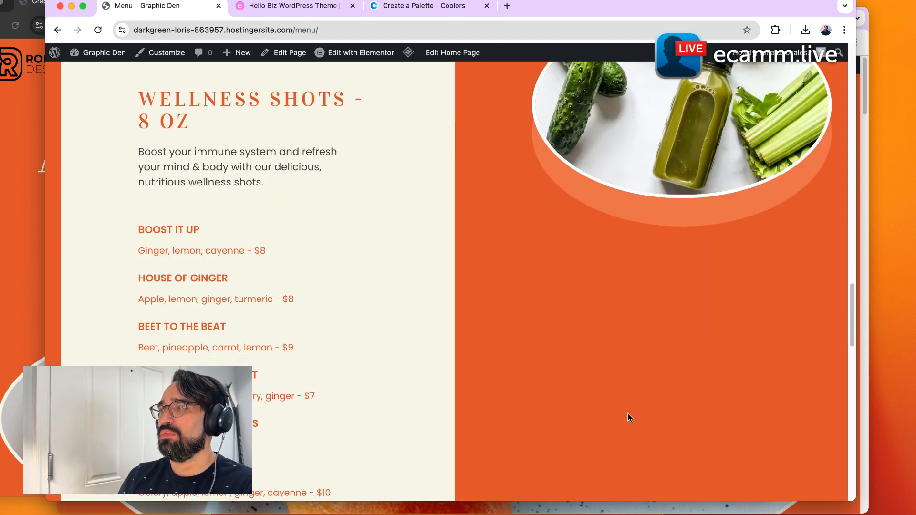
{"action": "scroll", "coordinate": [630, 418], "scroll_direction": "down", "scroll_amount": 20}
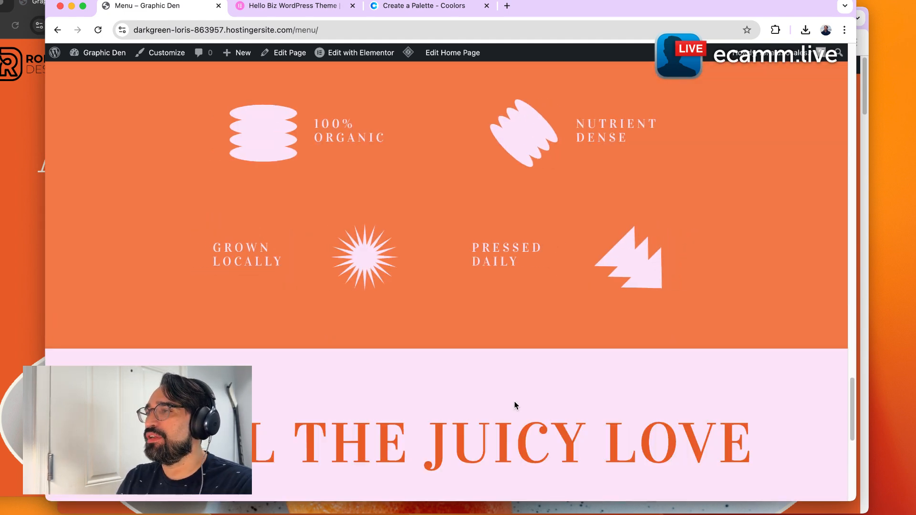
{"action": "scroll", "coordinate": [515, 406], "scroll_direction": "down", "scroll_amount": 10}
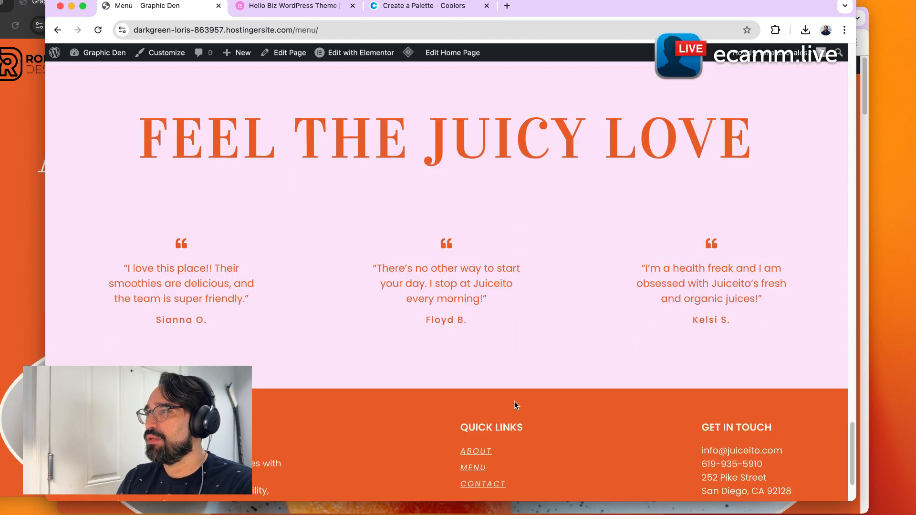
{"action": "scroll", "coordinate": [515, 406], "scroll_direction": "up", "scroll_amount": 20}
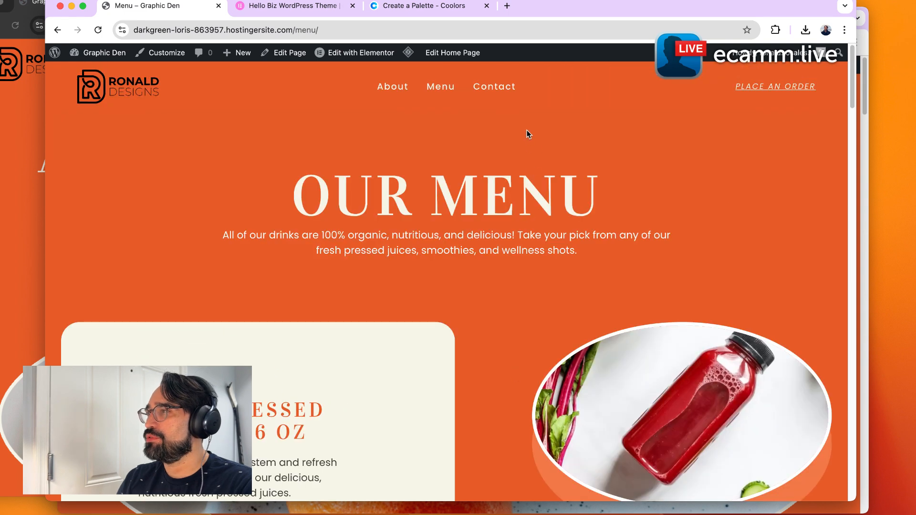
Open the Contact page and scroll through its sections down to the testimonials and back to the top.
{"action": "left_click", "coordinate": [514, 90]}
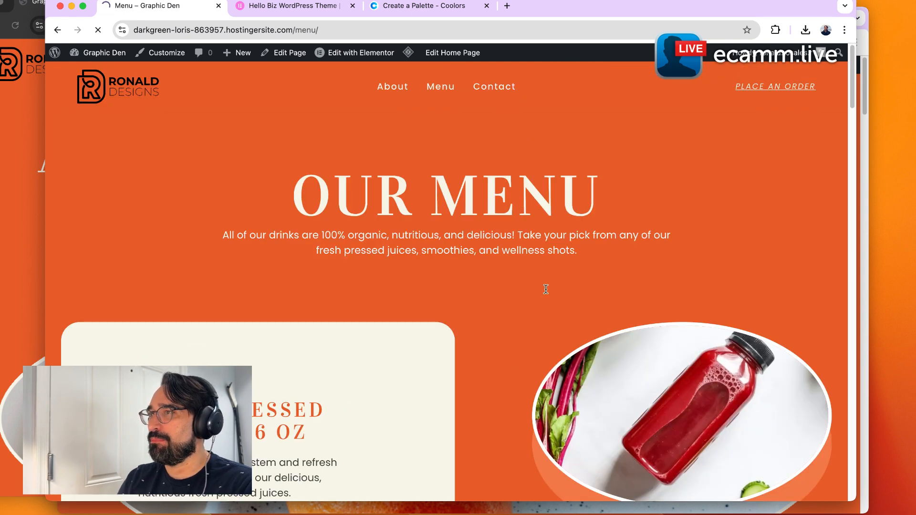
{"action": "scroll", "coordinate": [620, 403], "scroll_direction": "down", "scroll_amount": 6}
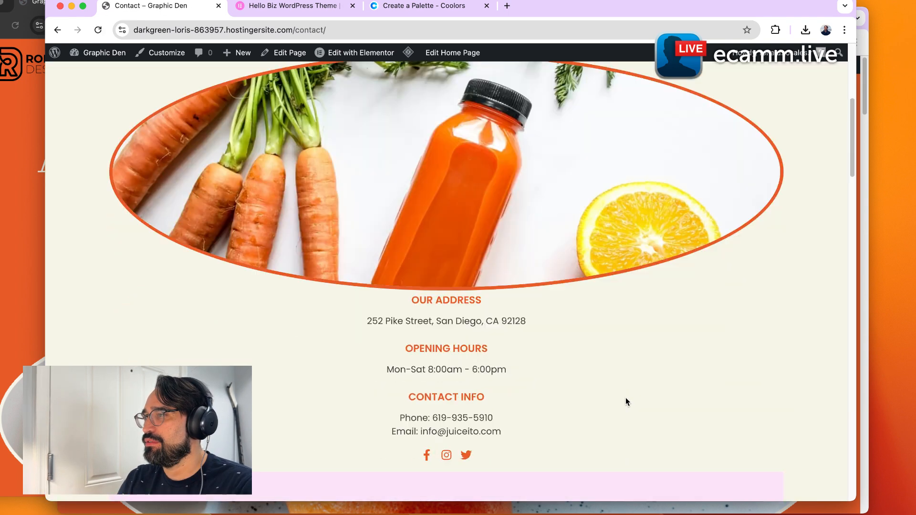
{"action": "scroll", "coordinate": [628, 396], "scroll_direction": "down", "scroll_amount": 1}
{"action": "scroll", "coordinate": [629, 393], "scroll_direction": "up", "scroll_amount": 1}
{"action": "scroll", "coordinate": [629, 397], "scroll_direction": "up", "scroll_amount": 5}
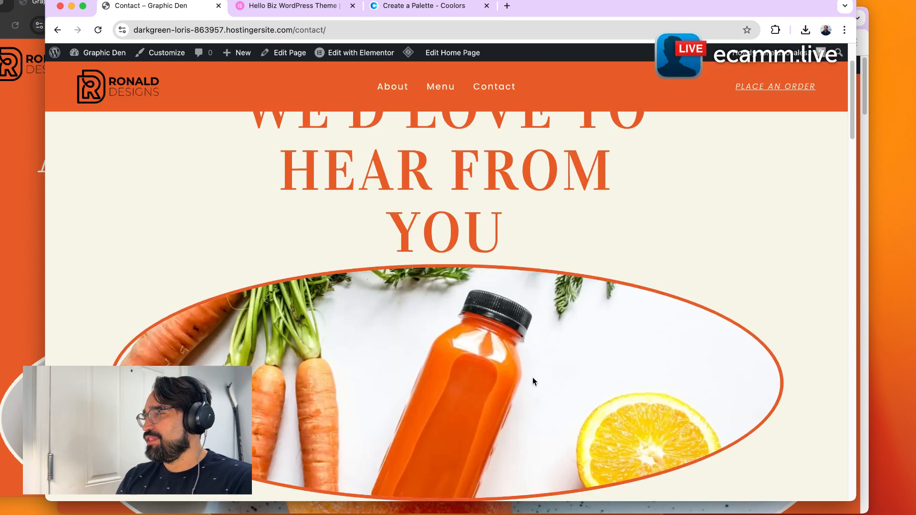
{"action": "scroll", "coordinate": [535, 379], "scroll_direction": "down", "scroll_amount": 6}
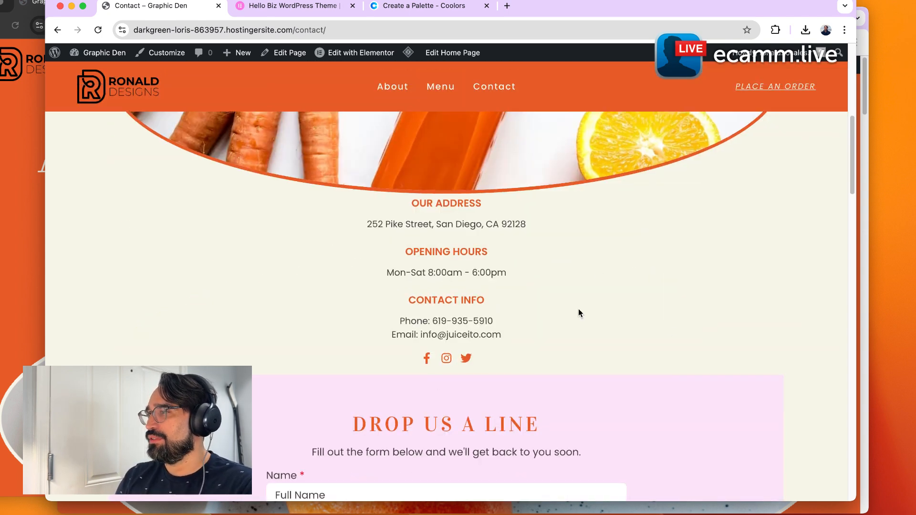
{"action": "scroll", "coordinate": [513, 365], "scroll_direction": "down", "scroll_amount": 10}
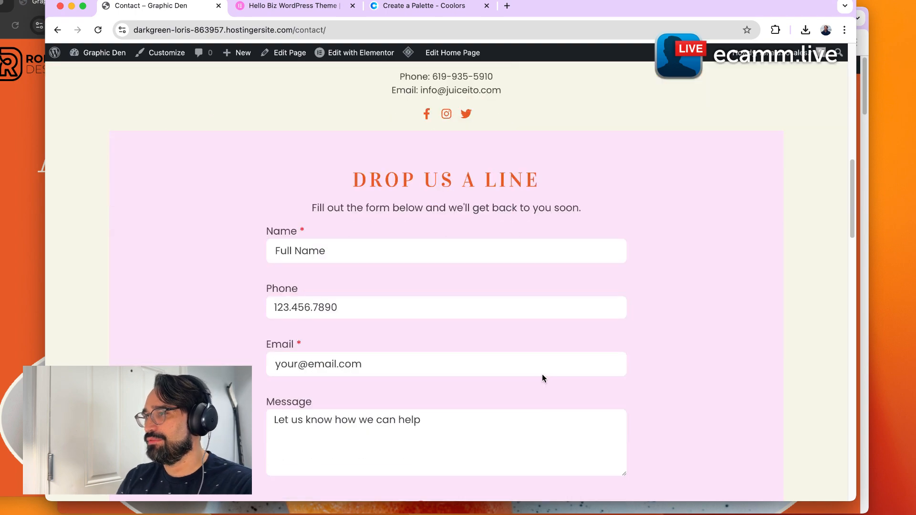
{"action": "scroll", "coordinate": [542, 374], "scroll_direction": "down", "scroll_amount": 12}
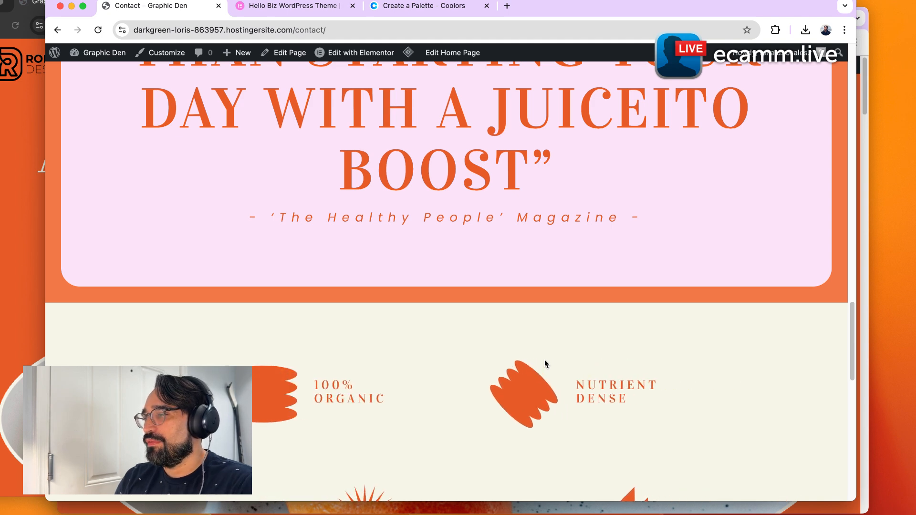
{"action": "scroll", "coordinate": [545, 364], "scroll_direction": "down", "scroll_amount": 5}
{"action": "scroll", "coordinate": [545, 359], "scroll_direction": "down", "scroll_amount": 10}
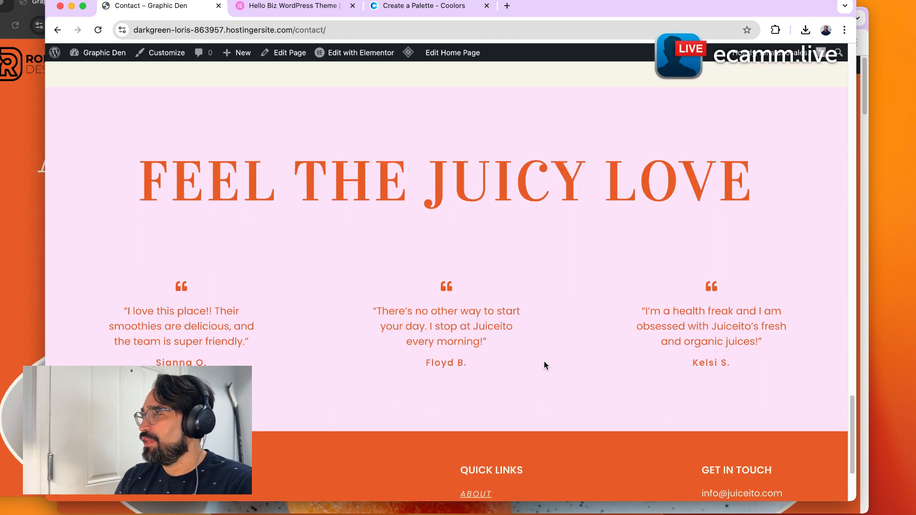
{"action": "scroll", "coordinate": [544, 361], "scroll_direction": "up", "scroll_amount": 5}
{"action": "scroll", "coordinate": [546, 370], "scroll_direction": "up", "scroll_amount": 20}
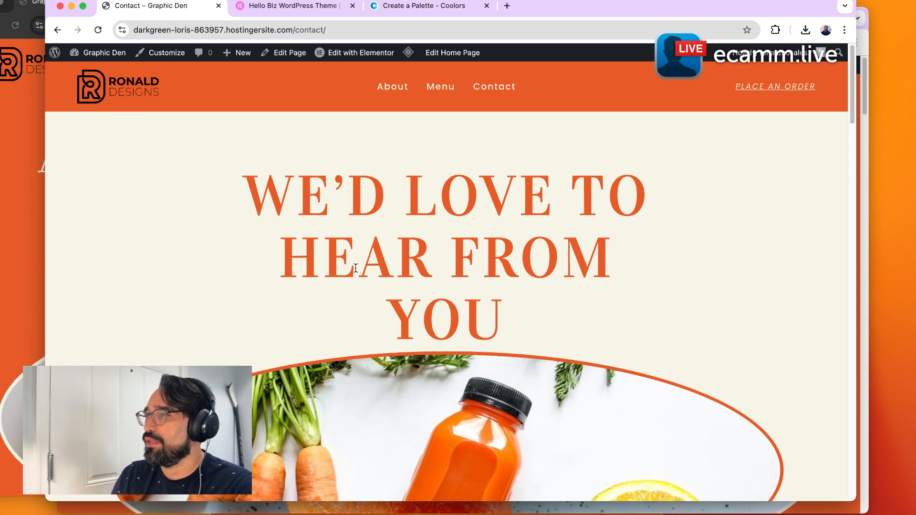
{"action": "left_click_drag", "start_coordinate": [272, 179], "coordinate": [557, 299]}
{"action": "left_click", "coordinate": [640, 303]}
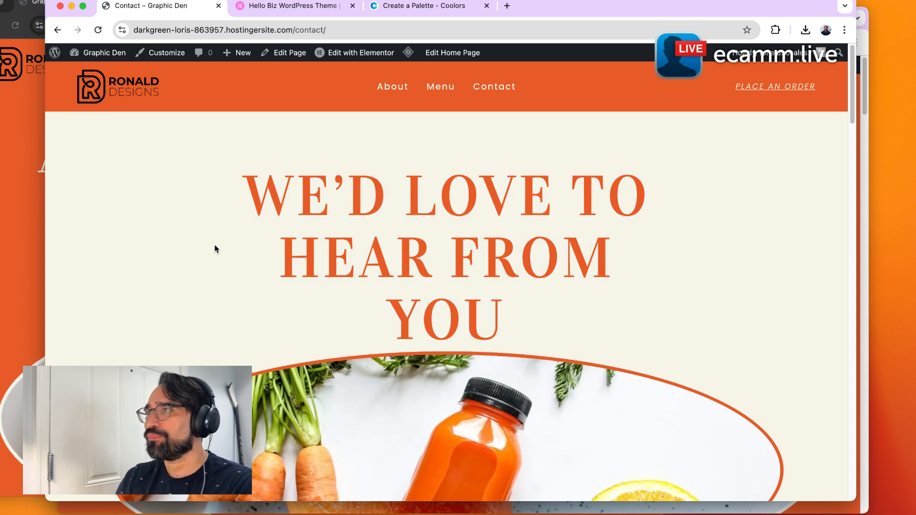
Go to the dashboard, open the Hello Biz Setup Wizard and continue with Customize my site.
{"action": "left_click", "coordinate": [118, 53]}
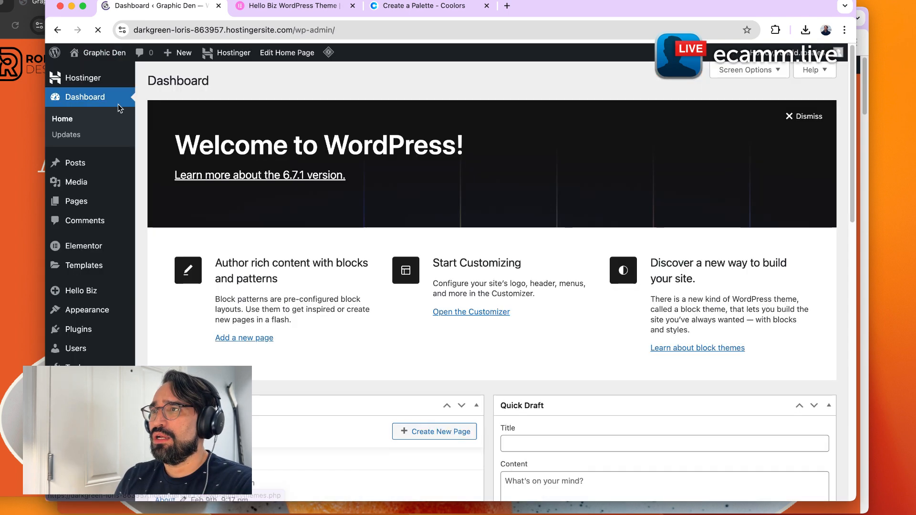
{"action": "mouse_move", "coordinate": [90, 293]}
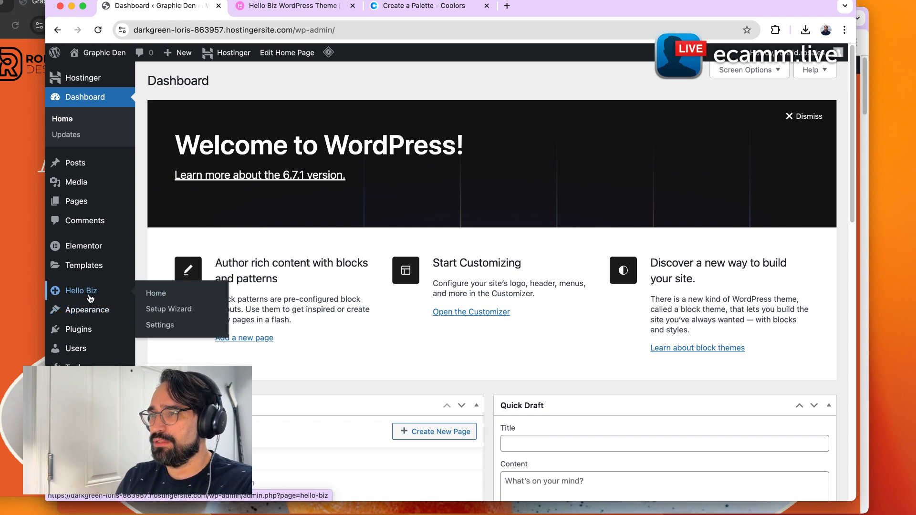
{"action": "left_click", "coordinate": [185, 314]}
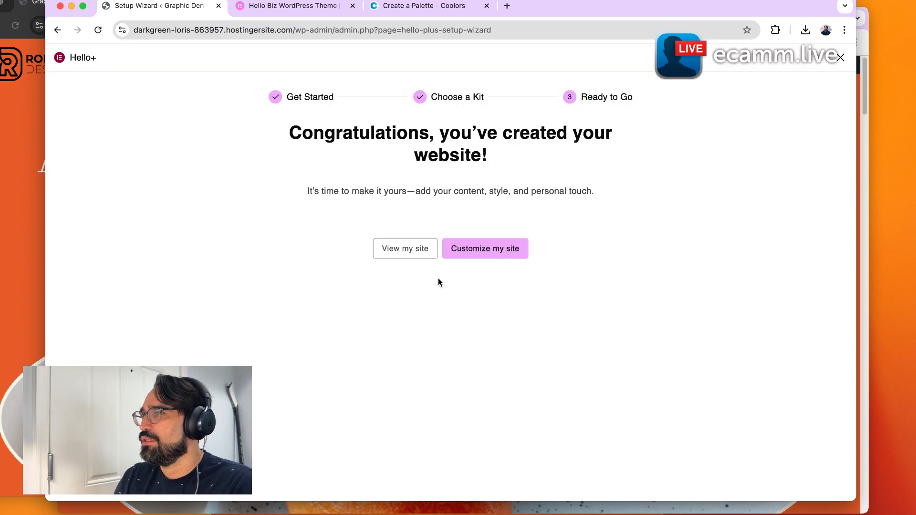
{"action": "left_click", "coordinate": [462, 258]}
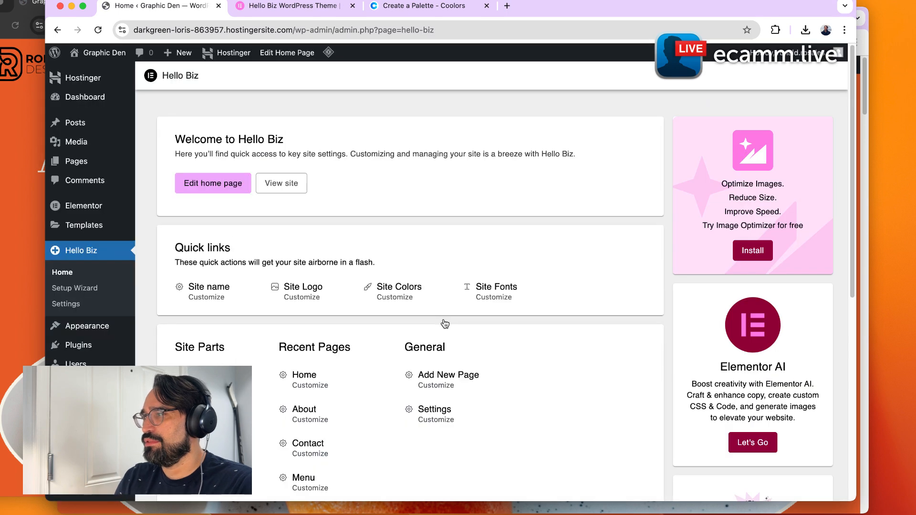
Open the site name settings in the editor and set the Site Name to Graphic Den.
{"action": "left_click", "coordinate": [214, 297]}
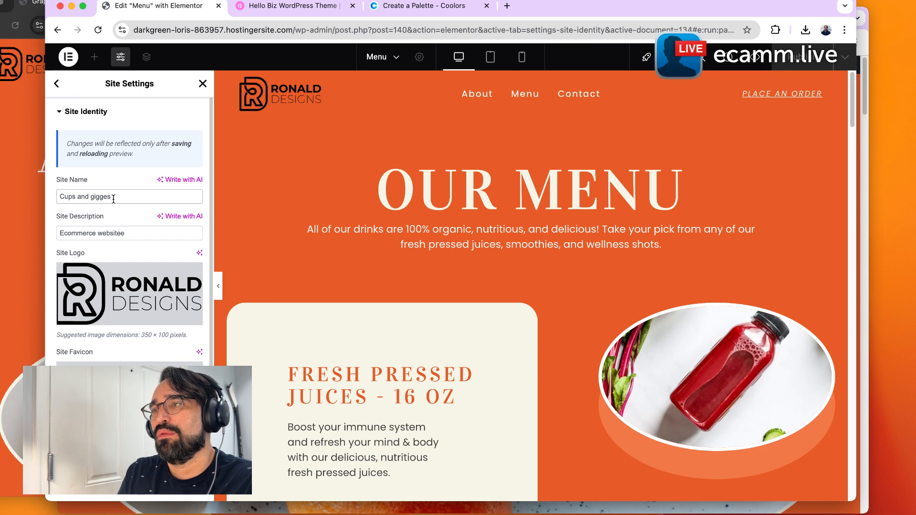
{"action": "triple_click", "coordinate": [114, 199]}
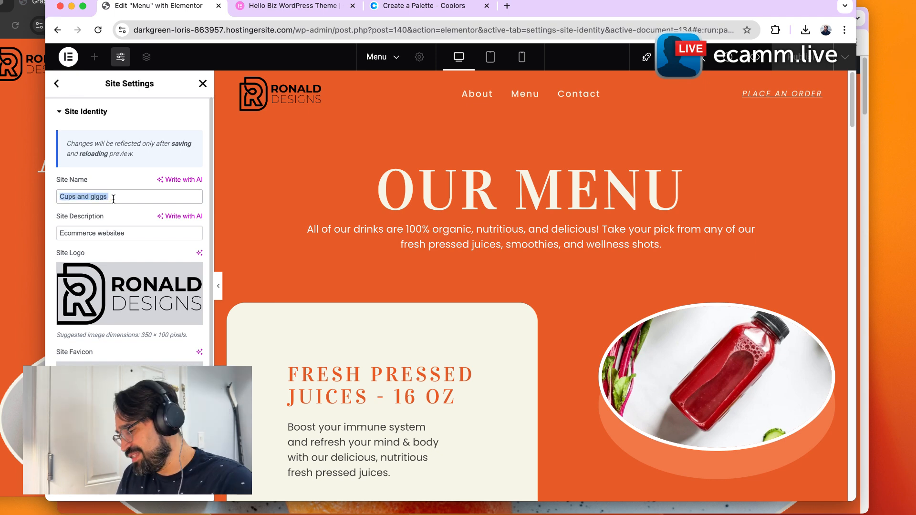
{"action": "type", "text": "Graphic Den"}
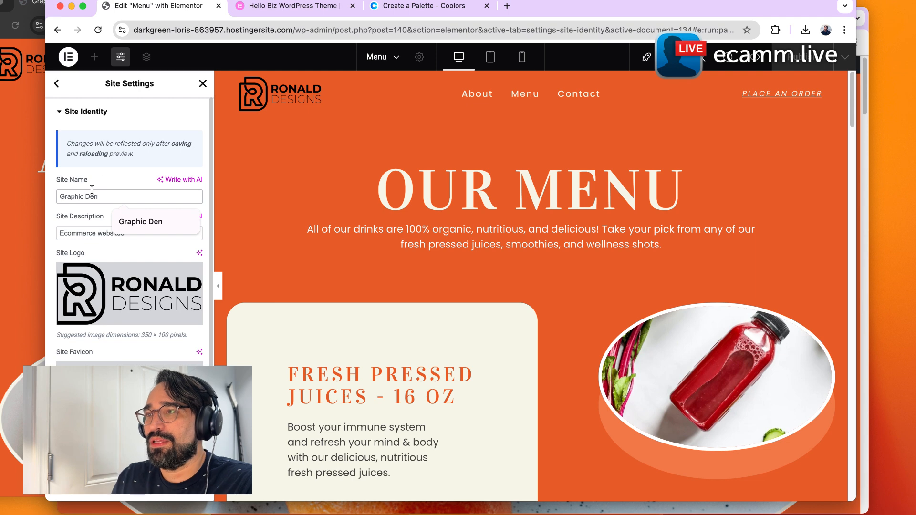
{"action": "left_click", "coordinate": [110, 203]}
Set the Site Description to "Your Favorite coffee place".
{"action": "triple_click", "coordinate": [135, 228]}
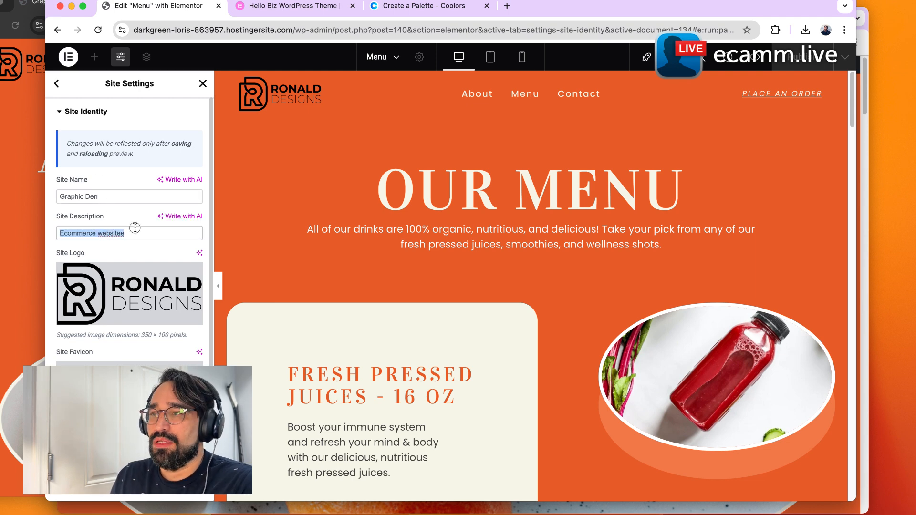
{"action": "type", "text": "you"}
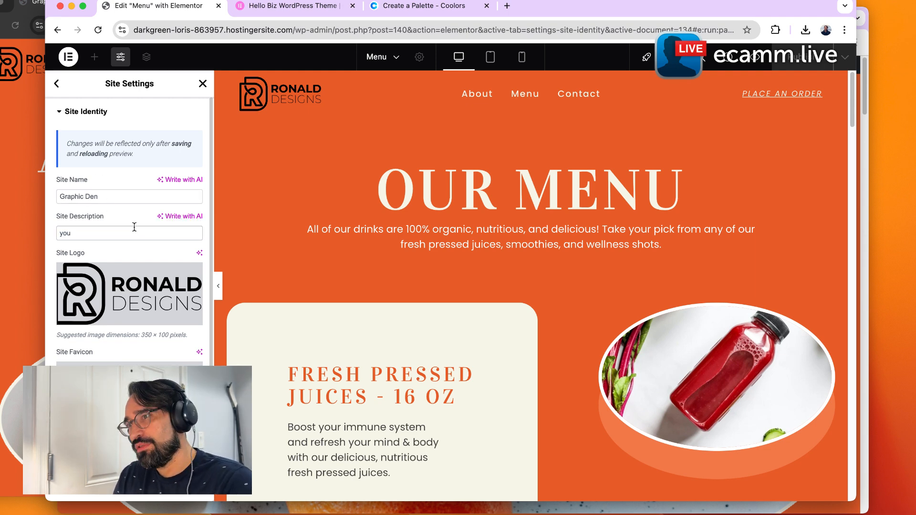
{"action": "type", "text": " cof"}
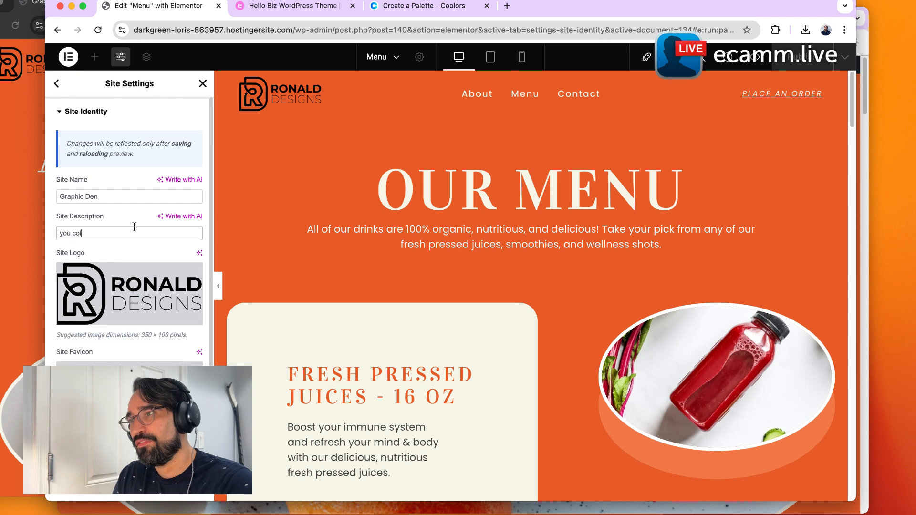
{"action": "type", "text": "fee plas"}
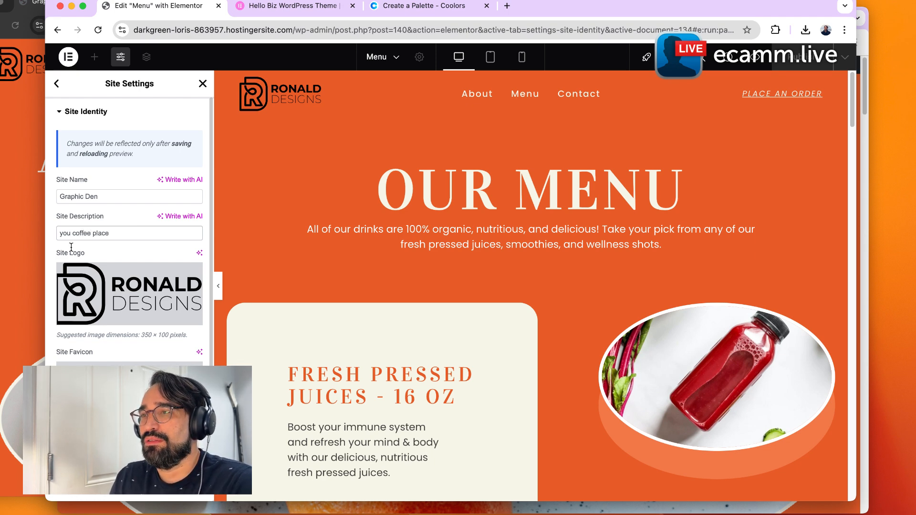
{"action": "left_click_drag", "start_coordinate": [64, 233], "coordinate": [34, 235]}
{"action": "type", "text": "You"}
{"action": "type", "text": "r"}
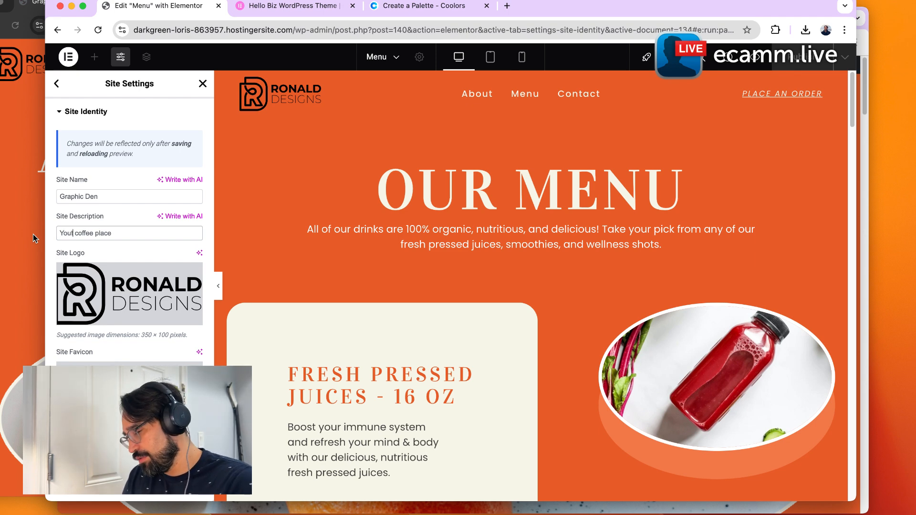
{"action": "type", "text": " Favo"}
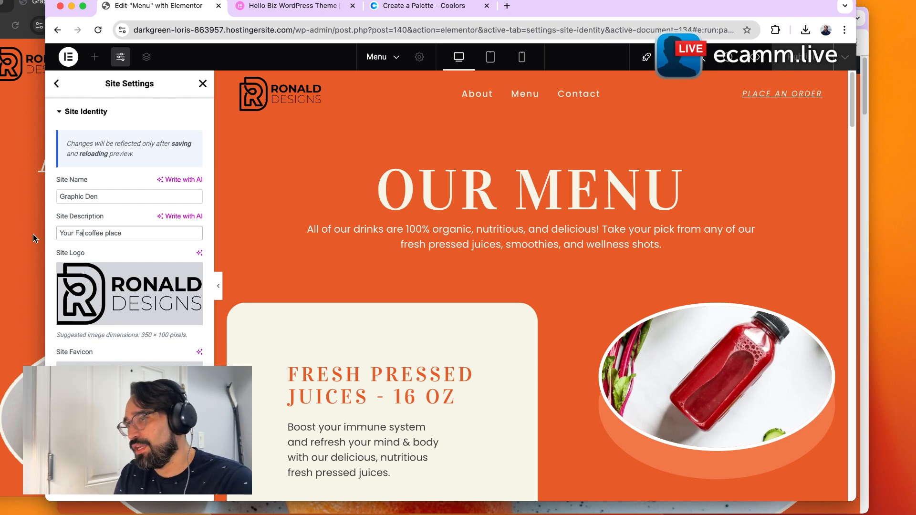
{"action": "type", "text": "rite"}
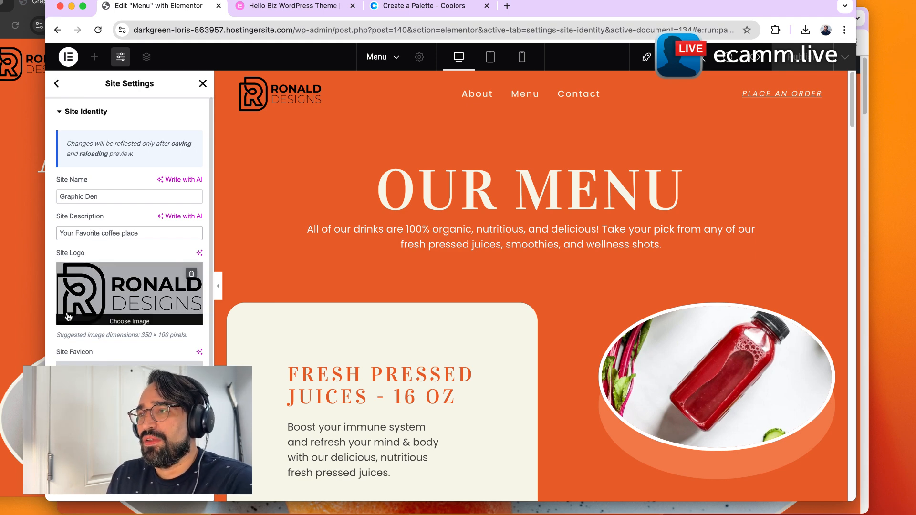
Replace the site logo with the uploaded Graphic-Den image from the media library.
{"action": "left_click", "coordinate": [83, 317]}
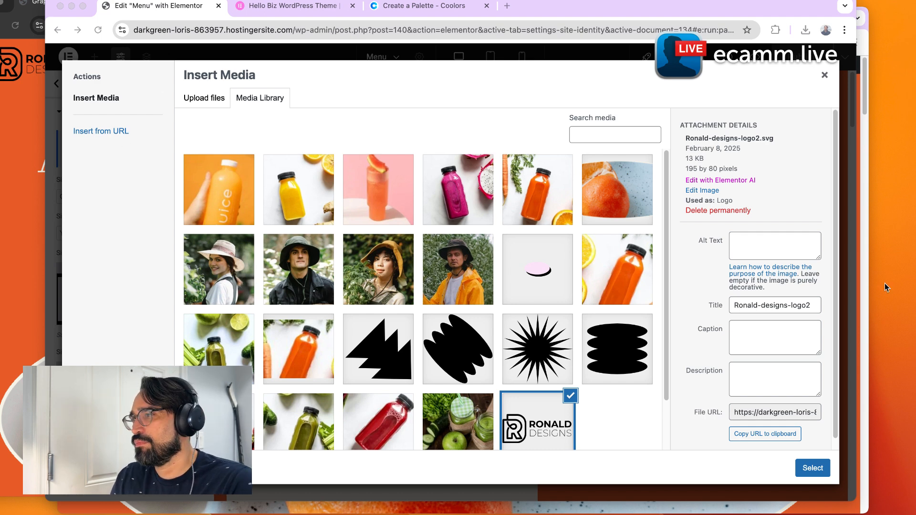
{"action": "left_click", "coordinate": [634, 376]}
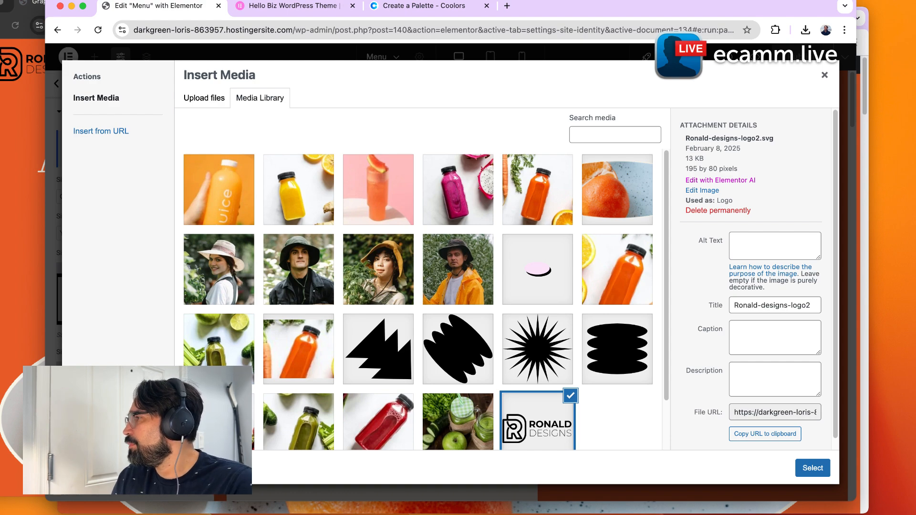
{"action": "left_click_drag", "start_coordinate": [598, 194], "coordinate": [542, 365]}
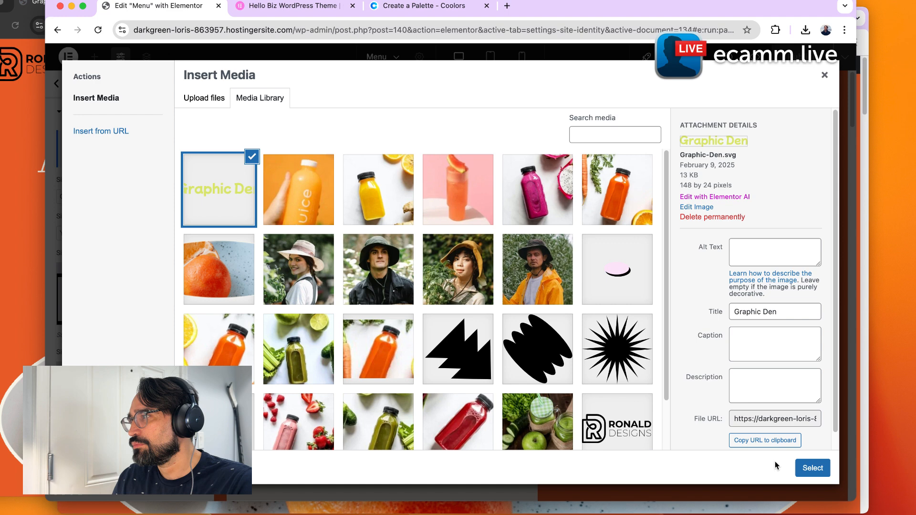
{"action": "left_click", "coordinate": [811, 468]}
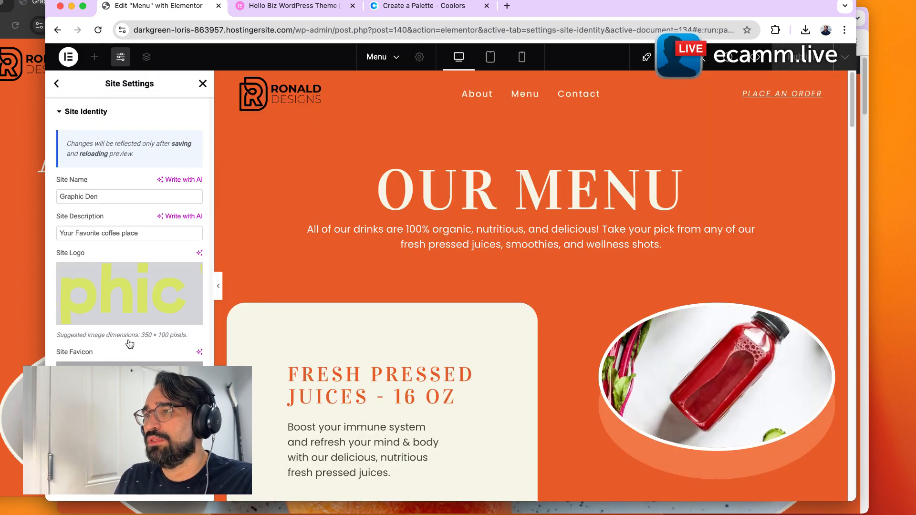
{"action": "scroll", "coordinate": [130, 336], "scroll_direction": "down", "scroll_amount": 2}
{"action": "scroll", "coordinate": [128, 323], "scroll_direction": "up", "scroll_amount": 2}
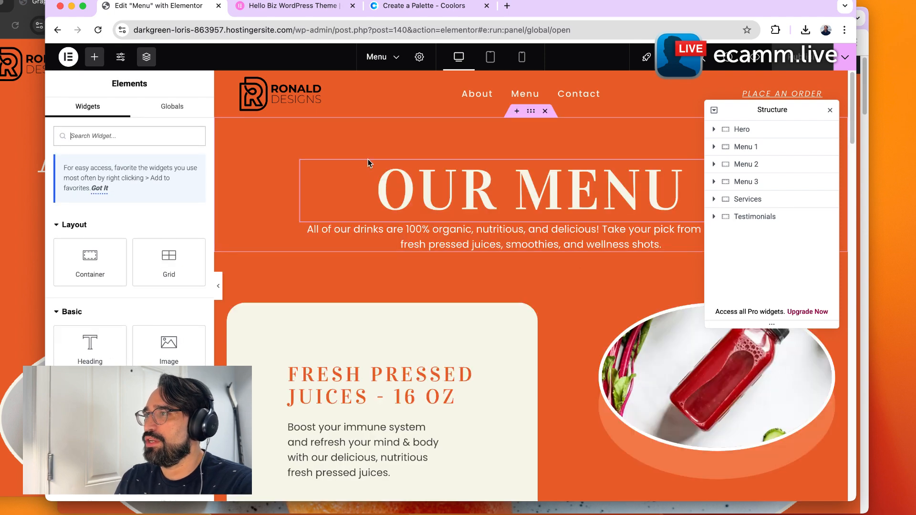
Leave the editor for the Hello Biz home page and open the Site Colors settings.
{"action": "left_click", "coordinate": [69, 57]}
{"action": "left_click", "coordinate": [99, 167]}
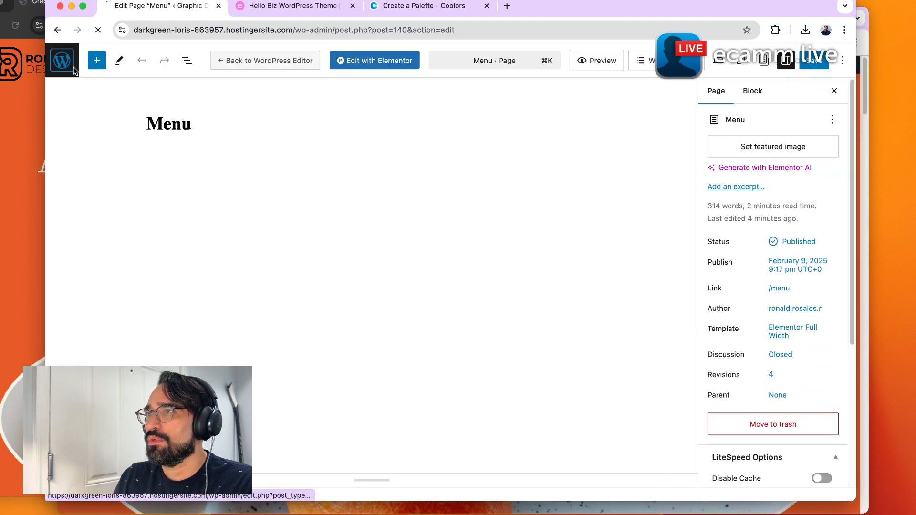
{"action": "left_click", "coordinate": [73, 68]}
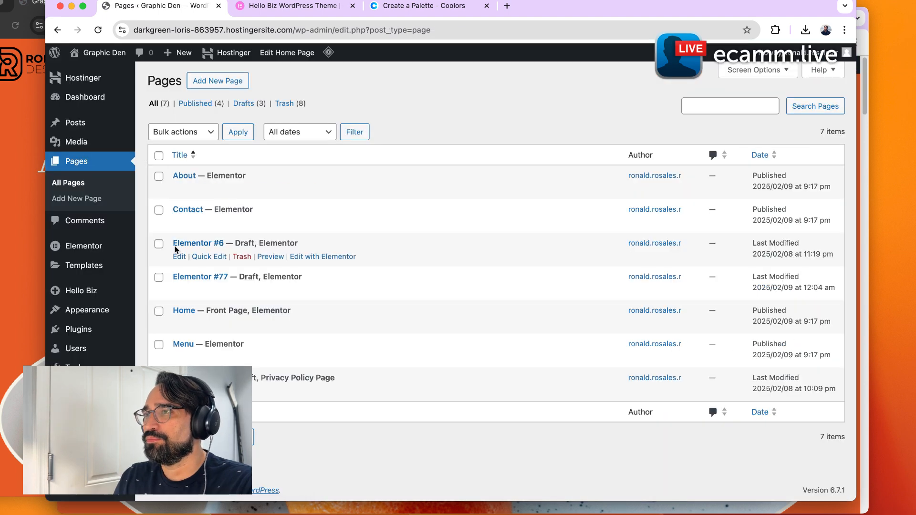
{"action": "mouse_move", "coordinate": [108, 294]}
{"action": "left_click", "coordinate": [165, 309]}
{"action": "left_click", "coordinate": [516, 251]}
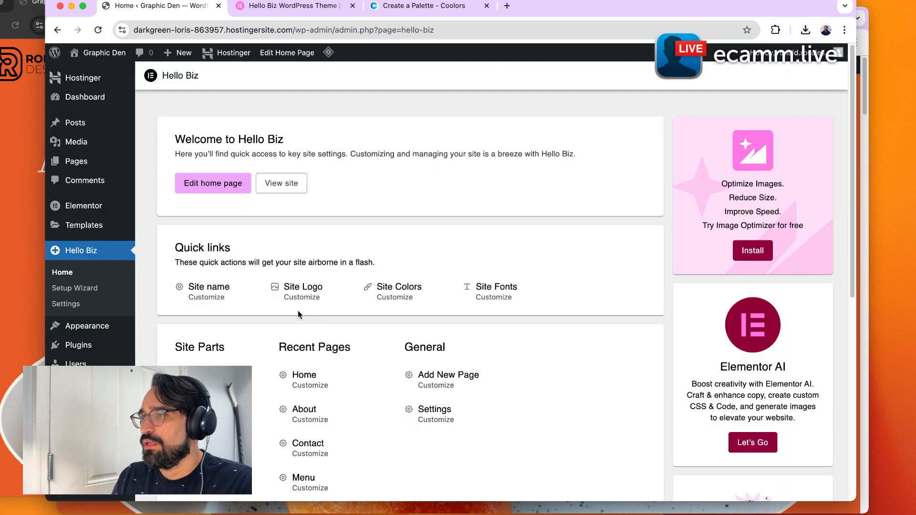
{"action": "left_click", "coordinate": [395, 298]}
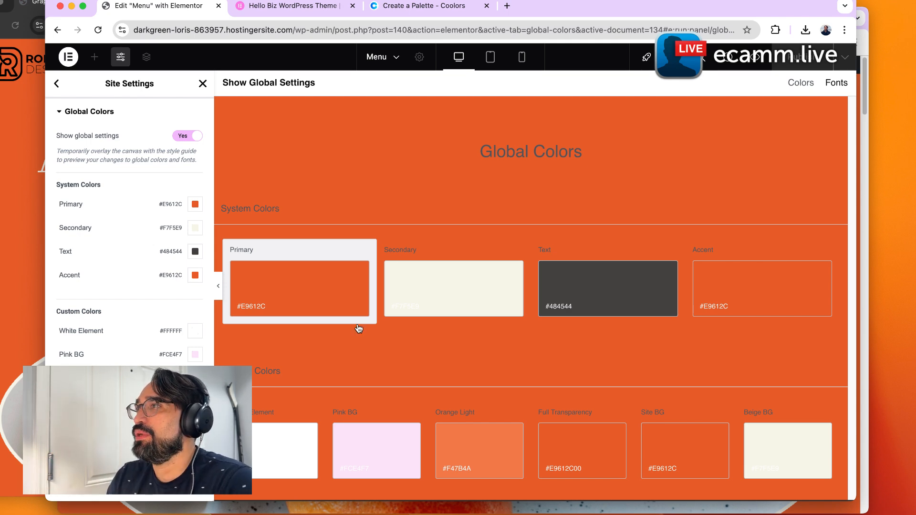
Dismiss the Coolors popup and copy the Eggplant color 482C3D from the palette.
{"action": "left_click", "coordinate": [415, 6]}
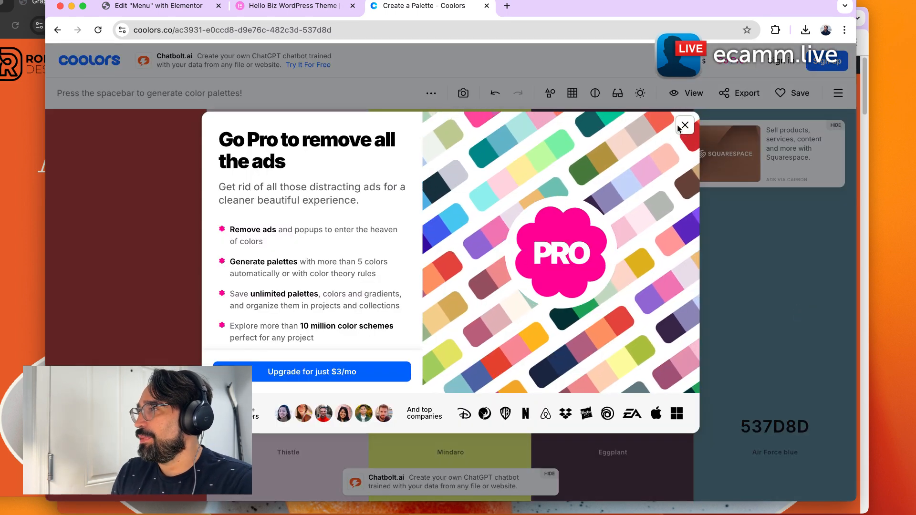
{"action": "left_click", "coordinate": [684, 125]}
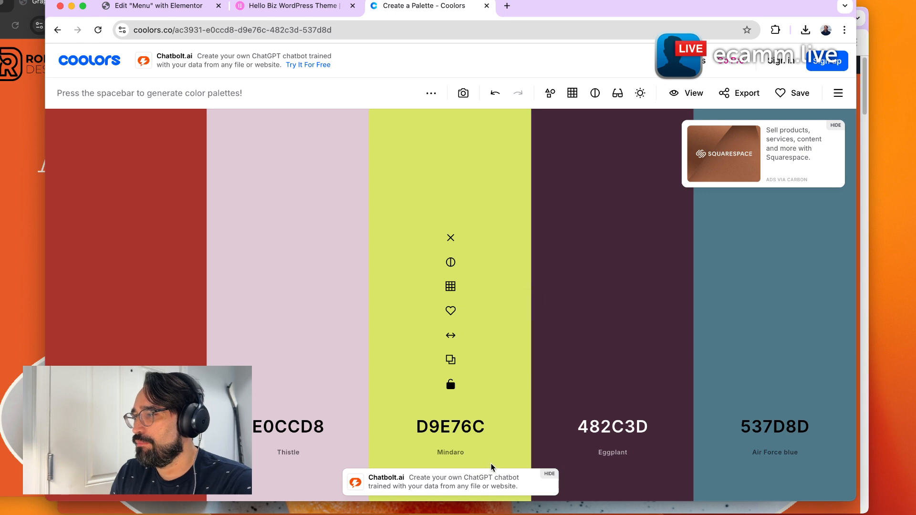
{"action": "left_click", "coordinate": [604, 418]}
{"action": "left_click", "coordinate": [607, 438]}
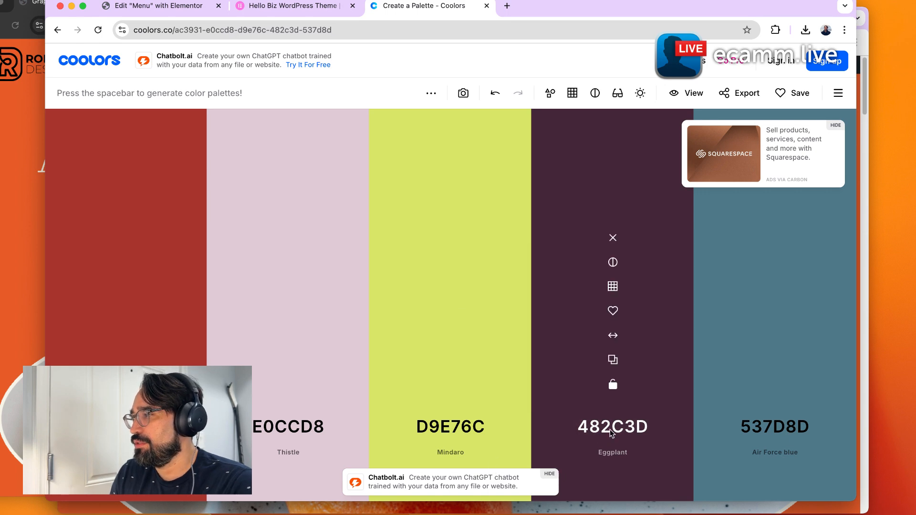
{"action": "left_click", "coordinate": [613, 361]}
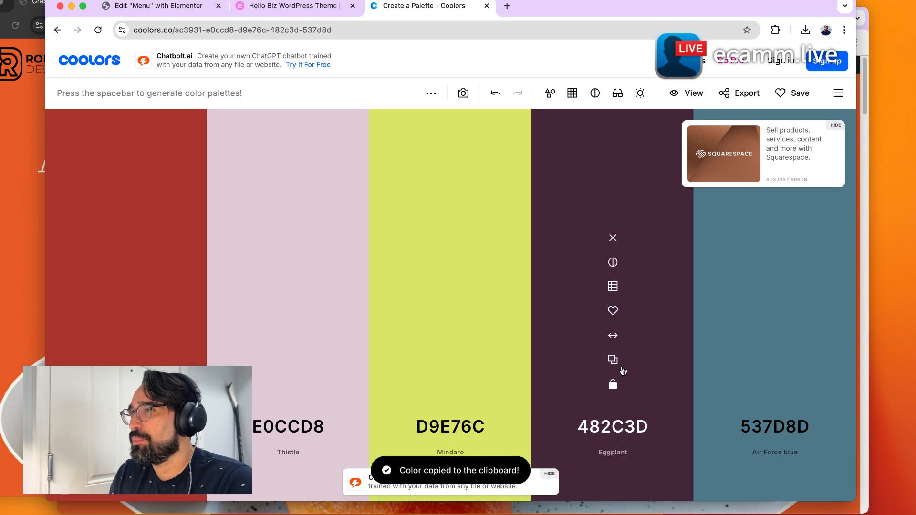
Set the Primary global color to #482C3D.
{"action": "left_click", "coordinate": [312, 8]}
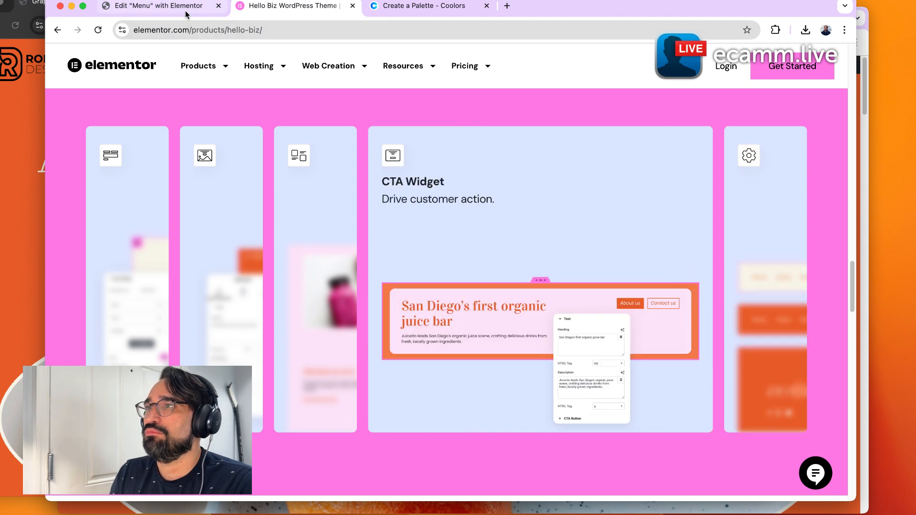
{"action": "left_click", "coordinate": [186, 10]}
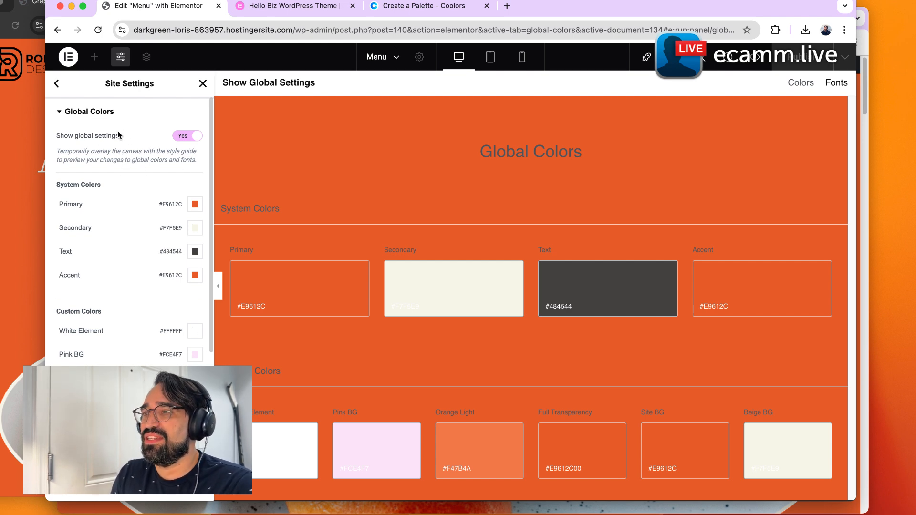
{"action": "left_click", "coordinate": [196, 209]}
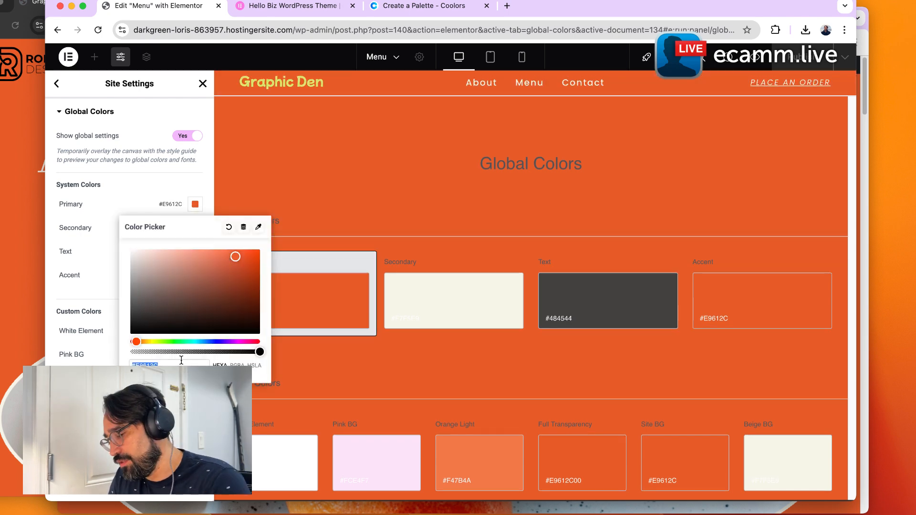
{"action": "key", "text": "super+v"}
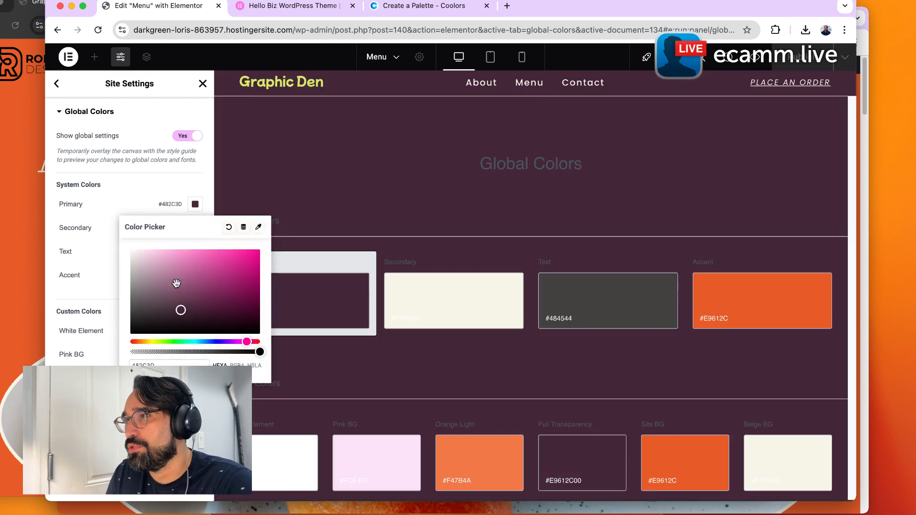
{"action": "left_click", "coordinate": [122, 181]}
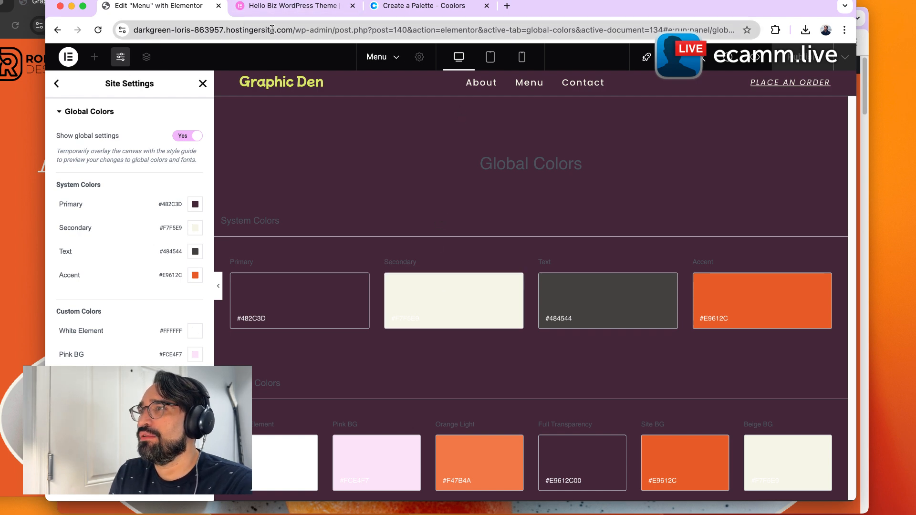
Open the site's homepage in a new tab by copying the domain from the editor address.
{"action": "left_click_drag", "start_coordinate": [292, 30], "coordinate": [150, 16]}
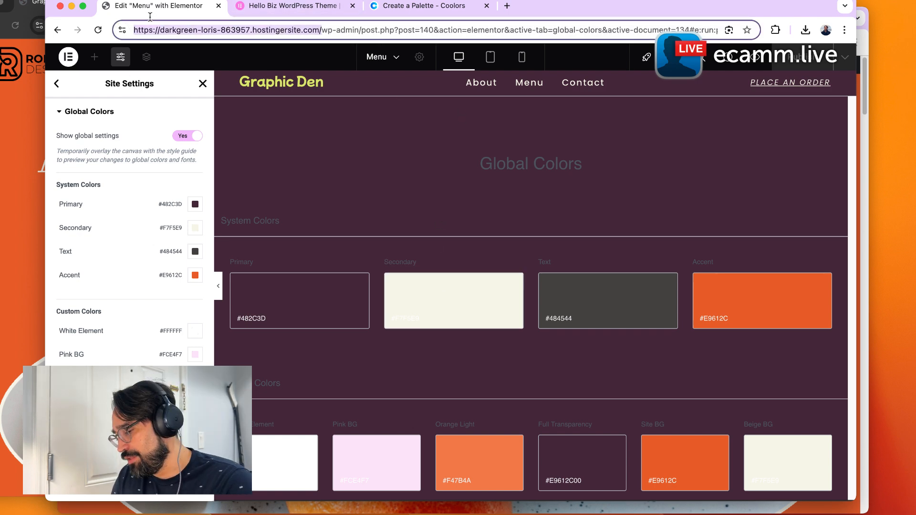
{"action": "key", "text": "ctrl+c"}
{"action": "key", "text": "ctrl+t"}
{"action": "key", "text": "ctrl+v"}
{"action": "key", "text": "Return"}
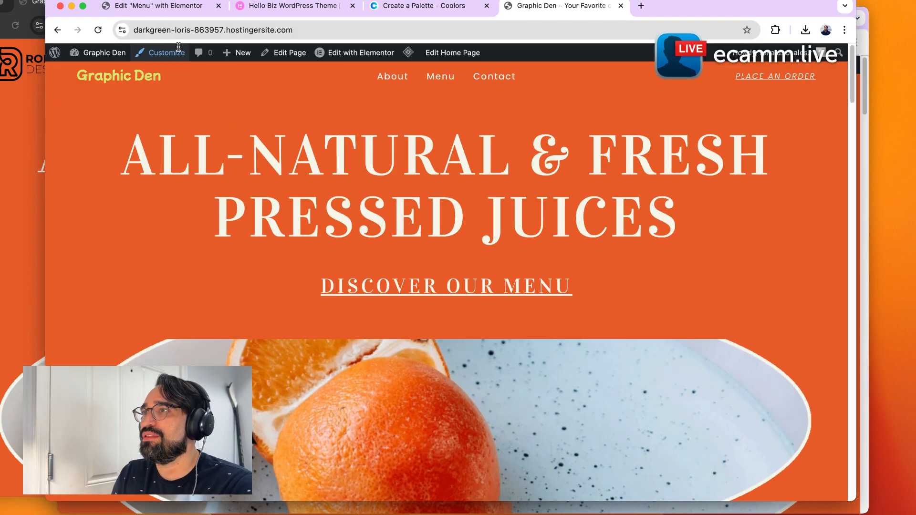
Copy the Mindaro color D9E76C from the palette and set it as the Secondary global color.
{"action": "left_click", "coordinate": [157, 5]}
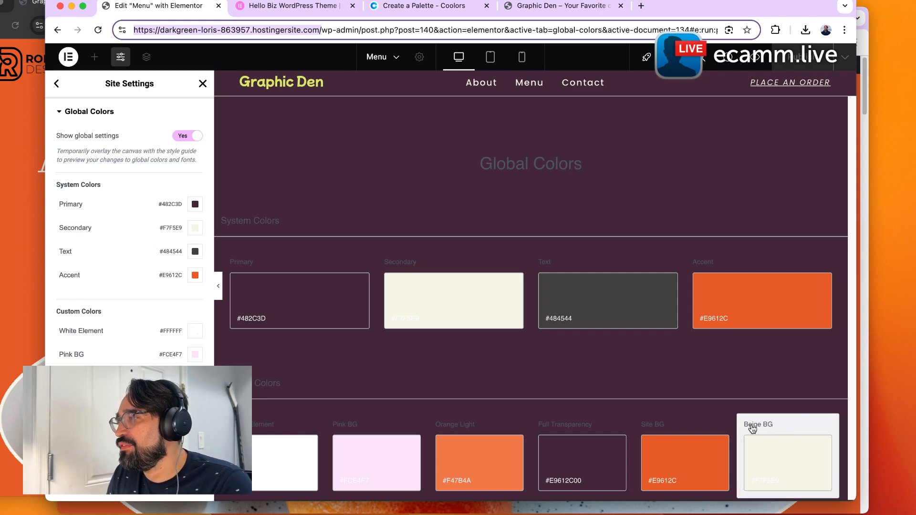
{"action": "left_click", "coordinate": [466, 297]}
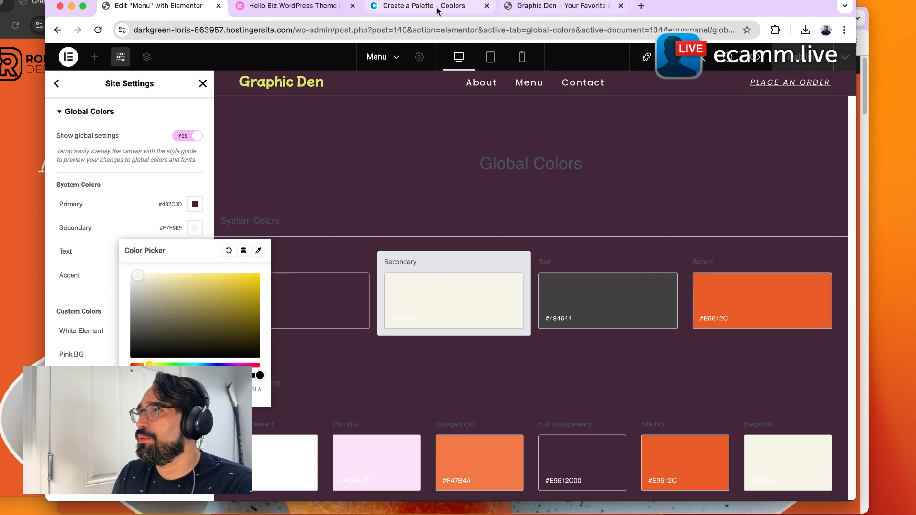
{"action": "left_click", "coordinate": [417, 5]}
{"action": "left_click", "coordinate": [451, 361]}
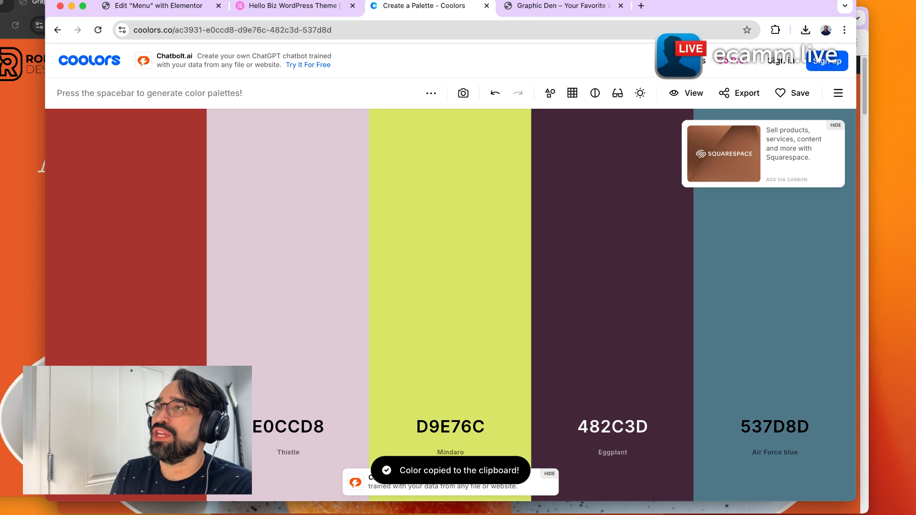
{"action": "left_click", "coordinate": [153, 6]}
{"action": "key", "text": "super+v"}
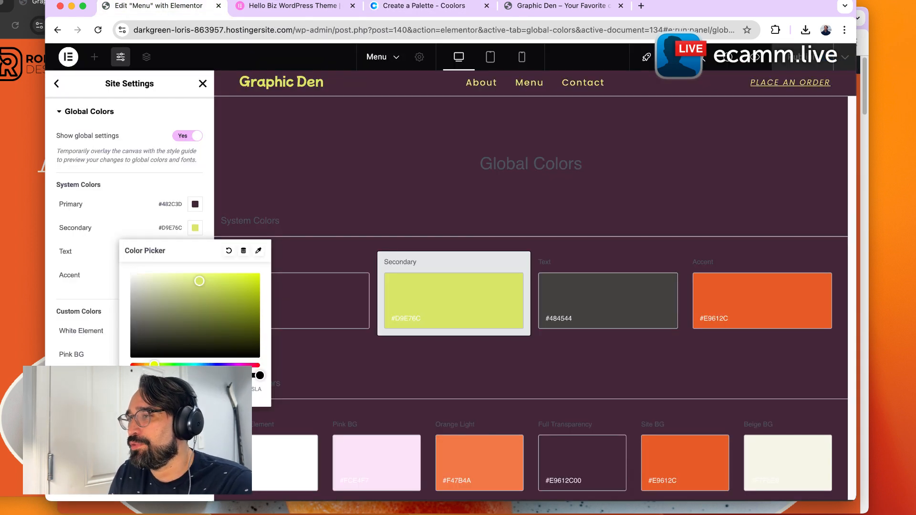
{"action": "left_click", "coordinate": [414, 392]}
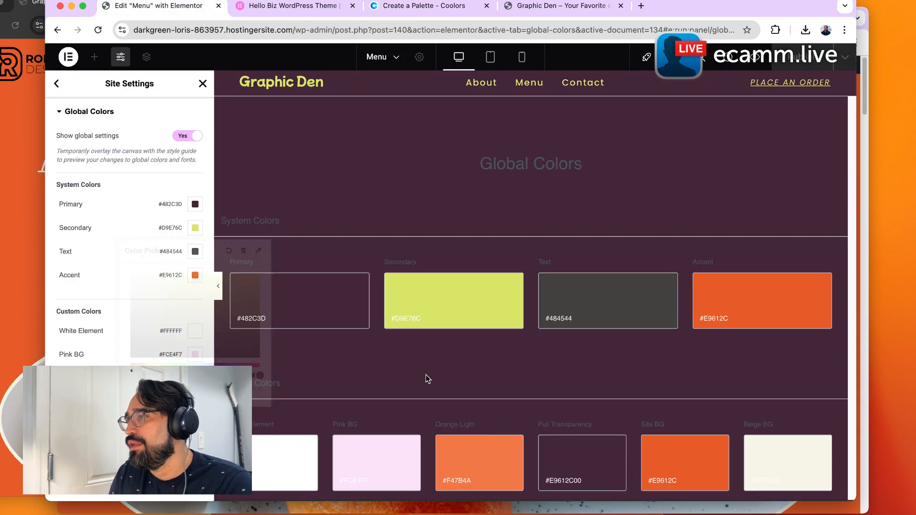
Set the Text global color to a light grey, #DDDDDD, with the color picker.
{"action": "left_click", "coordinate": [625, 318]}
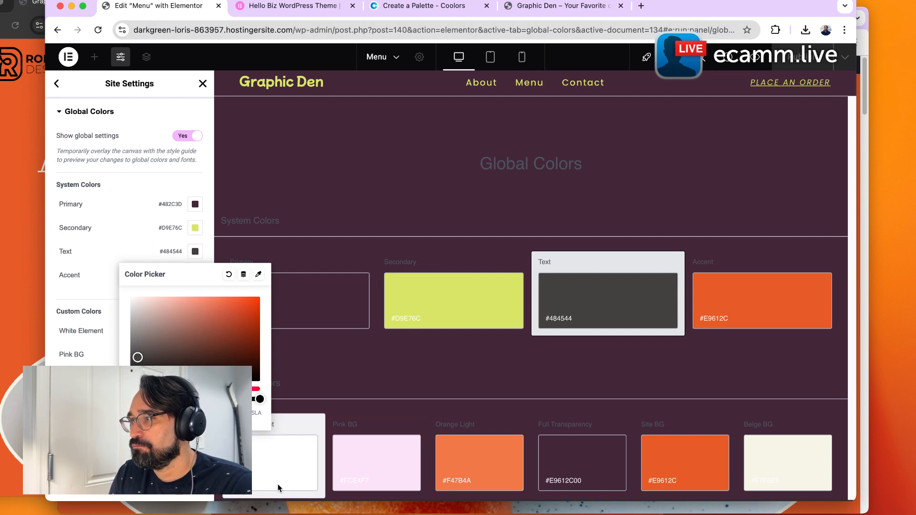
{"action": "left_click", "coordinate": [564, 357]}
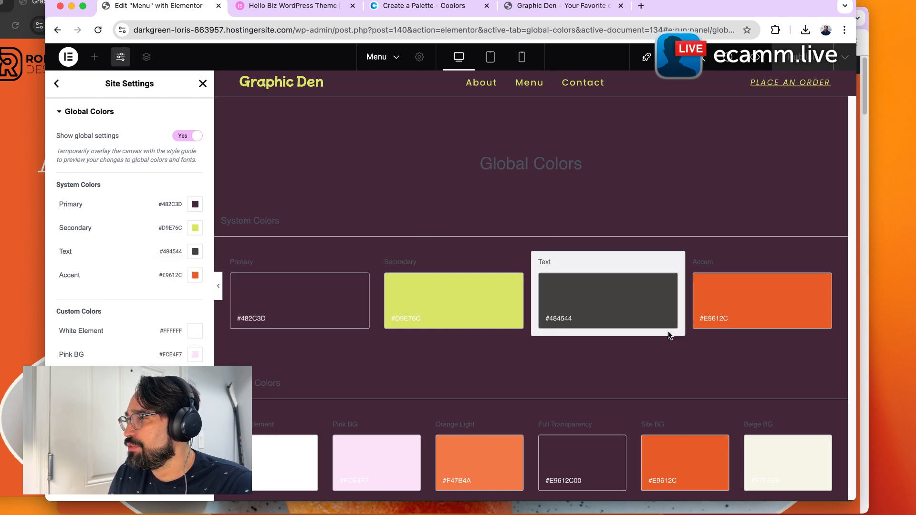
{"action": "left_click", "coordinate": [646, 318]}
{"action": "left_click_drag", "start_coordinate": [138, 314], "coordinate": [128, 309]}
{"action": "left_click", "coordinate": [436, 235]}
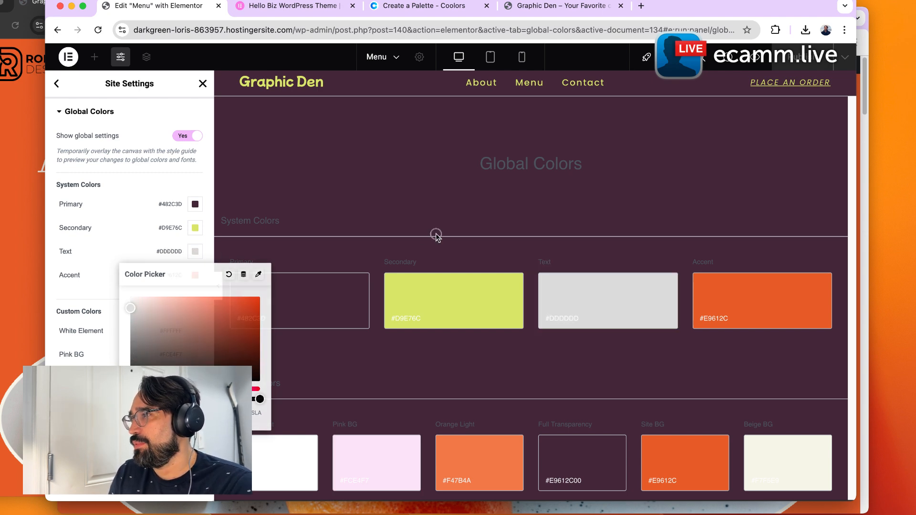
Set the Accent global color to #482C3D.
{"action": "left_click", "coordinate": [750, 303]}
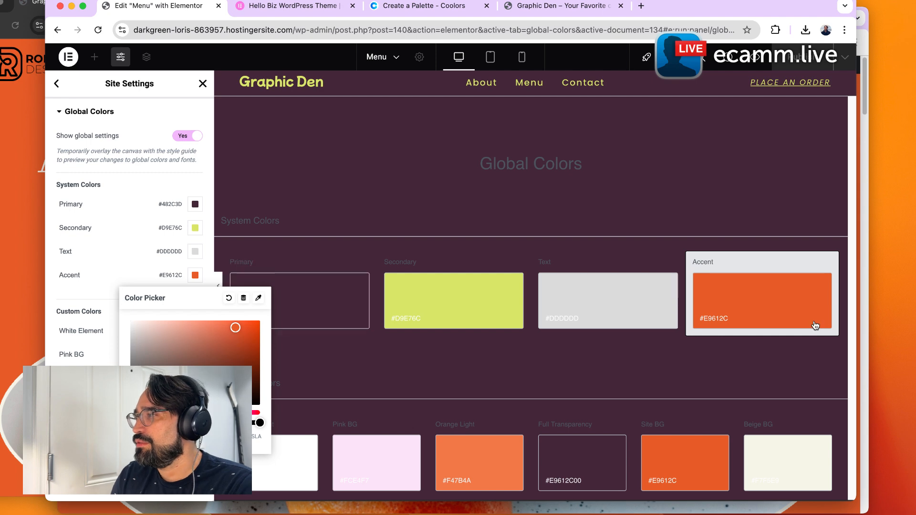
{"action": "left_click", "coordinate": [303, 11]}
{"action": "left_click", "coordinate": [420, 6]}
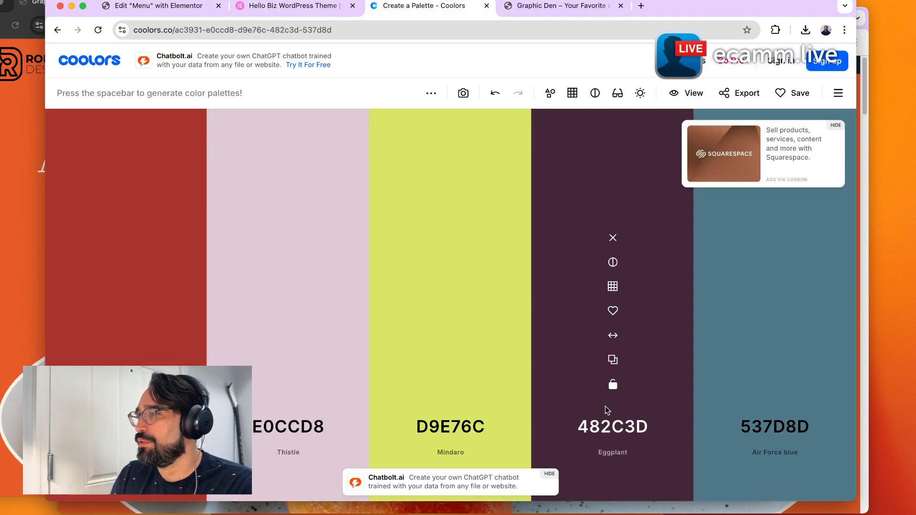
{"action": "left_click", "coordinate": [167, 10]}
{"action": "key", "text": "super+v"}
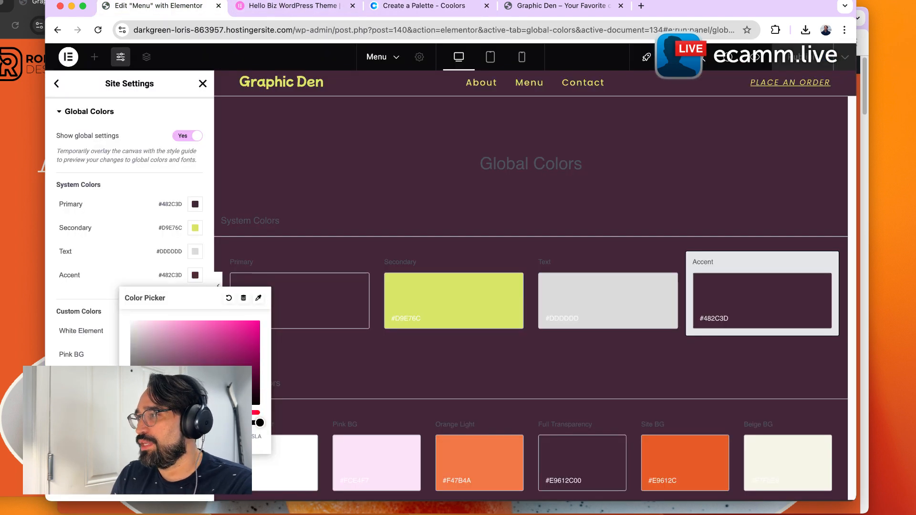
{"action": "left_click", "coordinate": [300, 412]}
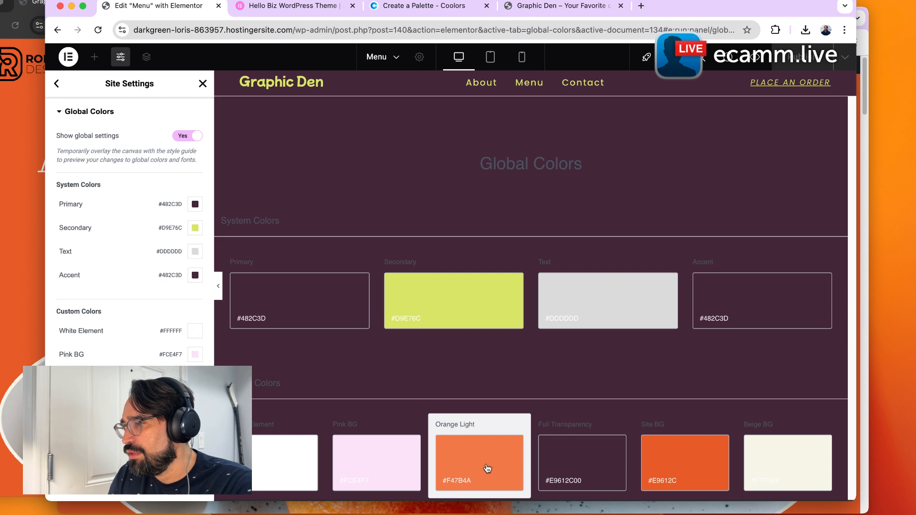
Review the custom global colors and the live homepage in the other tab.
{"action": "left_click", "coordinate": [364, 455]}
{"action": "left_click", "coordinate": [365, 449]}
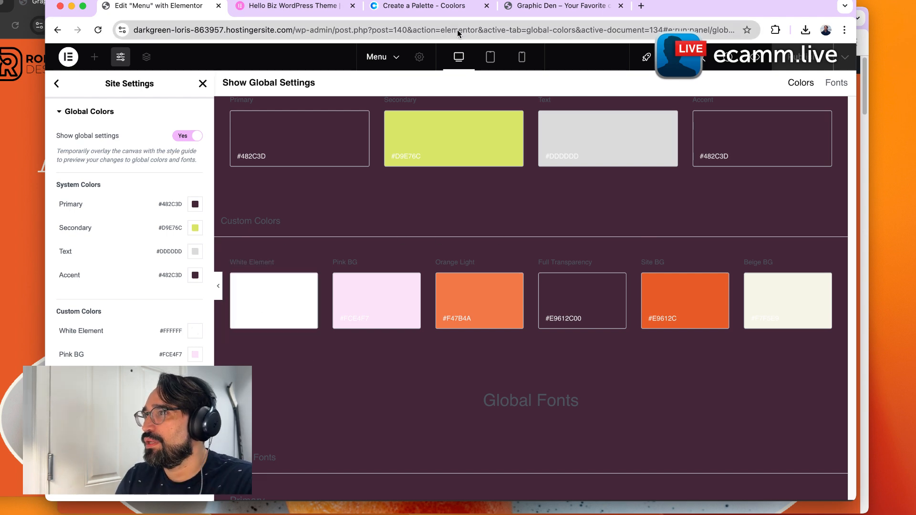
{"action": "left_click", "coordinate": [556, 14]}
{"action": "scroll", "coordinate": [472, 369], "scroll_direction": "down", "scroll_amount": 5}
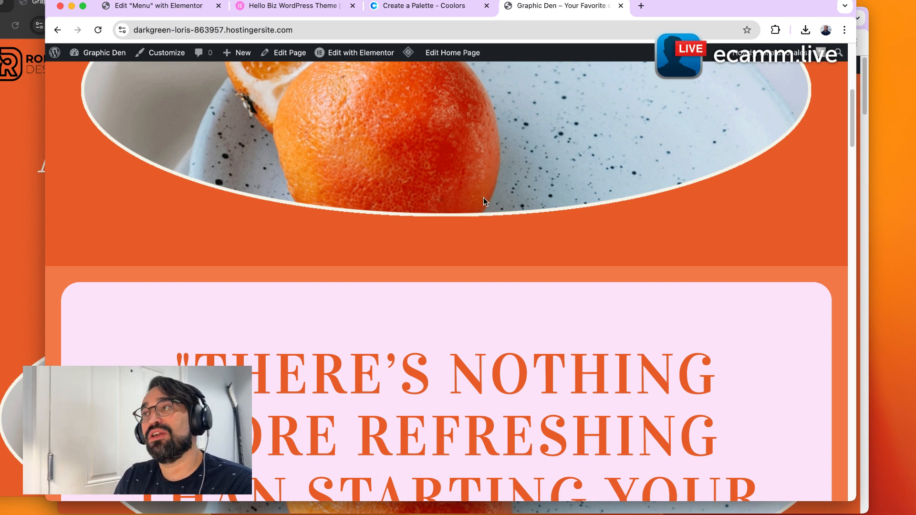
{"action": "left_click", "coordinate": [174, 14]}
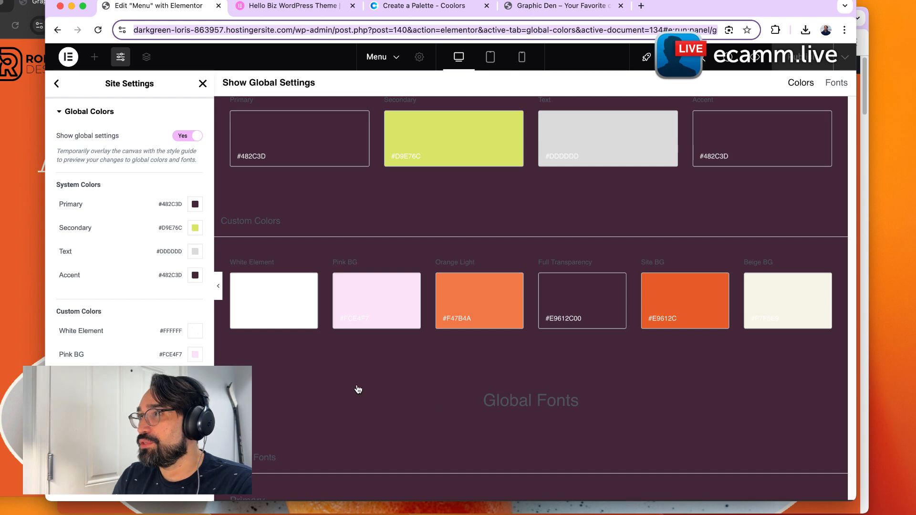
In the Coolors palette, replace the Thistle swatch with the Eggplant color, pick its lighter shade D8C0CE, and copy its hex.
{"action": "left_click", "coordinate": [410, 6]}
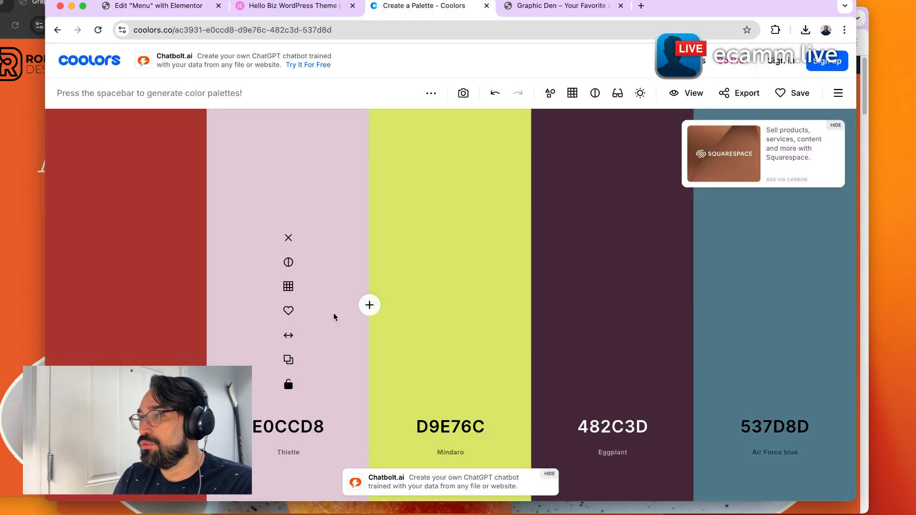
{"action": "left_click", "coordinate": [611, 435]}
{"action": "left_click", "coordinate": [324, 423]}
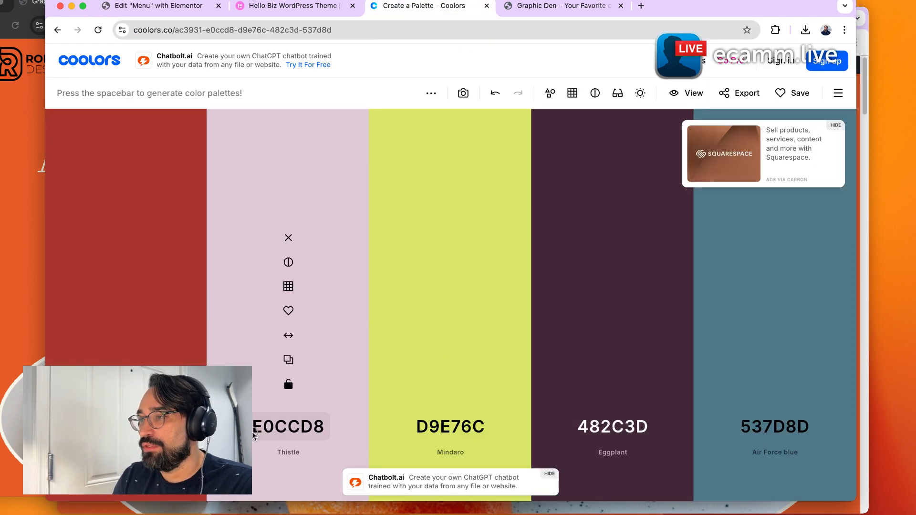
{"action": "left_click", "coordinate": [324, 424]}
{"action": "key", "text": "super+v"}
{"action": "key", "text": "Escape"}
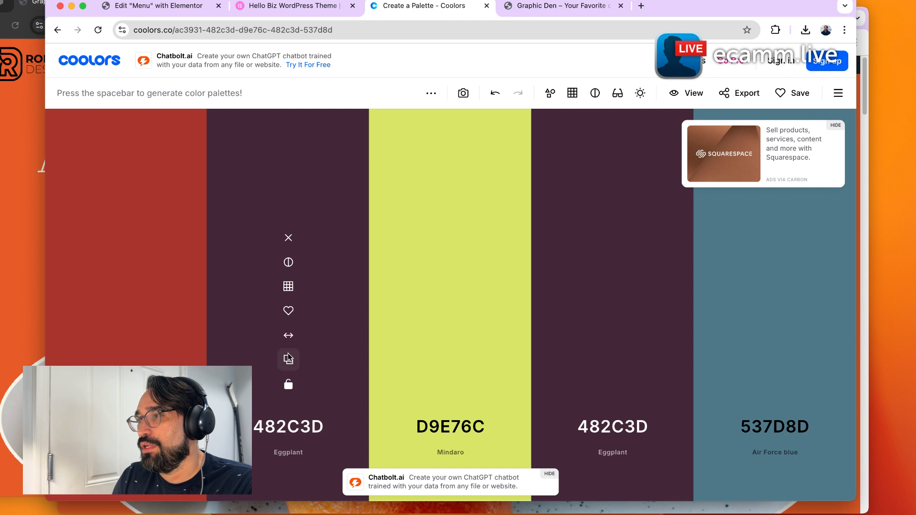
{"action": "left_click", "coordinate": [288, 285]}
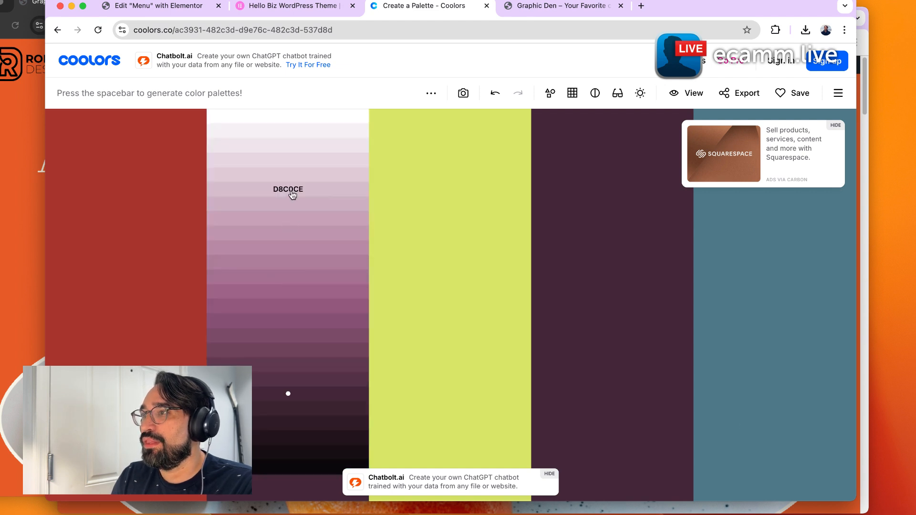
{"action": "left_click", "coordinate": [292, 193]}
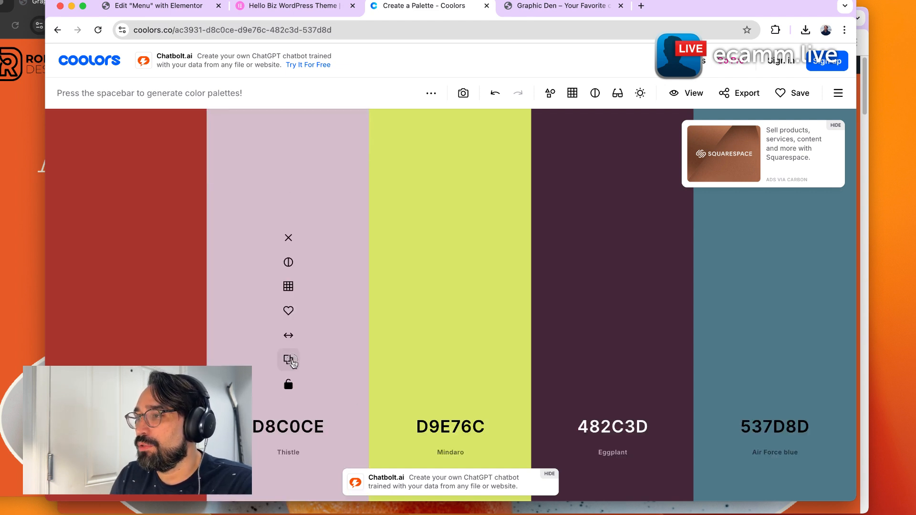
{"action": "left_click", "coordinate": [291, 362]}
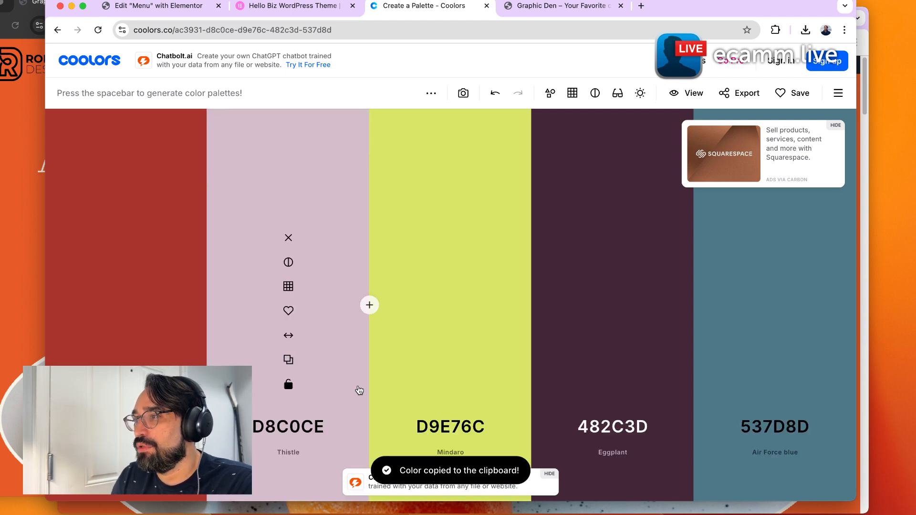
Set the Pink BG custom global color to #D8C0CE by pasting the copied hex.
{"action": "left_click", "coordinate": [150, 13]}
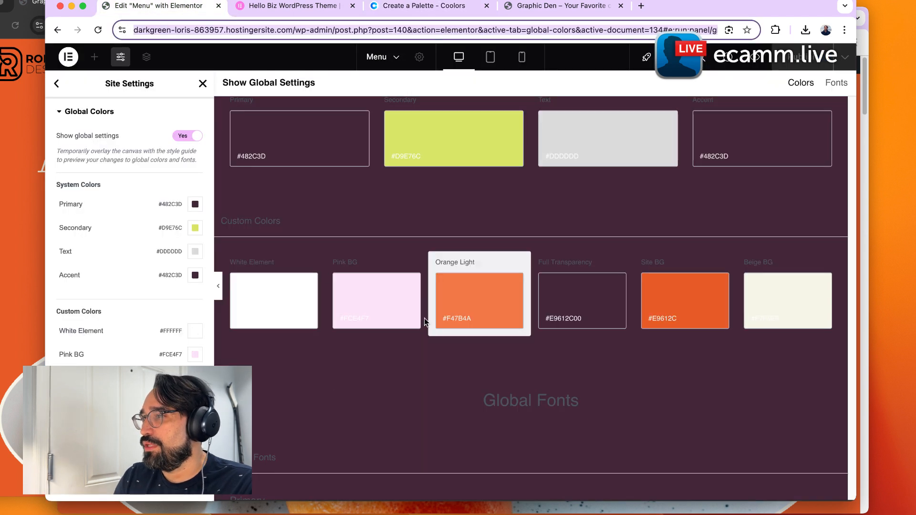
{"action": "left_click", "coordinate": [372, 298]}
{"action": "key", "text": "super+v"}
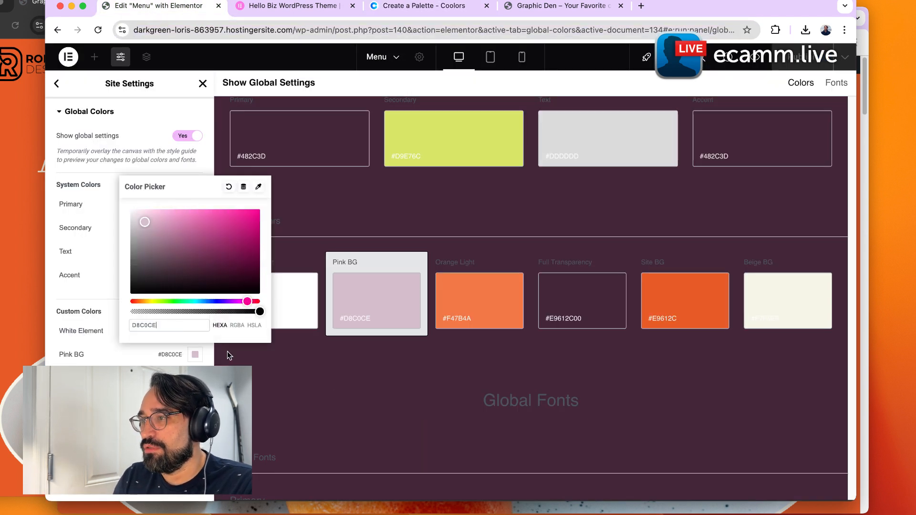
{"action": "key", "text": "Escape"}
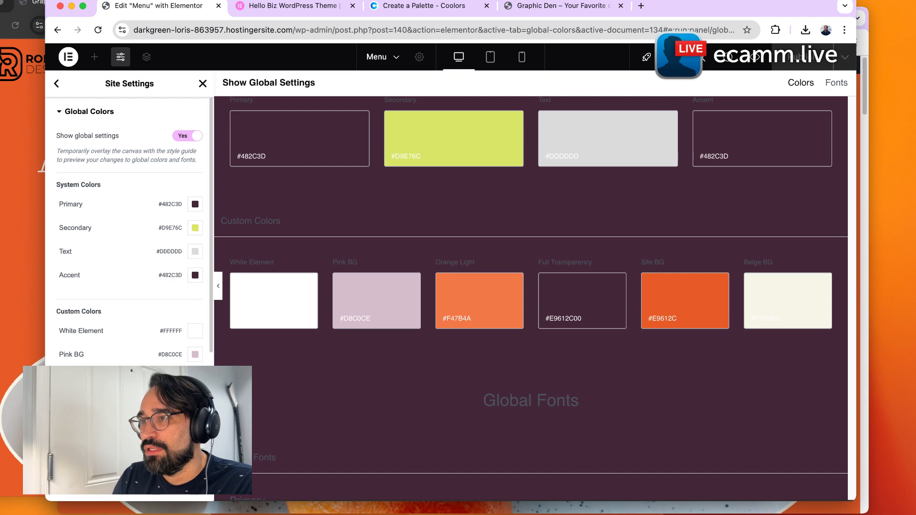
Rename the Pink BG custom color to light purple BG.
{"action": "left_click", "coordinate": [74, 359]}
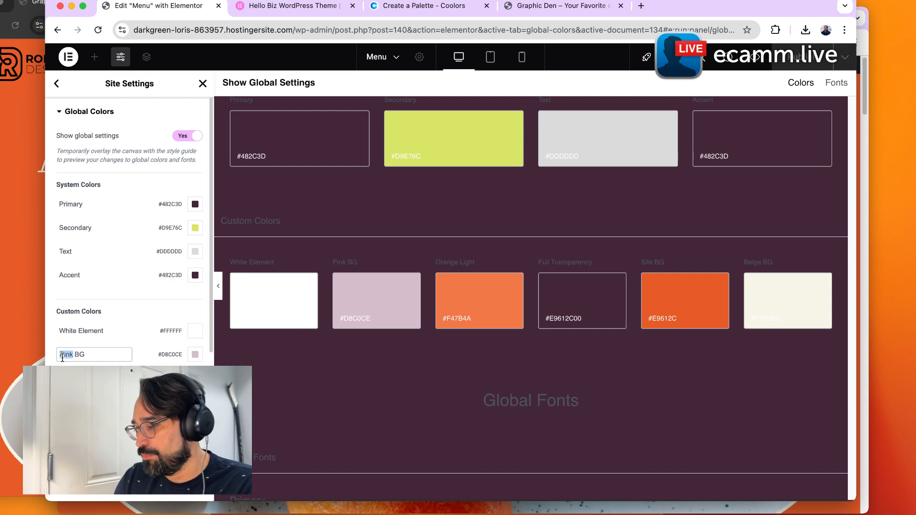
{"action": "type", "text": "Light"}
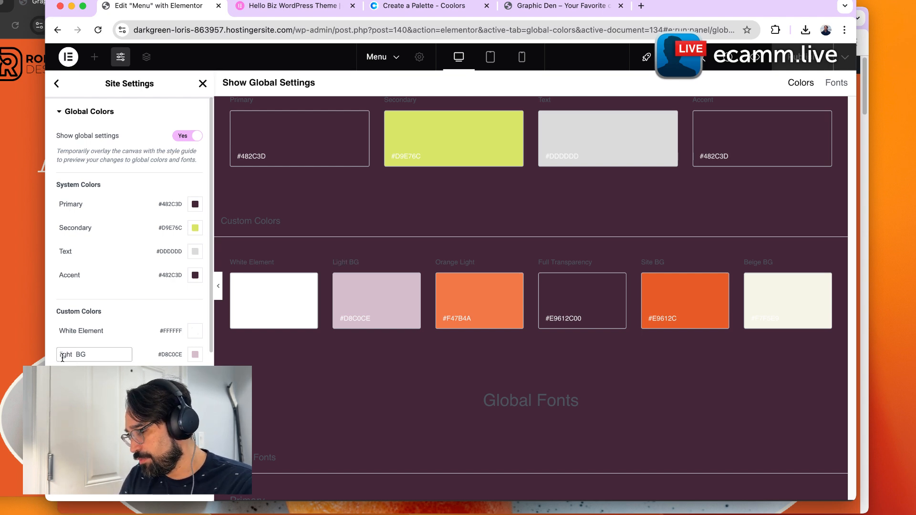
{"action": "type", "text": " pru"}
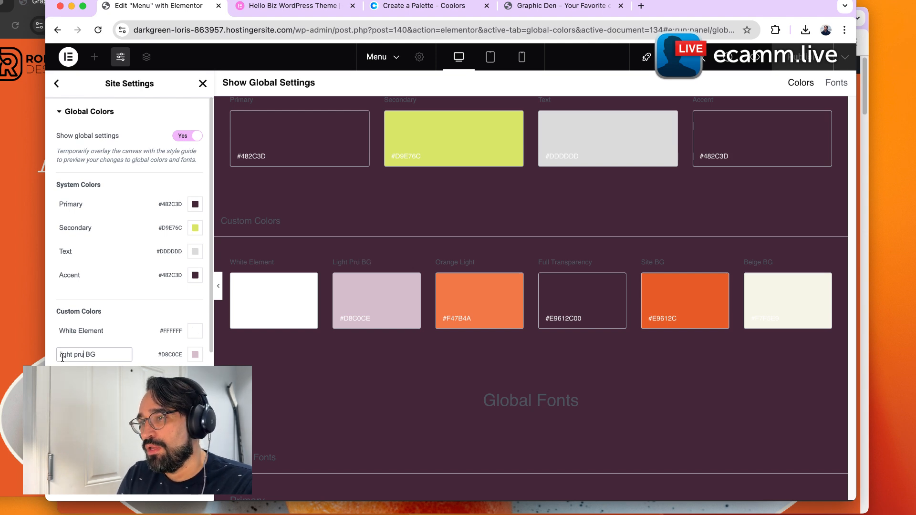
{"action": "type", "text": "le"}
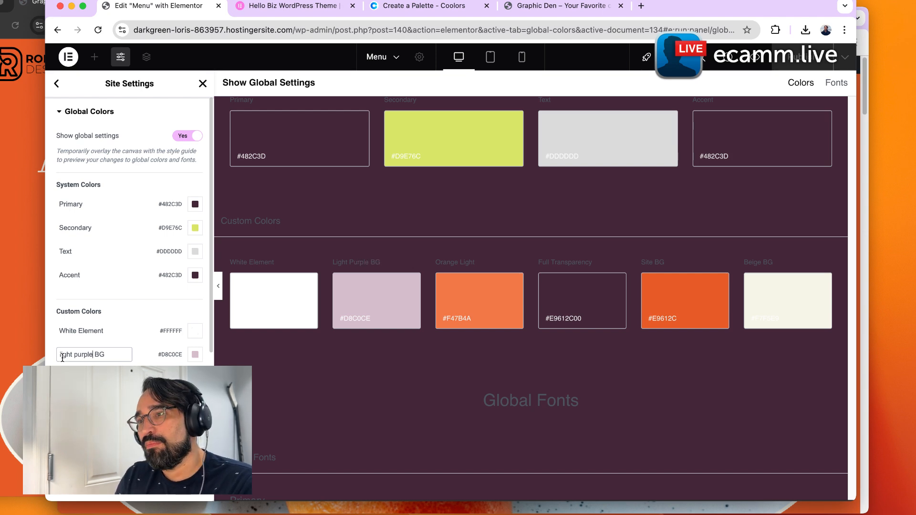
{"action": "key", "text": "Return"}
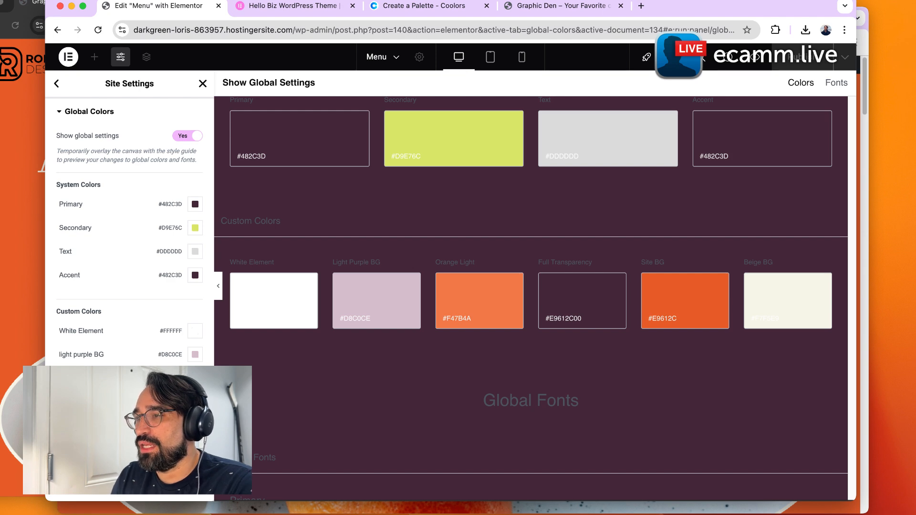
Scroll through the live homepage in the other tab to review the new colors.
{"action": "left_click", "coordinate": [535, 12]}
{"action": "scroll", "coordinate": [463, 167], "scroll_direction": "up", "scroll_amount": 6}
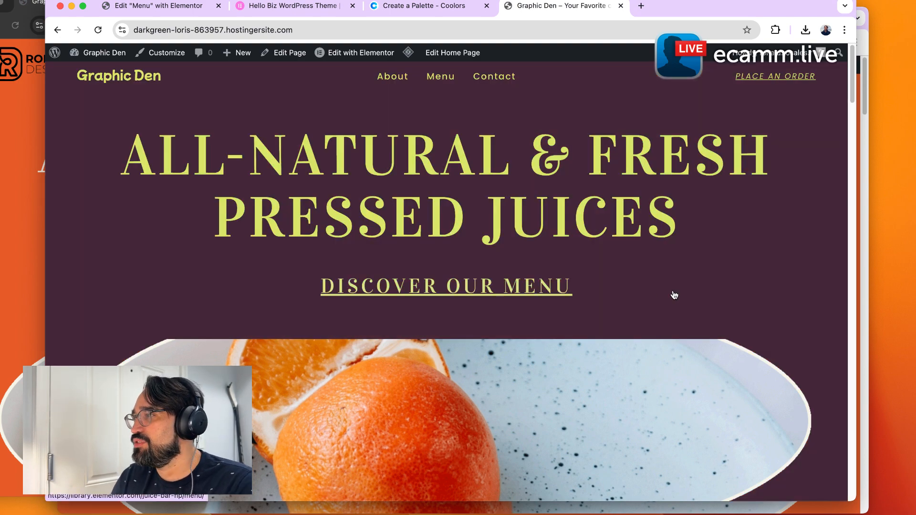
{"action": "scroll", "coordinate": [674, 296], "scroll_direction": "down", "scroll_amount": 7}
{"action": "scroll", "coordinate": [665, 329], "scroll_direction": "down", "scroll_amount": 5}
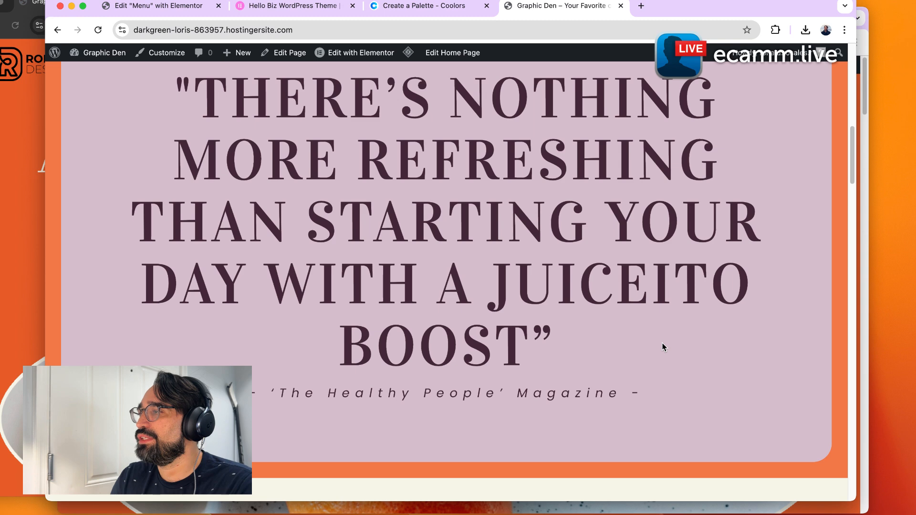
{"action": "scroll", "coordinate": [663, 347], "scroll_direction": "down", "scroll_amount": 6}
{"action": "scroll", "coordinate": [662, 347], "scroll_direction": "down", "scroll_amount": 10}
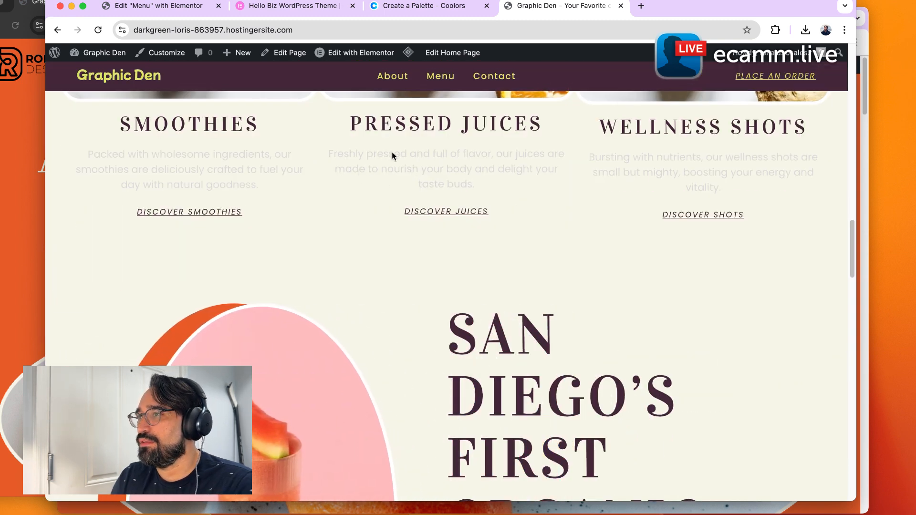
{"action": "scroll", "coordinate": [501, 164], "scroll_direction": "down", "scroll_amount": 10}
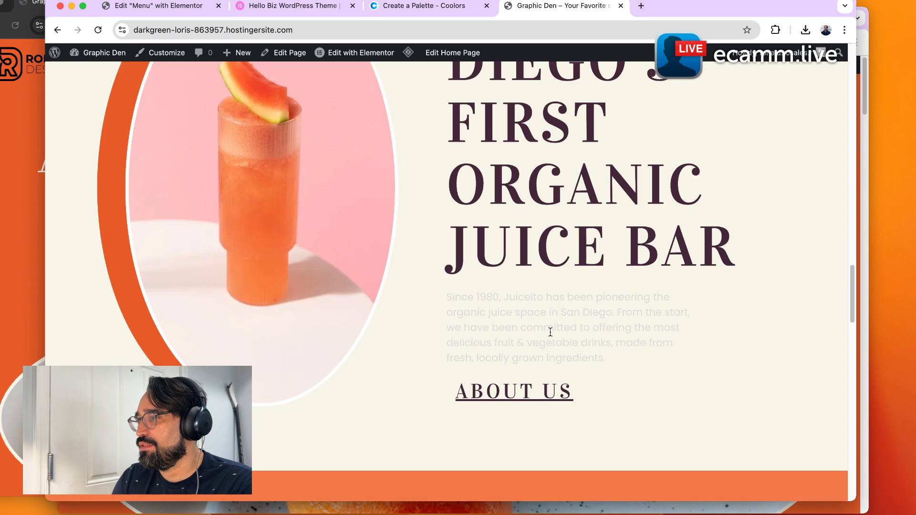
{"action": "scroll", "coordinate": [534, 212], "scroll_direction": "down", "scroll_amount": 1}
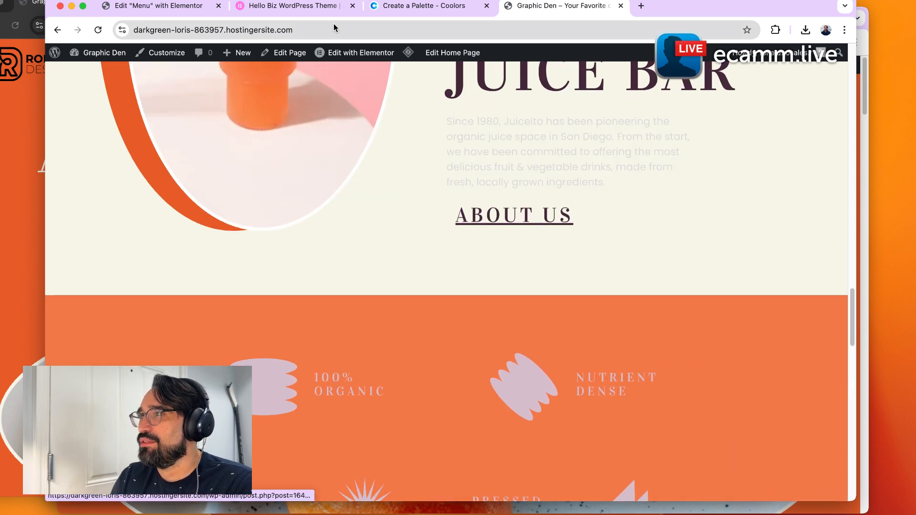
Set the Text global color to a dark grey, #313131, with the color picker.
{"action": "left_click", "coordinate": [181, 11]}
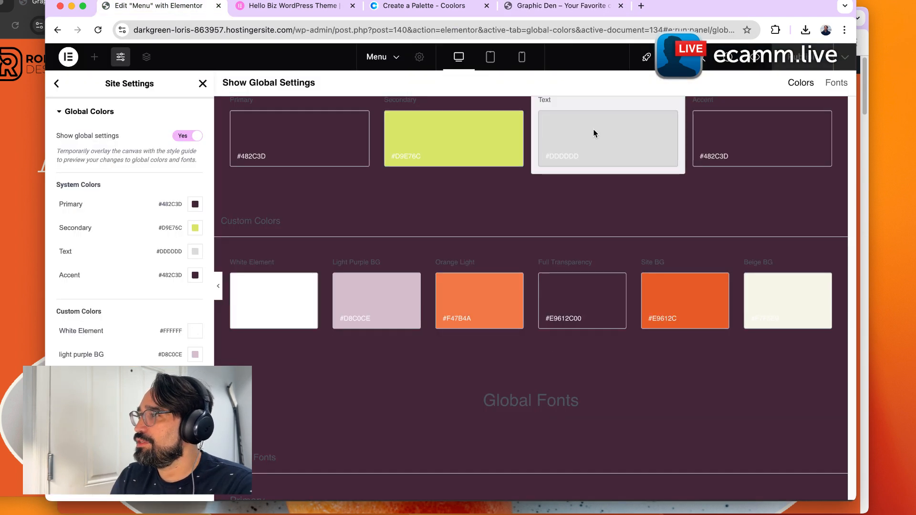
{"action": "left_click", "coordinate": [594, 143]}
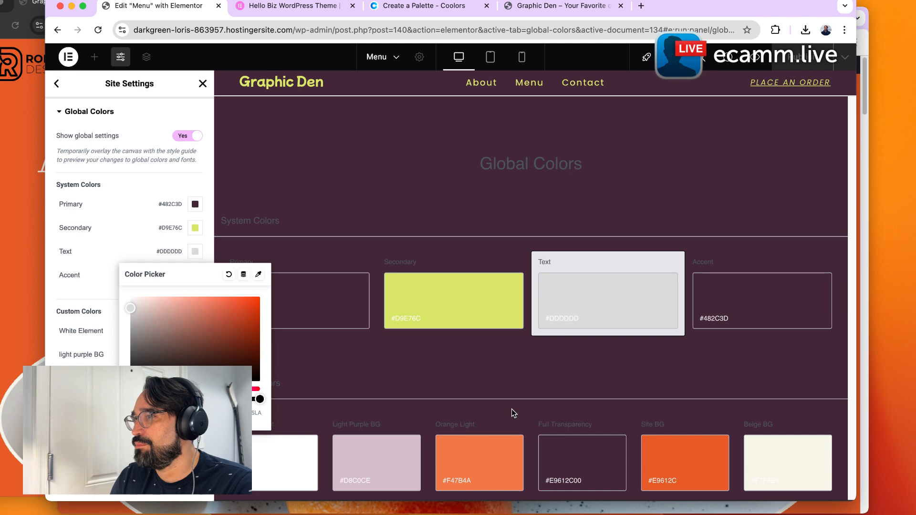
{"action": "left_click_drag", "start_coordinate": [131, 308], "coordinate": [103, 364]}
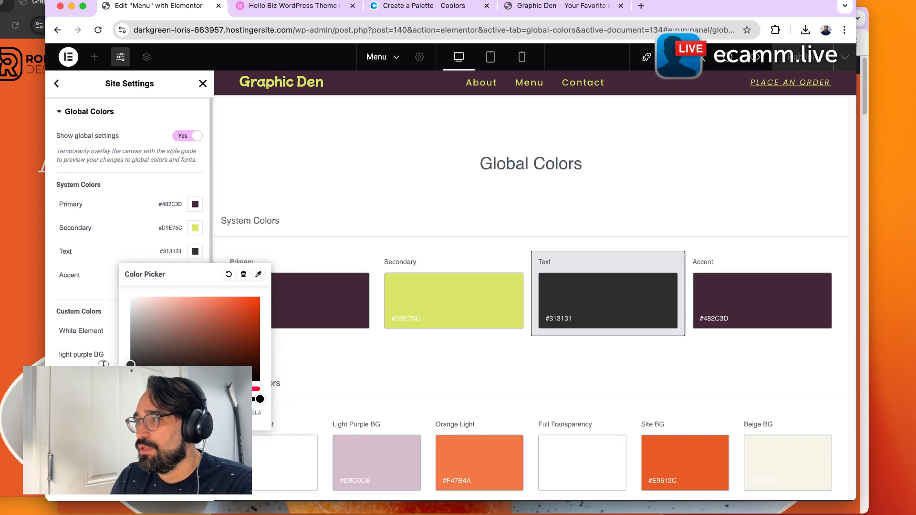
{"action": "left_click", "coordinate": [129, 486]}
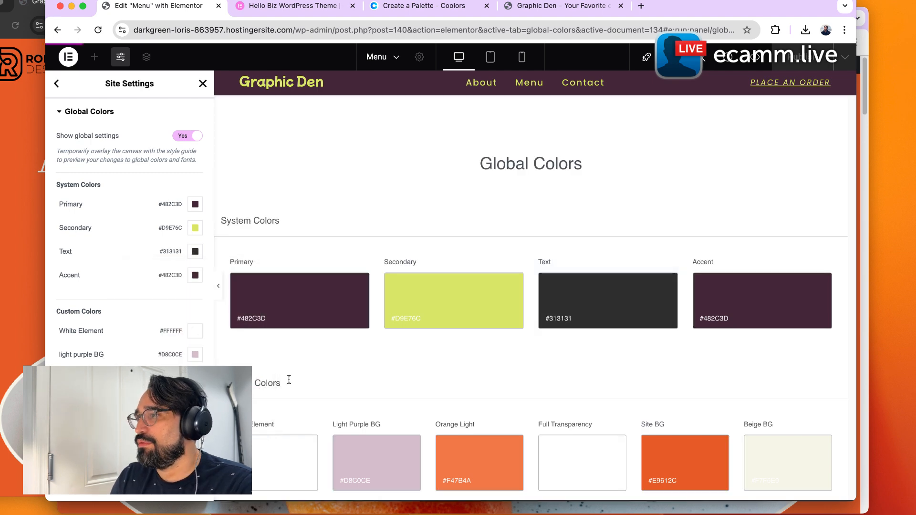
Reload the live homepage and scroll through every section to check the updated text color.
{"action": "left_click", "coordinate": [558, 5]}
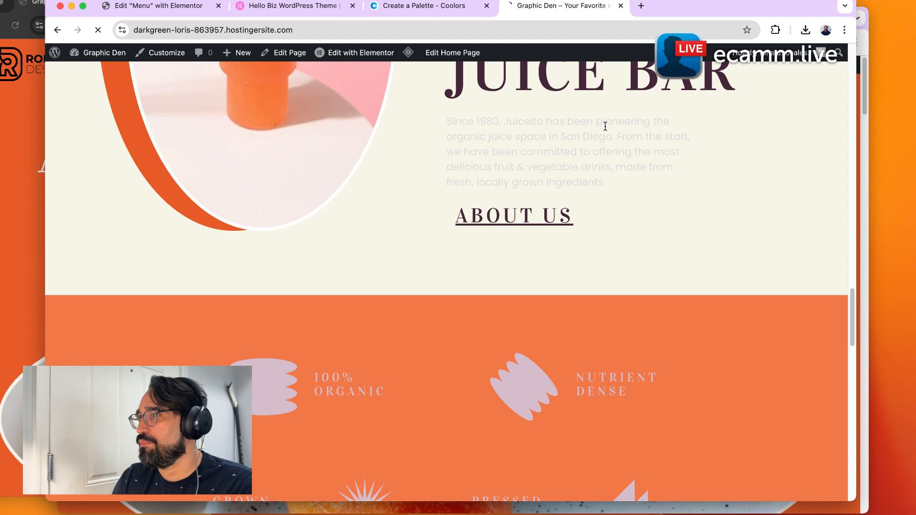
{"action": "scroll", "coordinate": [669, 228], "scroll_direction": "up", "scroll_amount": 20}
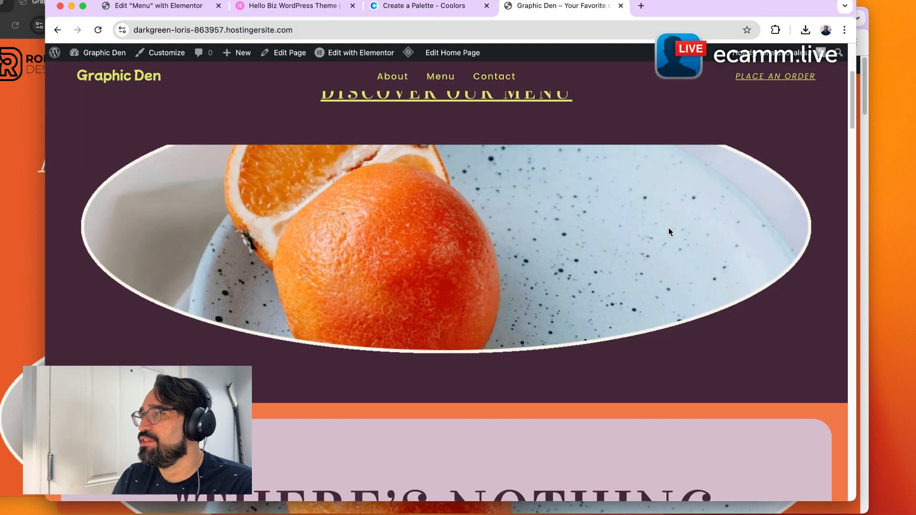
{"action": "scroll", "coordinate": [544, 303], "scroll_direction": "down", "scroll_amount": 6}
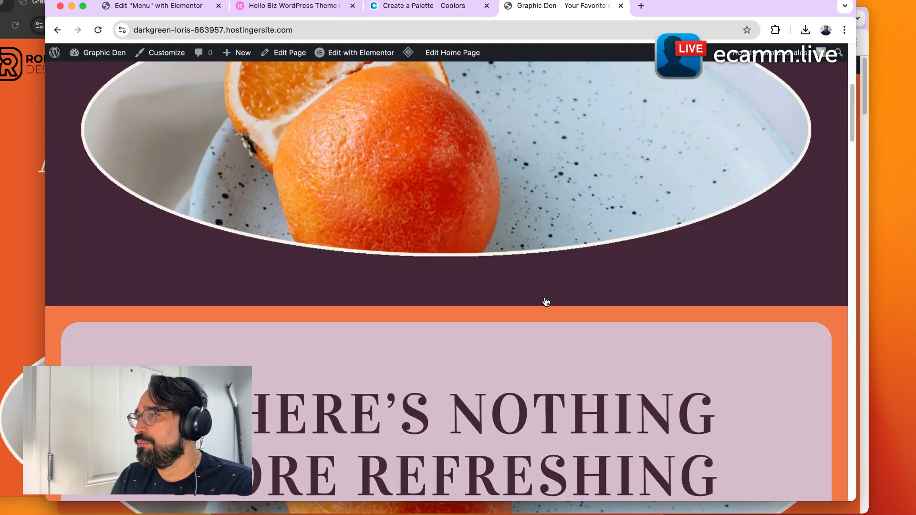
{"action": "scroll", "coordinate": [603, 259], "scroll_direction": "down", "scroll_amount": 4}
{"action": "scroll", "coordinate": [602, 277], "scroll_direction": "down", "scroll_amount": 5}
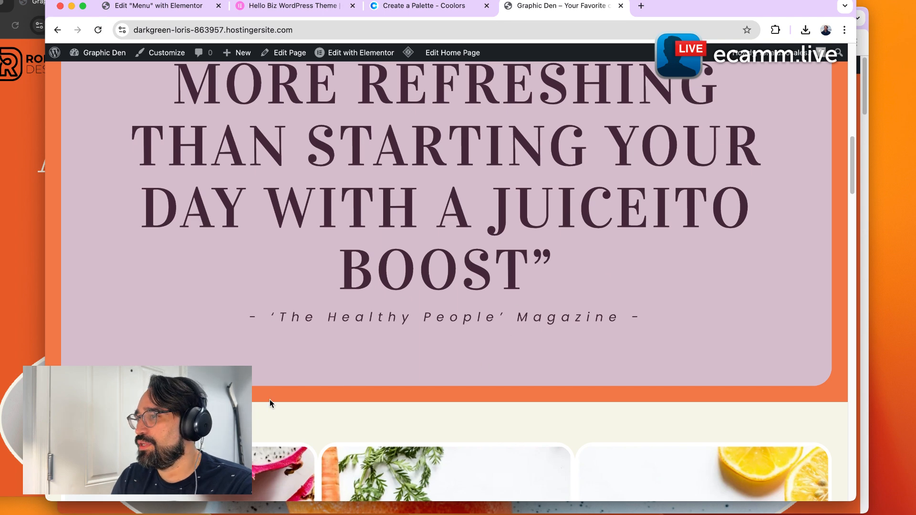
{"action": "scroll", "coordinate": [396, 403], "scroll_direction": "up", "scroll_amount": 5}
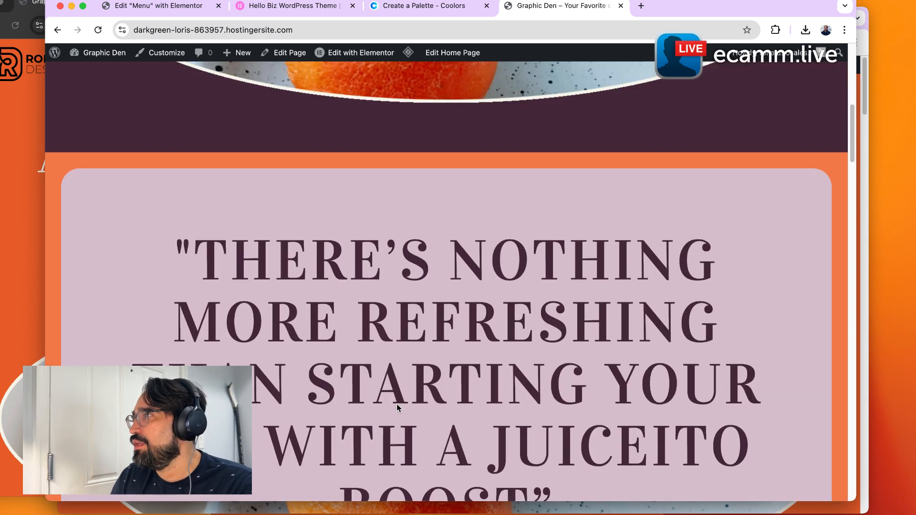
{"action": "scroll", "coordinate": [396, 404], "scroll_direction": "down", "scroll_amount": 4}
{"action": "scroll", "coordinate": [397, 404], "scroll_direction": "down", "scroll_amount": 2}
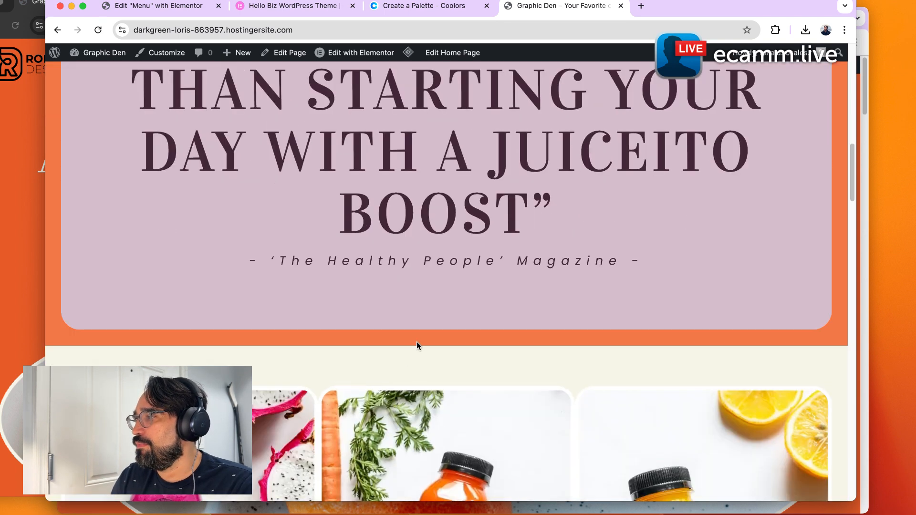
{"action": "scroll", "coordinate": [416, 342], "scroll_direction": "down", "scroll_amount": 5}
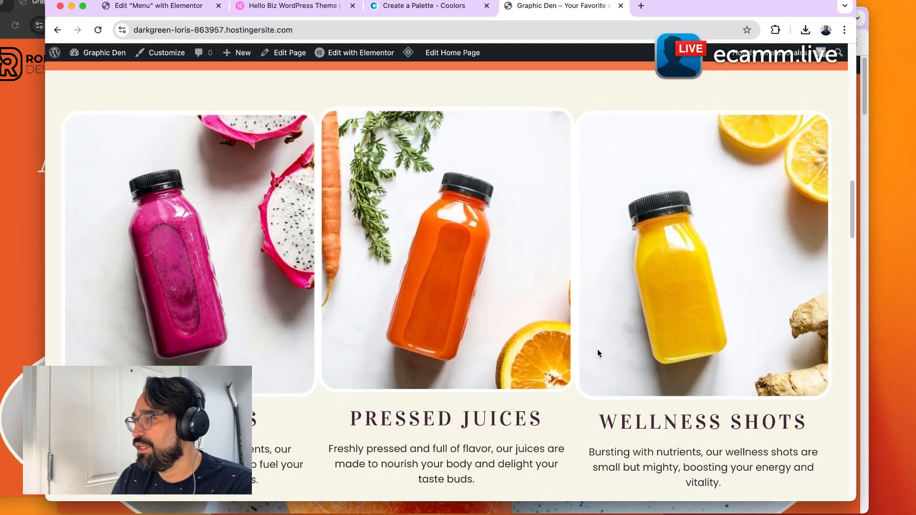
{"action": "scroll", "coordinate": [546, 359], "scroll_direction": "down", "scroll_amount": 5}
{"action": "scroll", "coordinate": [547, 363], "scroll_direction": "down", "scroll_amount": 10}
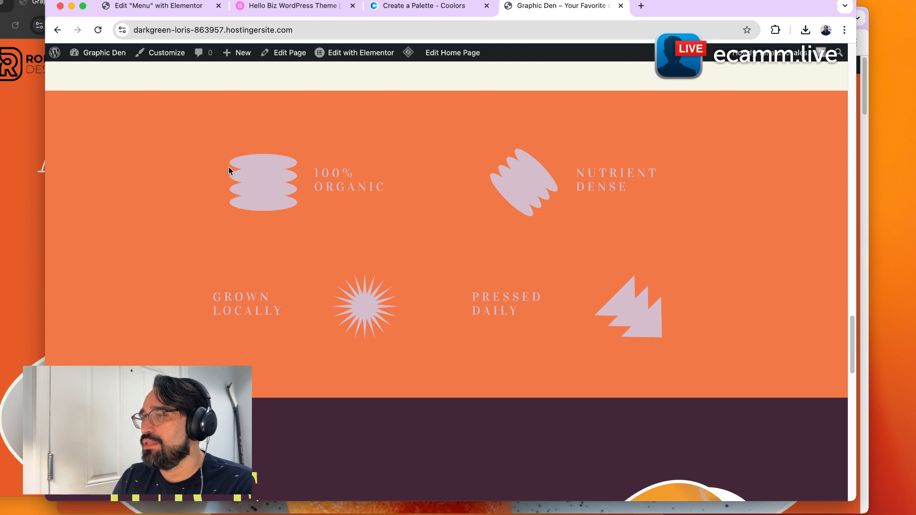
{"action": "scroll", "coordinate": [459, 308], "scroll_direction": "down", "scroll_amount": 8}
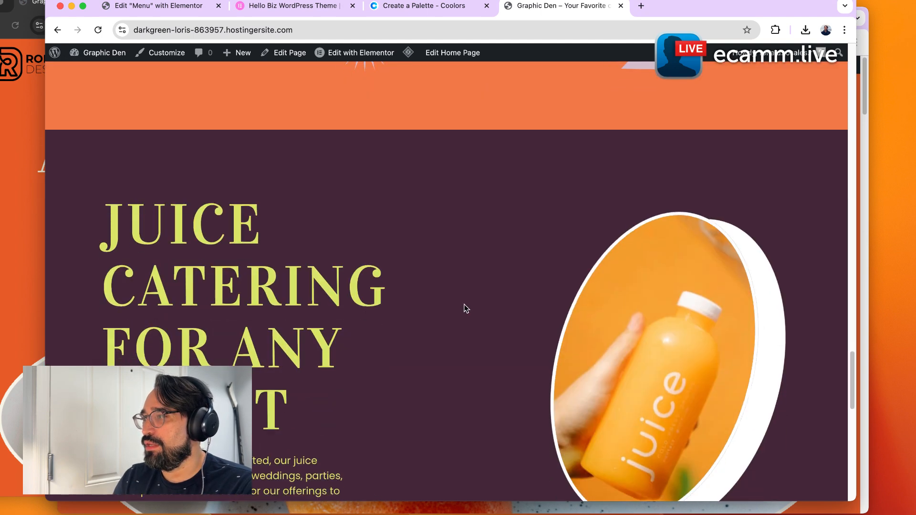
{"action": "scroll", "coordinate": [522, 377], "scroll_direction": "down", "scroll_amount": 10}
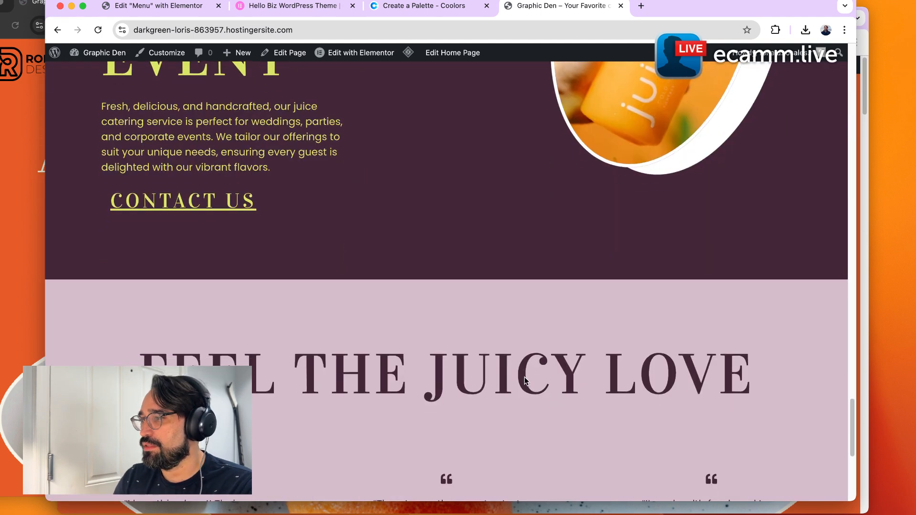
{"action": "scroll", "coordinate": [526, 378], "scroll_direction": "down", "scroll_amount": 4}
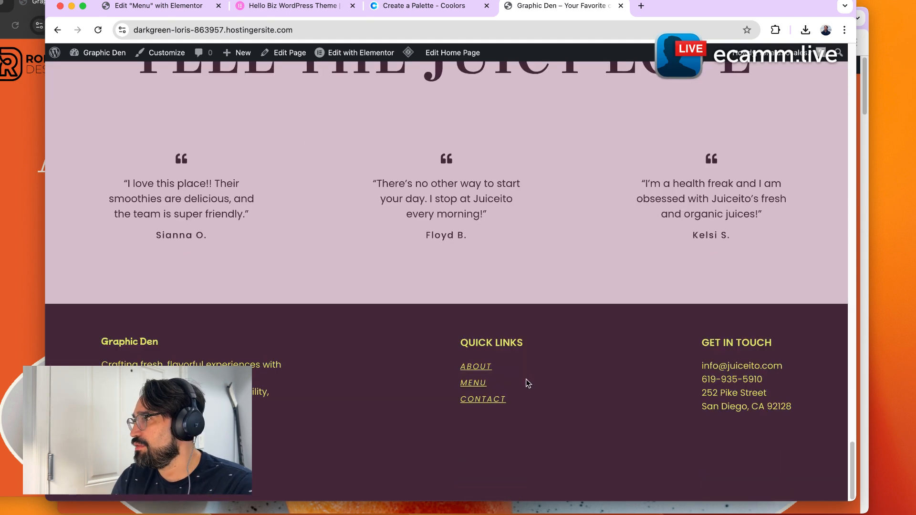
{"action": "scroll", "coordinate": [526, 378], "scroll_direction": "up", "scroll_amount": 20}
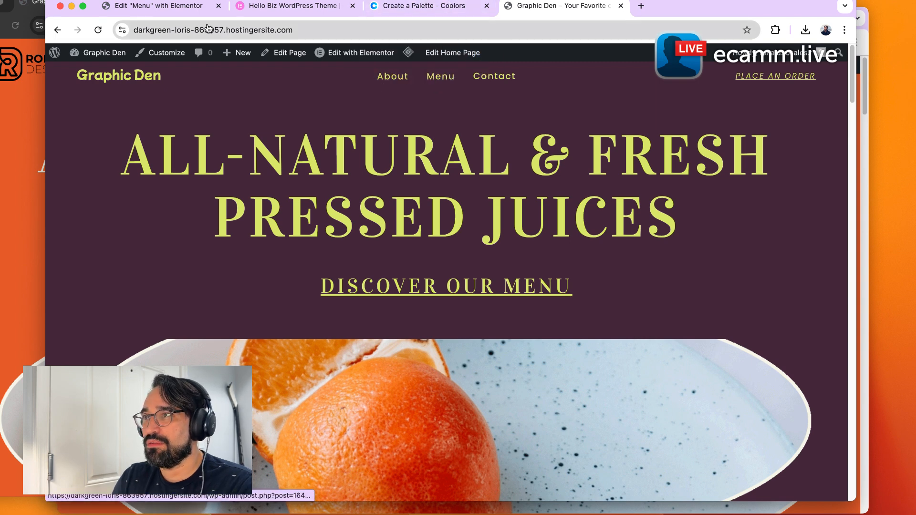
Set the Primary global color to #A63C7D in the editor's site settings and save.
{"action": "left_click", "coordinate": [160, 14]}
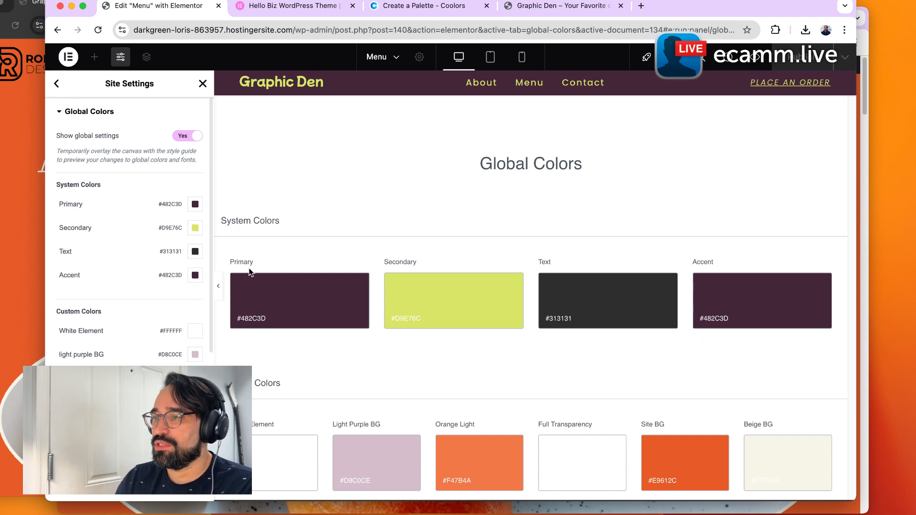
{"action": "scroll", "coordinate": [142, 206], "scroll_direction": "down", "scroll_amount": 5}
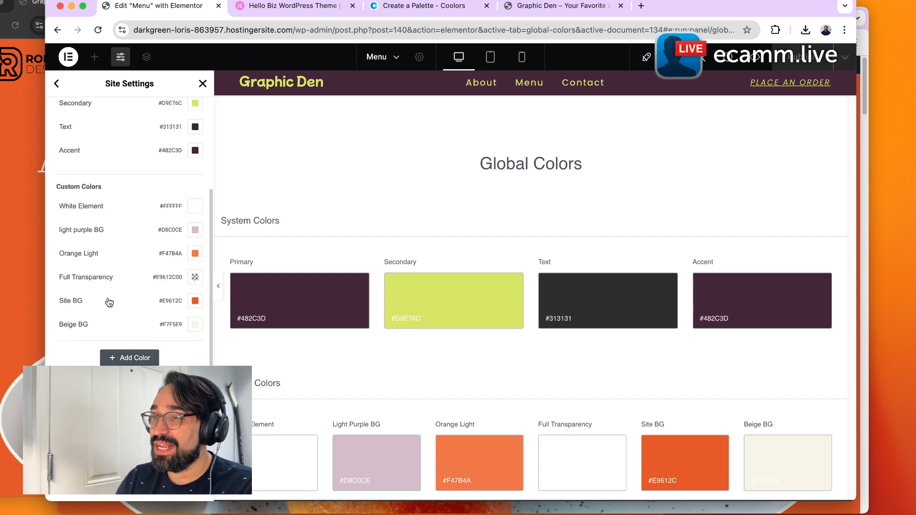
{"action": "scroll", "coordinate": [124, 247], "scroll_direction": "up", "scroll_amount": 3}
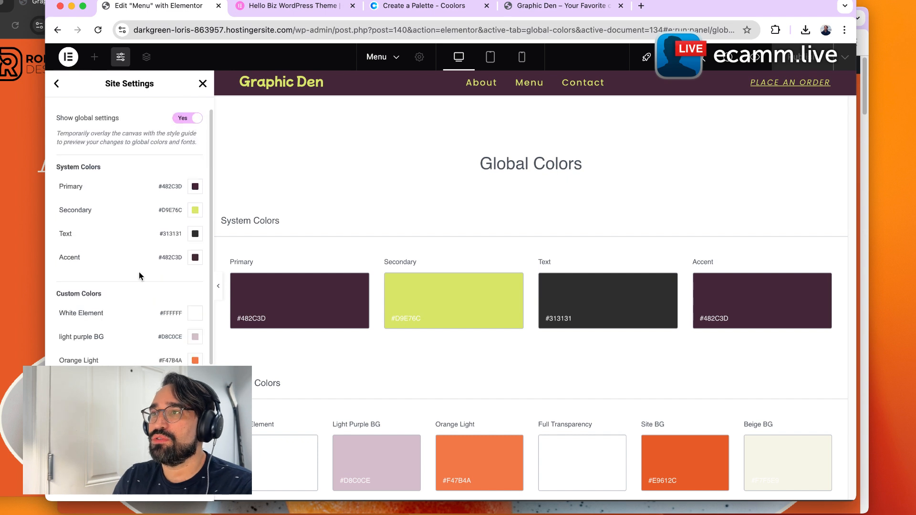
{"action": "scroll", "coordinate": [125, 210], "scroll_direction": "up", "scroll_amount": 1}
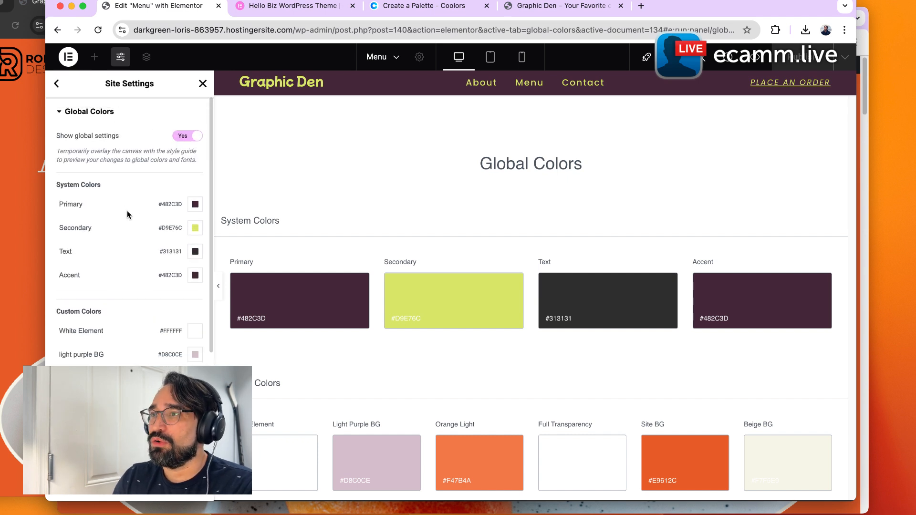
{"action": "scroll", "coordinate": [126, 345], "scroll_direction": "down", "scroll_amount": 4}
{"action": "scroll", "coordinate": [127, 345], "scroll_direction": "up", "scroll_amount": 1}
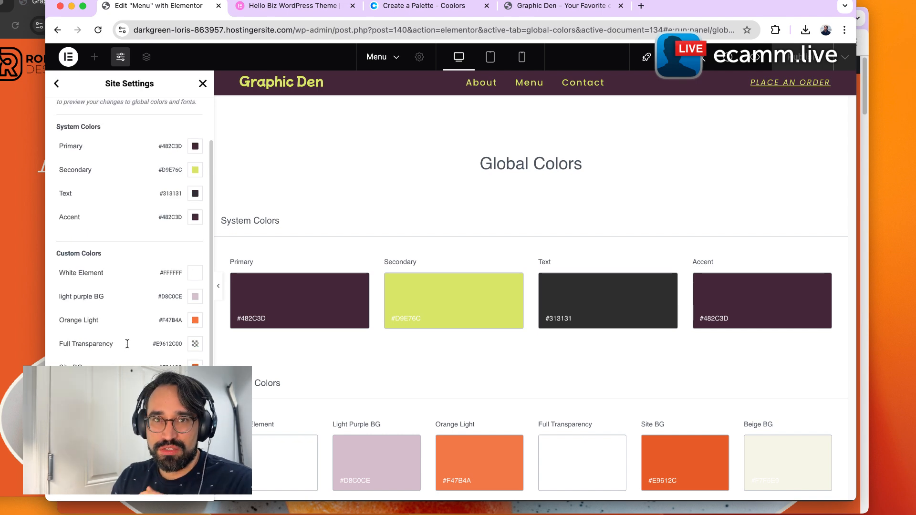
{"action": "left_click", "coordinate": [195, 146]}
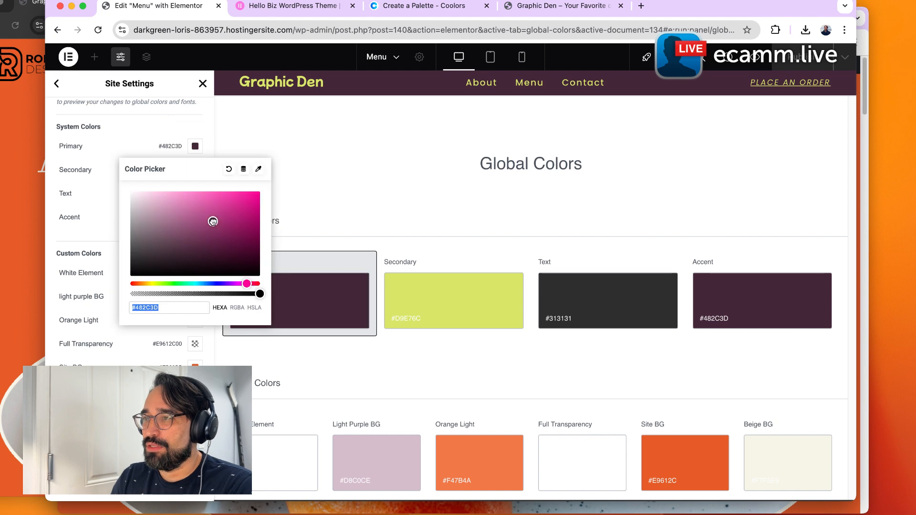
{"action": "type", "text": "#A63C7D"}
{"action": "key", "text": "super+s"}
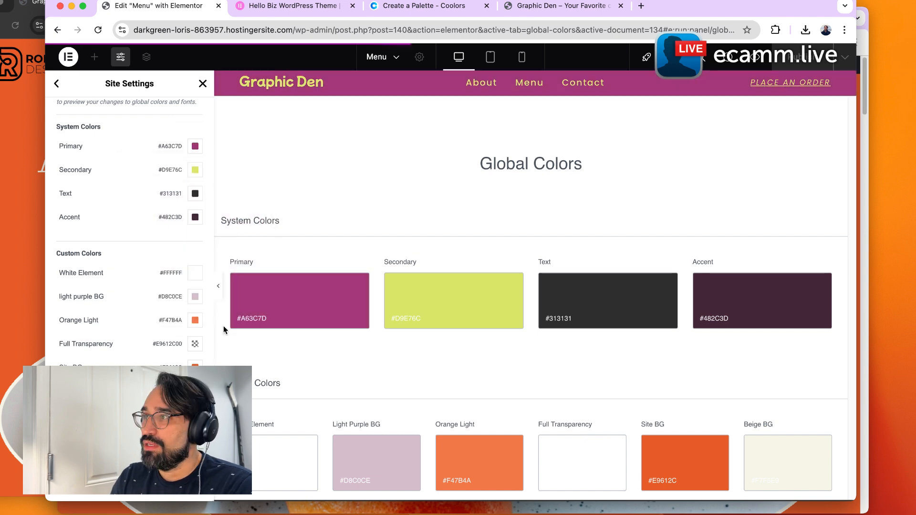
Reload the live homepage to check the new Primary color.
{"action": "left_click", "coordinate": [549, 6]}
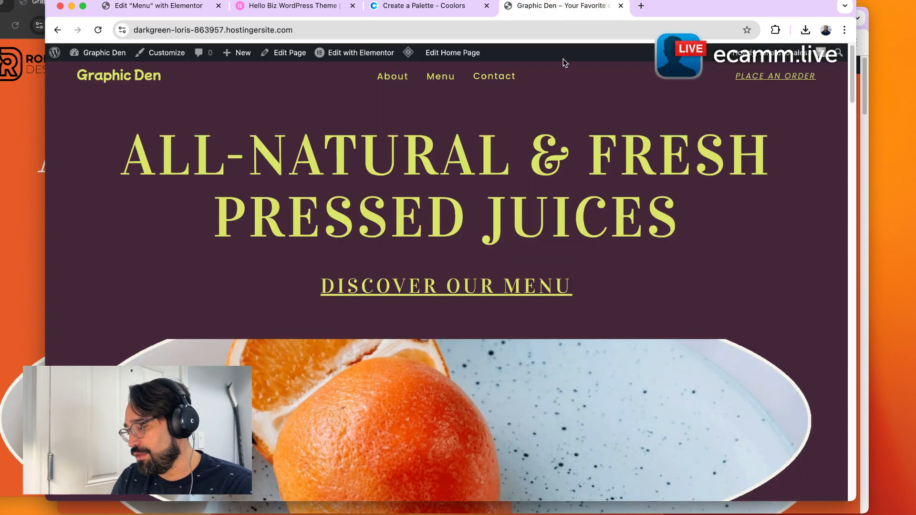
{"action": "key", "text": "super+r"}
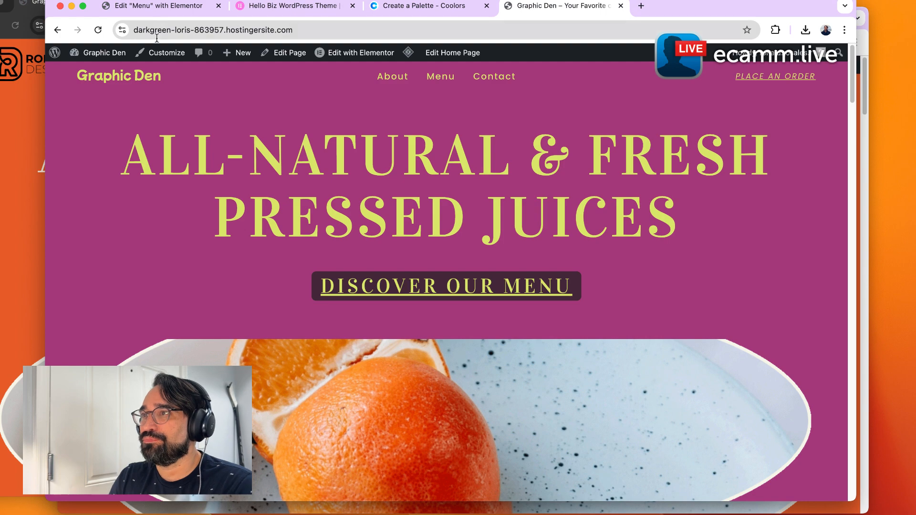
Copy the Eggplant hex 482C3D from the Coolors palette and paste it back as the Primary global color.
{"action": "left_click", "coordinate": [381, 6]}
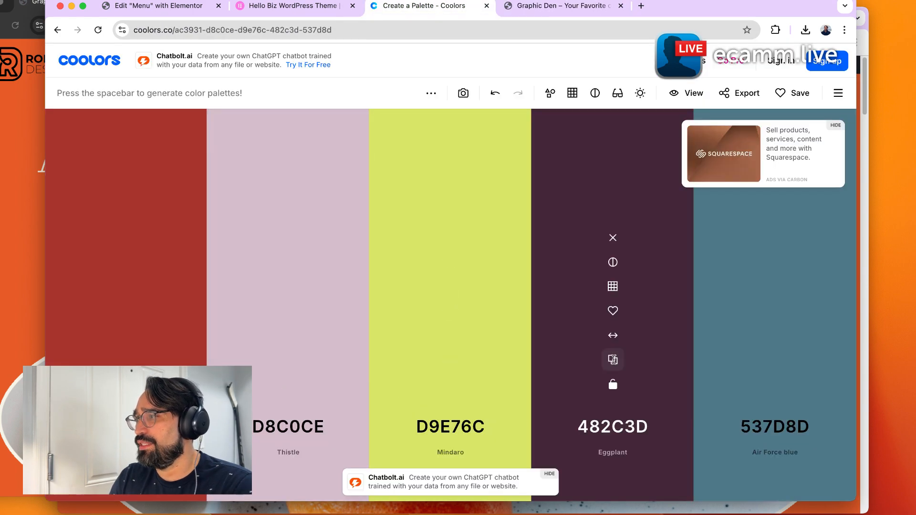
{"action": "left_click", "coordinate": [612, 360]}
{"action": "left_click", "coordinate": [172, 7]}
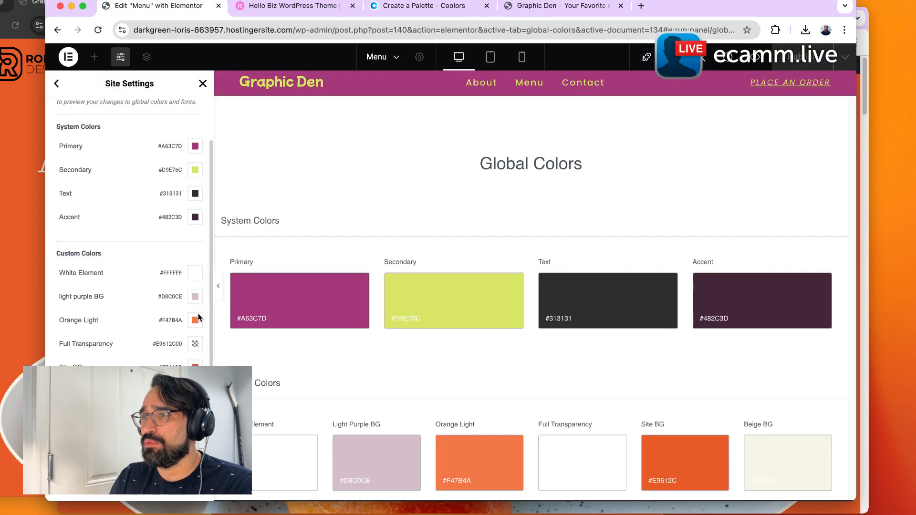
{"action": "left_click", "coordinate": [195, 147]}
{"action": "key", "text": "super+v"}
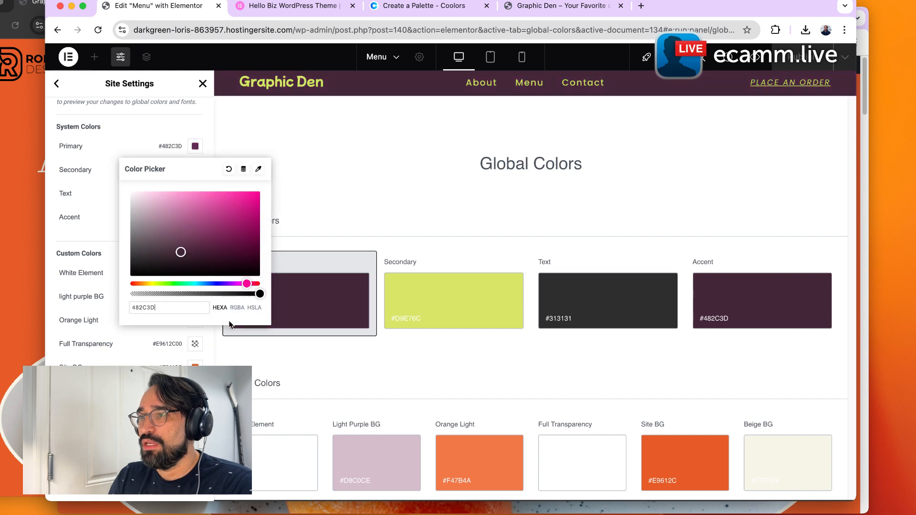
{"action": "left_click", "coordinate": [188, 355]}
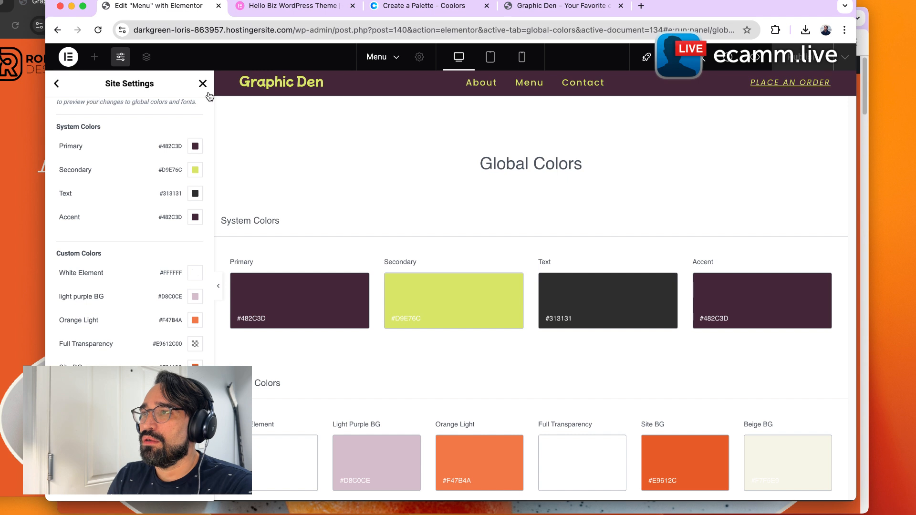
Inspect the Menu page's hero container, page settings and heading in the editor.
{"action": "left_click", "coordinate": [56, 83]}
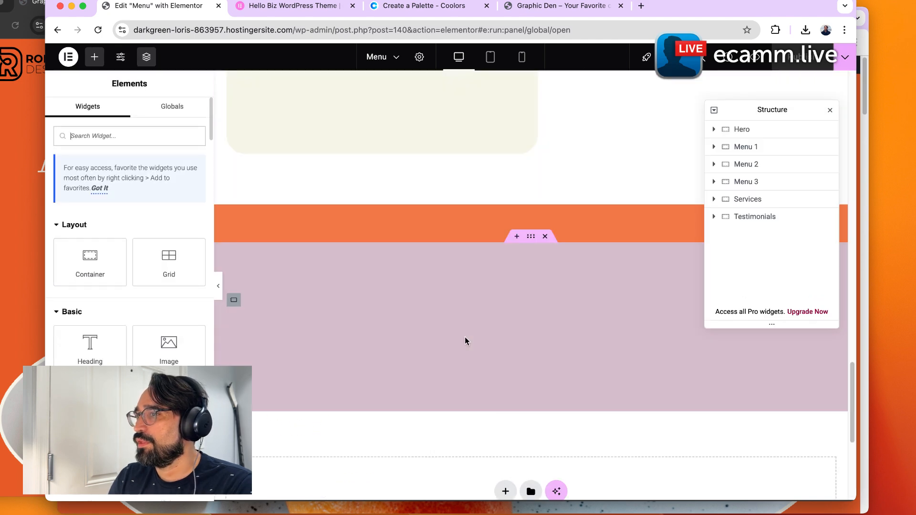
{"action": "scroll", "coordinate": [330, 313], "scroll_direction": "up", "scroll_amount": 20}
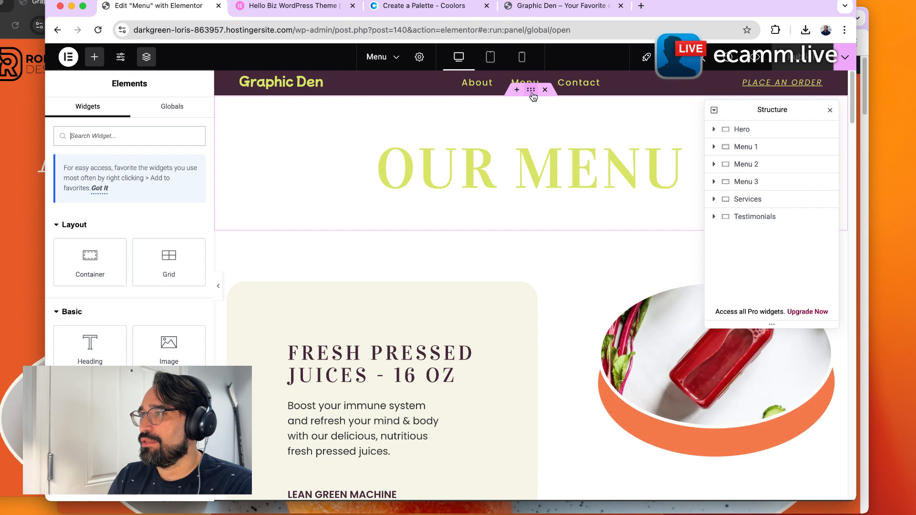
{"action": "left_click", "coordinate": [532, 93]}
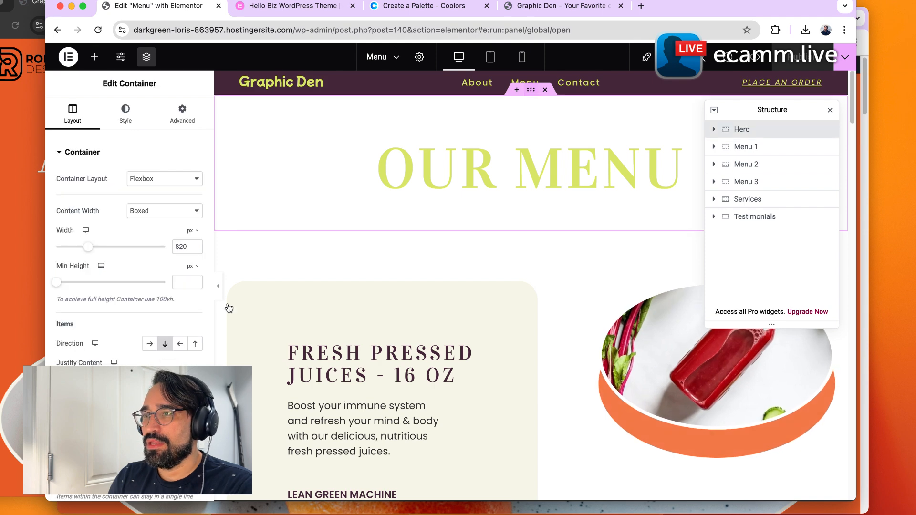
{"action": "left_click", "coordinate": [183, 114]}
{"action": "scroll", "coordinate": [129, 229], "scroll_direction": "down", "scroll_amount": 5}
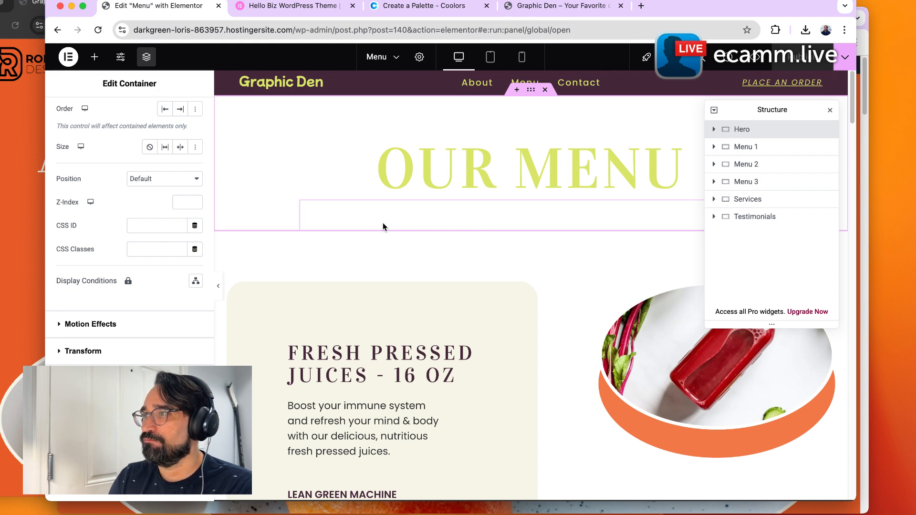
{"action": "left_click", "coordinate": [419, 57]}
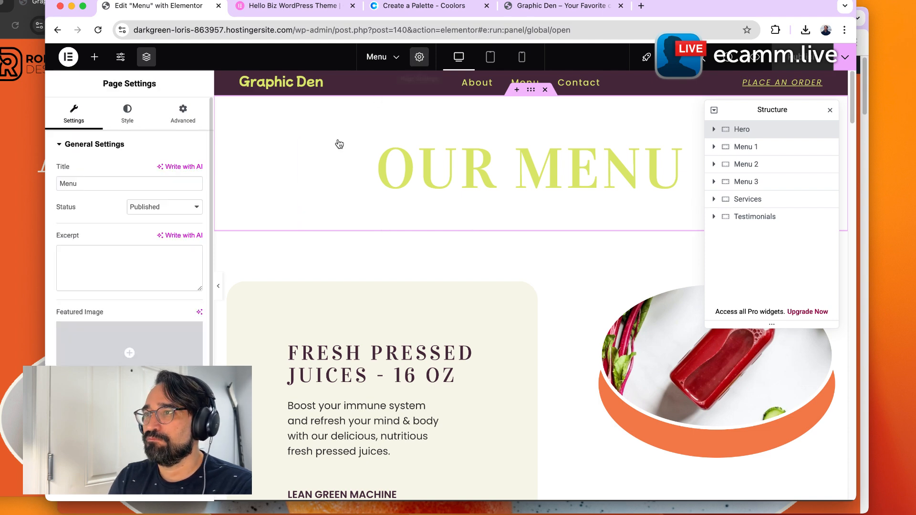
{"action": "left_click", "coordinate": [125, 117]}
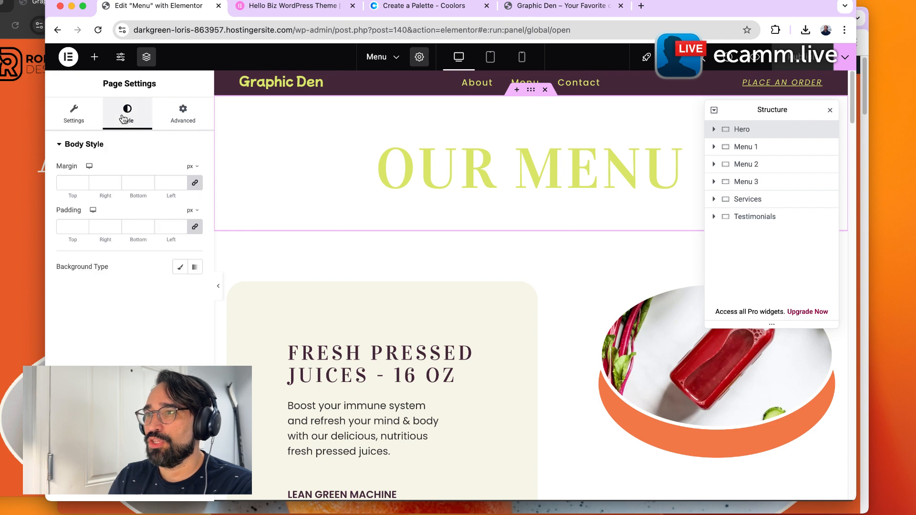
{"action": "left_click", "coordinate": [351, 141]}
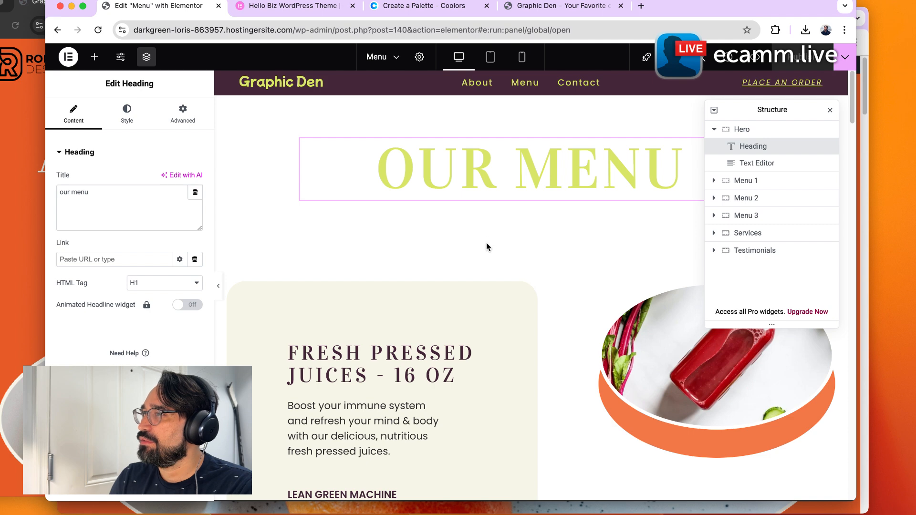
{"action": "key", "text": "super+Left"}
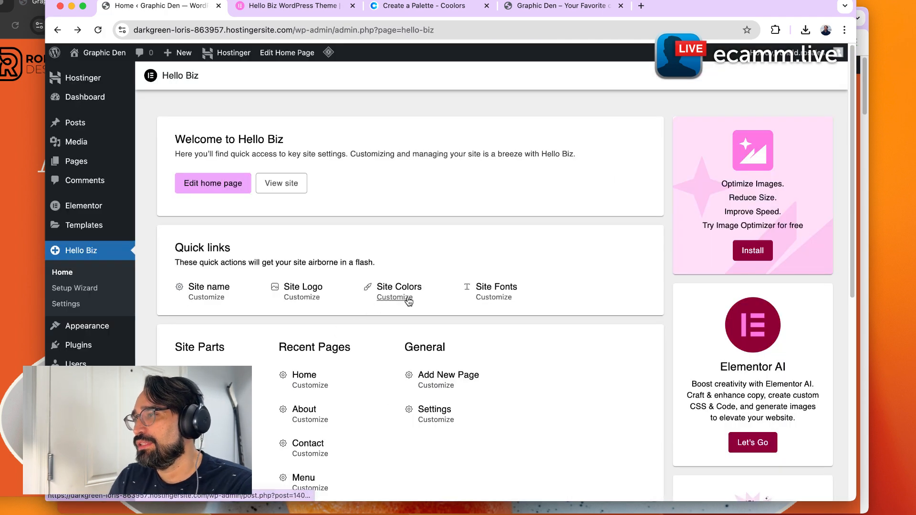
Open Site Colors from the Hello Biz dashboard and view the live Menu page in the other tab.
{"action": "left_click", "coordinate": [409, 298]}
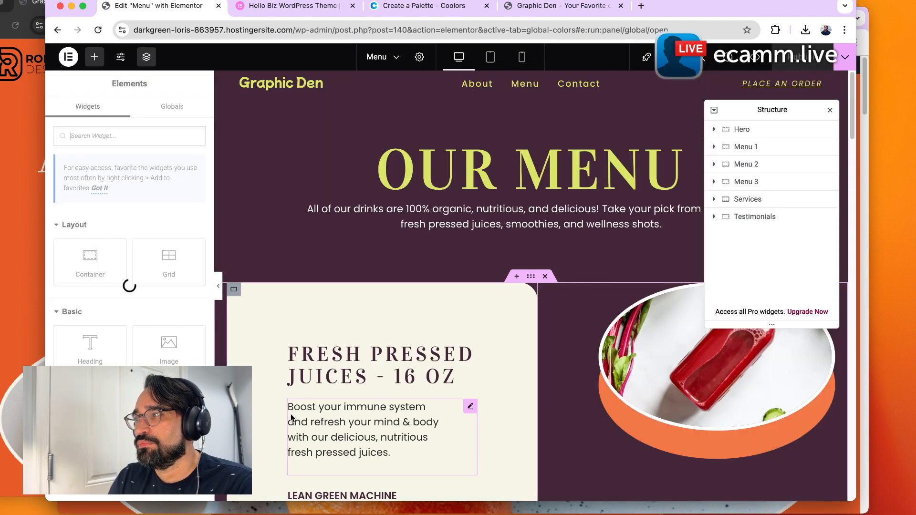
{"action": "left_click", "coordinate": [546, 6]}
{"action": "left_click", "coordinate": [440, 76]}
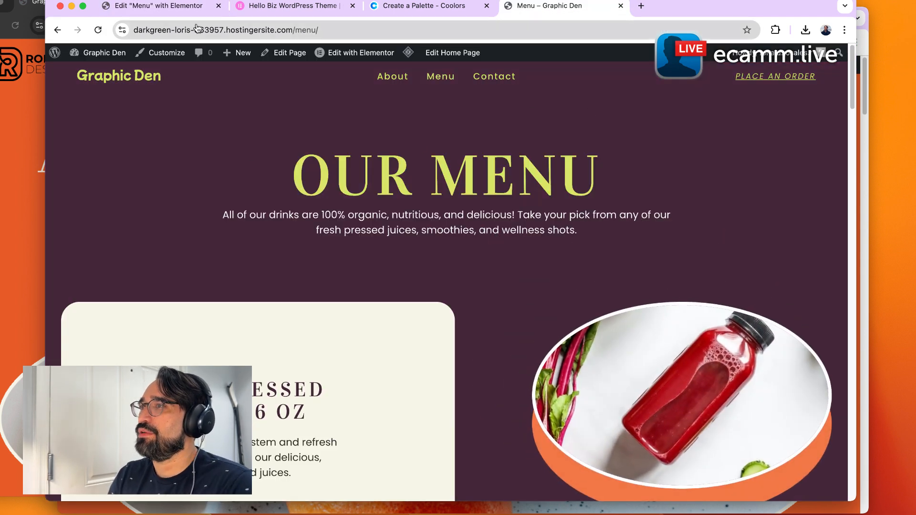
Return to the Hello Biz dashboard and open the Site Fonts customization.
{"action": "left_click", "coordinate": [196, 7]}
{"action": "left_click", "coordinate": [68, 58]}
{"action": "left_click", "coordinate": [115, 171]}
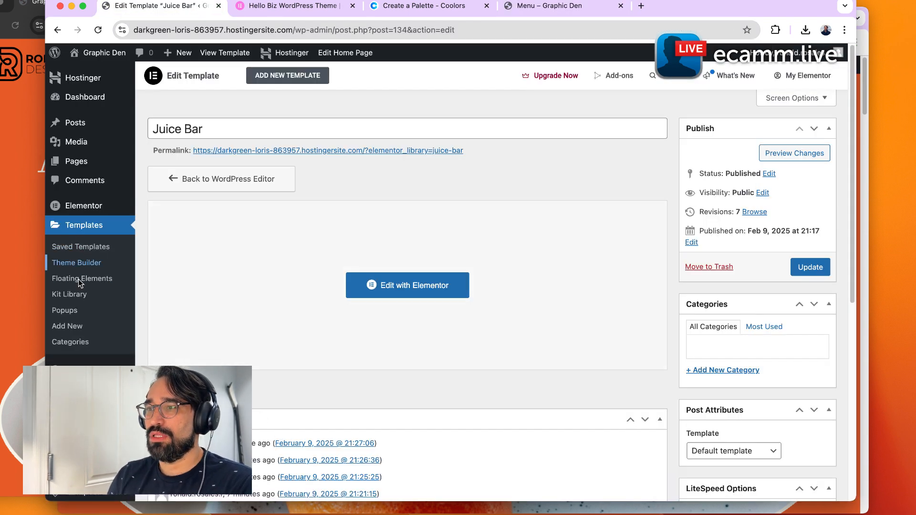
{"action": "left_click", "coordinate": [80, 281]}
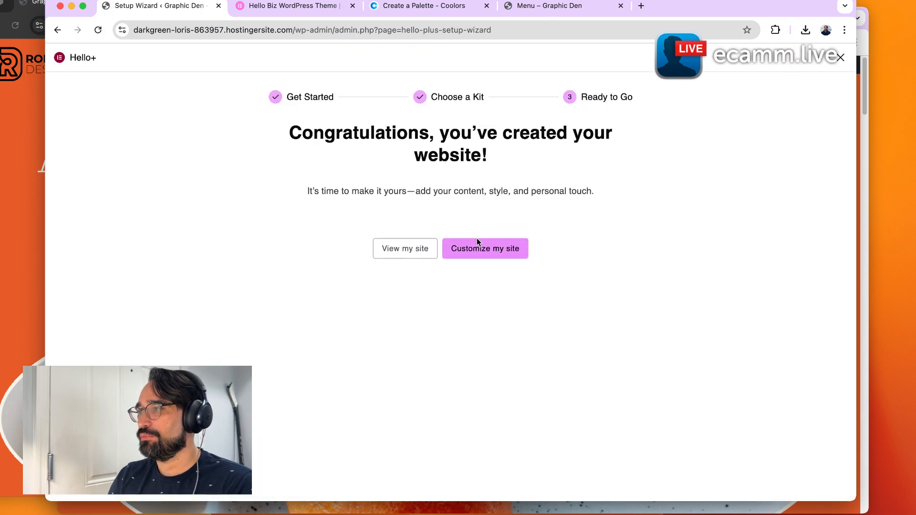
{"action": "left_click", "coordinate": [478, 241]}
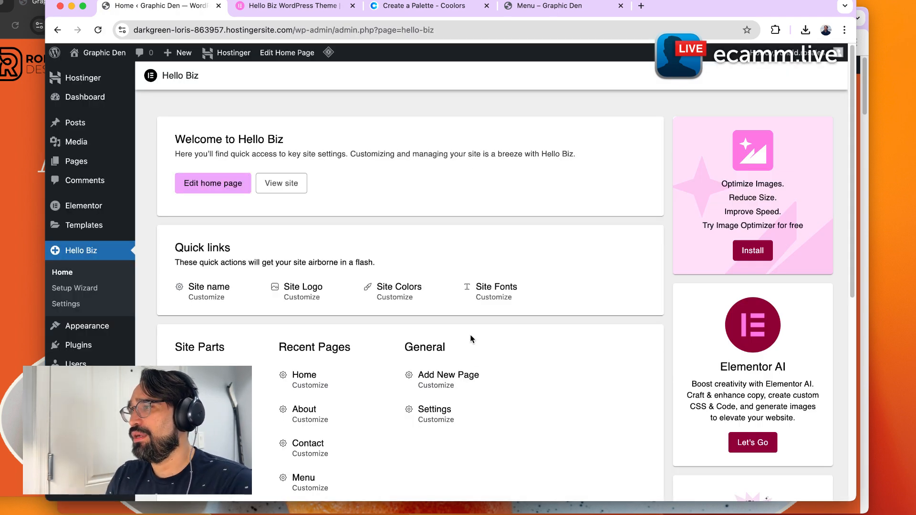
{"action": "left_click", "coordinate": [487, 301]}
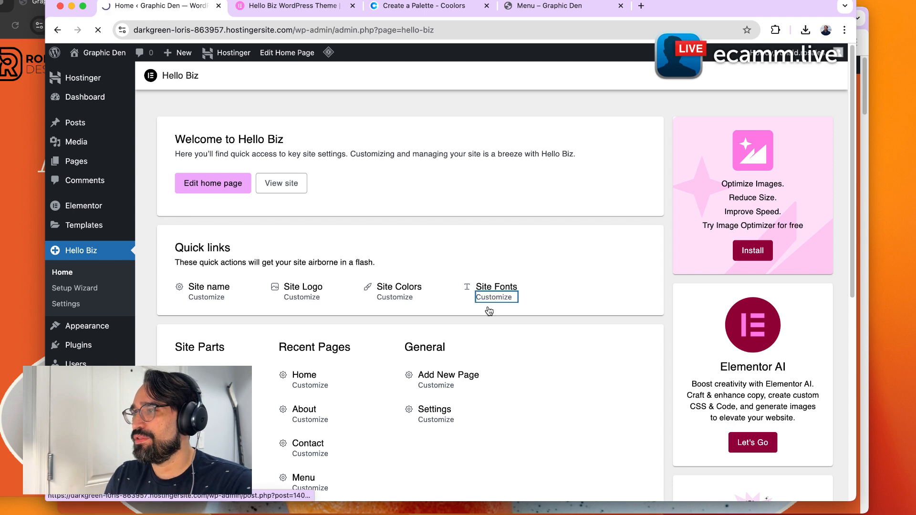
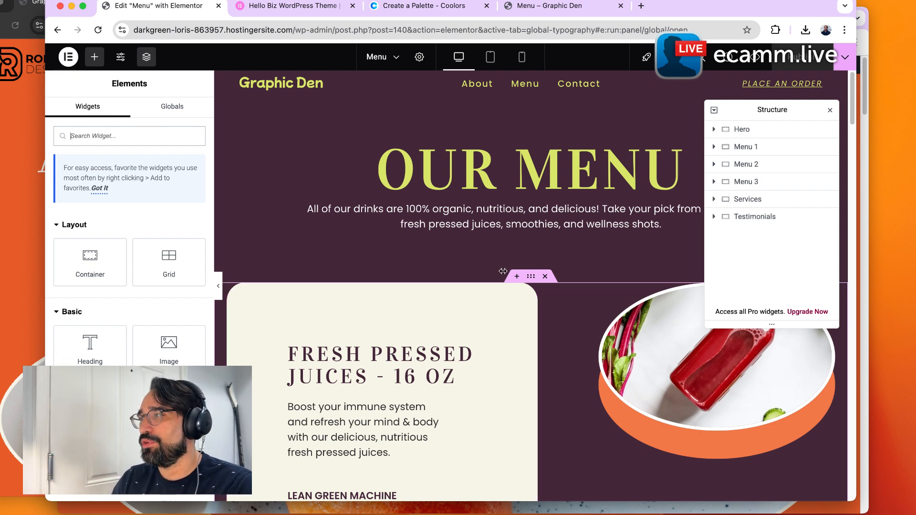
Open the Global Fonts site settings and set the Primary system font size to 80 px.
{"action": "key", "text": "super+["}
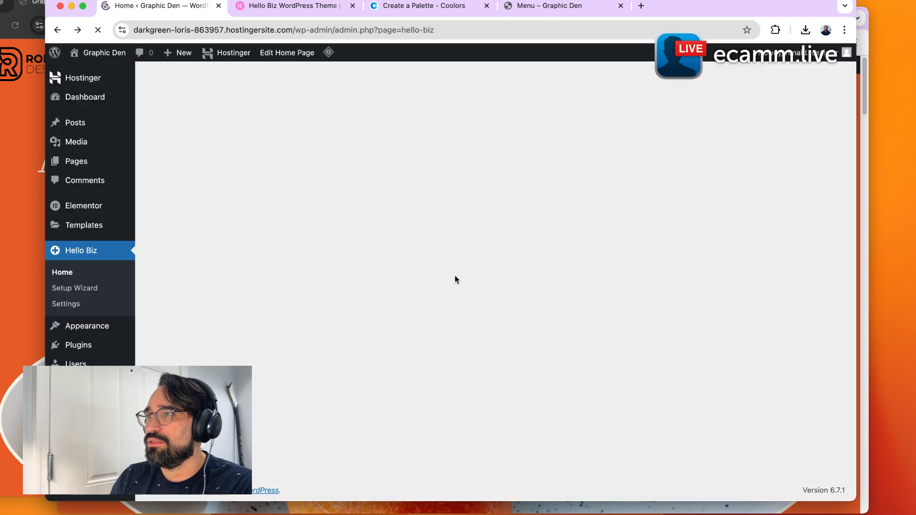
{"action": "left_click", "coordinate": [493, 298]}
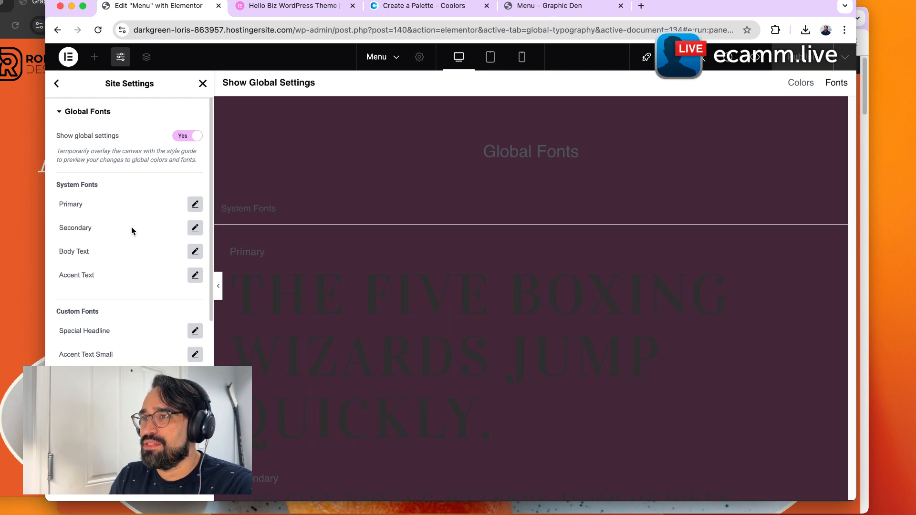
{"action": "scroll", "coordinate": [129, 227], "scroll_direction": "down", "scroll_amount": 2}
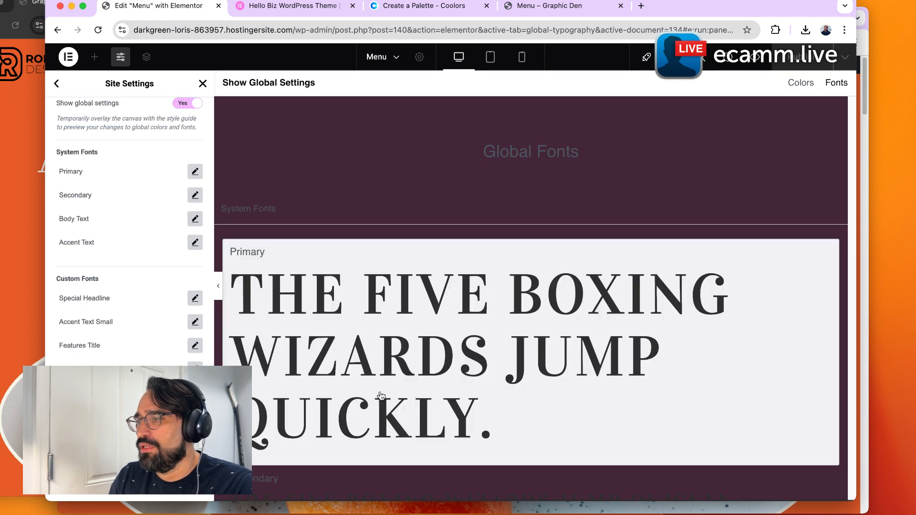
{"action": "scroll", "coordinate": [131, 198], "scroll_direction": "up", "scroll_amount": 2}
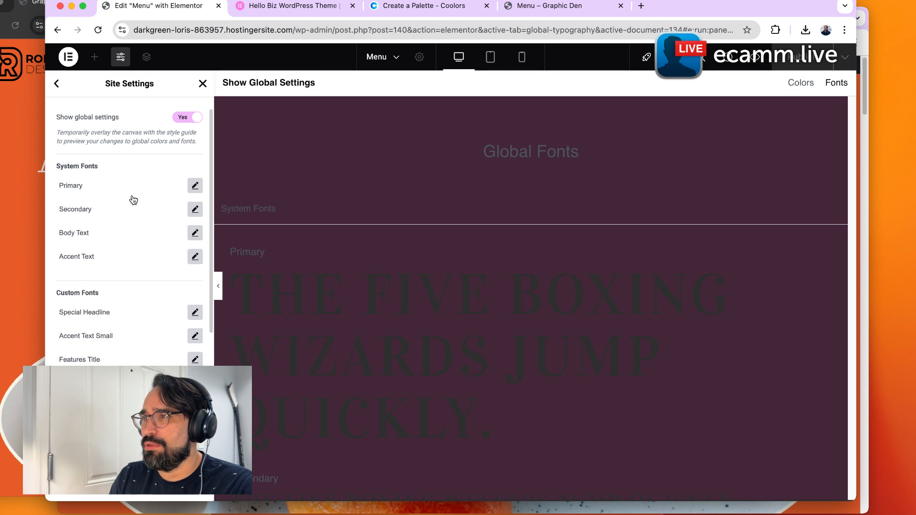
{"action": "left_click", "coordinate": [294, 308]}
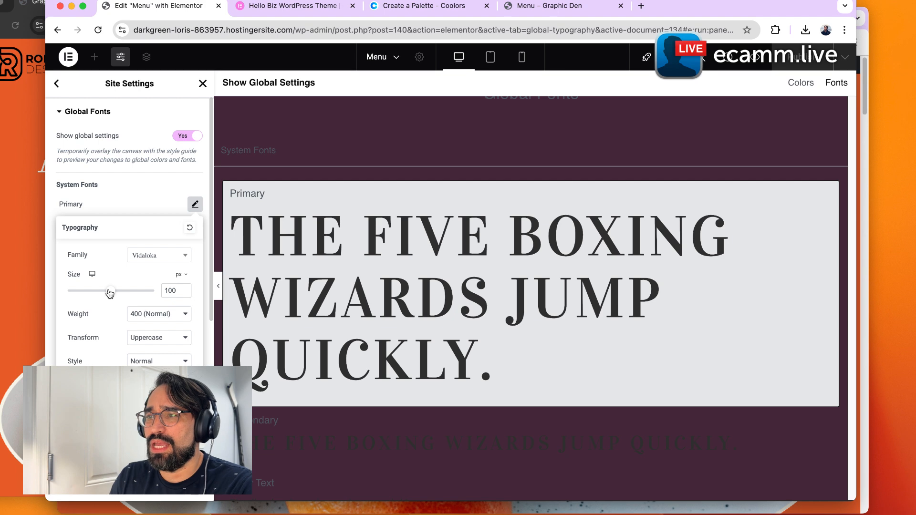
{"action": "mouse_move", "coordinate": [113, 298]}
{"action": "left_mouse_down"}
{"action": "mouse_move", "coordinate": [99, 300]}
{"action": "mouse_move", "coordinate": [107, 299]}
{"action": "left_mouse_up"}
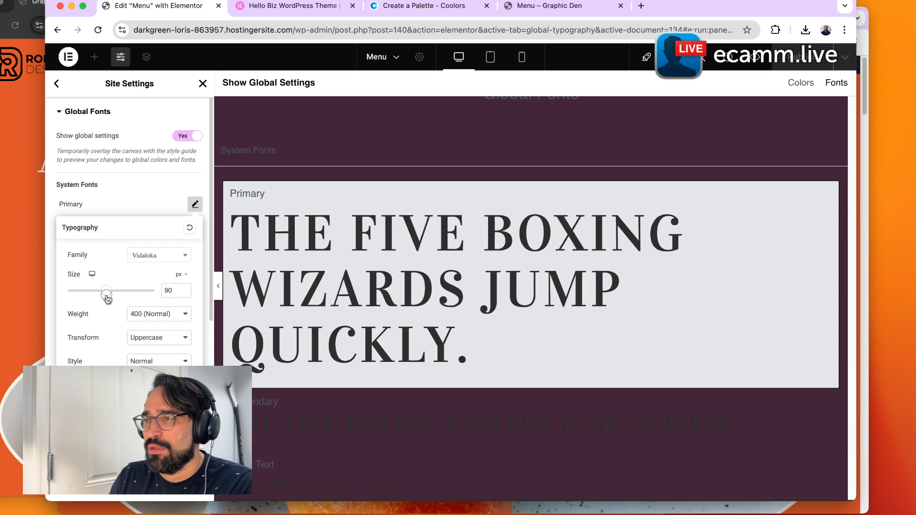
{"action": "left_click", "coordinate": [167, 296]}
{"action": "key", "text": "BackSpace"}
{"action": "key", "text": "BackSpace"}
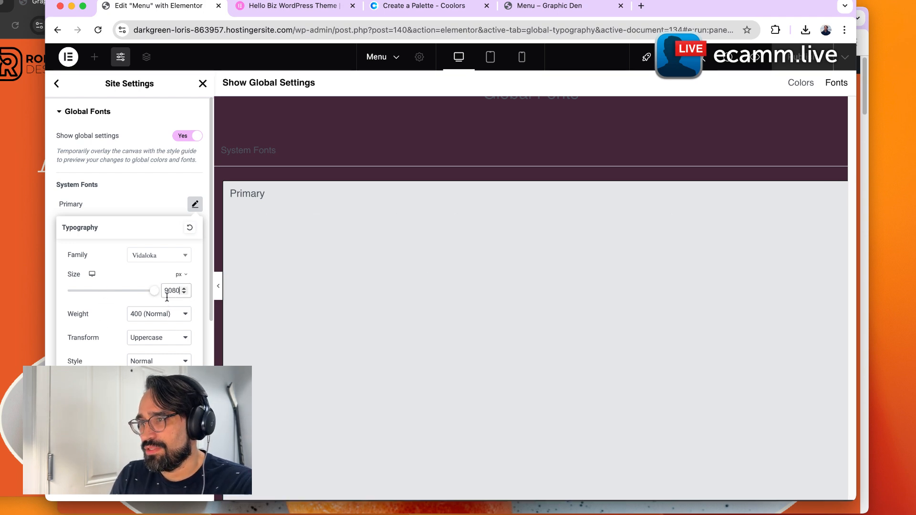
{"action": "type", "text": "80"}
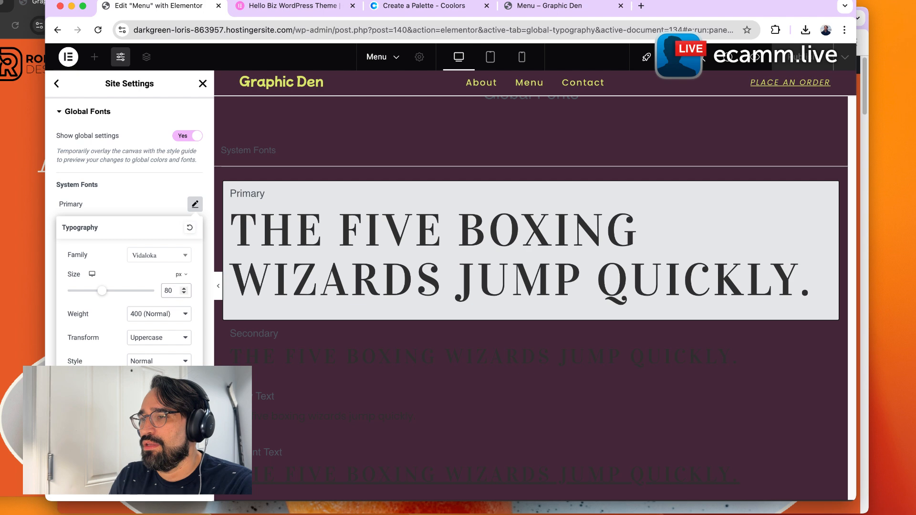
{"action": "left_click", "coordinate": [219, 391]}
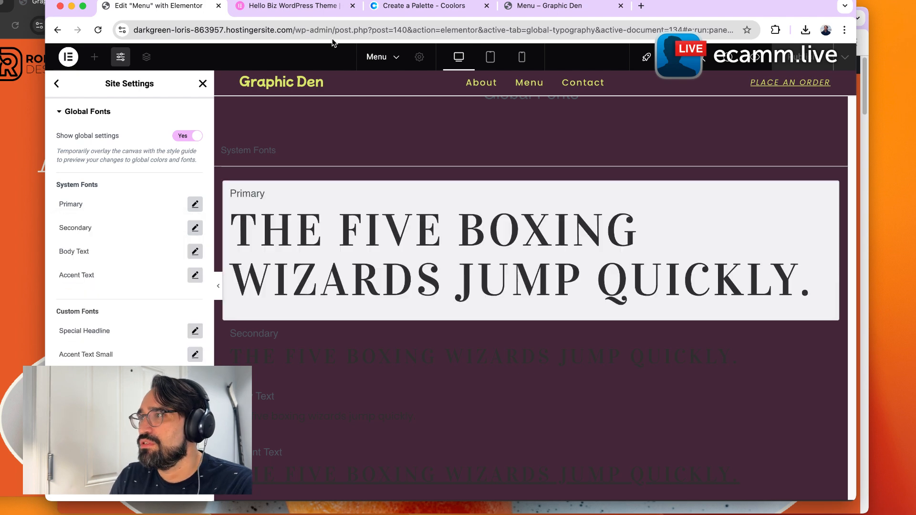
Check the headings on the live Menu and home pages in the other tab, then return to the editor.
{"action": "left_click", "coordinate": [523, 11]}
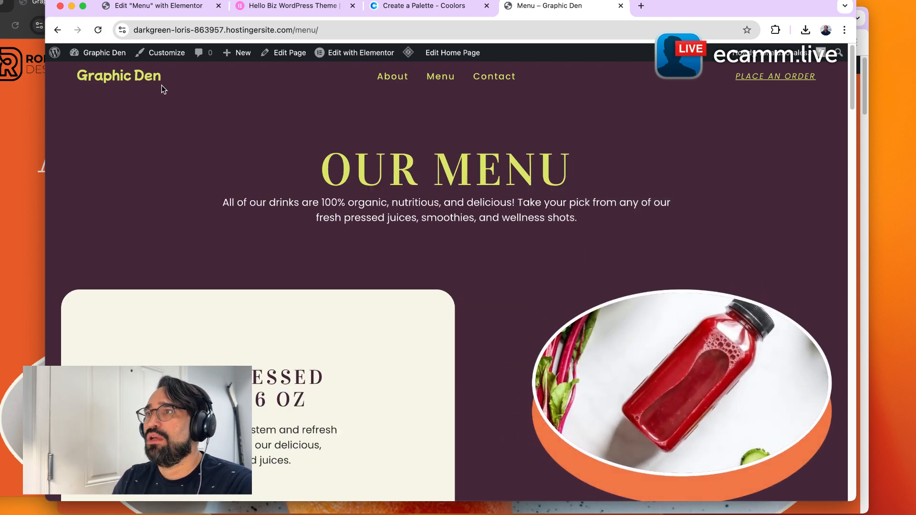
{"action": "left_click", "coordinate": [154, 75]}
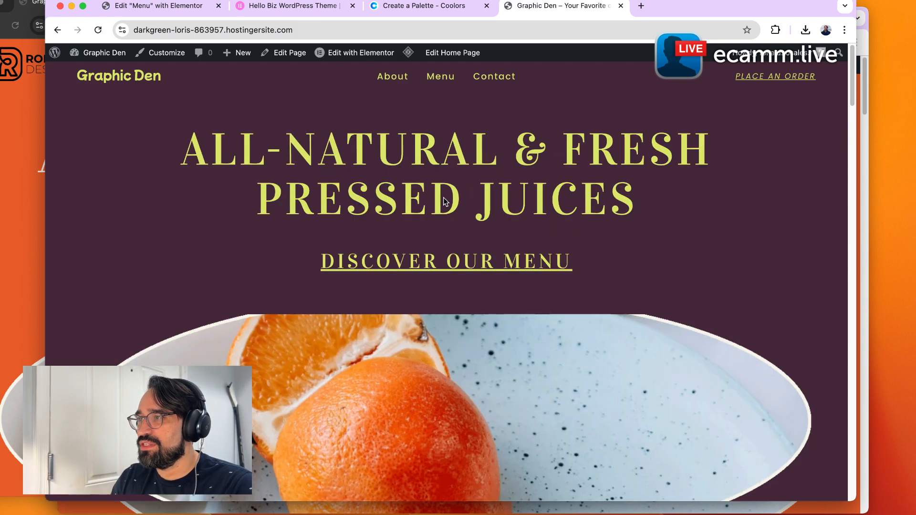
{"action": "scroll", "coordinate": [532, 204], "scroll_direction": "down", "scroll_amount": 5}
{"action": "scroll", "coordinate": [542, 266], "scroll_direction": "down", "scroll_amount": 10}
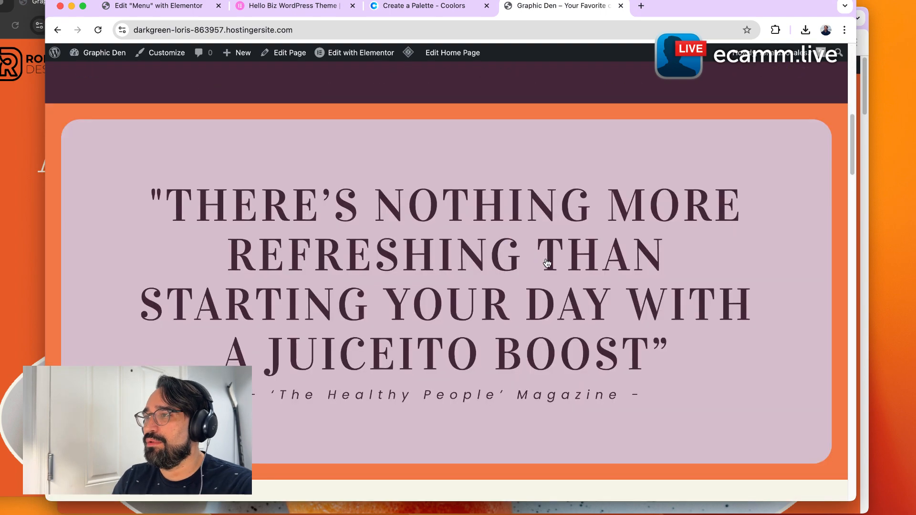
{"action": "left_click", "coordinate": [129, 5]}
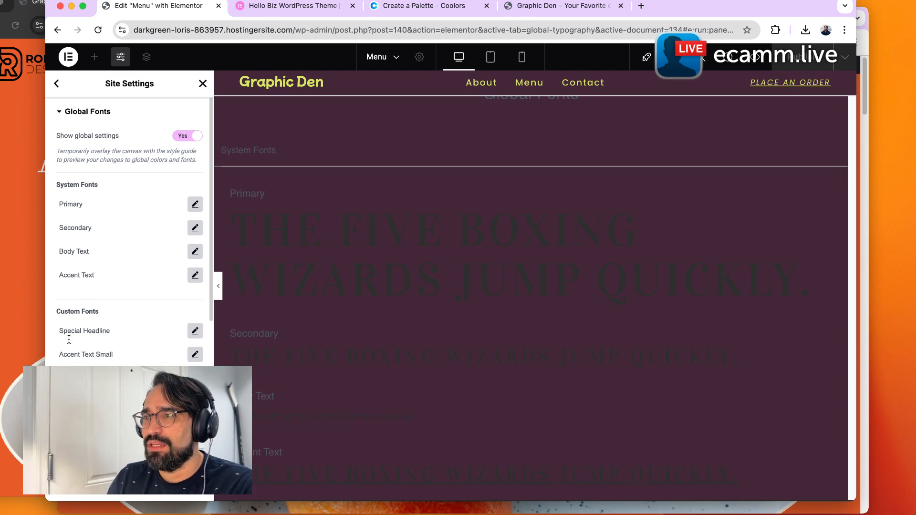
Change the Nav Menu custom font family to Praise.
{"action": "scroll", "coordinate": [91, 338], "scroll_direction": "down", "scroll_amount": 2}
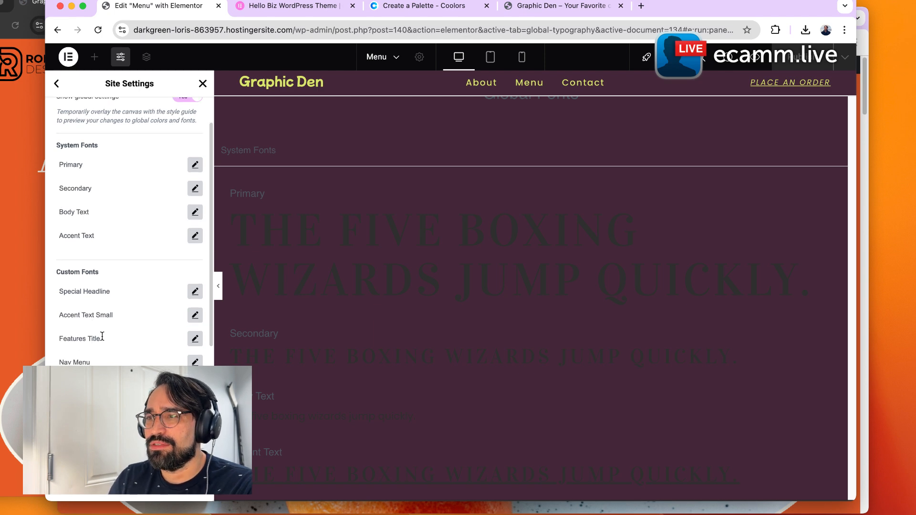
{"action": "scroll", "coordinate": [103, 337], "scroll_direction": "down", "scroll_amount": 1}
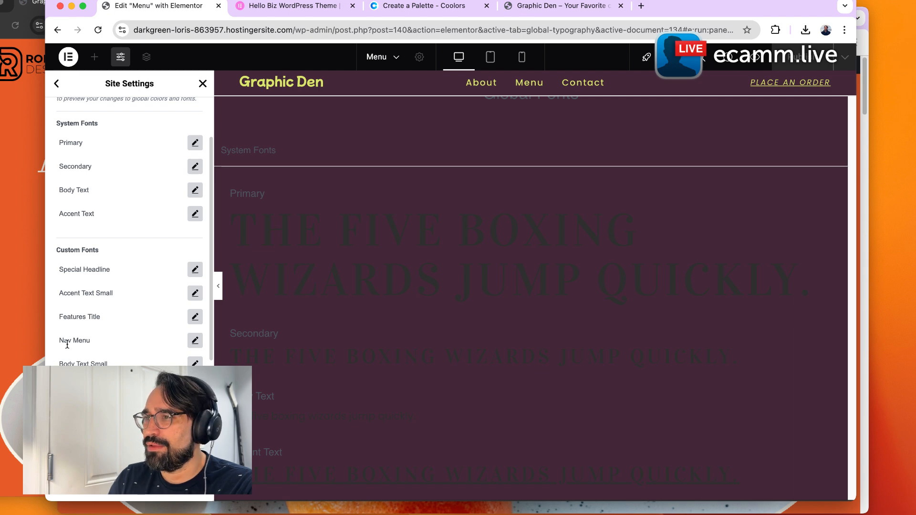
{"action": "left_click", "coordinate": [195, 340]}
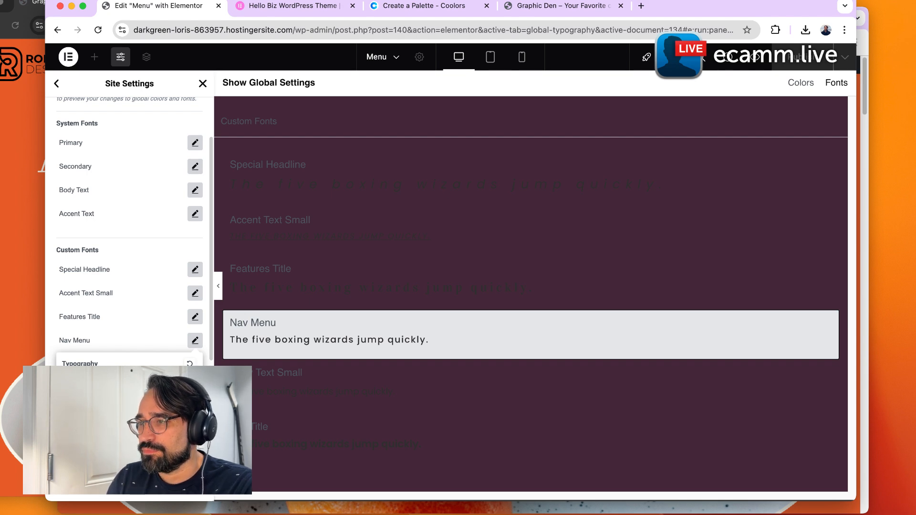
{"action": "scroll", "coordinate": [154, 360], "scroll_direction": "down", "scroll_amount": 4}
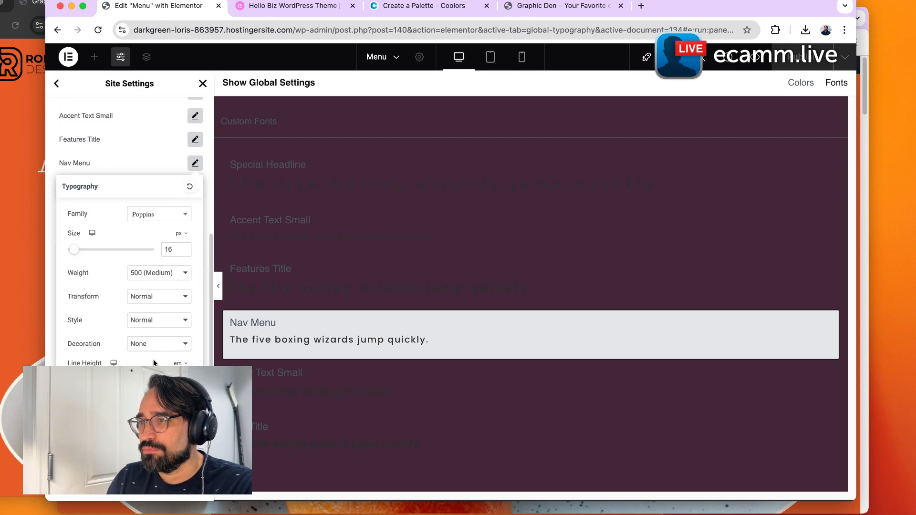
{"action": "left_click", "coordinate": [155, 216]}
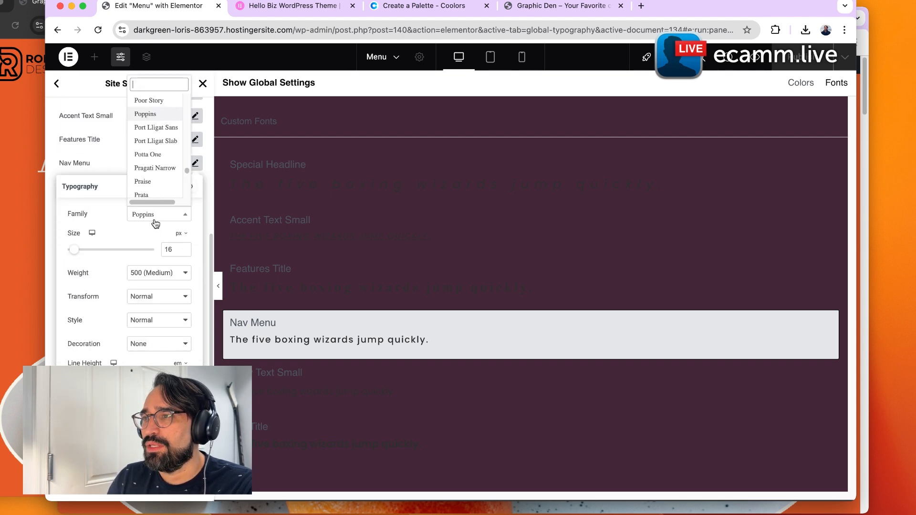
{"action": "left_click", "coordinate": [154, 184]}
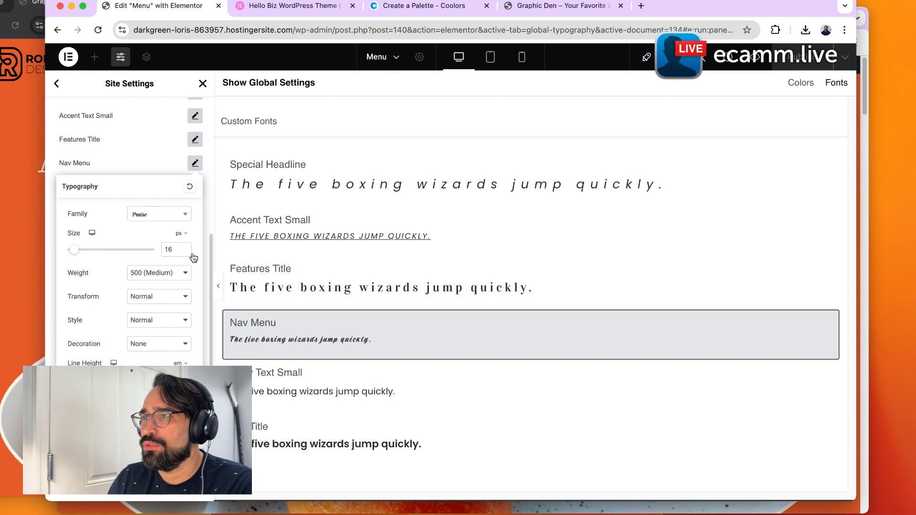
{"action": "left_click", "coordinate": [164, 155]}
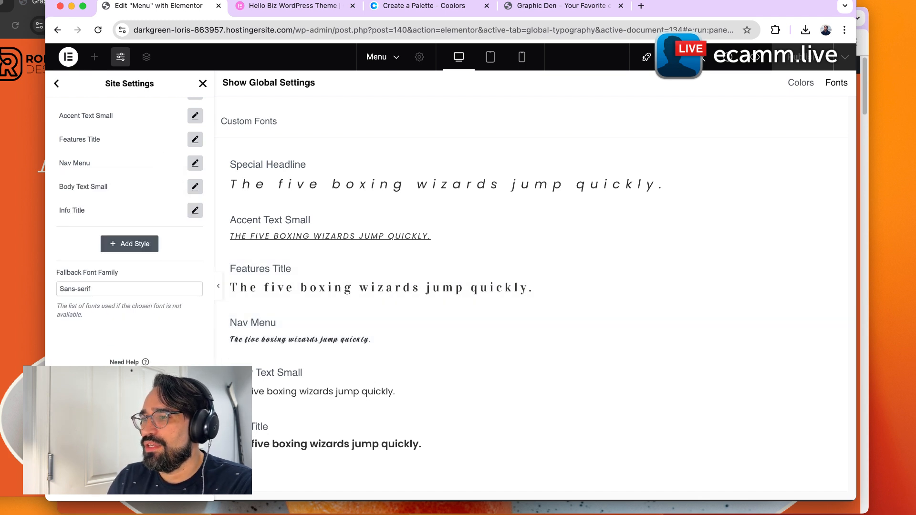
Reload the live home page to preview the navigation font, then return to the editor.
{"action": "scroll", "coordinate": [130, 287], "scroll_direction": "up", "scroll_amount": 1}
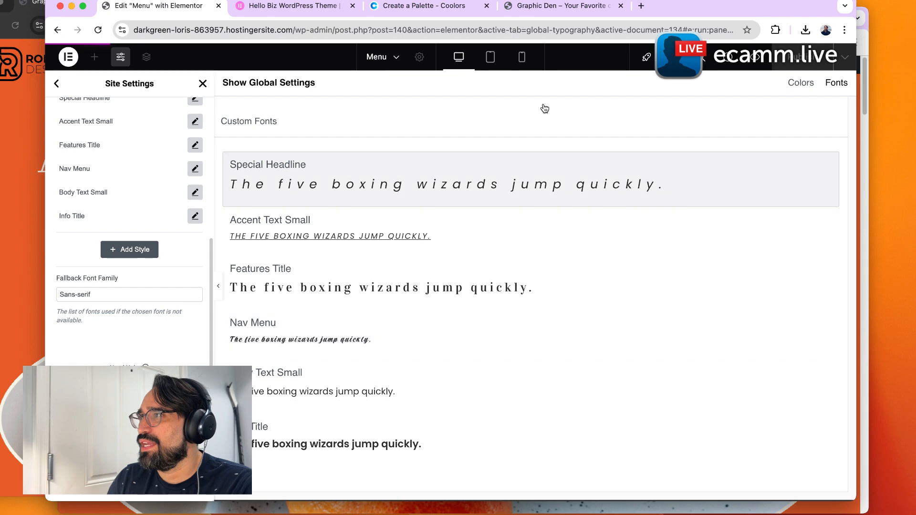
{"action": "left_click", "coordinate": [544, 6]}
{"action": "scroll", "coordinate": [442, 288], "scroll_direction": "up", "scroll_amount": 5}
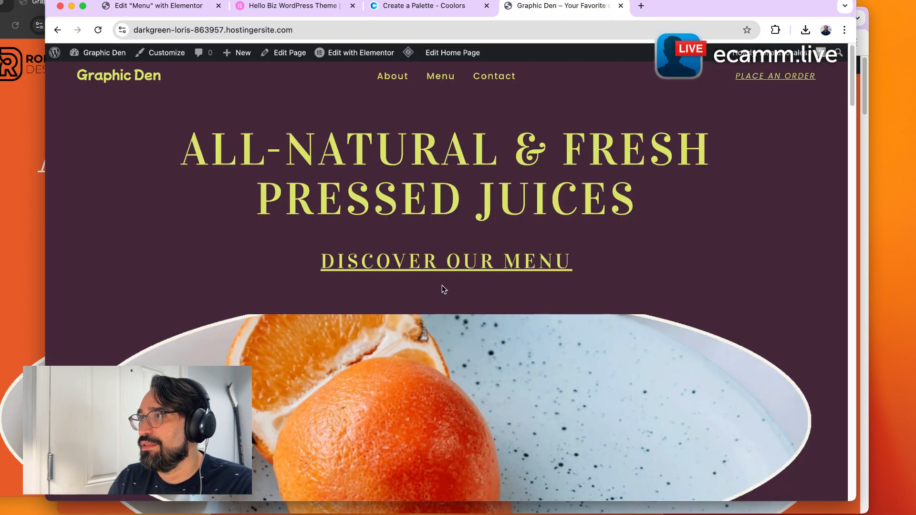
{"action": "key", "text": "super+r"}
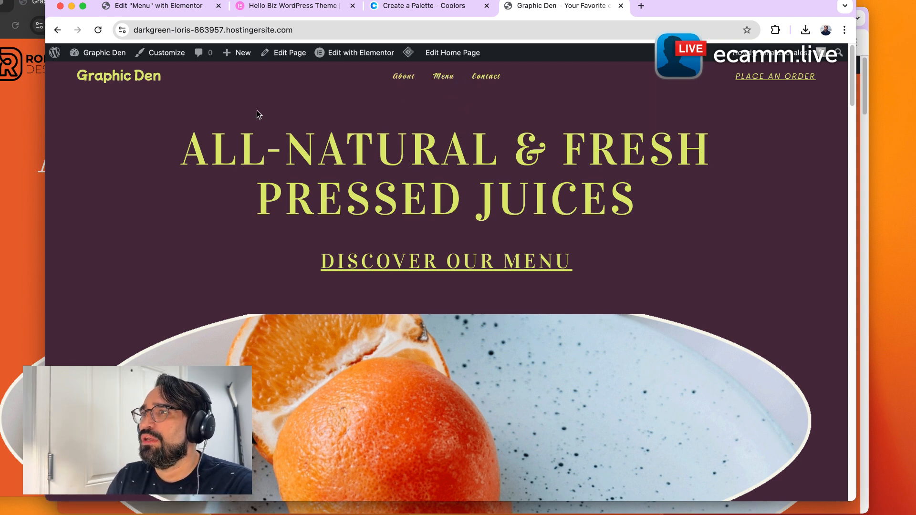
{"action": "left_click", "coordinate": [148, 7]}
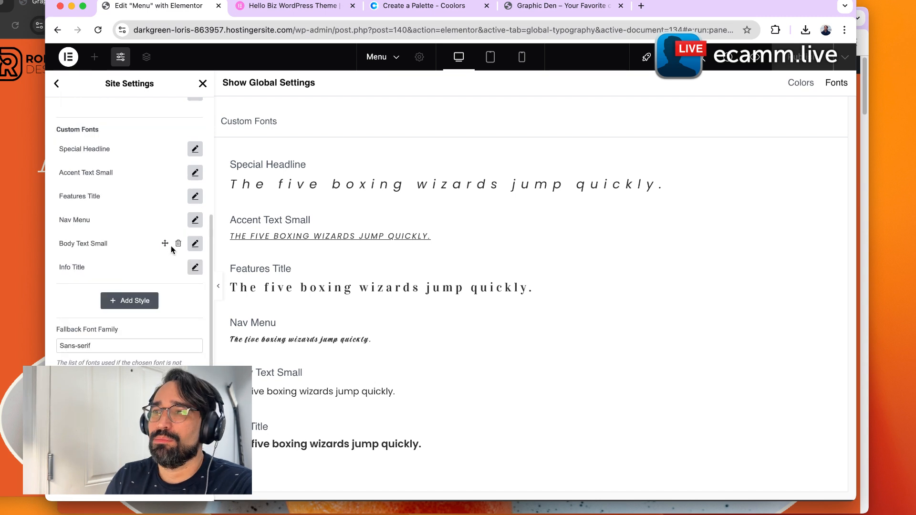
Search for and set the Nav Menu font family to Poppins.
{"action": "left_click", "coordinate": [195, 220]}
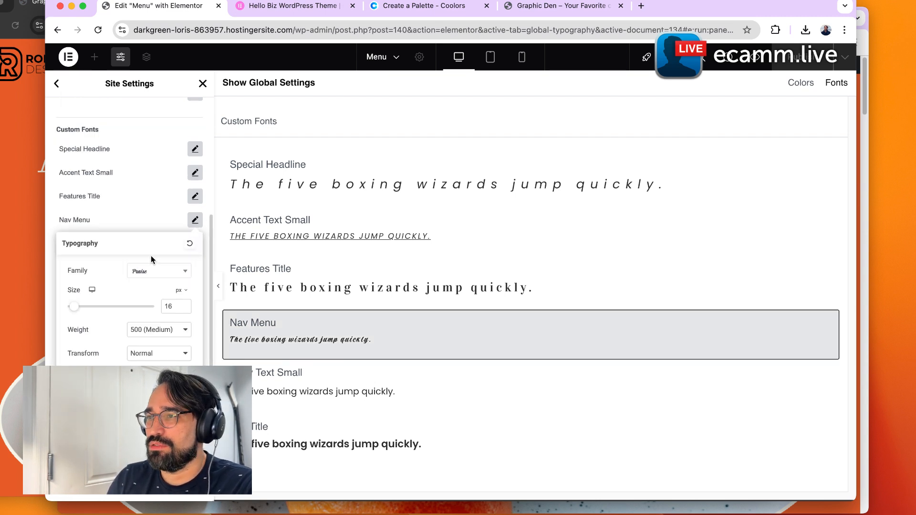
{"action": "left_click", "coordinate": [187, 275]}
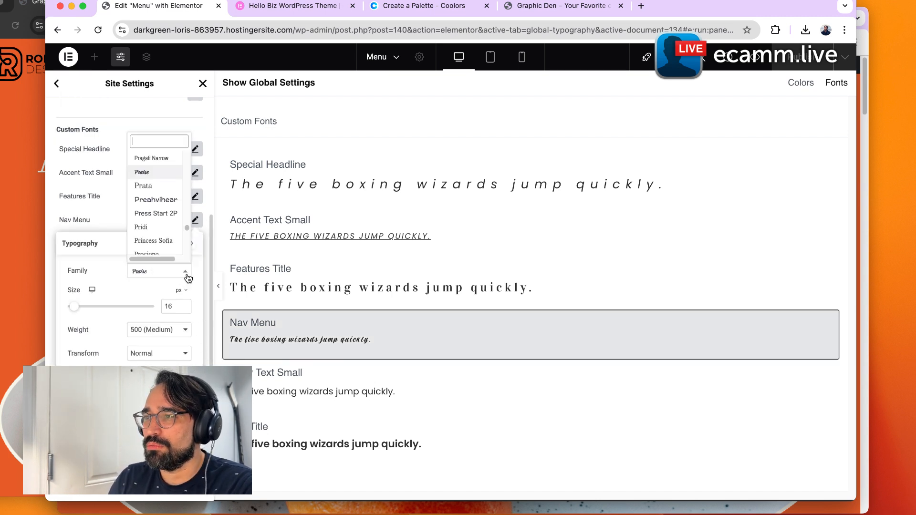
{"action": "type", "text": "po"}
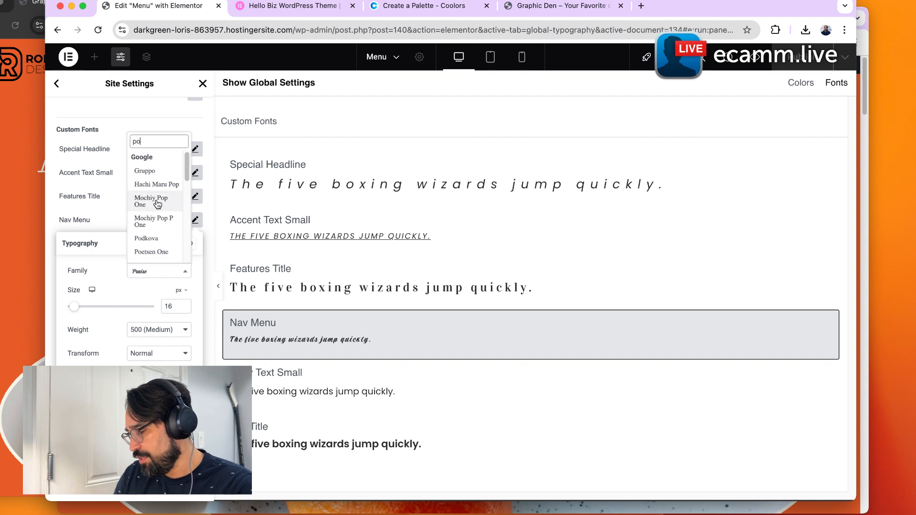
{"action": "type", "text": "pp"}
{"action": "left_click", "coordinate": [160, 256]}
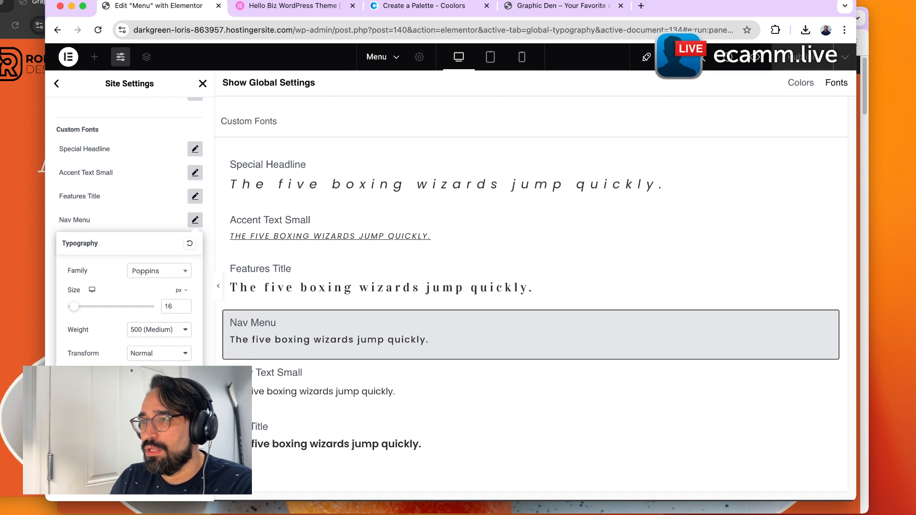
Set the Nav Menu font size to 24 px and preview it on the live home page.
{"action": "double_click", "coordinate": [167, 305]}
{"action": "type", "text": "24"}
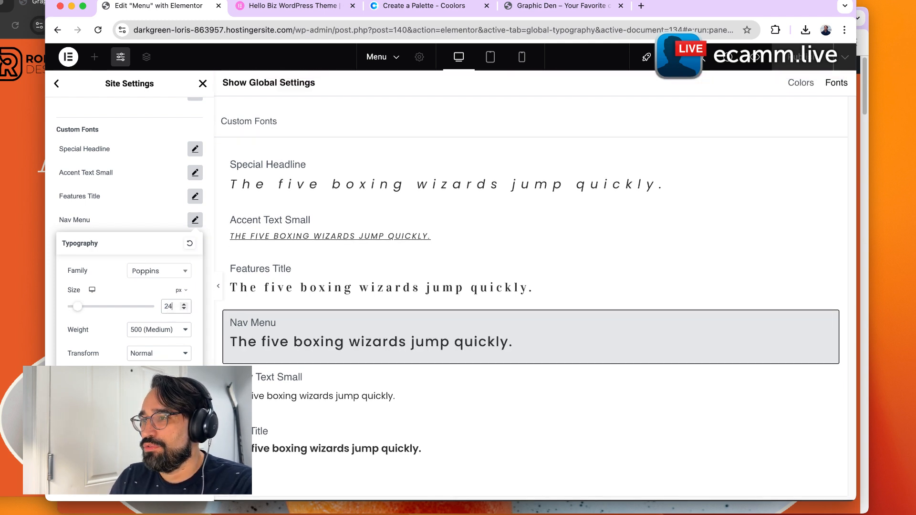
{"action": "left_click", "coordinate": [195, 220]}
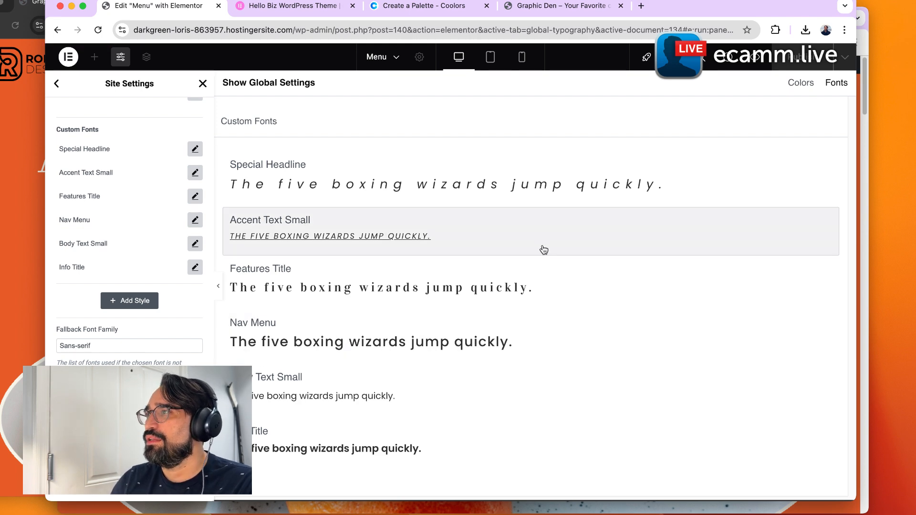
{"action": "left_click", "coordinate": [549, 5]}
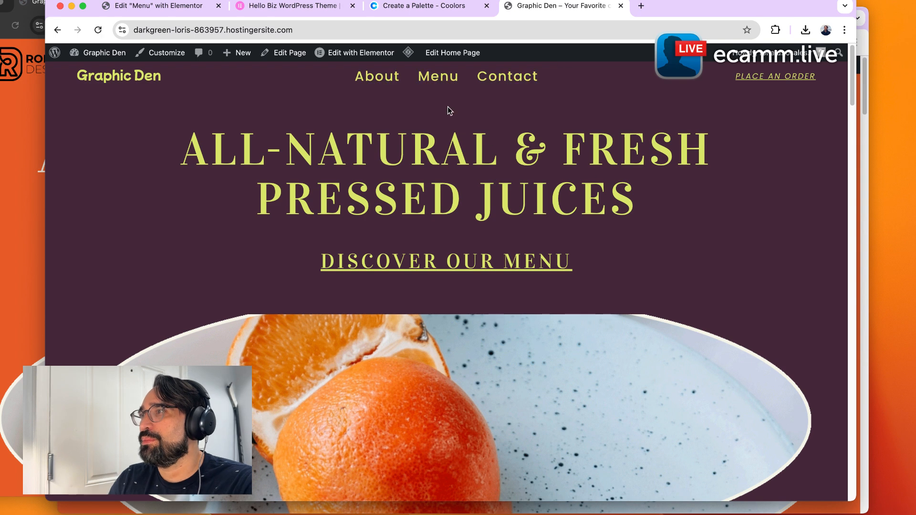
{"action": "left_click", "coordinate": [142, 14]}
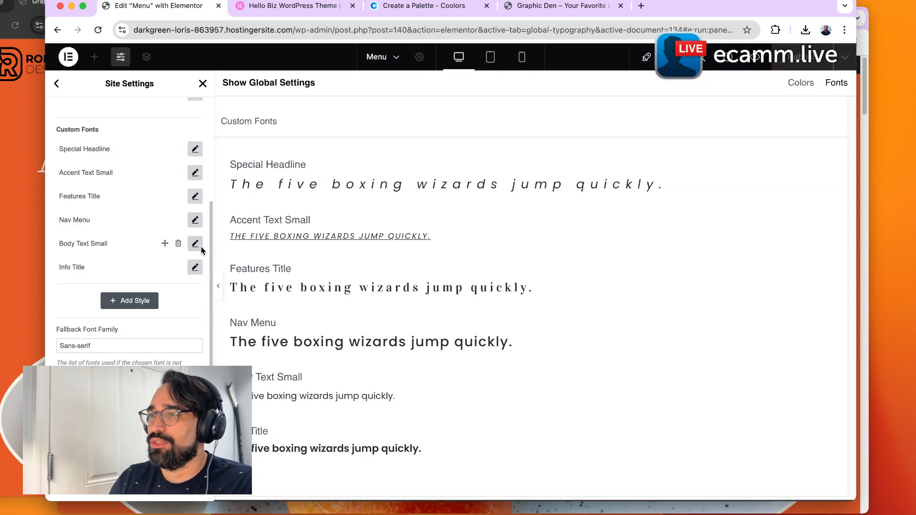
Set the Nav Menu font size to 16 px.
{"action": "left_click", "coordinate": [191, 218]}
{"action": "double_click", "coordinate": [167, 308]}
{"action": "type", "text": "16"}
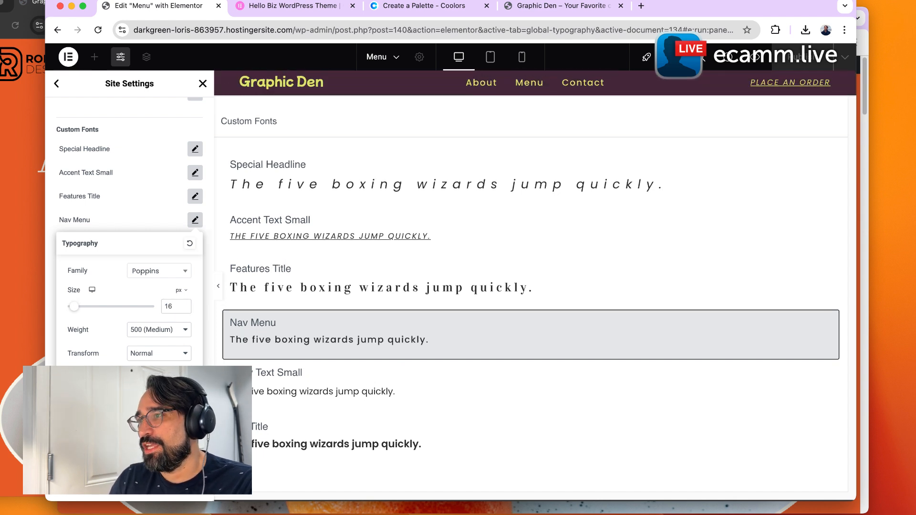
{"action": "left_click", "coordinate": [179, 487]}
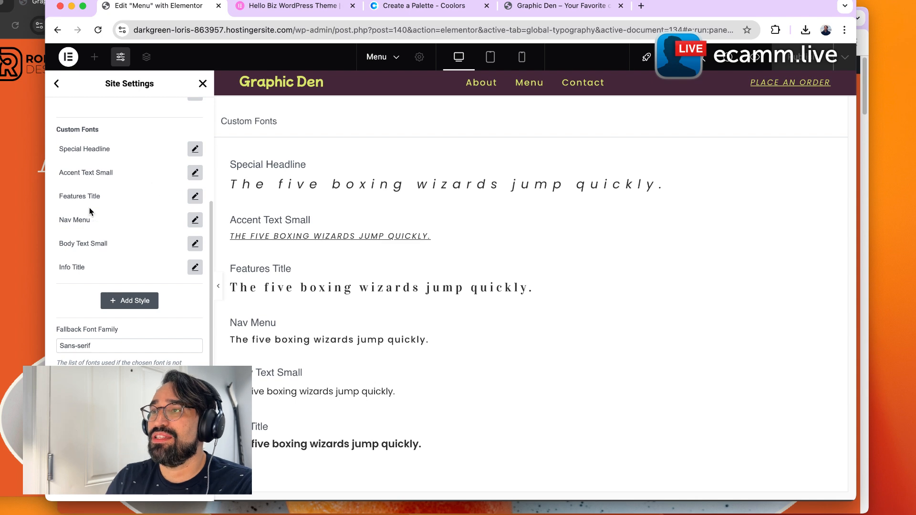
{"action": "scroll", "coordinate": [174, 196], "scroll_direction": "up", "scroll_amount": 5}
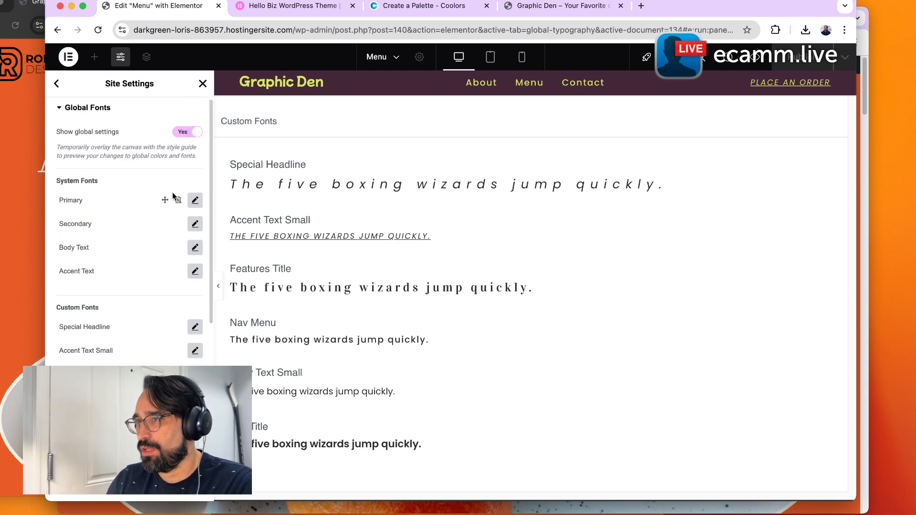
Close Site Settings and exit the Elementor editor to the WordPress dashboard.
{"action": "left_click", "coordinate": [58, 84]}
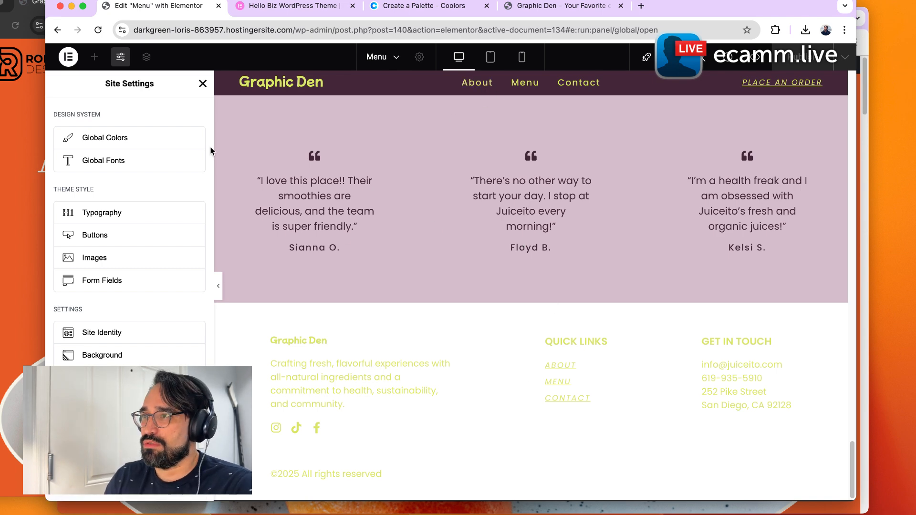
{"action": "left_click", "coordinate": [203, 85]}
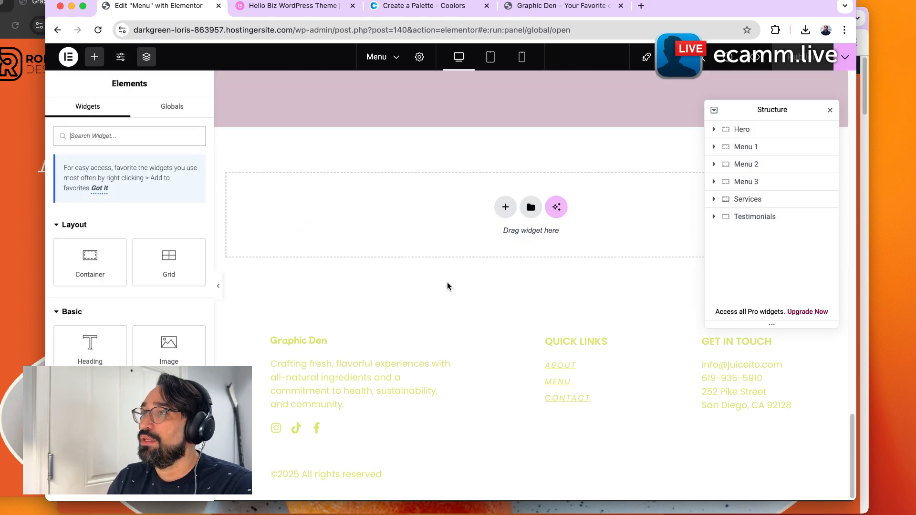
{"action": "left_click", "coordinate": [68, 56]}
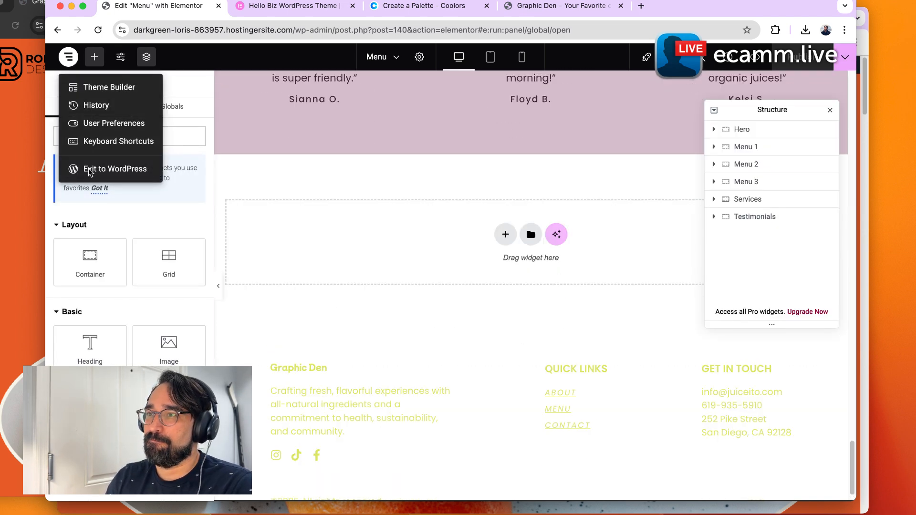
{"action": "left_click", "coordinate": [119, 169]}
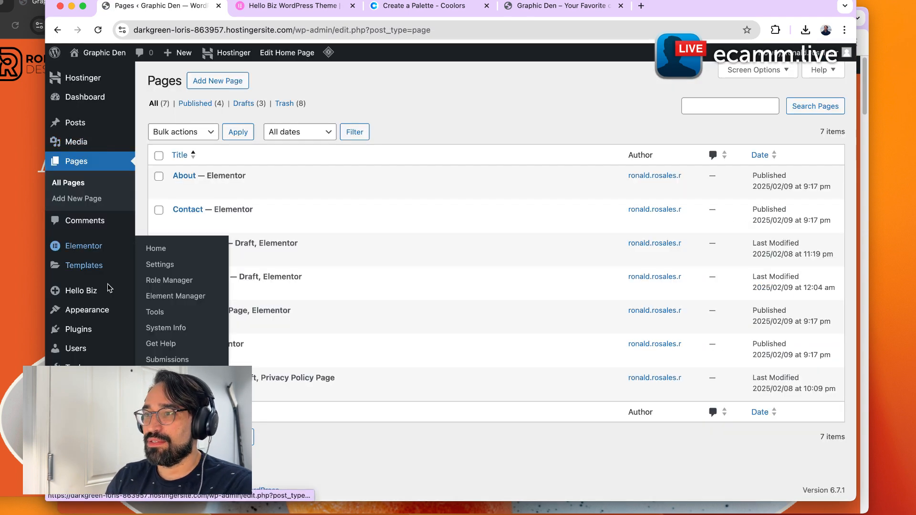
Go through the Hello Biz setup wizard to its home and open the site header in Elementor.
{"action": "mouse_move", "coordinate": [141, 299]}
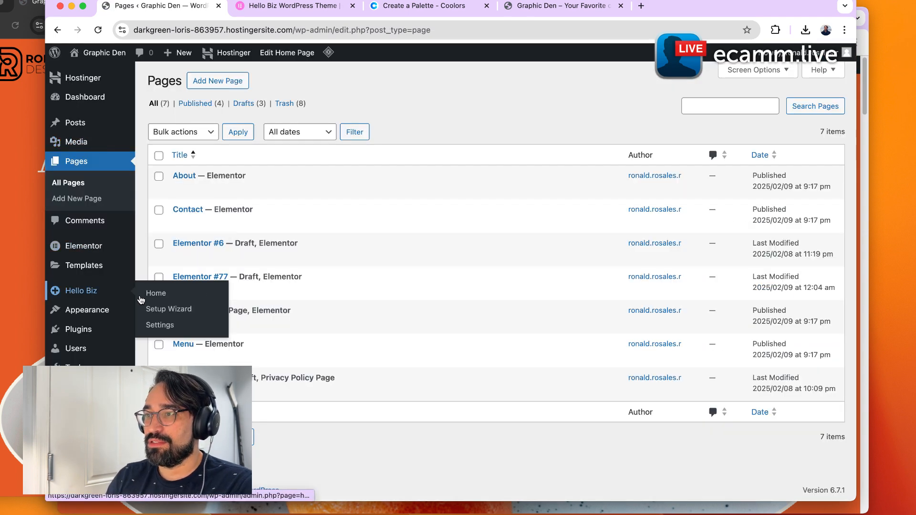
{"action": "left_click", "coordinate": [188, 307]}
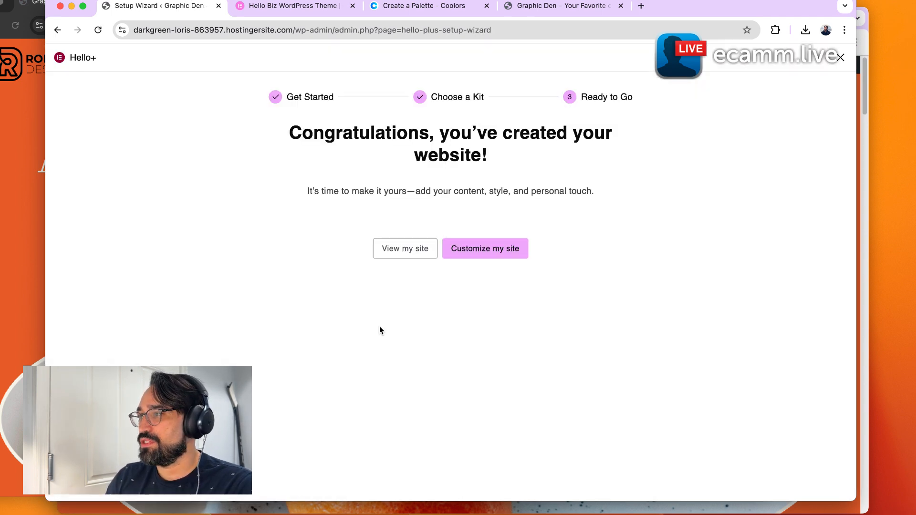
{"action": "left_click", "coordinate": [475, 253]}
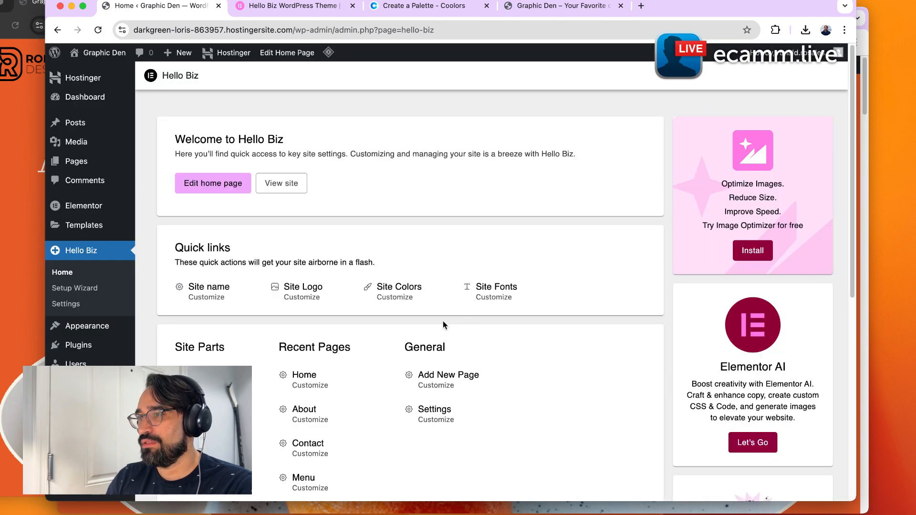
{"action": "left_click", "coordinate": [200, 377]}
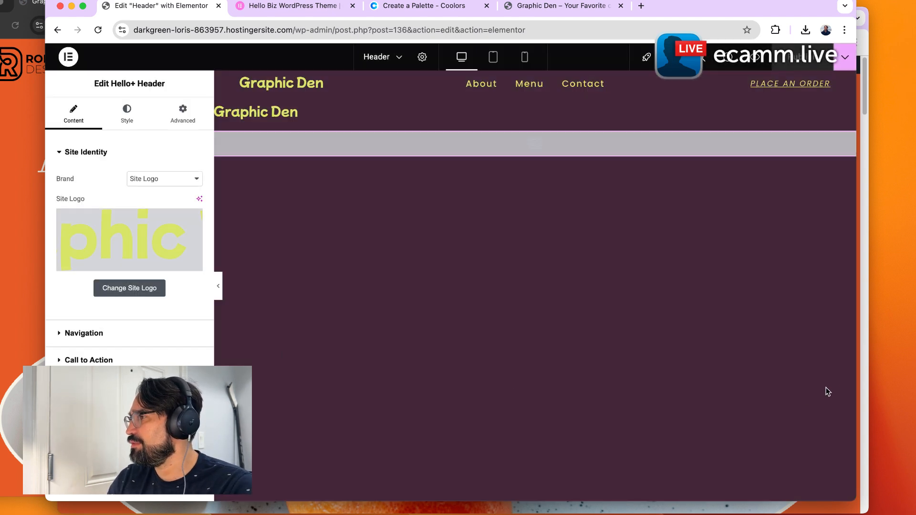
Center-align the header logo in the header's style settings.
{"action": "left_click_drag", "start_coordinate": [859, 379], "coordinate": [915, 380]}
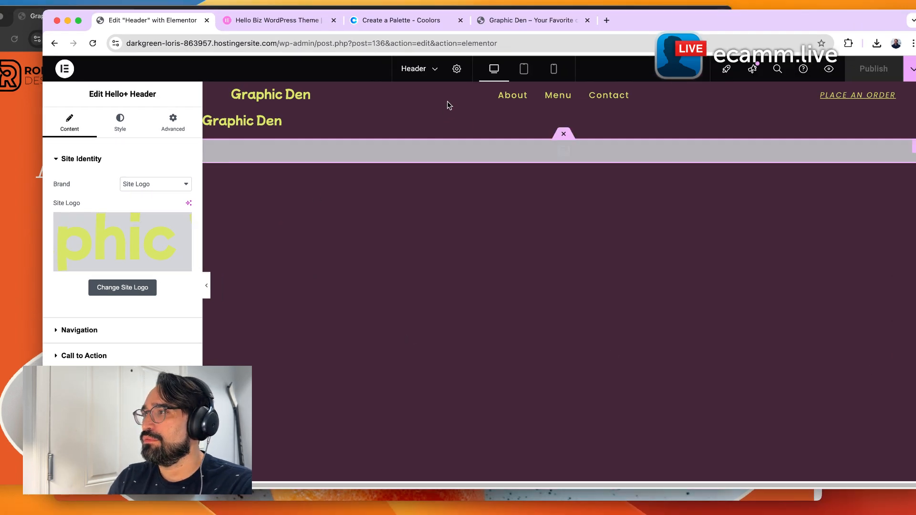
{"action": "left_click", "coordinate": [121, 121]}
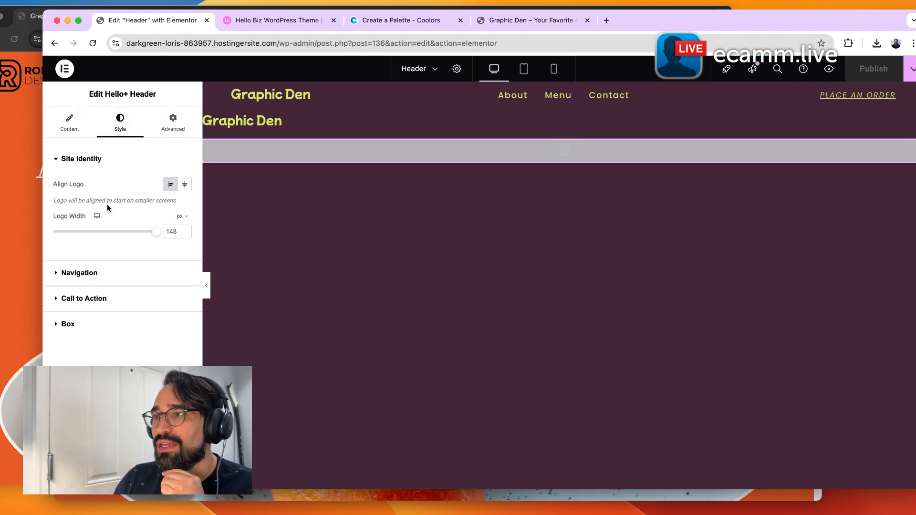
{"action": "left_click", "coordinate": [185, 184]}
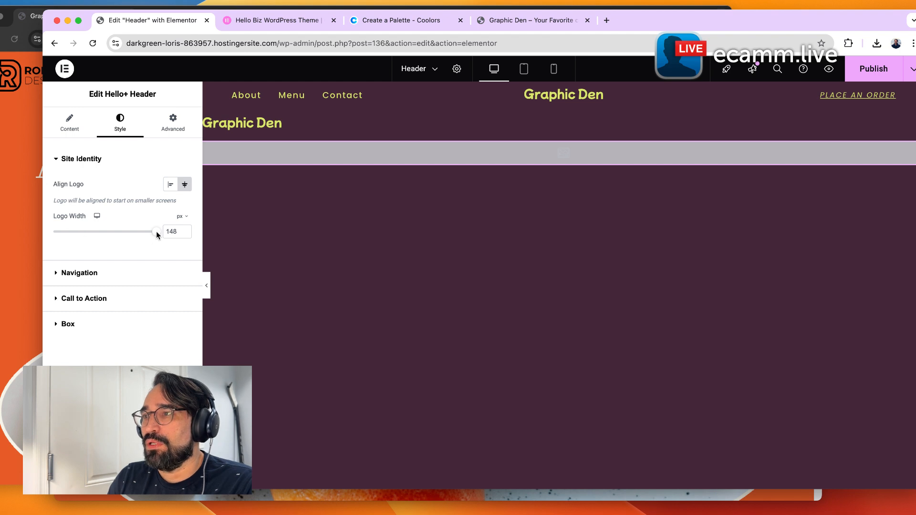
{"action": "mouse_move", "coordinate": [158, 238]}
{"action": "left_mouse_down"}
{"action": "mouse_move", "coordinate": [143, 235]}
{"action": "mouse_move", "coordinate": [161, 237]}
{"action": "left_mouse_up"}
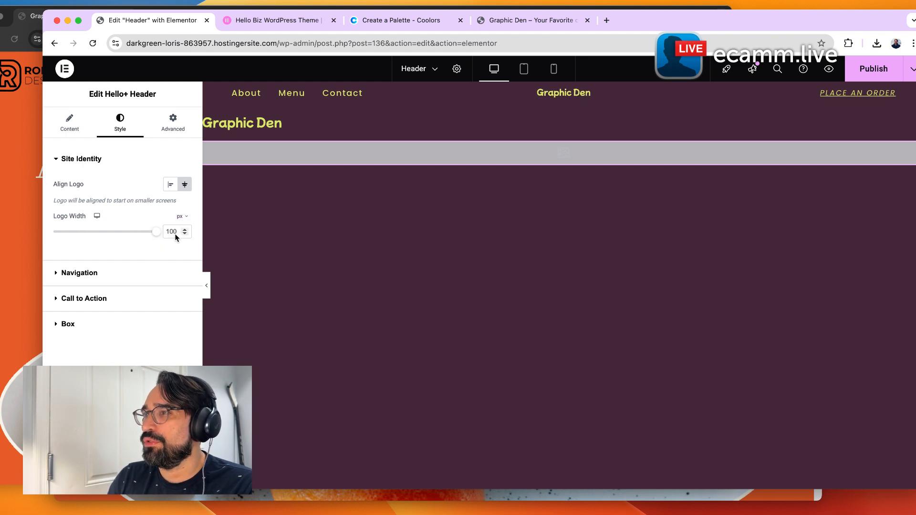
{"action": "type", "text": "148"}
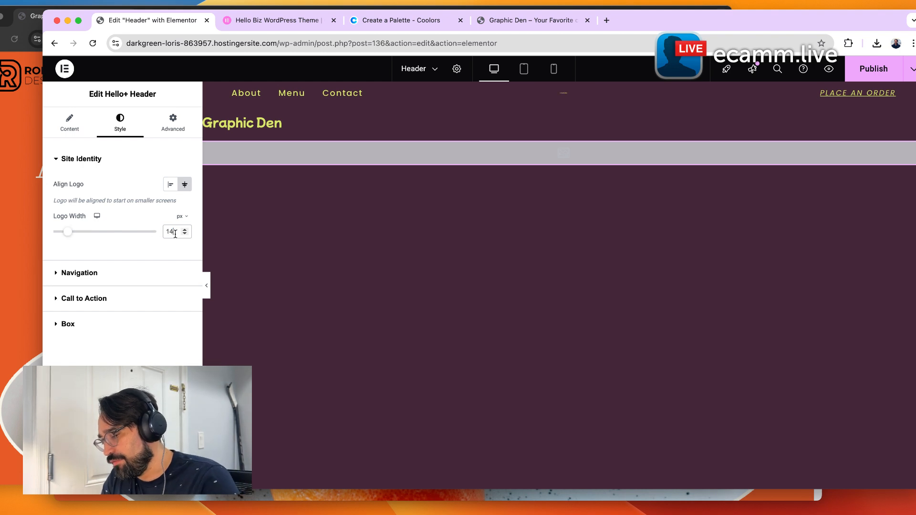
{"action": "left_click", "coordinate": [180, 219]}
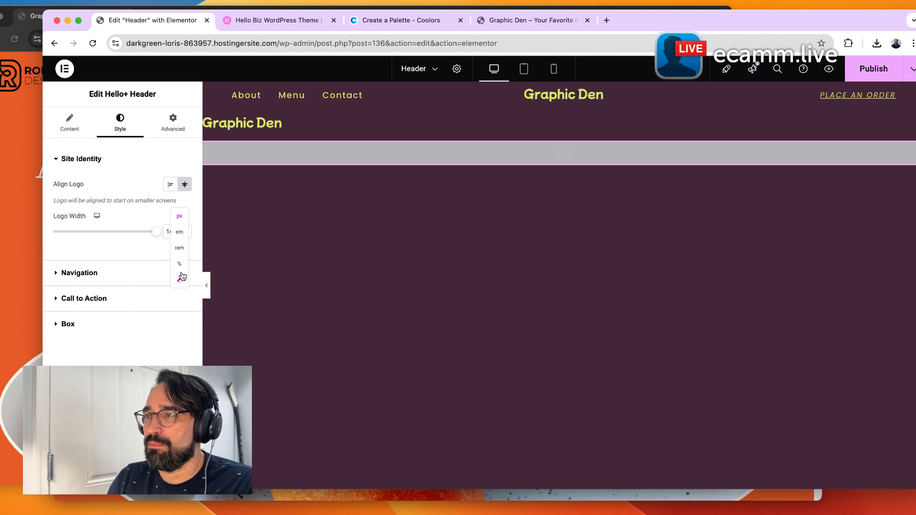
{"action": "left_click", "coordinate": [145, 345]}
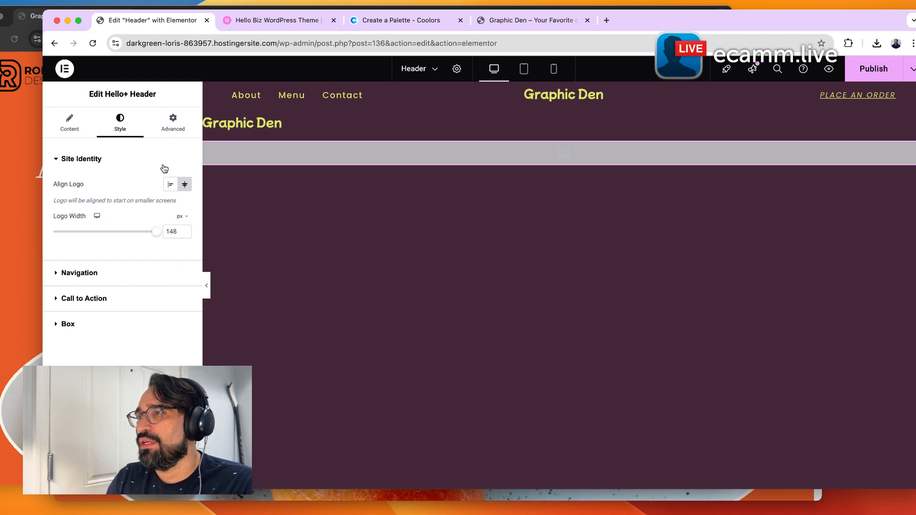
Examine the header navigation's typography global font and its custom typography settings.
{"action": "left_click", "coordinate": [100, 279]}
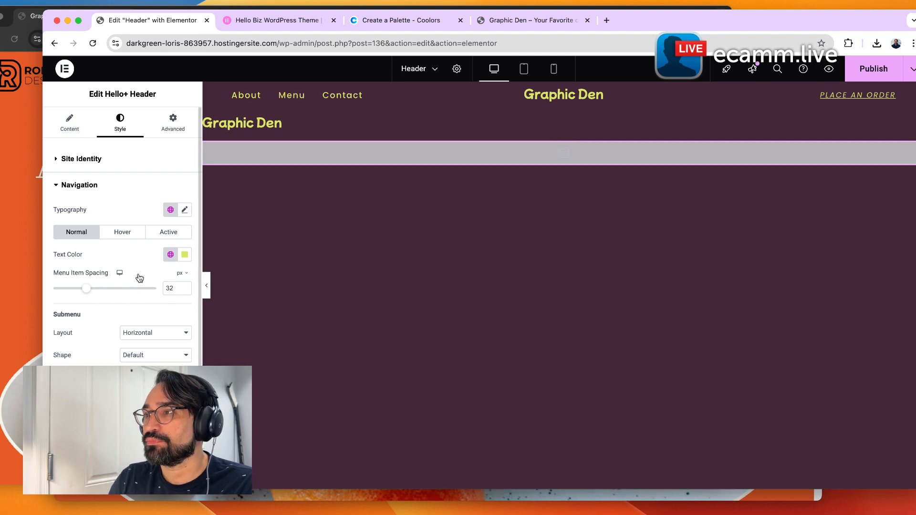
{"action": "left_click", "coordinate": [171, 211]}
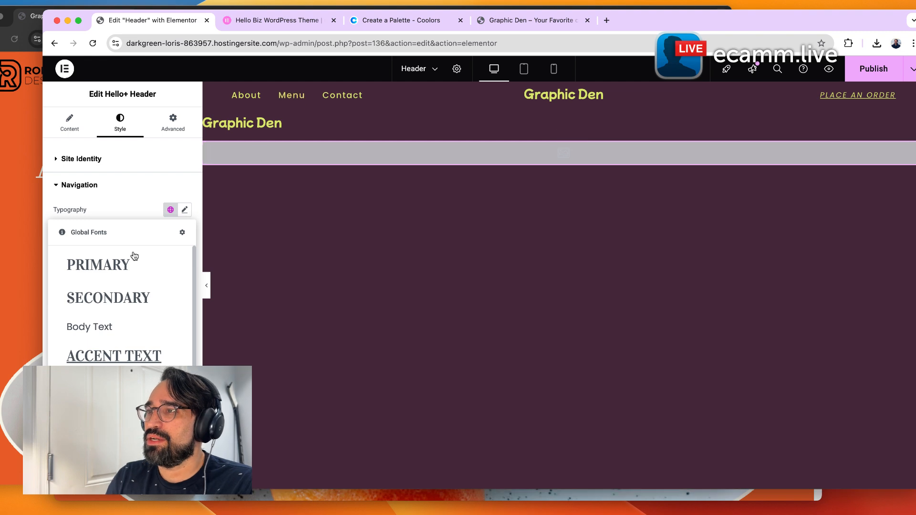
{"action": "left_click", "coordinate": [141, 193]}
{"action": "left_click", "coordinate": [88, 193]}
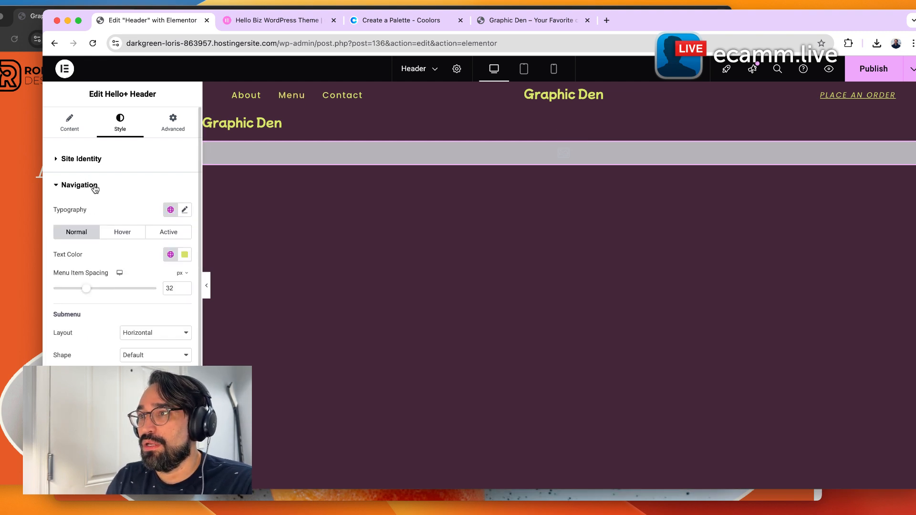
{"action": "left_click", "coordinate": [170, 209]}
{"action": "scroll", "coordinate": [114, 310], "scroll_direction": "down", "scroll_amount": 2}
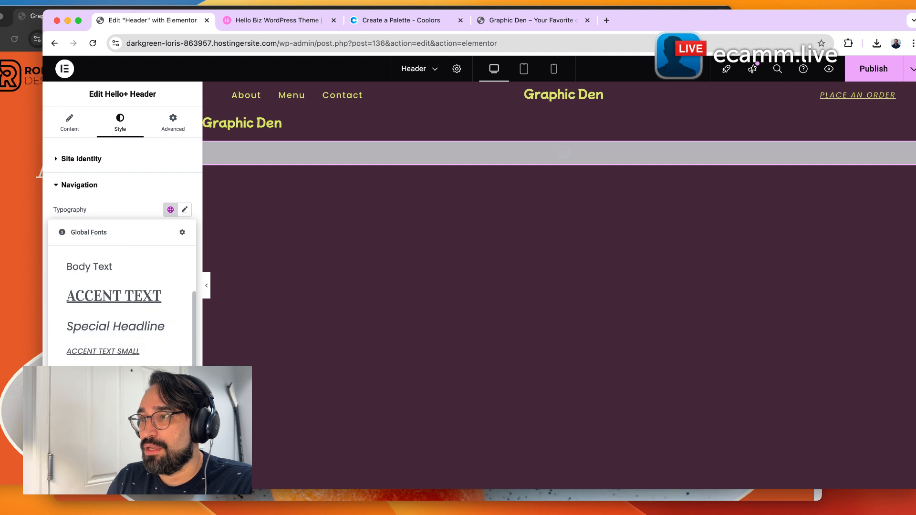
{"action": "left_click", "coordinate": [145, 193]}
{"action": "left_click", "coordinate": [92, 187]}
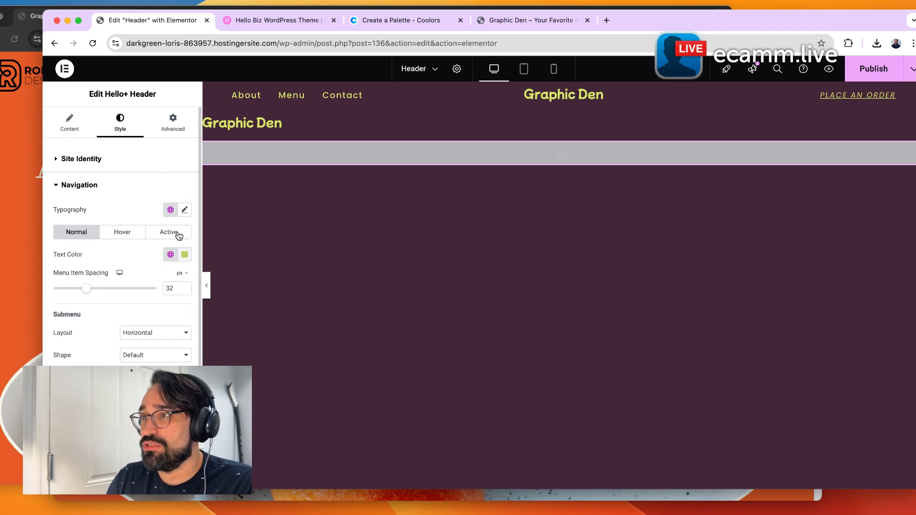
{"action": "left_click", "coordinate": [185, 210]}
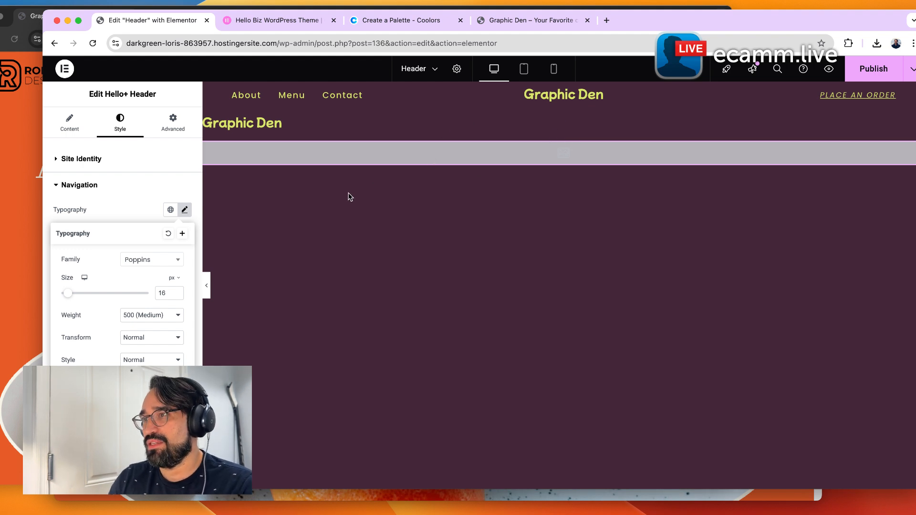
Assign the Nav Menu global font to the header navigation typography.
{"action": "left_click", "coordinate": [176, 185]}
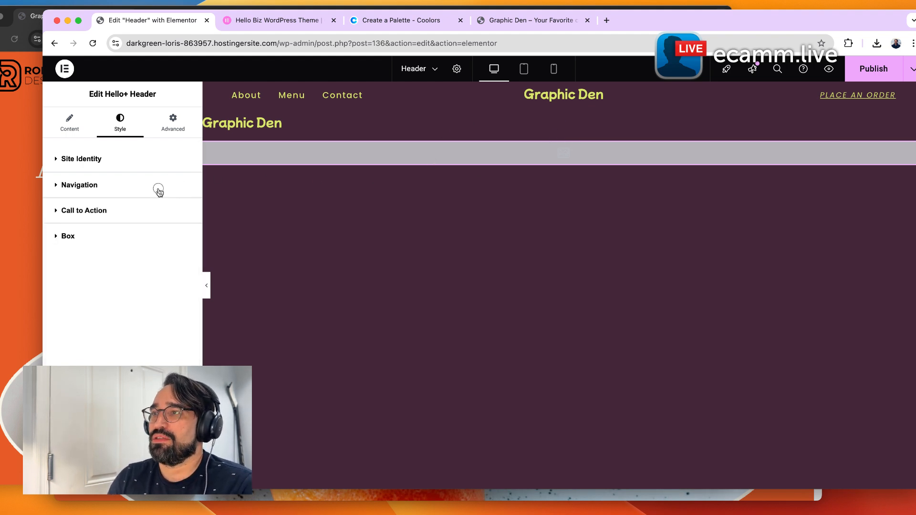
{"action": "left_click", "coordinate": [159, 190]}
{"action": "left_click", "coordinate": [170, 210]}
{"action": "scroll", "coordinate": [119, 334], "scroll_direction": "down", "scroll_amount": 2}
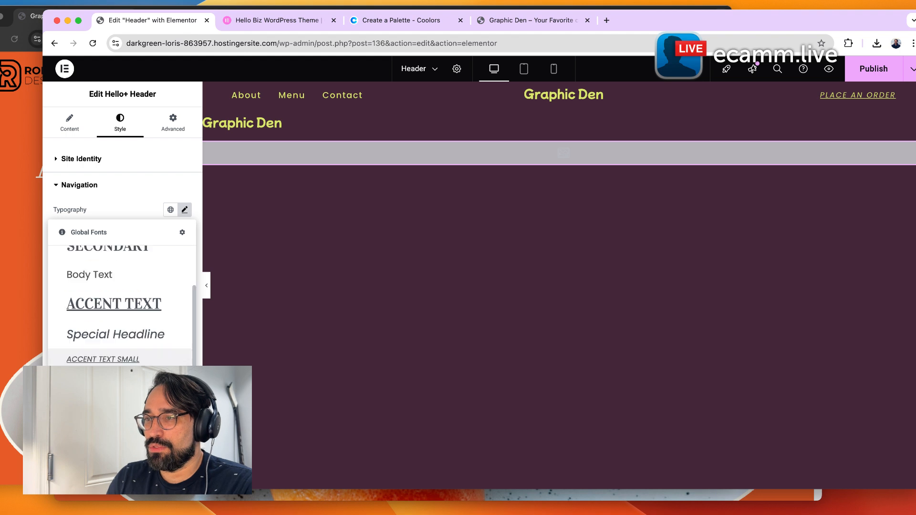
{"action": "scroll", "coordinate": [120, 353], "scroll_direction": "down", "scroll_amount": 1}
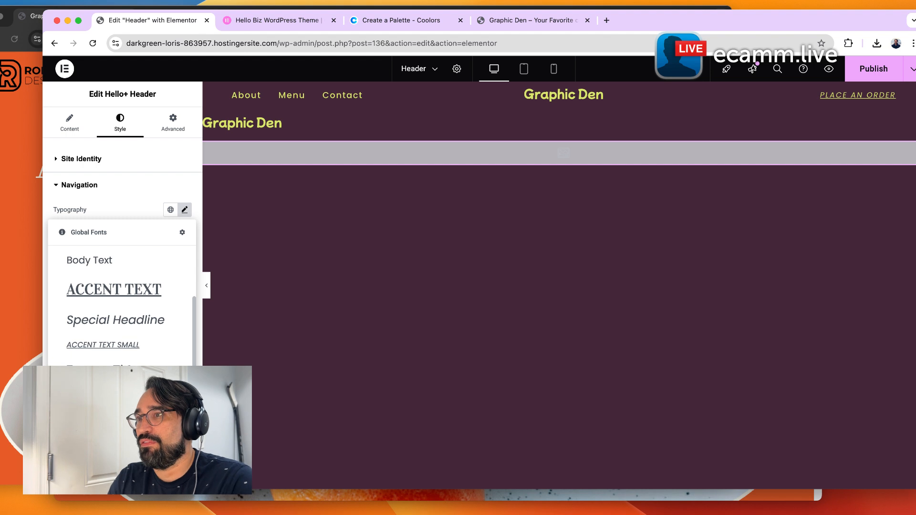
{"action": "left_click", "coordinate": [108, 395]}
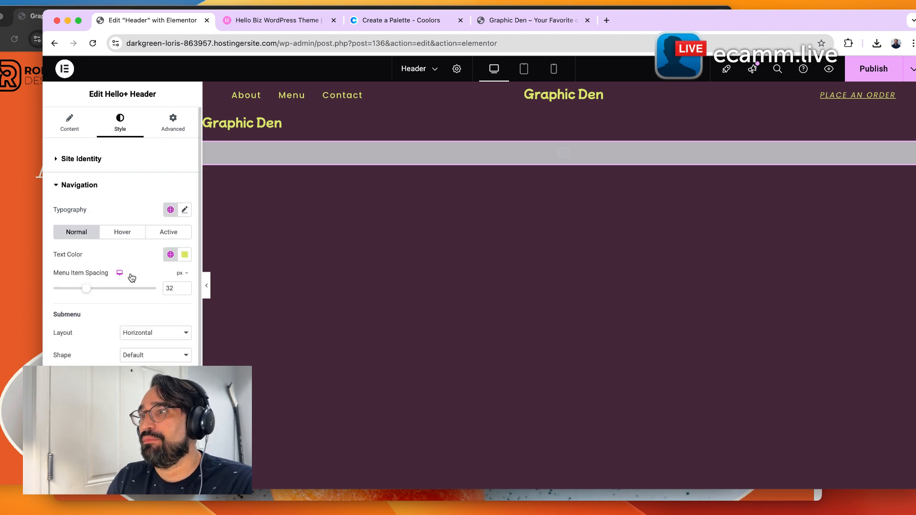
Review the navigation submenu and responsive menu options in the header style settings.
{"action": "scroll", "coordinate": [161, 319], "scroll_direction": "down", "scroll_amount": 2}
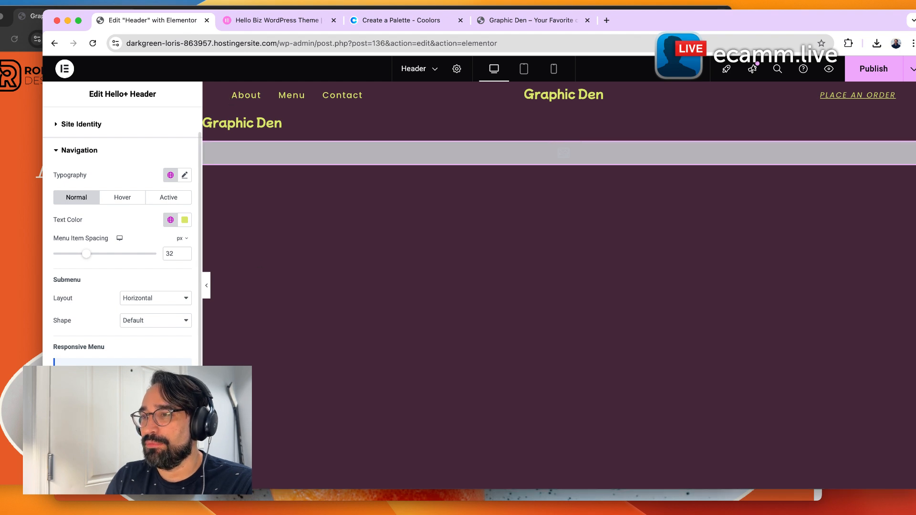
{"action": "left_click", "coordinate": [155, 322]}
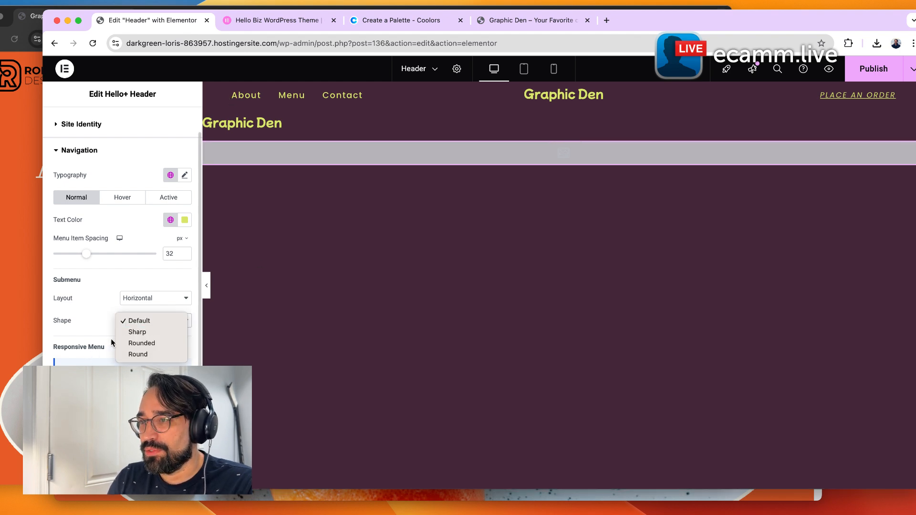
{"action": "left_click", "coordinate": [82, 315]}
{"action": "scroll", "coordinate": [81, 316], "scroll_direction": "down", "scroll_amount": 1}
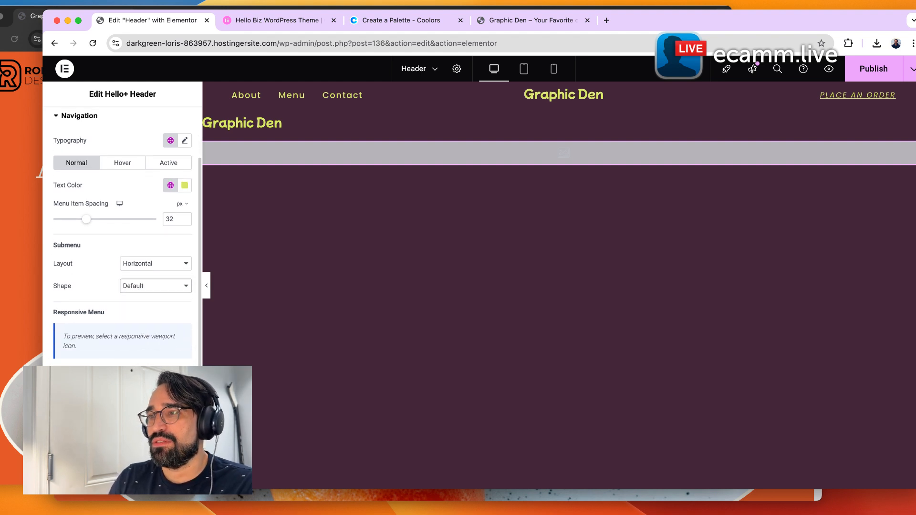
{"action": "scroll", "coordinate": [122, 239], "scroll_direction": "down", "scroll_amount": 1}
{"action": "scroll", "coordinate": [122, 238], "scroll_direction": "up", "scroll_amount": 2}
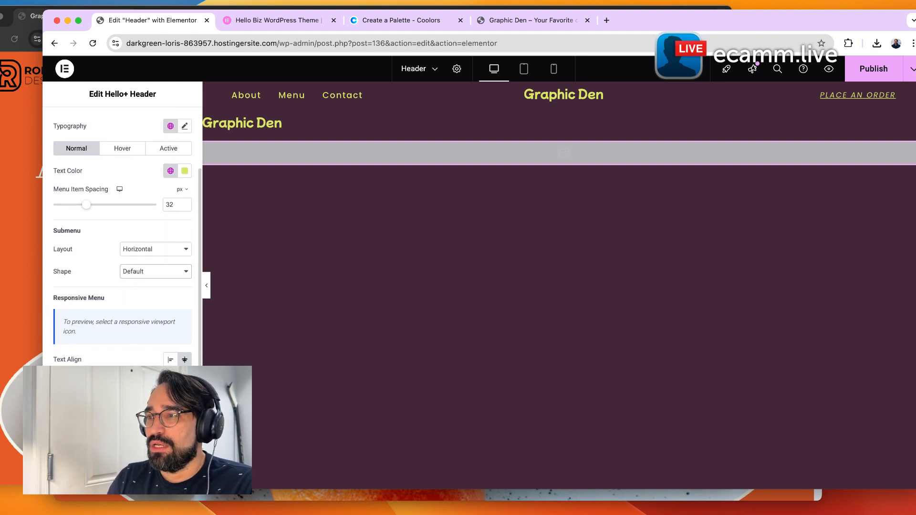
{"action": "scroll", "coordinate": [123, 238], "scroll_direction": "down", "scroll_amount": 2}
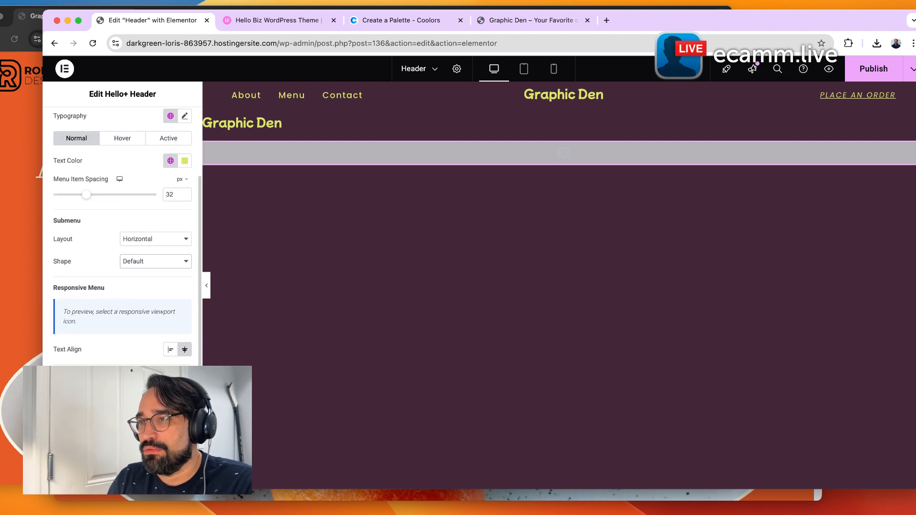
{"action": "scroll", "coordinate": [110, 325], "scroll_direction": "down", "scroll_amount": 1}
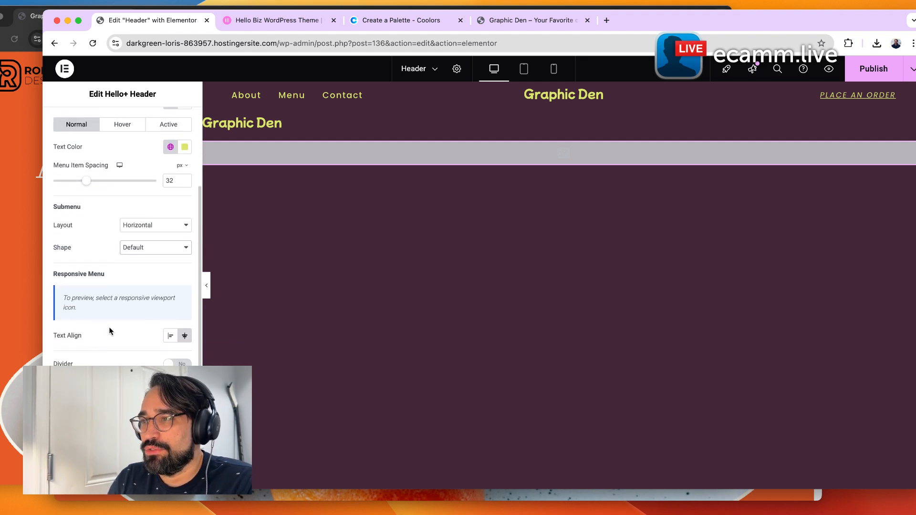
Set the responsive menu text alignment to Start in mobile view and open the mobile menu to preview it.
{"action": "left_click", "coordinate": [186, 336]}
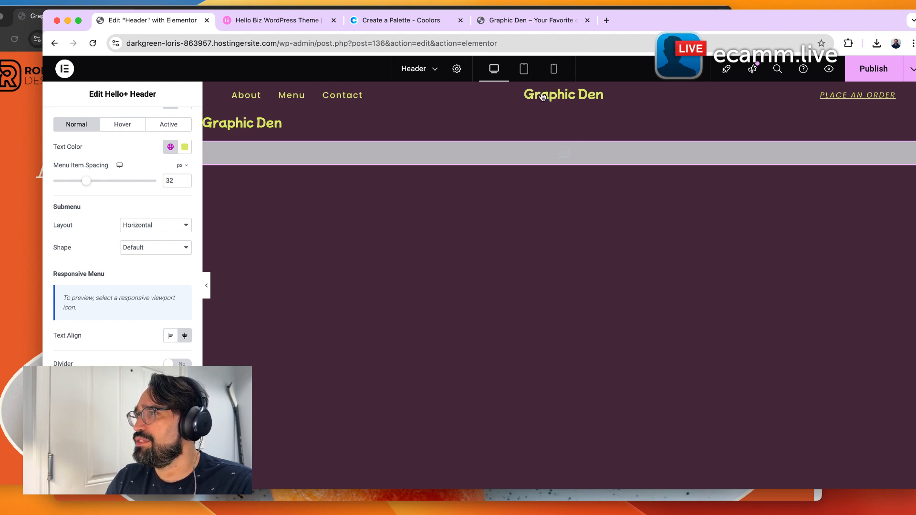
{"action": "left_click", "coordinate": [554, 68]}
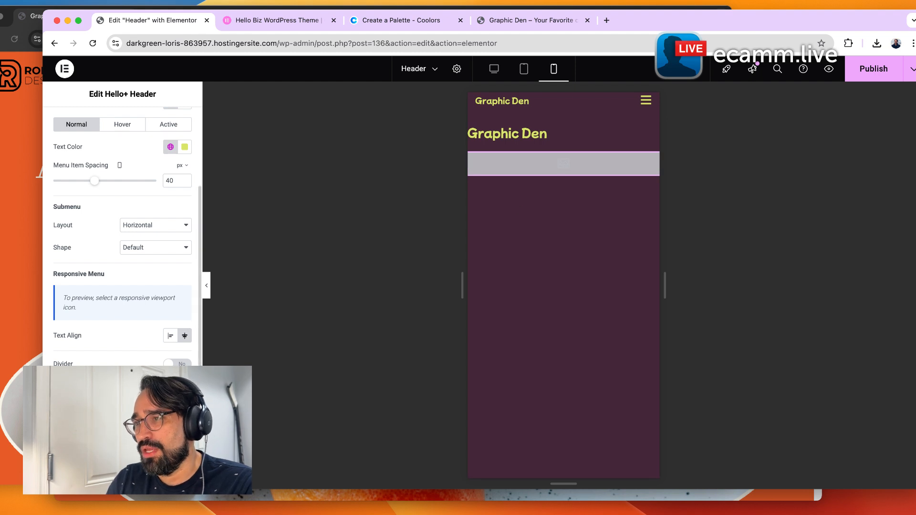
{"action": "left_click", "coordinate": [171, 340]}
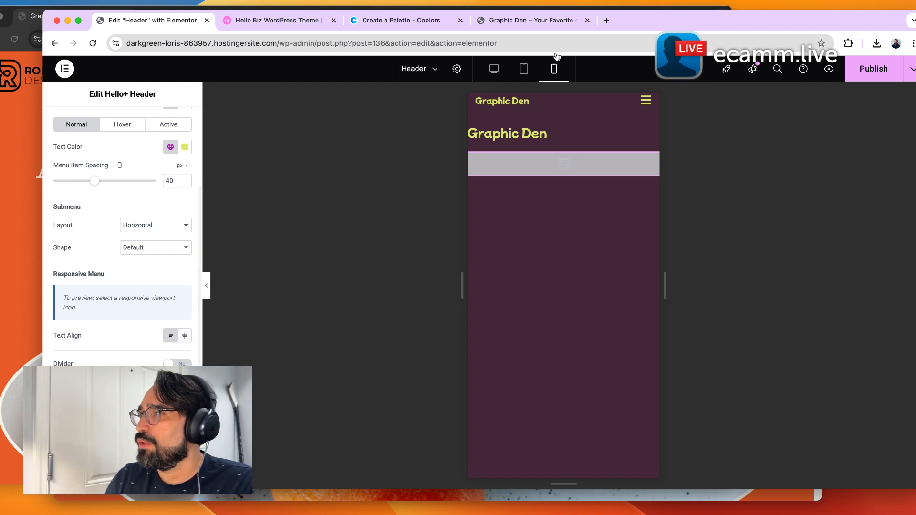
{"action": "left_click", "coordinate": [648, 102]}
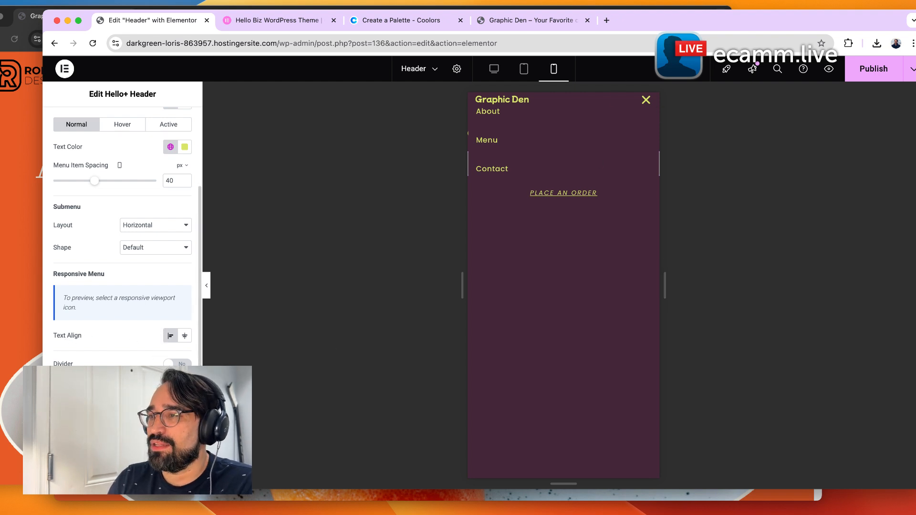
Set the responsive menu text alignment to Center and preview the open mobile menu.
{"action": "left_click", "coordinate": [183, 338]}
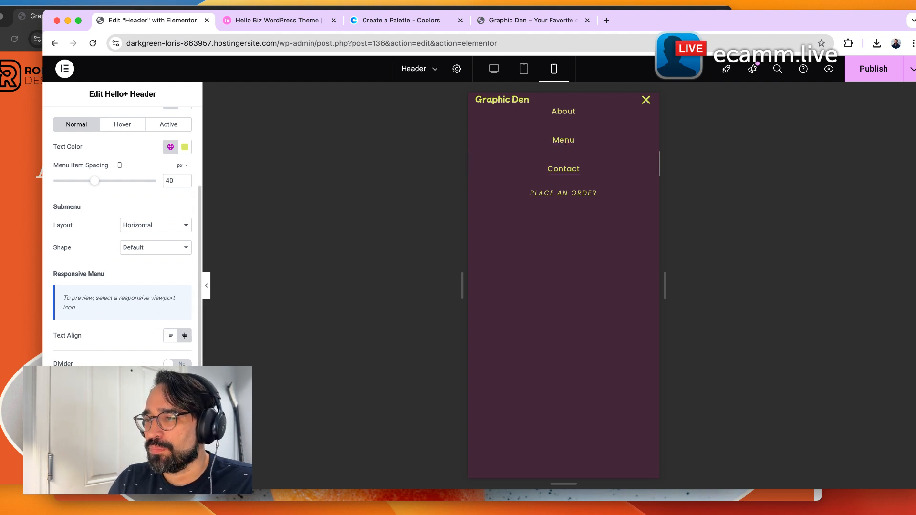
{"action": "left_click", "coordinate": [177, 365]}
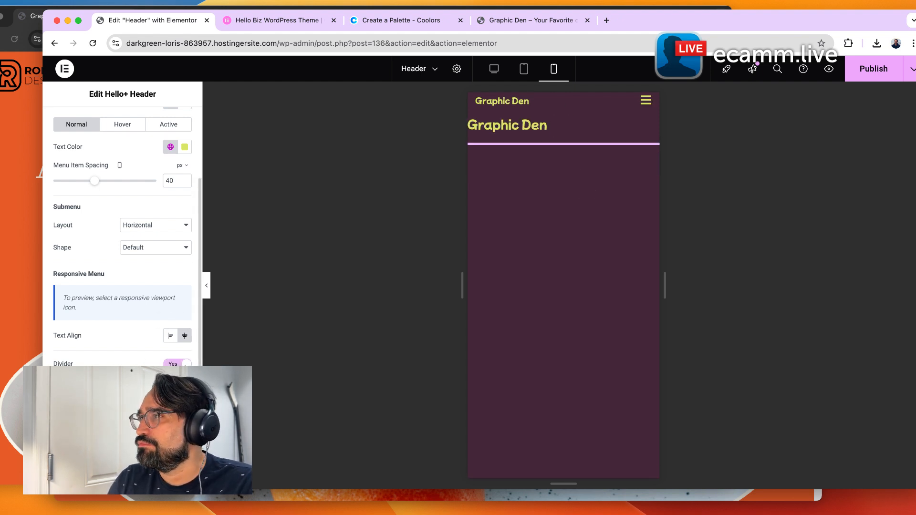
{"action": "left_click", "coordinate": [645, 104]}
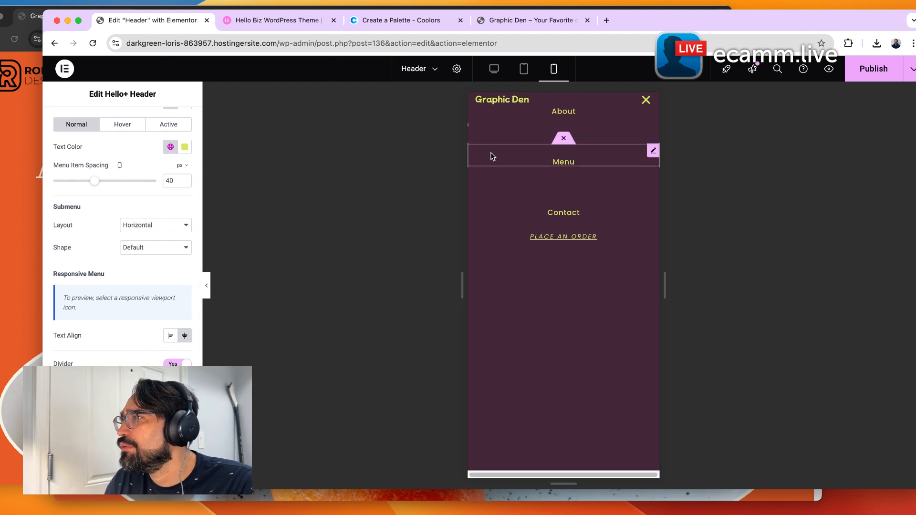
Toggle the responsive menu divider on and off, previewing the mobile menu each time.
{"action": "left_click", "coordinate": [175, 363]}
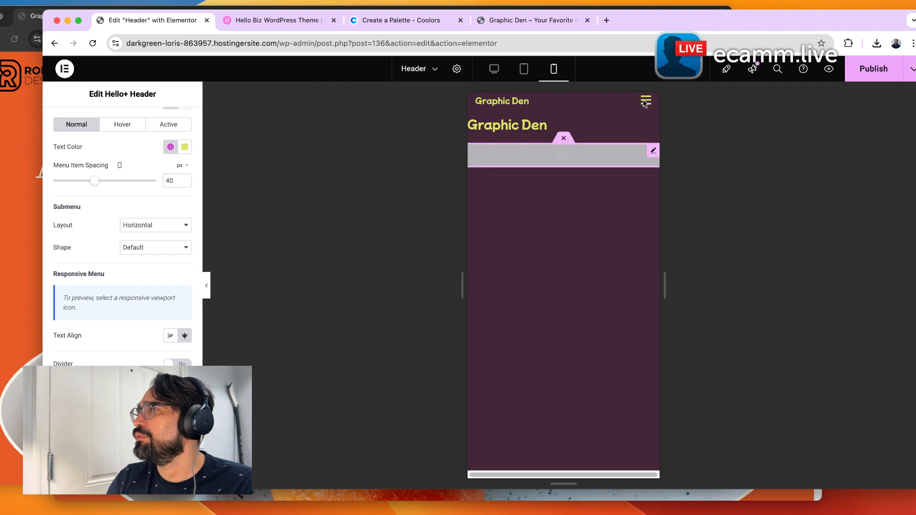
{"action": "left_click", "coordinate": [645, 102]}
{"action": "left_click", "coordinate": [645, 102]}
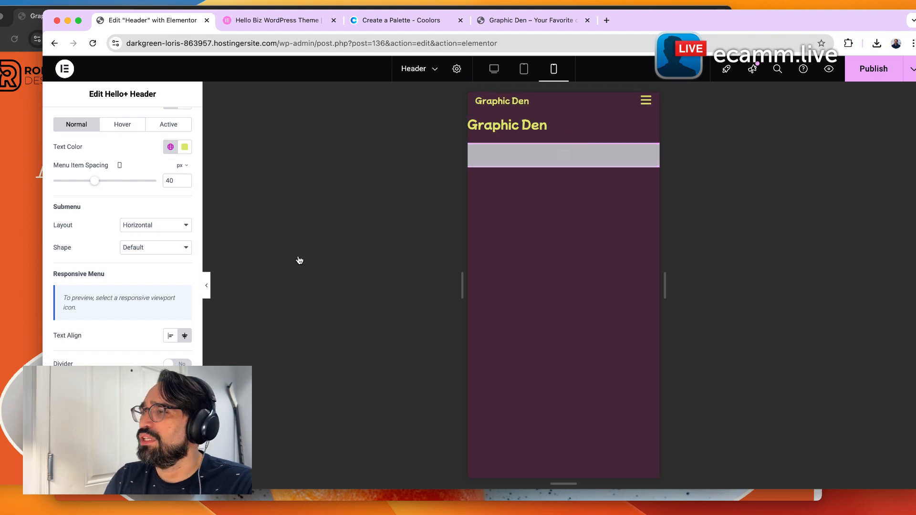
{"action": "scroll", "coordinate": [150, 366], "scroll_direction": "down", "scroll_amount": 1}
{"action": "scroll", "coordinate": [150, 366], "scroll_direction": "down", "scroll_amount": 1}
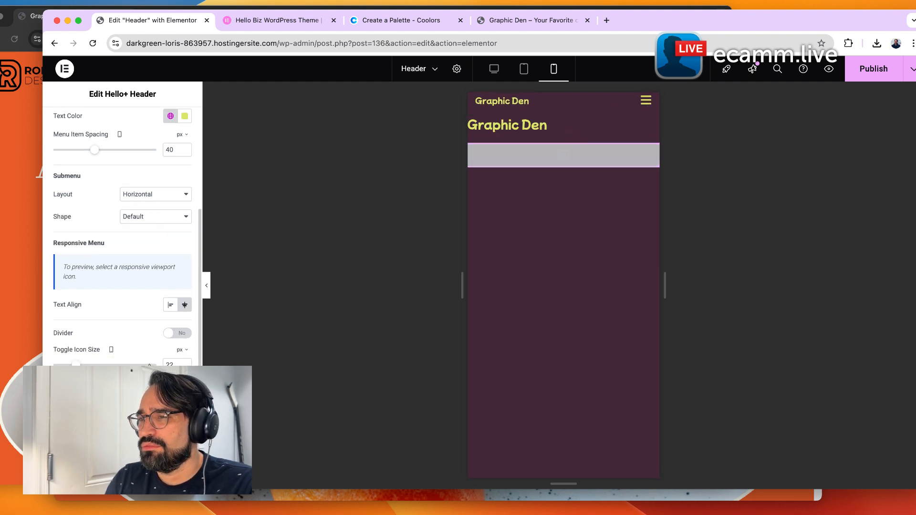
{"action": "left_click", "coordinate": [177, 333]}
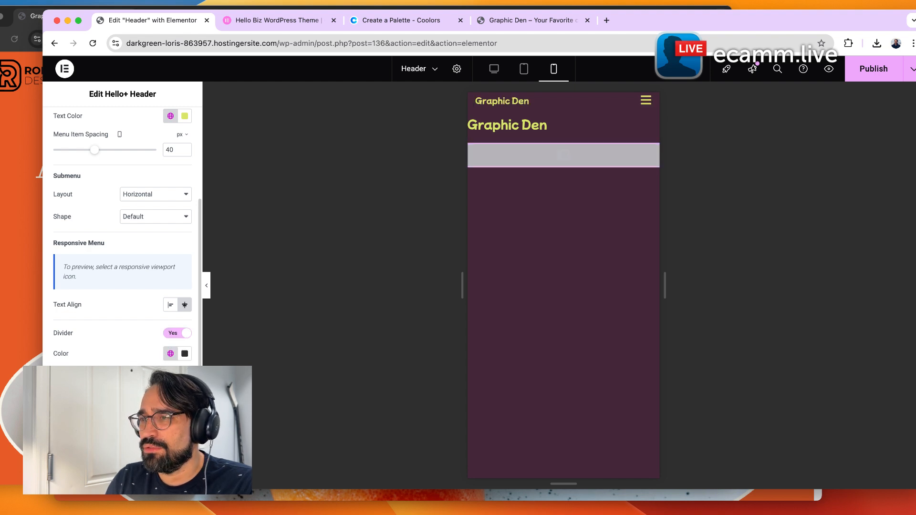
{"action": "scroll", "coordinate": [127, 241], "scroll_direction": "down", "scroll_amount": 3}
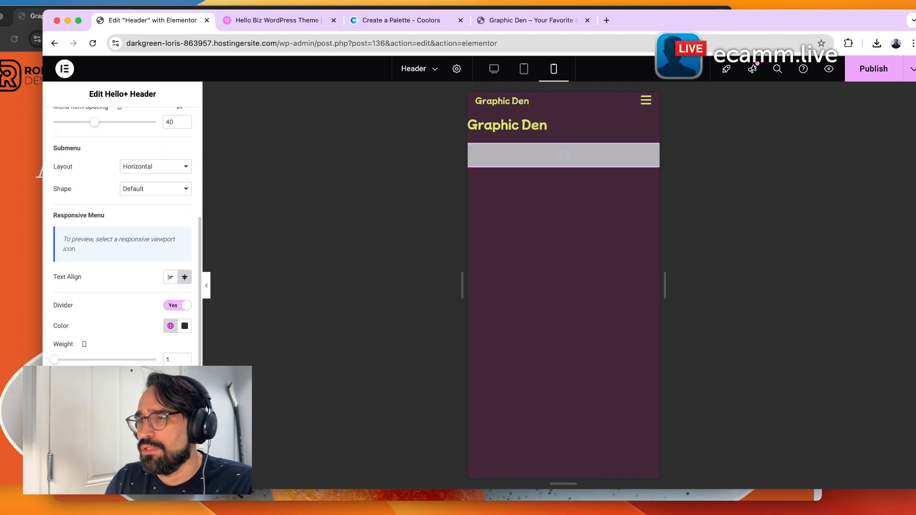
{"action": "left_click", "coordinate": [649, 105]}
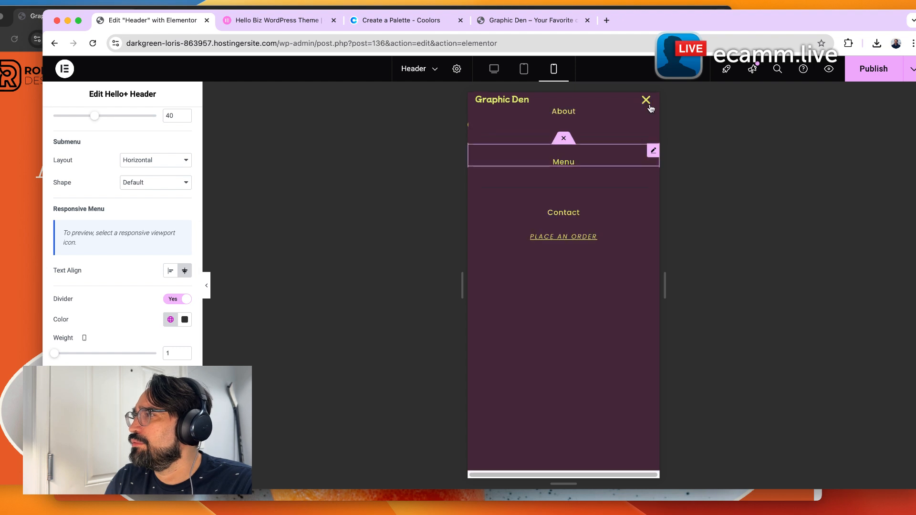
{"action": "left_click", "coordinate": [587, 219]}
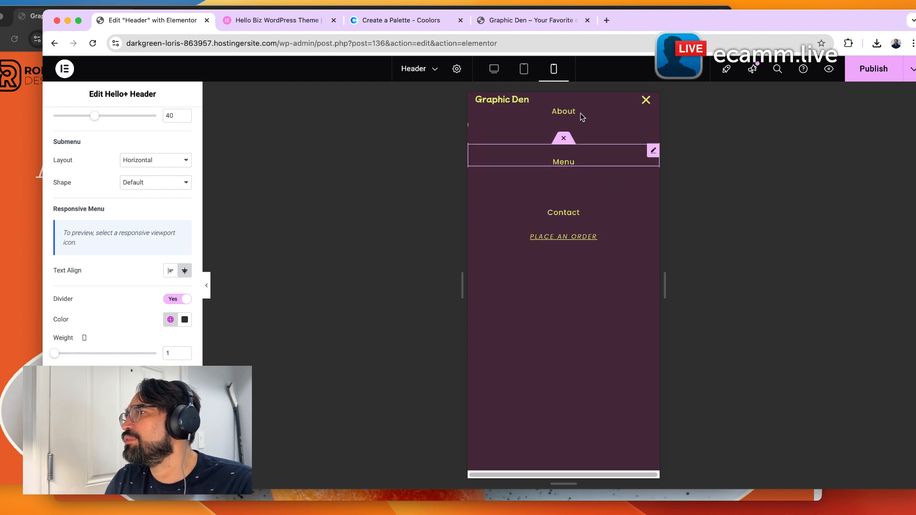
{"action": "left_click", "coordinate": [185, 300]}
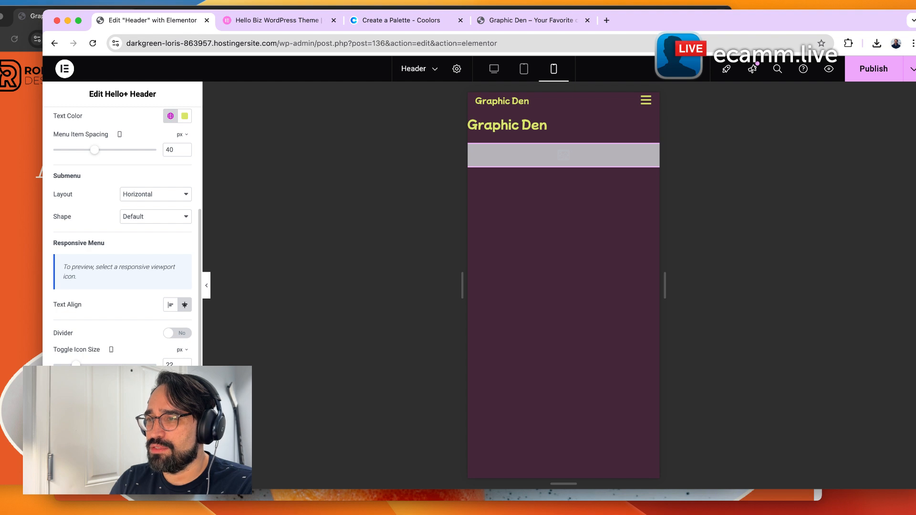
{"action": "left_click", "coordinate": [170, 408]}
{"action": "left_click", "coordinate": [170, 408]}
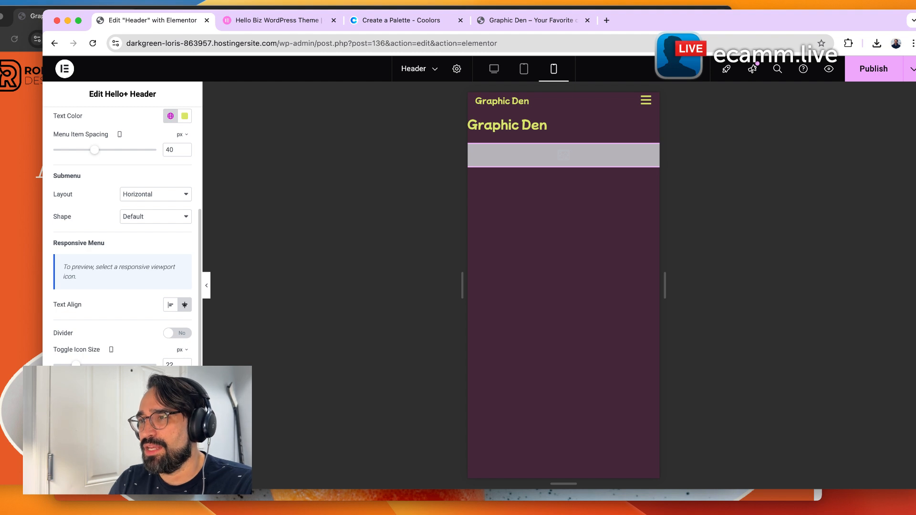
{"action": "scroll", "coordinate": [112, 363], "scroll_direction": "up", "scroll_amount": 3}
{"action": "scroll", "coordinate": [113, 362], "scroll_direction": "down", "scroll_amount": 3}
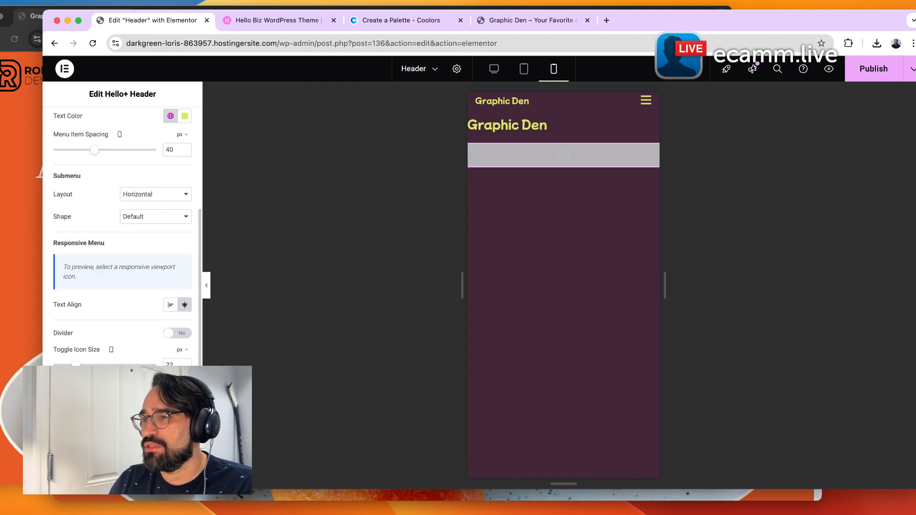
Open the Call to Action style settings, preview the mobile menu, and switch the preview back to desktop.
{"action": "left_click", "coordinate": [84, 431]}
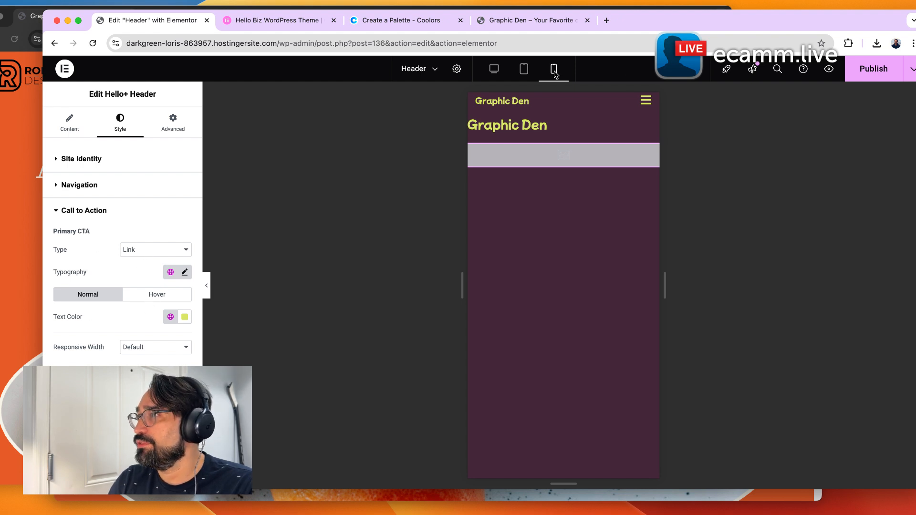
{"action": "left_click", "coordinate": [645, 101]}
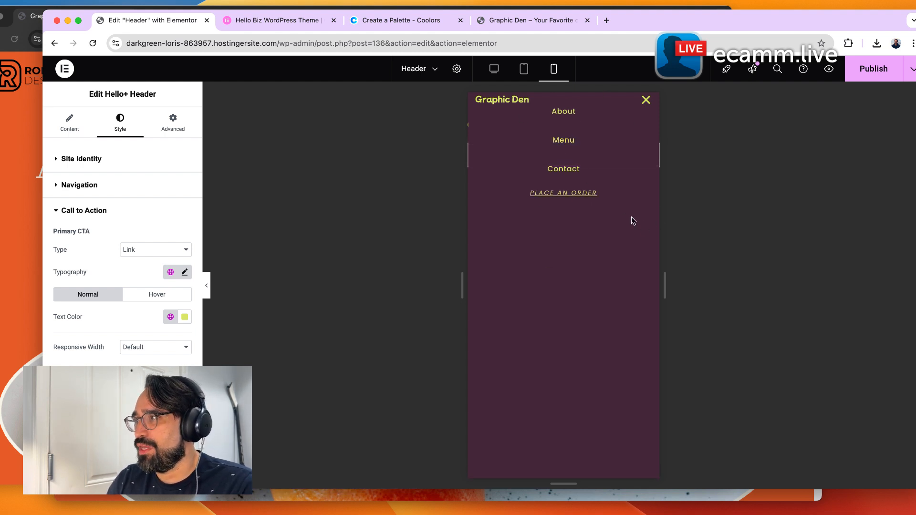
{"action": "left_click", "coordinate": [647, 100]}
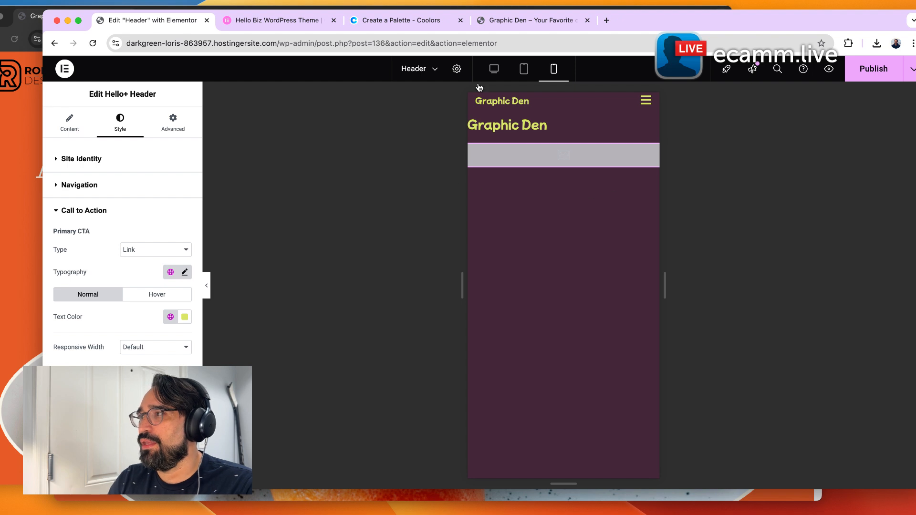
{"action": "left_click", "coordinate": [497, 69]}
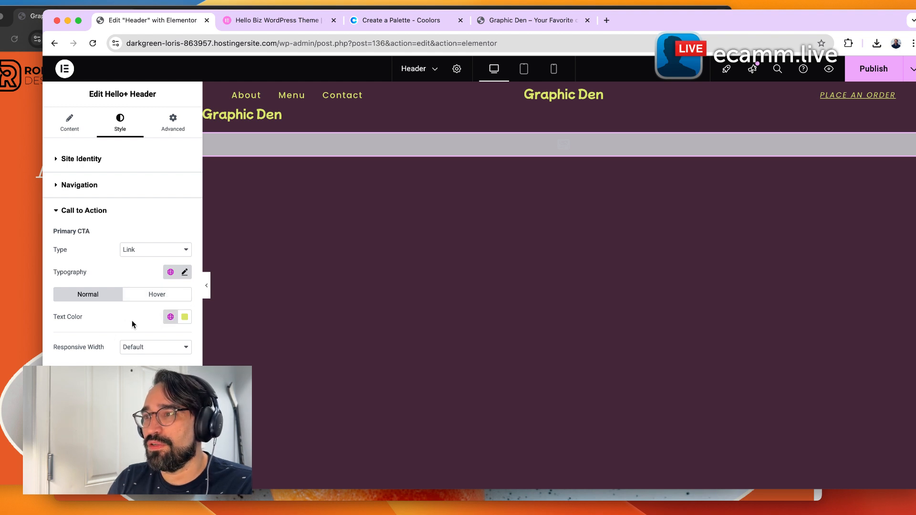
Make the primary CTA a Button with Secondary background, Primary text color and a global typography font.
{"action": "left_click", "coordinate": [141, 240]}
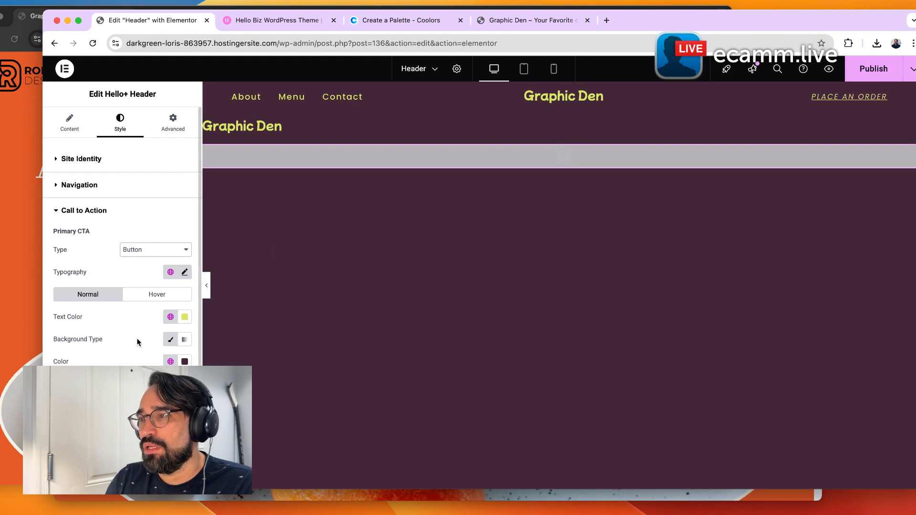
{"action": "left_click", "coordinate": [169, 362]}
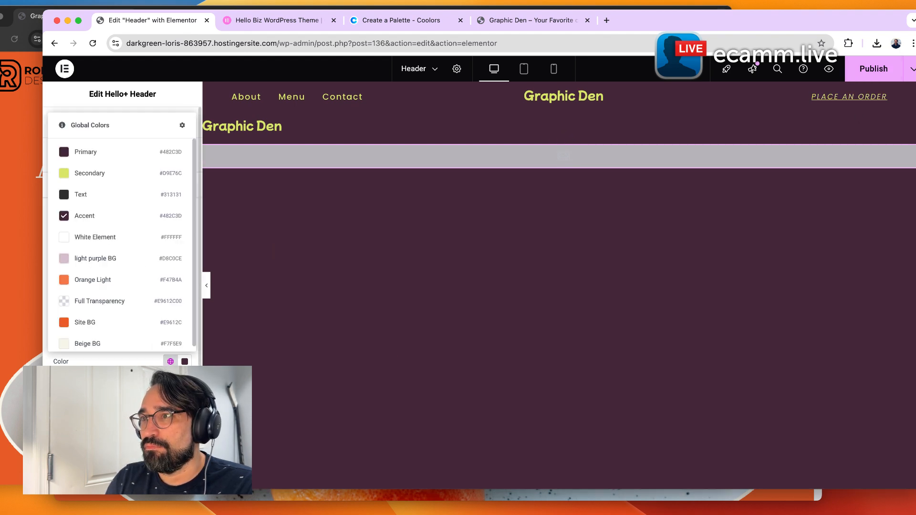
{"action": "left_click", "coordinate": [118, 174]}
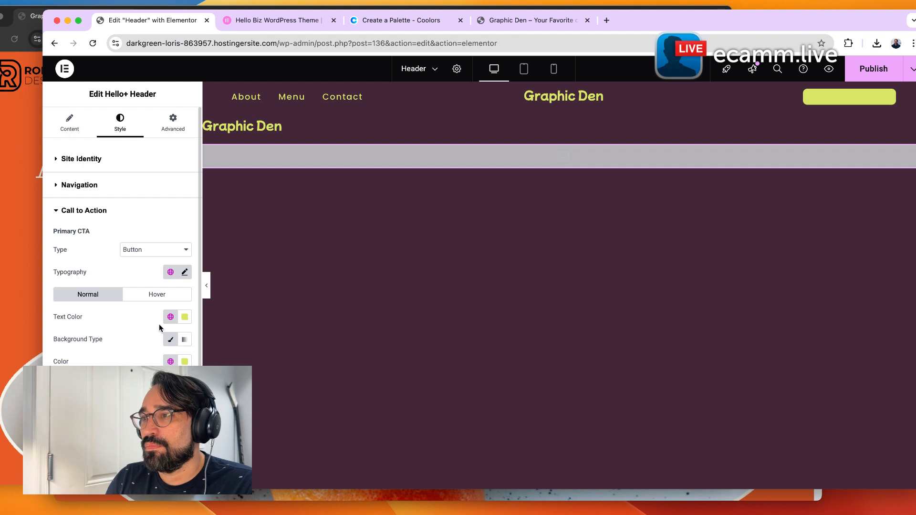
{"action": "left_click", "coordinate": [171, 317]}
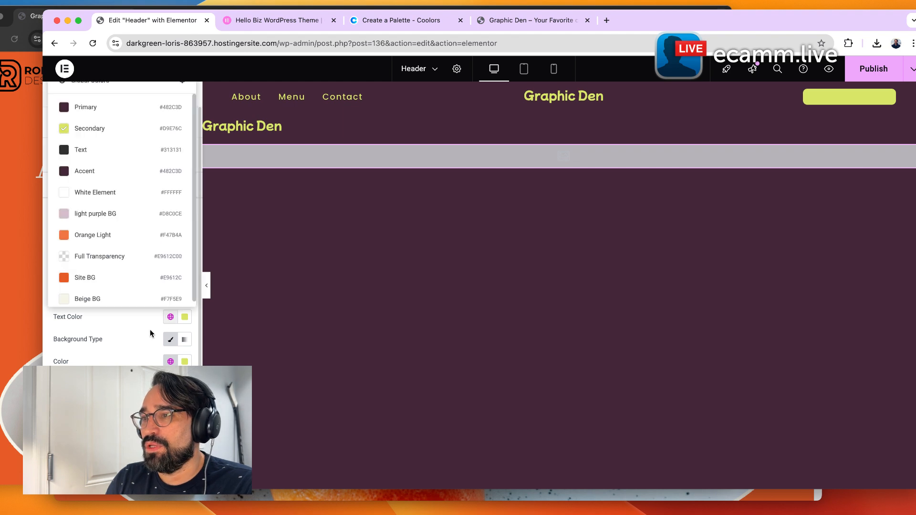
{"action": "left_click", "coordinate": [113, 108]}
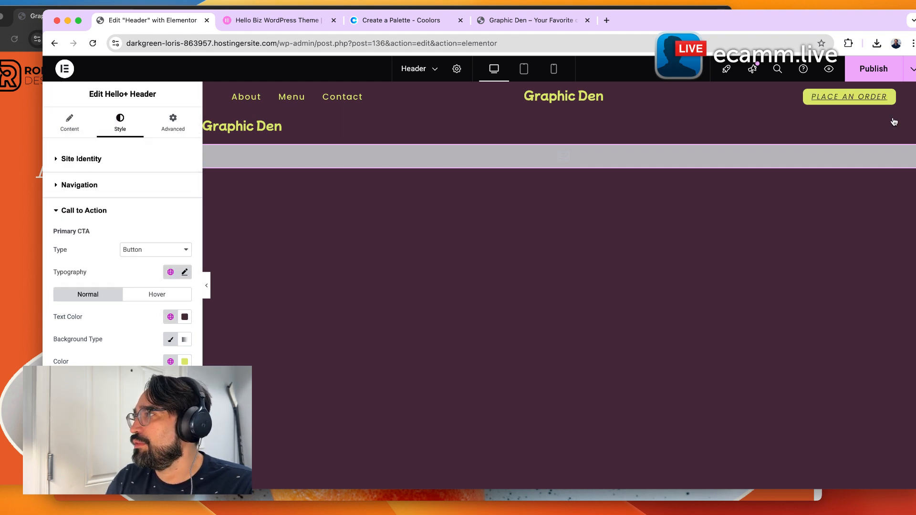
{"action": "left_click", "coordinate": [170, 272]}
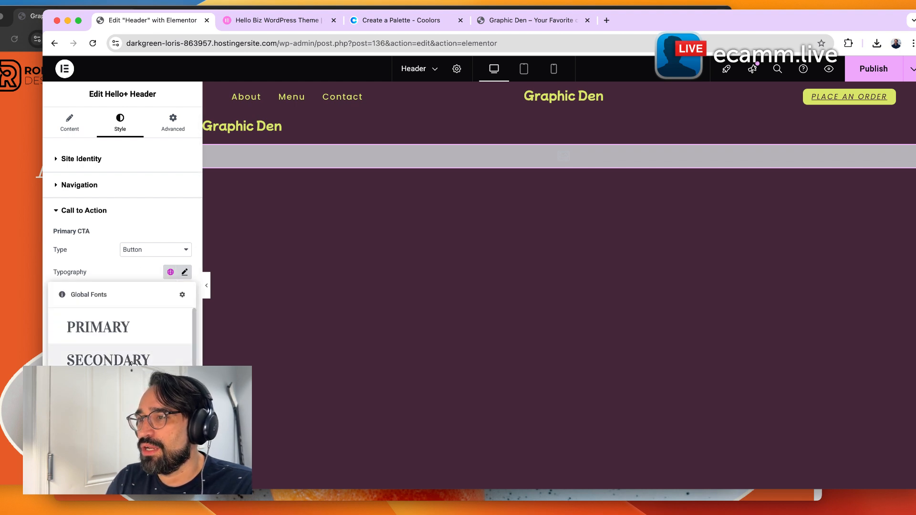
{"action": "left_click", "coordinate": [102, 389]}
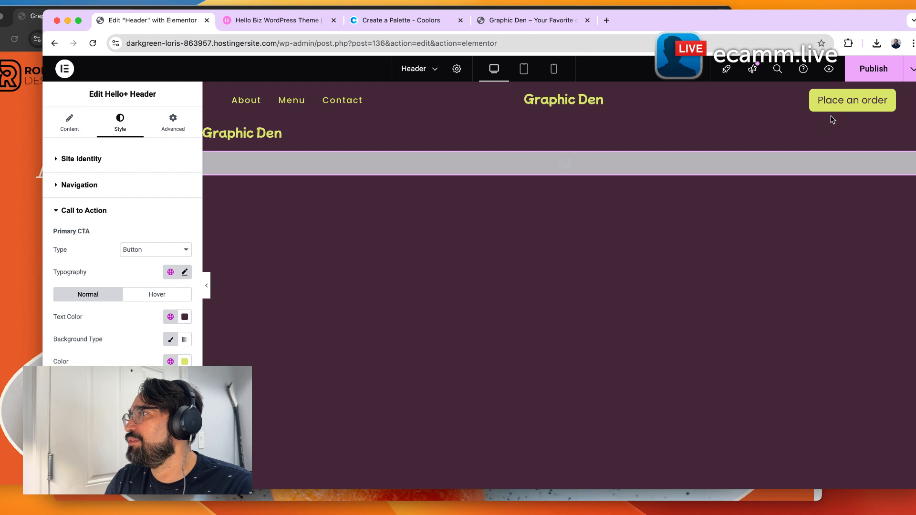
Set the CTA button's hover background to Beige BG and hover text color to Primary.
{"action": "left_click", "coordinate": [149, 297]}
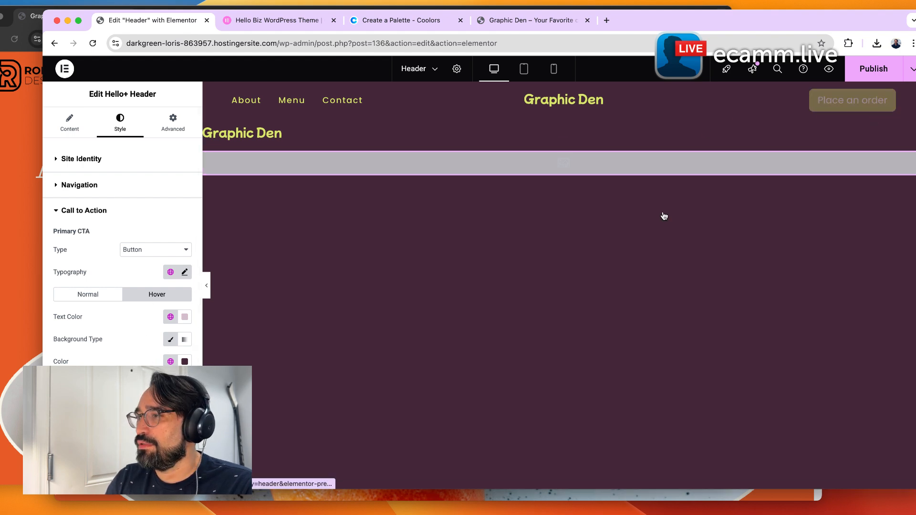
{"action": "left_click", "coordinate": [170, 362]}
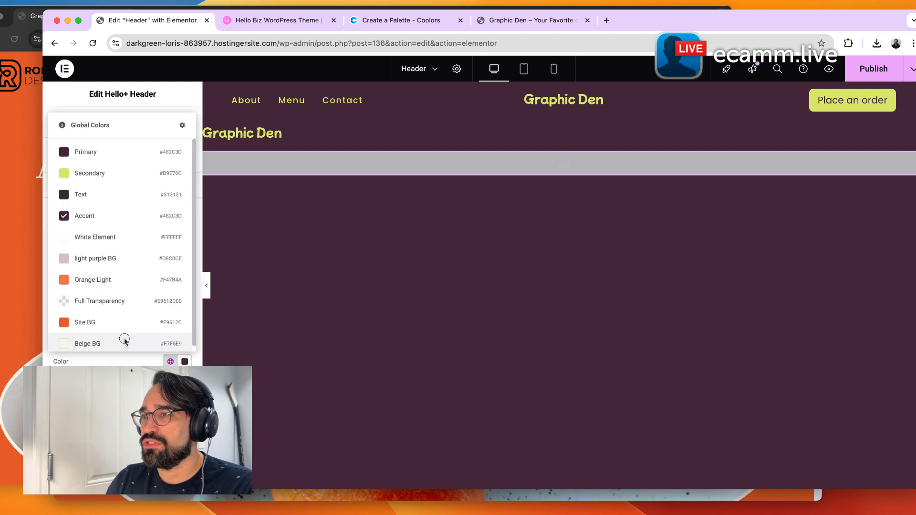
{"action": "left_click", "coordinate": [125, 341]}
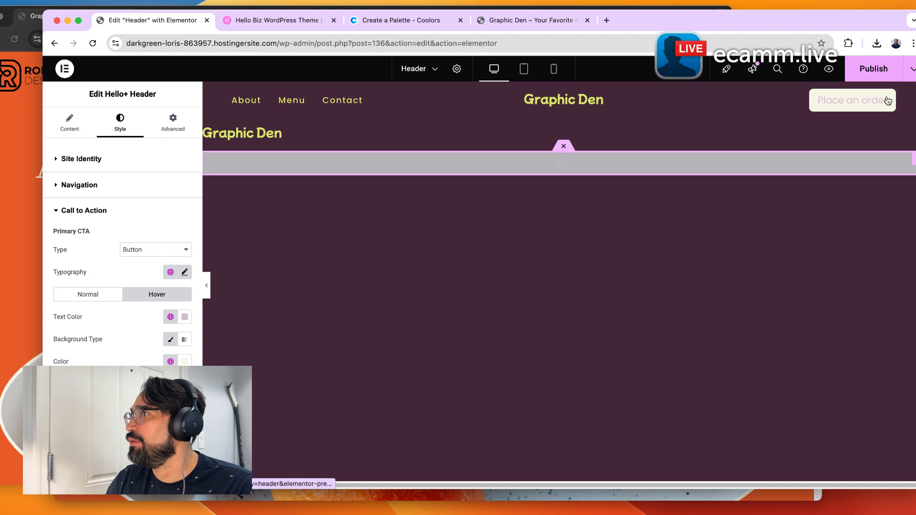
{"action": "left_click", "coordinate": [170, 317]}
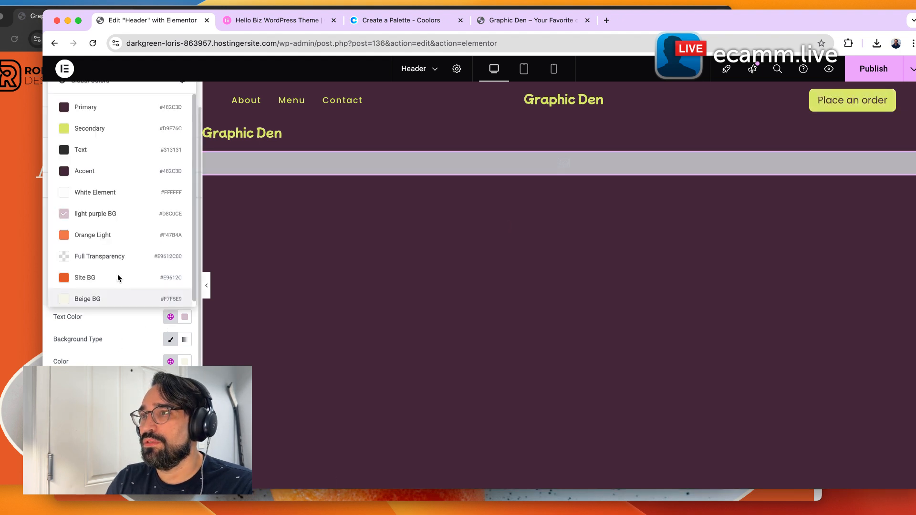
{"action": "left_click", "coordinate": [96, 107]}
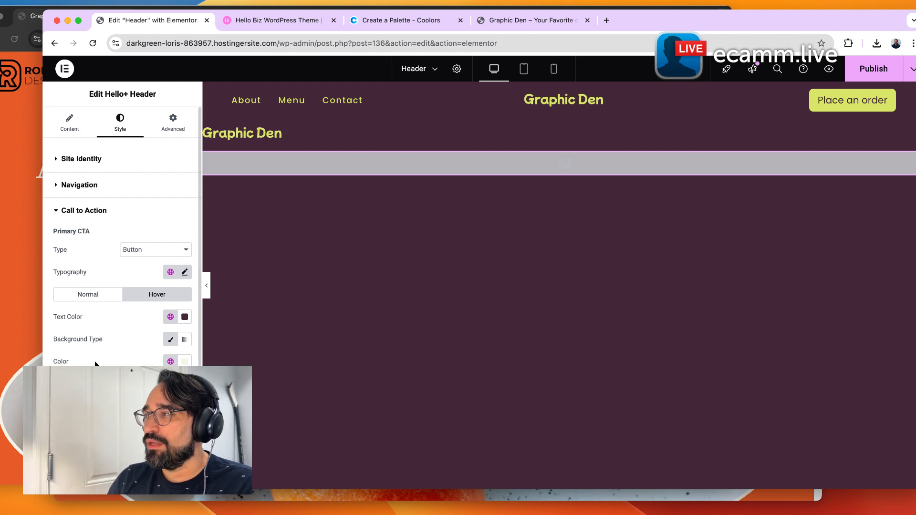
Switch the primary CTA type to Link and set its hover text color to Secondary.
{"action": "left_click", "coordinate": [147, 249]}
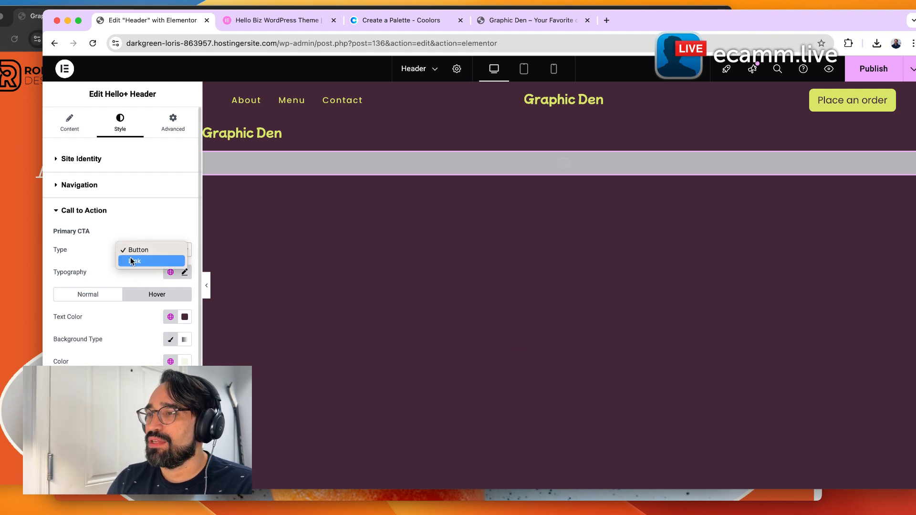
{"action": "left_click", "coordinate": [134, 262]}
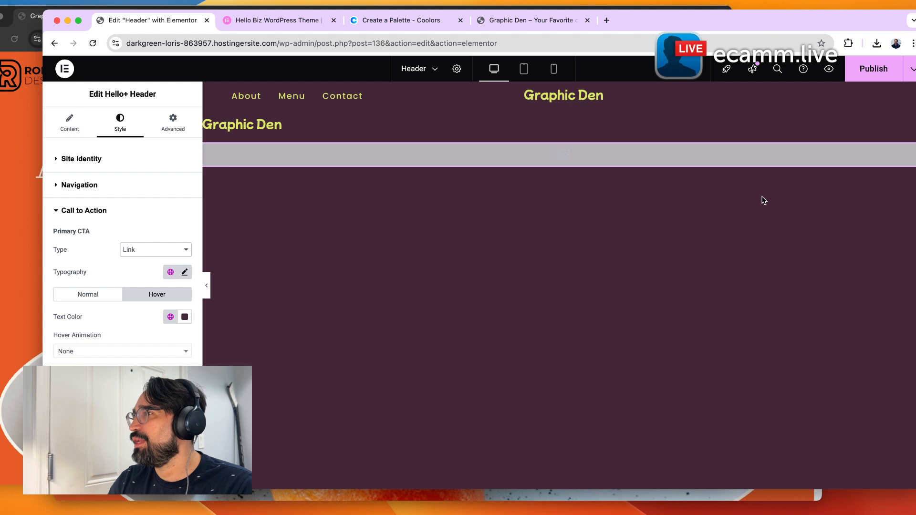
{"action": "left_click", "coordinate": [171, 317]}
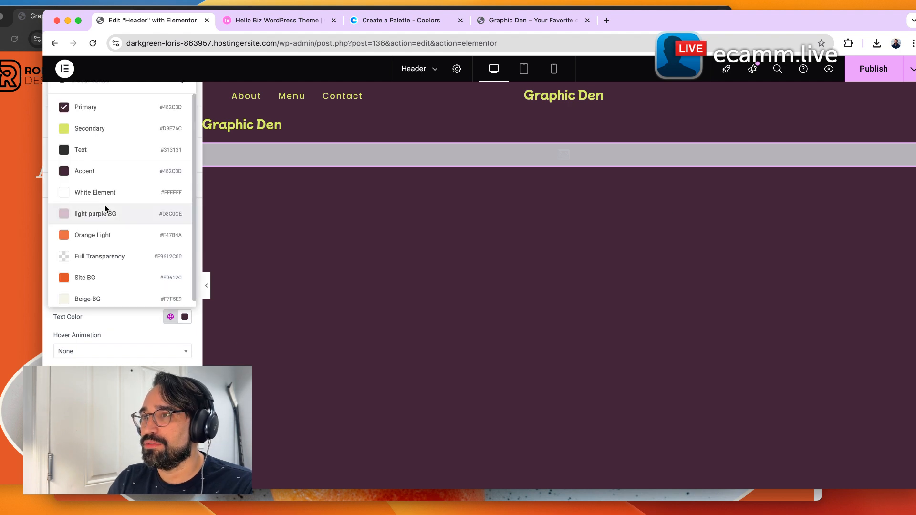
{"action": "left_click", "coordinate": [90, 128]}
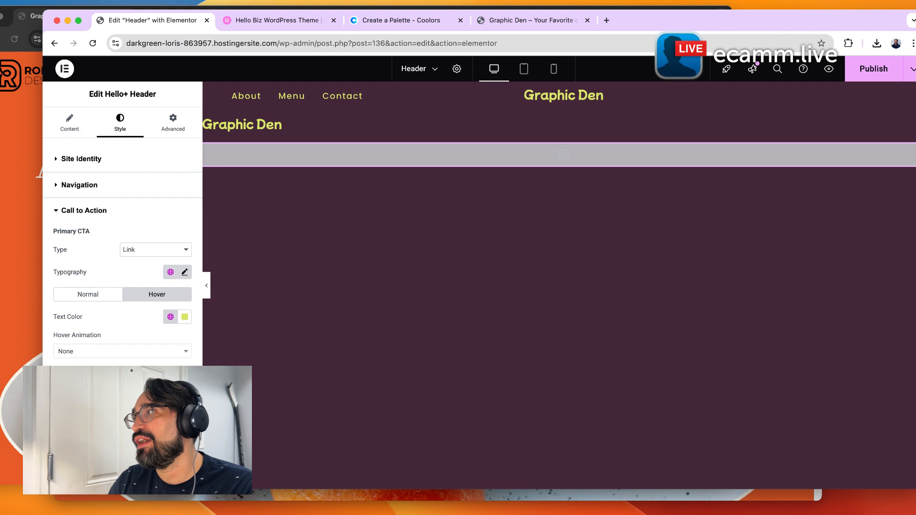
Set the link CTA's normal text color to the global Secondary color.
{"action": "left_click", "coordinate": [91, 299]}
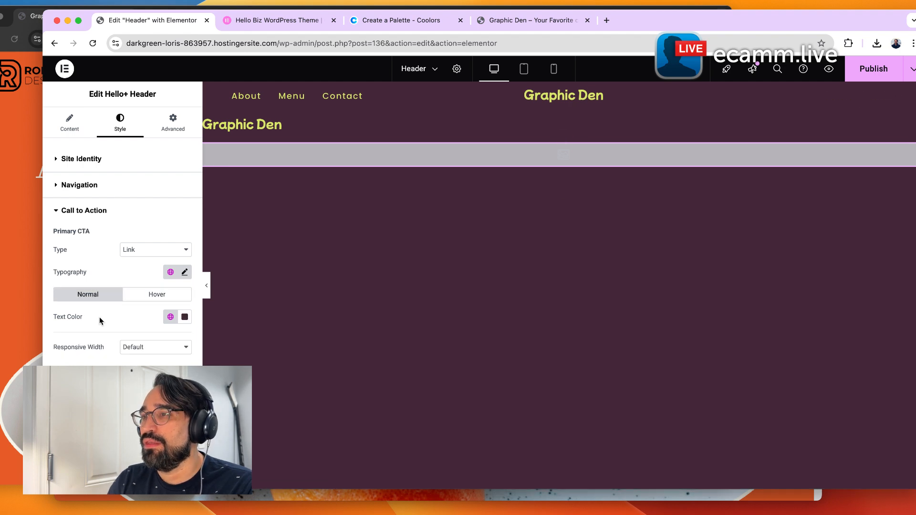
{"action": "left_click", "coordinate": [170, 317]}
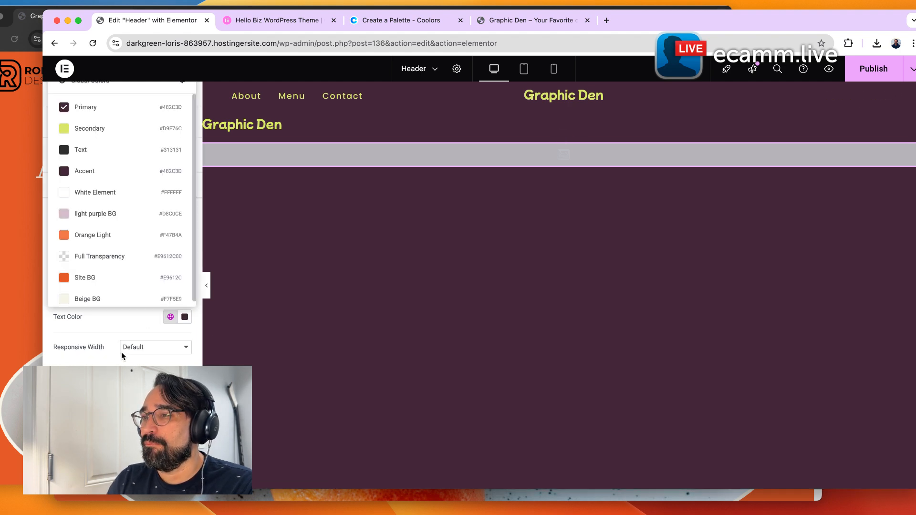
{"action": "left_click", "coordinate": [115, 127]}
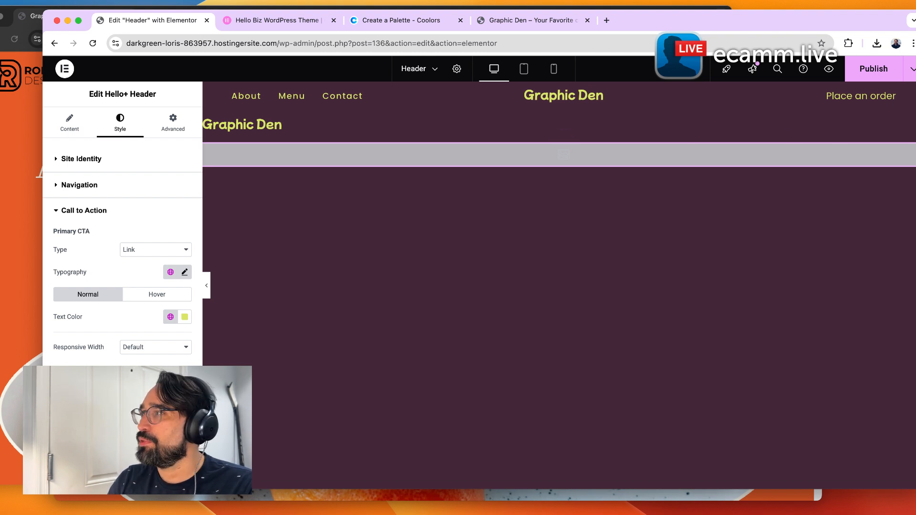
In the header's Box style settings, reset the box shadow to default and turn on the border.
{"action": "left_click", "coordinate": [69, 380]}
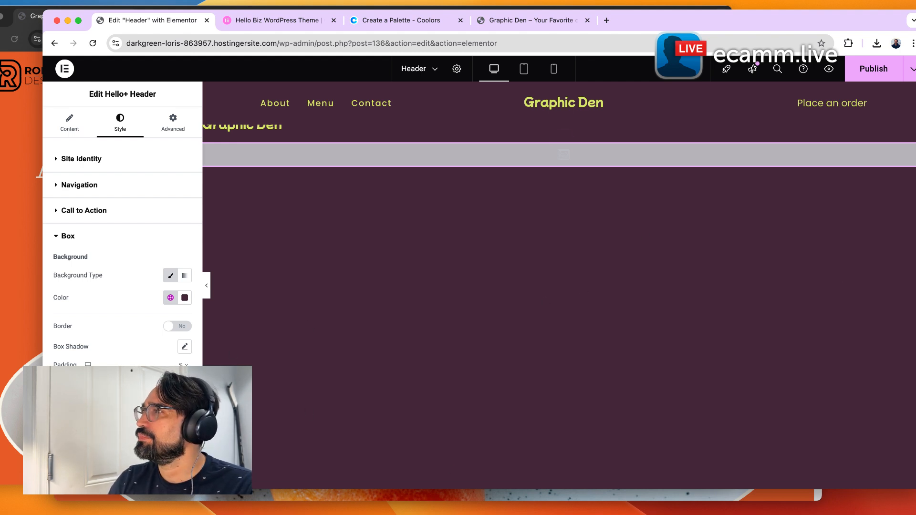
{"action": "left_click", "coordinate": [185, 346]}
{"action": "scroll", "coordinate": [136, 318], "scroll_direction": "down", "scroll_amount": 1}
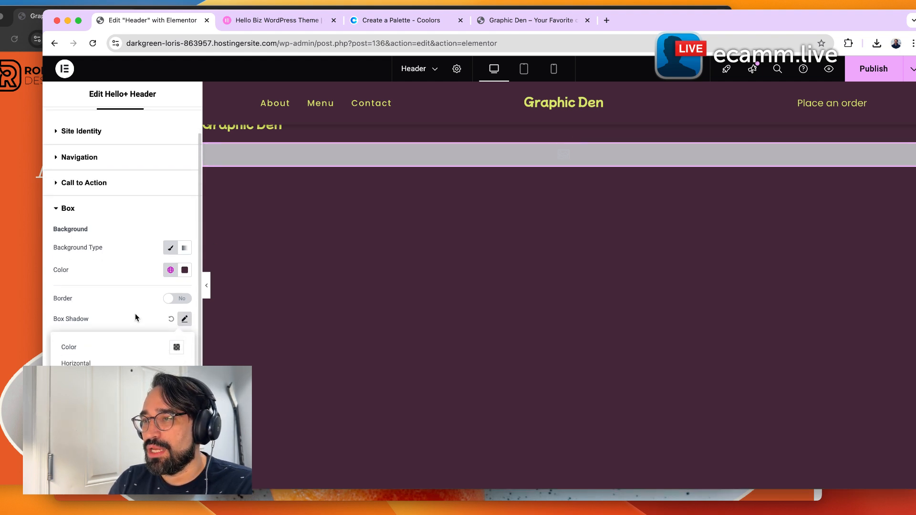
{"action": "left_click", "coordinate": [189, 322]}
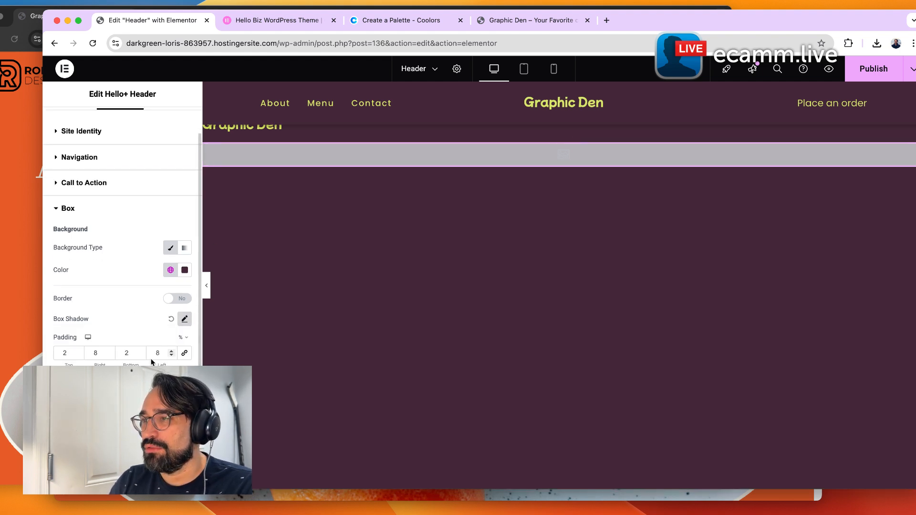
{"action": "left_click", "coordinate": [170, 319]}
{"action": "left_click", "coordinate": [185, 347]}
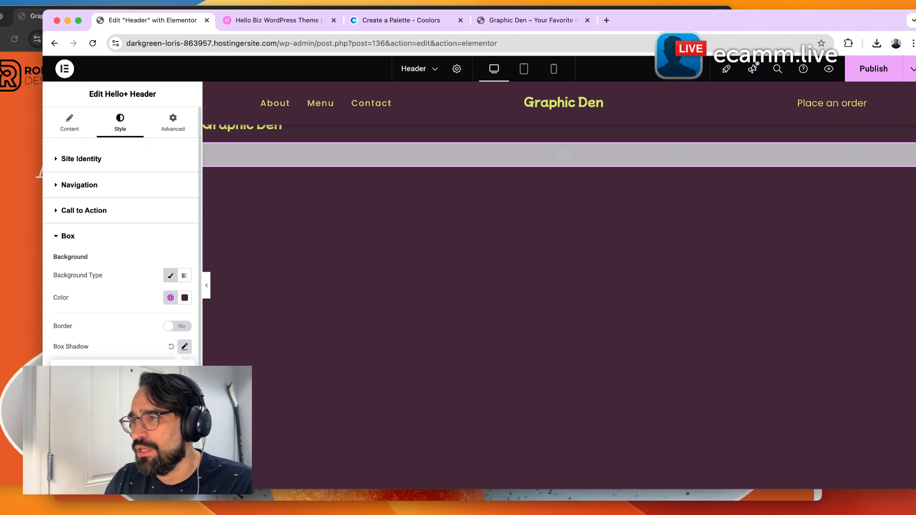
{"action": "scroll", "coordinate": [137, 333], "scroll_direction": "down", "scroll_amount": 2}
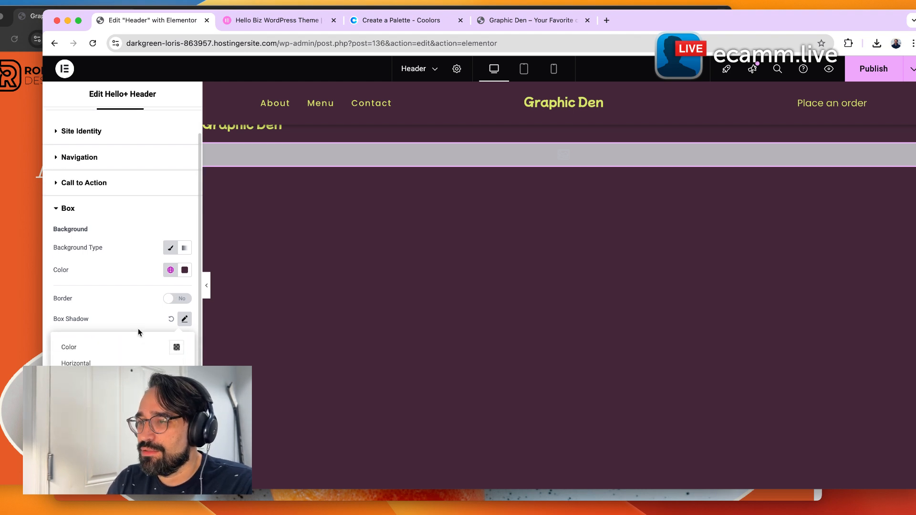
{"action": "left_click", "coordinate": [171, 319]}
{"action": "left_click", "coordinate": [178, 327]}
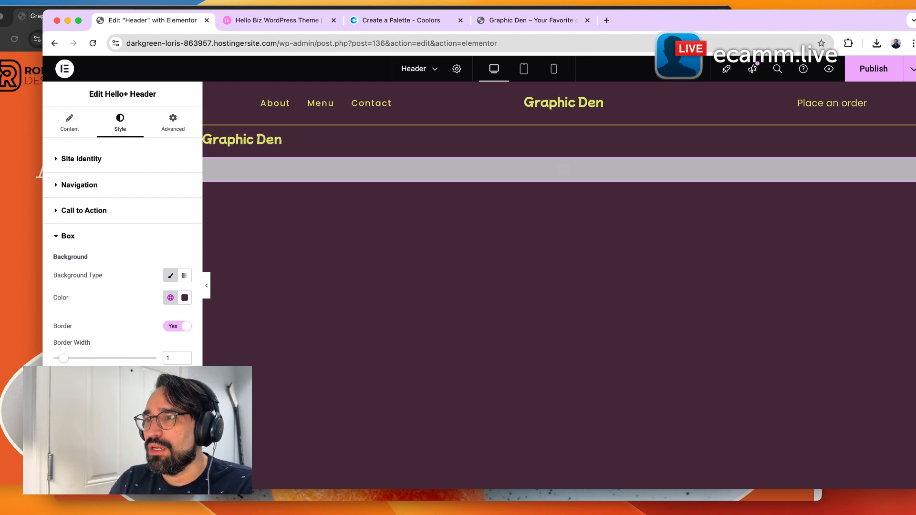
Open the header's Advanced behavior settings and enable Float for the header.
{"action": "left_click", "coordinate": [98, 238]}
{"action": "left_click", "coordinate": [162, 128]}
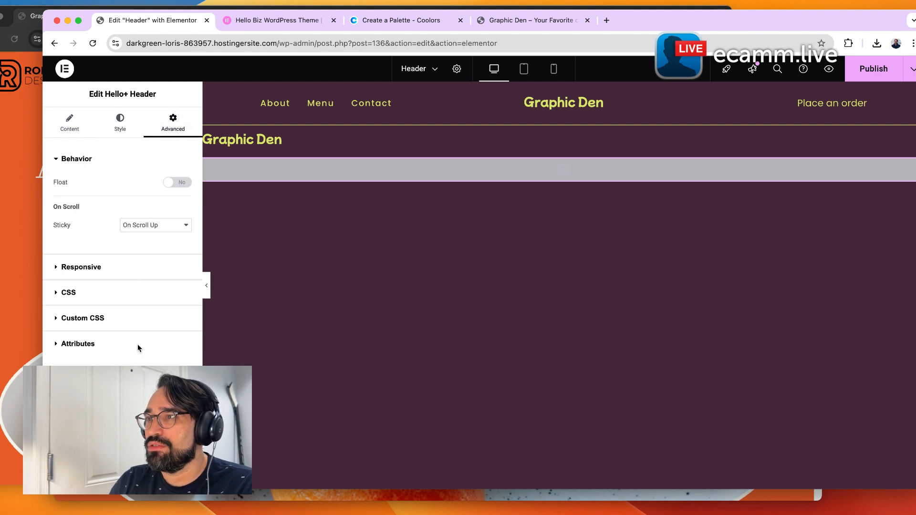
{"action": "left_click", "coordinate": [184, 226]}
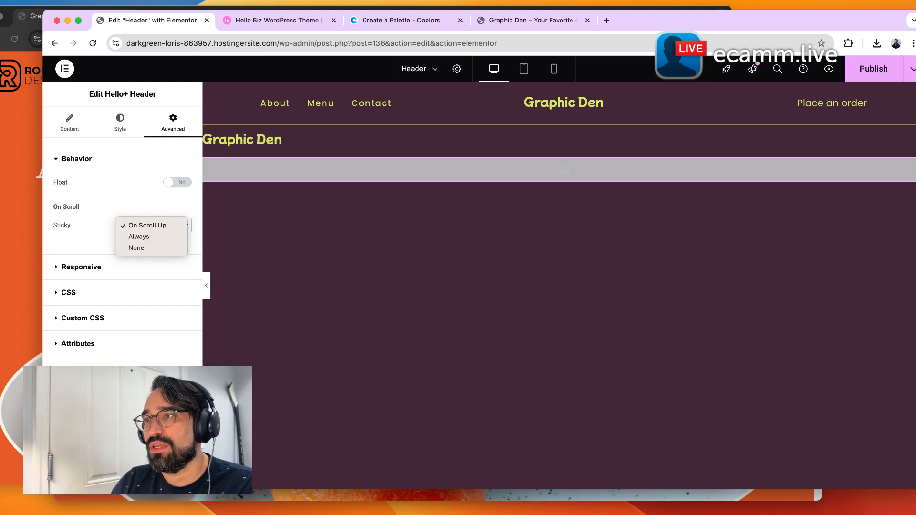
{"action": "left_click", "coordinate": [148, 235]}
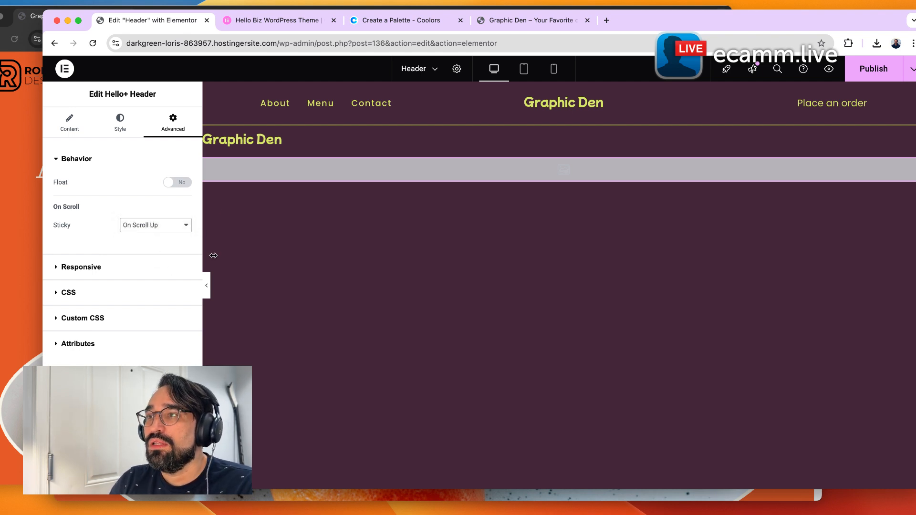
{"action": "left_click", "coordinate": [173, 184]}
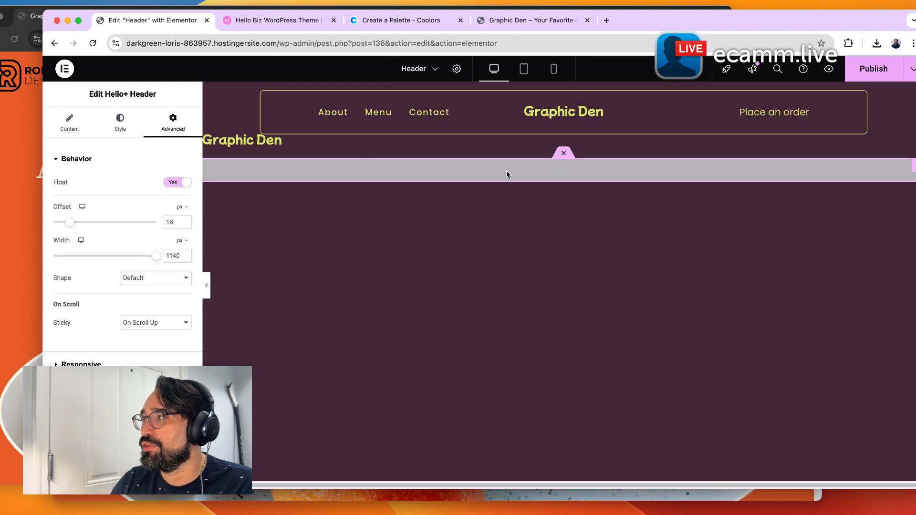
Publish the header changes and reload the live site tab.
{"action": "left_click", "coordinate": [873, 68]}
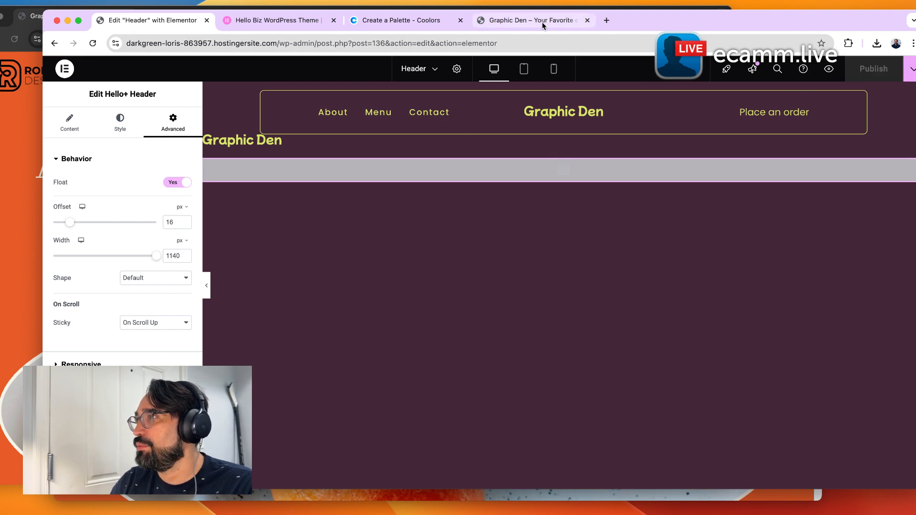
{"action": "left_click", "coordinate": [542, 25]}
{"action": "key", "text": "super+r"}
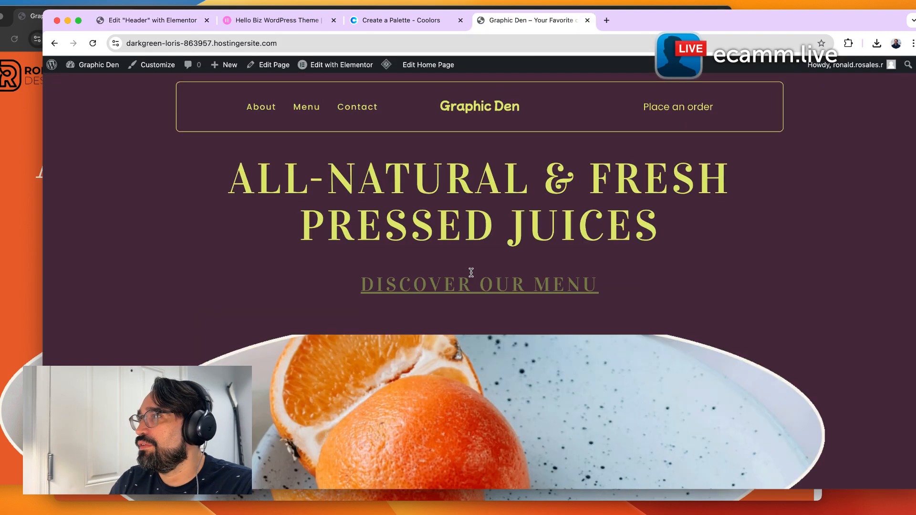
Scroll the live home page up and down to check how the floating header behaves.
{"action": "scroll", "coordinate": [429, 285], "scroll_direction": "down", "scroll_amount": 5}
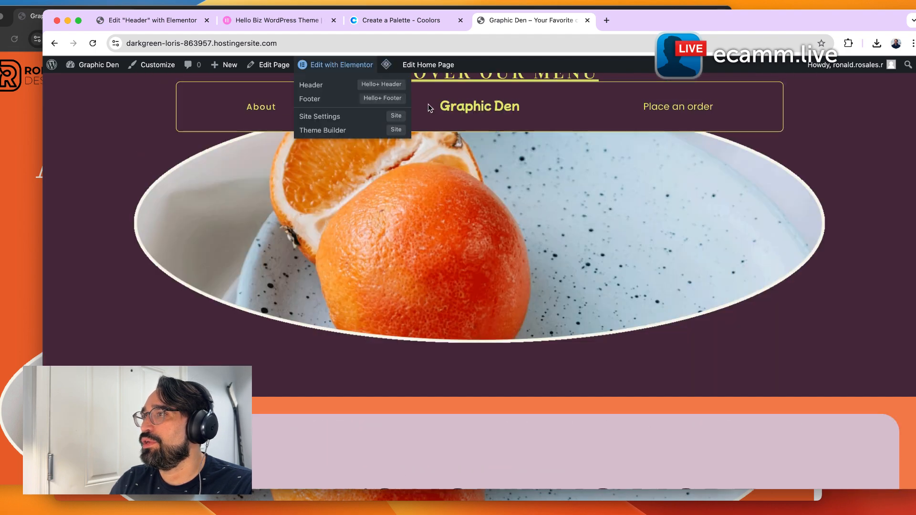
{"action": "scroll", "coordinate": [652, 181], "scroll_direction": "down", "scroll_amount": 1}
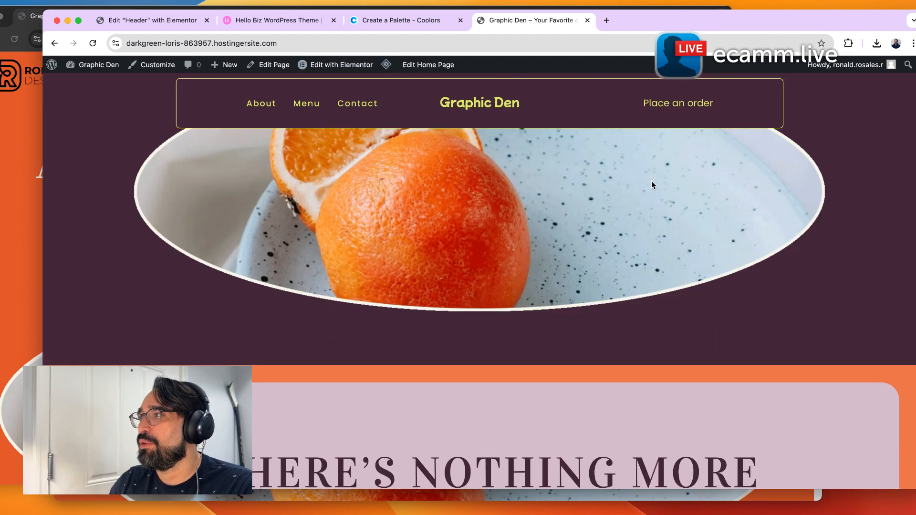
{"action": "scroll", "coordinate": [652, 184], "scroll_direction": "up", "scroll_amount": 5}
{"action": "scroll", "coordinate": [648, 178], "scroll_direction": "down", "scroll_amount": 3}
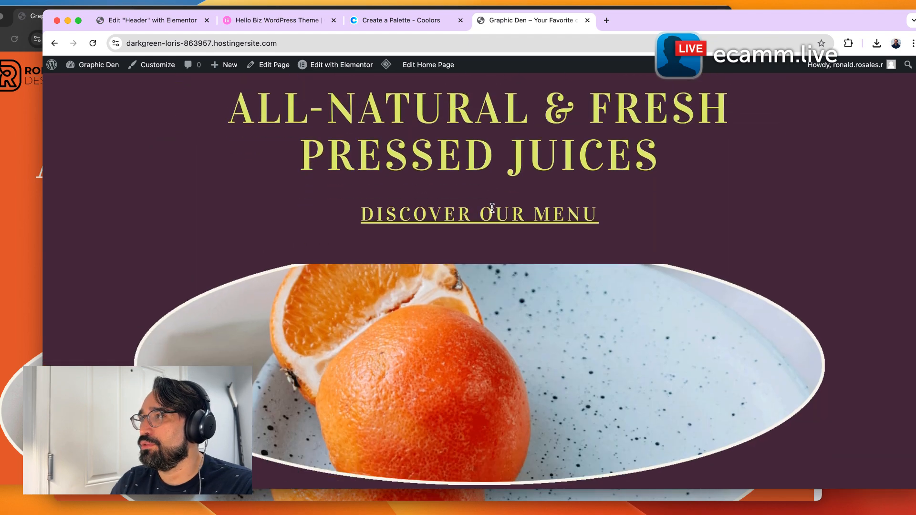
{"action": "scroll", "coordinate": [492, 207], "scroll_direction": "up", "scroll_amount": 5}
{"action": "scroll", "coordinate": [517, 142], "scroll_direction": "down", "scroll_amount": 10}
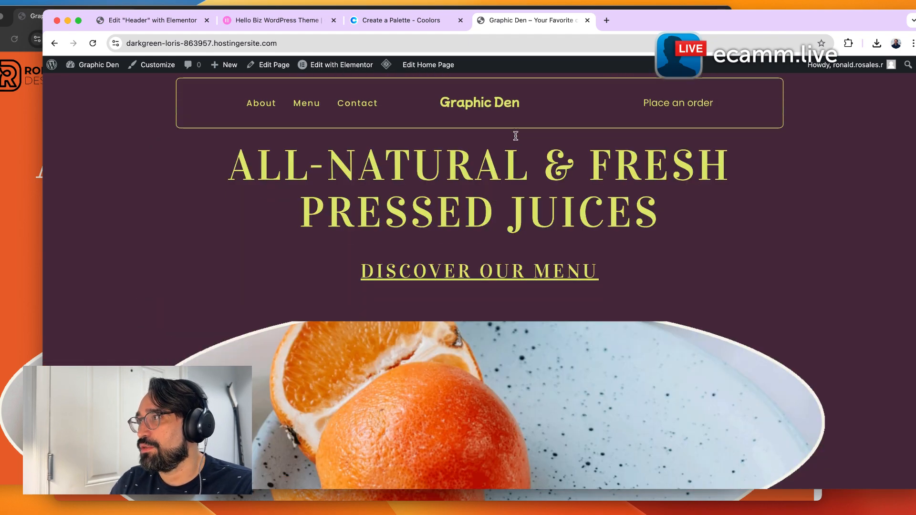
{"action": "scroll", "coordinate": [520, 233], "scroll_direction": "up", "scroll_amount": 10}
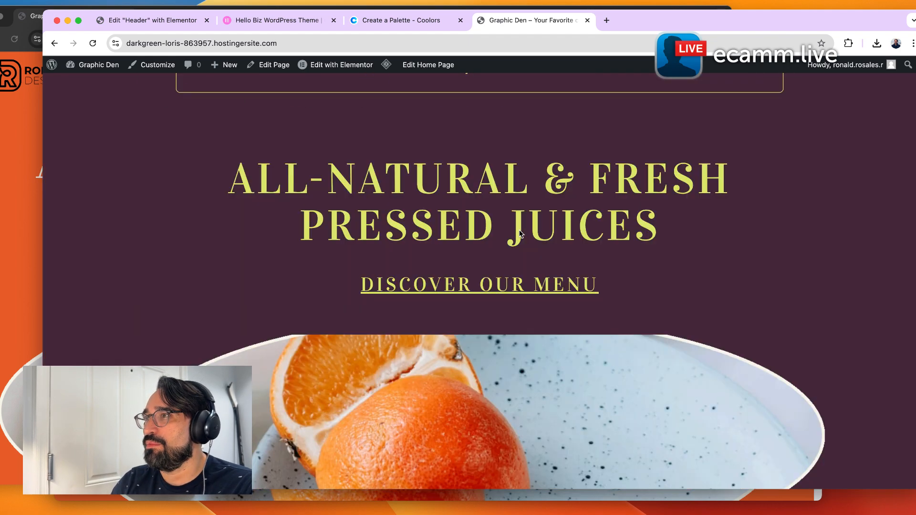
Back in the header editor, align the site logo to start and publish the header.
{"action": "left_click", "coordinate": [184, 20]}
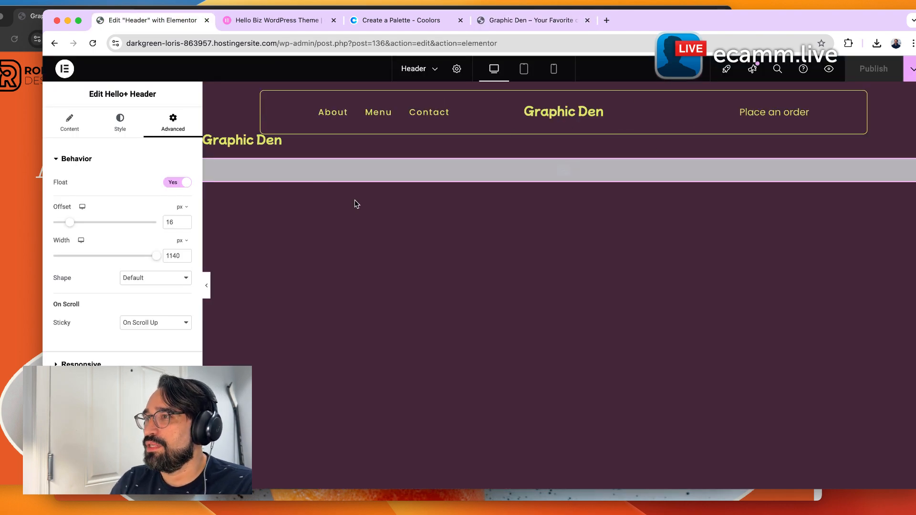
{"action": "left_click", "coordinate": [32, 117]}
{"action": "left_click", "coordinate": [750, 249]}
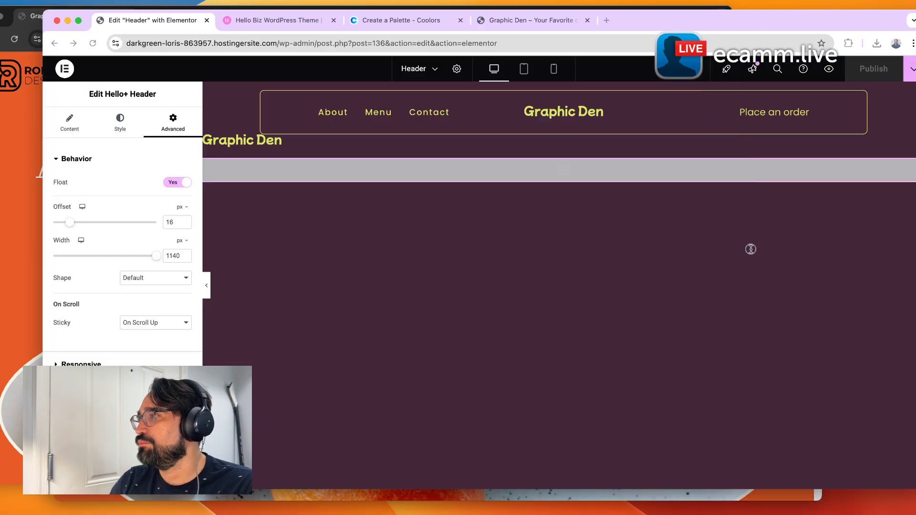
{"action": "left_click", "coordinate": [80, 123]}
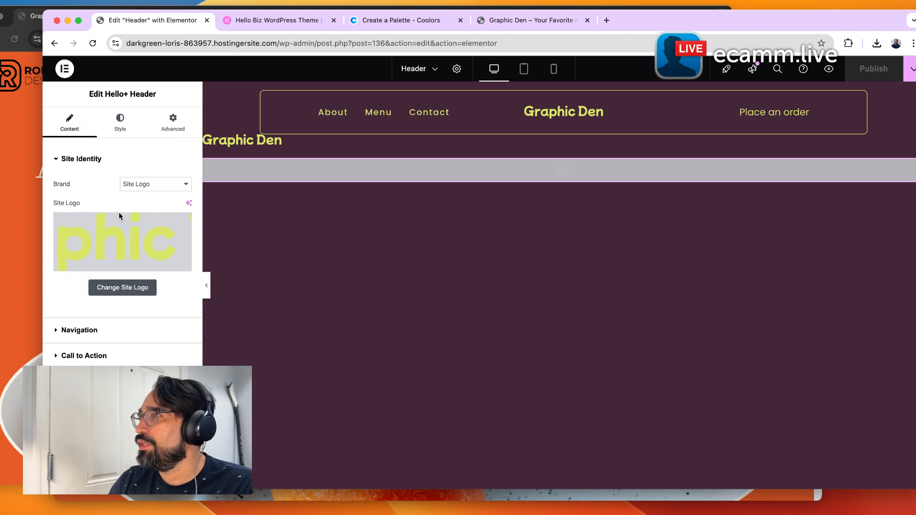
{"action": "left_click", "coordinate": [120, 120]}
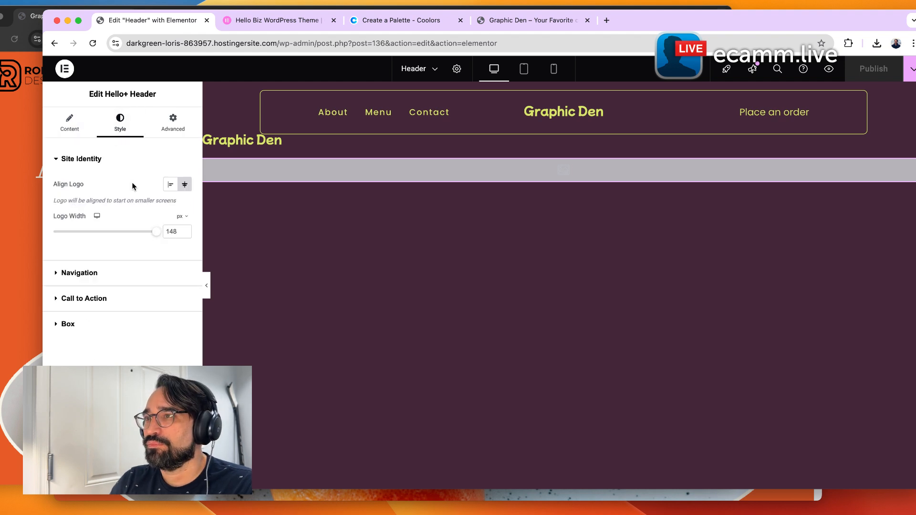
{"action": "left_click", "coordinate": [170, 185]}
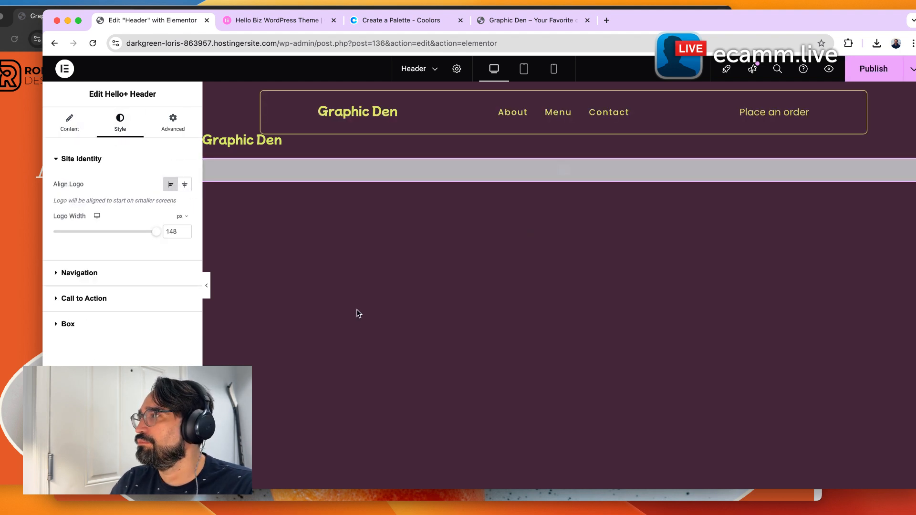
{"action": "left_click", "coordinate": [871, 70]}
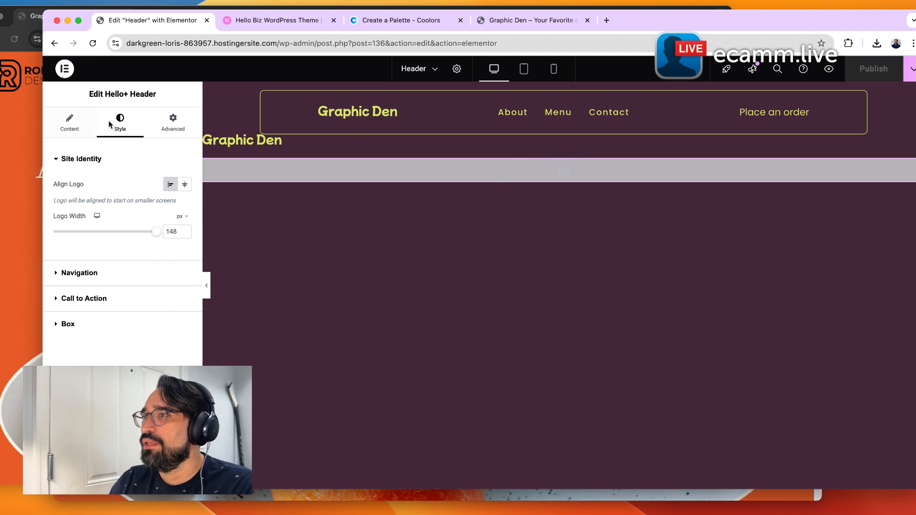
Exit the editor to WordPress and go to the Hello Biz home dashboard via the setup wizard.
{"action": "left_click", "coordinate": [65, 69]}
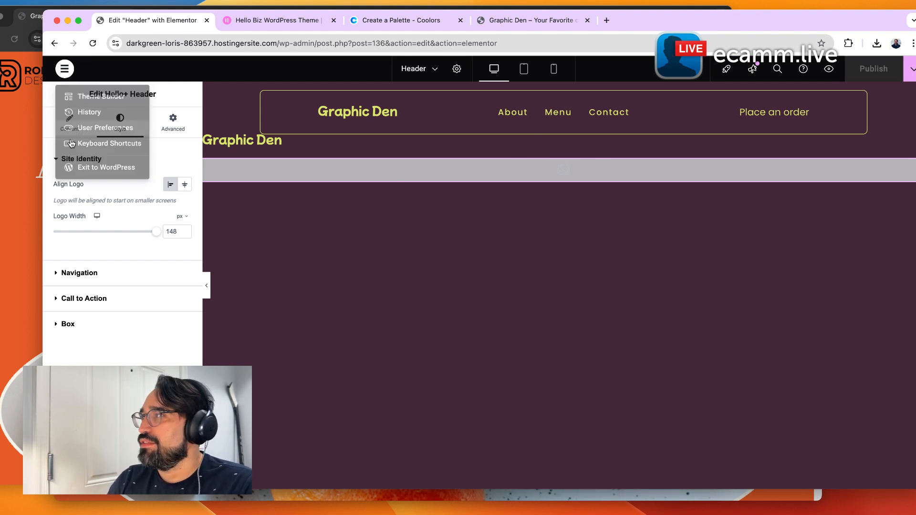
{"action": "left_click", "coordinate": [110, 175]}
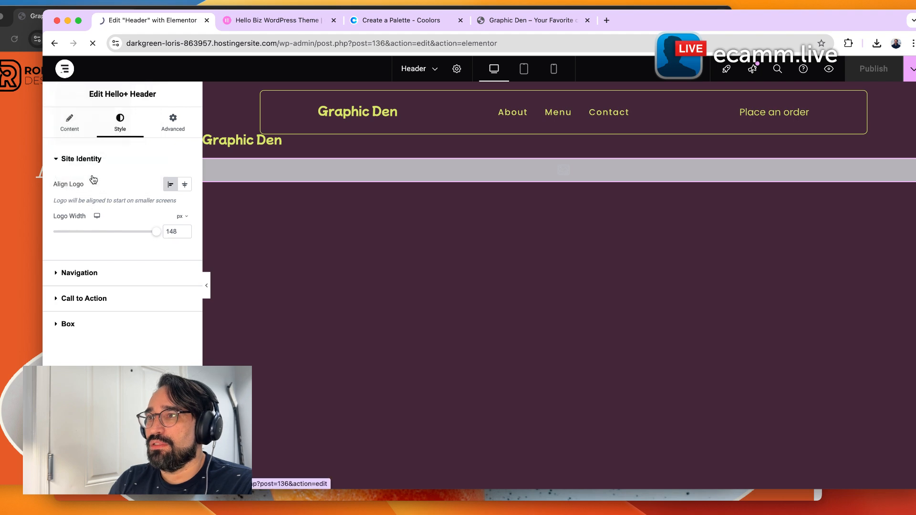
{"action": "mouse_move", "coordinate": [77, 366]}
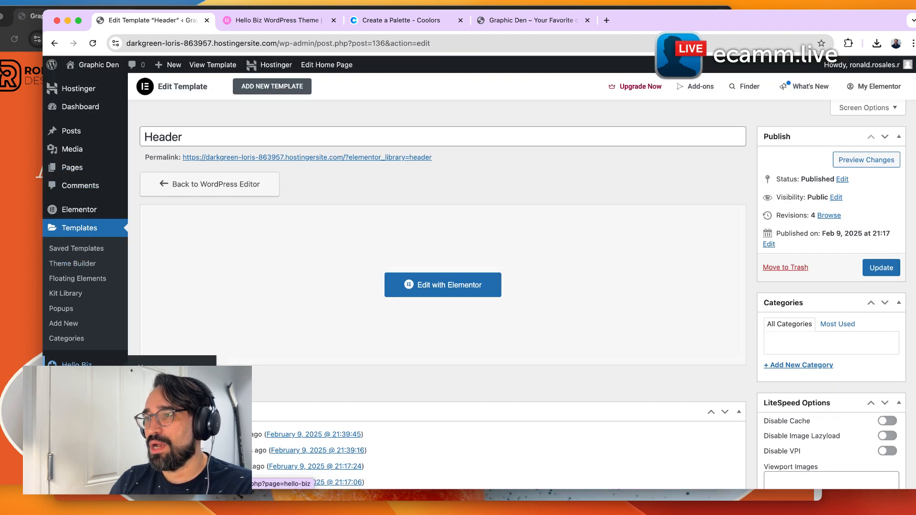
{"action": "left_click", "coordinate": [158, 382]}
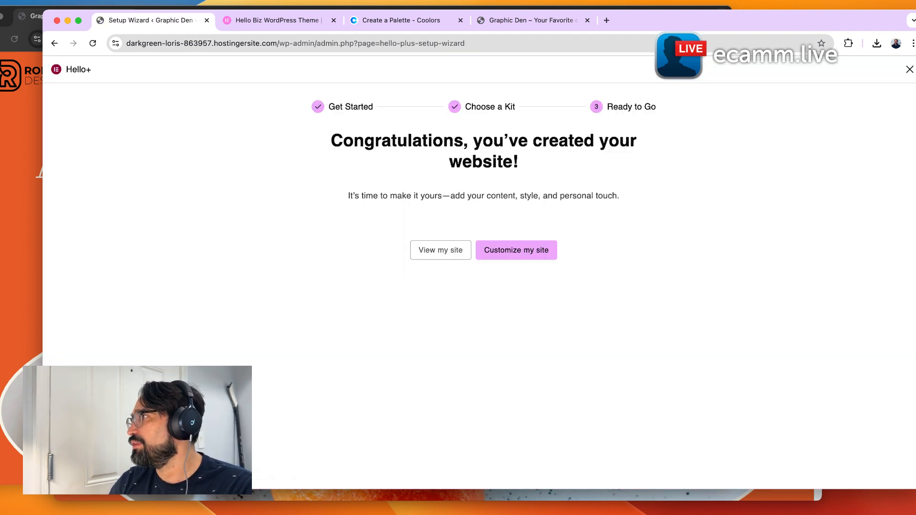
{"action": "left_click", "coordinate": [528, 253]}
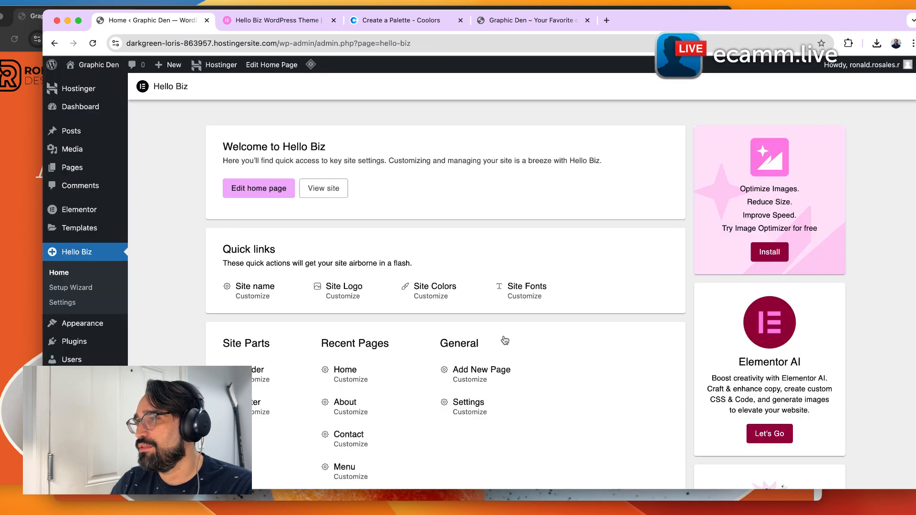
Open the footer for editing from the Hello Biz dashboard and add a new social icon item.
{"action": "scroll", "coordinate": [285, 432], "scroll_direction": "down", "scroll_amount": 3}
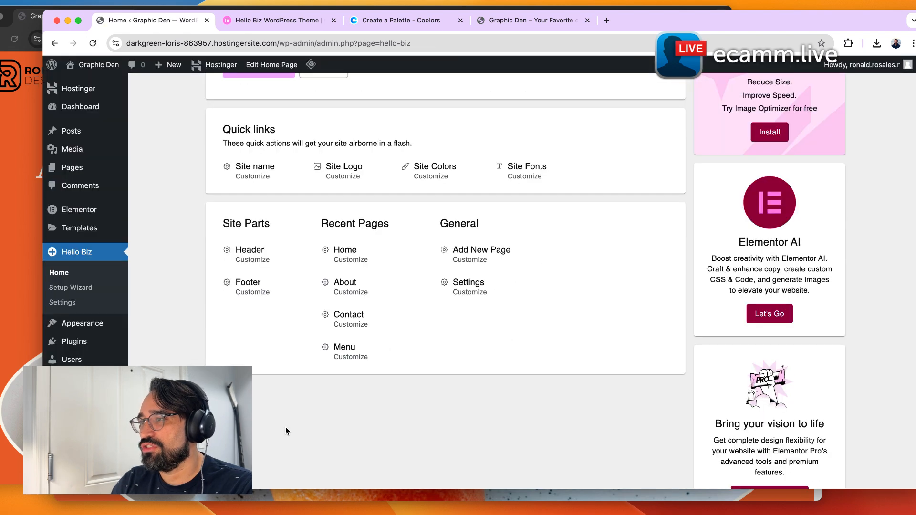
{"action": "left_click", "coordinate": [259, 293]}
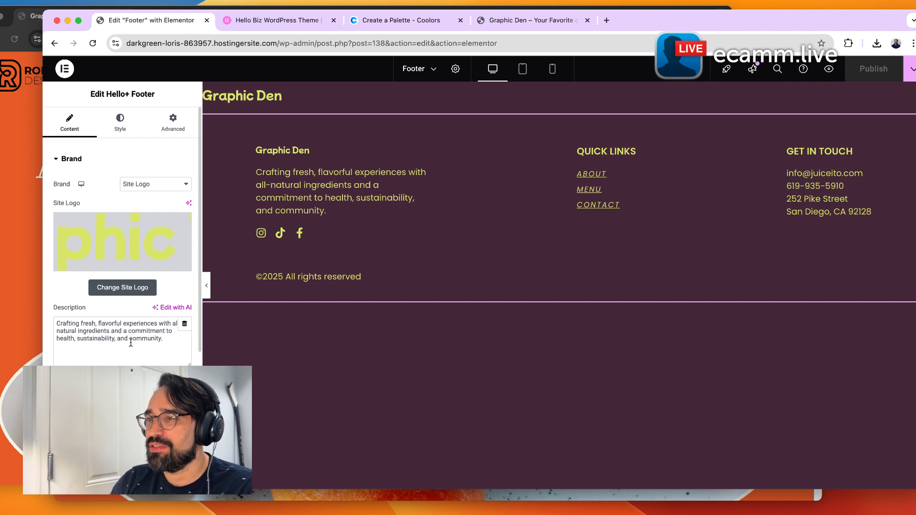
{"action": "scroll", "coordinate": [131, 343], "scroll_direction": "down", "scroll_amount": 3}
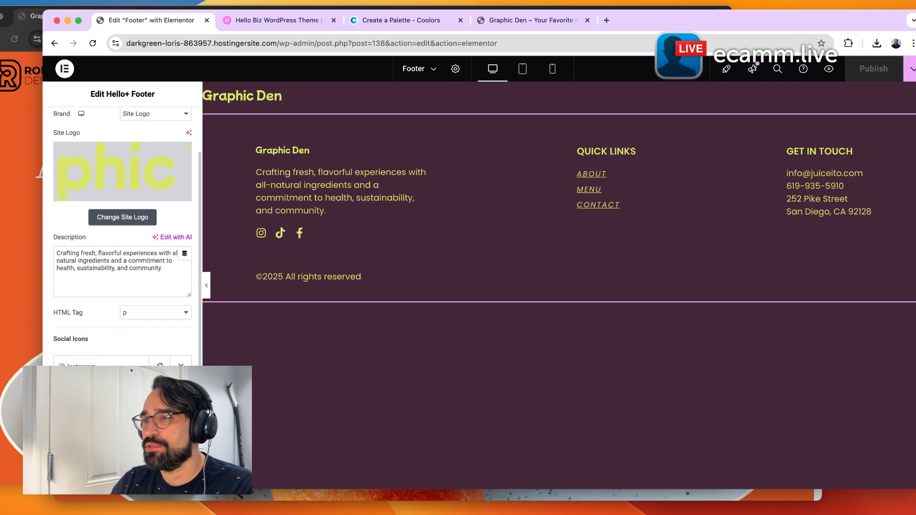
{"action": "scroll", "coordinate": [123, 238], "scroll_direction": "down", "scroll_amount": 2}
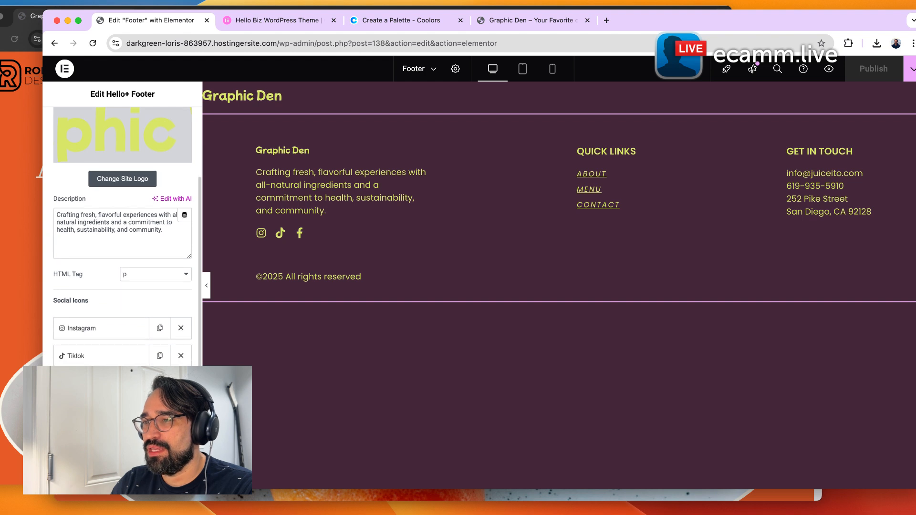
{"action": "left_click", "coordinate": [123, 411]}
{"action": "scroll", "coordinate": [119, 399], "scroll_direction": "down", "scroll_amount": 2}
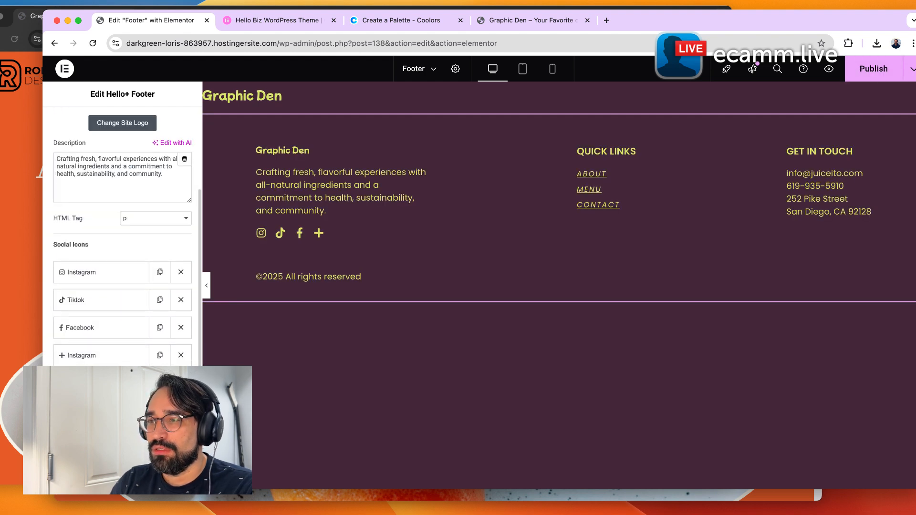
Replace the new social item's icon with the praying hands icon from the icon library.
{"action": "left_click", "coordinate": [99, 361]}
{"action": "scroll", "coordinate": [99, 334], "scroll_direction": "down", "scroll_amount": 1}
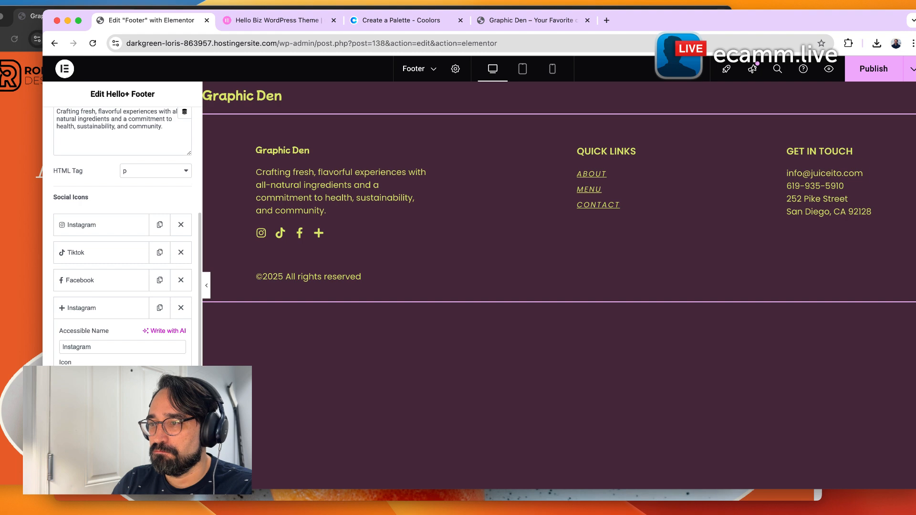
{"action": "left_click", "coordinate": [122, 401]}
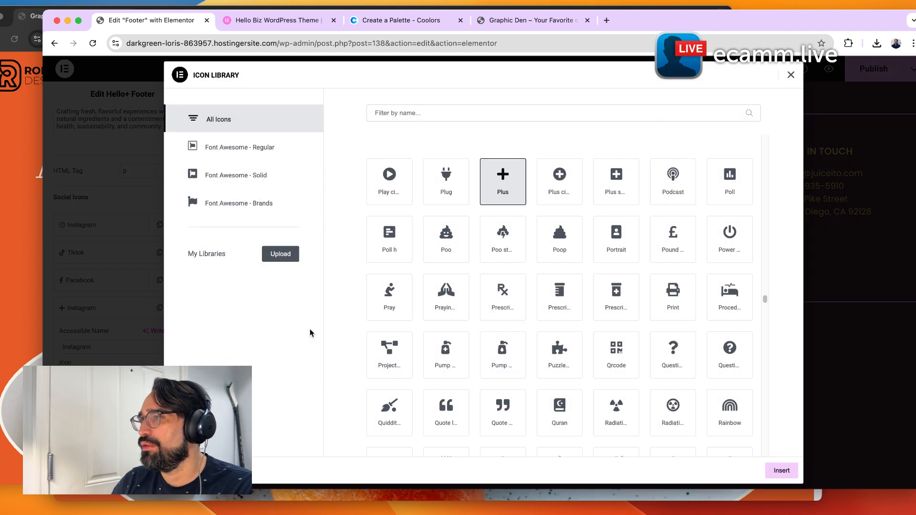
{"action": "left_click", "coordinate": [435, 290]}
{"action": "left_click", "coordinate": [781, 470]}
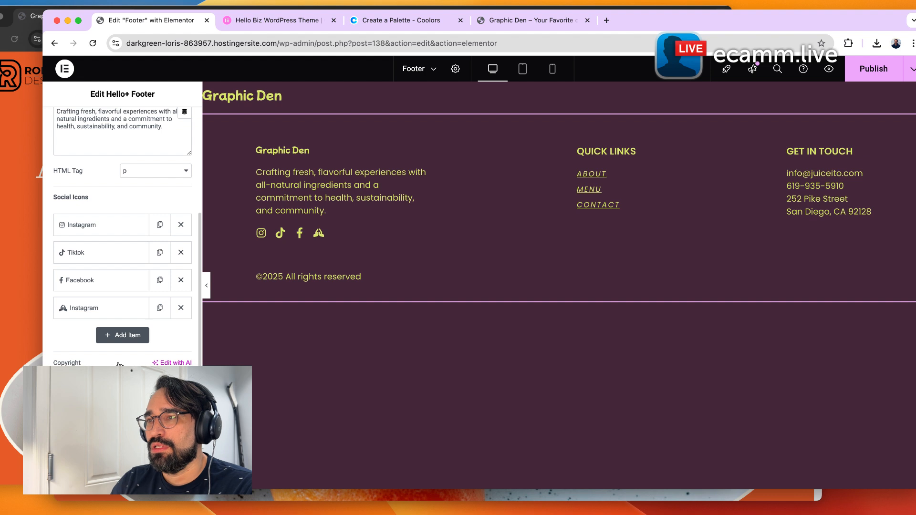
Set the new social item's accessible name to "social media".
{"action": "left_click", "coordinate": [105, 308]}
{"action": "type", "text": "social media"}
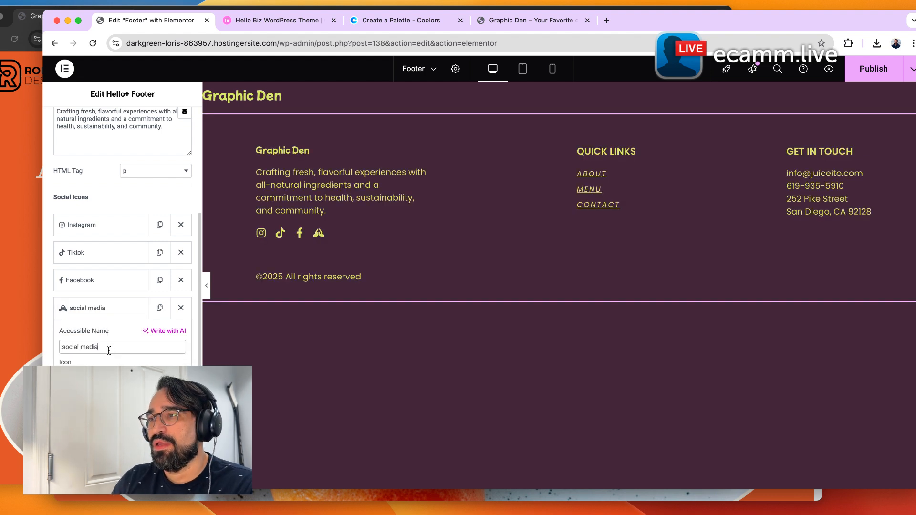
{"action": "left_click", "coordinate": [124, 314]}
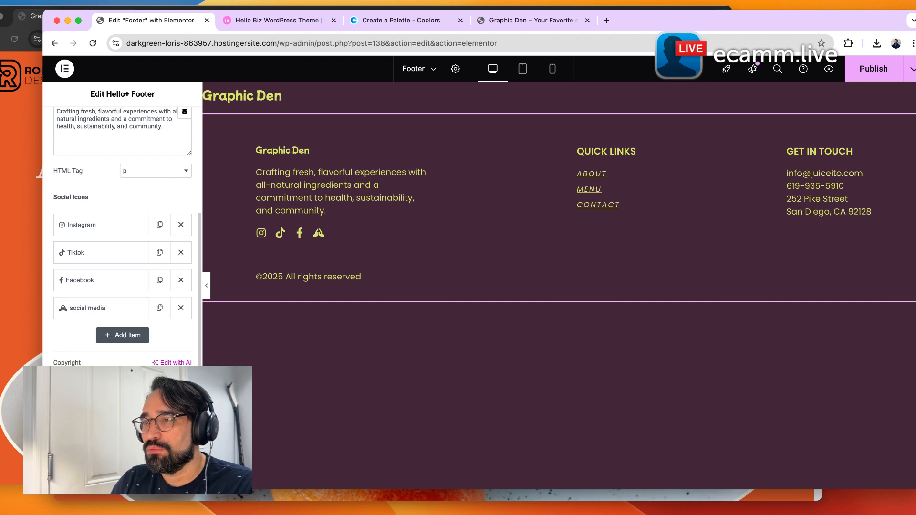
Review the footer's Navigation and Contact content settings.
{"action": "scroll", "coordinate": [123, 239], "scroll_direction": "down", "scroll_amount": 1}
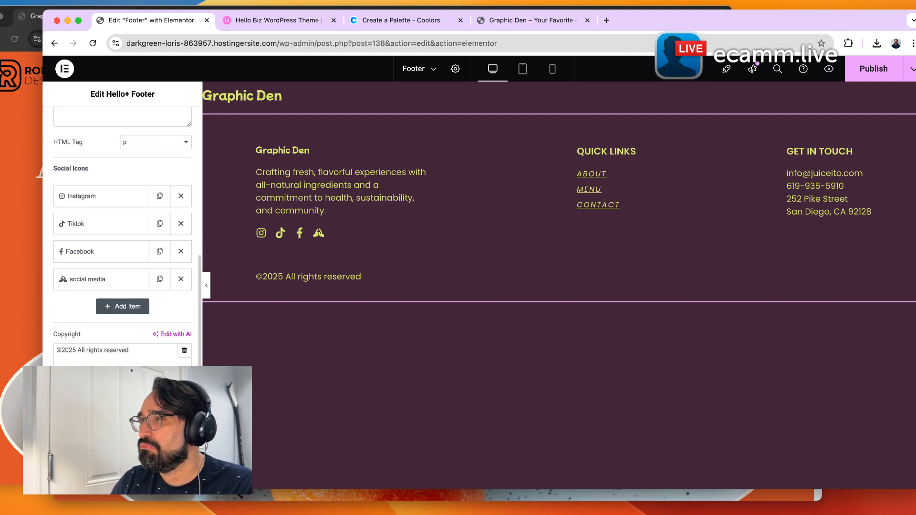
{"action": "left_click", "coordinate": [101, 434]}
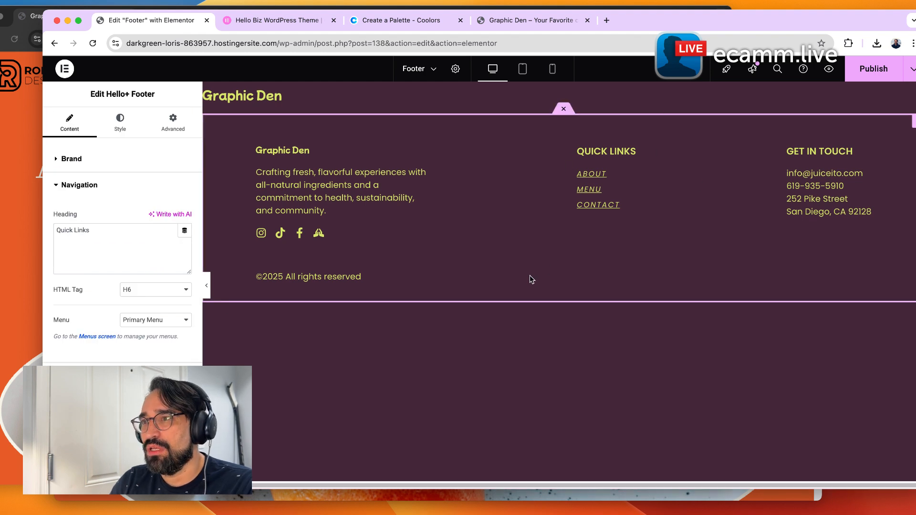
{"action": "left_click", "coordinate": [123, 323]}
{"action": "left_click", "coordinate": [108, 325]}
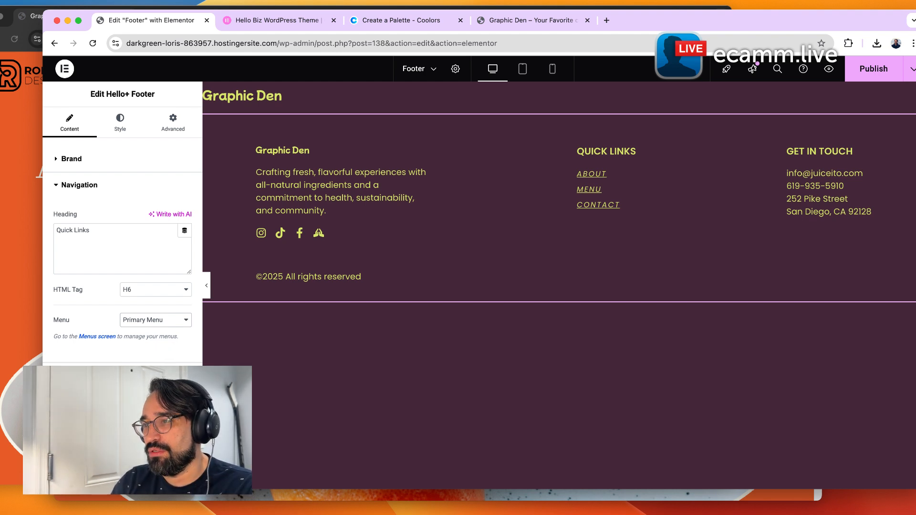
{"action": "left_click", "coordinate": [143, 377]}
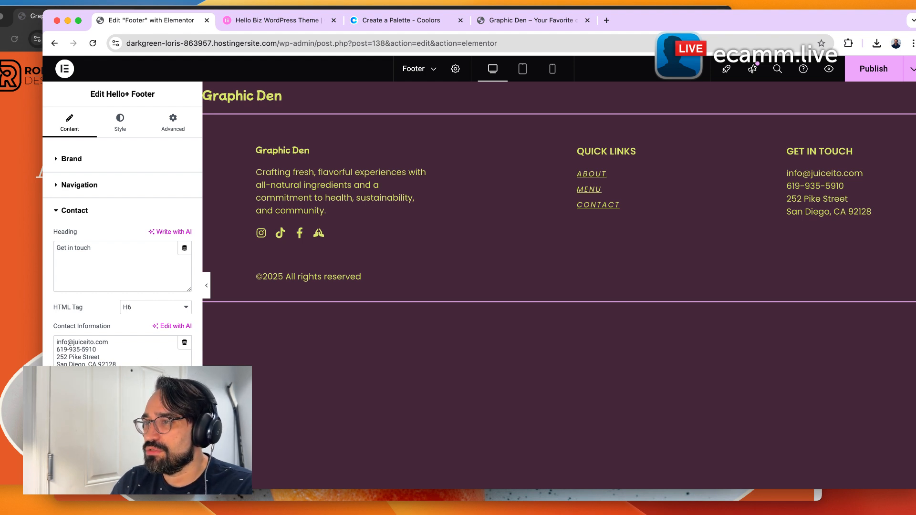
{"action": "left_click_drag", "start_coordinate": [97, 351], "coordinate": [64, 353]}
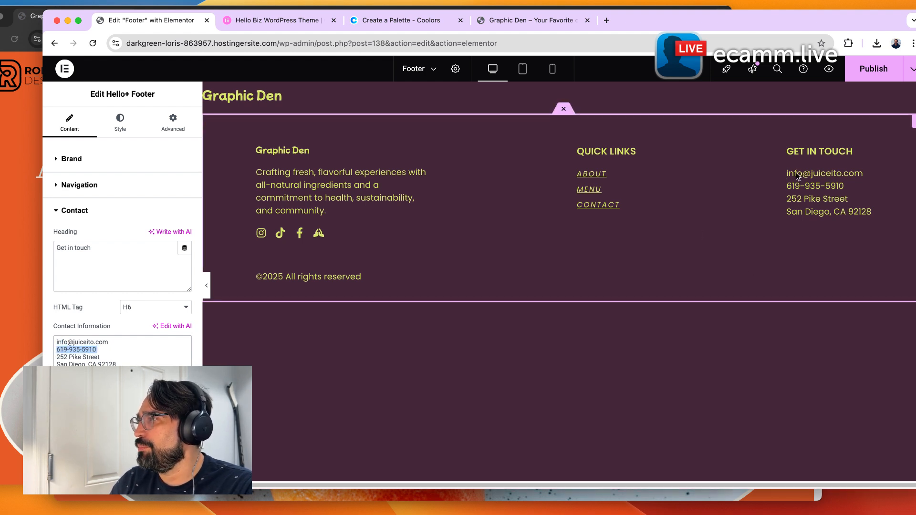
{"action": "left_click", "coordinate": [177, 359]}
Switch to the footer's style settings and publish the footer changes.
{"action": "left_click", "coordinate": [164, 402]}
{"action": "left_click", "coordinate": [165, 402]}
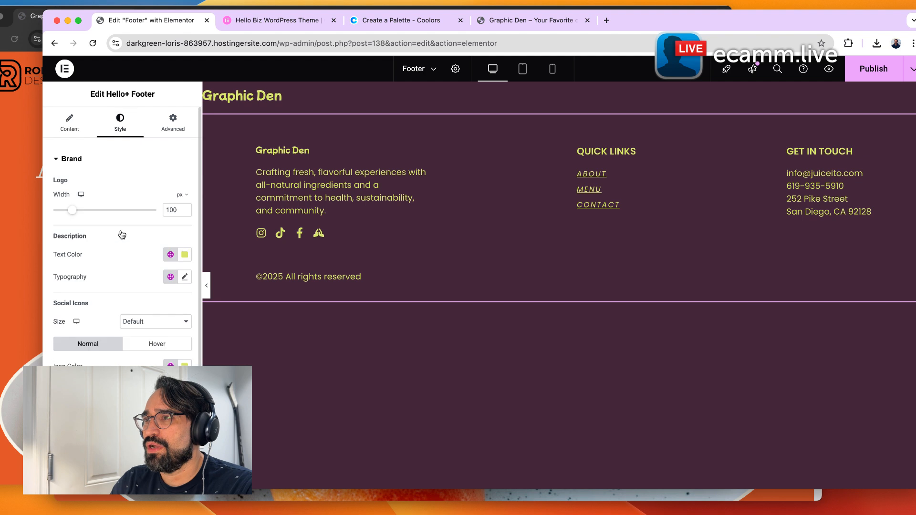
{"action": "scroll", "coordinate": [128, 280], "scroll_direction": "down", "scroll_amount": 3}
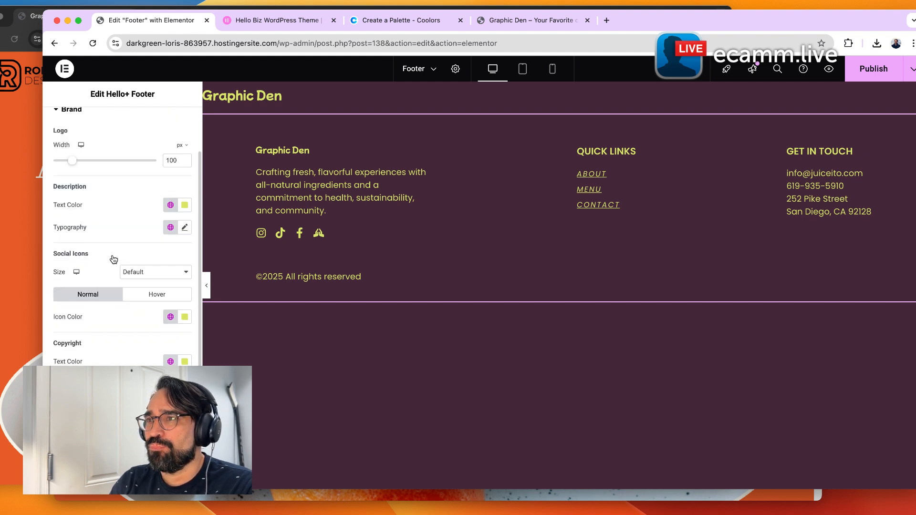
{"action": "scroll", "coordinate": [113, 259], "scroll_direction": "up", "scroll_amount": 3}
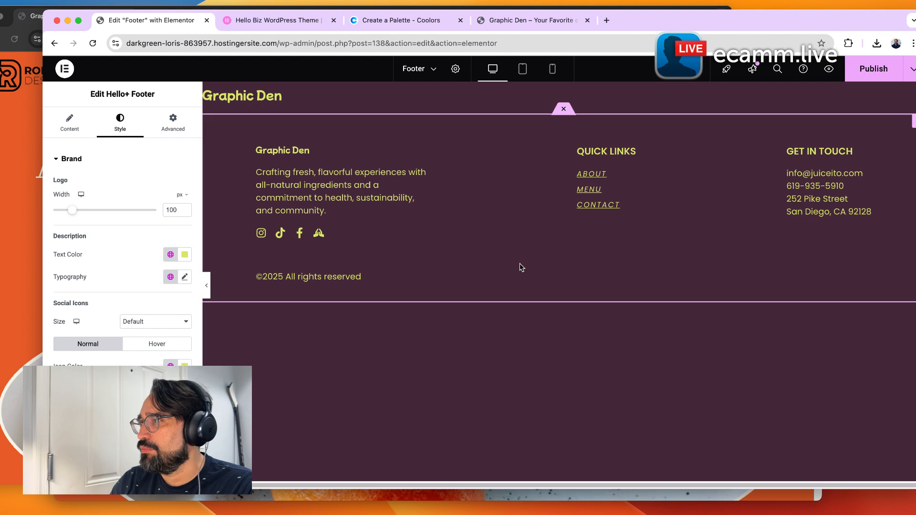
{"action": "left_click", "coordinate": [871, 70]}
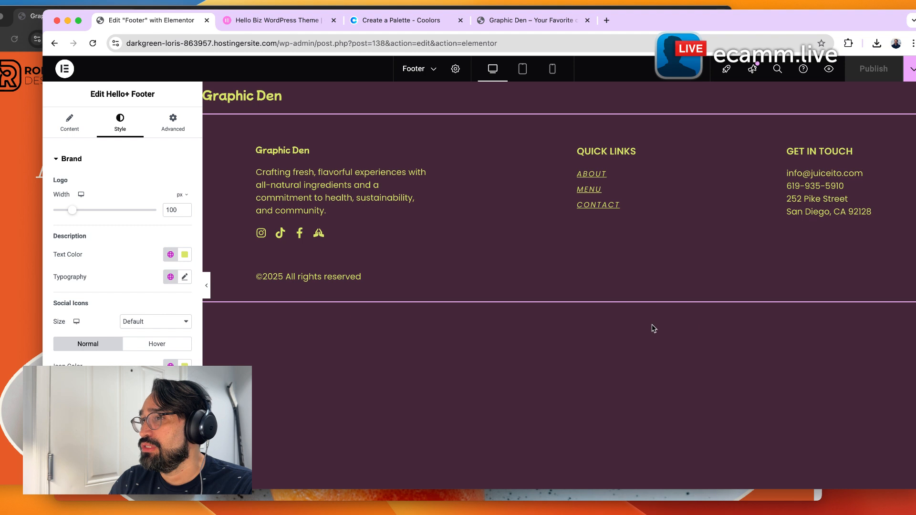
Browse the footer's Brand, Navigation and Contact style settings.
{"action": "scroll", "coordinate": [125, 279], "scroll_direction": "down", "scroll_amount": 3}
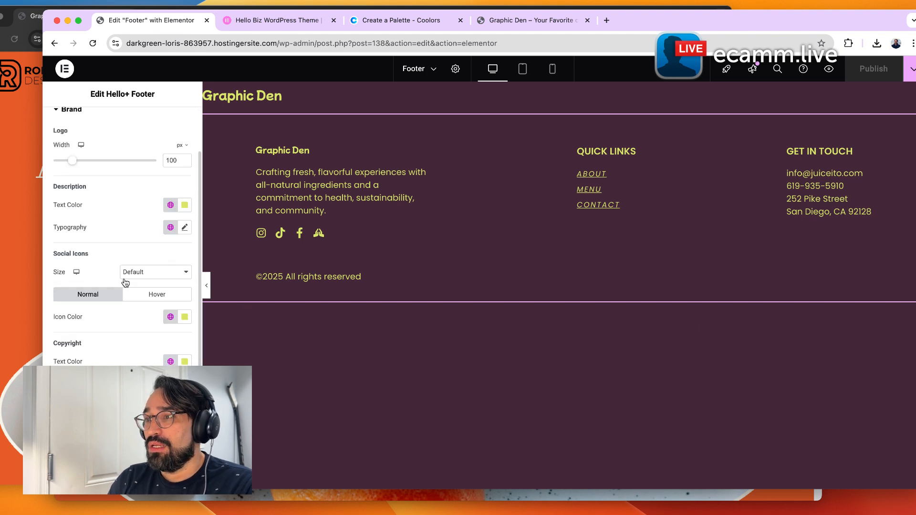
{"action": "scroll", "coordinate": [146, 296], "scroll_direction": "up", "scroll_amount": 3}
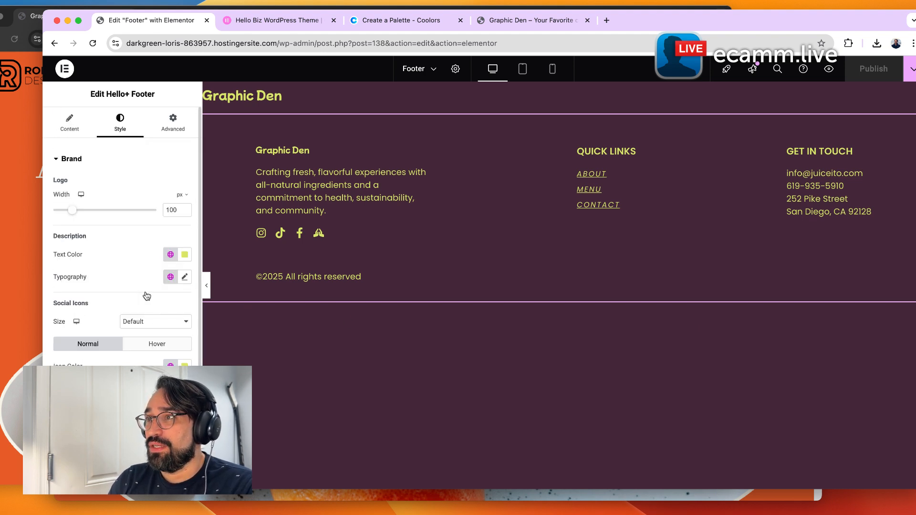
{"action": "scroll", "coordinate": [145, 295], "scroll_direction": "down", "scroll_amount": 3}
{"action": "scroll", "coordinate": [145, 295], "scroll_direction": "up", "scroll_amount": 3}
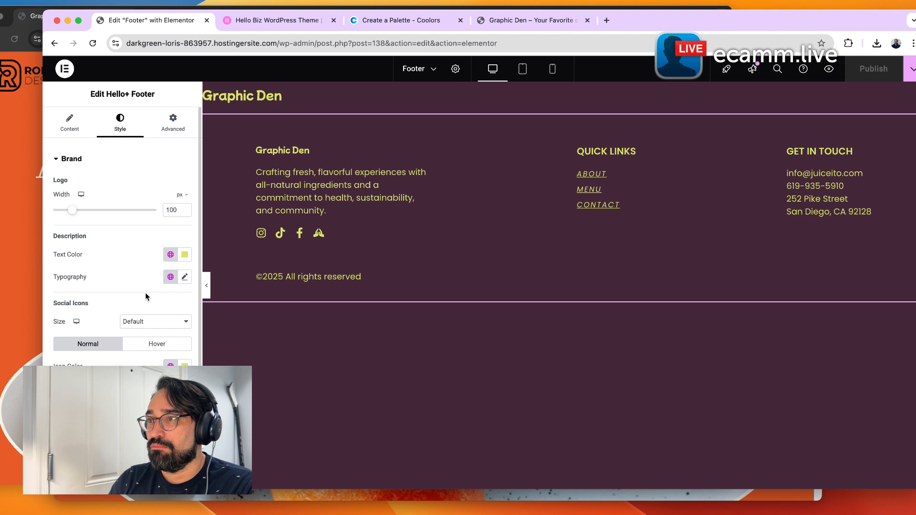
{"action": "scroll", "coordinate": [145, 295], "scroll_direction": "down", "scroll_amount": 2}
{"action": "scroll", "coordinate": [142, 298], "scroll_direction": "down", "scroll_amount": 2}
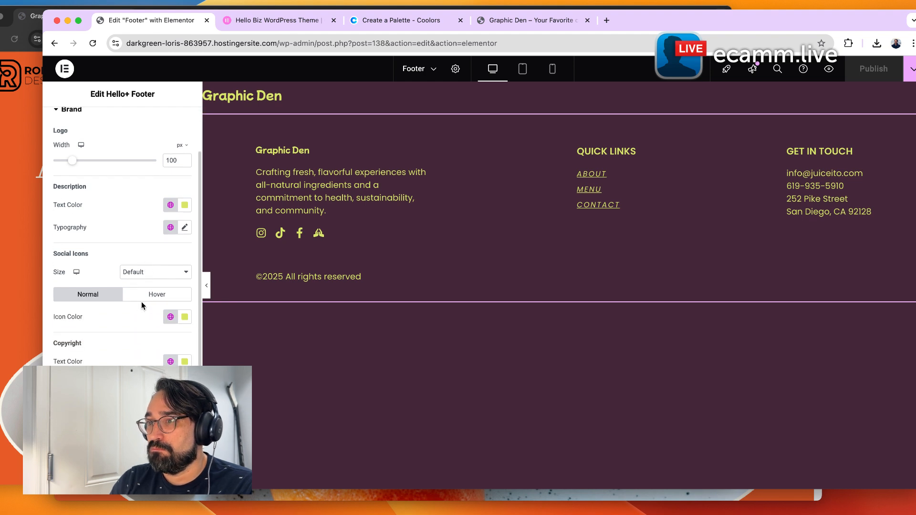
{"action": "left_click", "coordinate": [138, 413]}
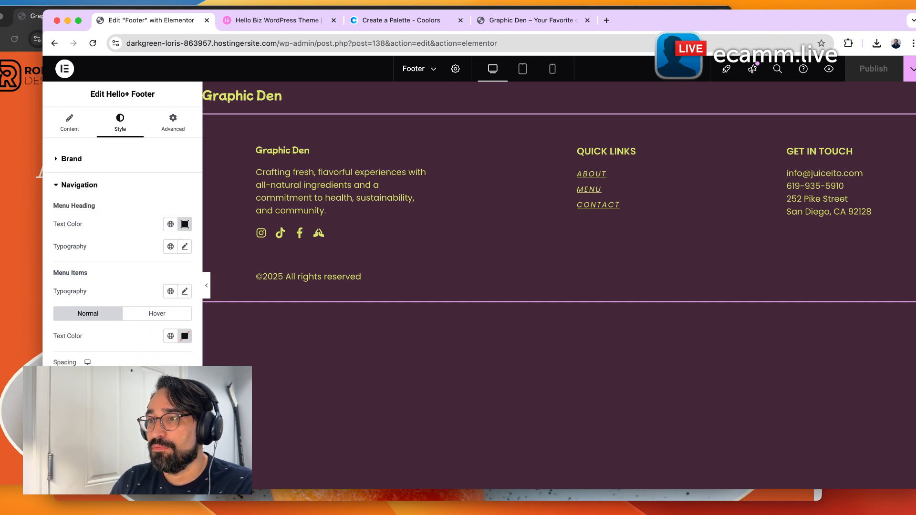
{"action": "left_click", "coordinate": [138, 412]}
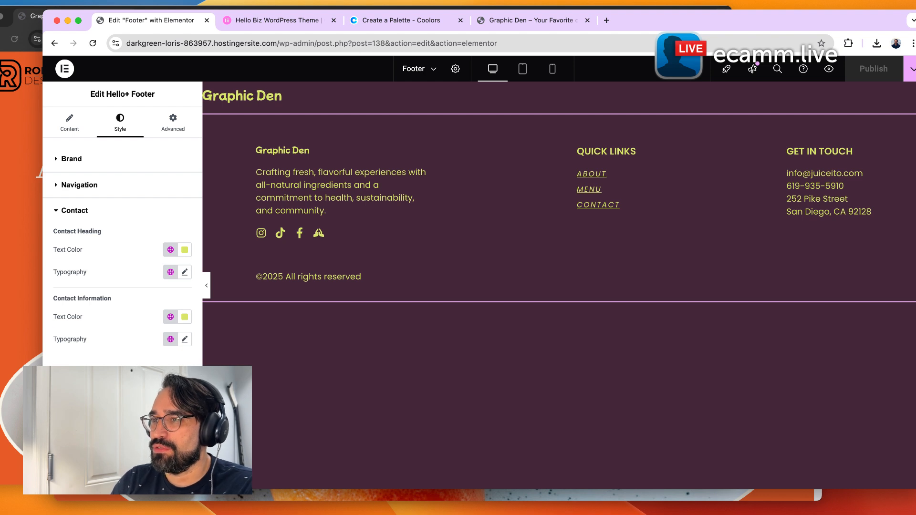
Try giving the footer box a beige global background color, then clear the background color.
{"action": "left_click", "coordinate": [131, 383]}
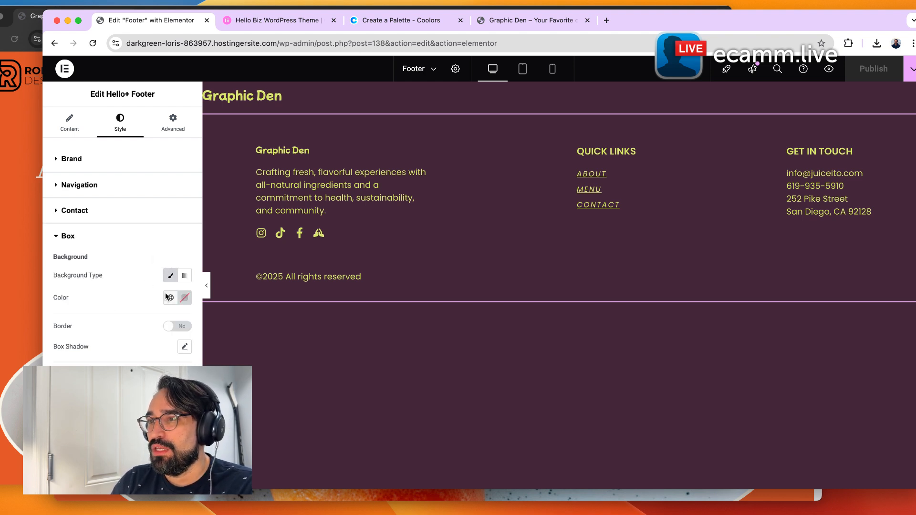
{"action": "left_click", "coordinate": [169, 297]}
{"action": "left_click", "coordinate": [123, 282]}
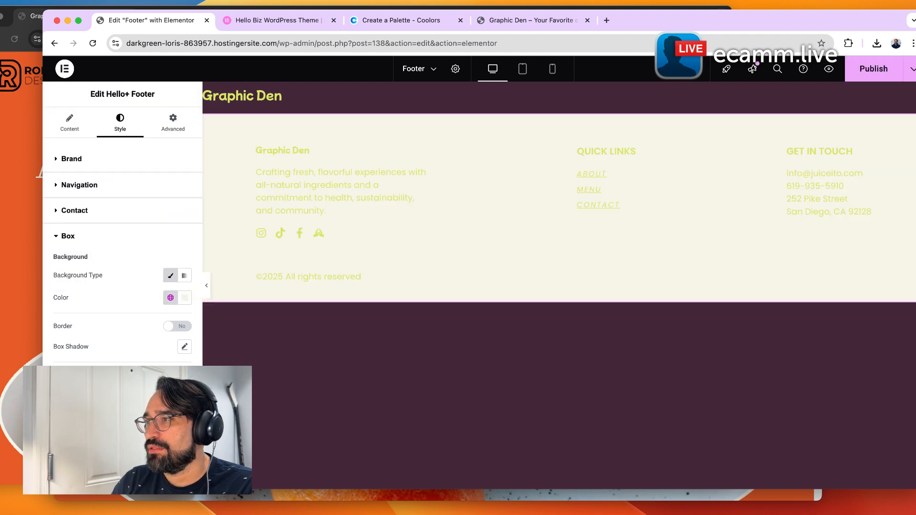
{"action": "left_click", "coordinate": [170, 297]}
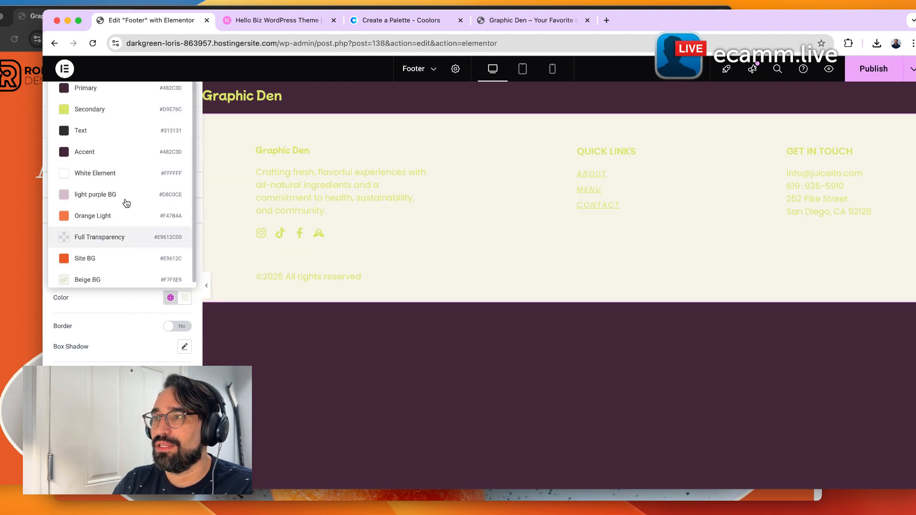
{"action": "left_click", "coordinate": [122, 83]}
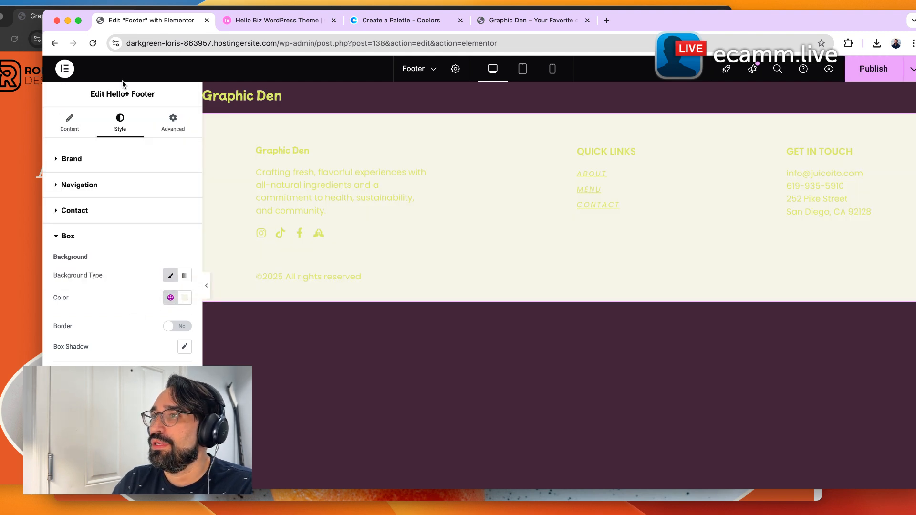
{"action": "left_click", "coordinate": [185, 294]}
{"action": "left_click", "coordinate": [204, 319]}
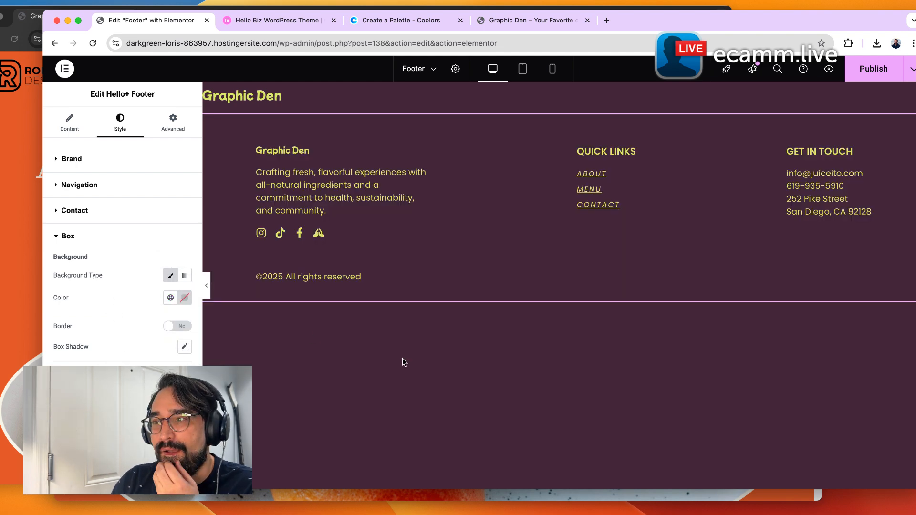
Enable a border on the footer box.
{"action": "left_click", "coordinate": [177, 327]}
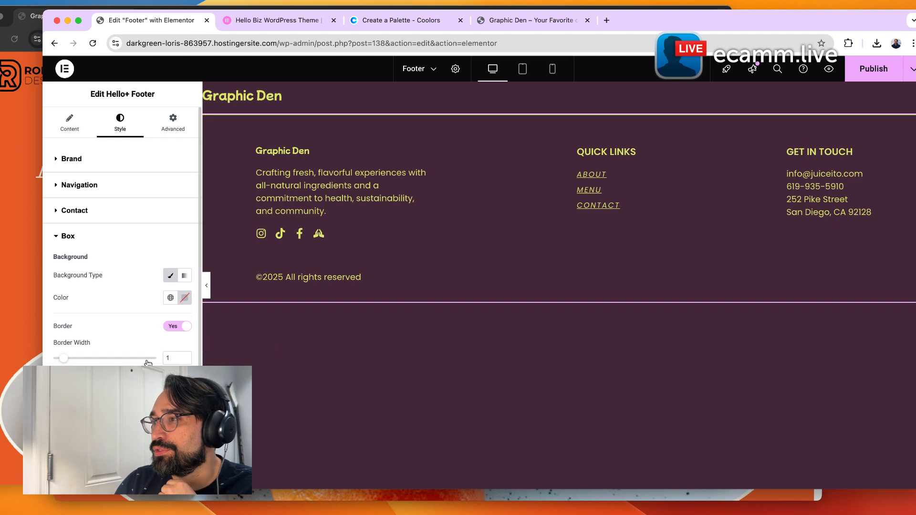
{"action": "left_click", "coordinate": [475, 351]}
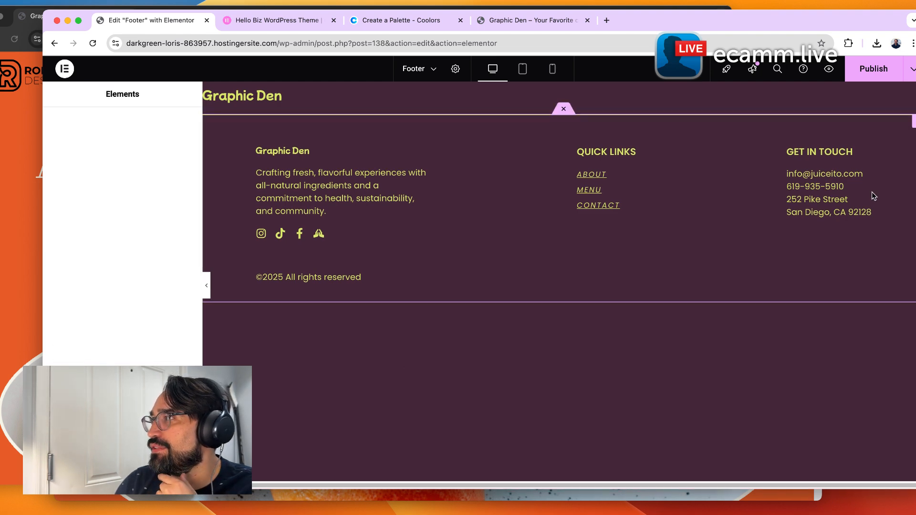
Try setting the footer's menu heading and menu item text colors to the White Element global color.
{"action": "left_click", "coordinate": [302, 228]}
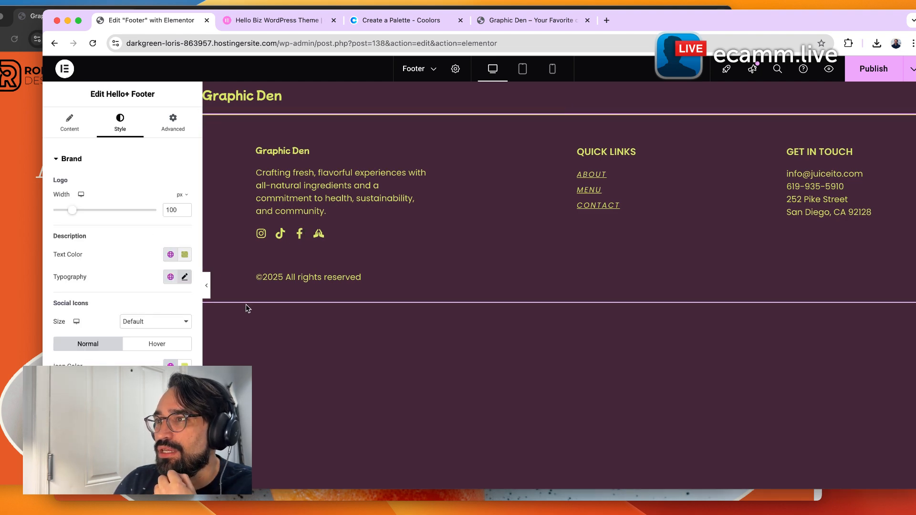
{"action": "scroll", "coordinate": [122, 238], "scroll_direction": "down", "scroll_amount": 2}
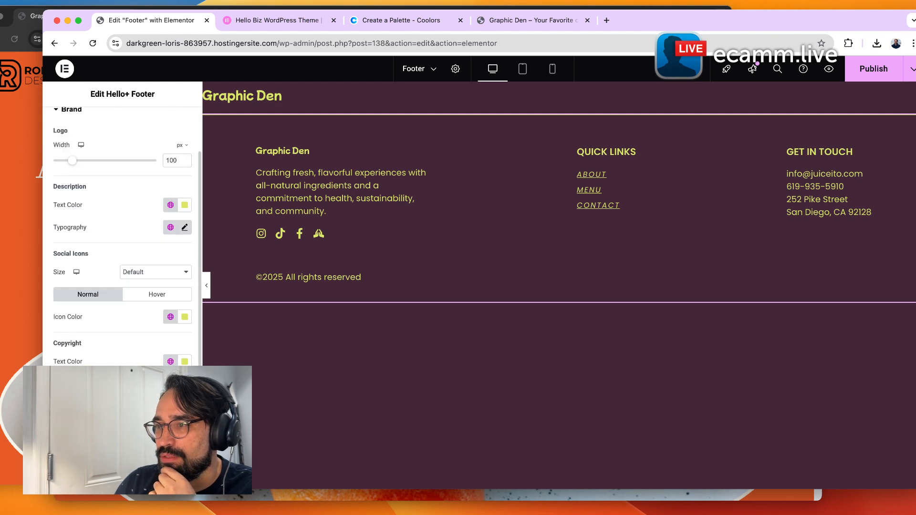
{"action": "left_click", "coordinate": [96, 413]}
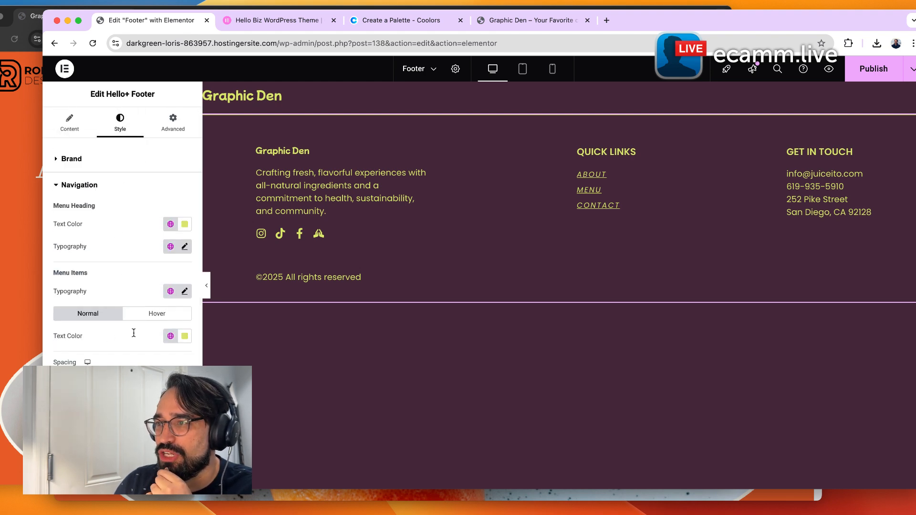
{"action": "left_click", "coordinate": [171, 224]}
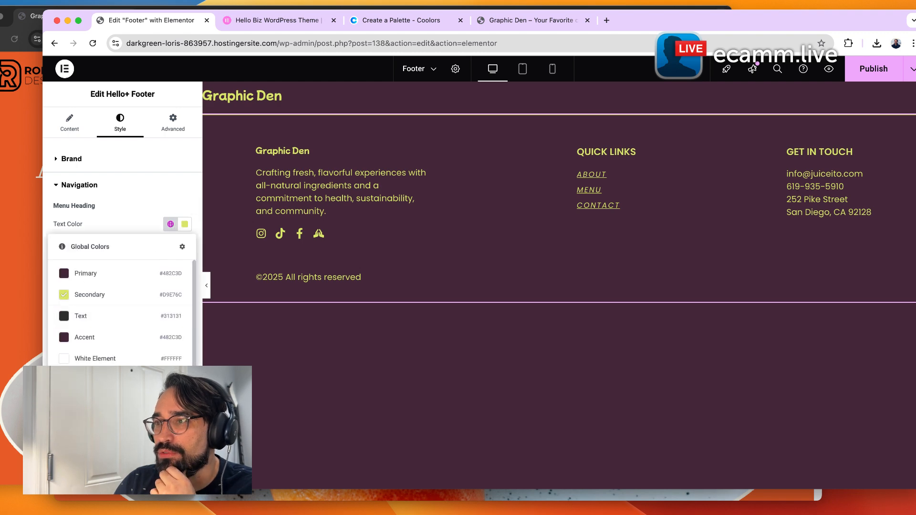
{"action": "left_click", "coordinate": [96, 359]}
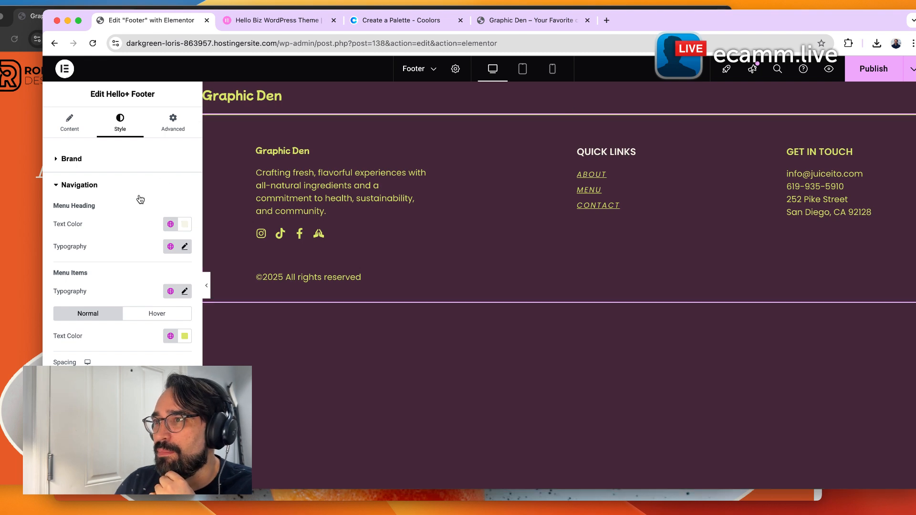
{"action": "left_click", "coordinate": [170, 336]}
{"action": "left_click", "coordinate": [98, 318]}
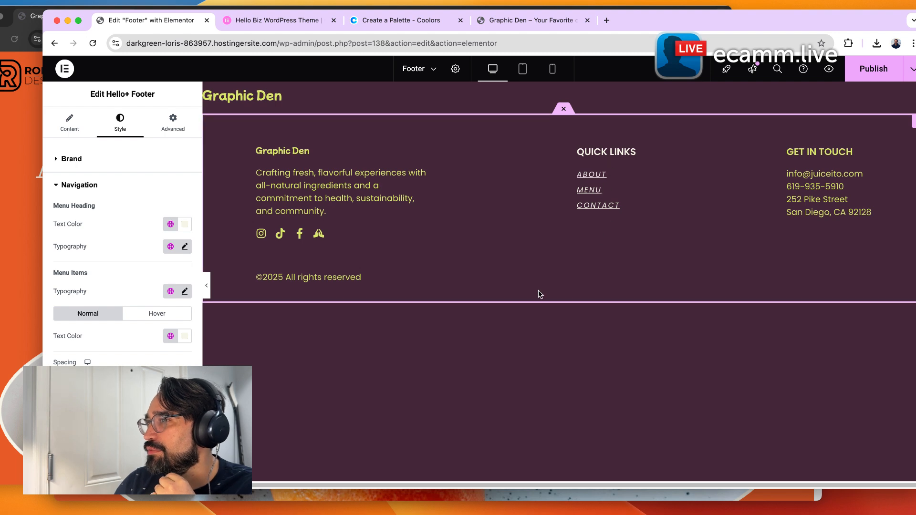
Set the footer menu items' hover text color to the Secondary global color.
{"action": "left_click", "coordinate": [157, 314]}
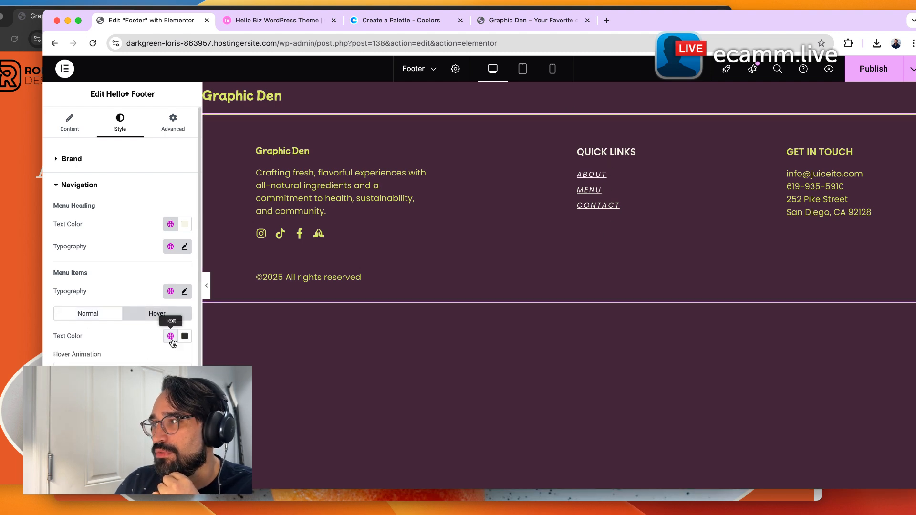
{"action": "left_click", "coordinate": [171, 335]}
{"action": "left_click", "coordinate": [95, 148]}
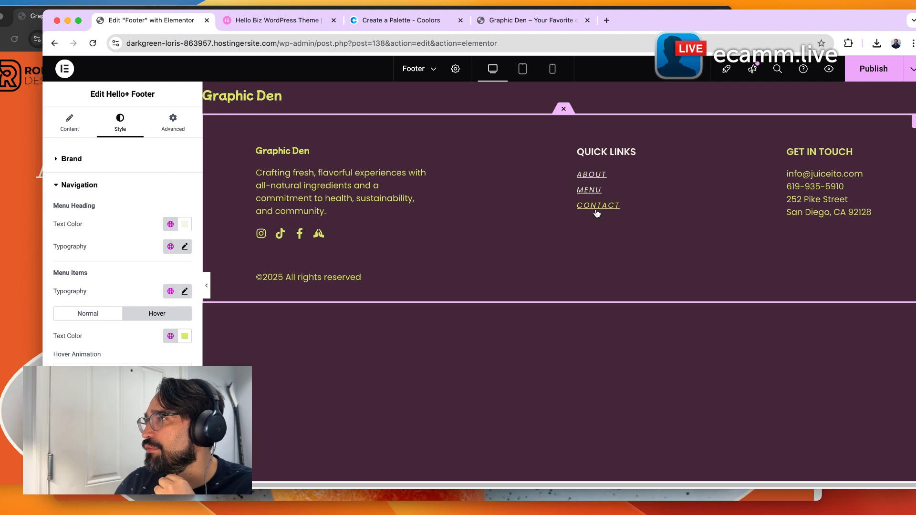
{"action": "left_click", "coordinate": [171, 337]}
{"action": "left_click", "coordinate": [120, 323]}
Set the footer menu items' normal text color and the menu heading text color to Secondary.
{"action": "left_click", "coordinate": [96, 314]}
{"action": "left_click", "coordinate": [171, 337]}
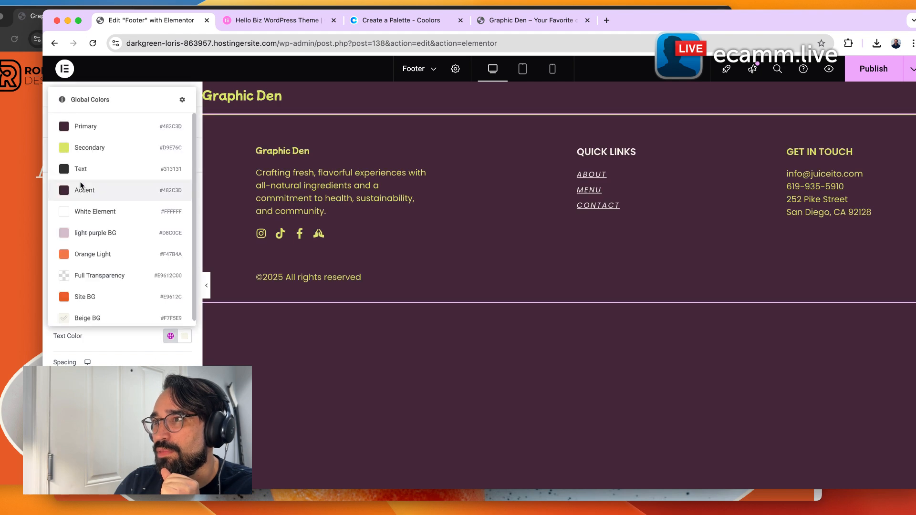
{"action": "left_click", "coordinate": [88, 151]}
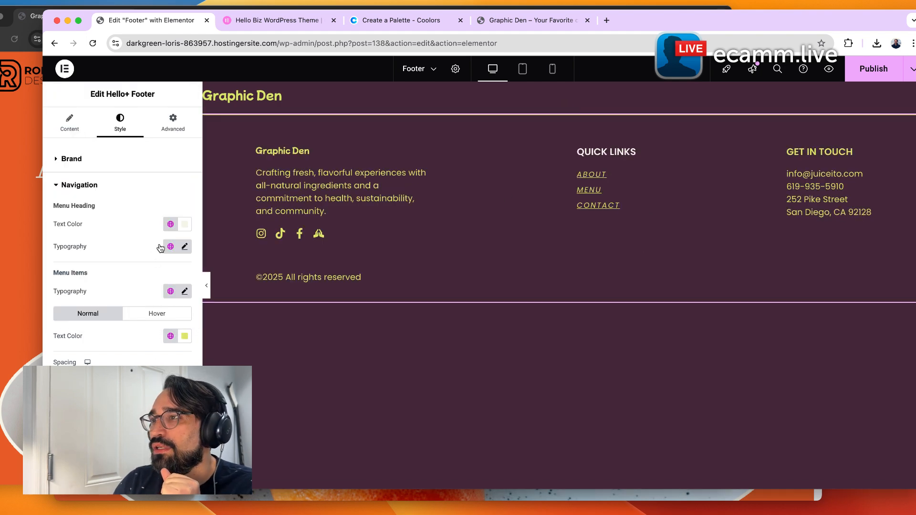
{"action": "left_click", "coordinate": [170, 224]}
{"action": "left_click", "coordinate": [125, 292]}
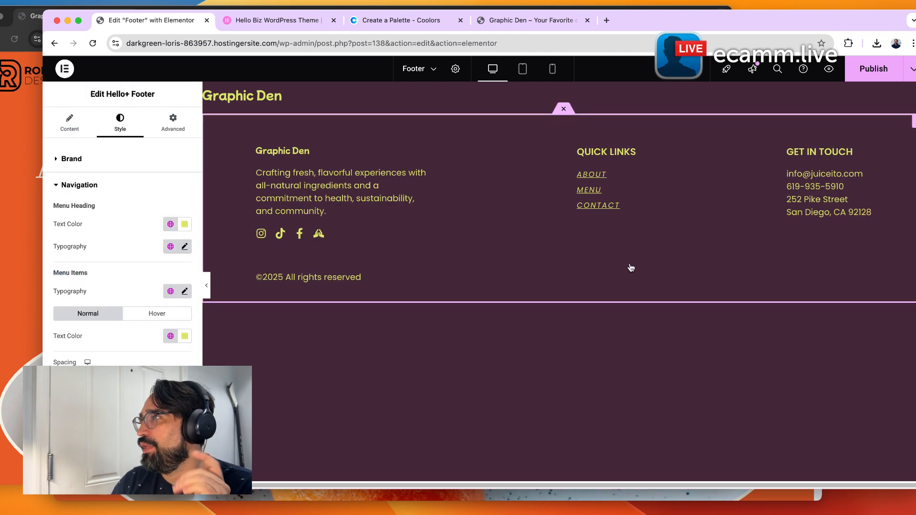
Review the footer's Contact and Box style settings, then publish the footer.
{"action": "left_click", "coordinate": [70, 187]}
{"action": "left_click", "coordinate": [81, 213]}
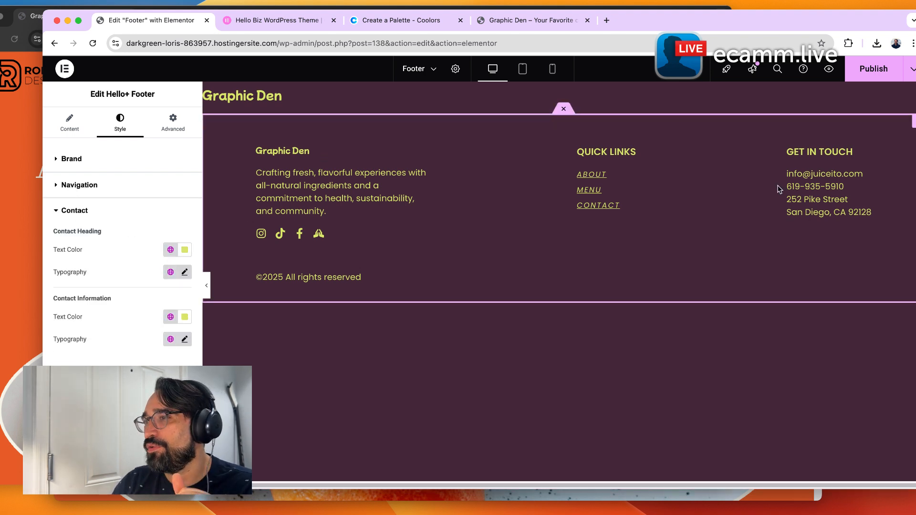
{"action": "left_click", "coordinate": [90, 217]}
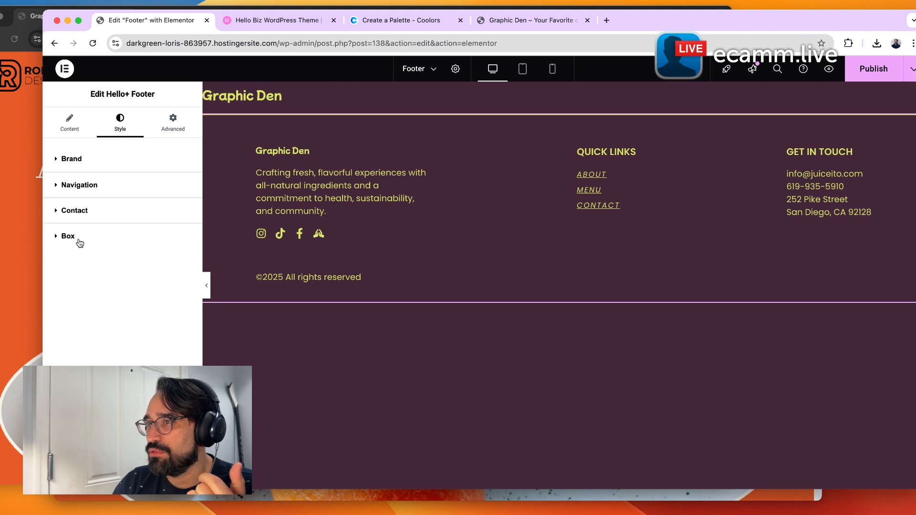
{"action": "left_click", "coordinate": [78, 239]}
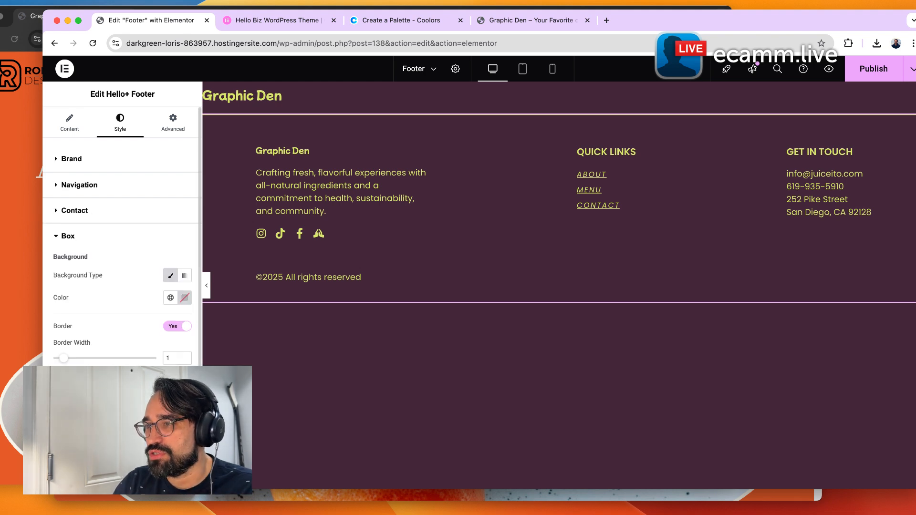
{"action": "scroll", "coordinate": [122, 235], "scroll_direction": "down", "scroll_amount": 1}
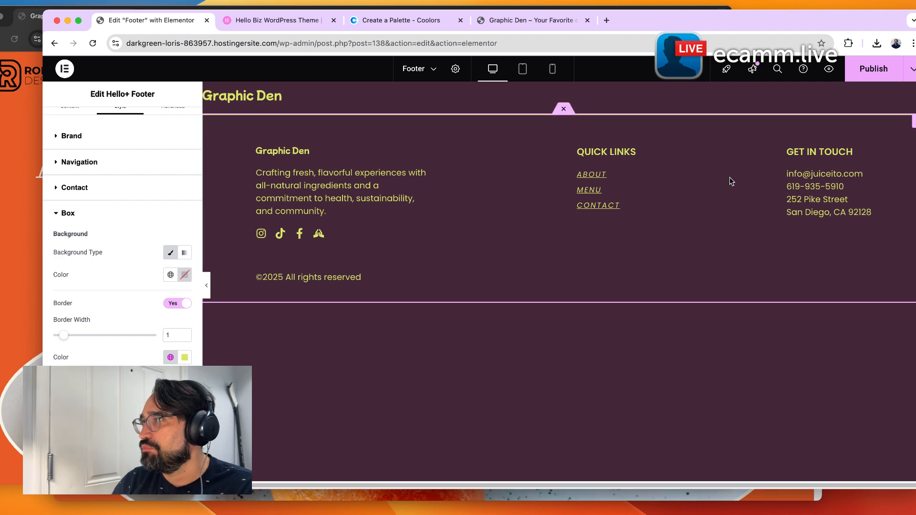
{"action": "left_click", "coordinate": [876, 71]}
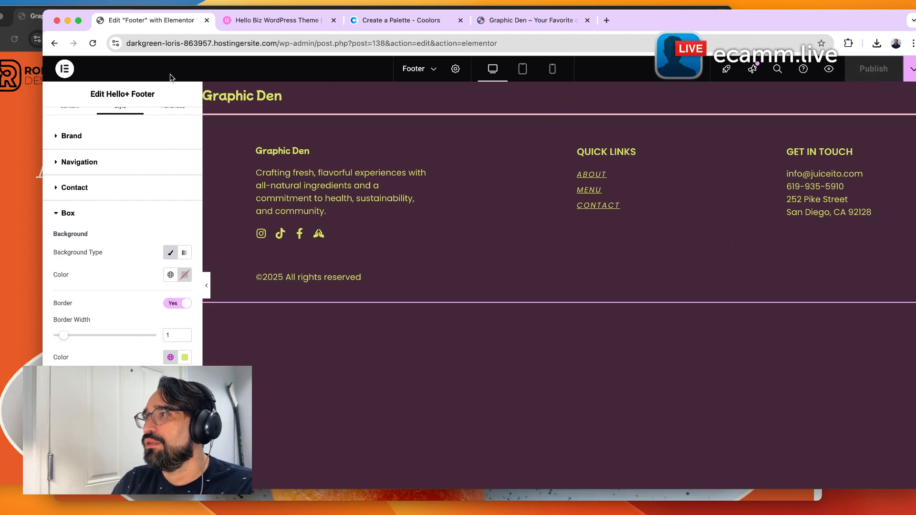
Exit the editor to WordPress and open the Home page in Elementor from the Pages list.
{"action": "left_click", "coordinate": [69, 70]}
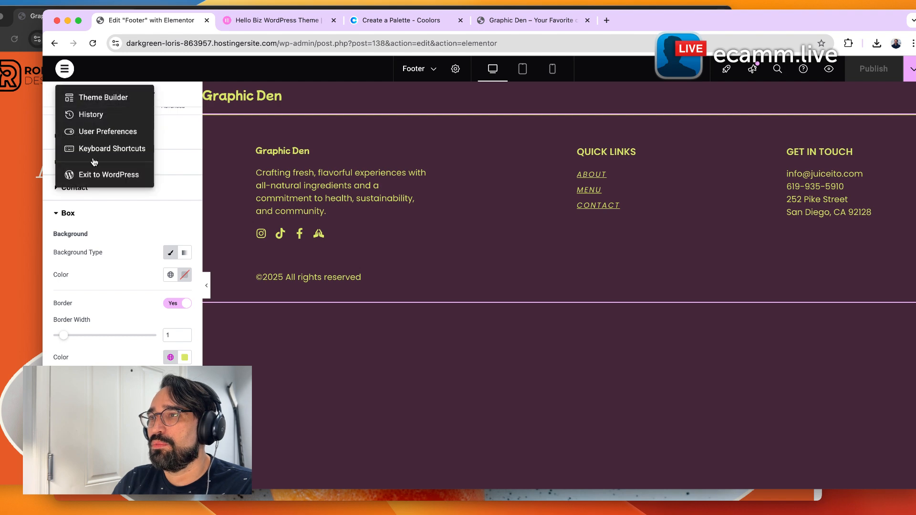
{"action": "left_click", "coordinate": [95, 176]}
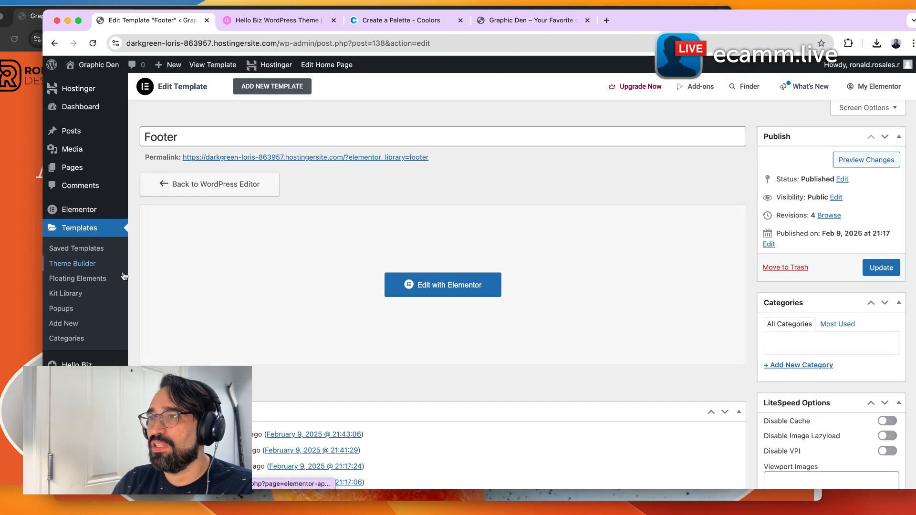
{"action": "mouse_move", "coordinate": [61, 218]}
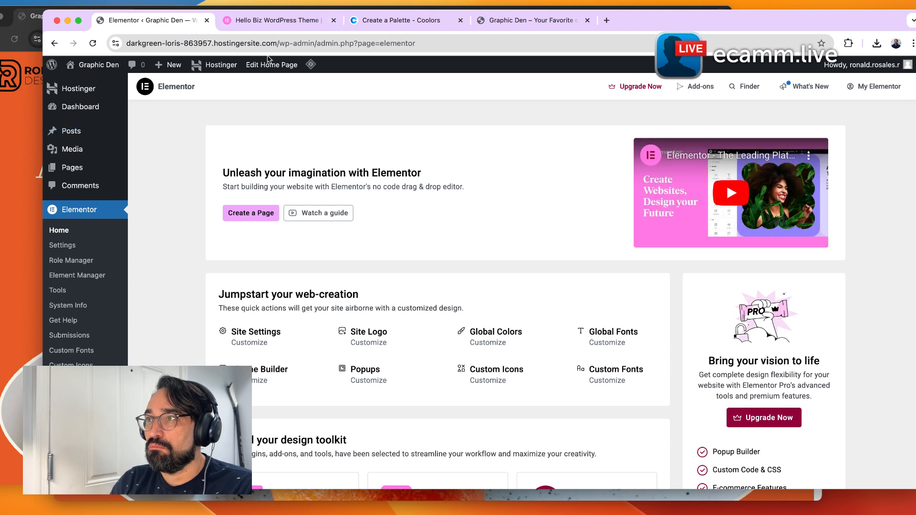
{"action": "left_click", "coordinate": [79, 146]}
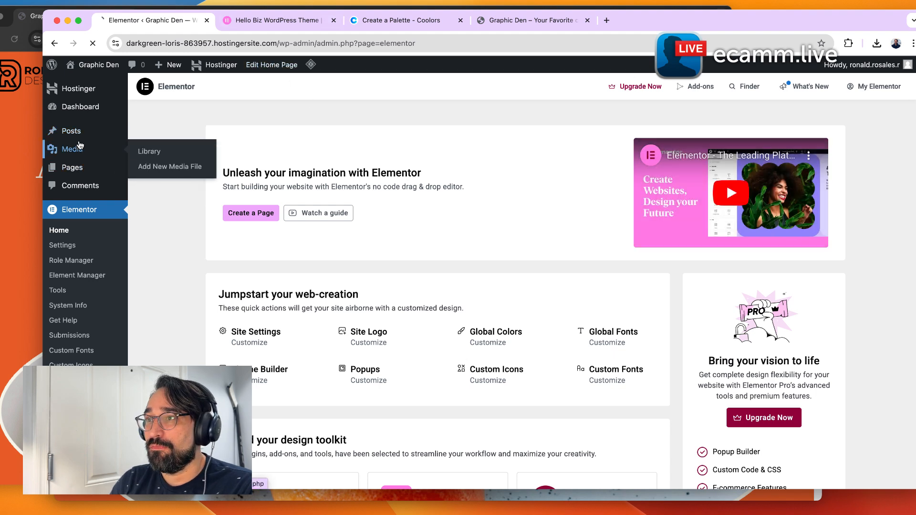
{"action": "left_click", "coordinate": [75, 203]}
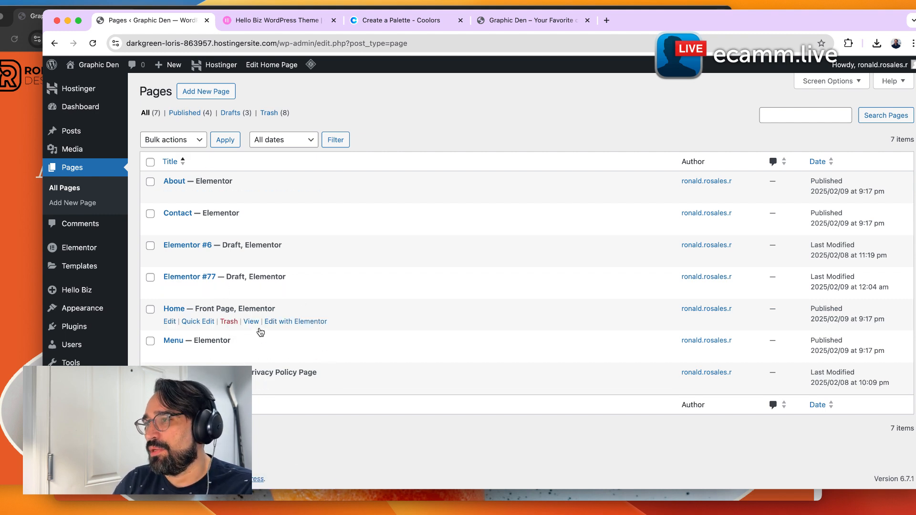
{"action": "left_click", "coordinate": [285, 322]}
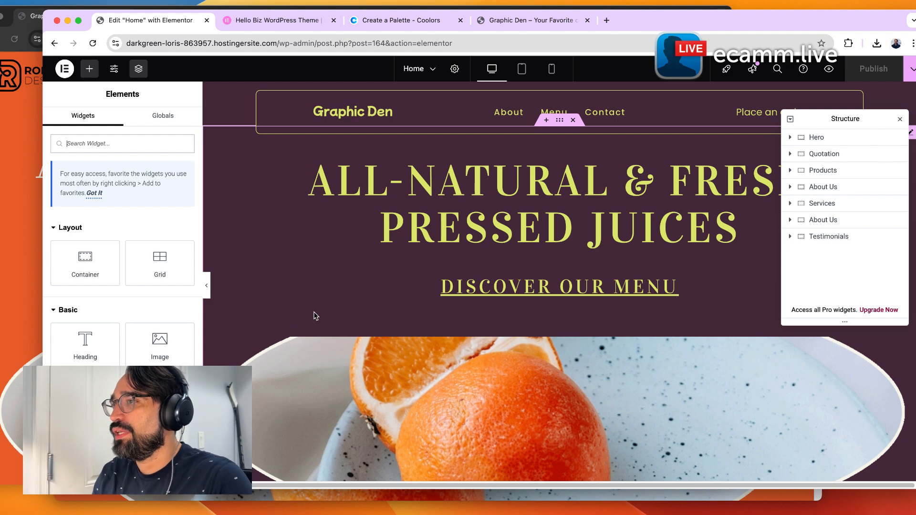
Scroll down to the product cards, select the Smoothies image and show it in the Structure navigator.
{"action": "scroll", "coordinate": [629, 260], "scroll_direction": "down", "scroll_amount": 5}
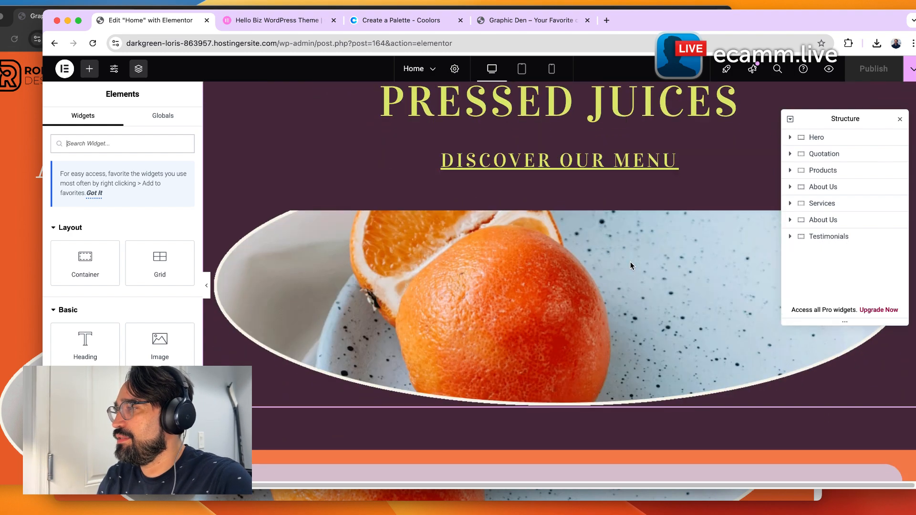
{"action": "scroll", "coordinate": [629, 260], "scroll_direction": "down", "scroll_amount": 5}
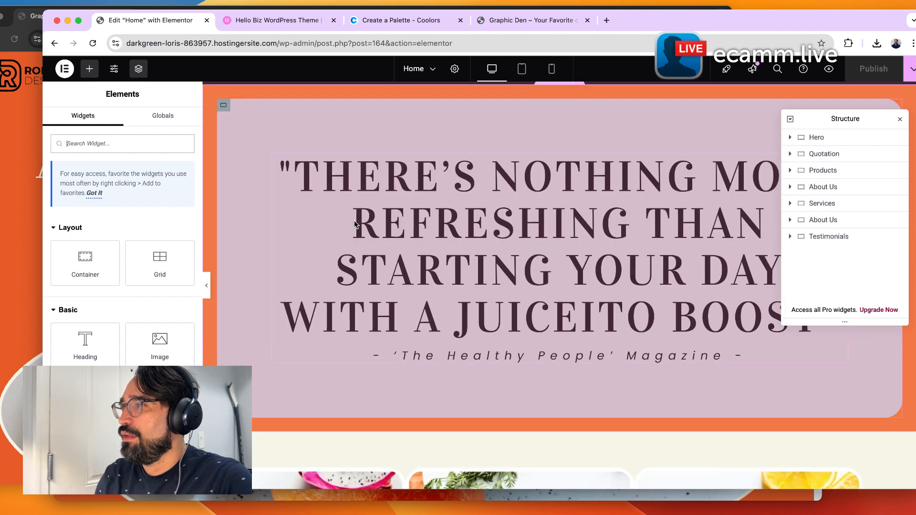
{"action": "scroll", "coordinate": [354, 223], "scroll_direction": "down", "scroll_amount": 2}
{"action": "scroll", "coordinate": [354, 224], "scroll_direction": "down", "scroll_amount": 5}
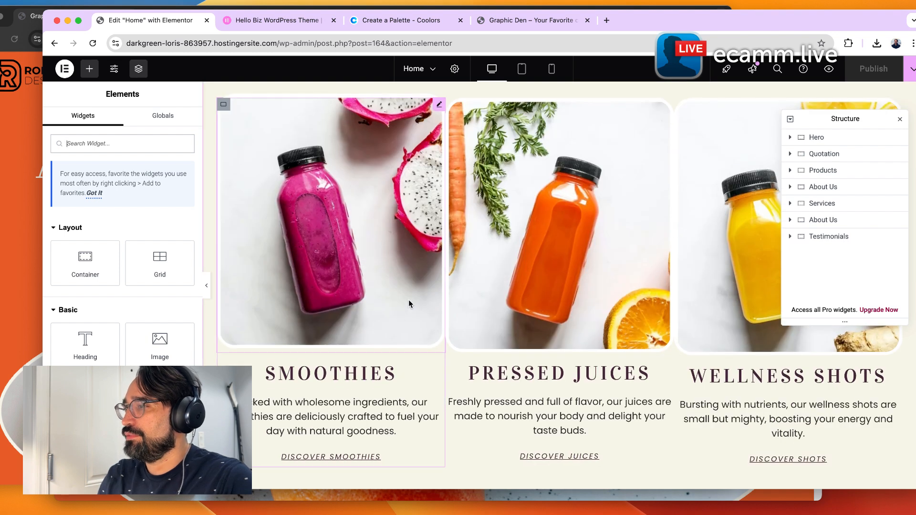
{"action": "left_click", "coordinate": [412, 300]}
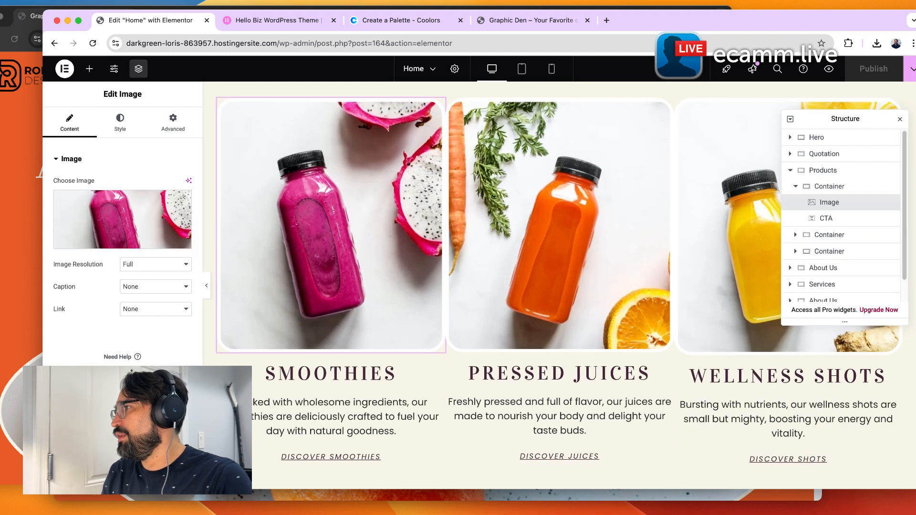
{"action": "left_click_drag", "start_coordinate": [839, 118], "coordinate": [811, 104]}
{"action": "right_click", "coordinate": [605, 160]}
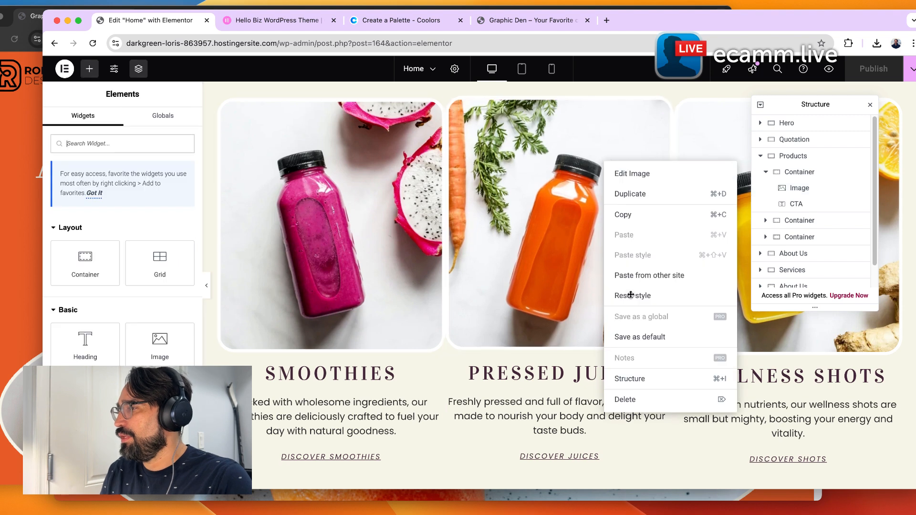
{"action": "left_click", "coordinate": [647, 386]}
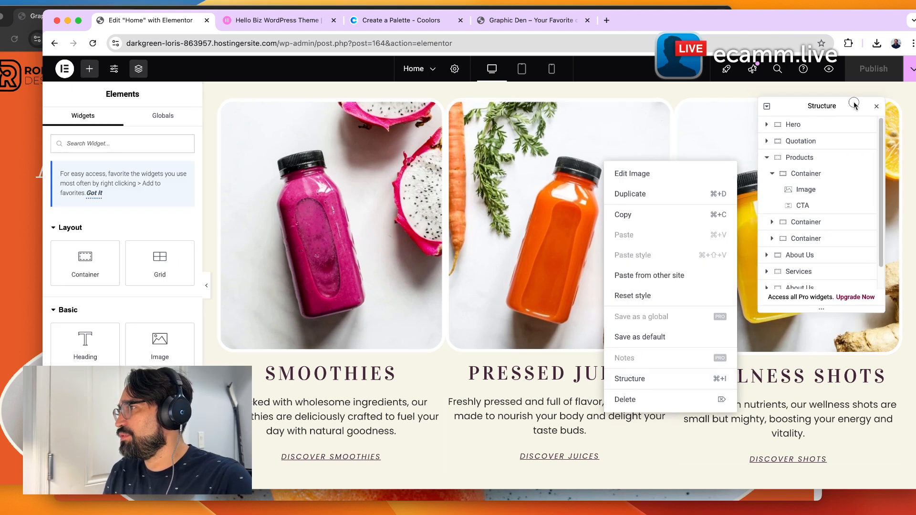
Collapse the Products section in the Structure navigator and open the Quotation section's context menu.
{"action": "left_click", "coordinate": [771, 173]}
{"action": "left_click", "coordinate": [767, 157]}
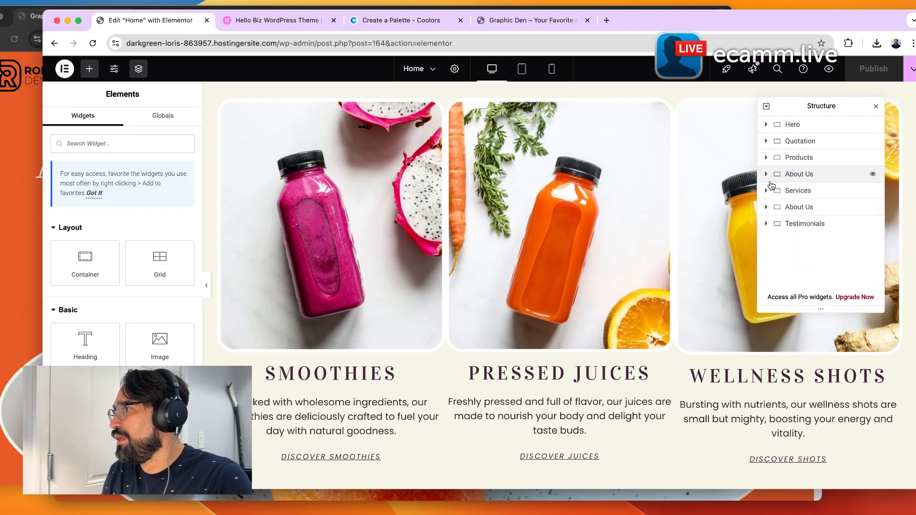
{"action": "right_click", "coordinate": [802, 143]}
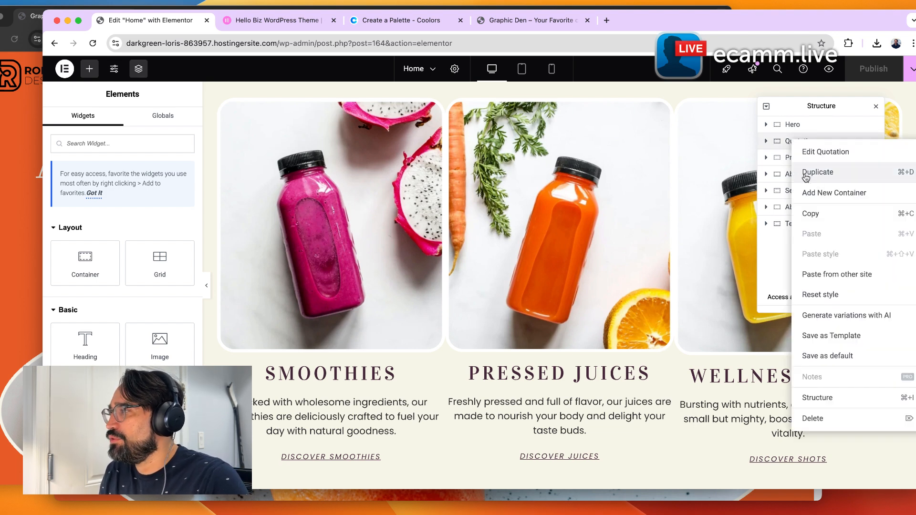
{"action": "left_click", "coordinate": [765, 265]}
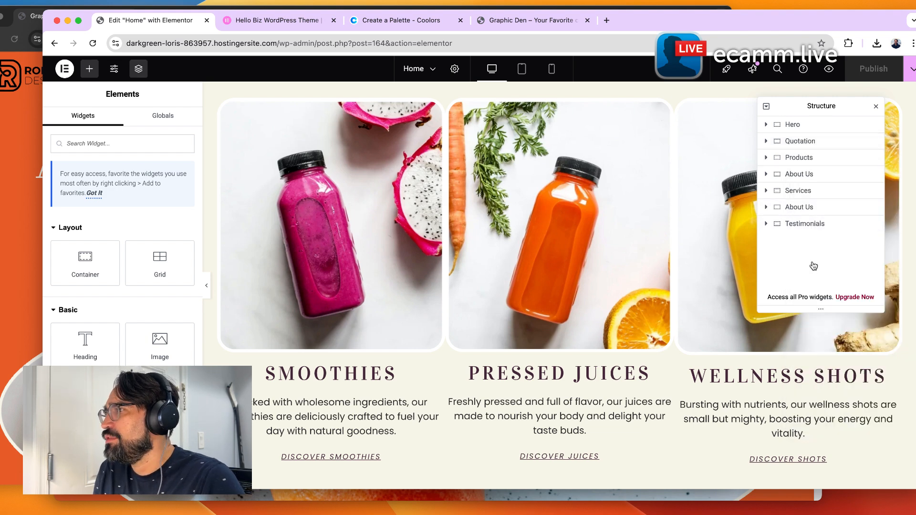
Select the About Us container and examine the home page around the Products section.
{"action": "left_click", "coordinate": [823, 198]}
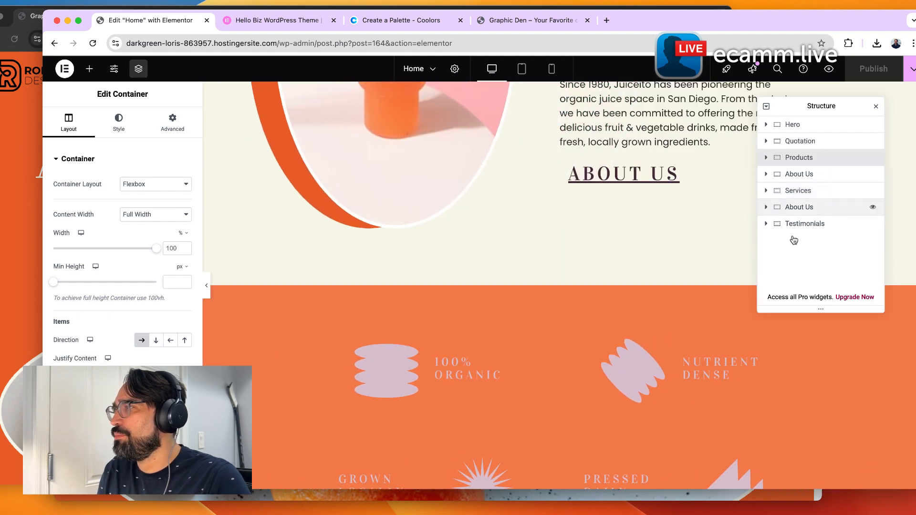
{"action": "scroll", "coordinate": [709, 378], "scroll_direction": "up", "scroll_amount": 10}
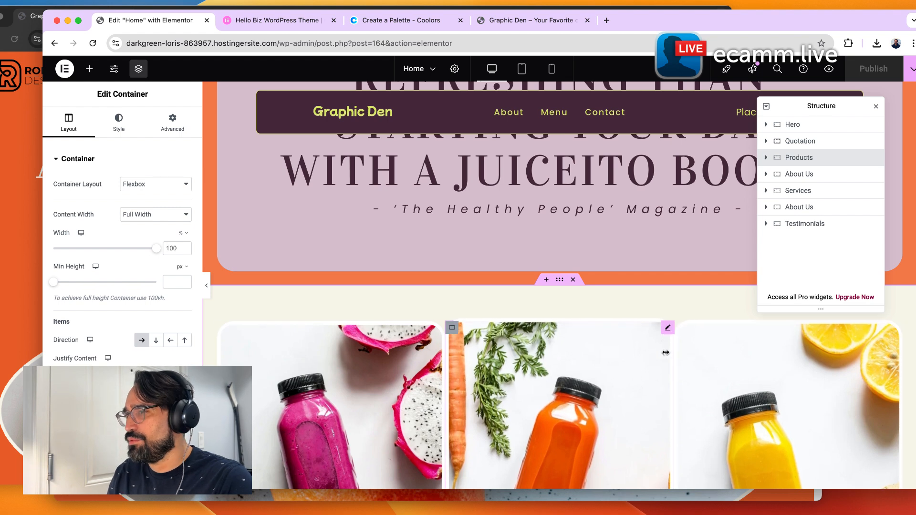
{"action": "scroll", "coordinate": [69, 343], "scroll_direction": "down", "scroll_amount": 1}
{"action": "scroll", "coordinate": [69, 342], "scroll_direction": "down", "scroll_amount": 1}
{"action": "scroll", "coordinate": [122, 286], "scroll_direction": "down", "scroll_amount": 1}
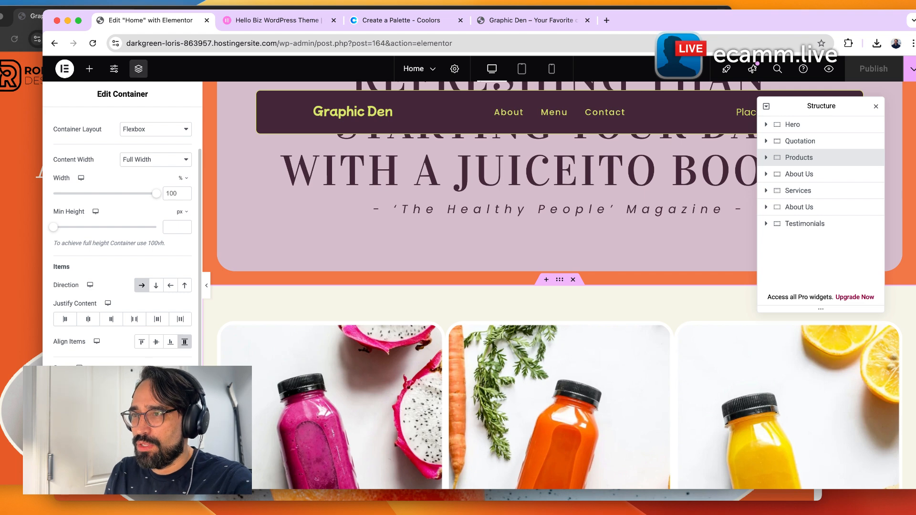
{"action": "scroll", "coordinate": [67, 298], "scroll_direction": "up", "scroll_amount": 3}
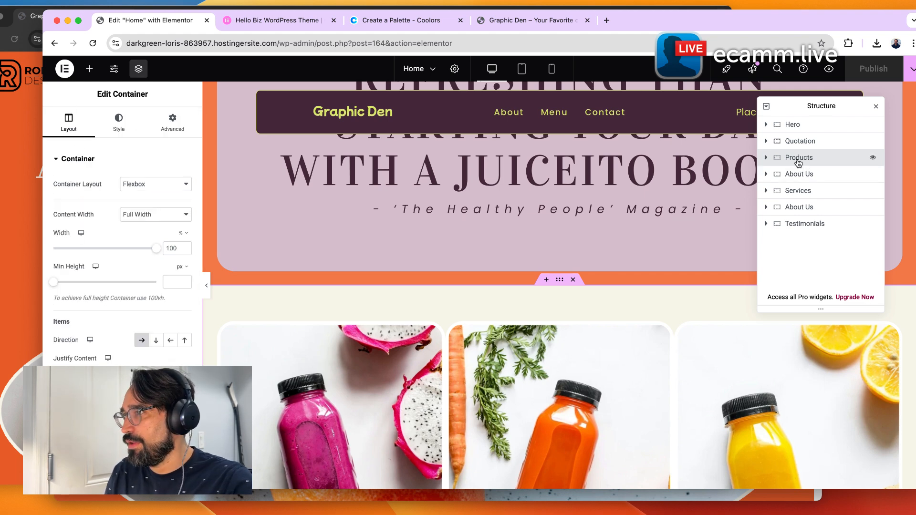
Set the product container's column and row gaps to 16 px.
{"action": "scroll", "coordinate": [110, 340], "scroll_direction": "down", "scroll_amount": 5}
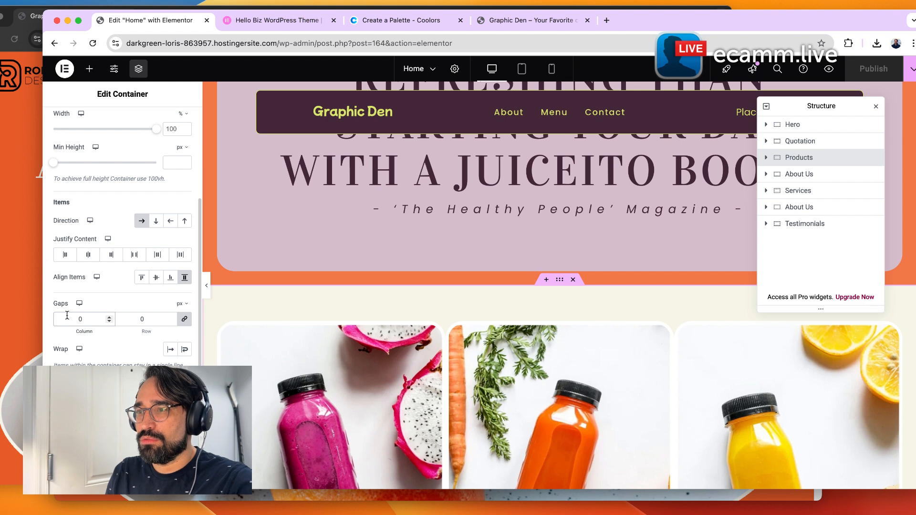
{"action": "type", "text": "16"}
{"action": "key", "text": "Tab"}
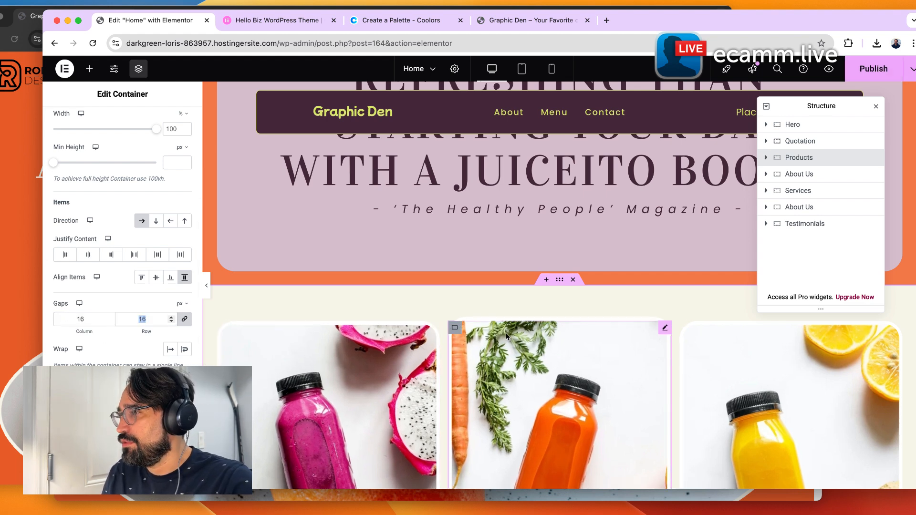
Select the Smoothies image and set its border color to the global Primary color.
{"action": "scroll", "coordinate": [621, 357], "scroll_direction": "down", "scroll_amount": 5}
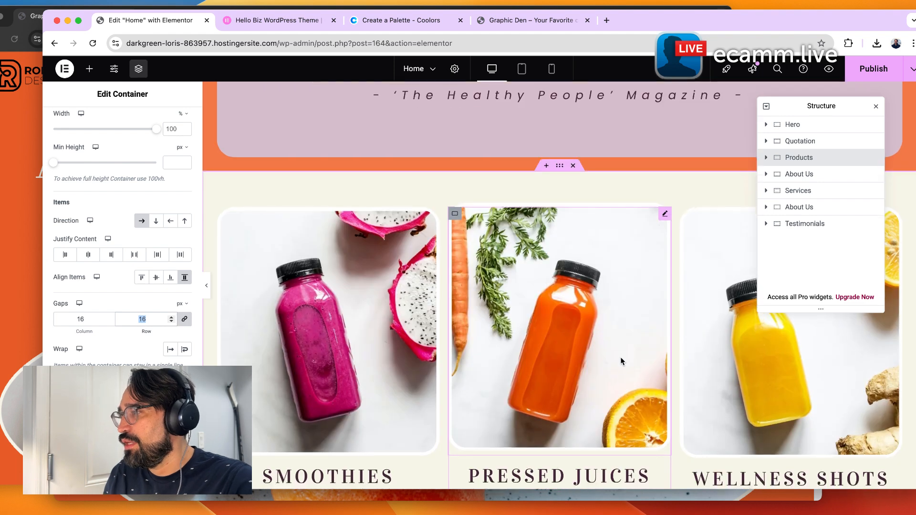
{"action": "left_click", "coordinate": [766, 158]}
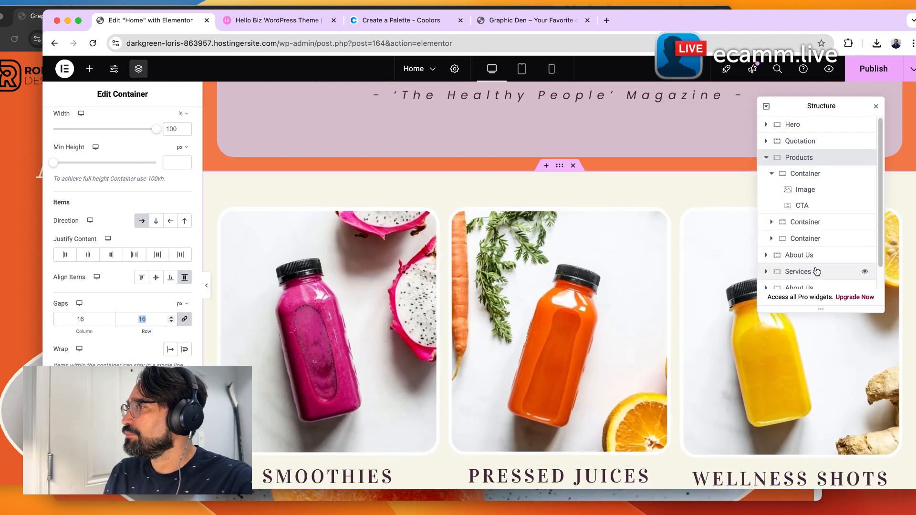
{"action": "left_click", "coordinate": [803, 189]}
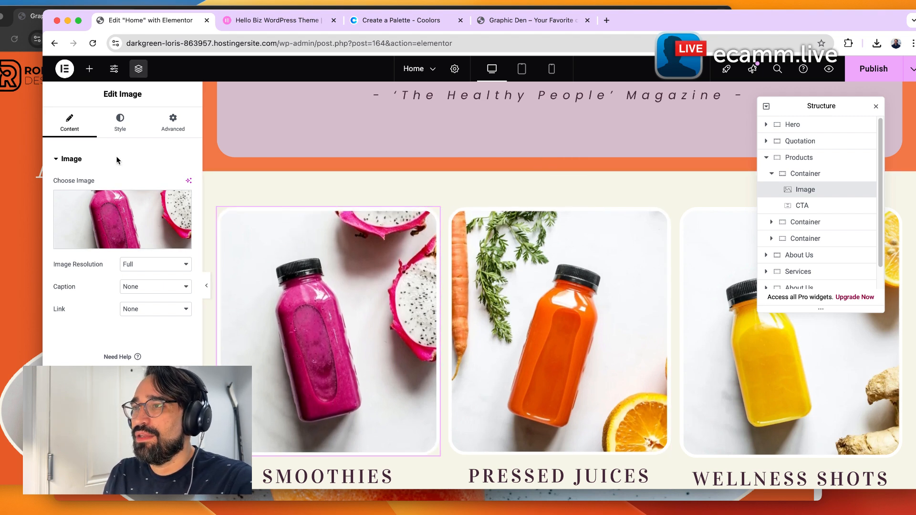
{"action": "left_click", "coordinate": [120, 122]}
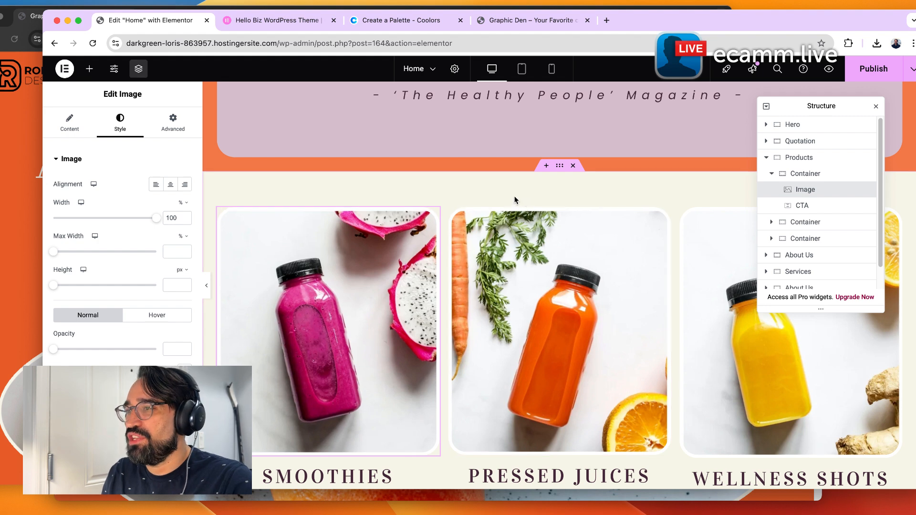
{"action": "scroll", "coordinate": [122, 229], "scroll_direction": "down", "scroll_amount": 4}
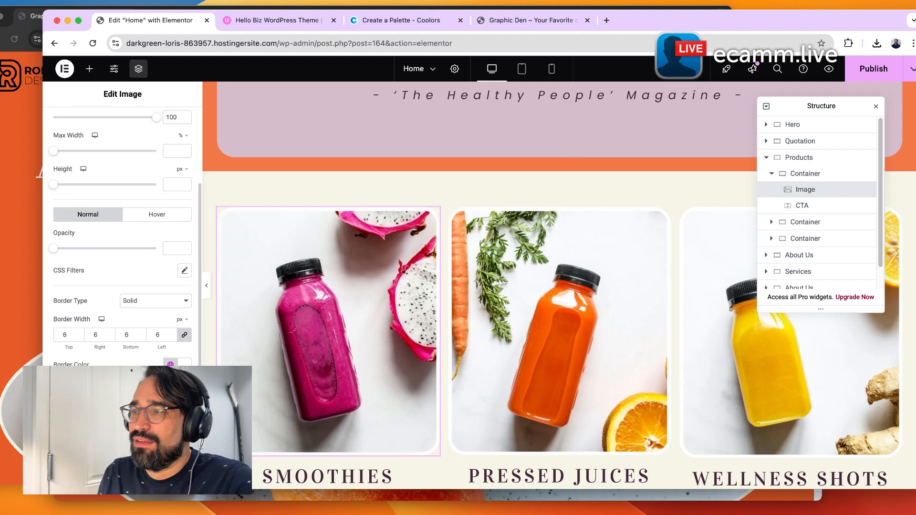
{"action": "left_click", "coordinate": [170, 364]}
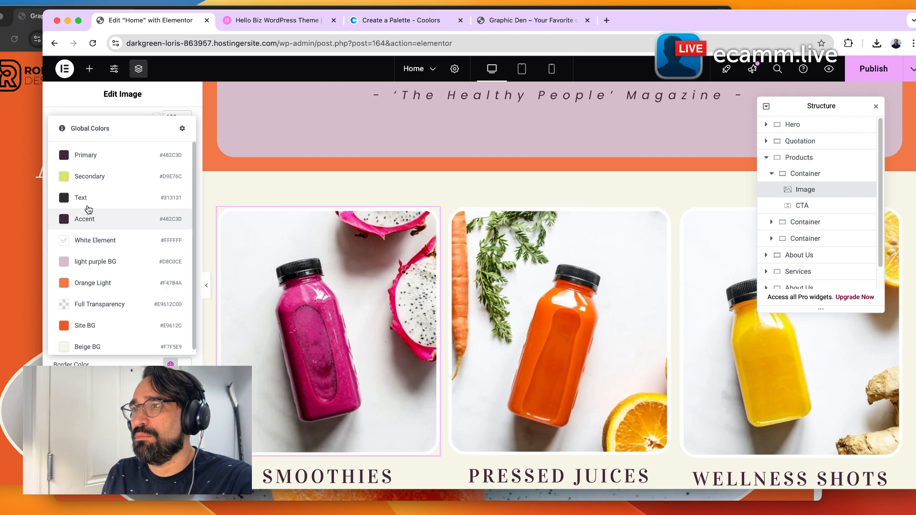
{"action": "left_click", "coordinate": [103, 166]}
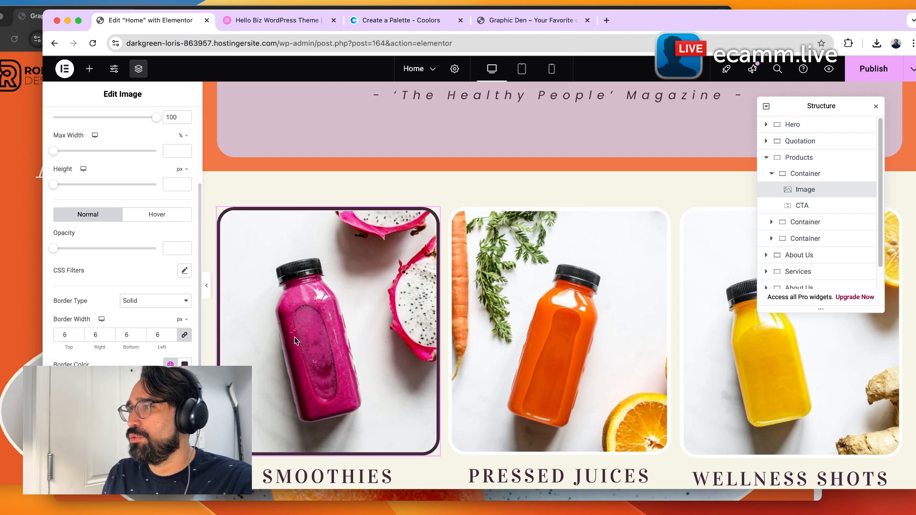
Copy the Smoothies image's style.
{"action": "left_click", "coordinate": [478, 253]}
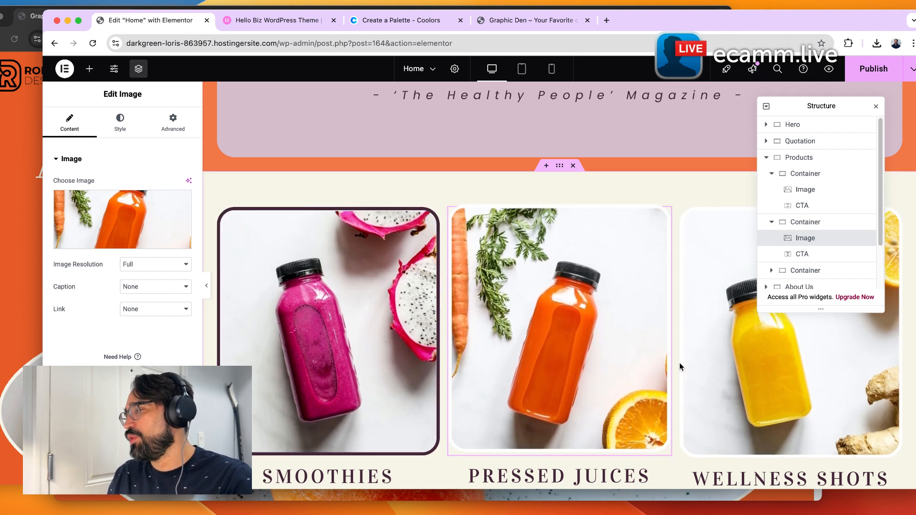
{"action": "left_click", "coordinate": [318, 324]}
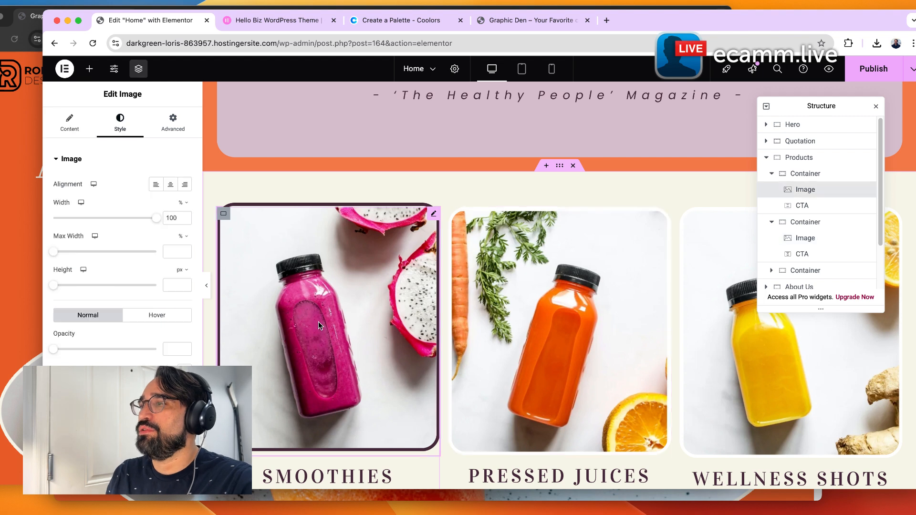
{"action": "right_click", "coordinate": [333, 316]}
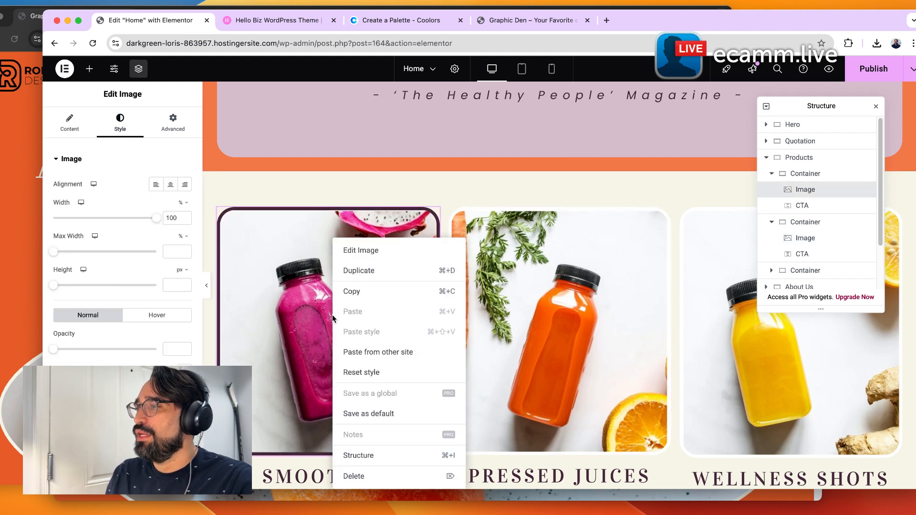
{"action": "left_click", "coordinate": [347, 295]}
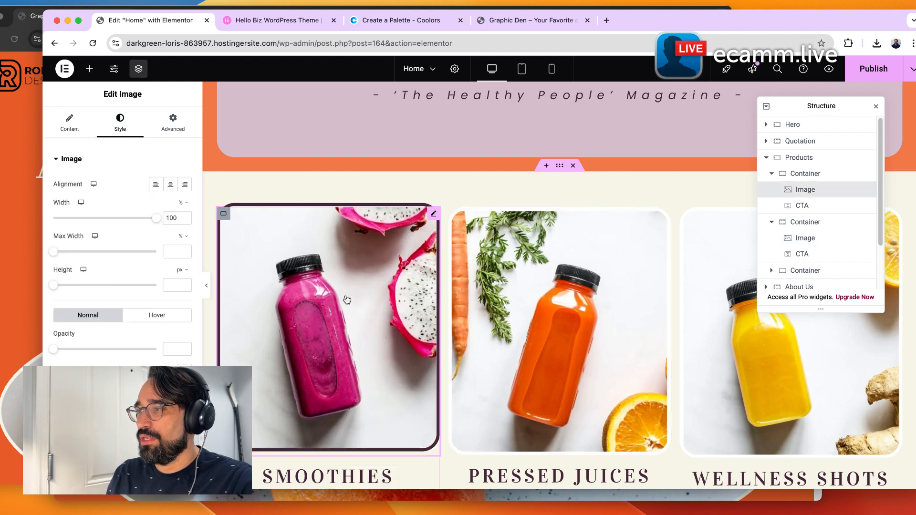
Paste the copied style onto the Pressed Juices and Wellness Shots images.
{"action": "left_click", "coordinate": [522, 327]}
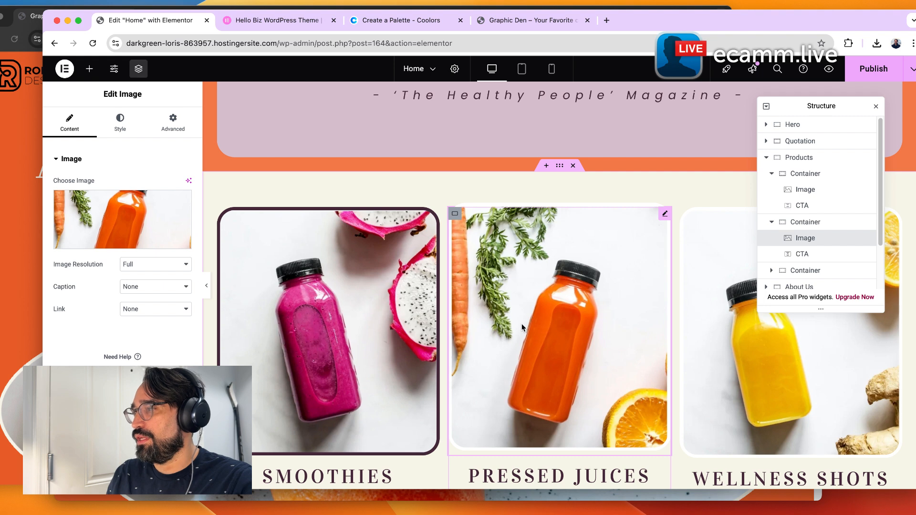
{"action": "right_click", "coordinate": [522, 323]}
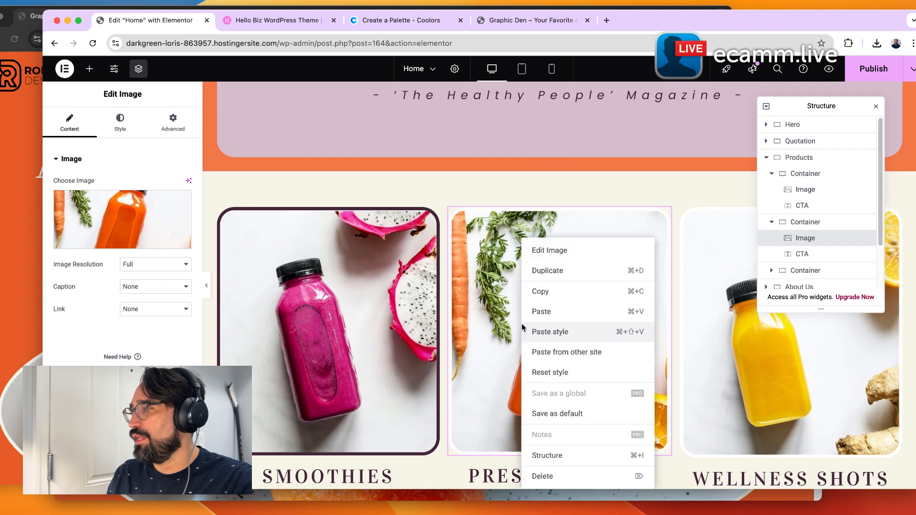
{"action": "left_click", "coordinate": [552, 333]}
{"action": "right_click", "coordinate": [762, 375]}
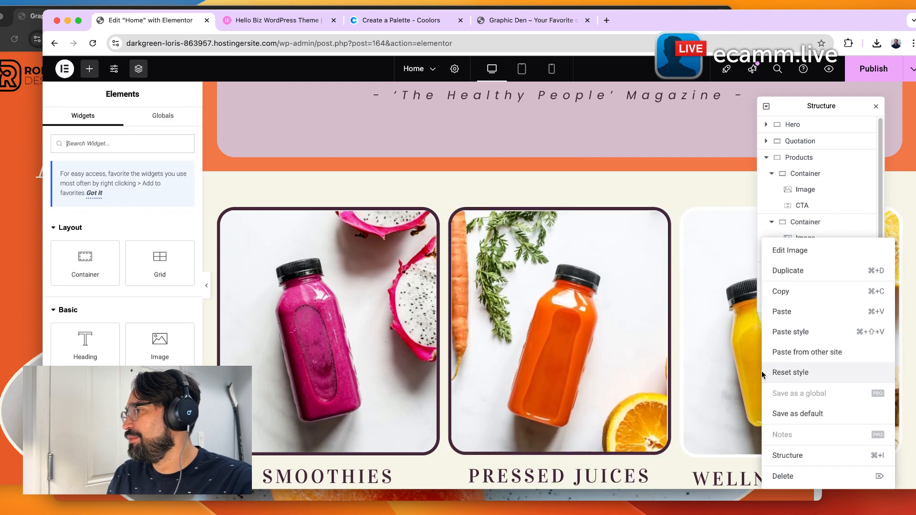
{"action": "left_click", "coordinate": [781, 332]}
Set the Quotation section's background color to the global Secondary color.
{"action": "scroll", "coordinate": [542, 368], "scroll_direction": "down", "scroll_amount": 3}
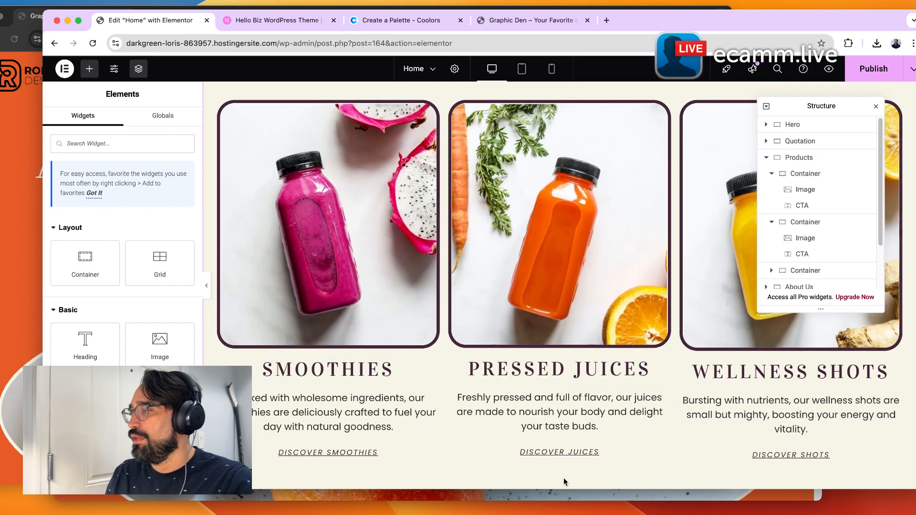
{"action": "scroll", "coordinate": [453, 359], "scroll_direction": "up", "scroll_amount": 5}
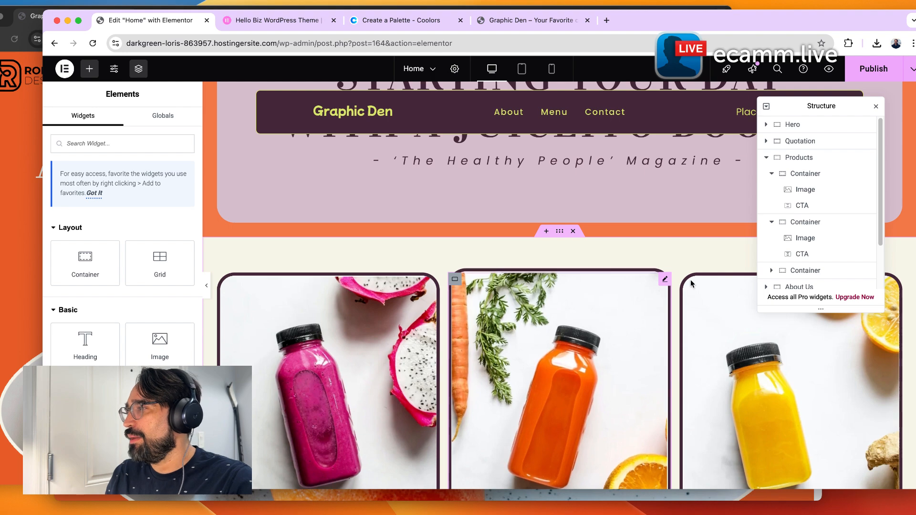
{"action": "scroll", "coordinate": [451, 319], "scroll_direction": "up", "scroll_amount": 2}
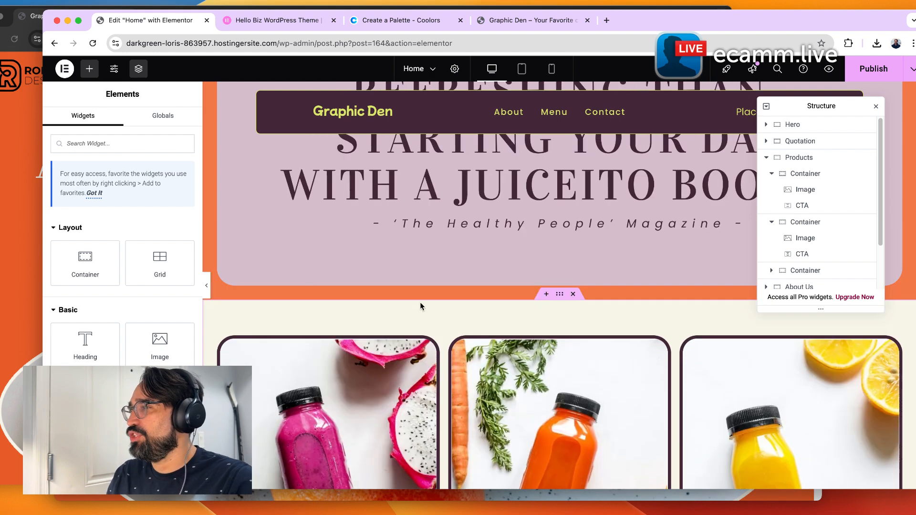
{"action": "scroll", "coordinate": [296, 271], "scroll_direction": "up", "scroll_amount": 10}
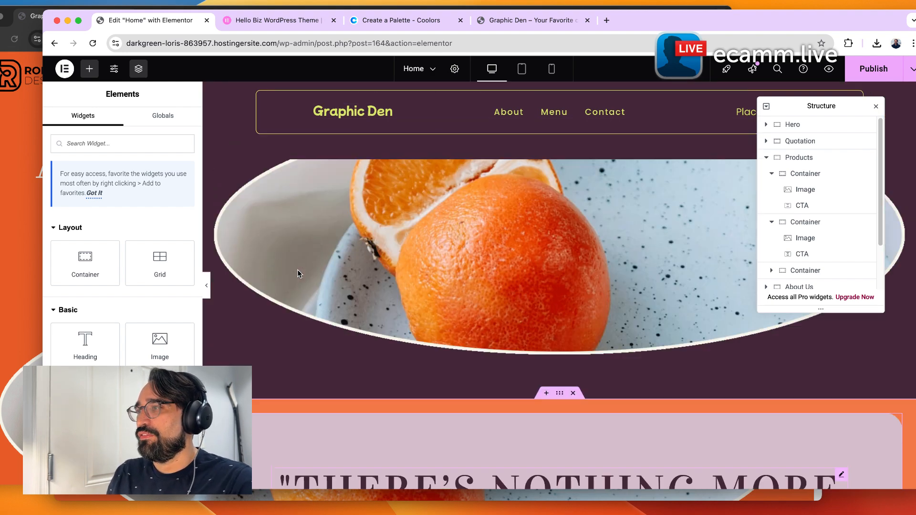
{"action": "scroll", "coordinate": [296, 271], "scroll_direction": "up", "scroll_amount": 3}
{"action": "scroll", "coordinate": [563, 312], "scroll_direction": "down", "scroll_amount": 4}
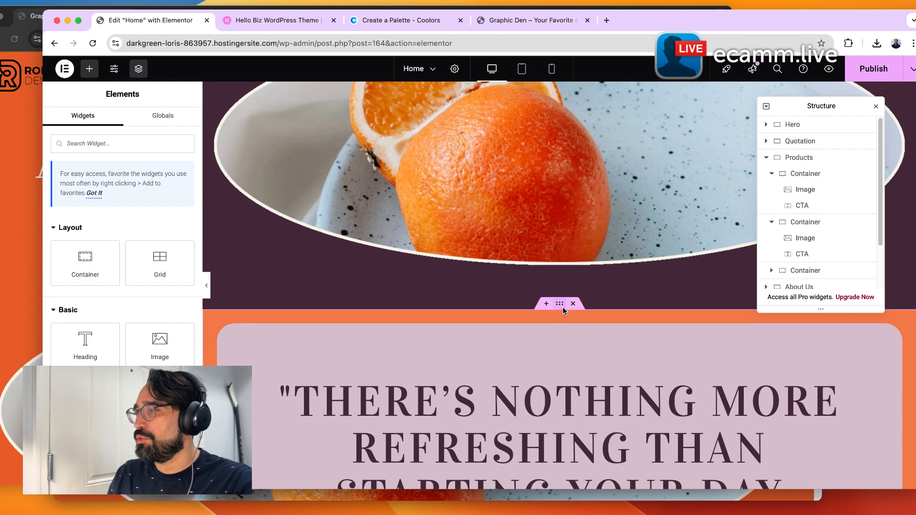
{"action": "left_click", "coordinate": [559, 304]}
{"action": "left_click", "coordinate": [119, 119]}
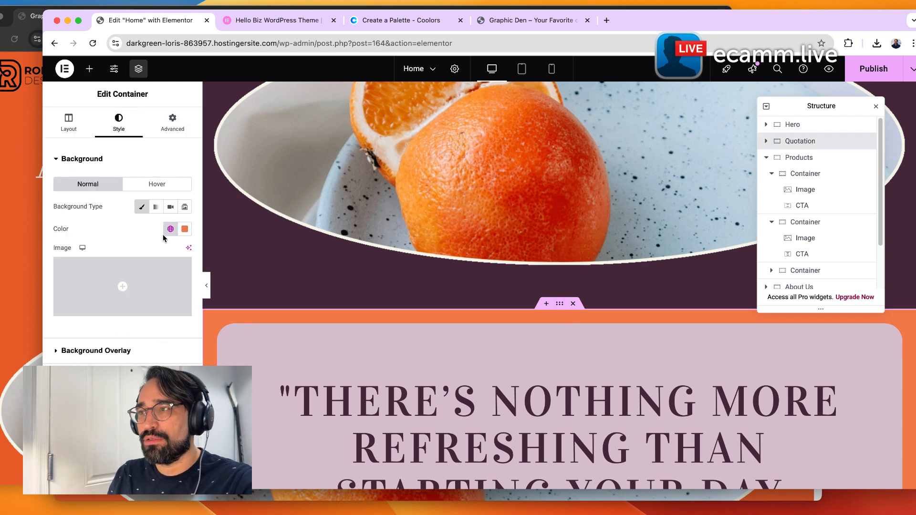
{"action": "left_click", "coordinate": [169, 229]}
{"action": "left_click", "coordinate": [89, 300]}
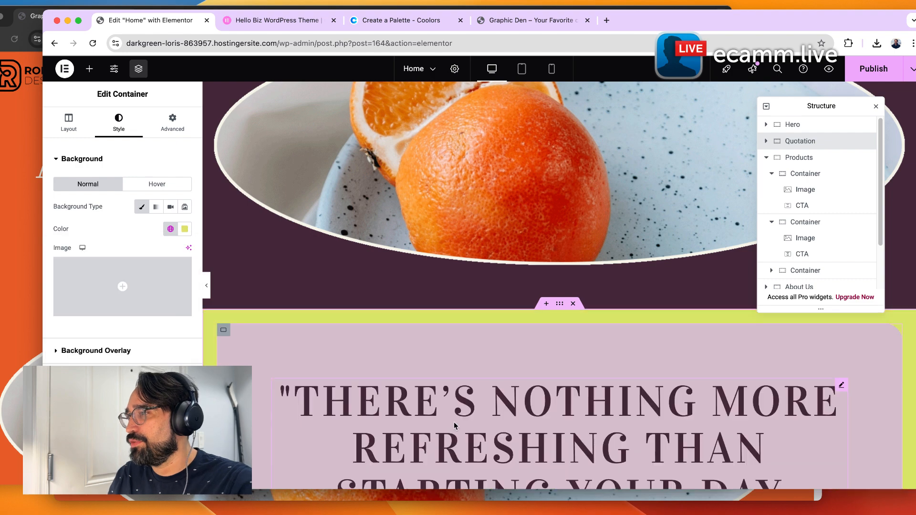
Try the Accent Text global font on the quotation title.
{"action": "scroll", "coordinate": [469, 399], "scroll_direction": "down", "scroll_amount": 5}
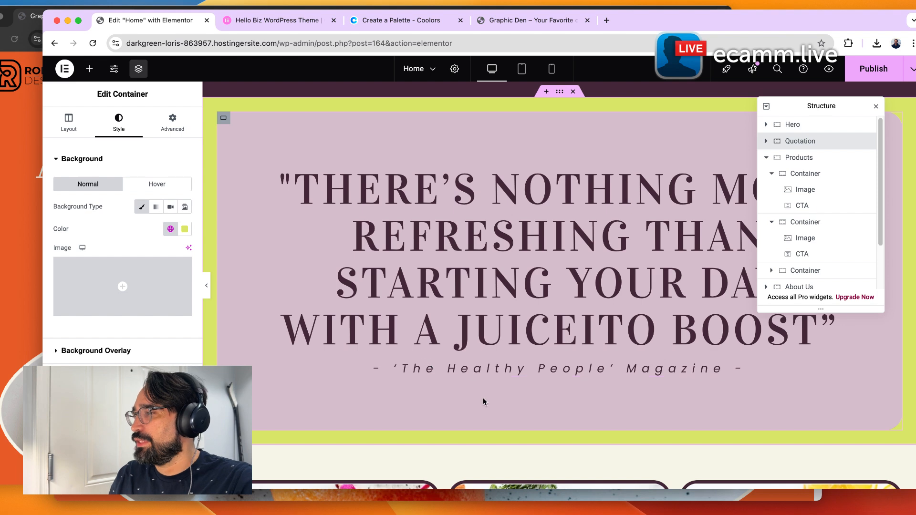
{"action": "scroll", "coordinate": [483, 401], "scroll_direction": "down", "scroll_amount": 2}
{"action": "scroll", "coordinate": [483, 401], "scroll_direction": "up", "scroll_amount": 3}
{"action": "left_click", "coordinate": [370, 358]}
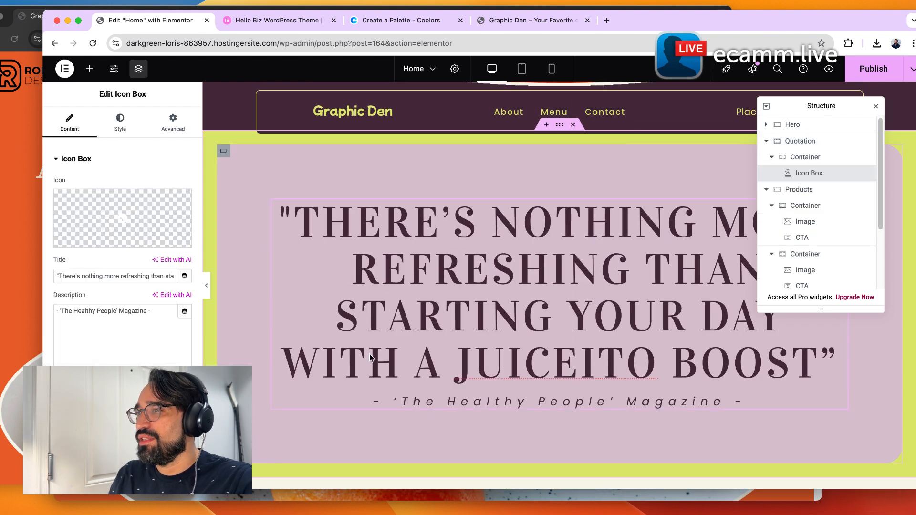
{"action": "key", "text": "super+a"}
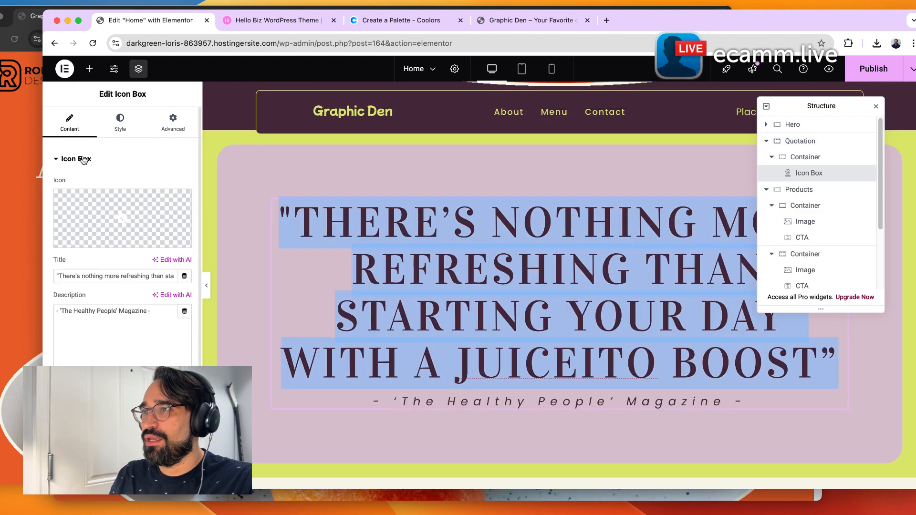
{"action": "left_click", "coordinate": [127, 128]}
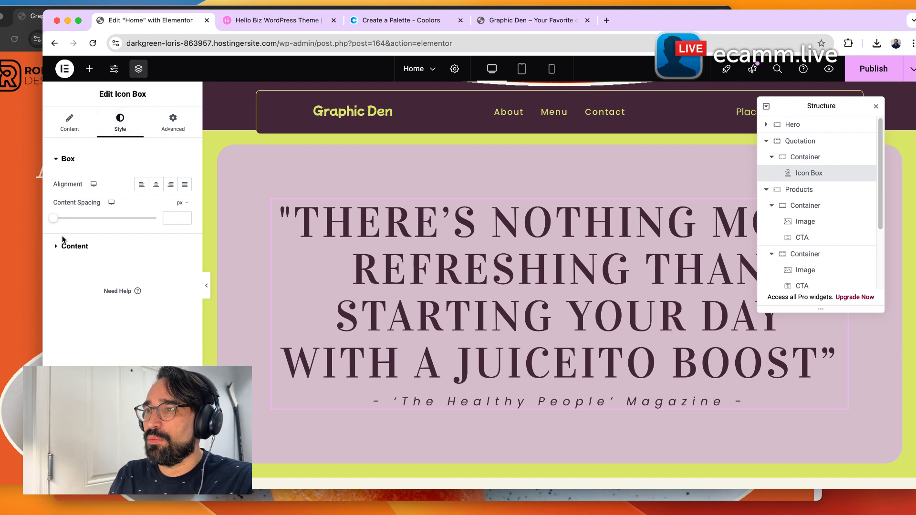
{"action": "left_click", "coordinate": [66, 246]}
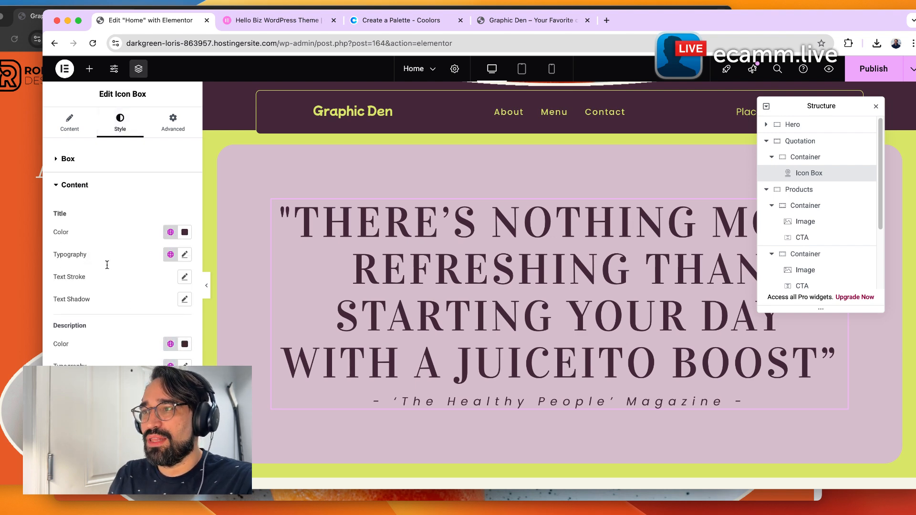
{"action": "left_click", "coordinate": [170, 255]}
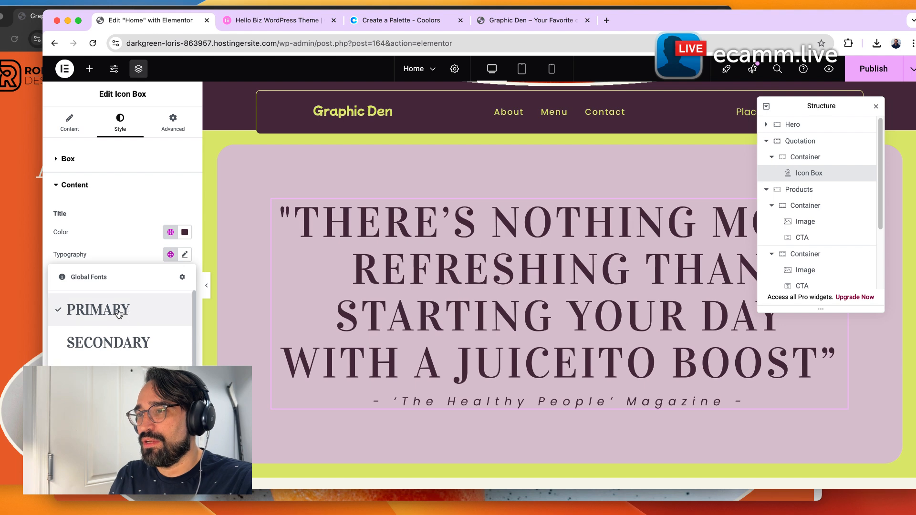
{"action": "scroll", "coordinate": [116, 315], "scroll_direction": "down", "scroll_amount": 3}
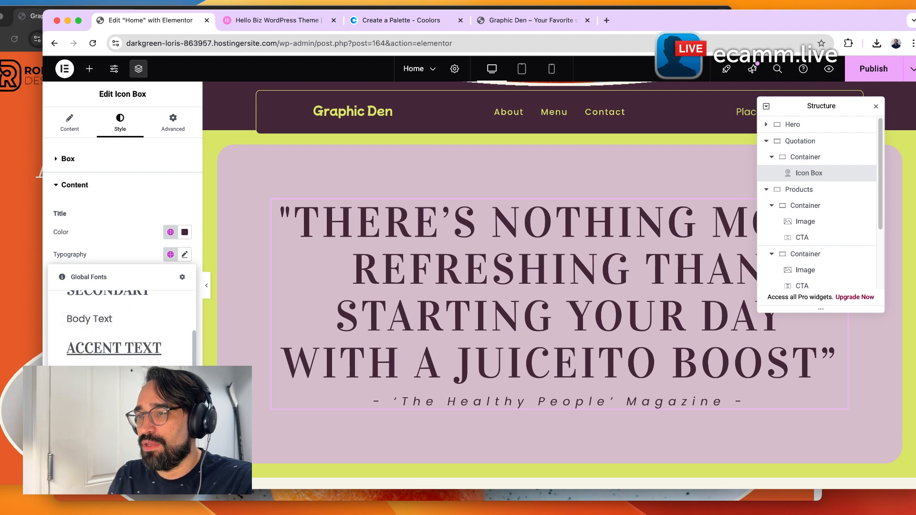
{"action": "left_click", "coordinate": [114, 348]}
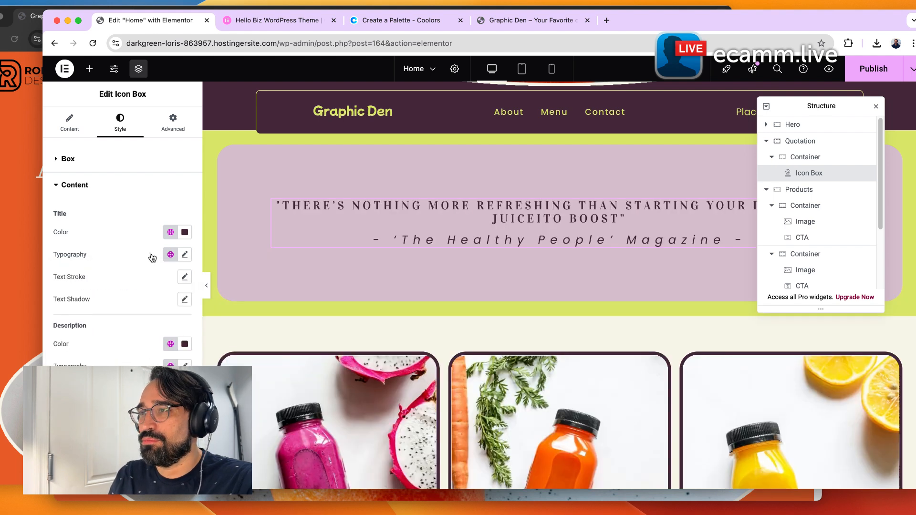
Switch the quotation title's global font to Secondary and back to Primary.
{"action": "left_click", "coordinate": [170, 255]}
{"action": "left_click", "coordinate": [107, 342]}
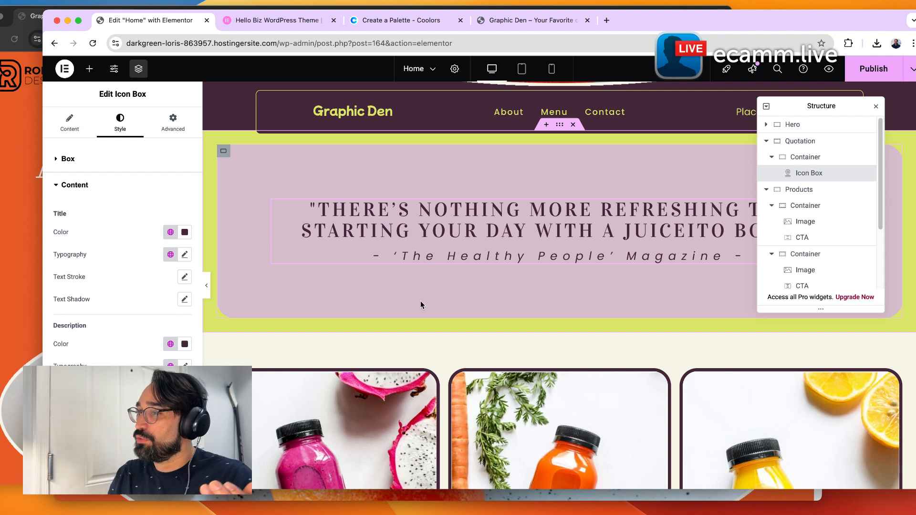
{"action": "left_click", "coordinate": [171, 254]}
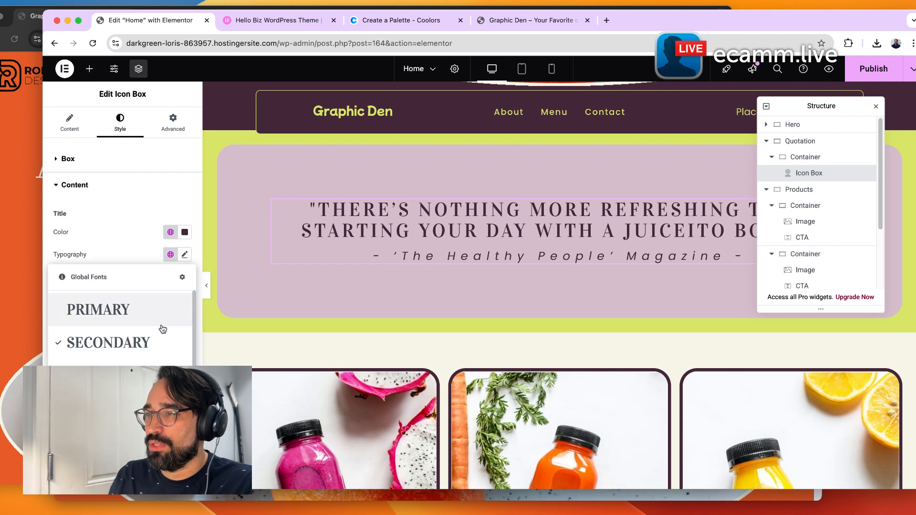
{"action": "left_click", "coordinate": [128, 250]}
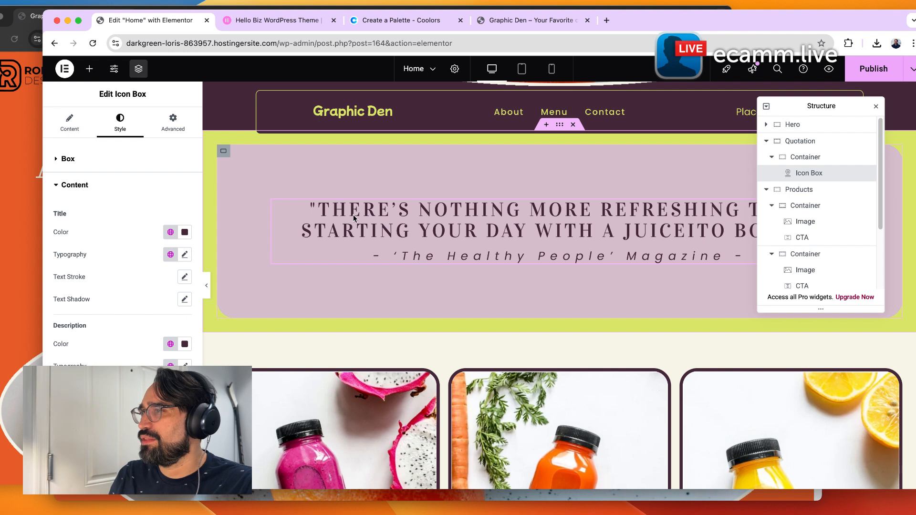
{"action": "left_click", "coordinate": [174, 257]}
{"action": "left_click", "coordinate": [138, 314]}
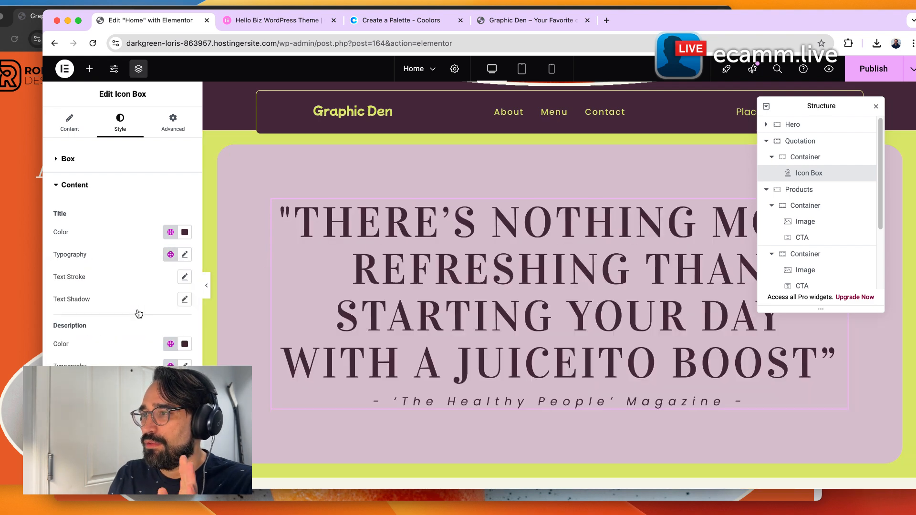
Set the quotation title's font size to 64 px.
{"action": "left_click", "coordinate": [186, 254]}
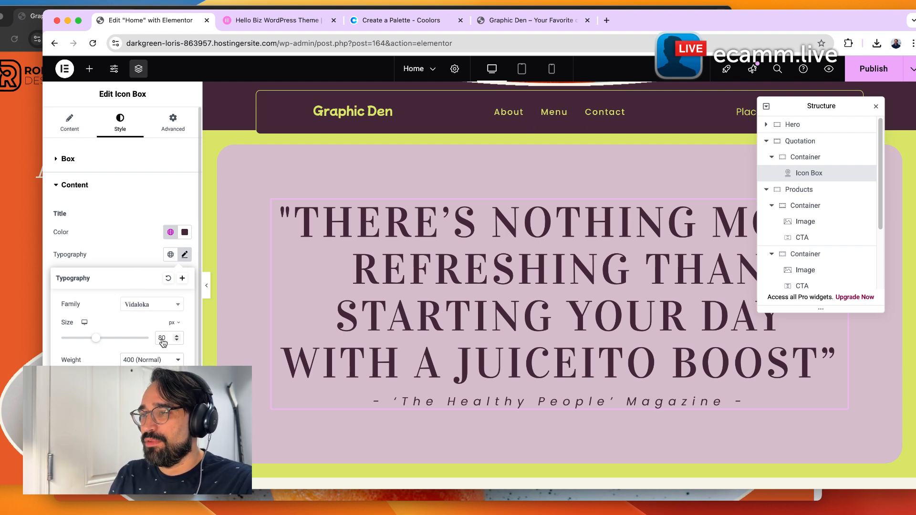
{"action": "type", "text": "64"}
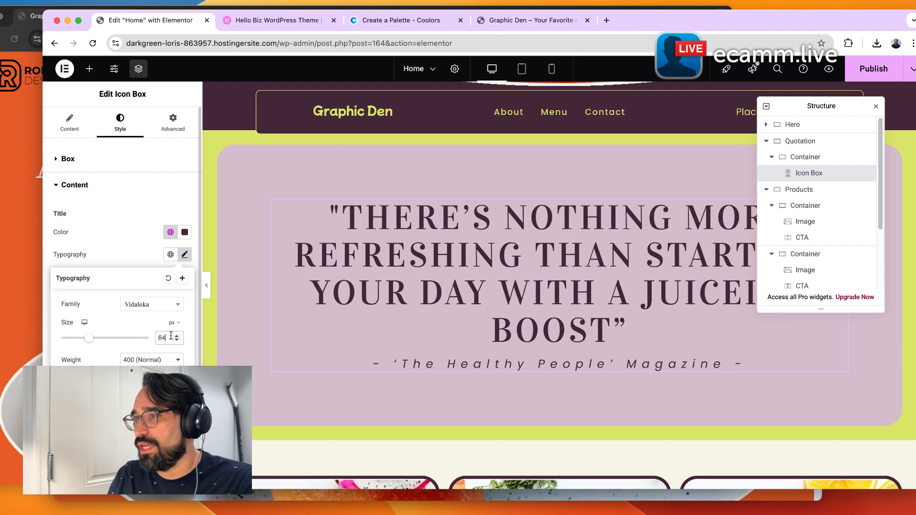
Try Medium, Bold and Semi Bold weights on the quotation title, returning to 400 (Normal).
{"action": "left_click", "coordinate": [156, 360]}
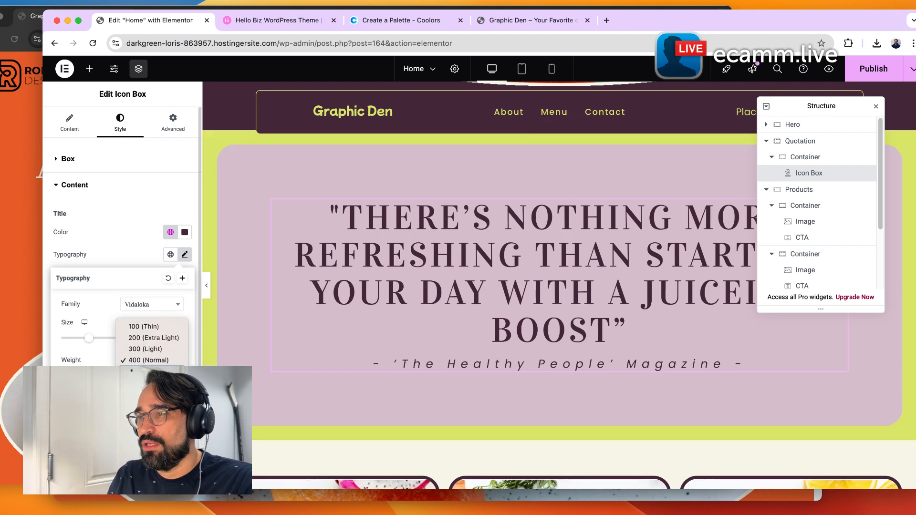
{"action": "left_click", "coordinate": [152, 372]}
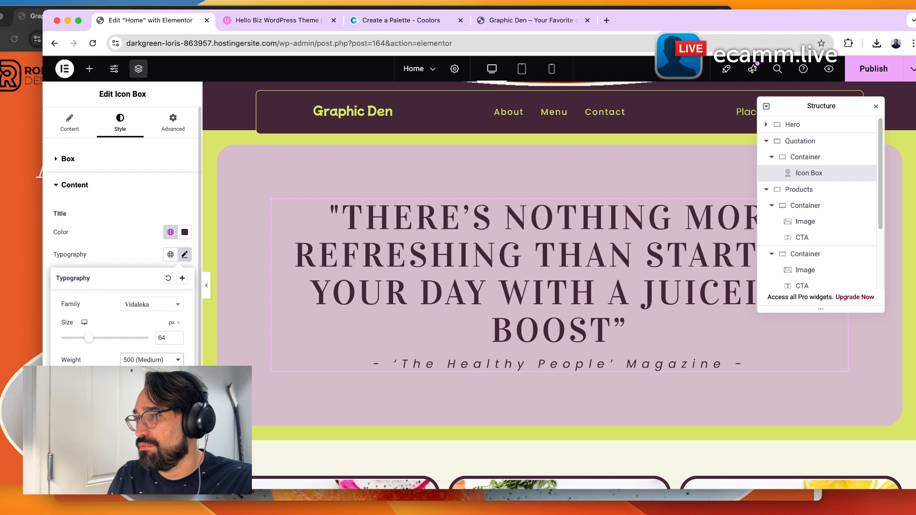
{"action": "left_click", "coordinate": [153, 361]}
{"action": "left_click", "coordinate": [152, 383]}
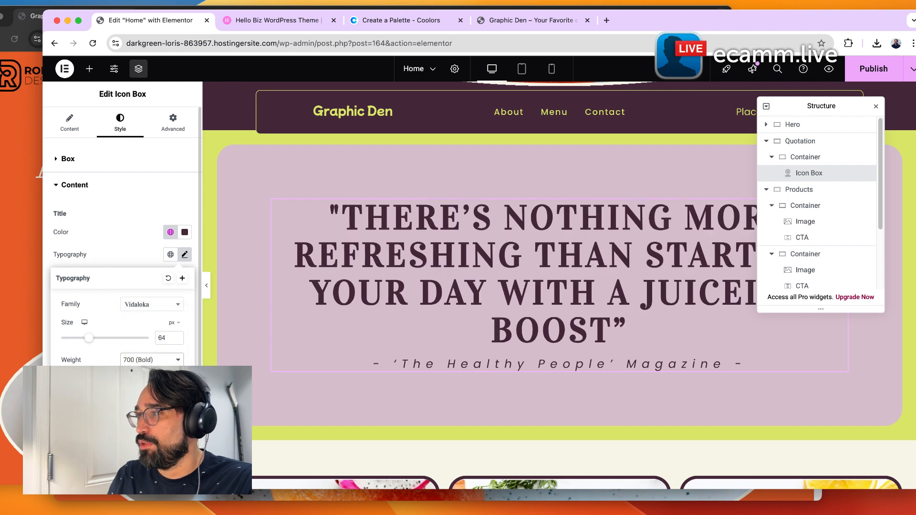
{"action": "left_click", "coordinate": [163, 362]}
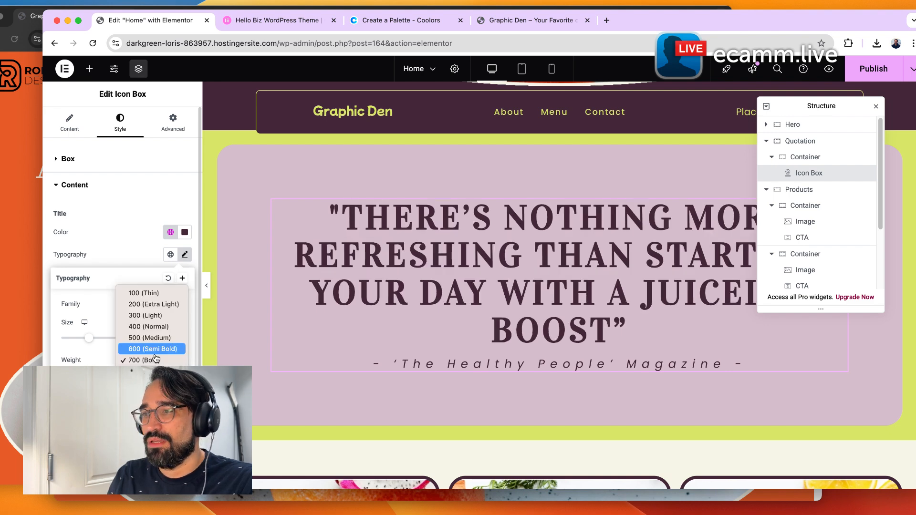
{"action": "left_click", "coordinate": [150, 338]}
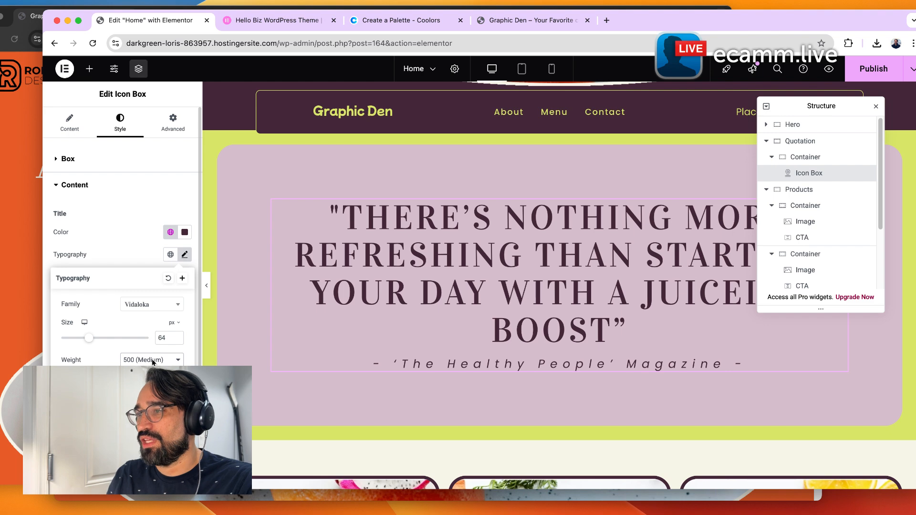
{"action": "left_click", "coordinate": [152, 362]}
{"action": "left_click", "coordinate": [149, 347]}
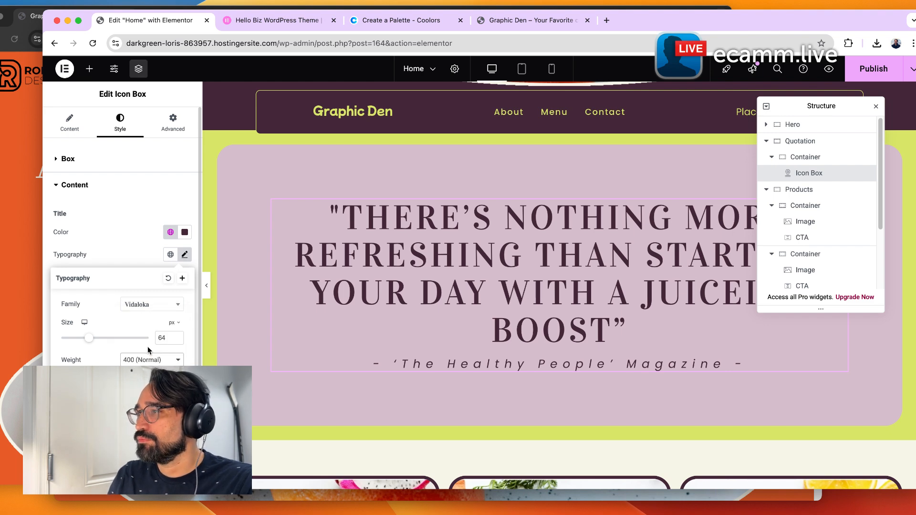
{"action": "scroll", "coordinate": [122, 234], "scroll_direction": "down", "scroll_amount": 2}
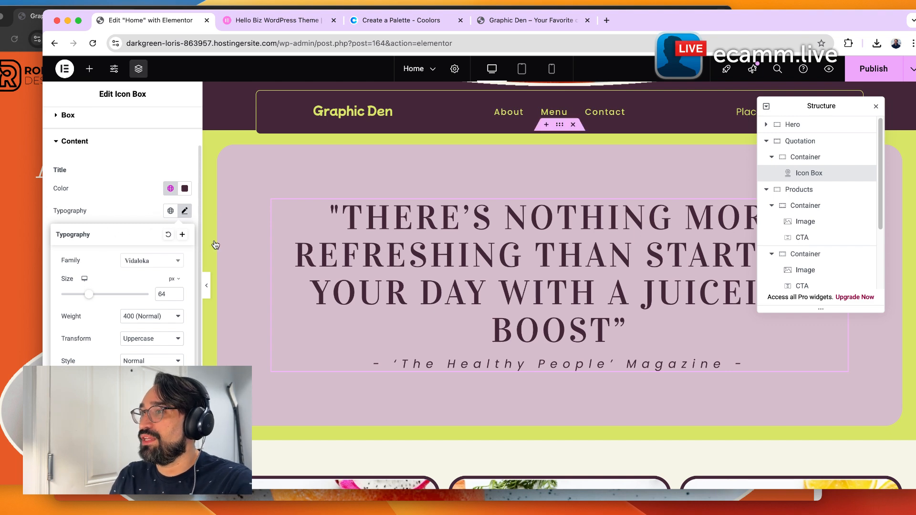
{"action": "left_click", "coordinate": [182, 235]}
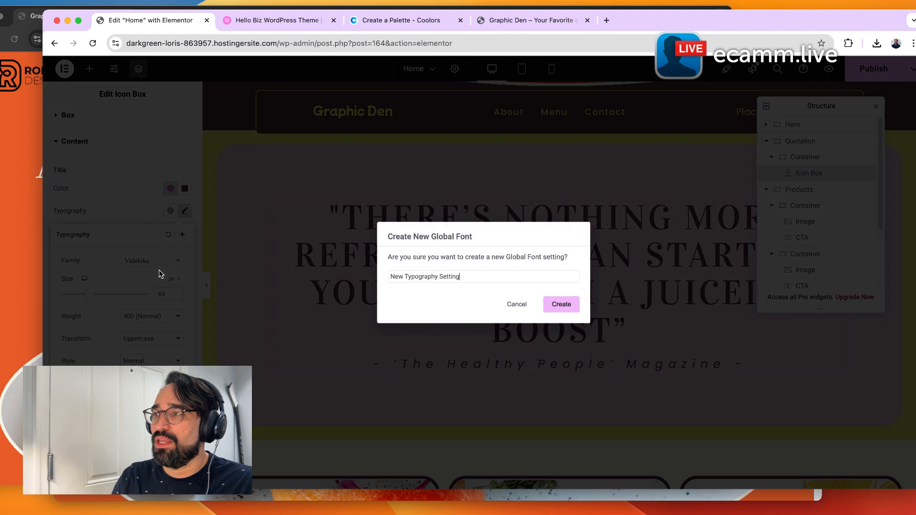
{"action": "triple_click", "coordinate": [405, 277]}
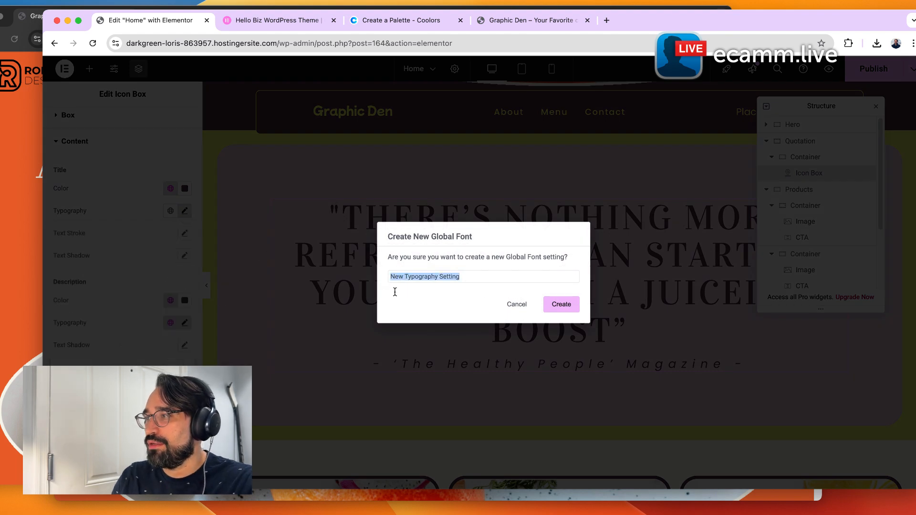
{"action": "left_click", "coordinate": [518, 309]}
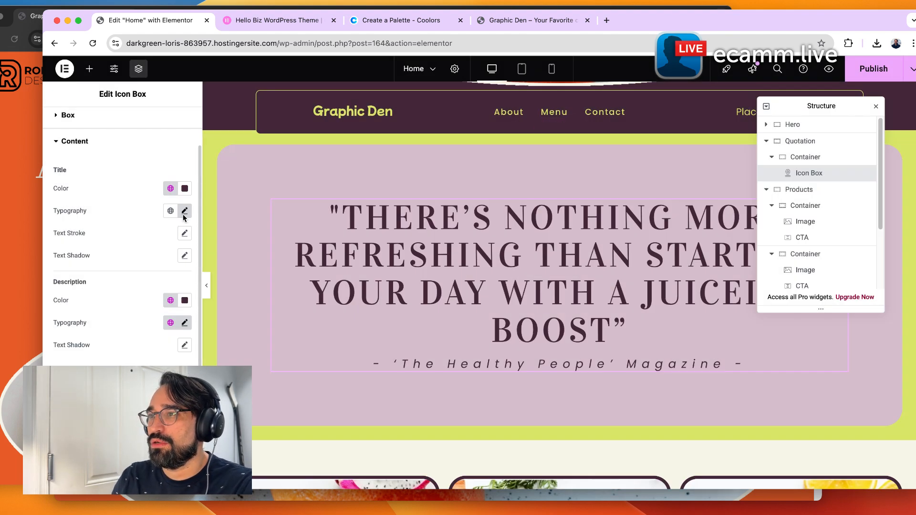
Create a new global font from the quotation title's typography, selecting its default name for renaming.
{"action": "left_click", "coordinate": [184, 211]}
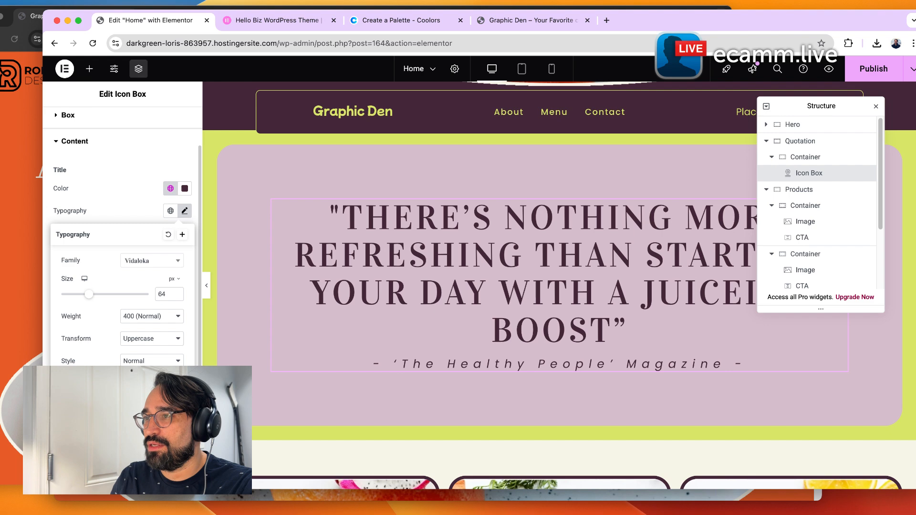
{"action": "left_click", "coordinate": [183, 235]}
{"action": "double_click", "coordinate": [407, 277]}
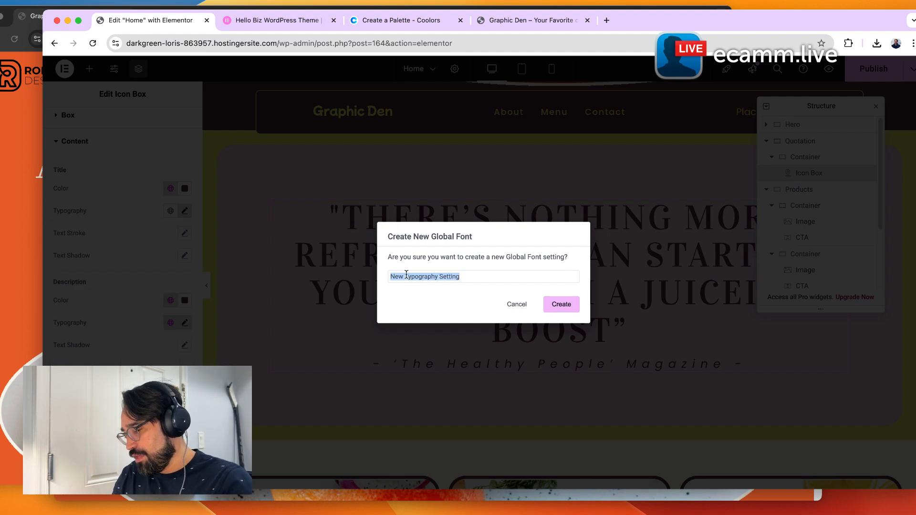
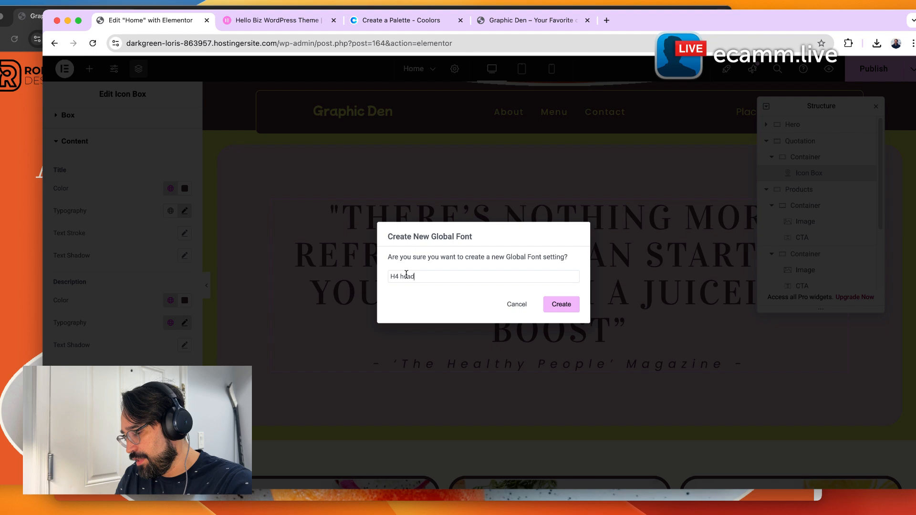
Confirm creating the H4 headline global font, then apply a global font to the About Us heading 'San Diego's first organic juice bar'.
{"action": "left_click", "coordinate": [556, 302]}
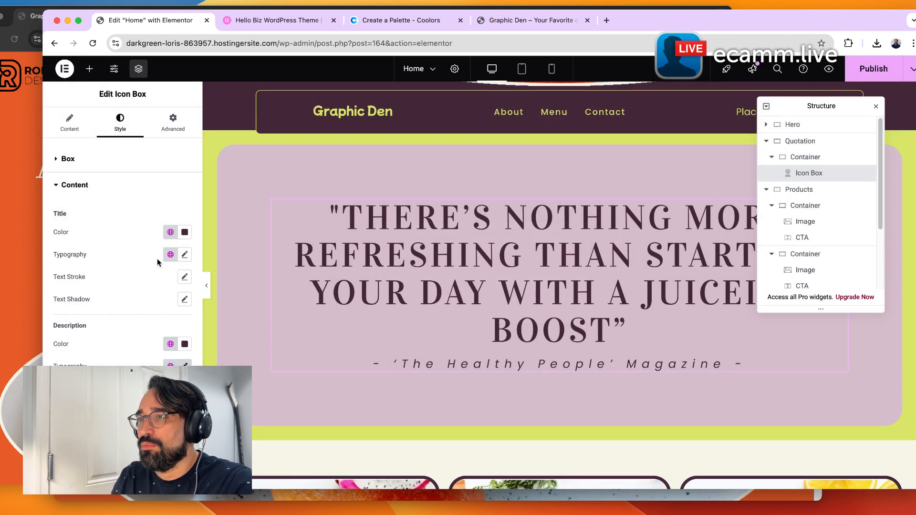
{"action": "scroll", "coordinate": [401, 349], "scroll_direction": "down", "scroll_amount": 15}
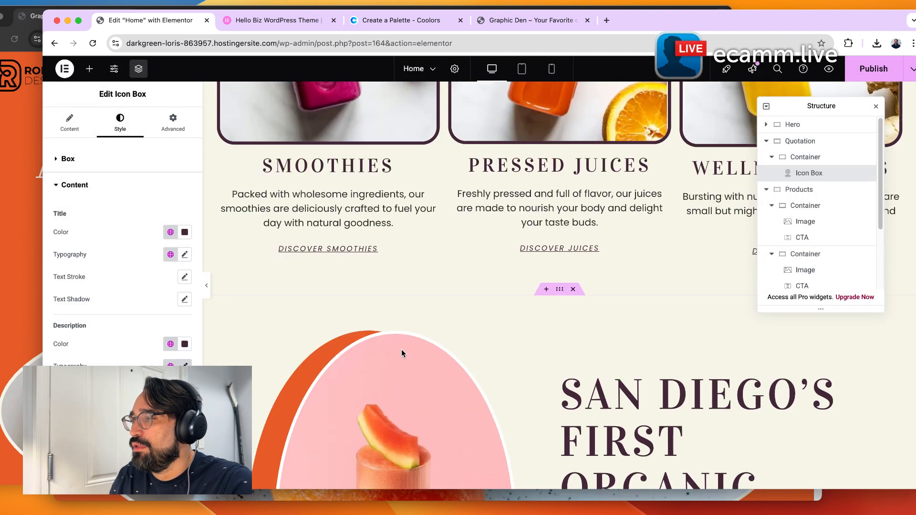
{"action": "left_click", "coordinate": [618, 385]}
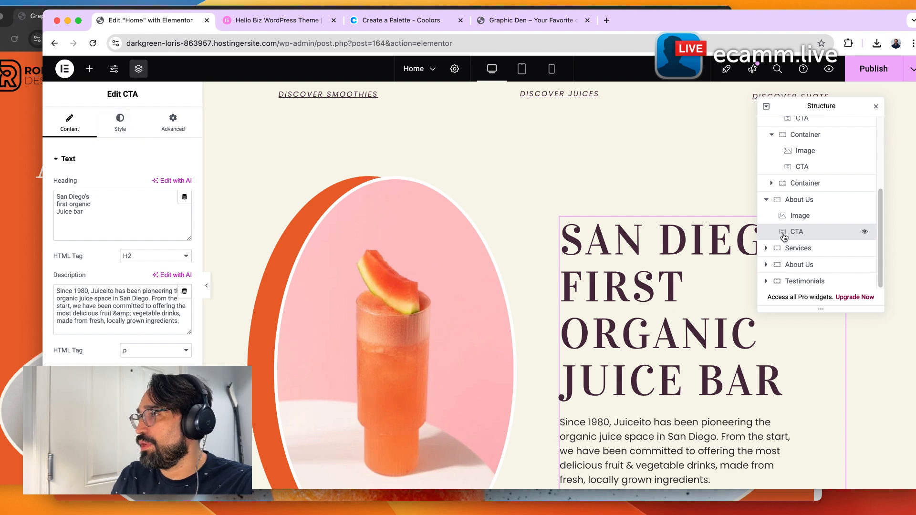
{"action": "left_click", "coordinate": [114, 125]}
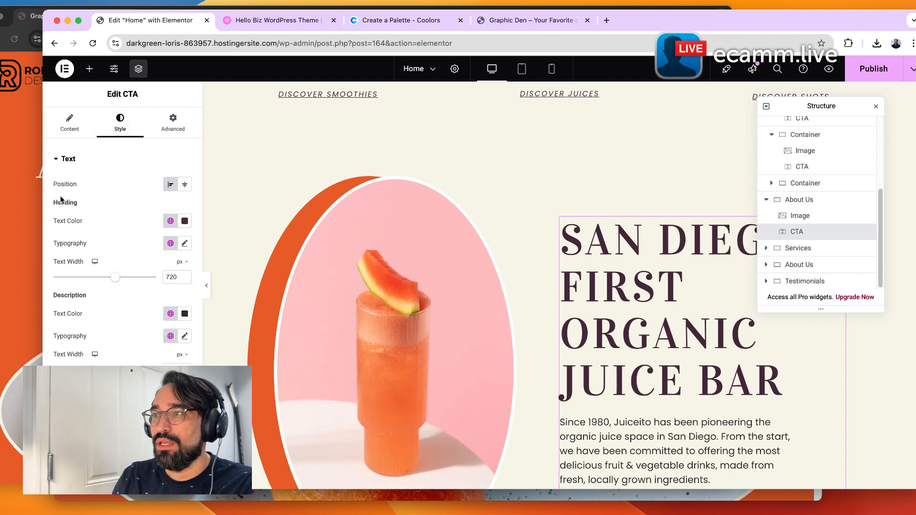
{"action": "left_click", "coordinate": [171, 245]}
{"action": "scroll", "coordinate": [122, 315], "scroll_direction": "down", "scroll_amount": 5}
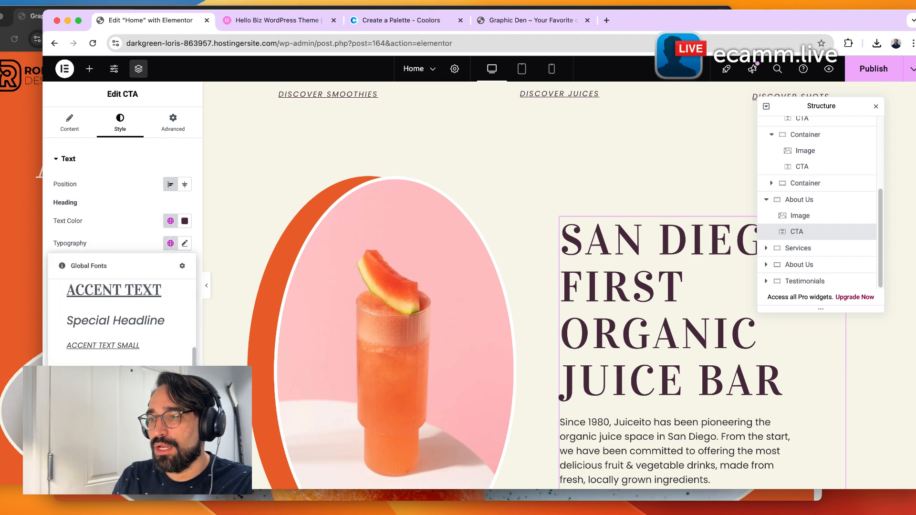
{"action": "left_click", "coordinate": [113, 373]}
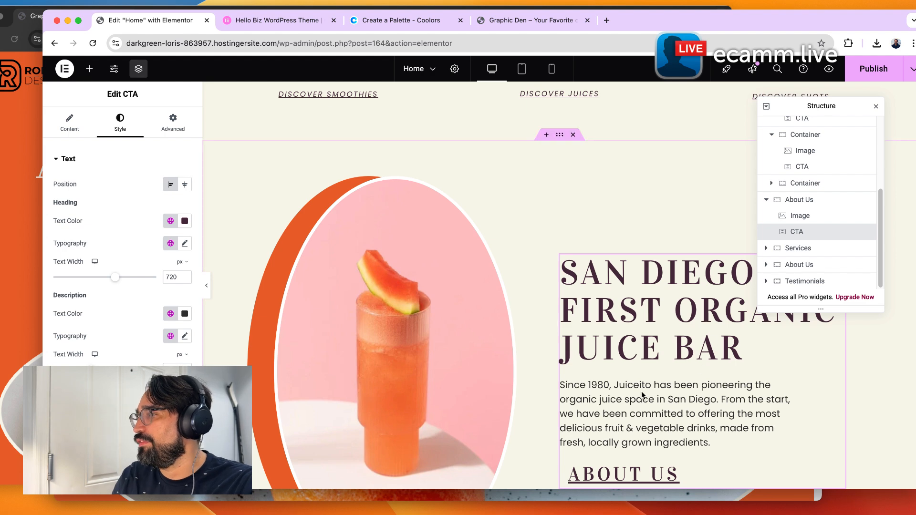
Set the About Us image's border color to the global Accent color.
{"action": "scroll", "coordinate": [642, 392], "scroll_direction": "down", "scroll_amount": 5}
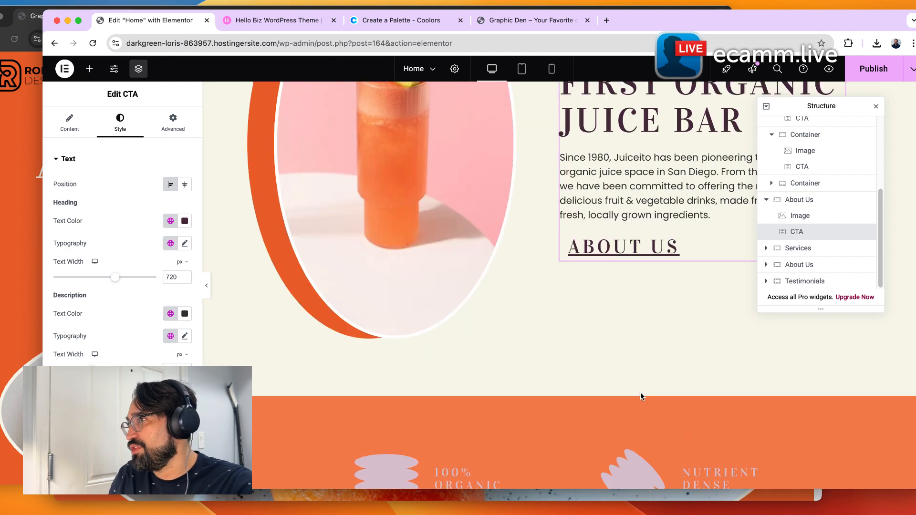
{"action": "scroll", "coordinate": [640, 392], "scroll_direction": "up", "scroll_amount": 7}
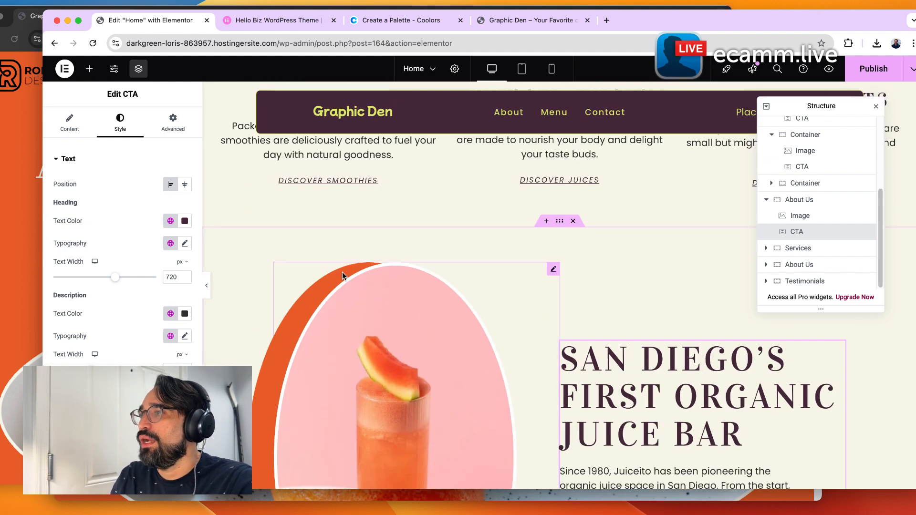
{"action": "scroll", "coordinate": [342, 276], "scroll_direction": "up", "scroll_amount": 10}
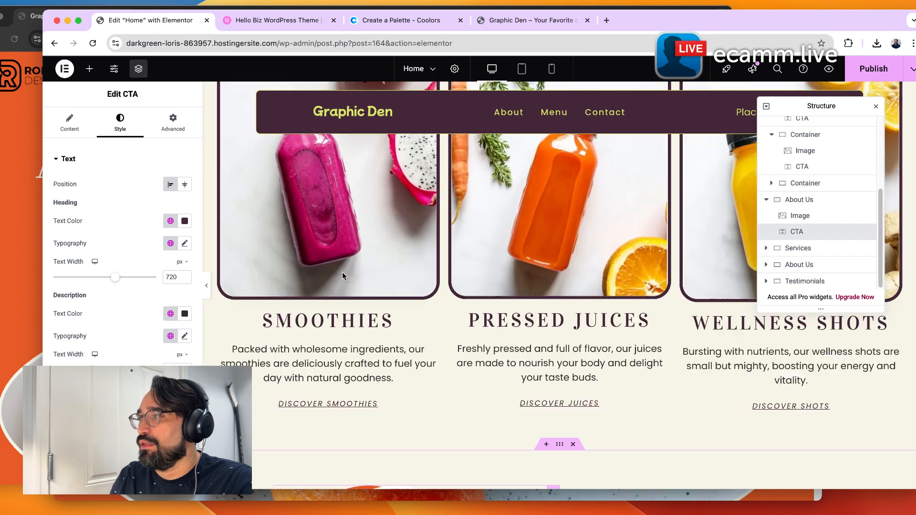
{"action": "scroll", "coordinate": [507, 340], "scroll_direction": "down", "scroll_amount": 1}
{"action": "scroll", "coordinate": [506, 340], "scroll_direction": "down", "scroll_amount": 10}
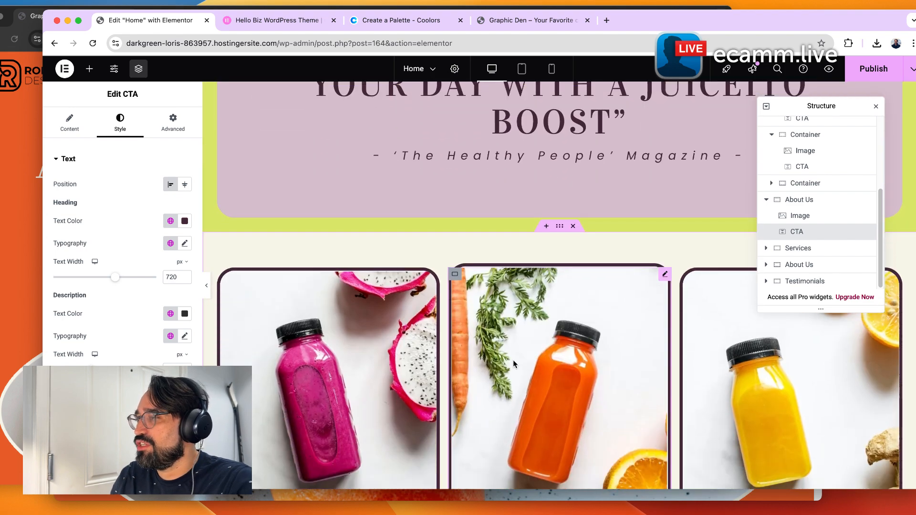
{"action": "left_click", "coordinate": [426, 342]}
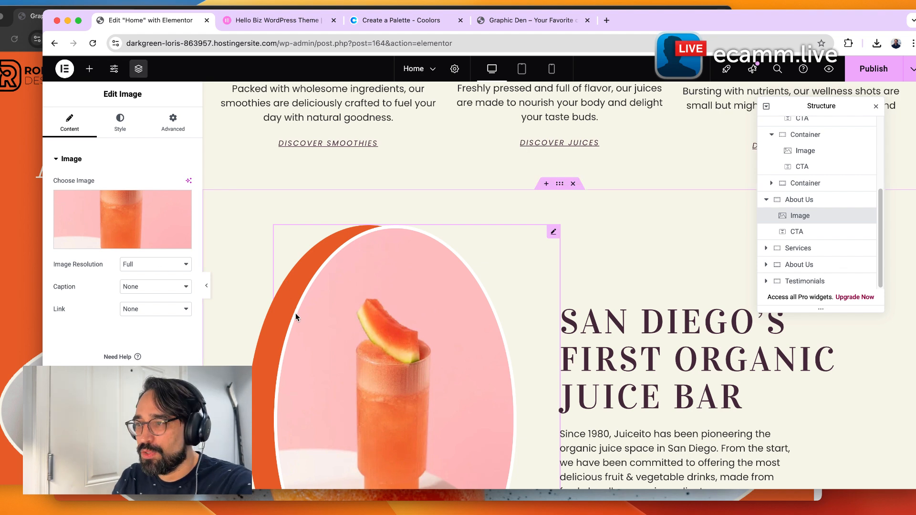
{"action": "scroll", "coordinate": [386, 331], "scroll_direction": "down", "scroll_amount": 1}
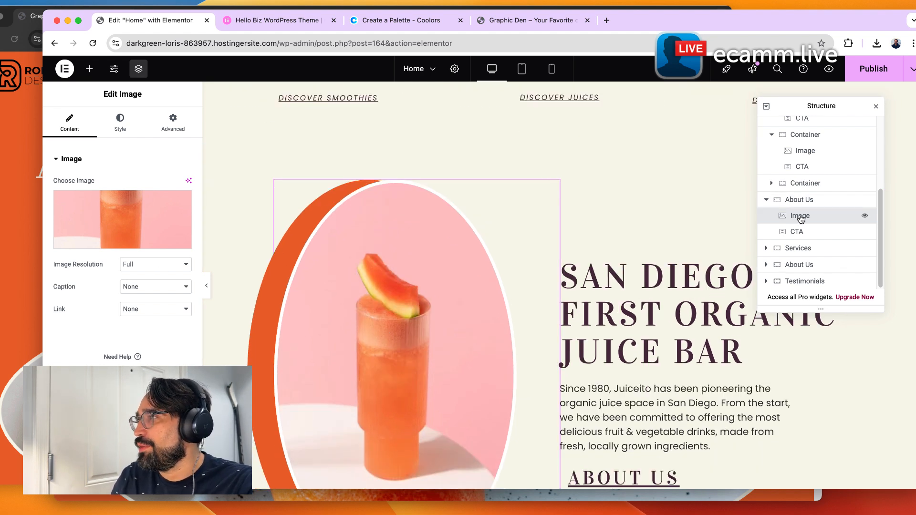
{"action": "mouse_move", "coordinate": [125, 217]}
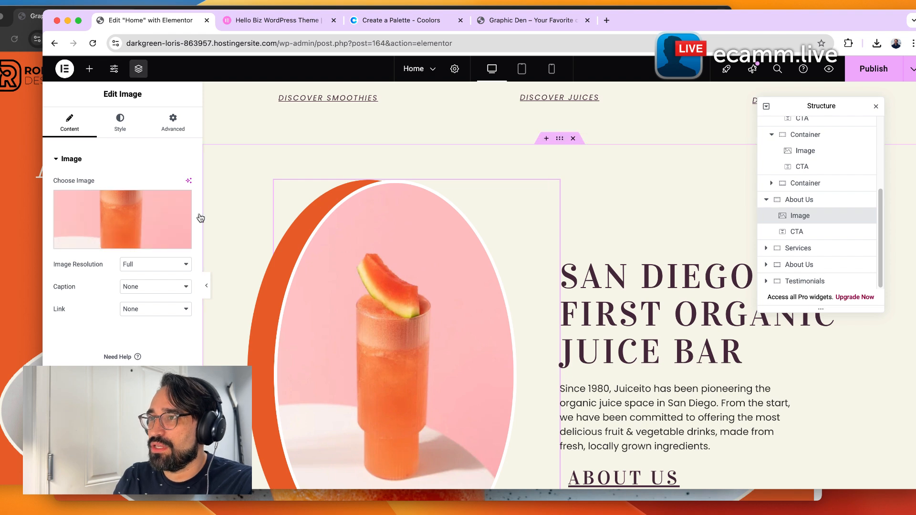
{"action": "left_click", "coordinate": [129, 115]}
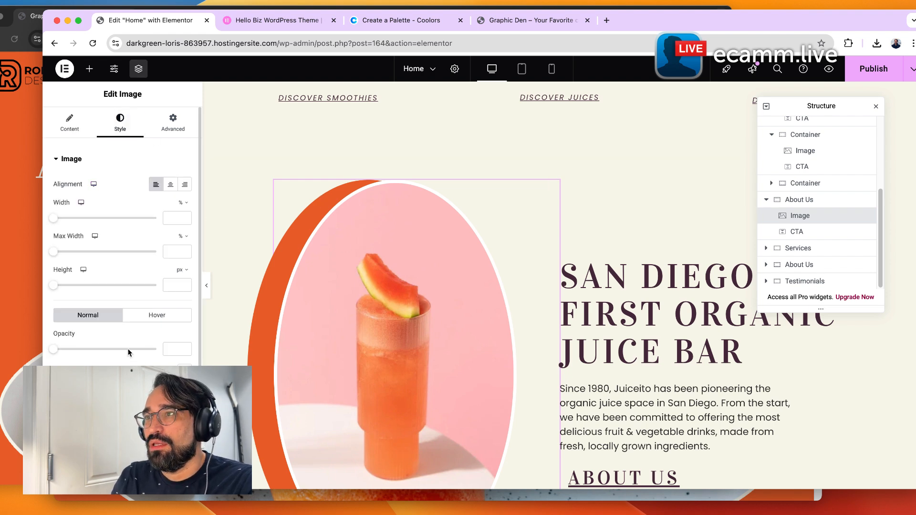
{"action": "scroll", "coordinate": [129, 348], "scroll_direction": "down", "scroll_amount": 3}
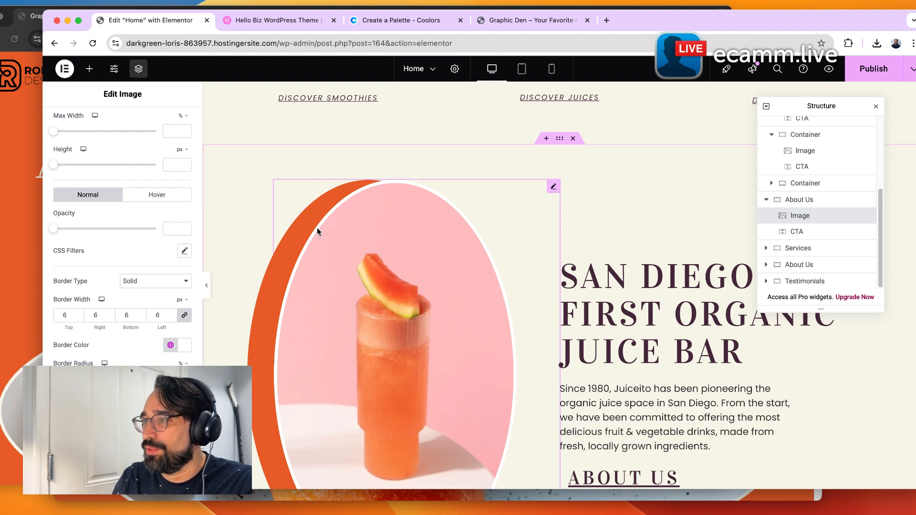
{"action": "left_click", "coordinate": [169, 345]}
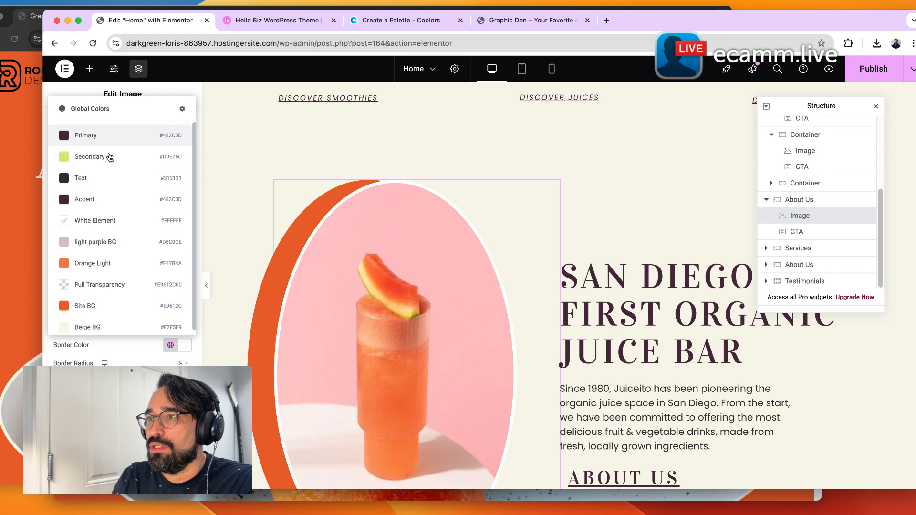
{"action": "left_click", "coordinate": [106, 199]}
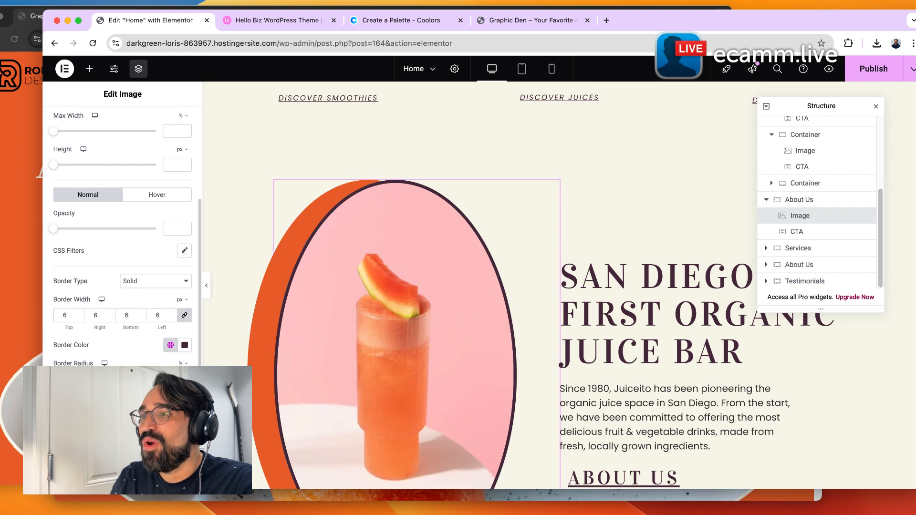
Switch to Coolors and copy the Thistle color D8C0CE from the palette.
{"action": "scroll", "coordinate": [122, 229], "scroll_direction": "down", "scroll_amount": 3}
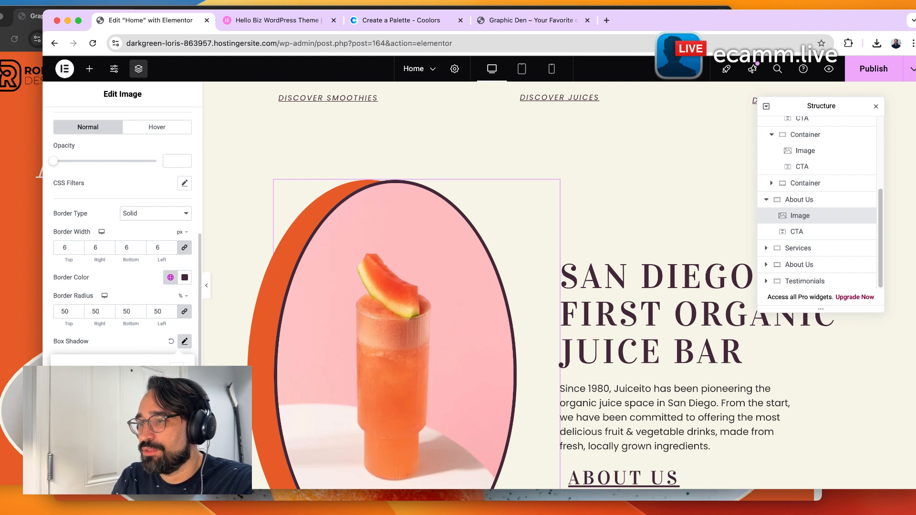
{"action": "left_click", "coordinate": [388, 21]}
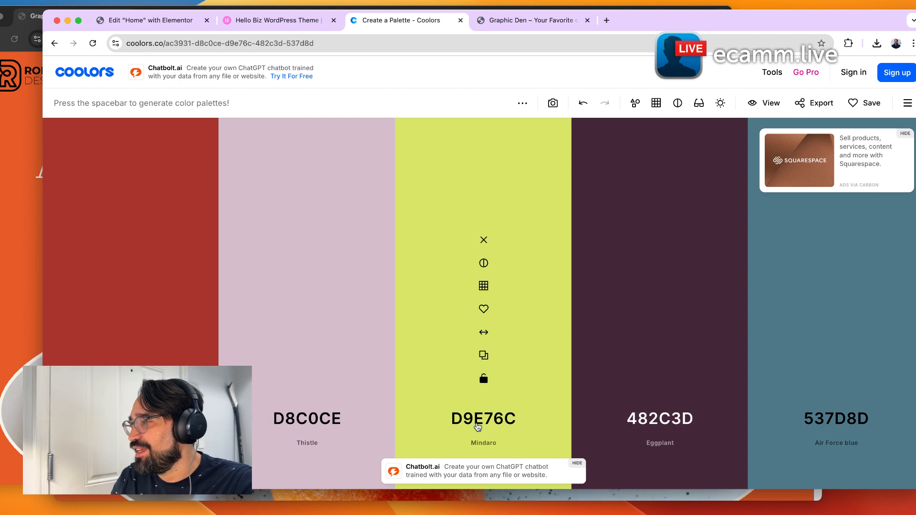
{"action": "mouse_move", "coordinate": [219, 304]}
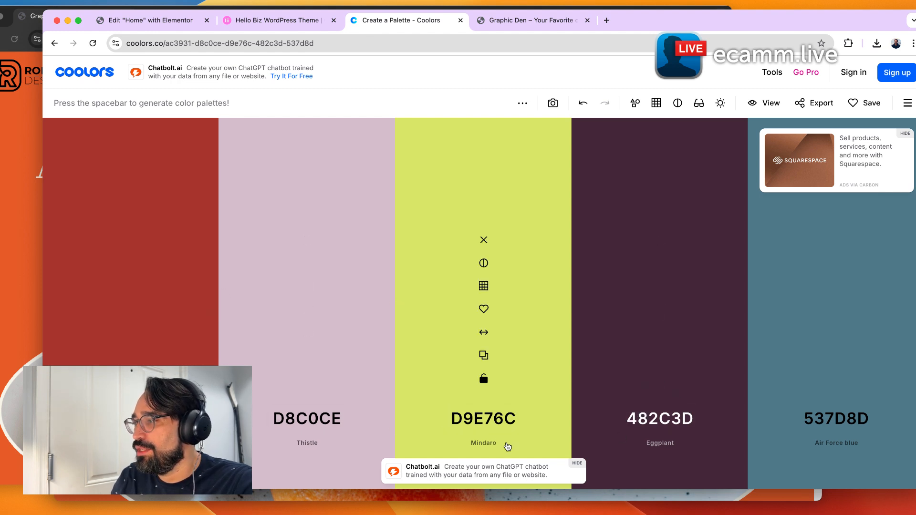
{"action": "left_click", "coordinate": [292, 419]}
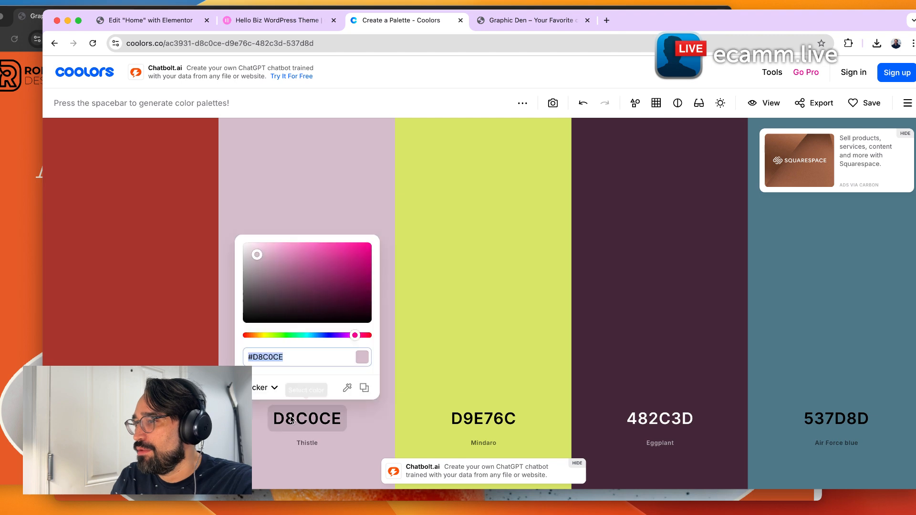
{"action": "left_click", "coordinate": [363, 389]}
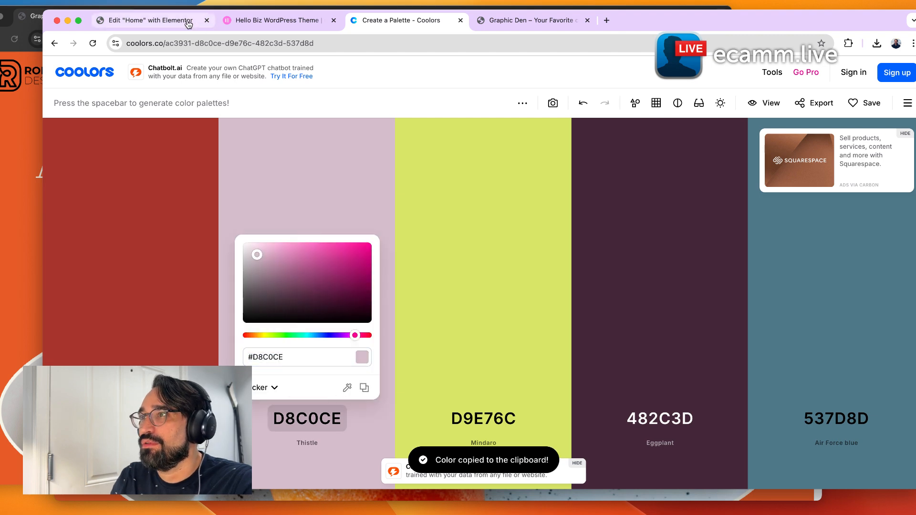
Return to the Elementor editor and set the About Us image's box shadow color to d8c0ce.
{"action": "left_click", "coordinate": [186, 21]}
{"action": "left_click", "coordinate": [177, 370]}
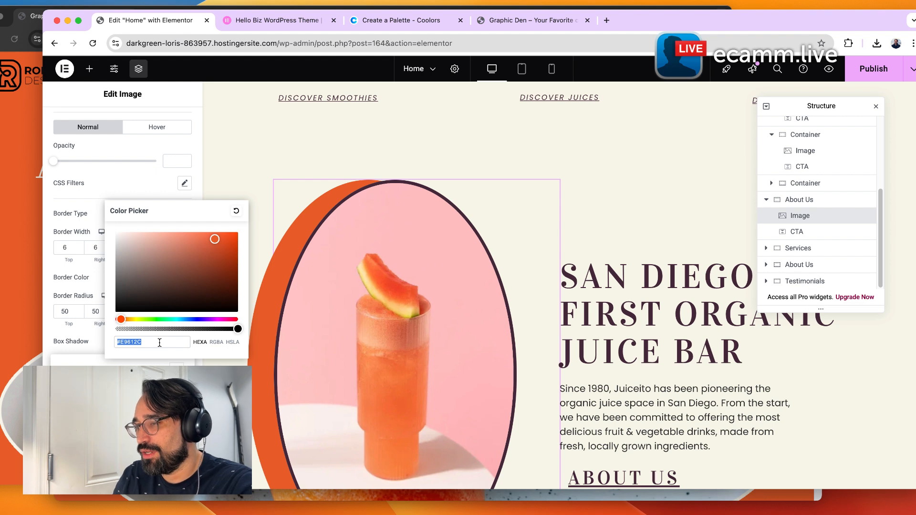
{"action": "key", "text": "super+v"}
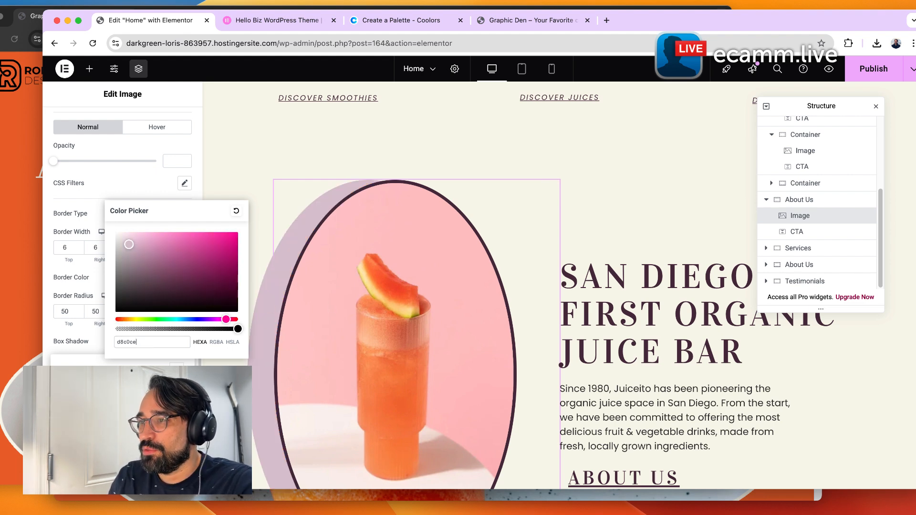
{"action": "left_click", "coordinate": [177, 372]}
{"action": "left_click", "coordinate": [185, 341]}
Set the Services section container's background color to the global Secondary color.
{"action": "scroll", "coordinate": [292, 324], "scroll_direction": "down", "scroll_amount": 3}
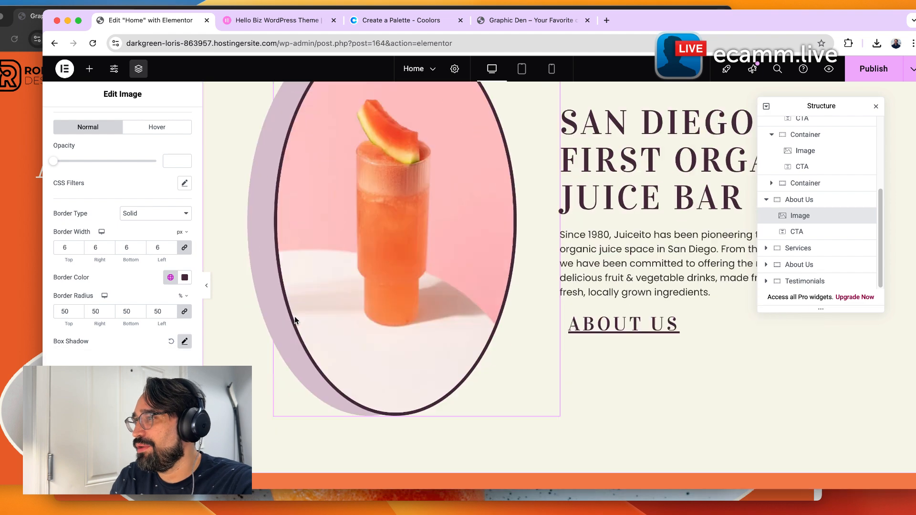
{"action": "scroll", "coordinate": [464, 336], "scroll_direction": "down", "scroll_amount": 2}
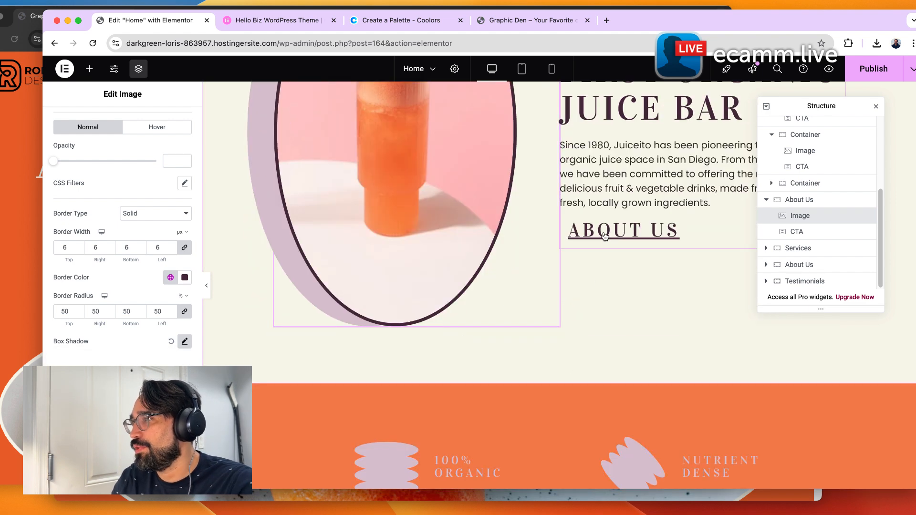
{"action": "scroll", "coordinate": [576, 333], "scroll_direction": "down", "scroll_amount": 2}
{"action": "scroll", "coordinate": [577, 334], "scroll_direction": "down", "scroll_amount": 2}
{"action": "left_click", "coordinate": [510, 283]}
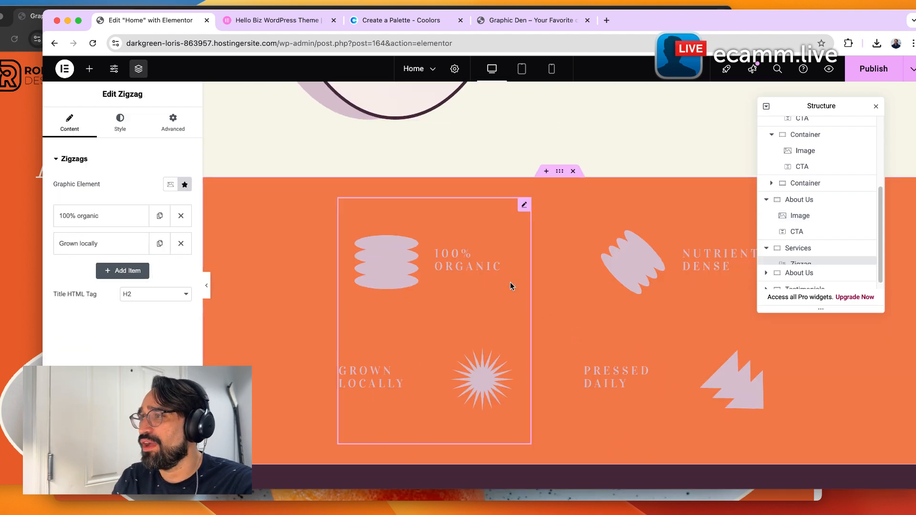
{"action": "left_click", "coordinate": [560, 172]}
{"action": "scroll", "coordinate": [580, 199], "scroll_direction": "up", "scroll_amount": 15}
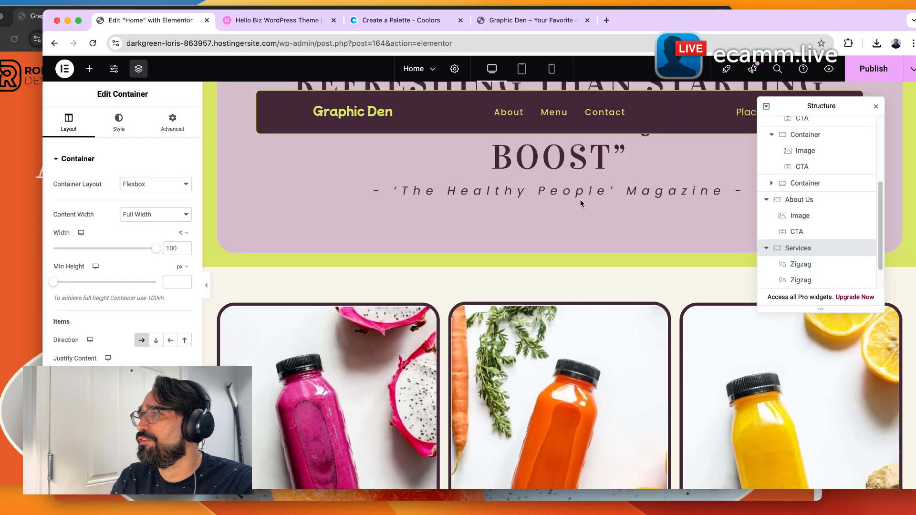
{"action": "scroll", "coordinate": [580, 197], "scroll_direction": "down", "scroll_amount": 3}
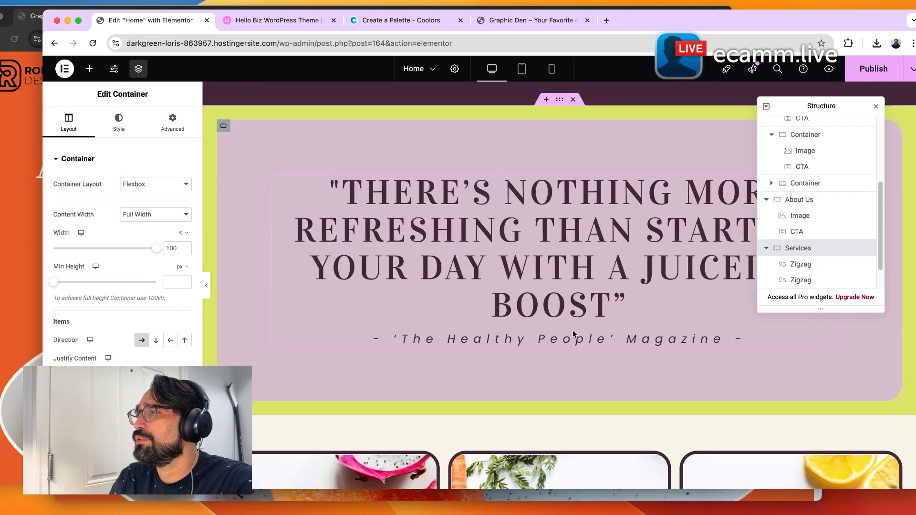
{"action": "scroll", "coordinate": [574, 138], "scroll_direction": "down", "scroll_amount": 4}
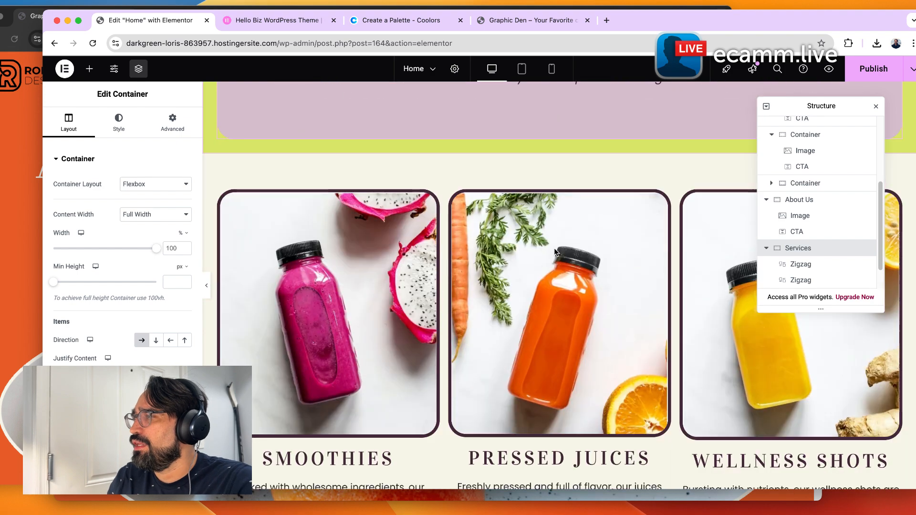
{"action": "scroll", "coordinate": [549, 188], "scroll_direction": "down", "scroll_amount": 3}
{"action": "scroll", "coordinate": [589, 390], "scroll_direction": "down", "scroll_amount": 10}
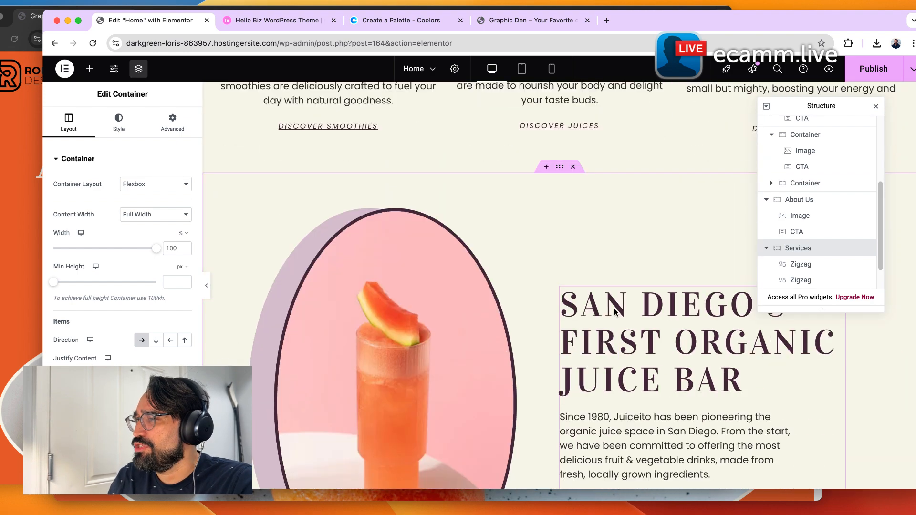
{"action": "scroll", "coordinate": [477, 339], "scroll_direction": "down", "scroll_amount": 4}
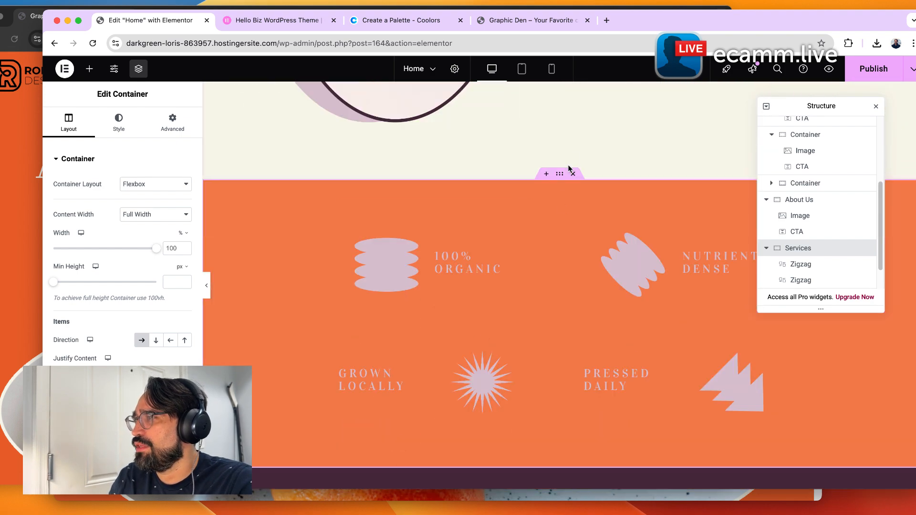
{"action": "scroll", "coordinate": [558, 344], "scroll_direction": "down", "scroll_amount": 5}
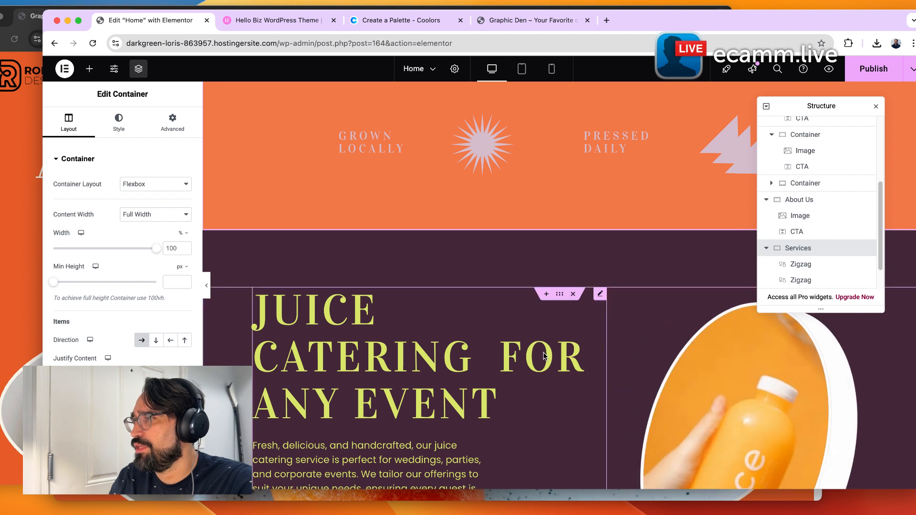
{"action": "scroll", "coordinate": [543, 355], "scroll_direction": "up", "scroll_amount": 4}
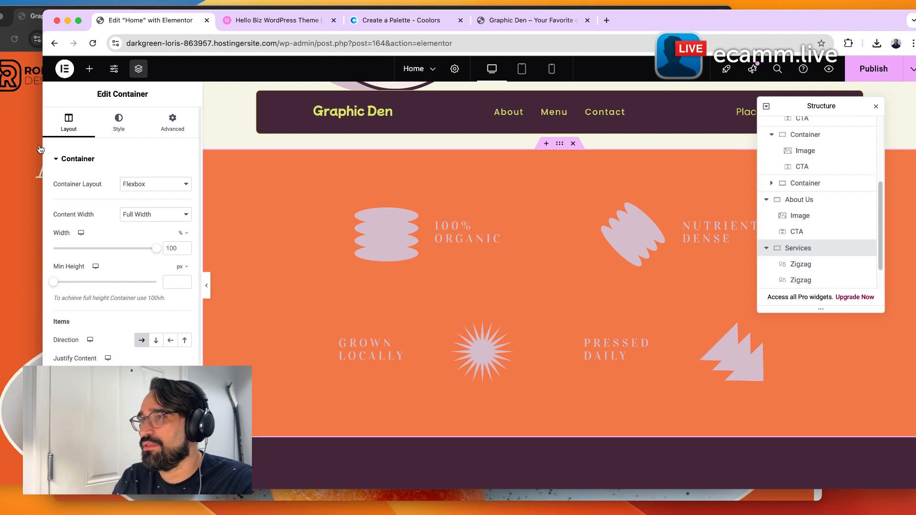
{"action": "left_click", "coordinate": [119, 122]}
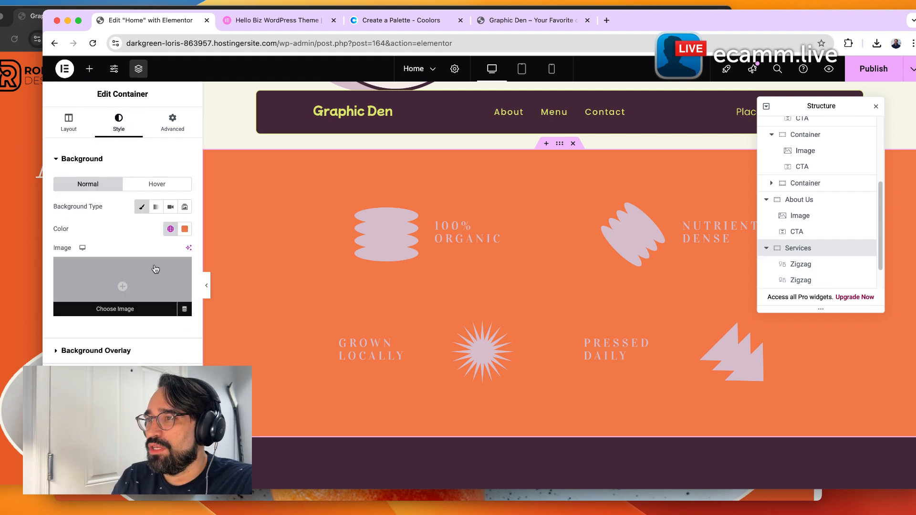
{"action": "left_click", "coordinate": [170, 229]}
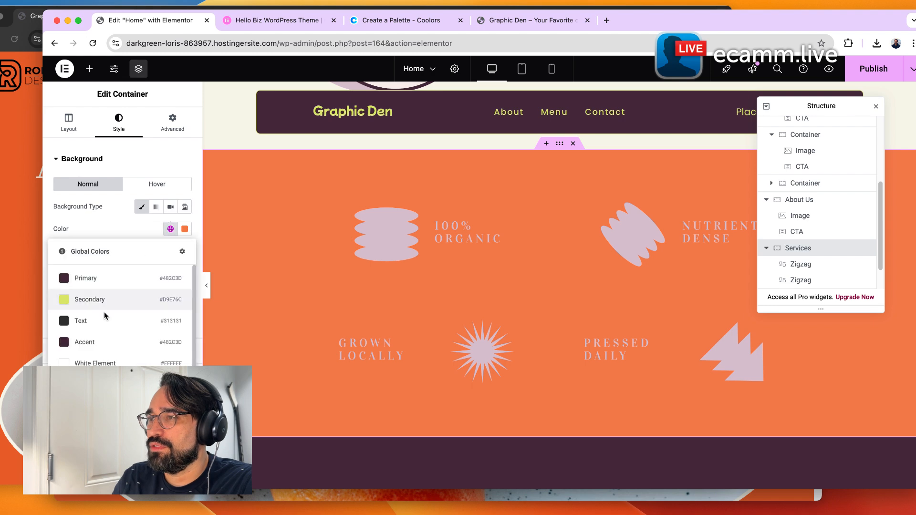
{"action": "left_click", "coordinate": [96, 299]}
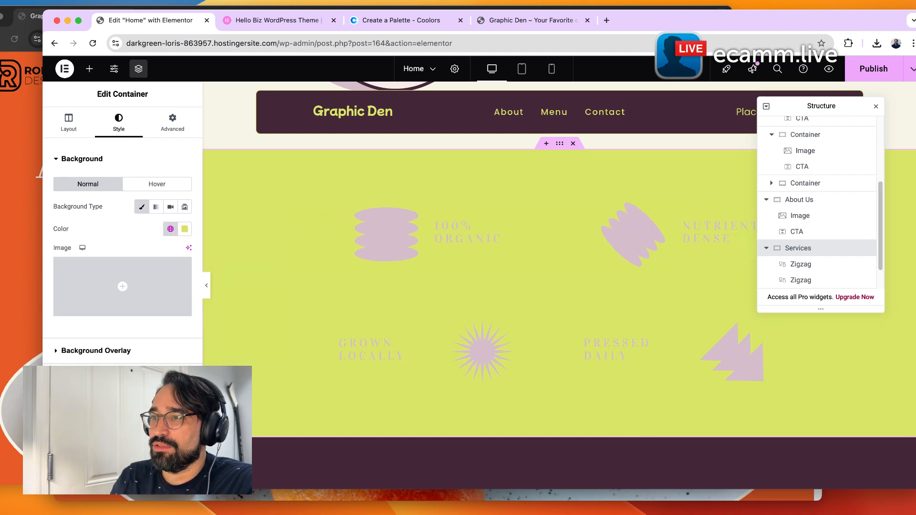
Set the first Zigzag widget's icon color and title color to the global Primary color.
{"action": "left_click", "coordinate": [73, 377]}
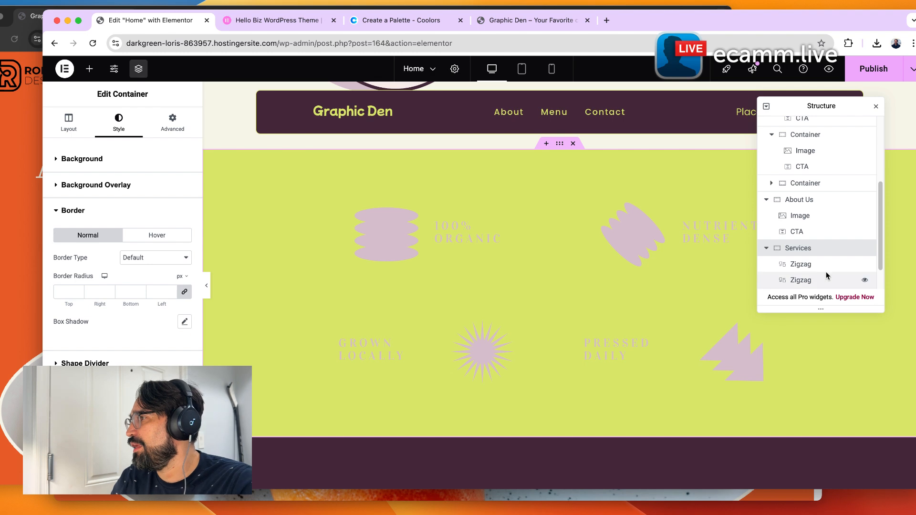
{"action": "left_click", "coordinate": [772, 264]}
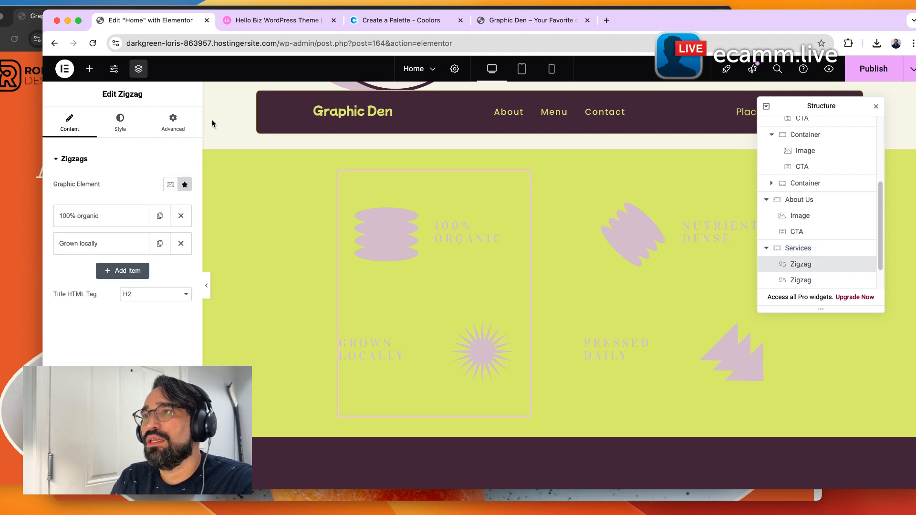
{"action": "left_click", "coordinate": [133, 123]}
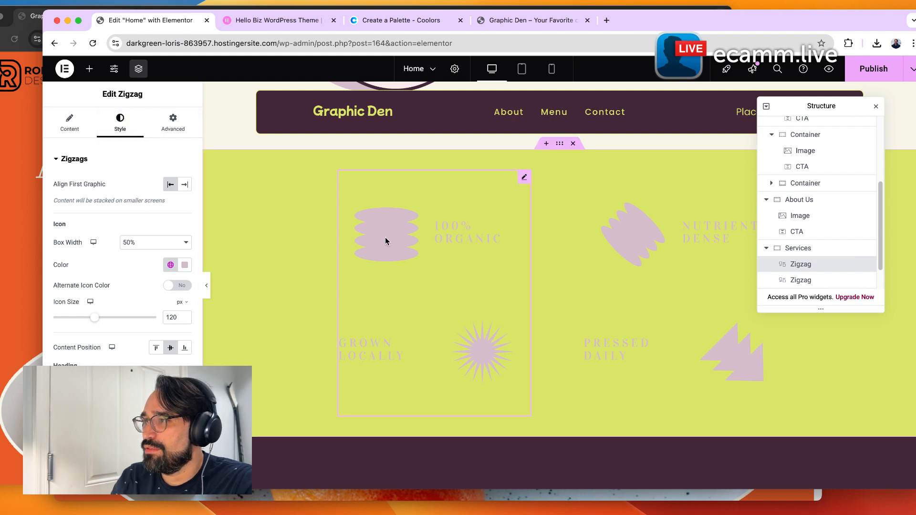
{"action": "left_click", "coordinate": [165, 266]}
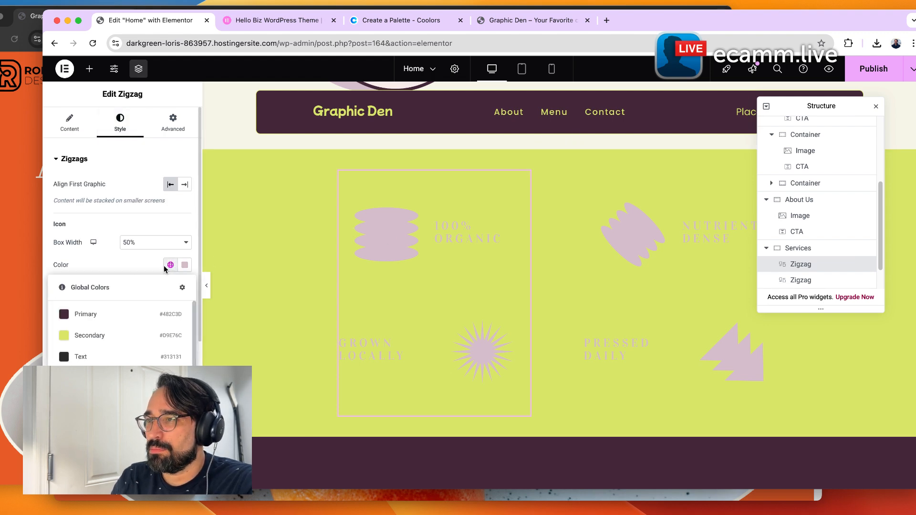
{"action": "left_click", "coordinate": [111, 315]}
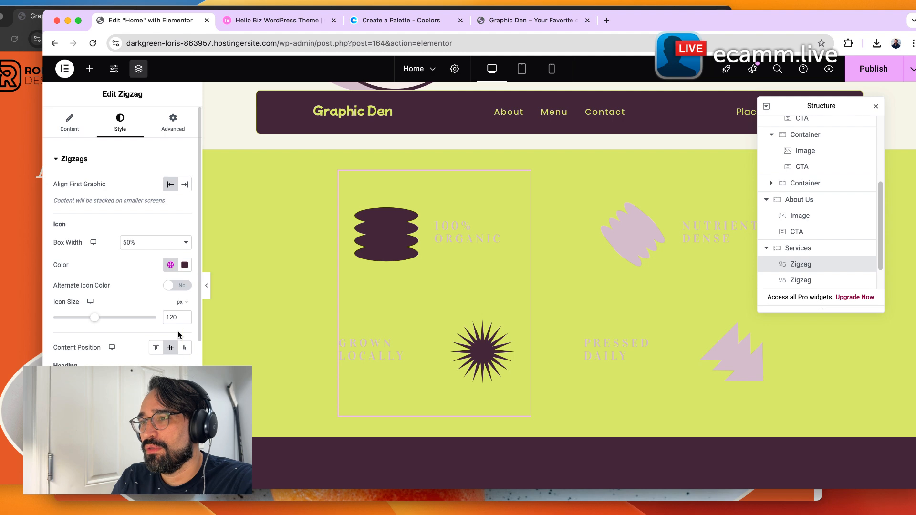
{"action": "scroll", "coordinate": [167, 377], "scroll_direction": "down", "scroll_amount": 1}
{"action": "left_click", "coordinate": [169, 378]}
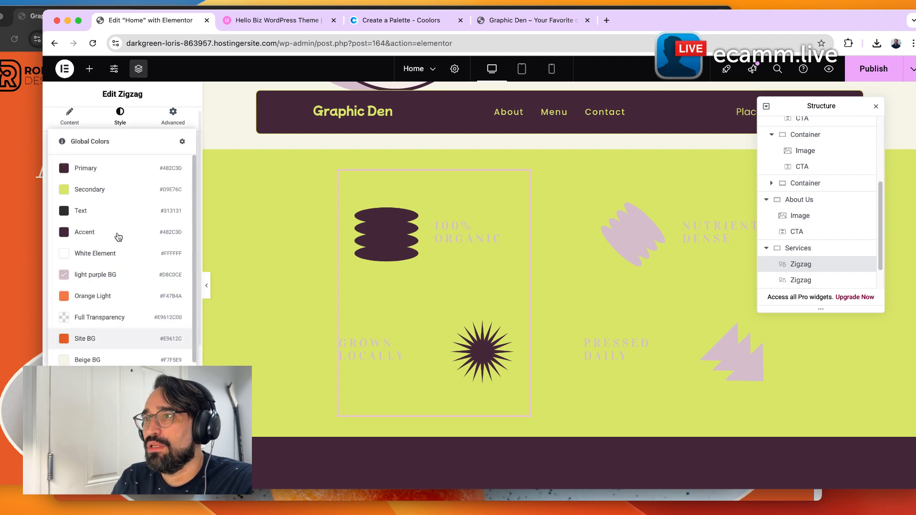
{"action": "left_click", "coordinate": [116, 172]}
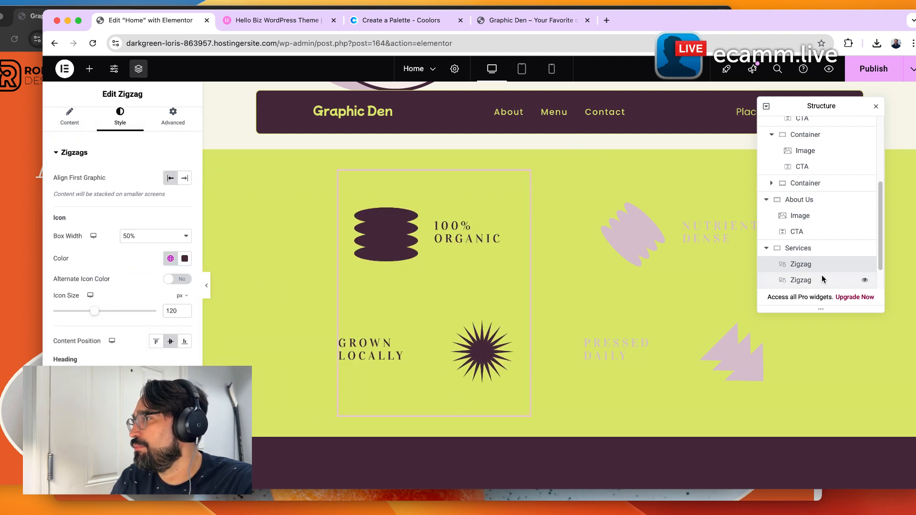
Set the second Zigzag widget's icon color and title color to the global Primary color.
{"action": "left_click", "coordinate": [792, 282]}
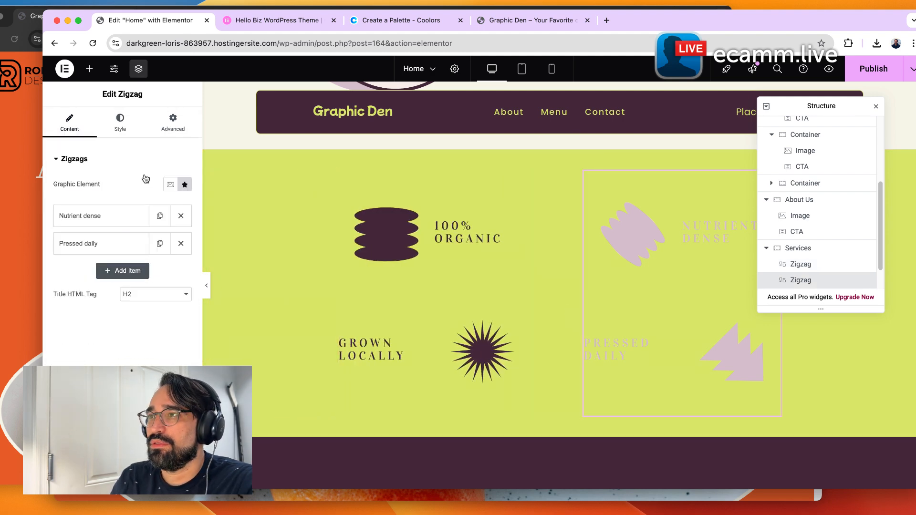
{"action": "left_click", "coordinate": [128, 117]}
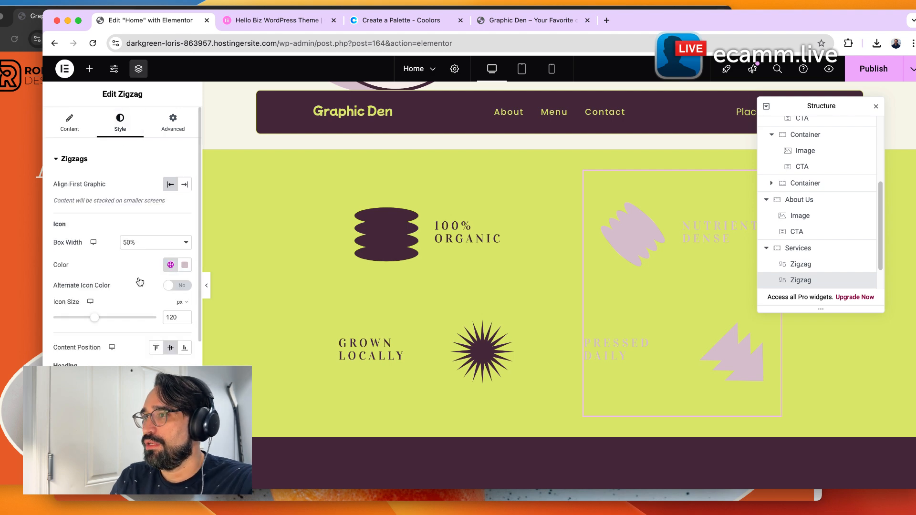
{"action": "left_click", "coordinate": [170, 265]}
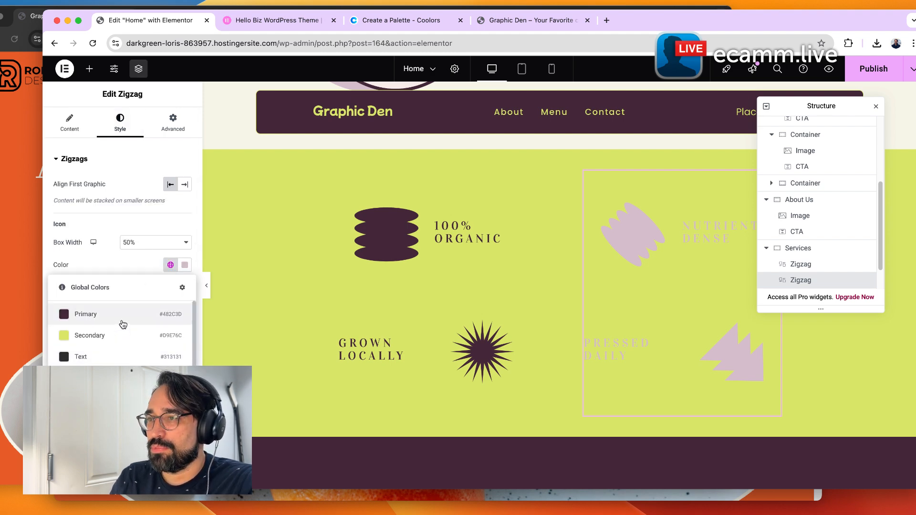
{"action": "left_click", "coordinate": [123, 324]}
{"action": "left_click", "coordinate": [170, 283]}
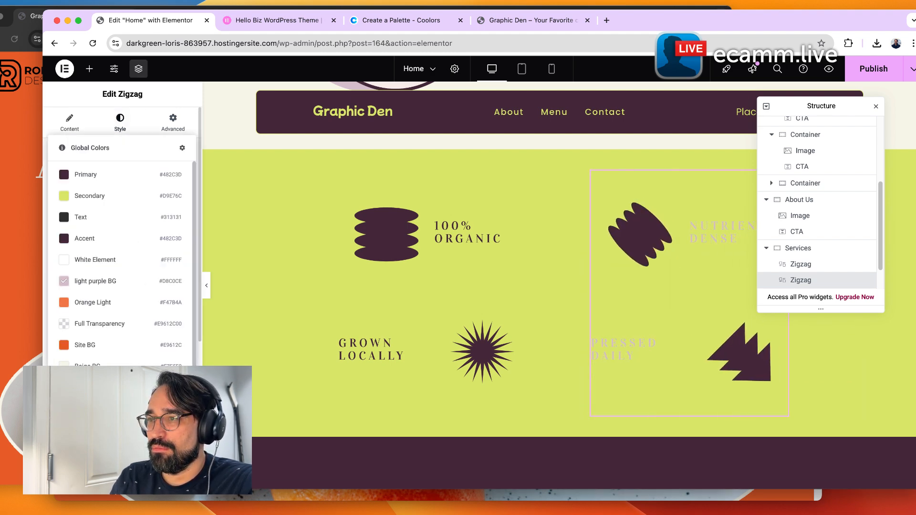
{"action": "left_click", "coordinate": [109, 169]}
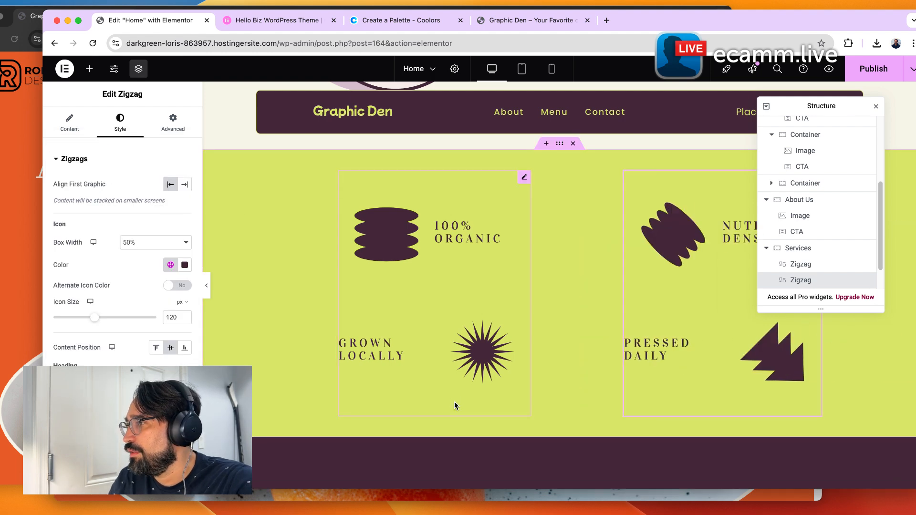
Open the '100% organic' zigzag item and browse the icon library and SVG upload options without changing the icon.
{"action": "left_click", "coordinate": [408, 253]}
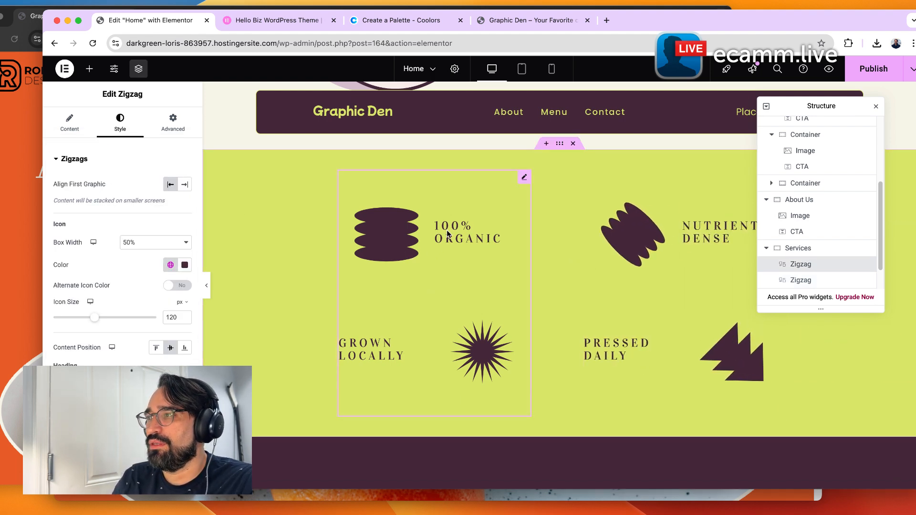
{"action": "left_click", "coordinate": [90, 217]}
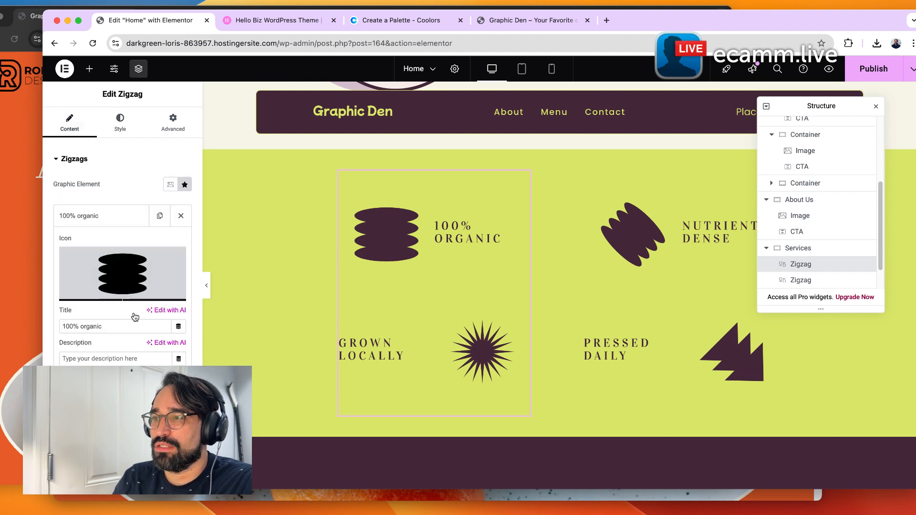
{"action": "mouse_move", "coordinate": [104, 268]}
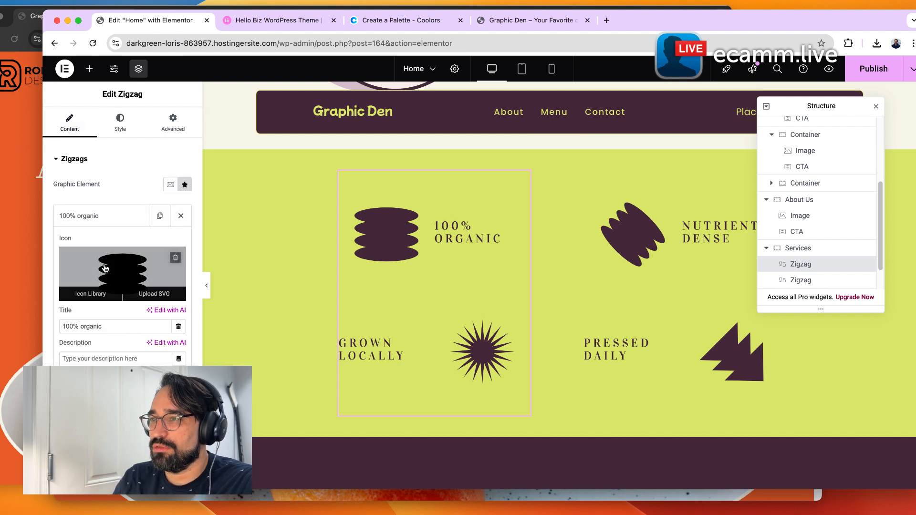
{"action": "left_click", "coordinate": [105, 268]}
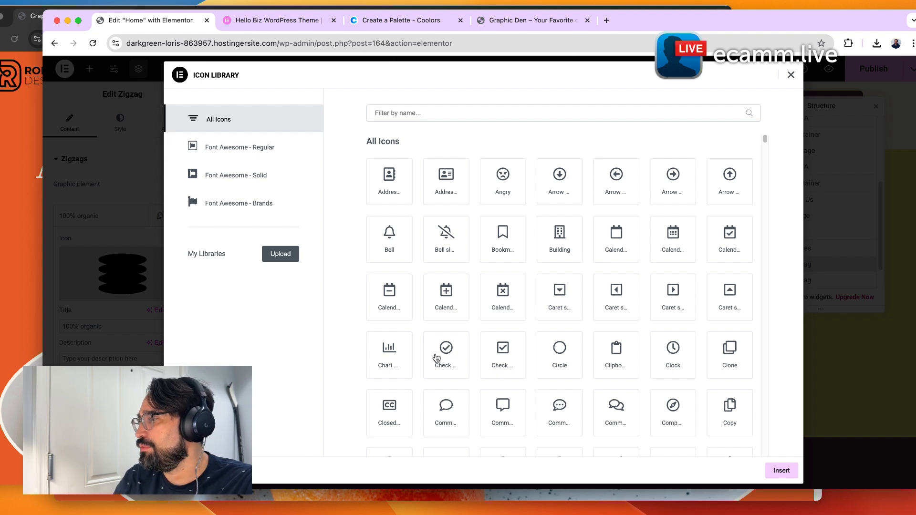
{"action": "left_click", "coordinate": [791, 77]}
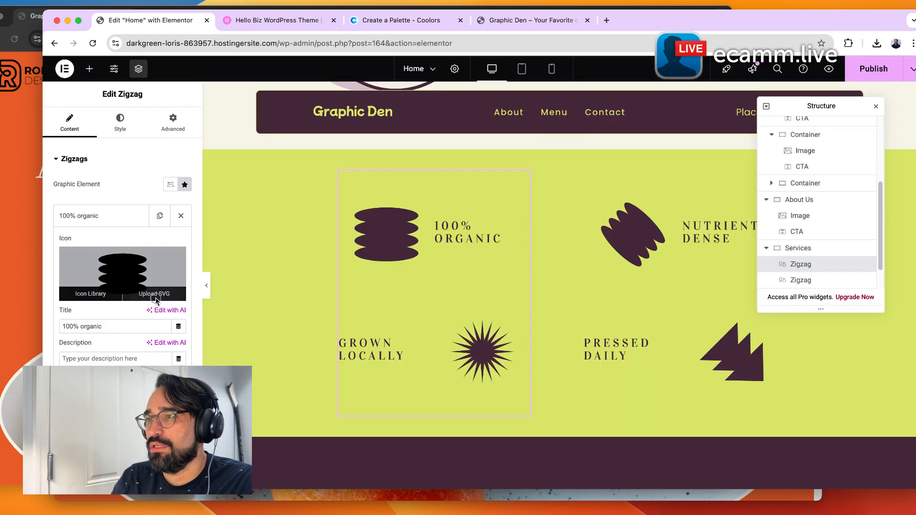
{"action": "left_click", "coordinate": [153, 297]}
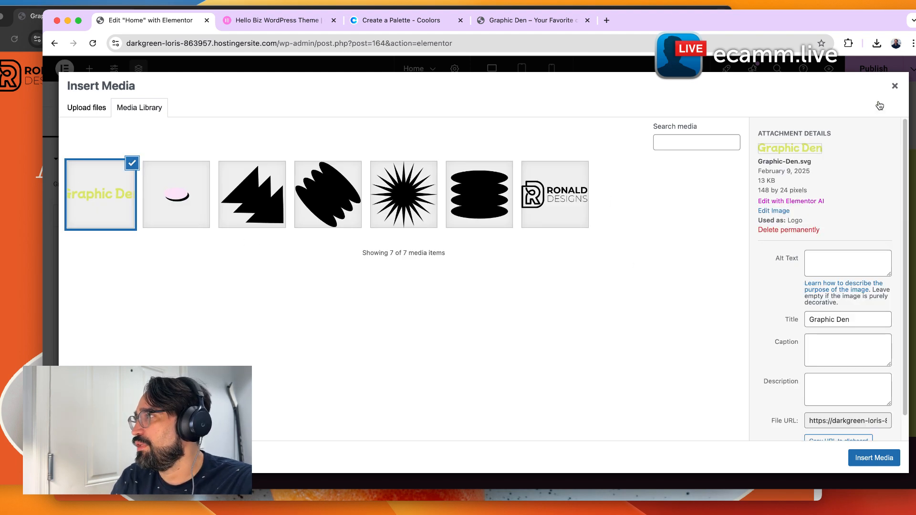
{"action": "left_click", "coordinate": [895, 86]}
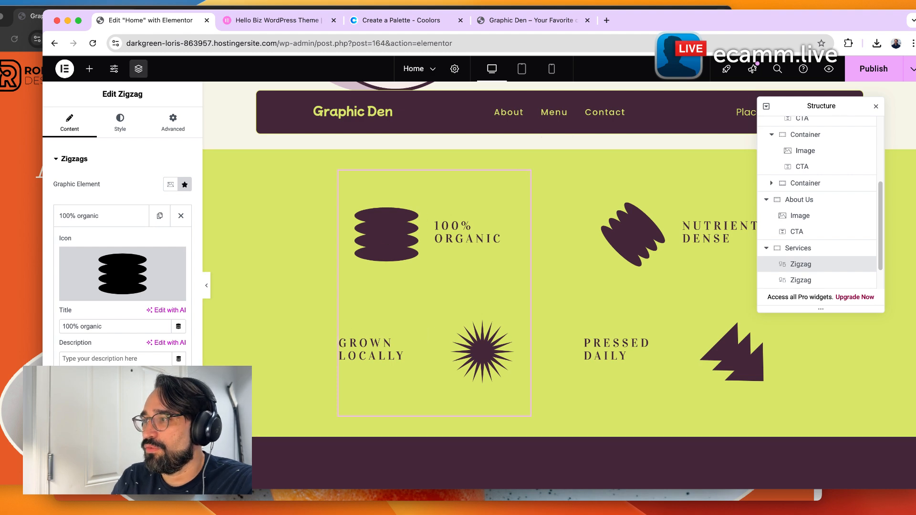
Enter a test description for the '100% organic' item and clear it again.
{"action": "type", "text": "this ae teh"}
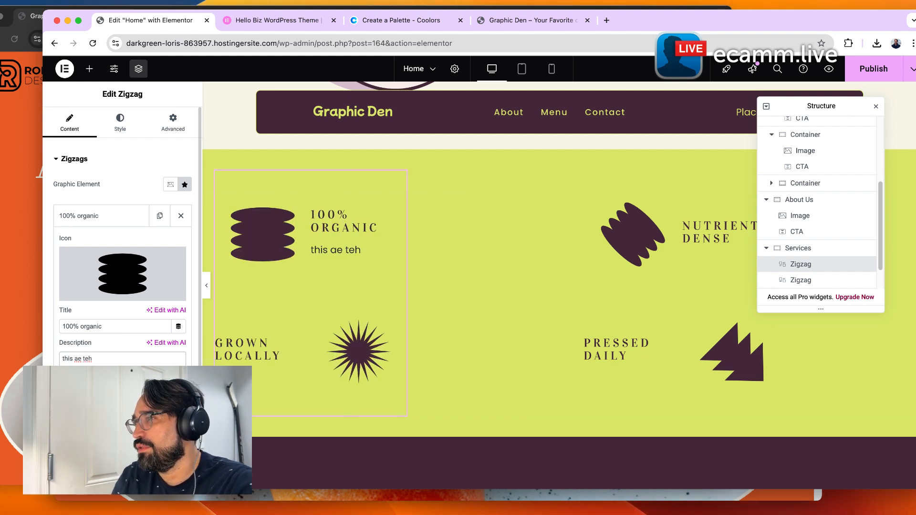
{"action": "key", "text": "BackSpace"}
{"action": "key", "text": "BackSpace"}
{"action": "key", "text": "BackSpace"}
{"action": "key", "text": "BackSpace"}
{"action": "key", "text": "BackSpace"}
{"action": "key", "text": "BackSpace"}
{"action": "key", "text": "BackSpace"}
{"action": "key", "text": "BackSpace"}
{"action": "key", "text": "BackSpace"}
{"action": "key", "text": "BackSpace"}
{"action": "key", "text": "BackSpace"}
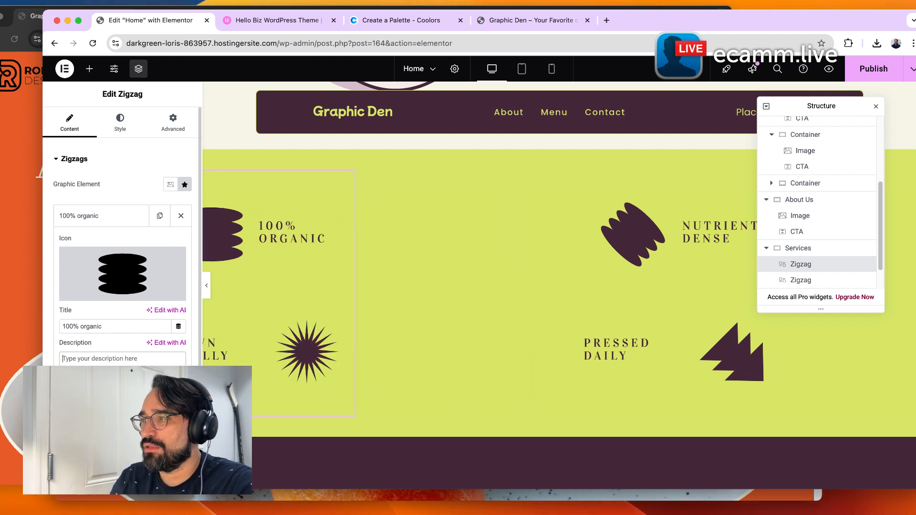
{"action": "scroll", "coordinate": [529, 289], "scroll_direction": "down", "scroll_amount": 1}
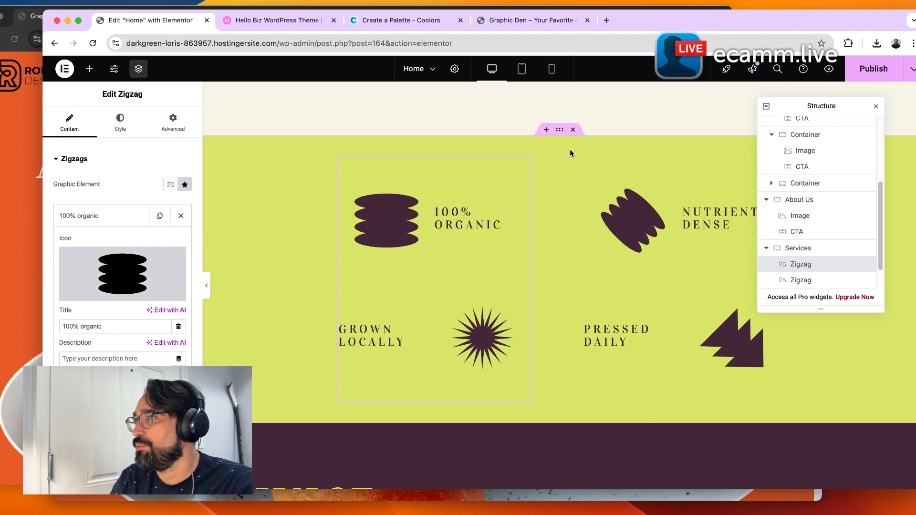
Set the About Us image's border color to the global light purple BG color.
{"action": "scroll", "coordinate": [603, 339], "scroll_direction": "down", "scroll_amount": 3}
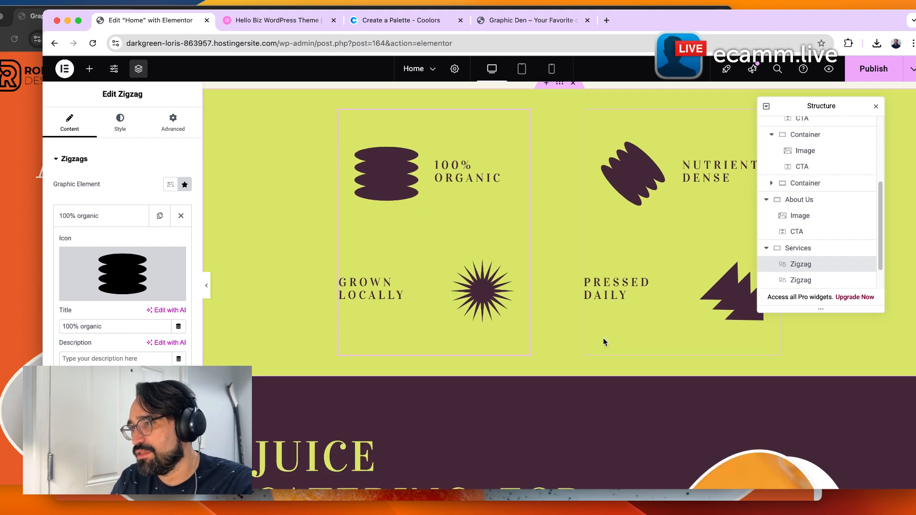
{"action": "scroll", "coordinate": [416, 411], "scroll_direction": "down", "scroll_amount": 1}
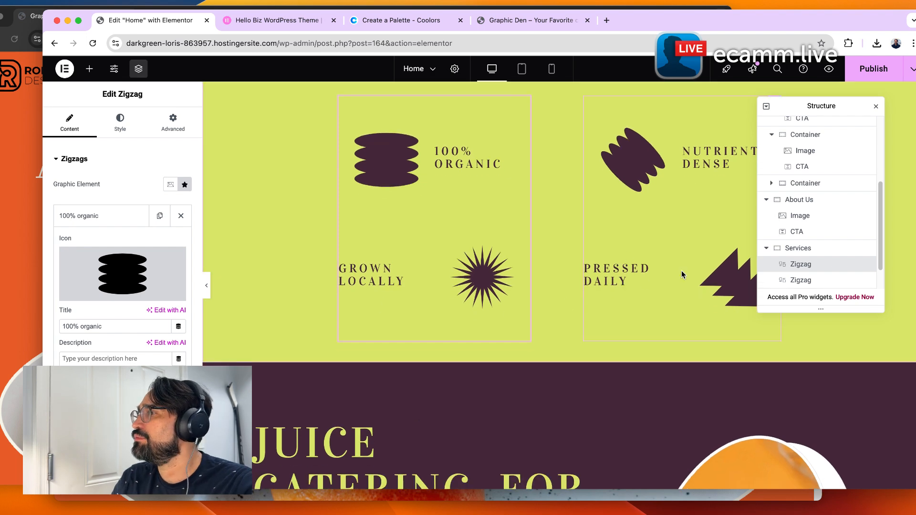
{"action": "scroll", "coordinate": [644, 358], "scroll_direction": "down", "scroll_amount": 1}
{"action": "scroll", "coordinate": [596, 386], "scroll_direction": "down", "scroll_amount": 8}
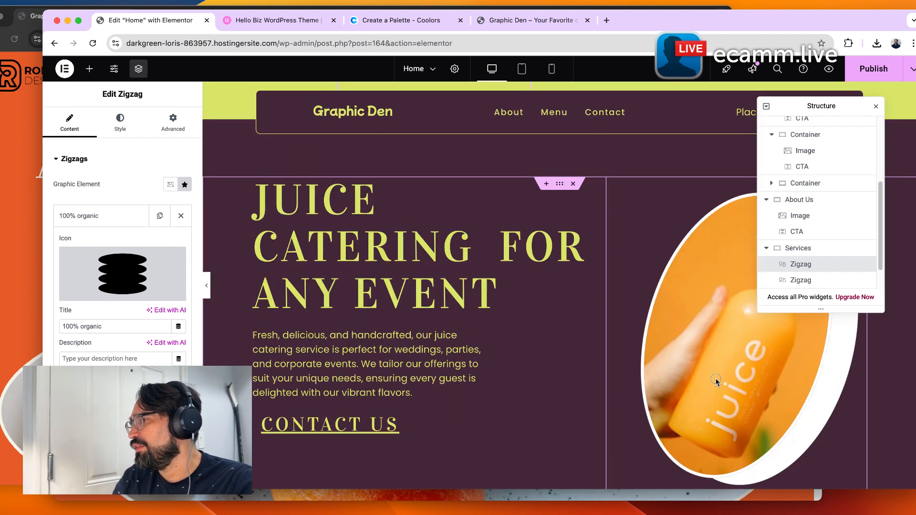
{"action": "left_click", "coordinate": [716, 379]}
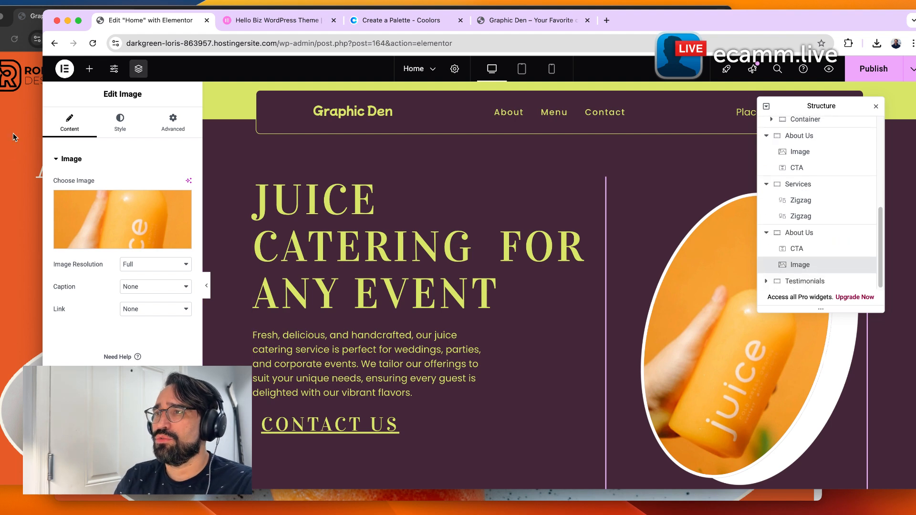
{"action": "left_click", "coordinate": [120, 122]}
{"action": "scroll", "coordinate": [123, 214], "scroll_direction": "down", "scroll_amount": 3}
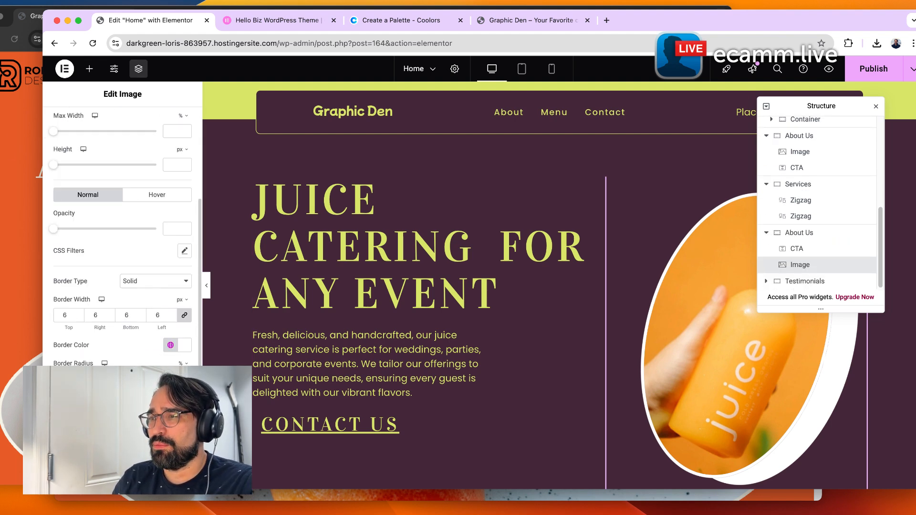
{"action": "left_click", "coordinate": [170, 345]}
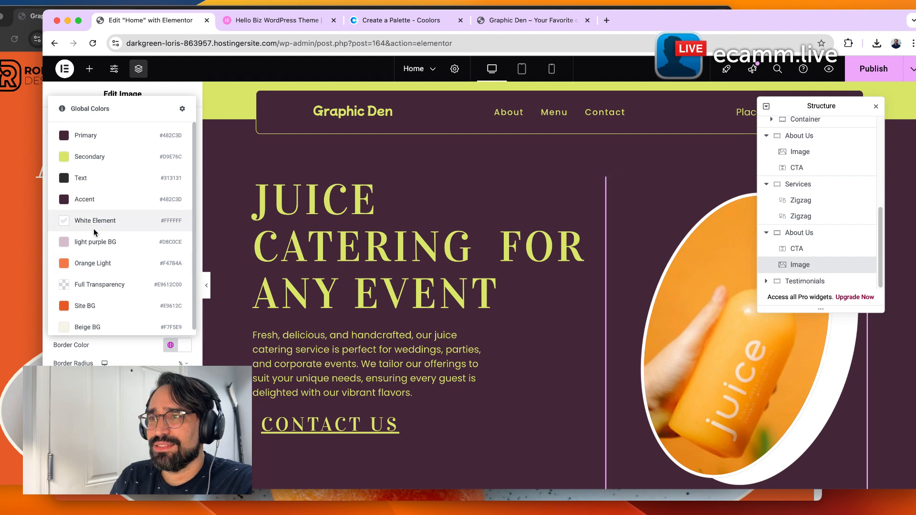
{"action": "left_click", "coordinate": [125, 241]}
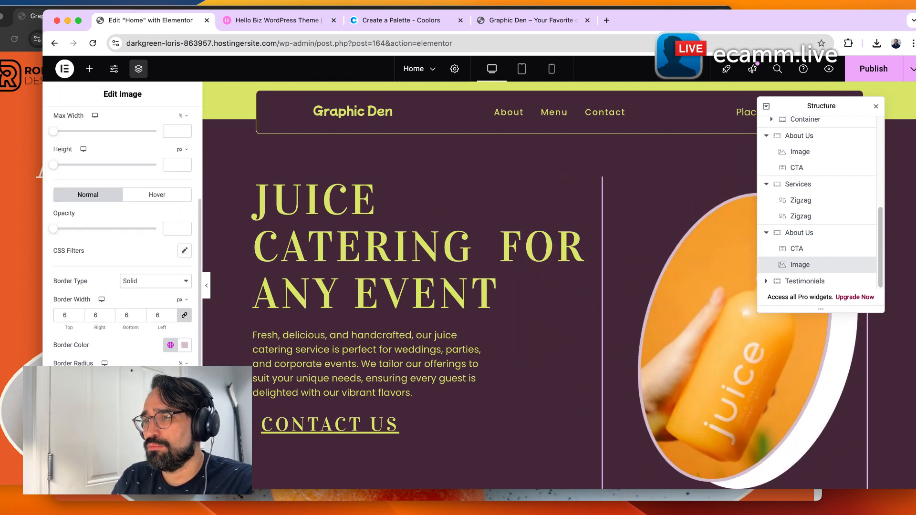
Copy the D8C0CE hex from the Coolors palette and paste it as the image's custom border color.
{"action": "left_click", "coordinate": [184, 345]}
{"action": "left_click", "coordinate": [395, 20]}
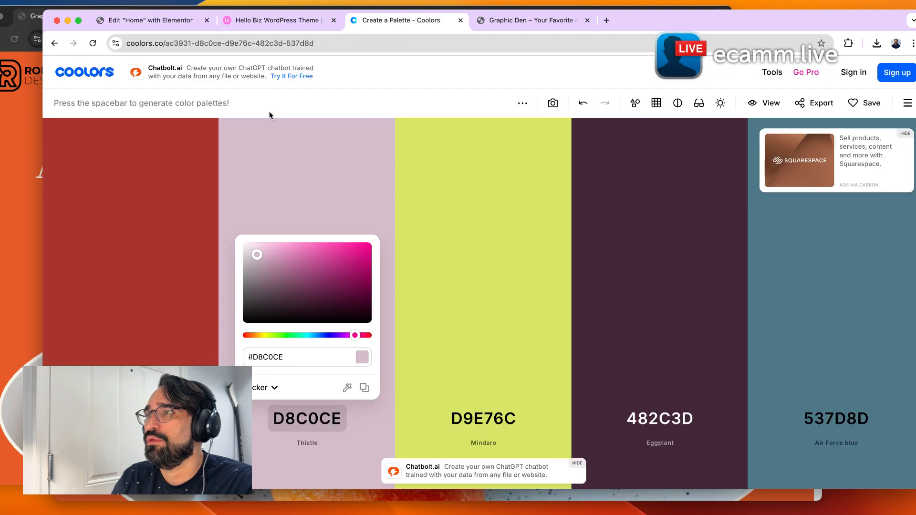
{"action": "left_click", "coordinate": [307, 359]}
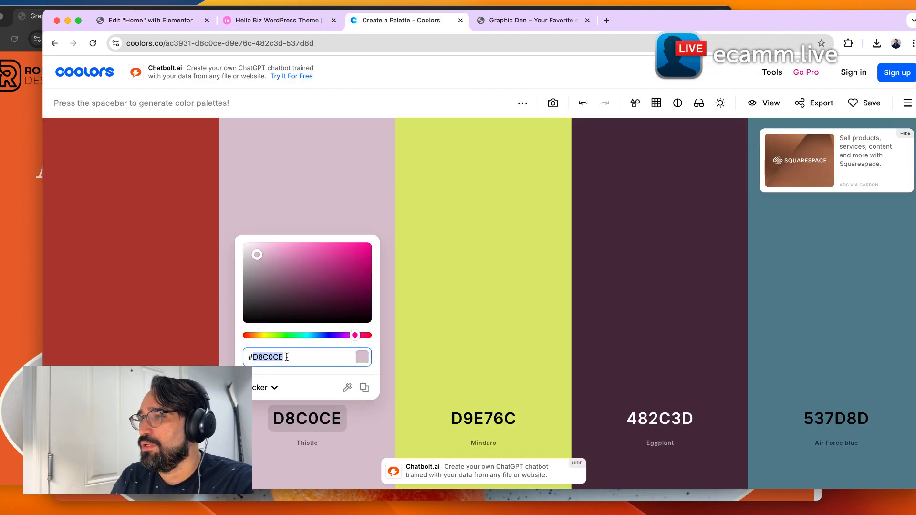
{"action": "left_click", "coordinate": [364, 387]}
{"action": "left_click", "coordinate": [143, 20]}
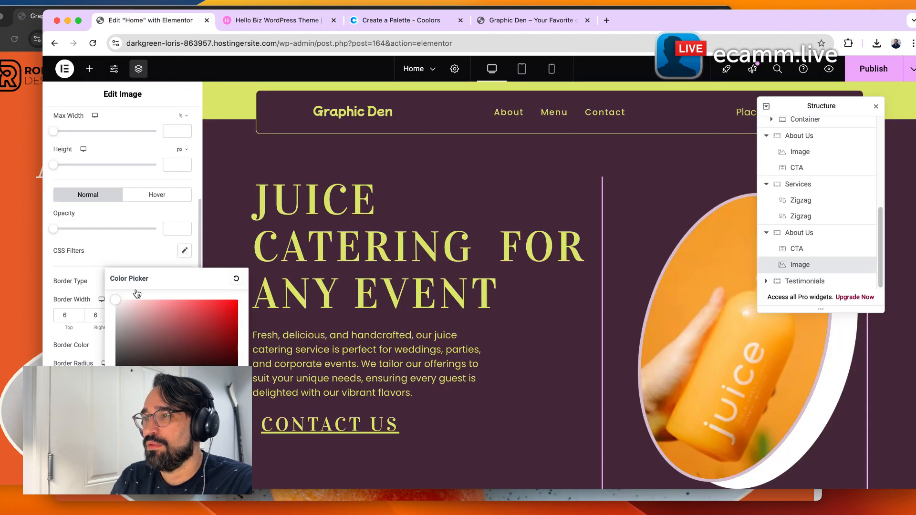
{"action": "key", "text": "super+v"}
{"action": "left_click", "coordinate": [628, 325]}
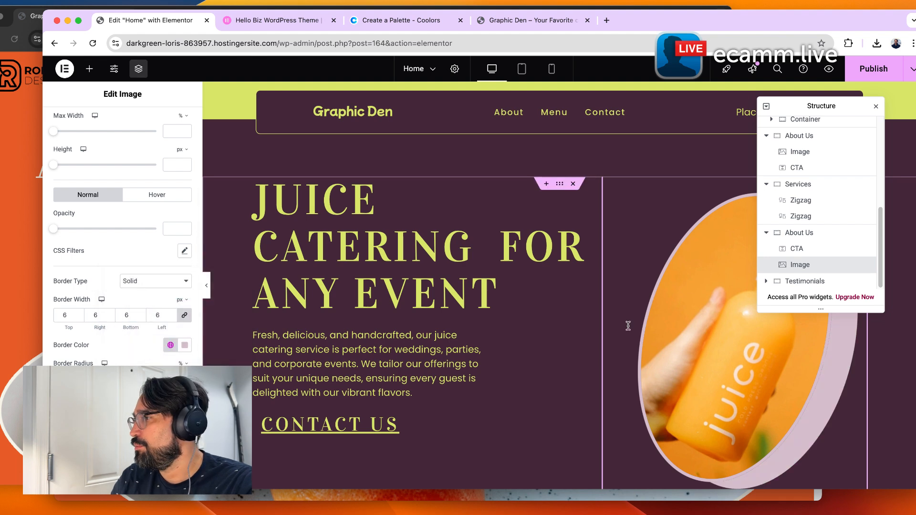
Select the 'Feel the juicy love' testimonials heading and inspect its style settings.
{"action": "scroll", "coordinate": [628, 325], "scroll_direction": "down", "scroll_amount": 3}
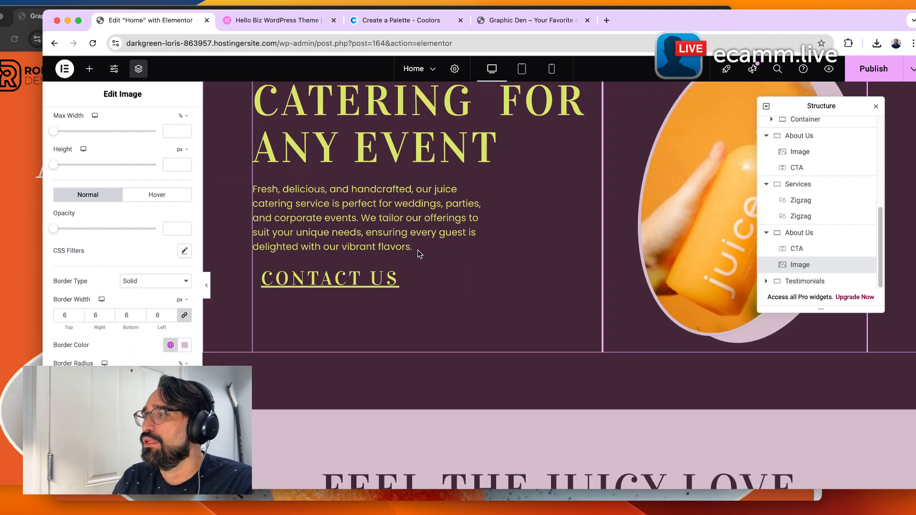
{"action": "scroll", "coordinate": [401, 252], "scroll_direction": "down", "scroll_amount": 4}
{"action": "scroll", "coordinate": [450, 318], "scroll_direction": "down", "scroll_amount": 8}
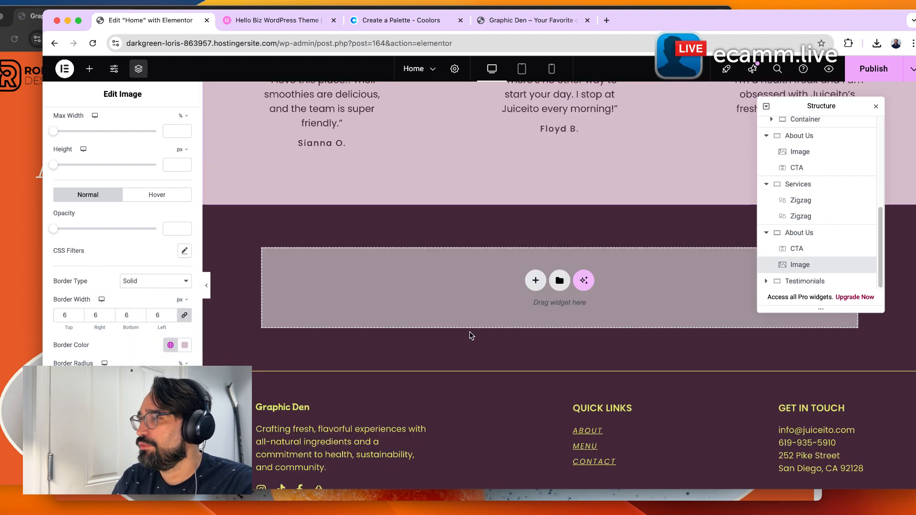
{"action": "scroll", "coordinate": [470, 334], "scroll_direction": "up", "scroll_amount": 5}
{"action": "scroll", "coordinate": [470, 332], "scroll_direction": "up", "scroll_amount": 3}
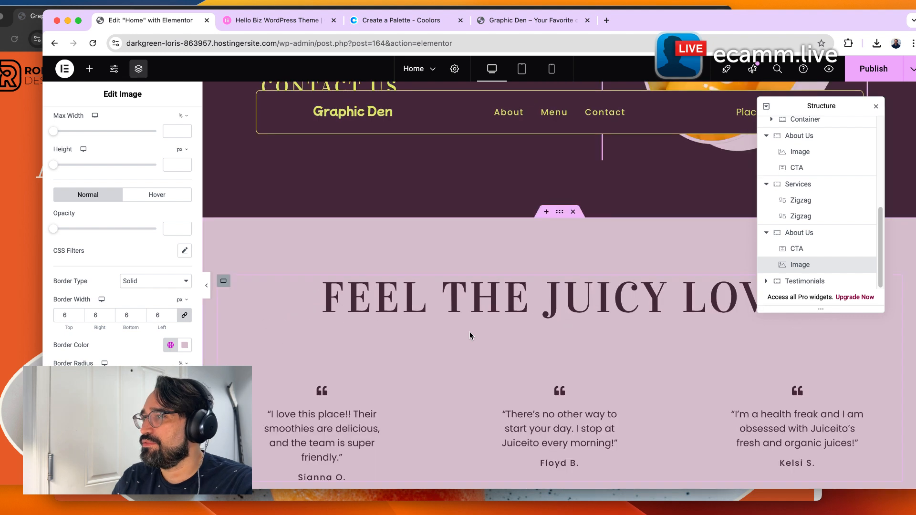
{"action": "triple_click", "coordinate": [483, 306]}
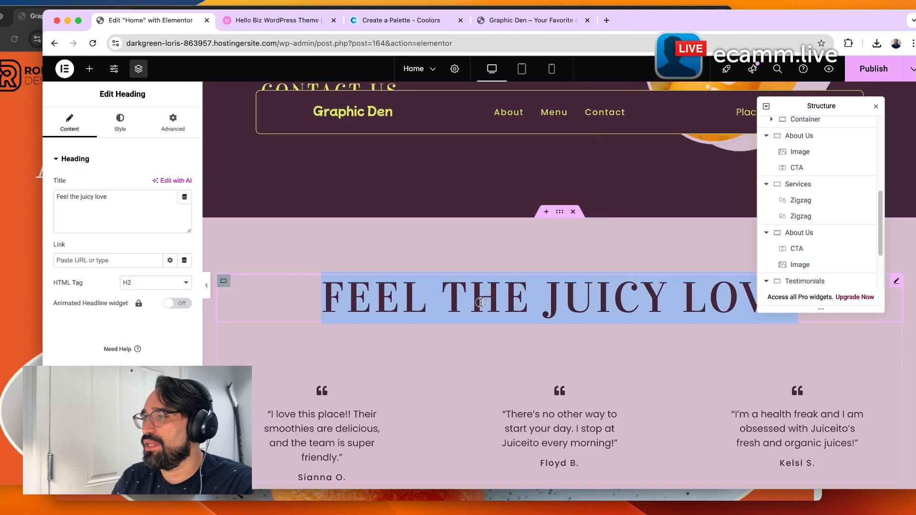
{"action": "left_click", "coordinate": [531, 305]}
{"action": "left_click", "coordinate": [120, 123]}
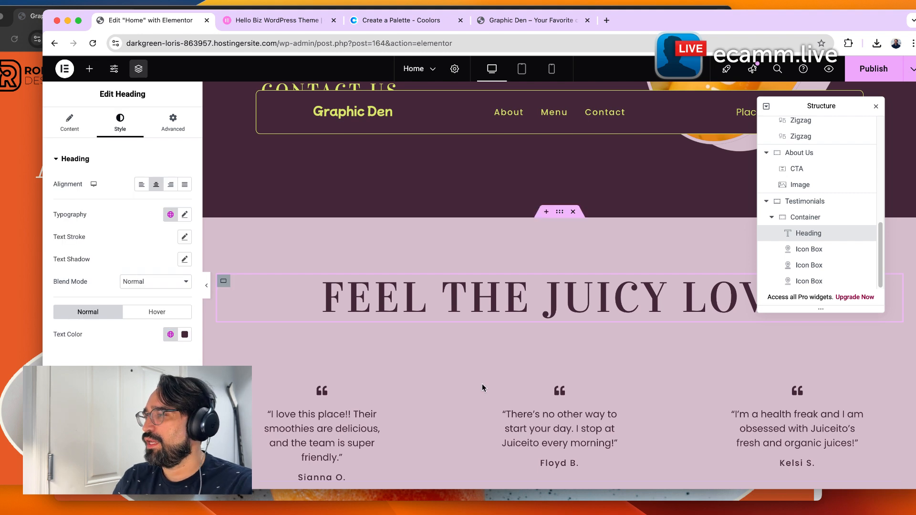
{"action": "scroll", "coordinate": [481, 377], "scroll_direction": "down", "scroll_amount": 3}
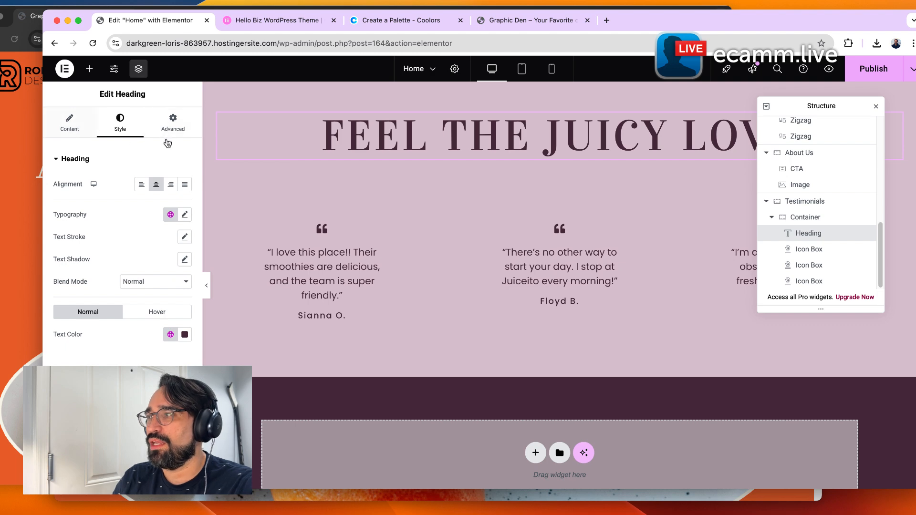
{"action": "scroll", "coordinate": [558, 253], "scroll_direction": "up", "scroll_amount": 10}
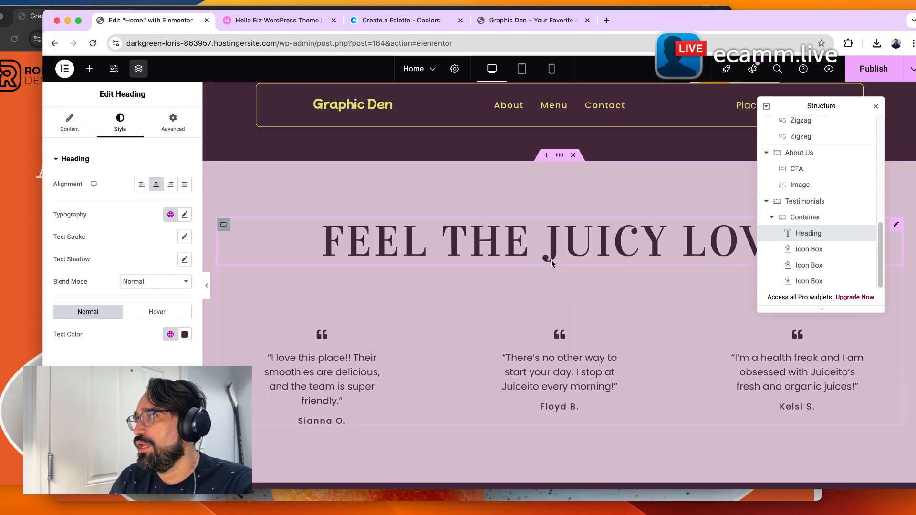
{"action": "scroll", "coordinate": [565, 244], "scroll_direction": "up", "scroll_amount": 10}
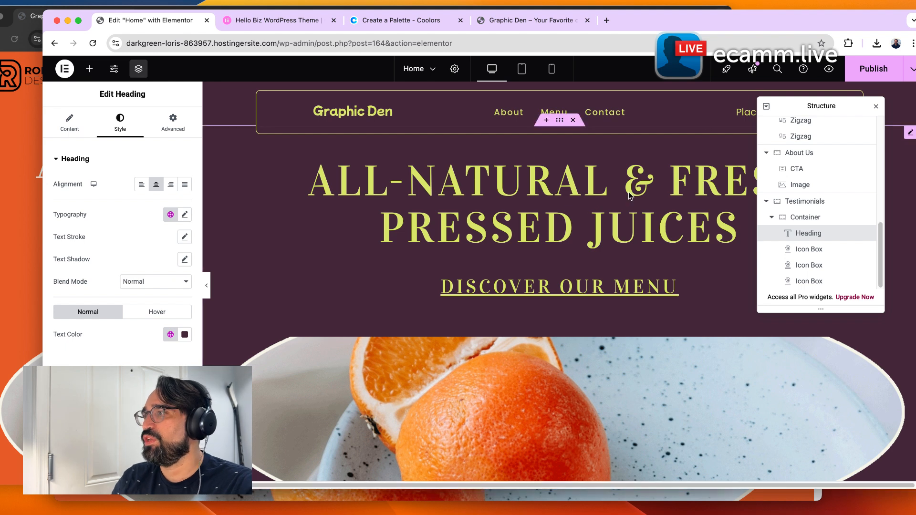
Set the hero's CTA button typography to the global Special Headline style.
{"action": "left_click", "coordinate": [618, 202]}
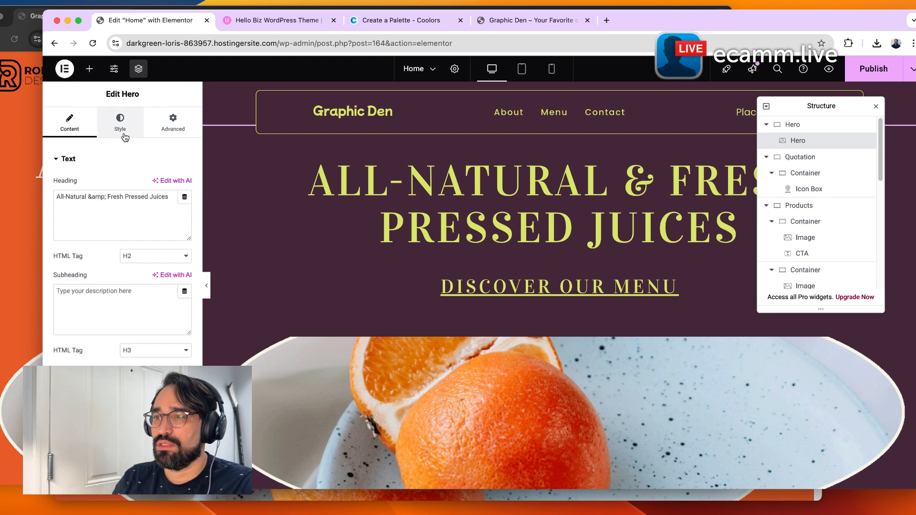
{"action": "left_click", "coordinate": [94, 363]}
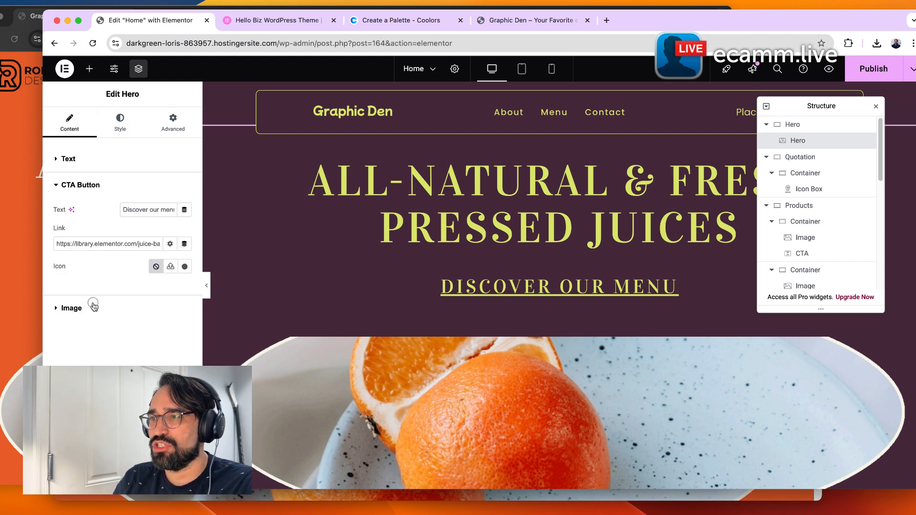
{"action": "left_click", "coordinate": [71, 308]}
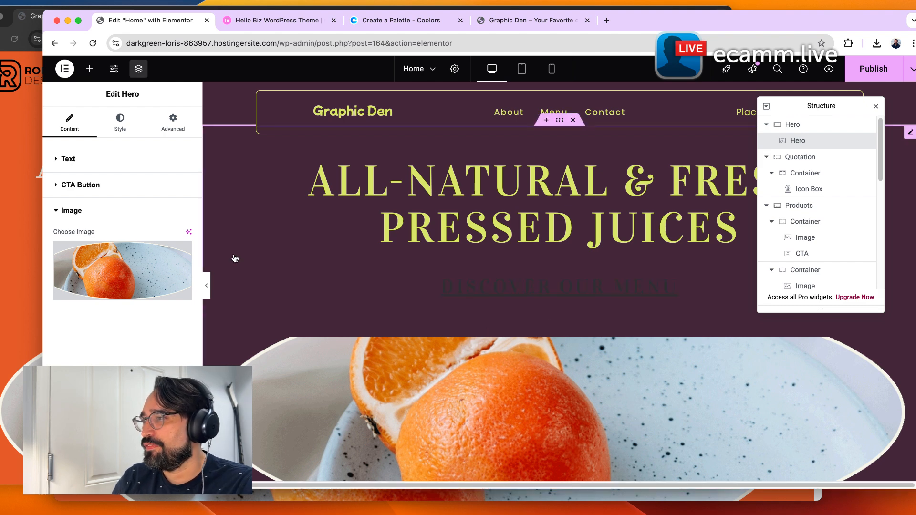
{"action": "left_click", "coordinate": [60, 193]}
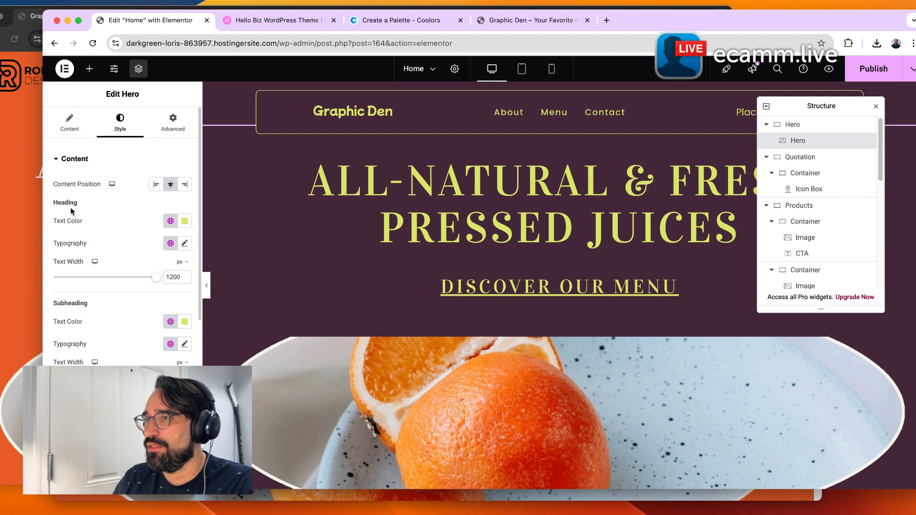
{"action": "scroll", "coordinate": [72, 212], "scroll_direction": "down", "scroll_amount": 2}
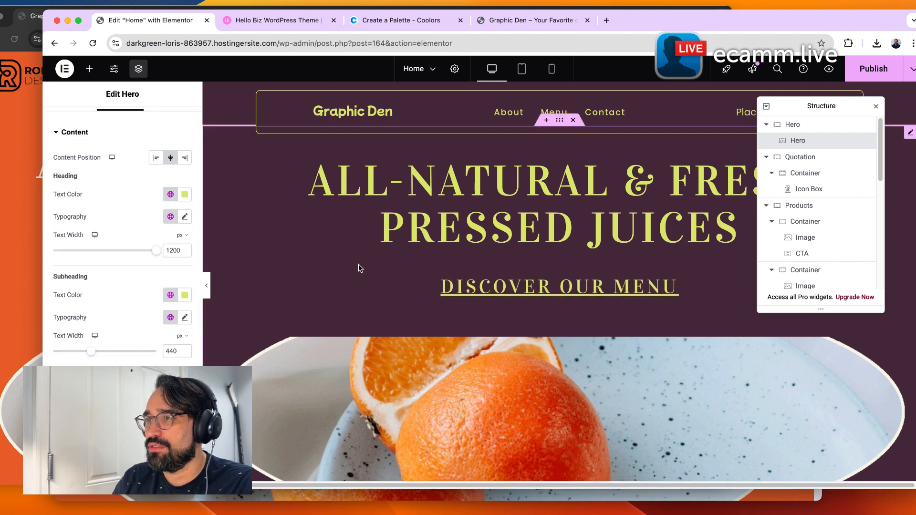
{"action": "scroll", "coordinate": [368, 302], "scroll_direction": "down", "scroll_amount": 1}
{"action": "scroll", "coordinate": [365, 288], "scroll_direction": "down", "scroll_amount": 3}
{"action": "scroll", "coordinate": [363, 283], "scroll_direction": "up", "scroll_amount": 3}
{"action": "scroll", "coordinate": [150, 334], "scroll_direction": "down", "scroll_amount": 3}
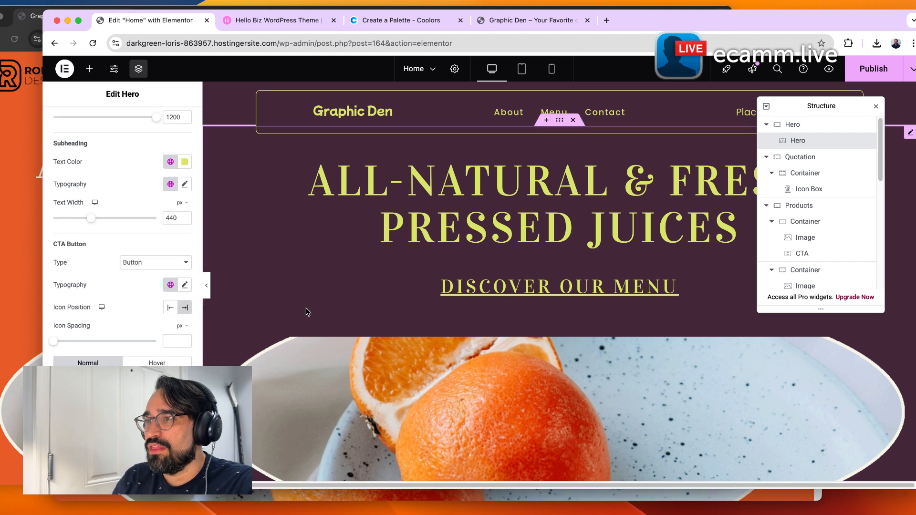
{"action": "left_click", "coordinate": [170, 285]}
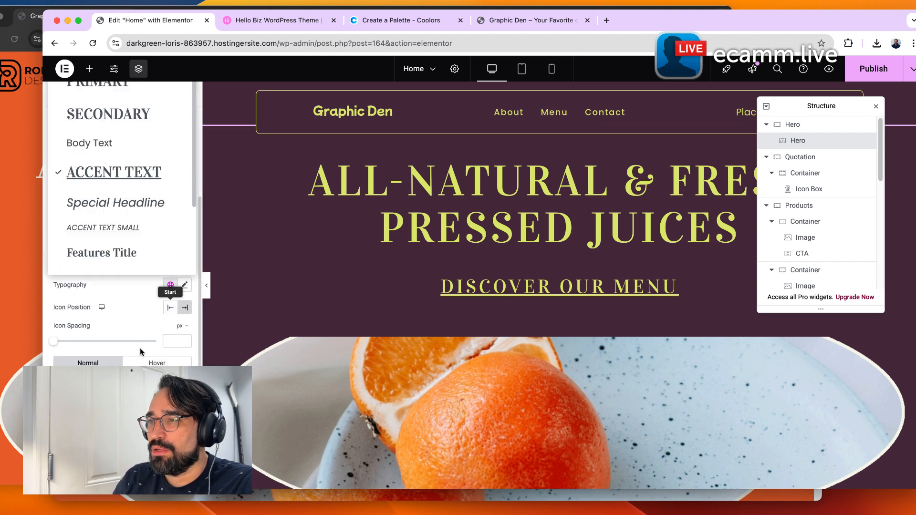
{"action": "left_click", "coordinate": [101, 203]}
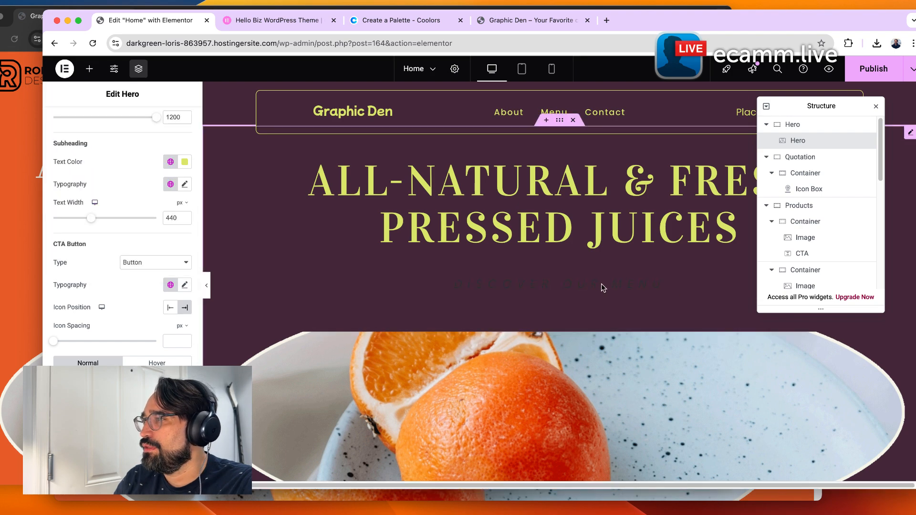
Set the CTA button's hover text color to the global Beige BG color.
{"action": "scroll", "coordinate": [122, 239], "scroll_direction": "down", "scroll_amount": 2}
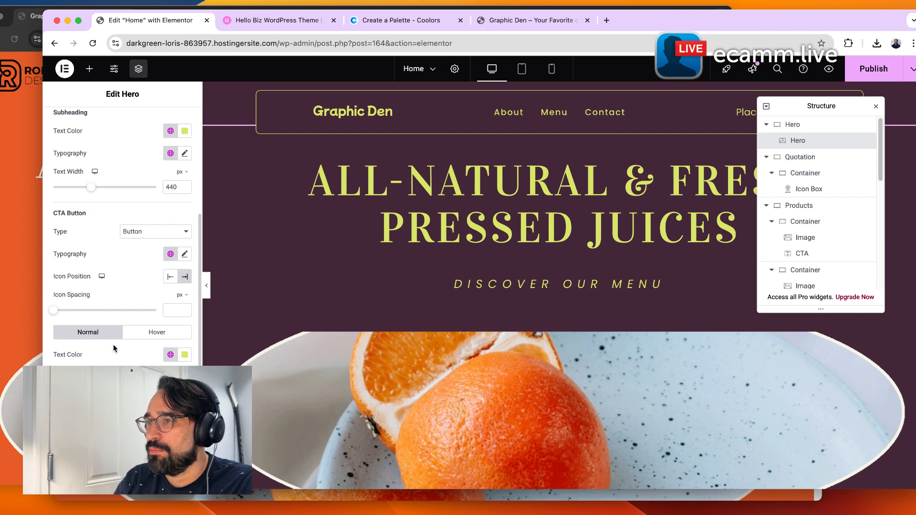
{"action": "left_click", "coordinate": [152, 335]}
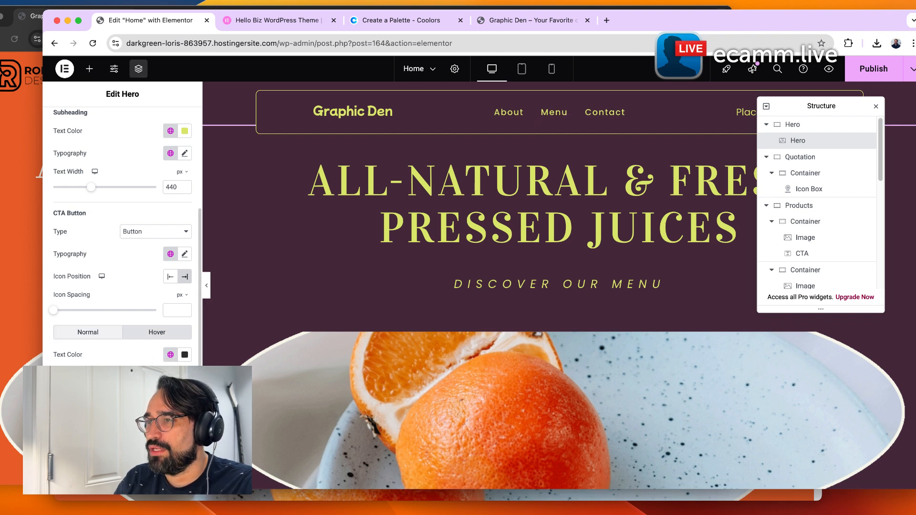
{"action": "left_click", "coordinate": [171, 355]}
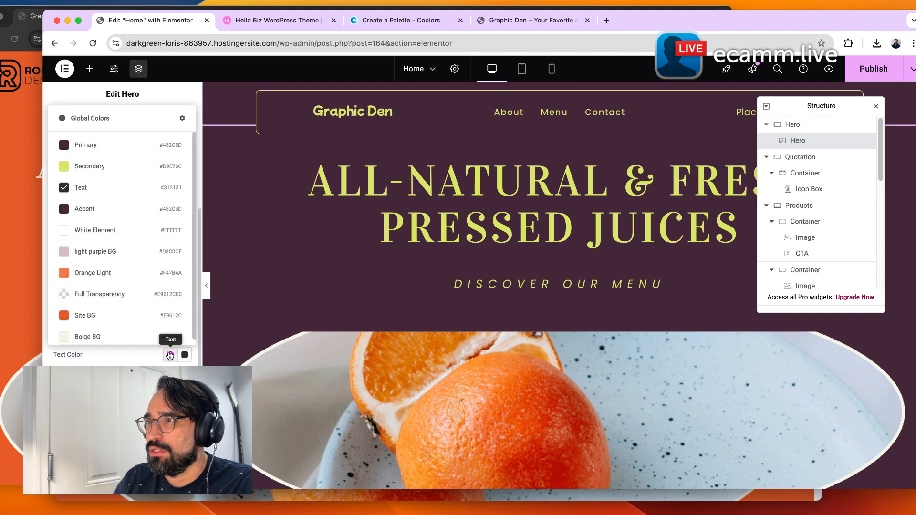
{"action": "left_click", "coordinate": [77, 335]}
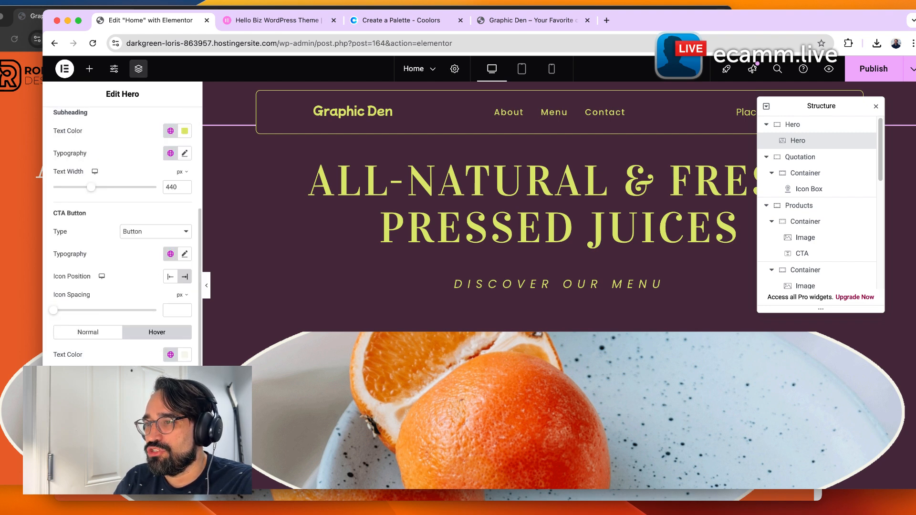
Set the hero subheading's text color to the global Secondary color.
{"action": "left_click", "coordinate": [171, 131]}
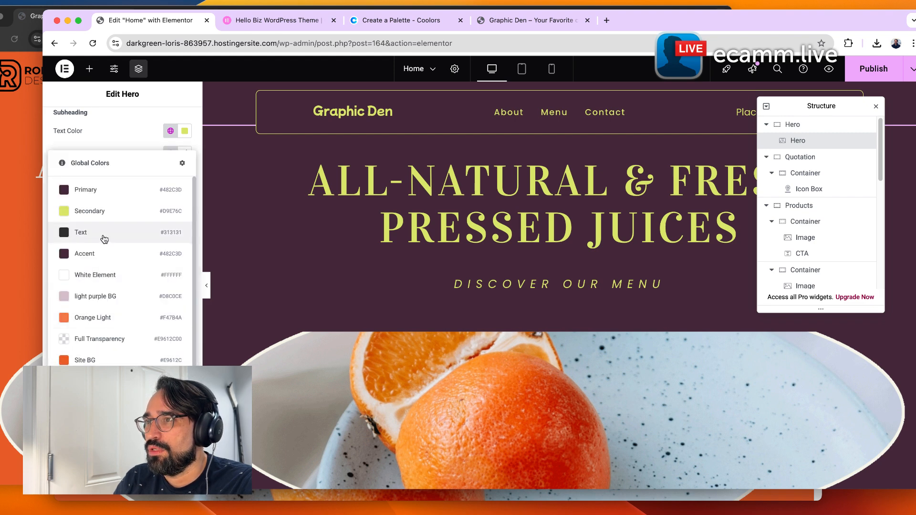
{"action": "left_click", "coordinate": [109, 213]}
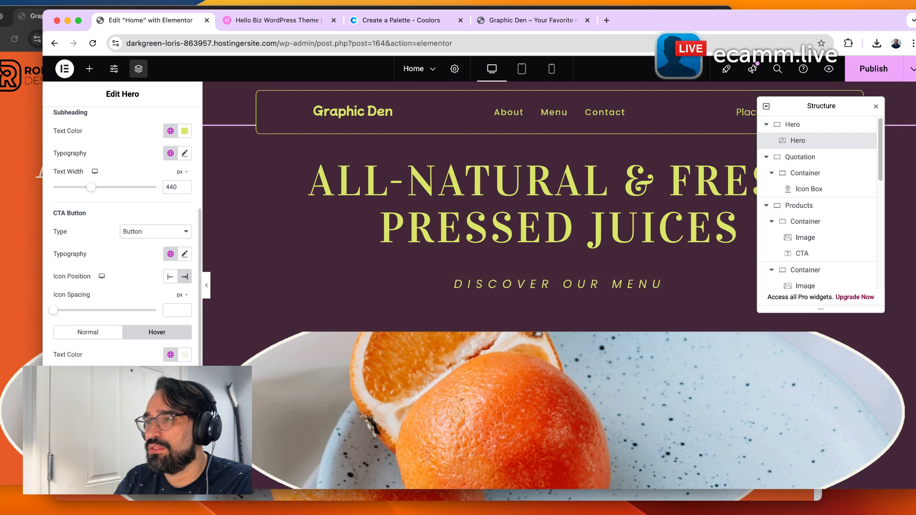
Set the CTA button's hover text color to the global Primary color.
{"action": "left_click", "coordinate": [170, 353]}
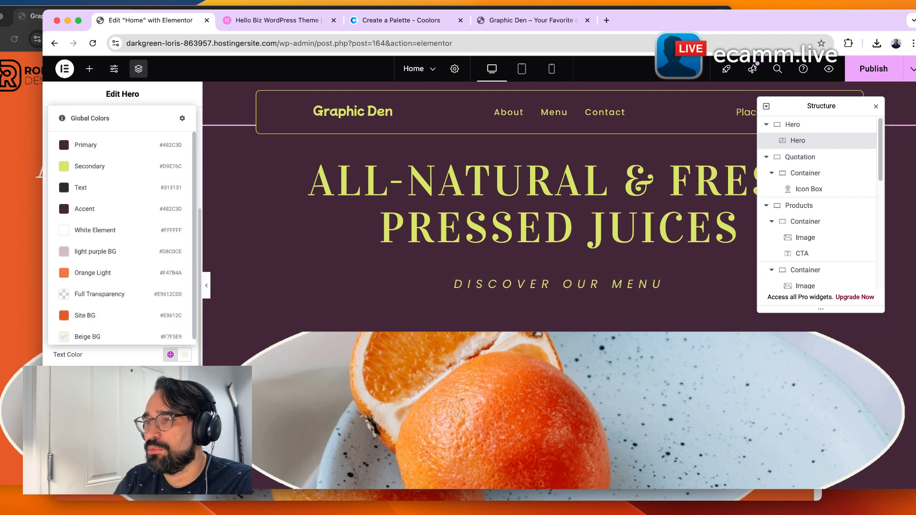
{"action": "left_click", "coordinate": [113, 145]}
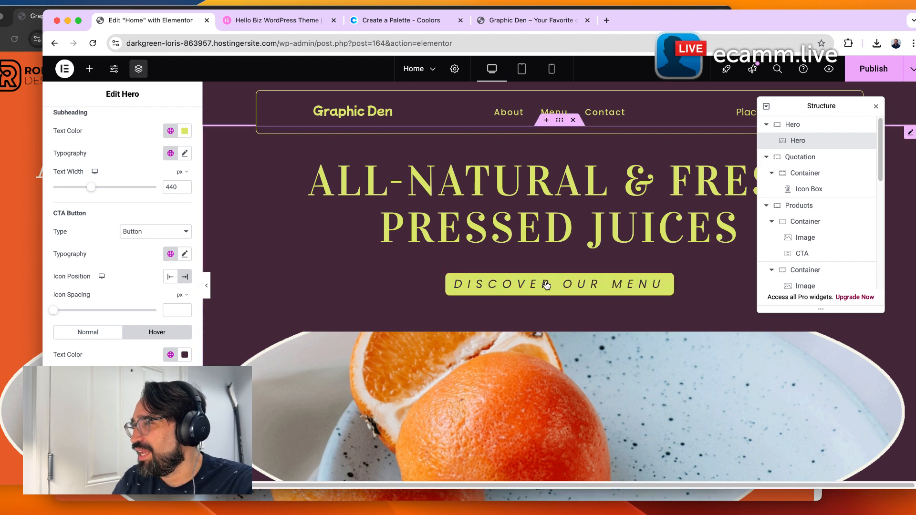
Turn on a border for the CTA button in its normal state, using the global Secondary color.
{"action": "scroll", "coordinate": [152, 364], "scroll_direction": "down", "scroll_amount": 5}
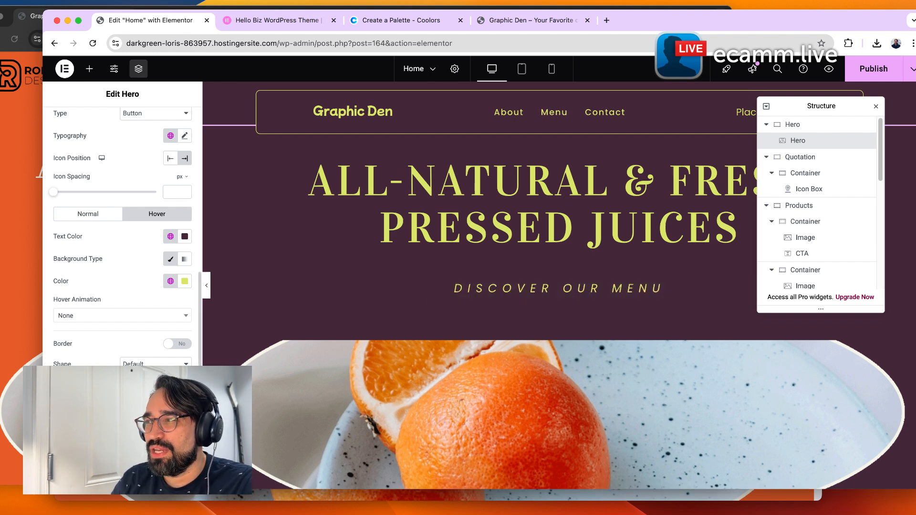
{"action": "left_click", "coordinate": [97, 216]}
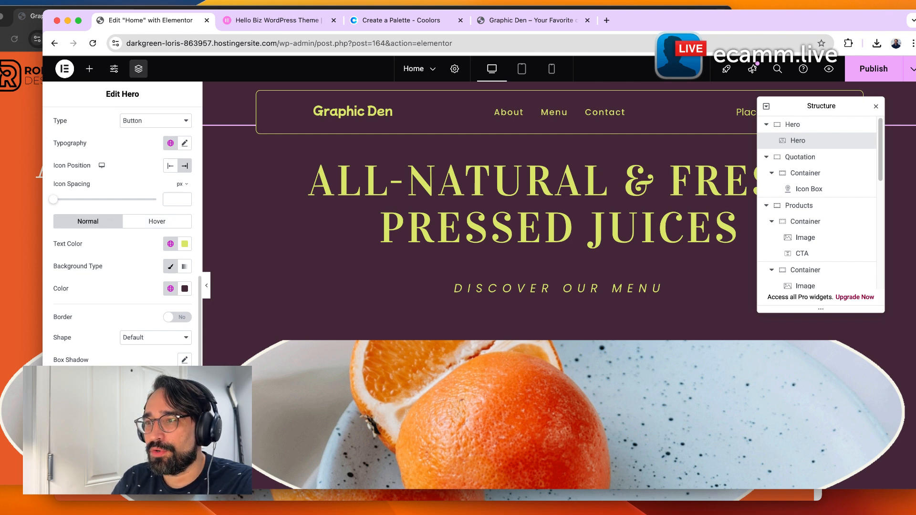
{"action": "left_click", "coordinate": [174, 317]}
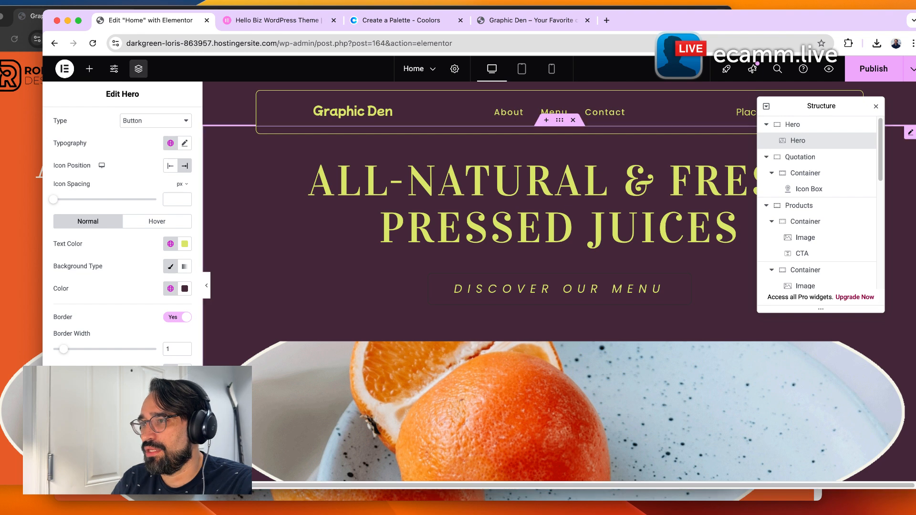
{"action": "left_click", "coordinate": [170, 372]}
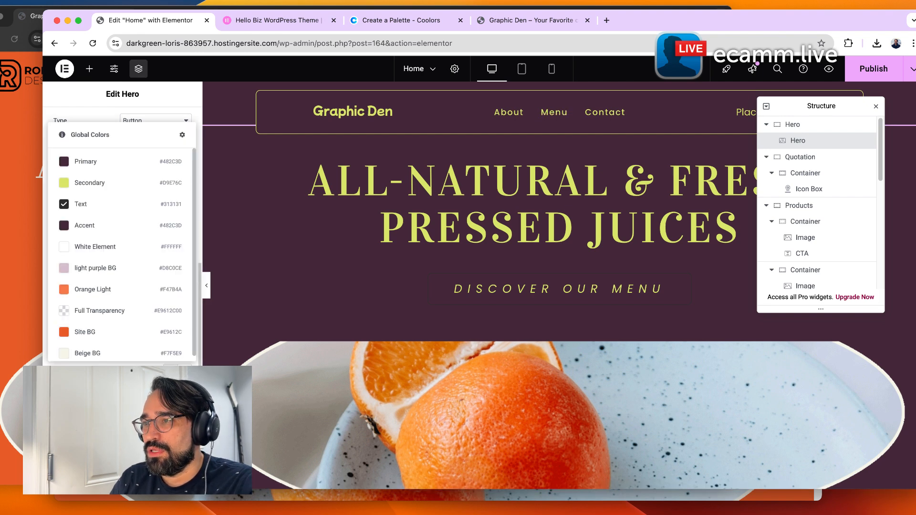
{"action": "left_click", "coordinate": [118, 191]}
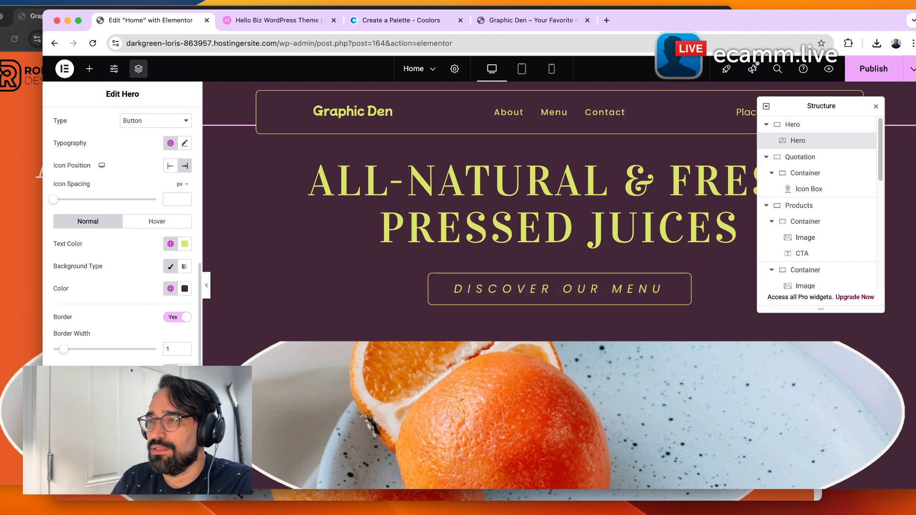
Try changing the hero image's height and position, returning the position to Center Center.
{"action": "scroll", "coordinate": [95, 334], "scroll_direction": "down", "scroll_amount": 3}
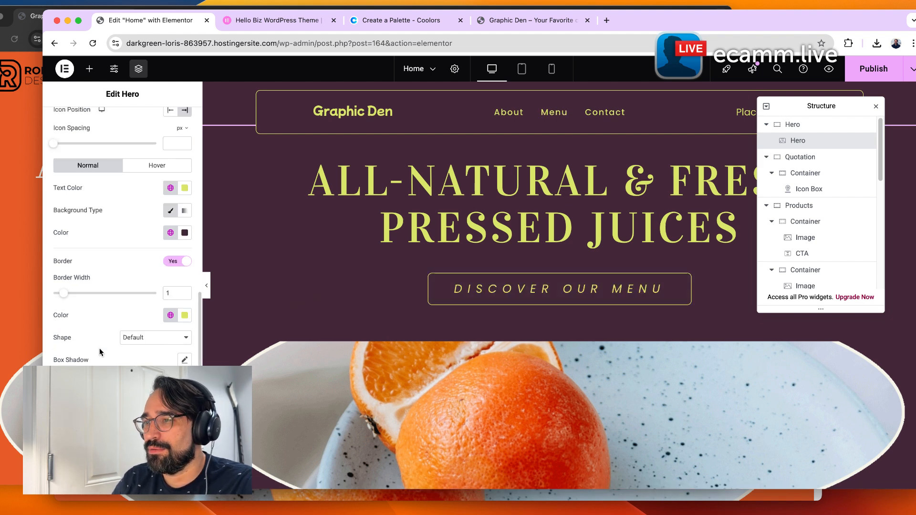
{"action": "left_click", "coordinate": [71, 429]}
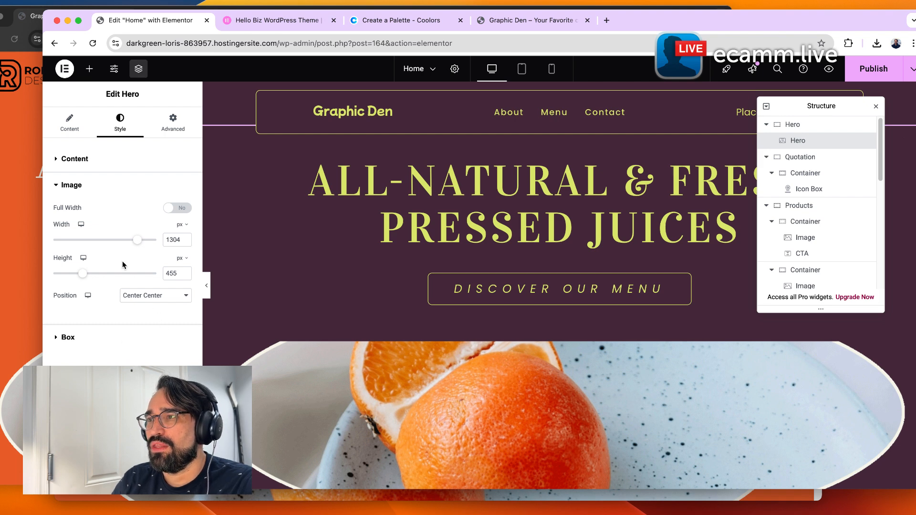
{"action": "mouse_move", "coordinate": [134, 243]}
{"action": "left_mouse_down"}
{"action": "mouse_move", "coordinate": [116, 247]}
{"action": "mouse_move", "coordinate": [139, 247]}
{"action": "left_mouse_up"}
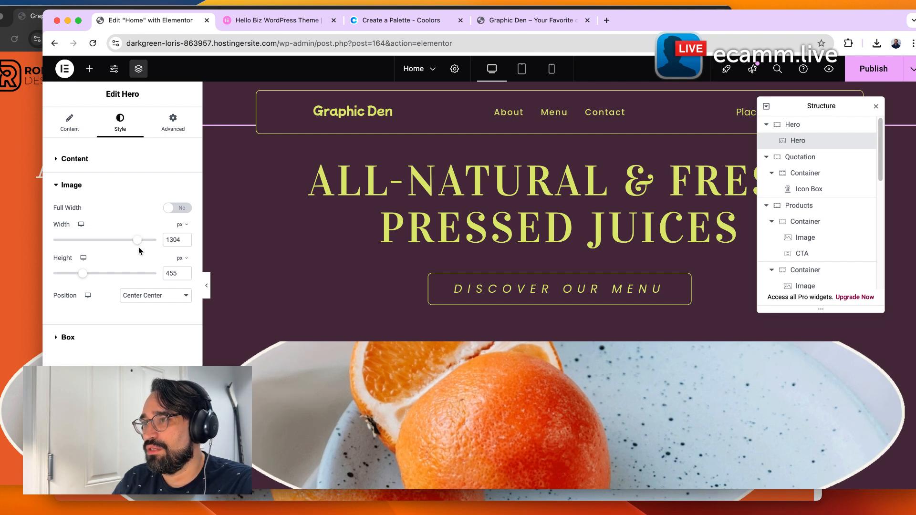
{"action": "left_click_drag", "start_coordinate": [83, 274], "coordinate": [78, 280]}
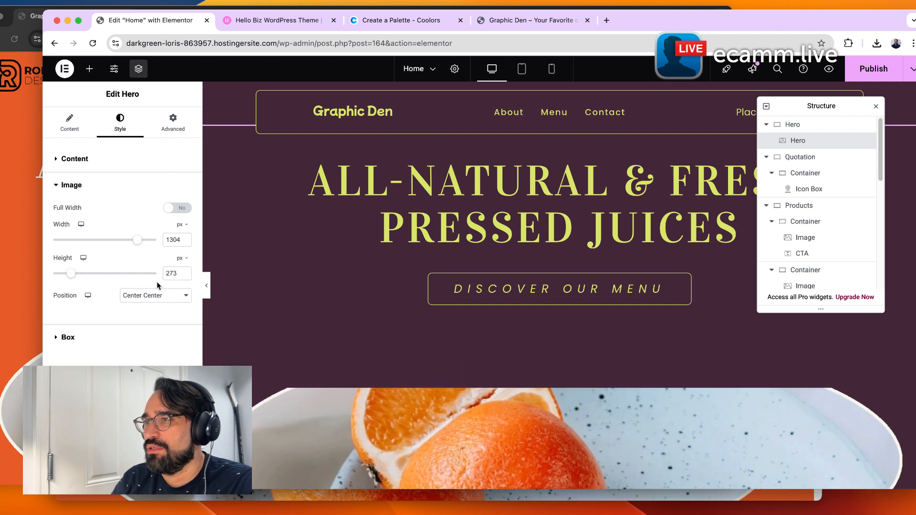
{"action": "left_click", "coordinate": [148, 298]}
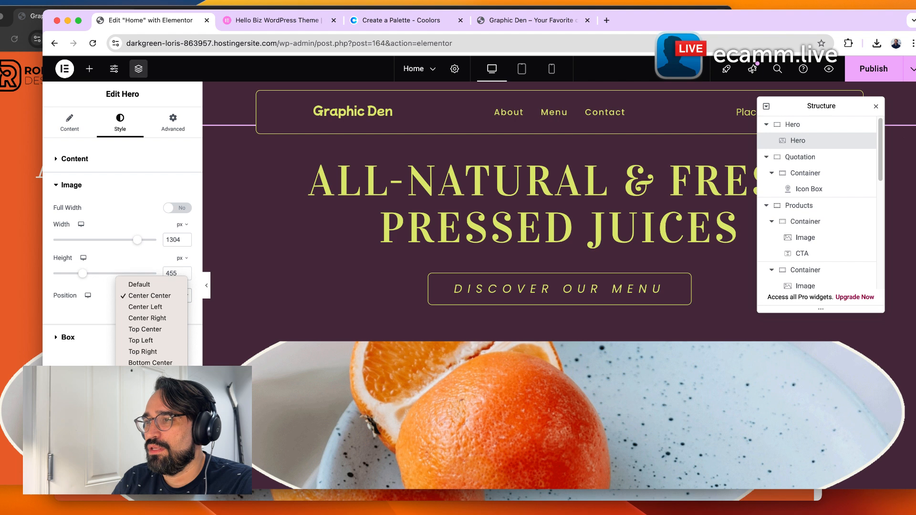
{"action": "left_click", "coordinate": [147, 385]}
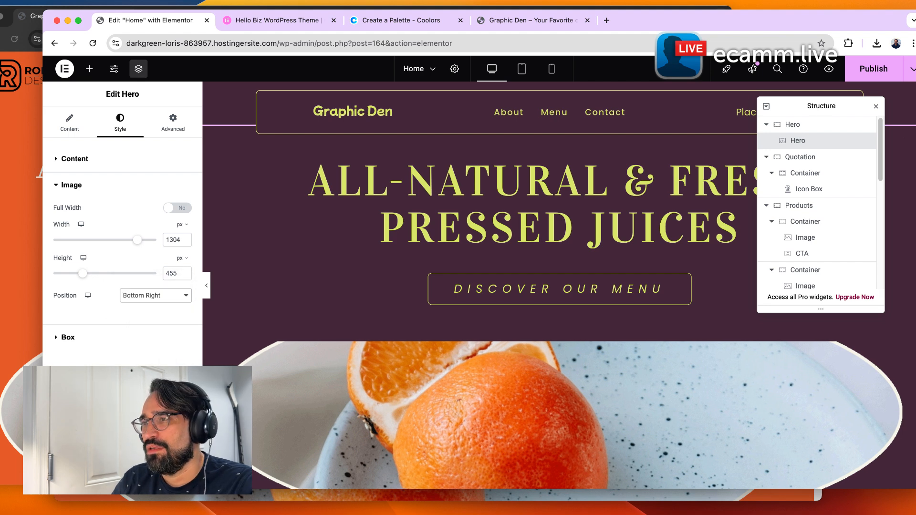
{"action": "left_click", "coordinate": [147, 300]}
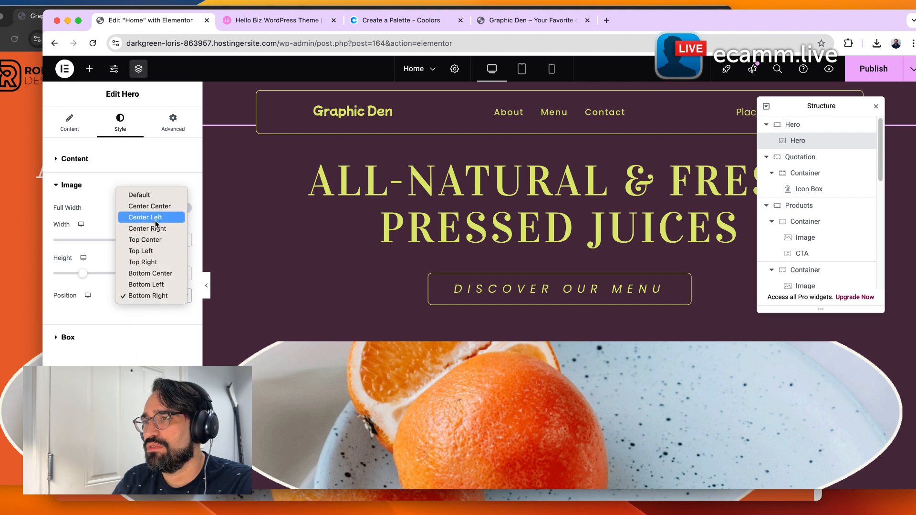
{"action": "left_click", "coordinate": [151, 206]}
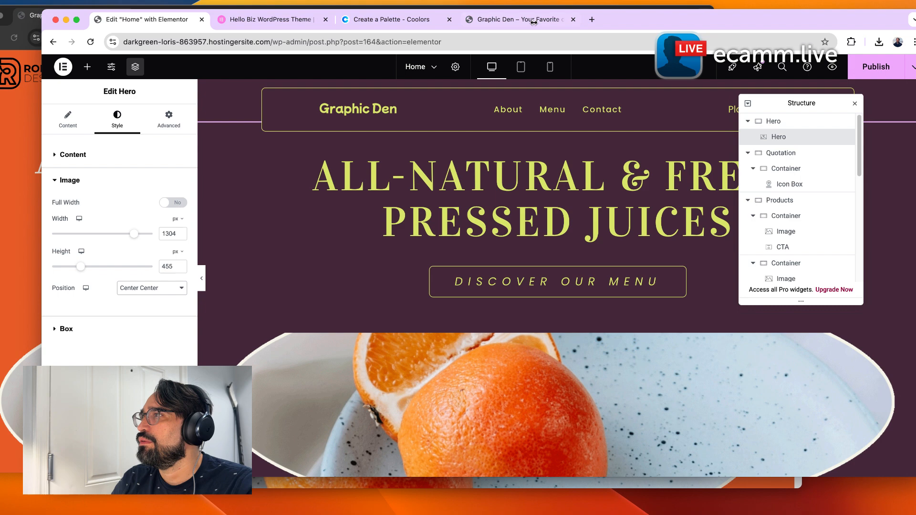
Compare the live Home page in the site tab with the editor view.
{"action": "left_click", "coordinate": [517, 21]}
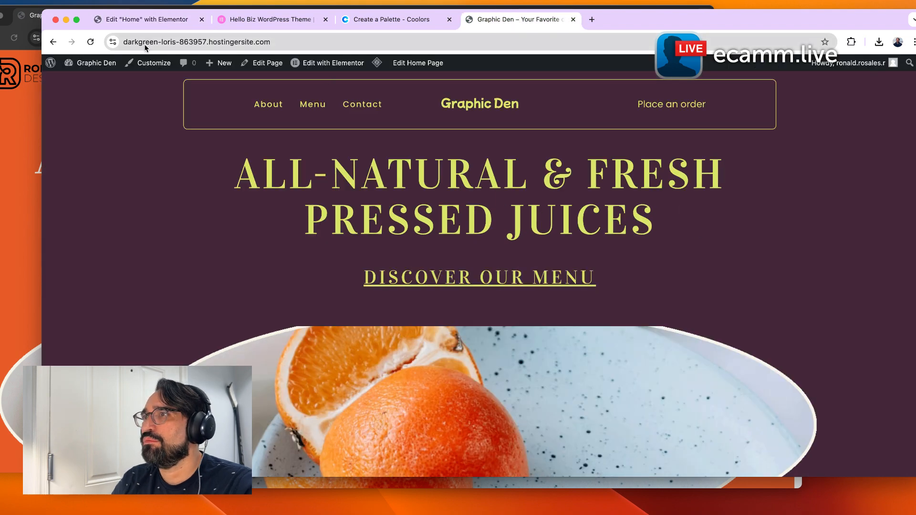
{"action": "left_click", "coordinate": [141, 21]}
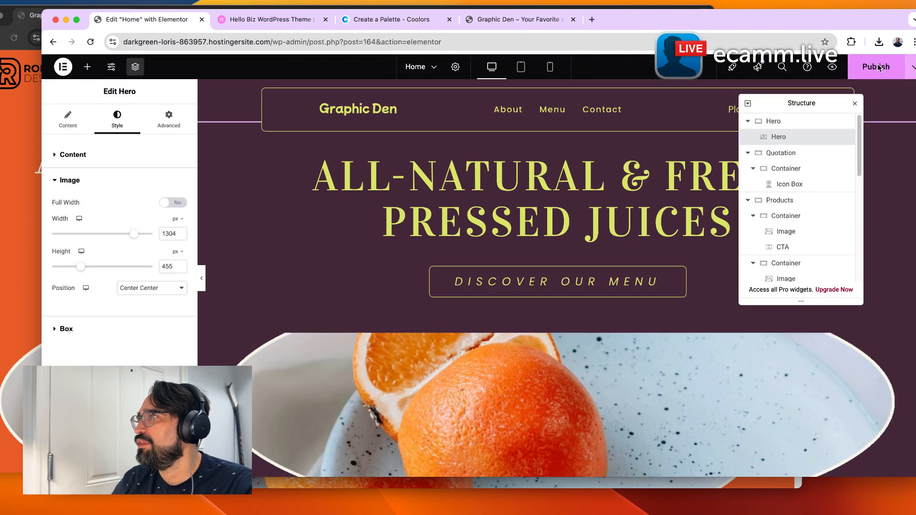
{"action": "left_click", "coordinate": [488, 19]}
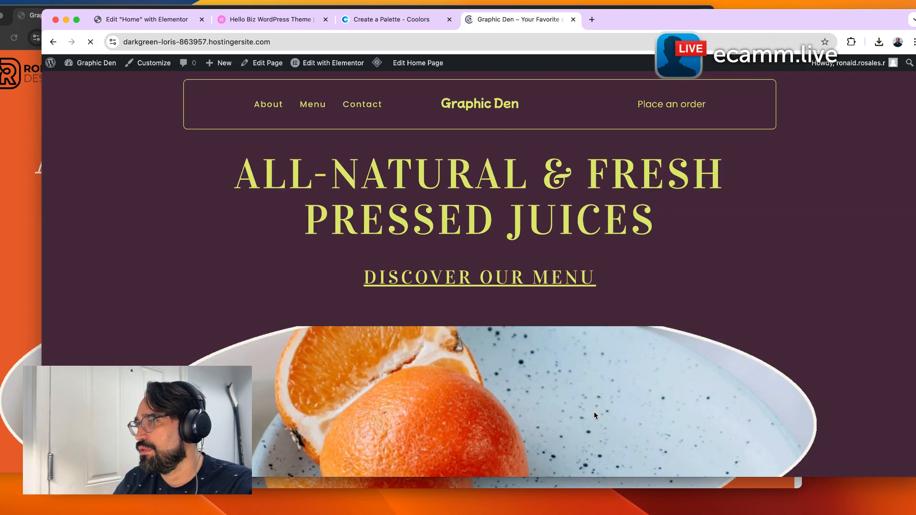
{"action": "mouse_move", "coordinate": [736, 477]}
{"action": "left_mouse_down"}
{"action": "mouse_move", "coordinate": [736, 511]}
{"action": "mouse_move", "coordinate": [745, 471]}
{"action": "left_mouse_up"}
{"action": "left_click", "coordinate": [183, 22]}
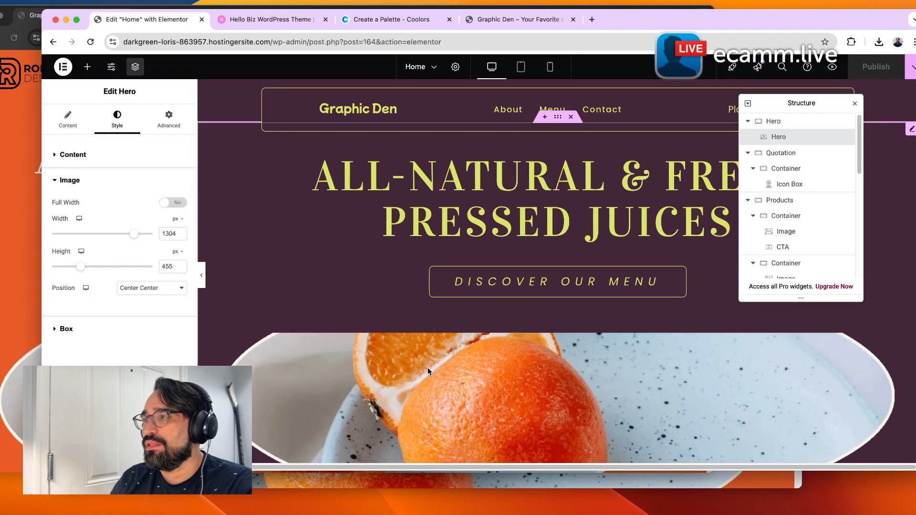
Inspect the Hero container and widget settings across the Layout, Style and Advanced sections.
{"action": "left_click", "coordinate": [799, 125]}
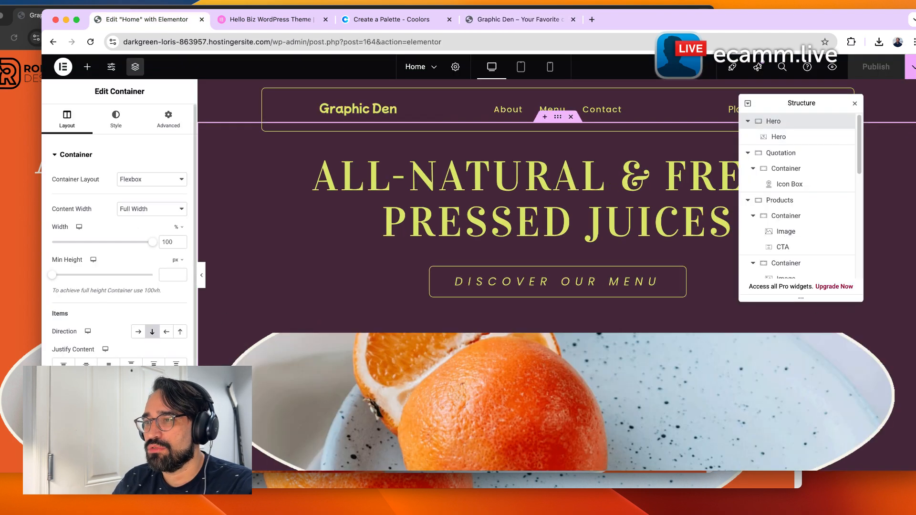
{"action": "scroll", "coordinate": [119, 234], "scroll_direction": "down", "scroll_amount": 3}
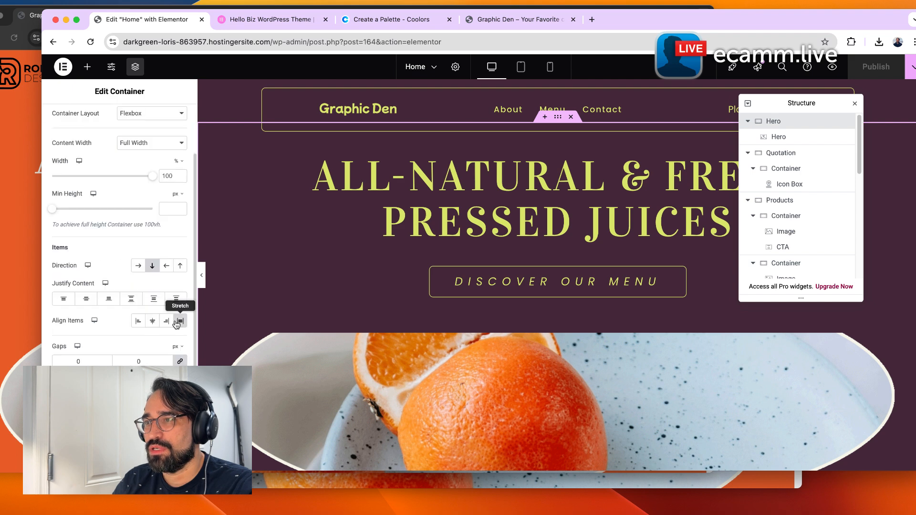
{"action": "left_click", "coordinate": [697, 159]}
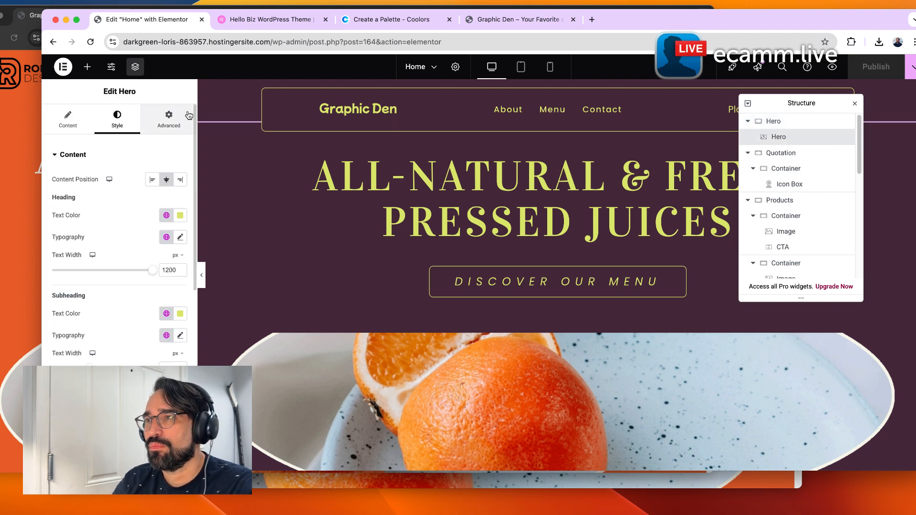
{"action": "left_click", "coordinate": [169, 119]}
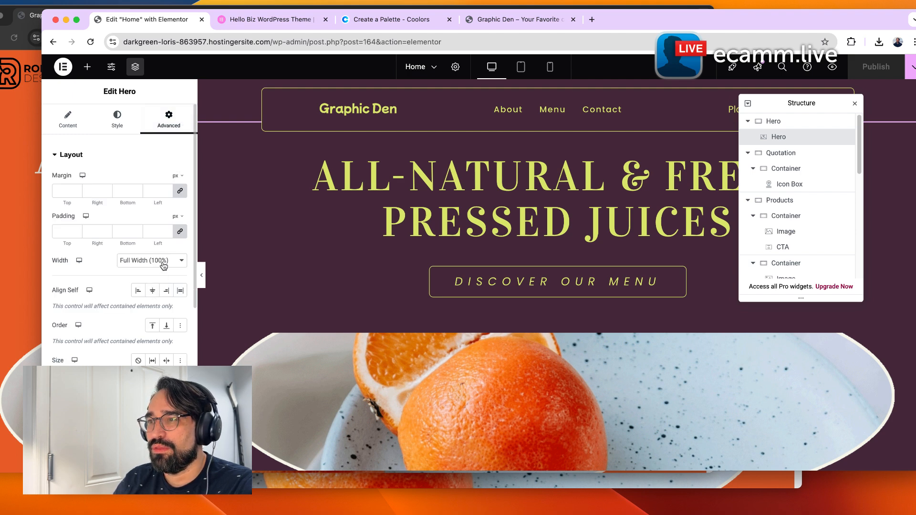
{"action": "scroll", "coordinate": [120, 233], "scroll_direction": "down", "scroll_amount": 3}
{"action": "scroll", "coordinate": [119, 234], "scroll_direction": "down", "scroll_amount": 5}
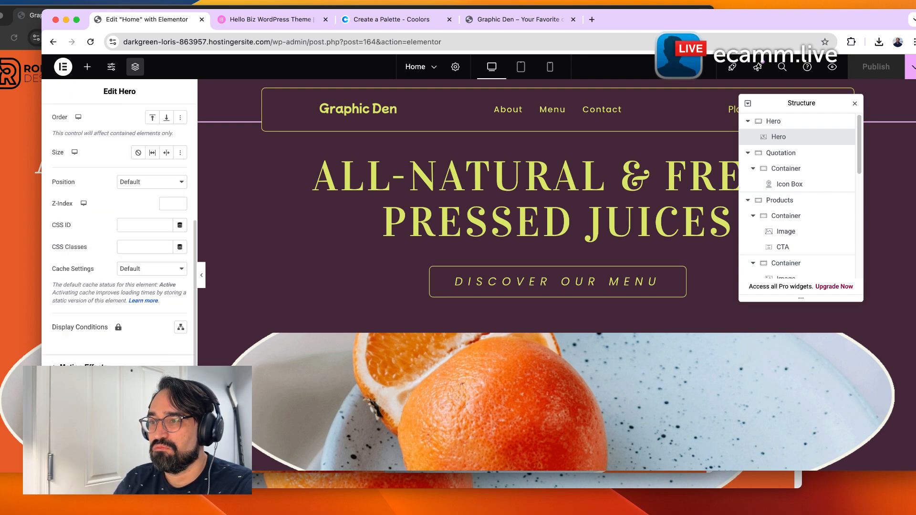
{"action": "scroll", "coordinate": [119, 234], "scroll_direction": "down", "scroll_amount": 3}
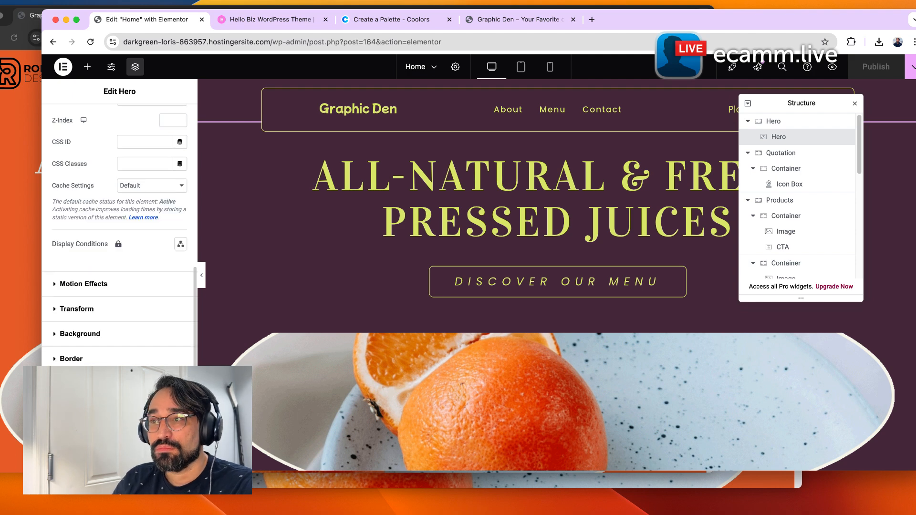
{"action": "left_click", "coordinate": [76, 383]}
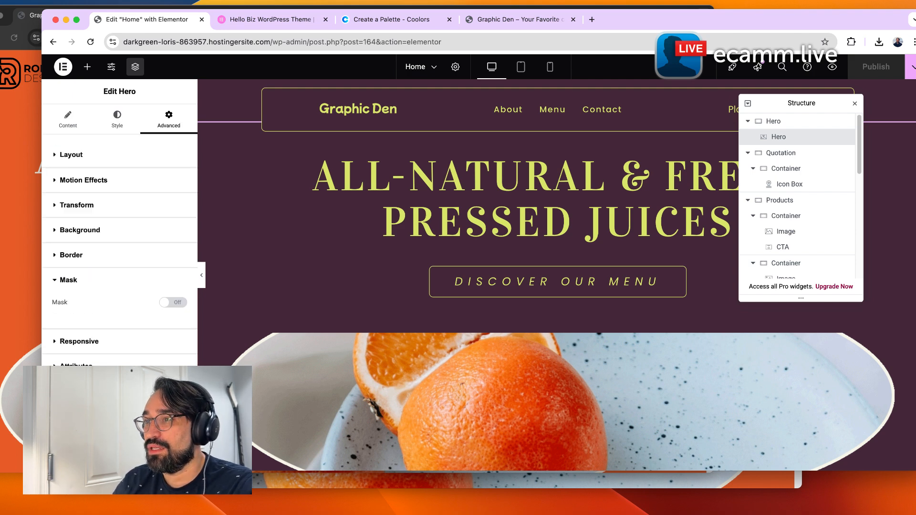
{"action": "left_click", "coordinate": [57, 122]}
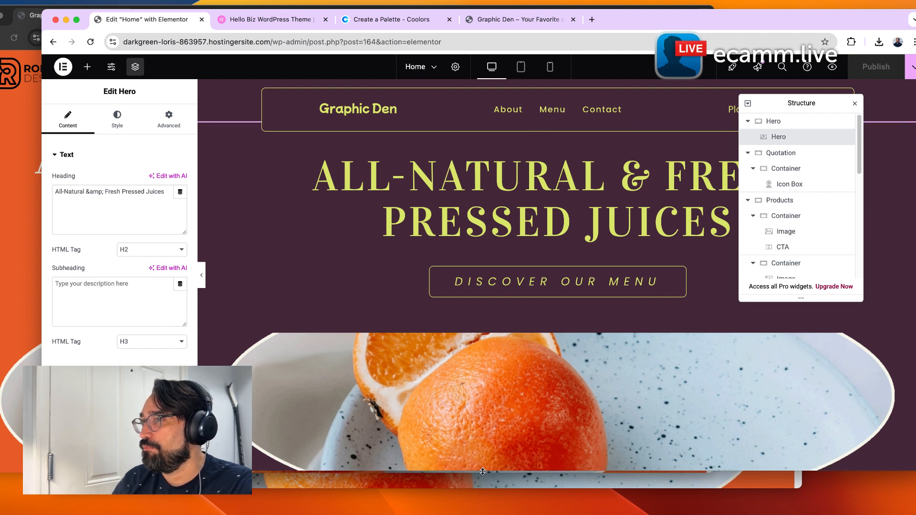
{"action": "left_click", "coordinate": [201, 275]}
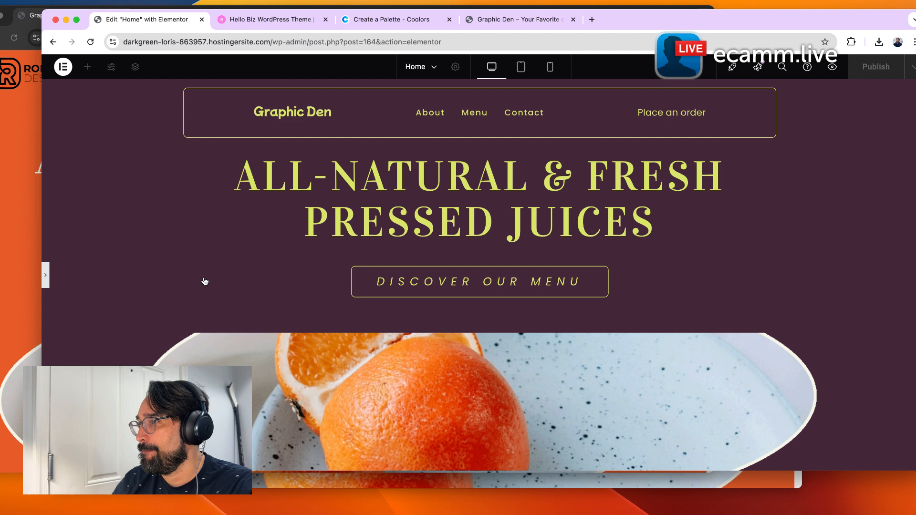
{"action": "left_click", "coordinate": [45, 275]}
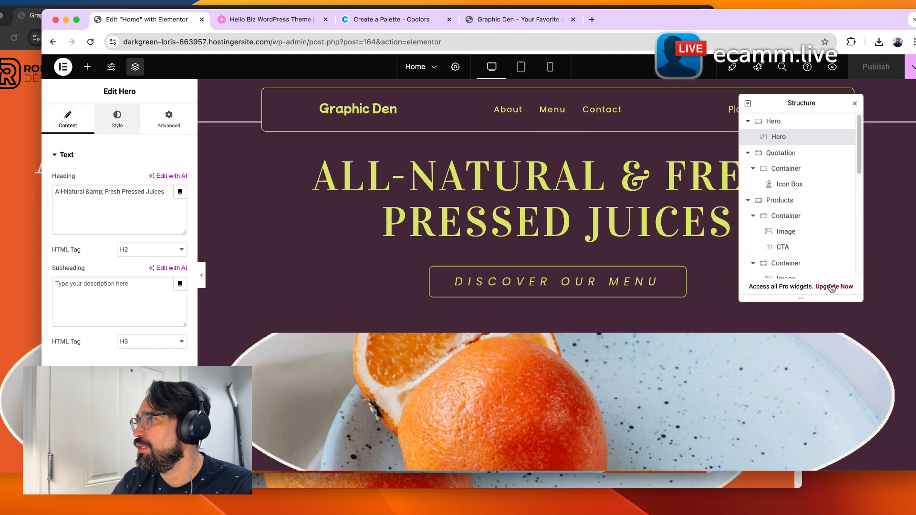
{"action": "left_click", "coordinate": [116, 118]}
{"action": "scroll", "coordinate": [134, 361], "scroll_direction": "down", "scroll_amount": 10}
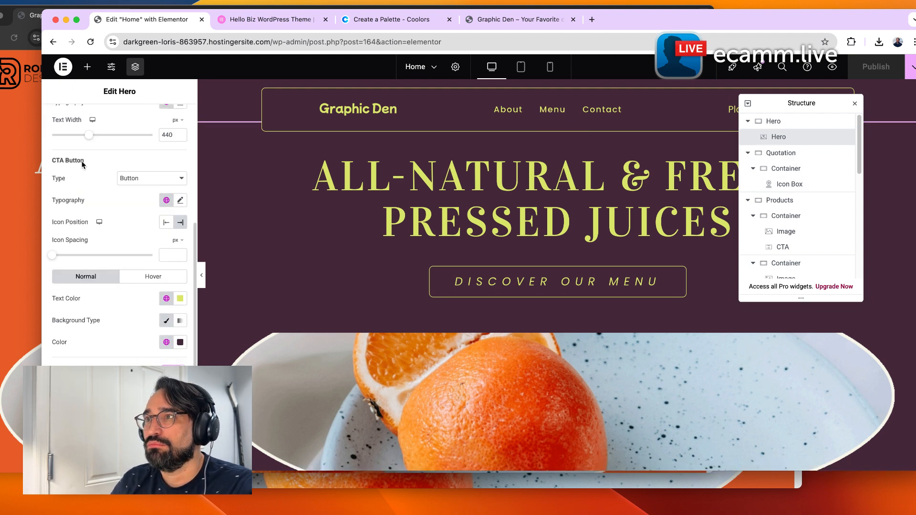
{"action": "scroll", "coordinate": [74, 162], "scroll_direction": "up", "scroll_amount": 10}
{"action": "left_click", "coordinate": [66, 122]}
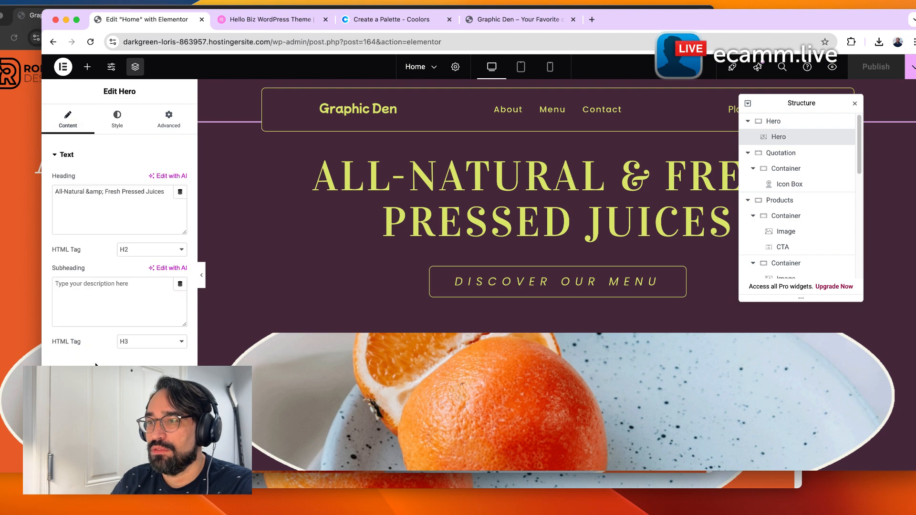
Upload the pexels-ifreestock-616833 photo from downloads and set it as the hero image.
{"action": "left_click", "coordinate": [100, 375]}
{"action": "left_click", "coordinate": [124, 274]}
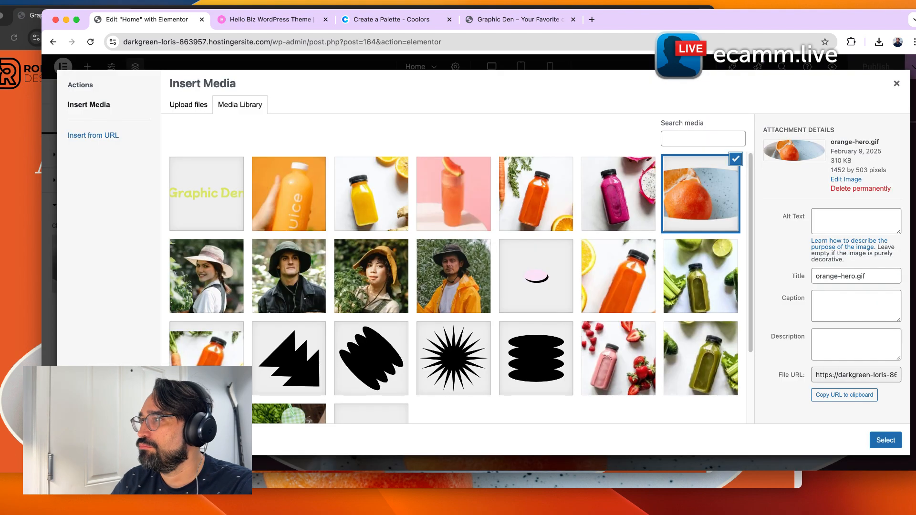
{"action": "left_click", "coordinate": [680, 299]}
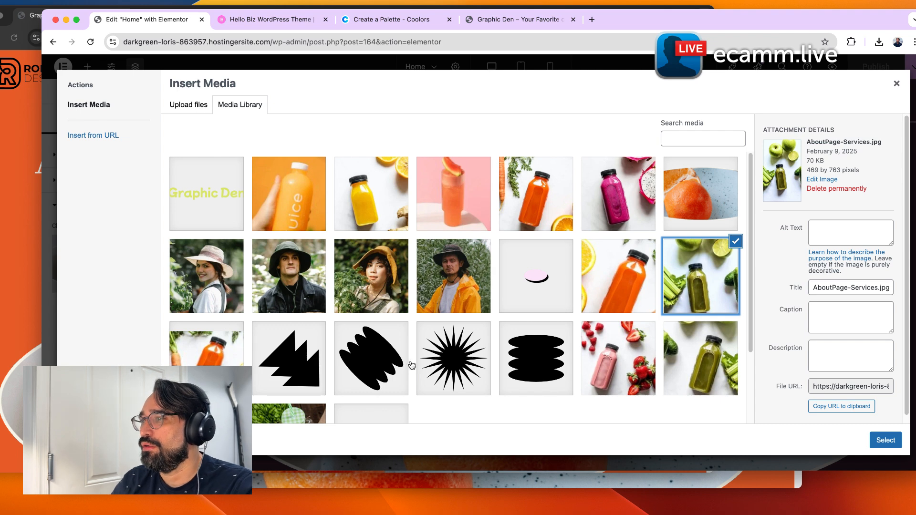
{"action": "left_click", "coordinate": [872, 44]}
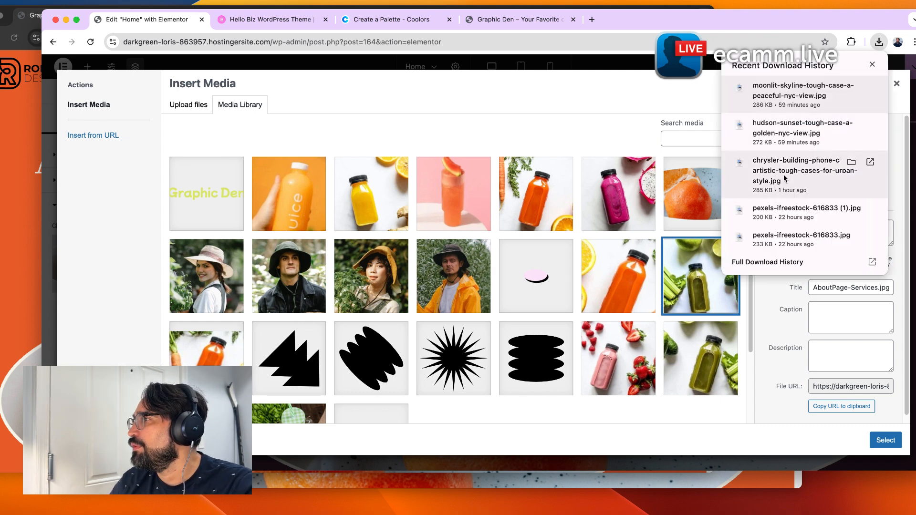
{"action": "left_click_drag", "start_coordinate": [782, 222], "coordinate": [526, 256]}
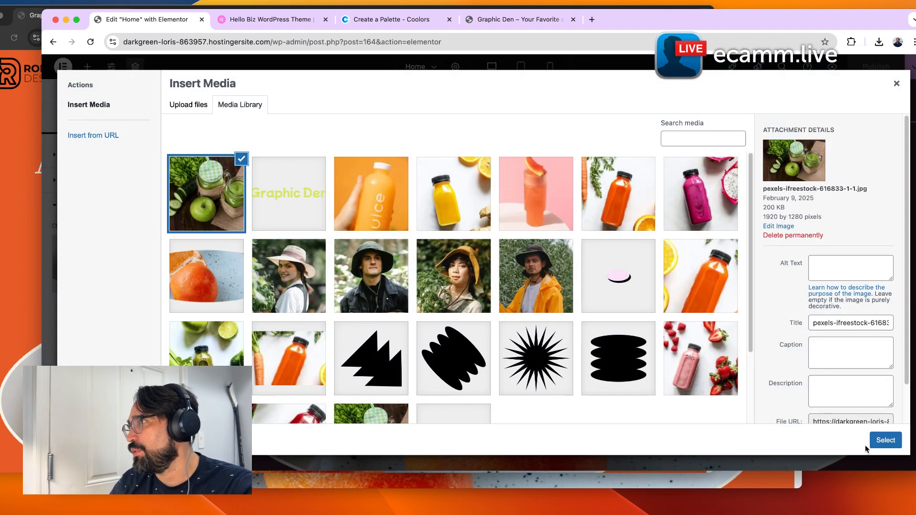
{"action": "left_click", "coordinate": [890, 443]}
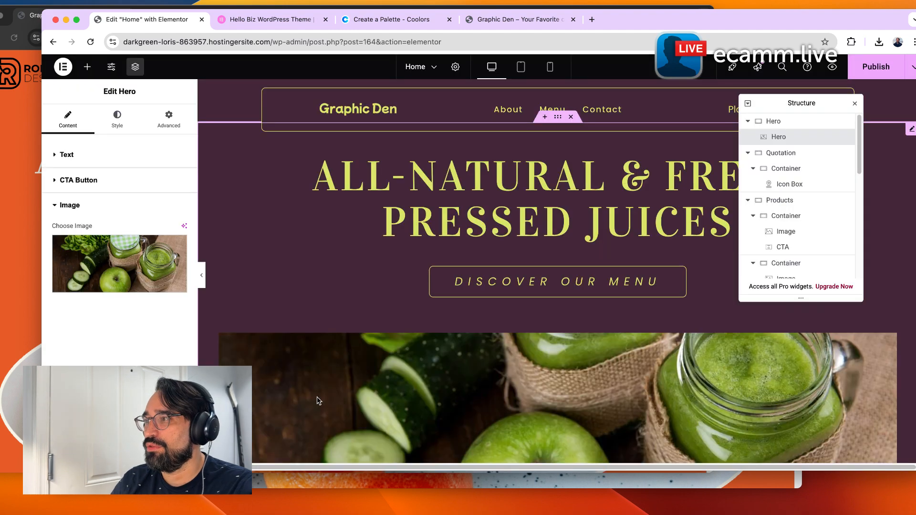
{"action": "scroll", "coordinate": [457, 331], "scroll_direction": "down", "scroll_amount": 10}
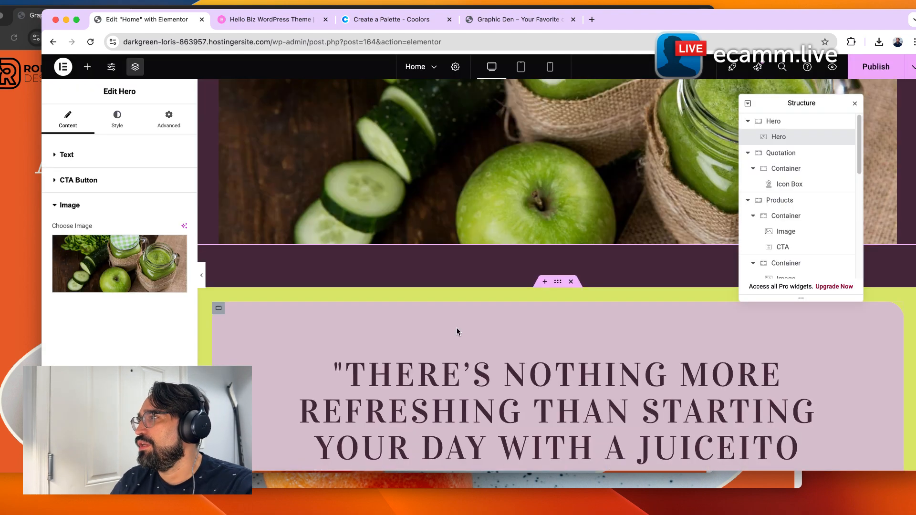
Turn on Full Width for the hero image in its style settings.
{"action": "scroll", "coordinate": [525, 343], "scroll_direction": "up", "scroll_amount": 6}
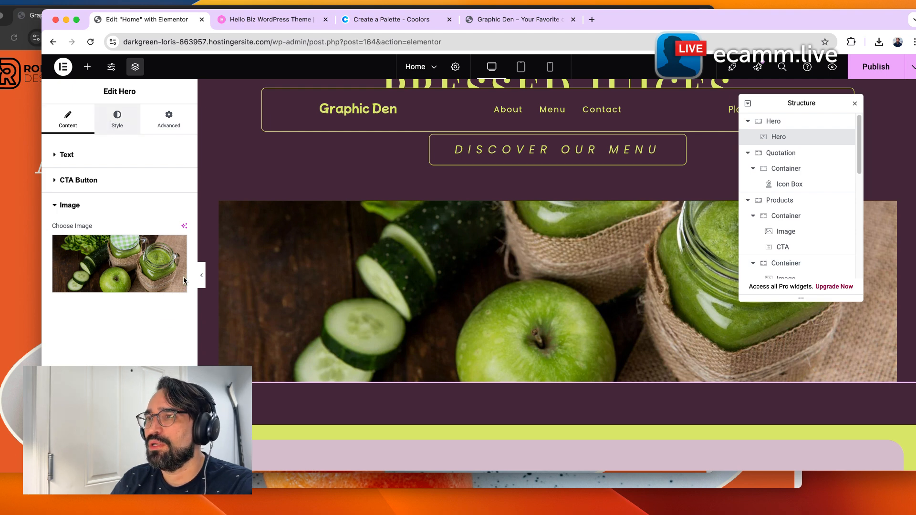
{"action": "left_click", "coordinate": [117, 118]}
{"action": "scroll", "coordinate": [96, 286], "scroll_direction": "down", "scroll_amount": 5}
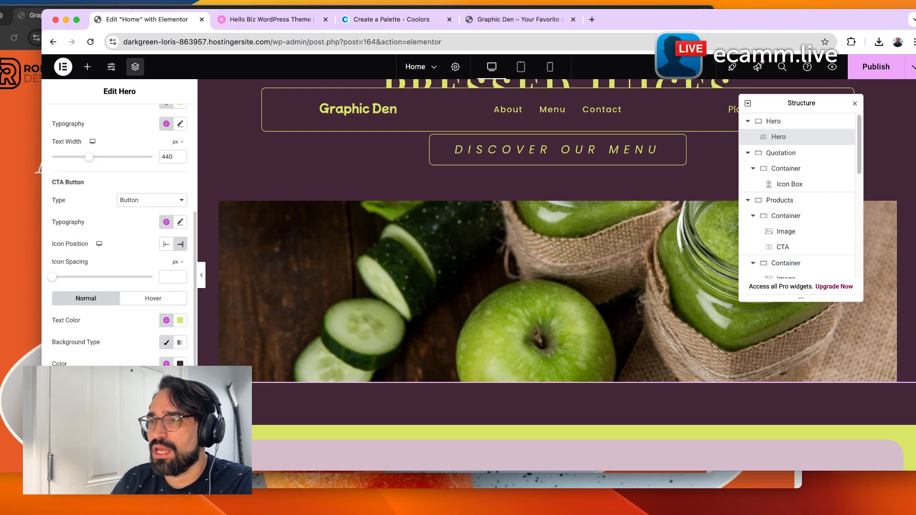
{"action": "scroll", "coordinate": [95, 286], "scroll_direction": "down", "scroll_amount": 3}
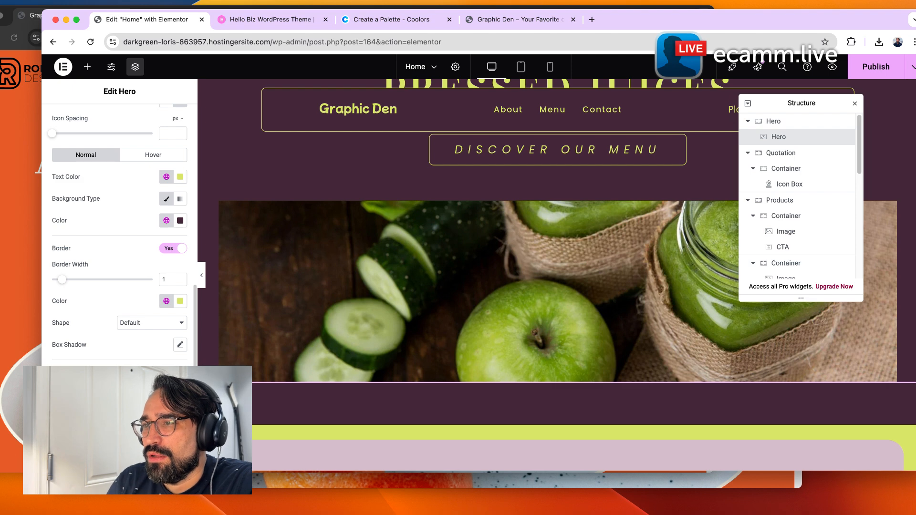
{"action": "left_click", "coordinate": [77, 424]}
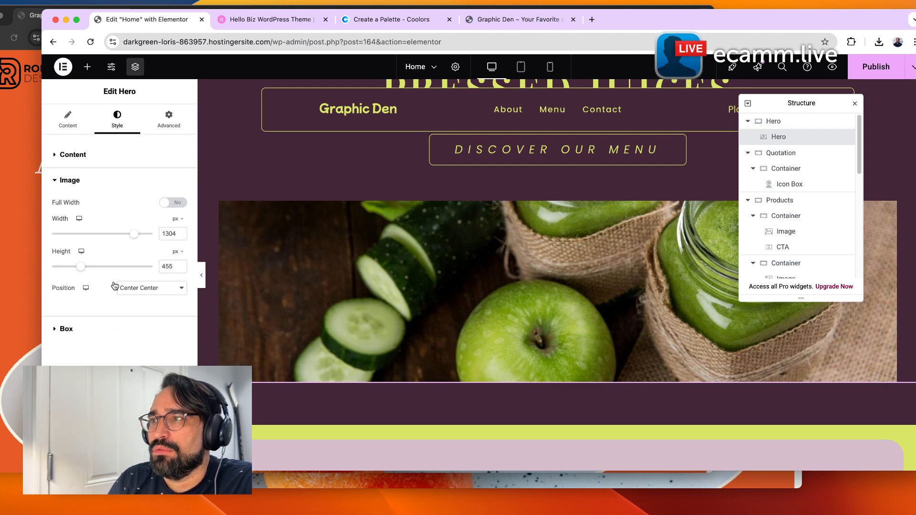
{"action": "left_click", "coordinate": [168, 203]}
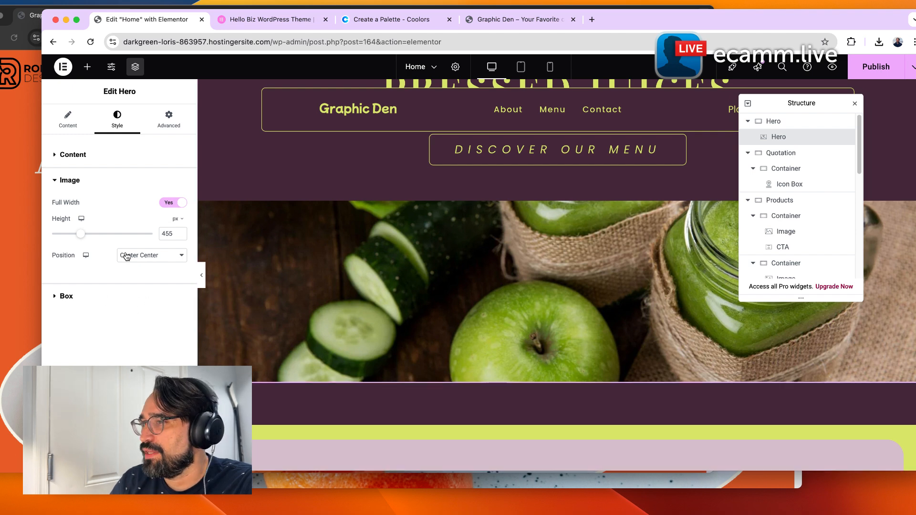
Hide the editor panel to preview the full-width hero, then publish the page.
{"action": "left_click", "coordinate": [175, 125]}
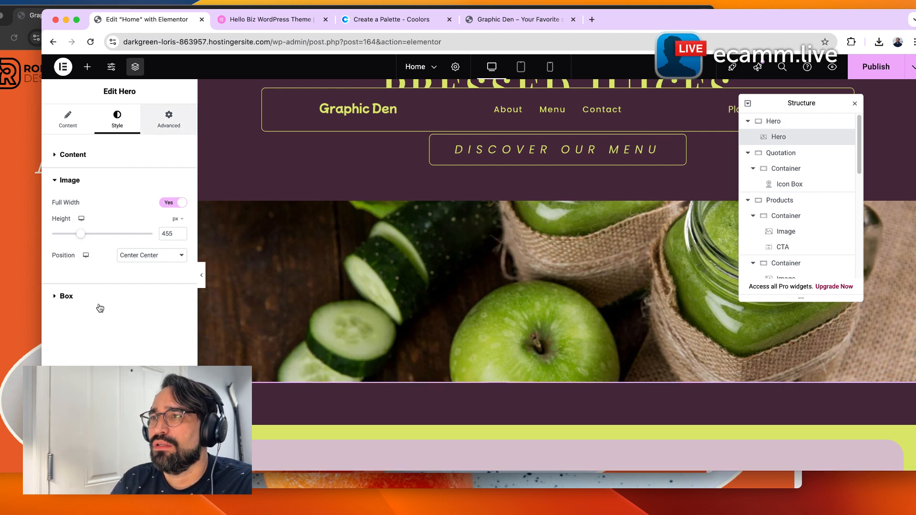
{"action": "scroll", "coordinate": [124, 363], "scroll_direction": "down", "scroll_amount": 10}
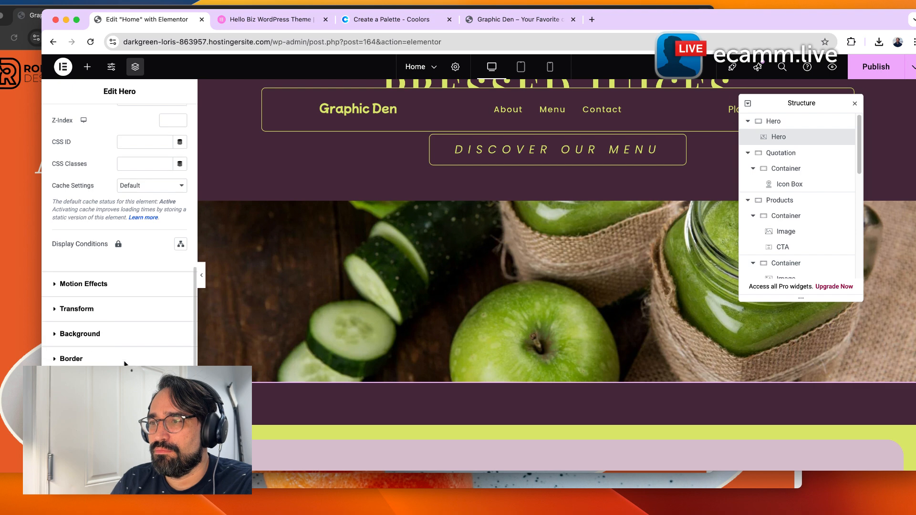
{"action": "scroll", "coordinate": [124, 362], "scroll_direction": "up", "scroll_amount": 12}
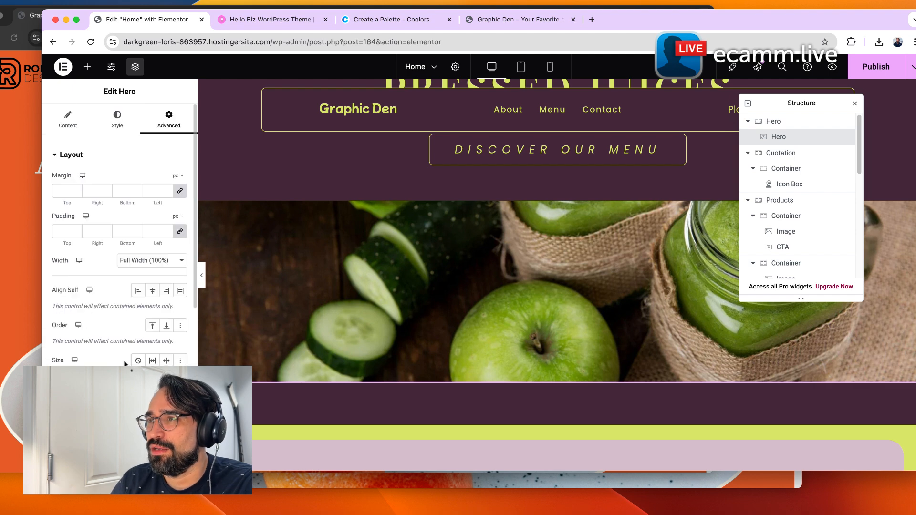
{"action": "left_click", "coordinate": [200, 275]}
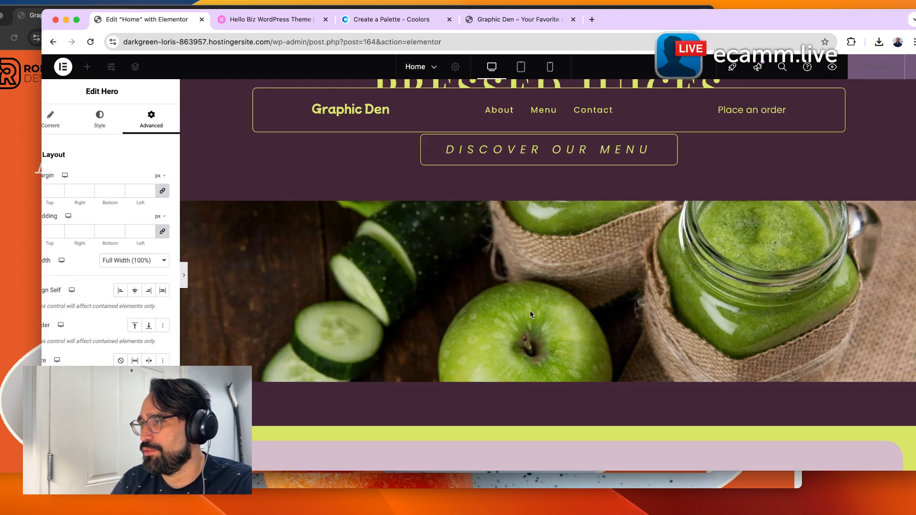
{"action": "scroll", "coordinate": [319, 381], "scroll_direction": "up", "scroll_amount": 5}
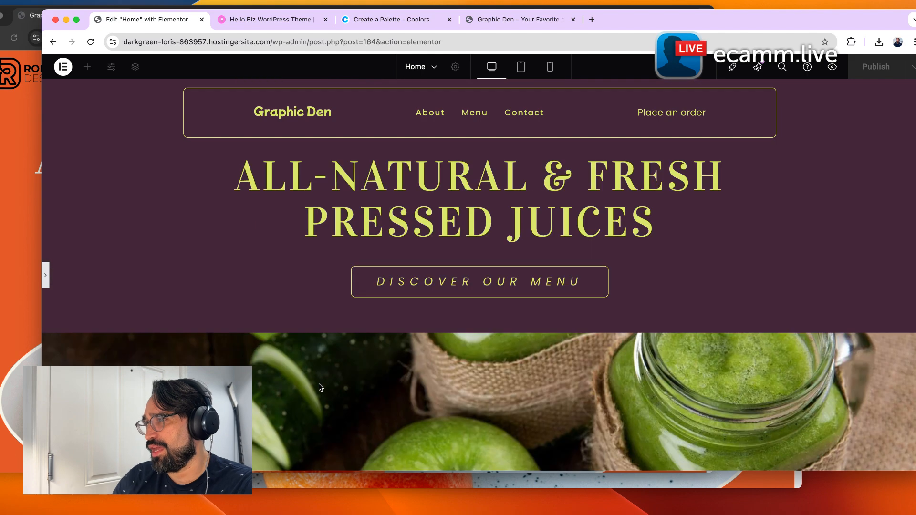
{"action": "scroll", "coordinate": [318, 395], "scroll_direction": "down", "scroll_amount": 3}
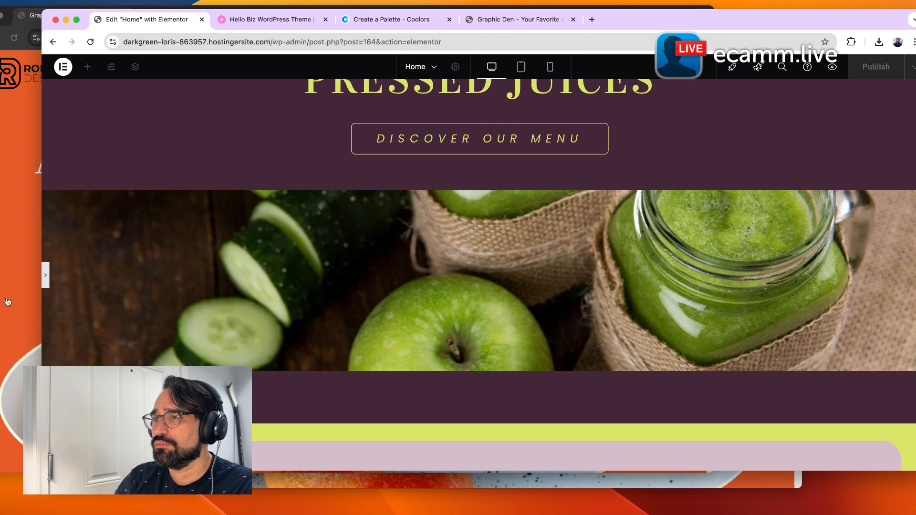
{"action": "key", "text": "super+i"}
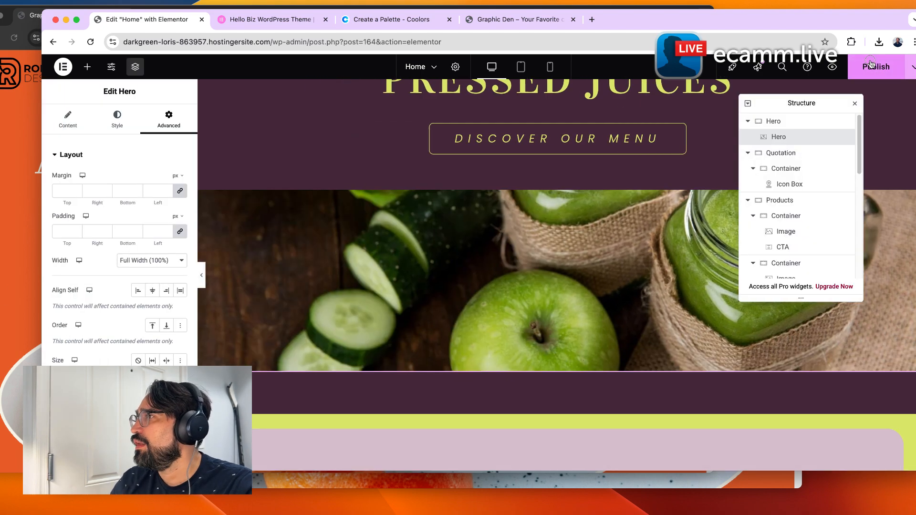
{"action": "left_click", "coordinate": [870, 65]}
Review the published Home page in the live site tab.
{"action": "left_click", "coordinate": [540, 23]}
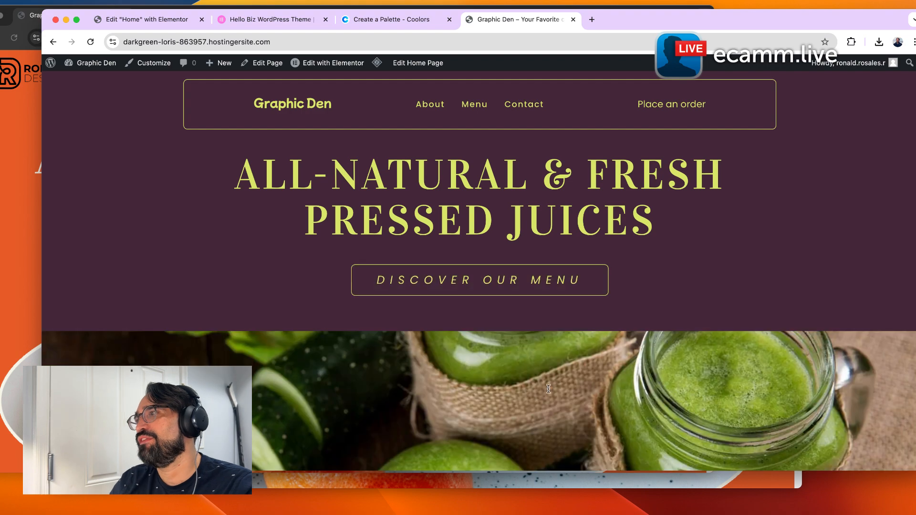
{"action": "scroll", "coordinate": [318, 372], "scroll_direction": "down", "scroll_amount": 10}
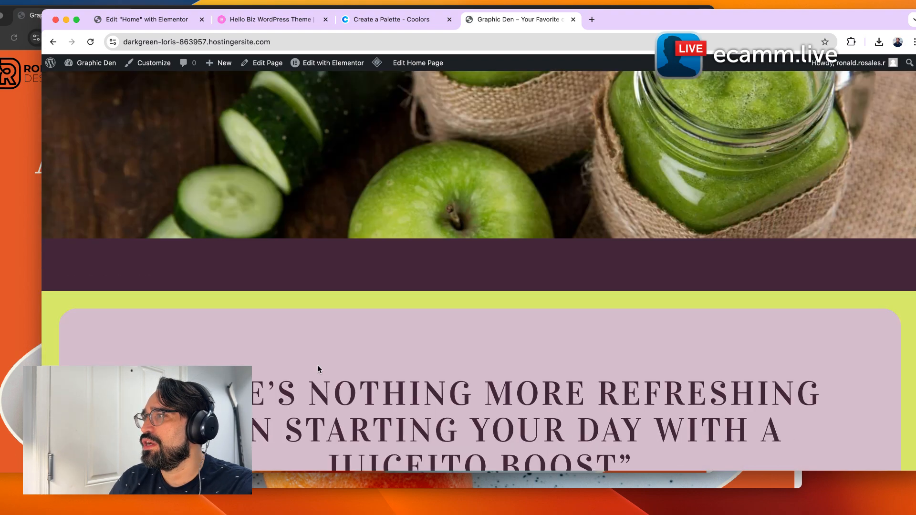
{"action": "scroll", "coordinate": [318, 371], "scroll_direction": "down", "scroll_amount": 8}
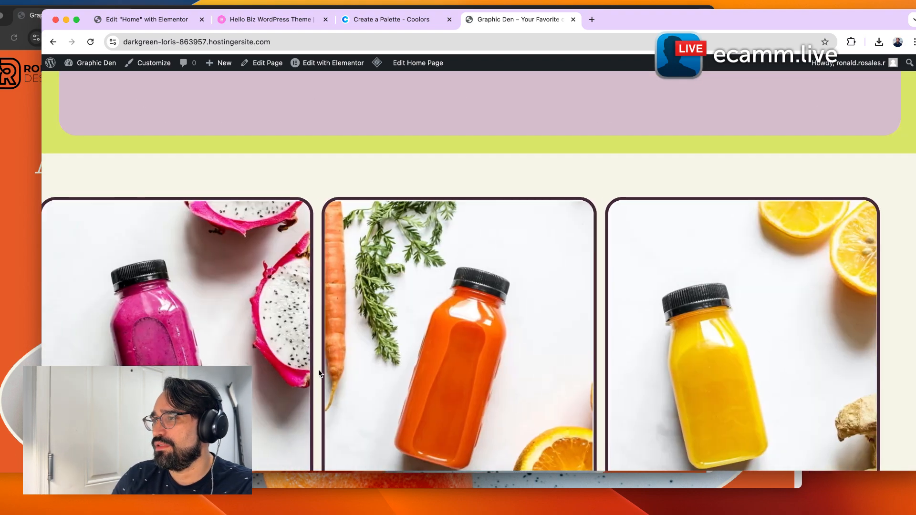
{"action": "scroll", "coordinate": [327, 421], "scroll_direction": "down", "scroll_amount": 8}
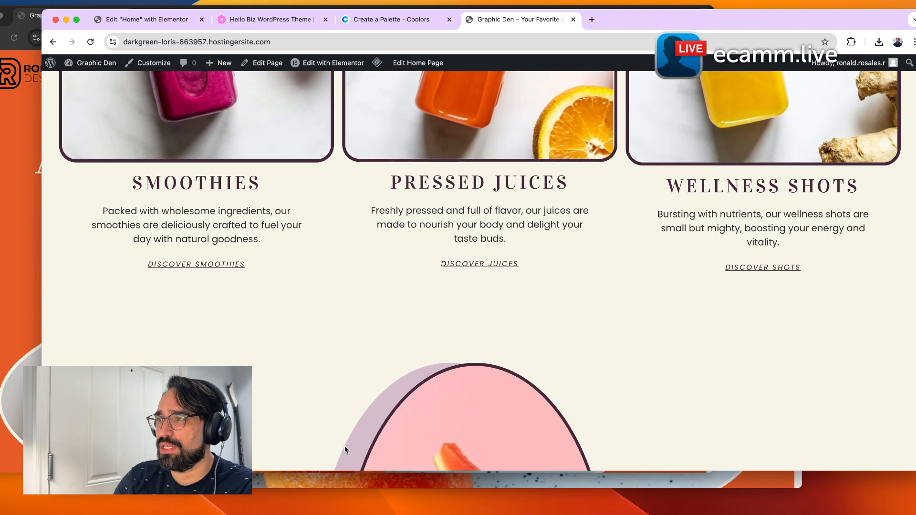
{"action": "scroll", "coordinate": [341, 438], "scroll_direction": "down", "scroll_amount": 2}
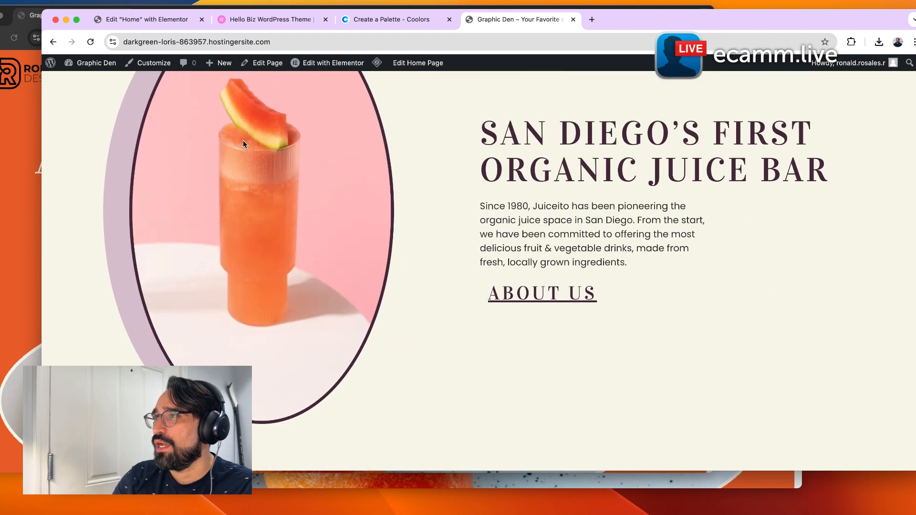
Set the About Us image's entrance animation to Slide In Left.
{"action": "left_click", "coordinate": [178, 19]}
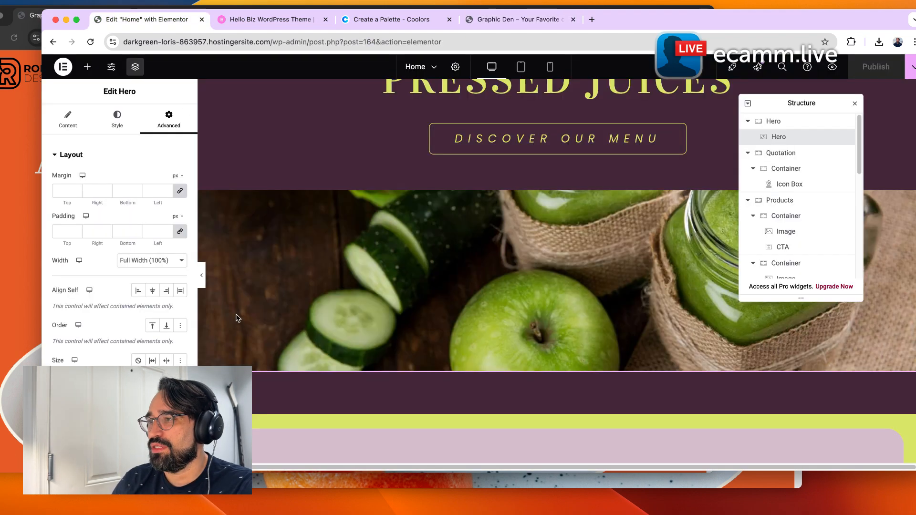
{"action": "scroll", "coordinate": [420, 372], "scroll_direction": "down", "scroll_amount": 5}
{"action": "scroll", "coordinate": [430, 345], "scroll_direction": "down", "scroll_amount": 10}
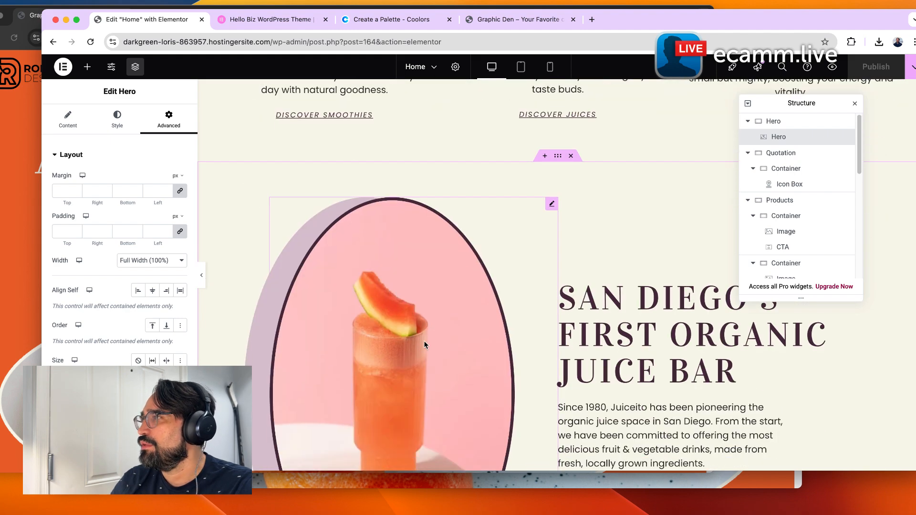
{"action": "left_click", "coordinate": [553, 172]}
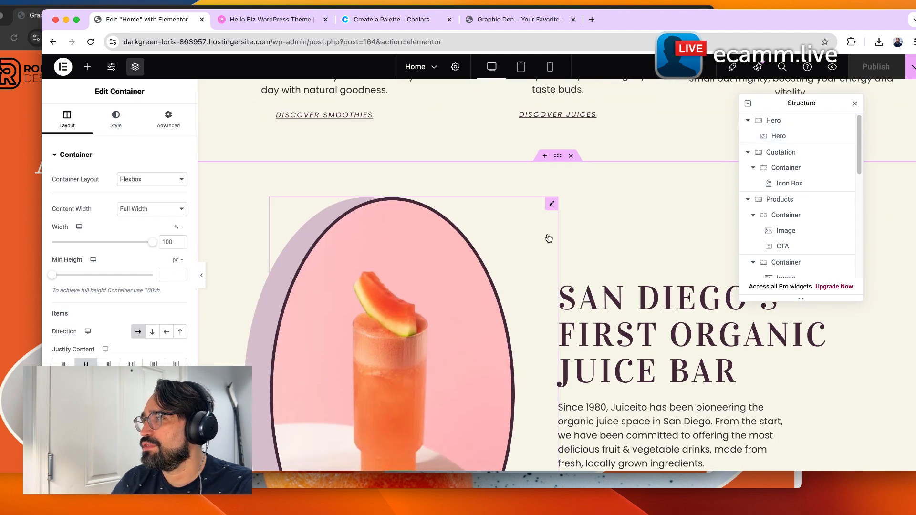
{"action": "left_click", "coordinate": [792, 220]}
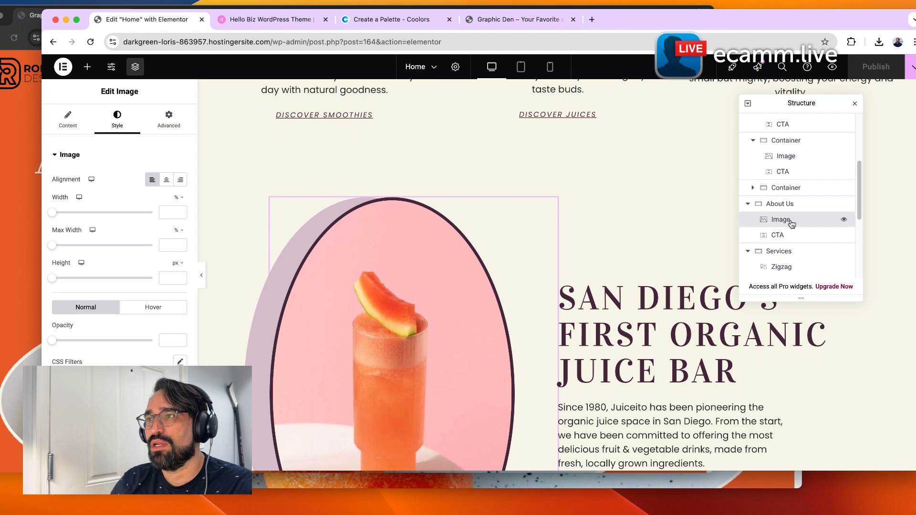
{"action": "left_click", "coordinate": [176, 128]}
{"action": "scroll", "coordinate": [120, 229], "scroll_direction": "down", "scroll_amount": 10}
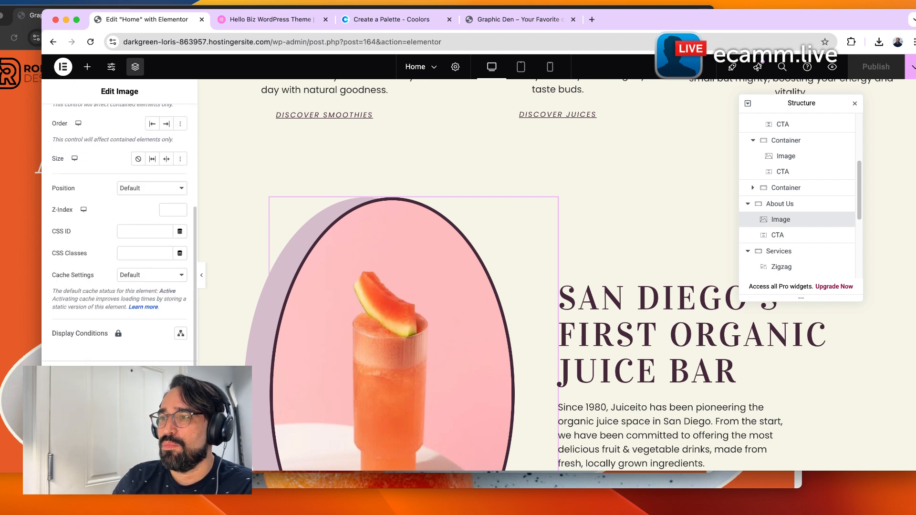
{"action": "left_click", "coordinate": [84, 374]}
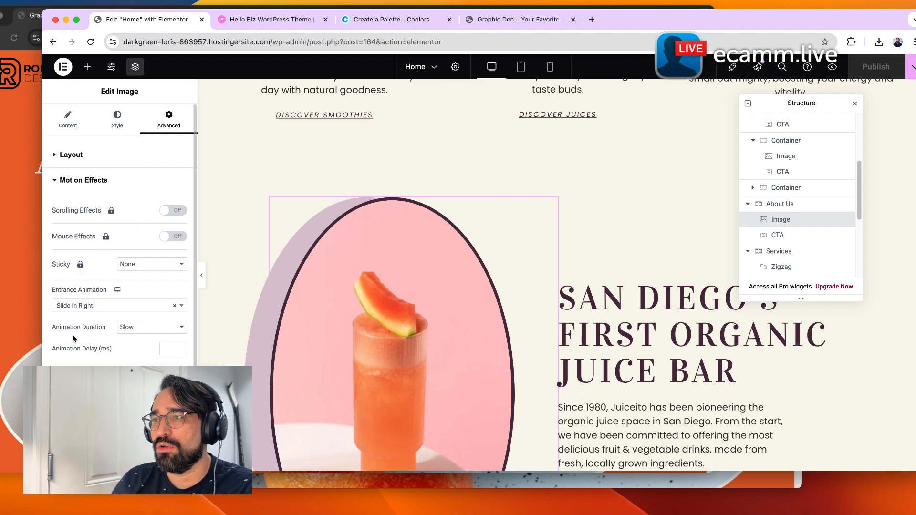
{"action": "left_click", "coordinate": [85, 308]}
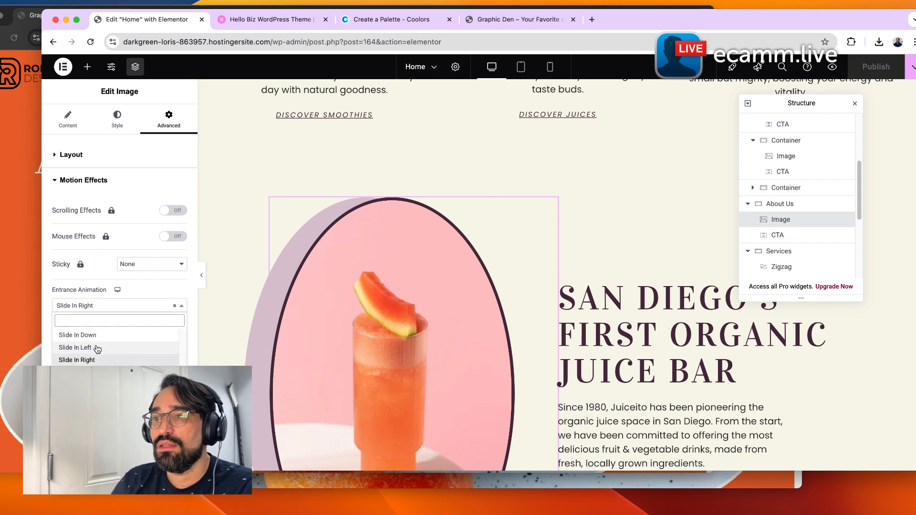
{"action": "left_click", "coordinate": [75, 348]}
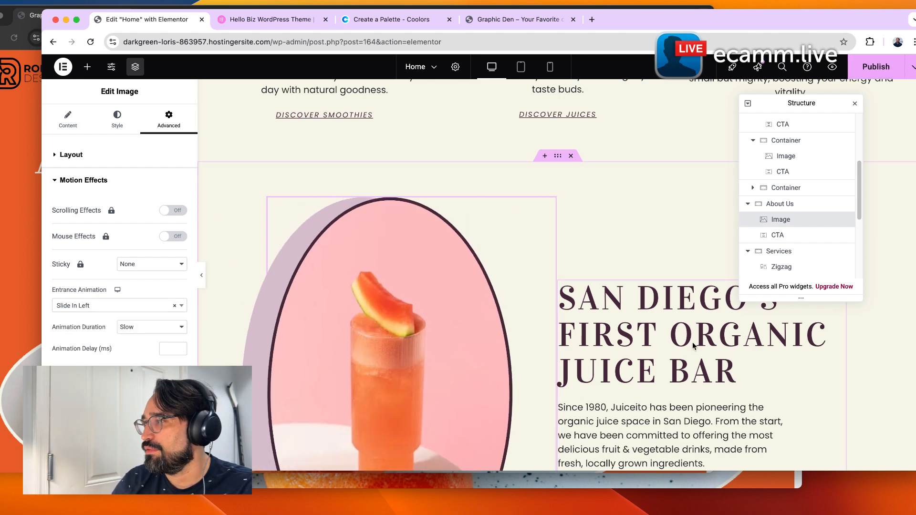
Check the About Us CTA's motion effects and entrance animation settings.
{"action": "left_click", "coordinate": [801, 236]}
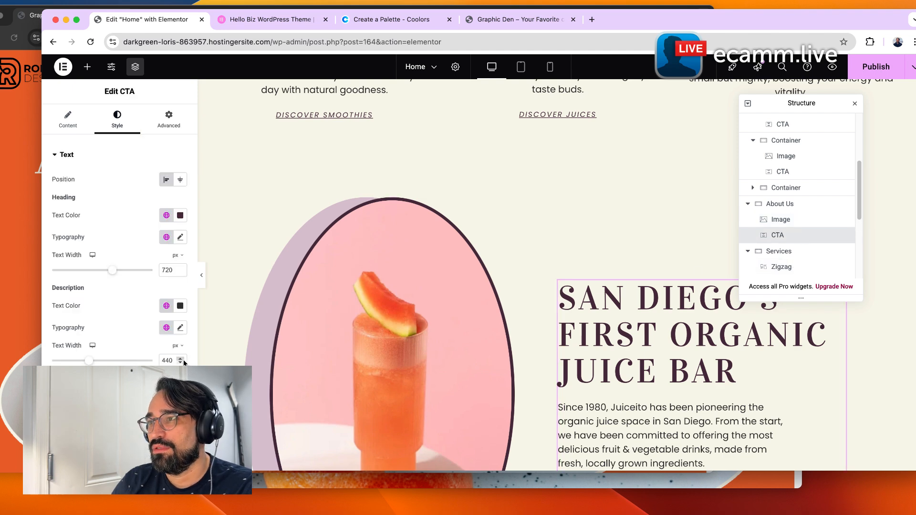
{"action": "left_click", "coordinate": [188, 126]}
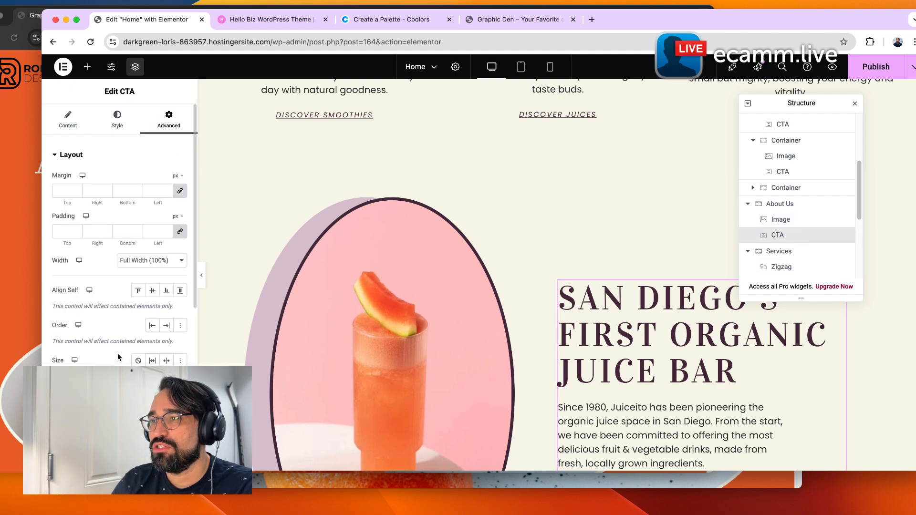
{"action": "scroll", "coordinate": [122, 246], "scroll_direction": "down", "scroll_amount": 5}
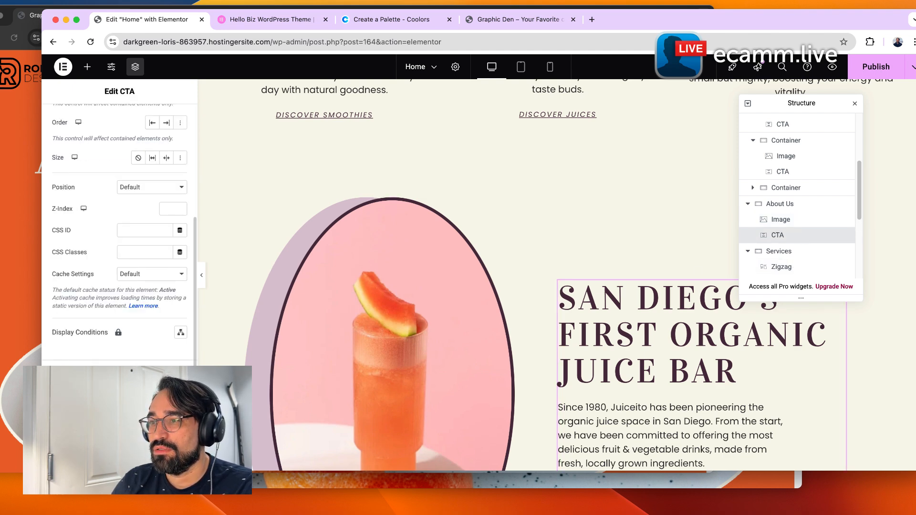
{"action": "left_click", "coordinate": [84, 377]}
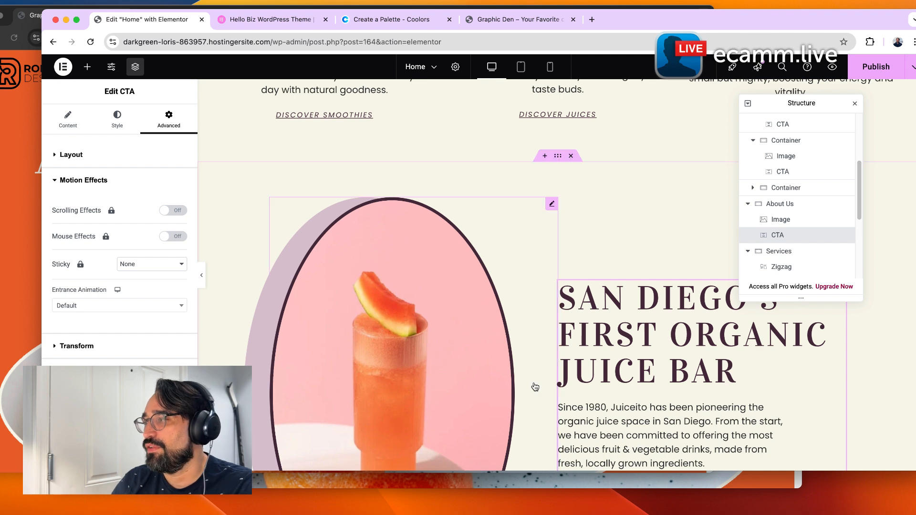
{"action": "scroll", "coordinate": [535, 385], "scroll_direction": "down", "scroll_amount": 10}
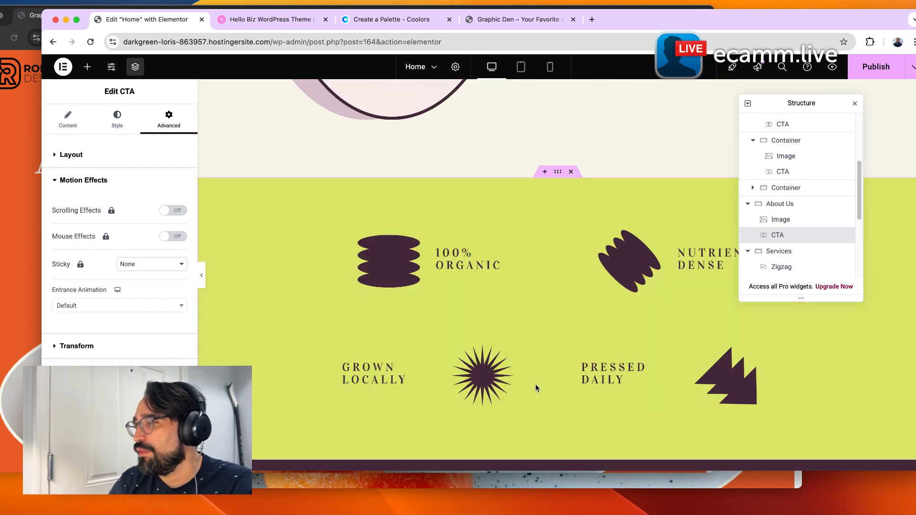
{"action": "scroll", "coordinate": [535, 385], "scroll_direction": "down", "scroll_amount": 6}
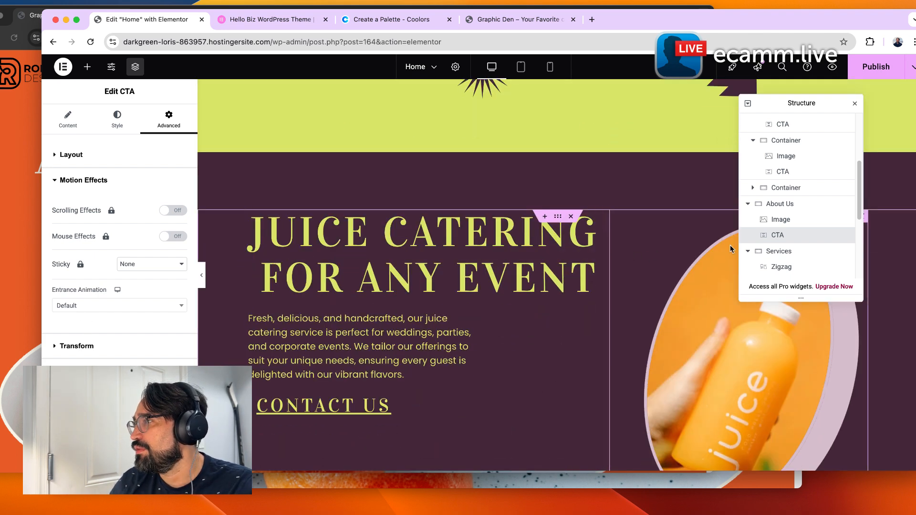
Inspect the catering section image's motion effects and entrance animation settings.
{"action": "left_click", "coordinate": [606, 303]}
{"action": "left_click", "coordinate": [657, 306]}
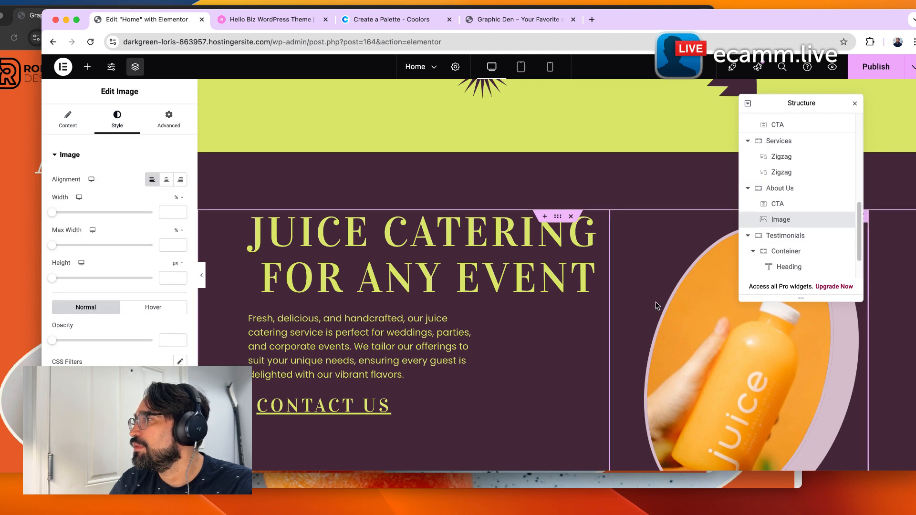
{"action": "left_click", "coordinate": [155, 127]}
{"action": "scroll", "coordinate": [120, 287], "scroll_direction": "down", "scroll_amount": 3}
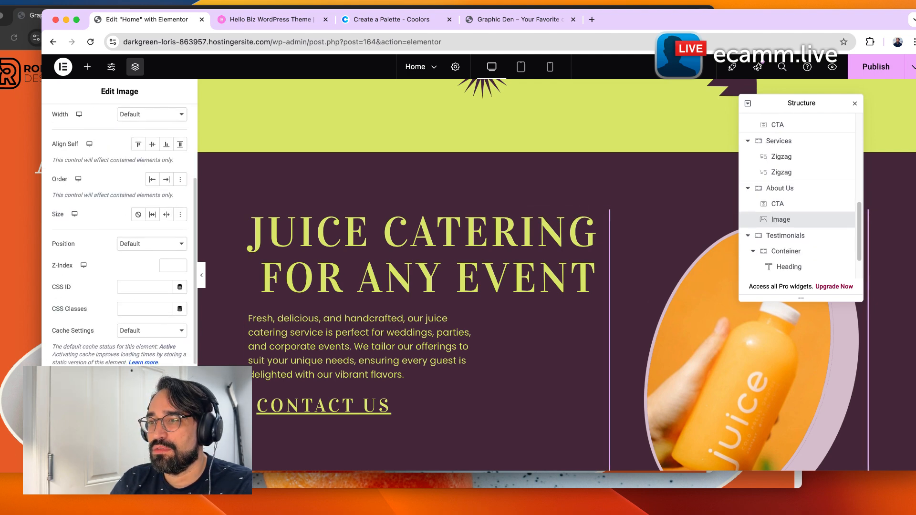
{"action": "left_click", "coordinate": [84, 390]}
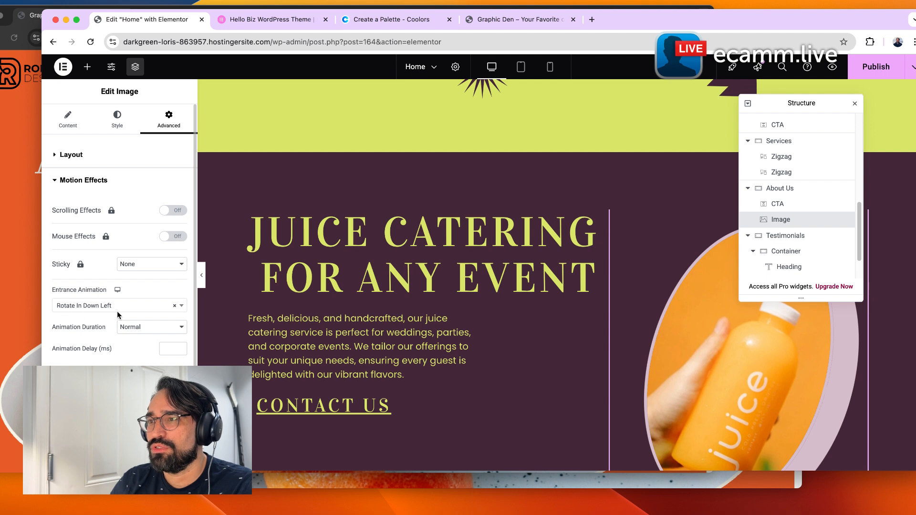
{"action": "scroll", "coordinate": [505, 398], "scroll_direction": "down", "scroll_amount": 5}
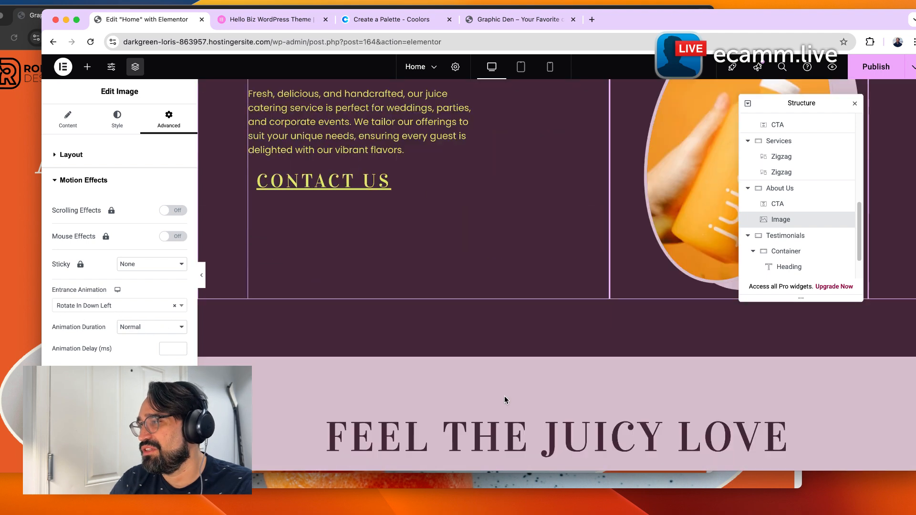
Review the published Home page on the live site, scrolling through the hero and product sections.
{"action": "scroll", "coordinate": [505, 399], "scroll_direction": "down", "scroll_amount": 6}
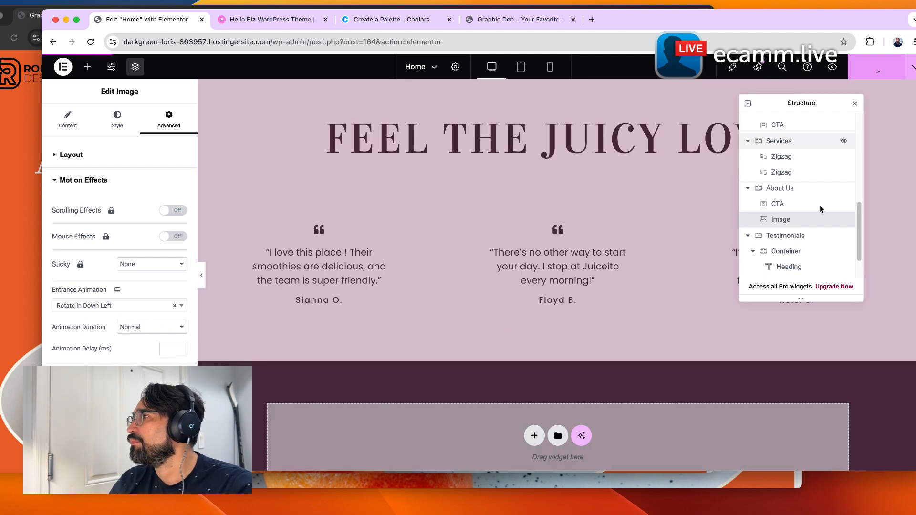
{"action": "scroll", "coordinate": [584, 392], "scroll_direction": "up", "scroll_amount": 15}
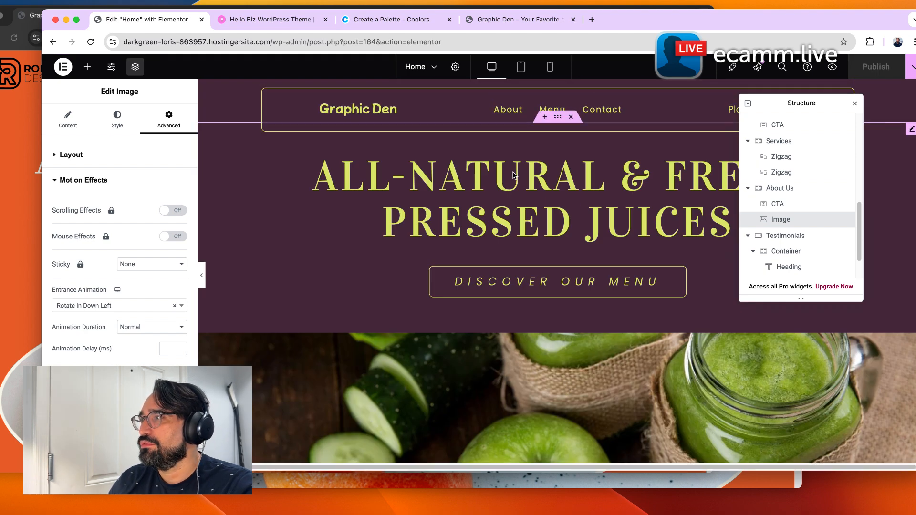
{"action": "left_click", "coordinate": [519, 19]}
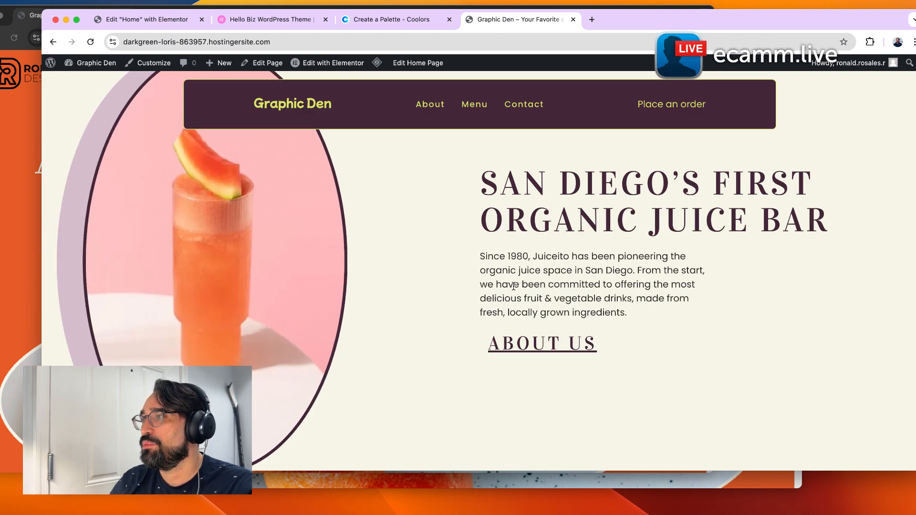
{"action": "scroll", "coordinate": [496, 294], "scroll_direction": "up", "scroll_amount": 5}
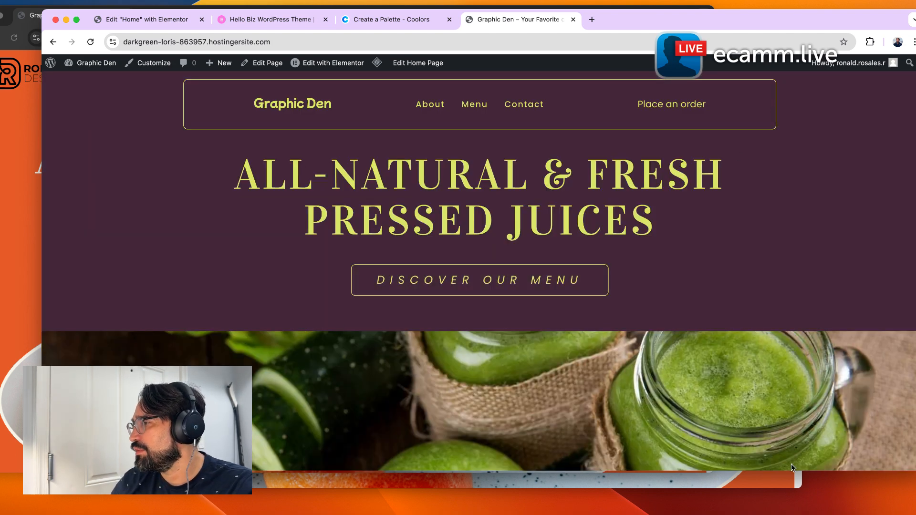
{"action": "scroll", "coordinate": [748, 411], "scroll_direction": "down", "scroll_amount": 4}
{"action": "scroll", "coordinate": [748, 412], "scroll_direction": "up", "scroll_amount": 2}
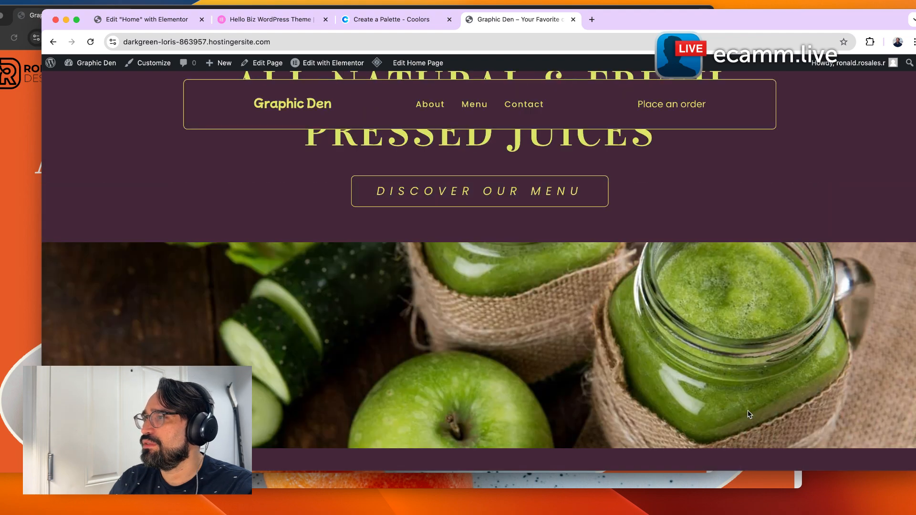
{"action": "scroll", "coordinate": [748, 414], "scroll_direction": "up", "scroll_amount": 2}
{"action": "scroll", "coordinate": [413, 344], "scroll_direction": "down", "scroll_amount": 3}
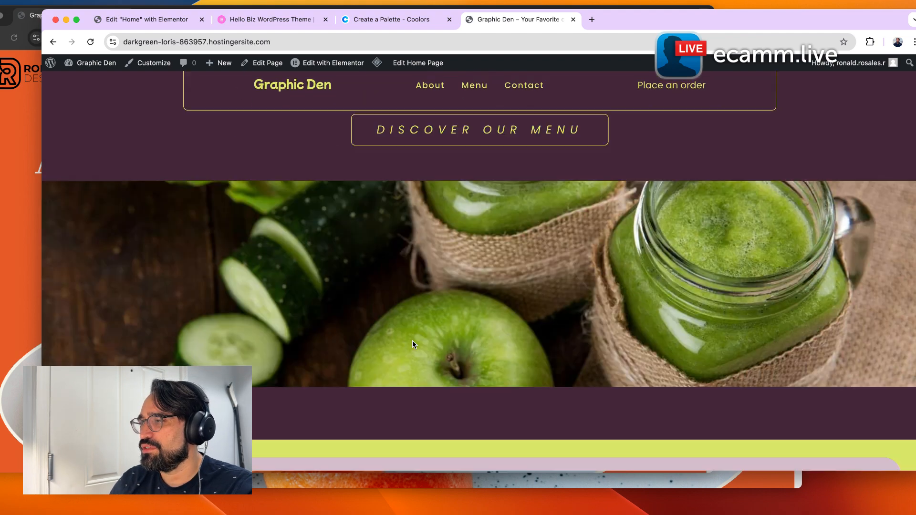
{"action": "scroll", "coordinate": [406, 373], "scroll_direction": "down", "scroll_amount": 6}
{"action": "scroll", "coordinate": [406, 374], "scroll_direction": "up", "scroll_amount": 2}
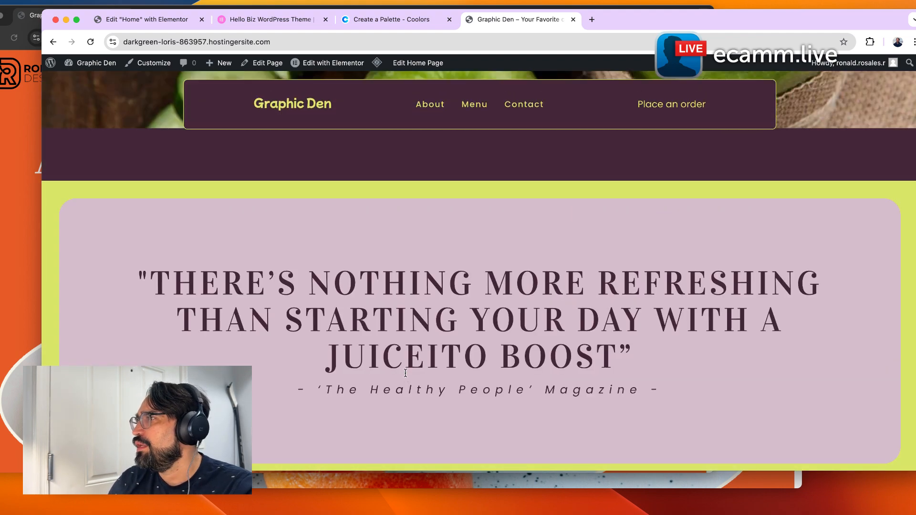
{"action": "scroll", "coordinate": [405, 374], "scroll_direction": "down", "scroll_amount": 10}
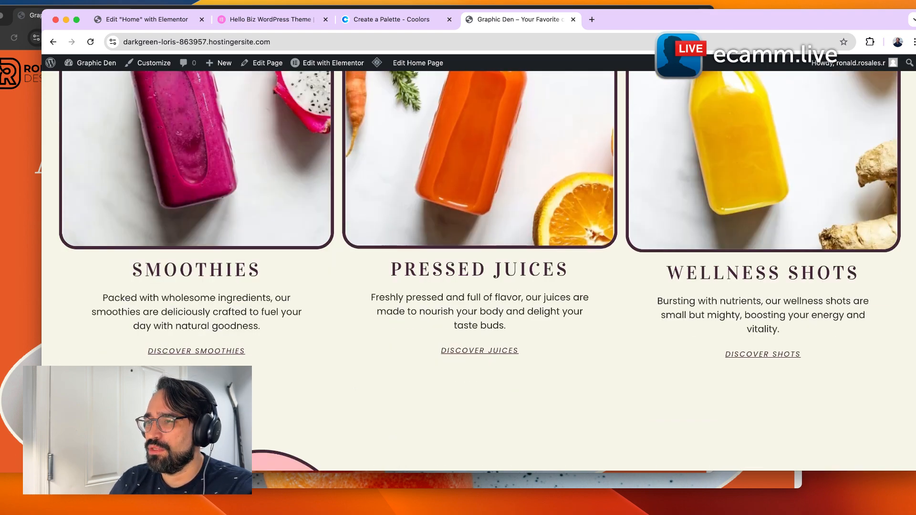
Test where the Discover Smoothies link leads, then open the site's own Menu page from the navigation.
{"action": "left_click", "coordinate": [188, 349]}
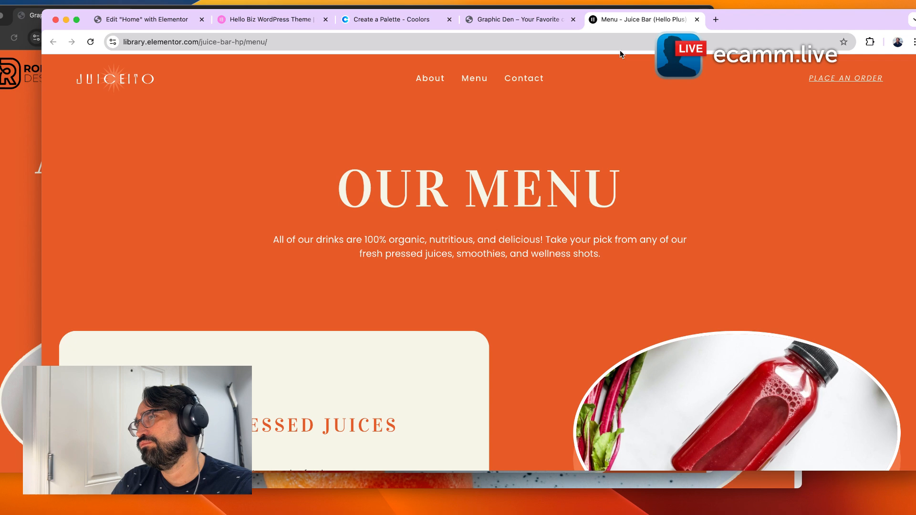
{"action": "key", "text": "super+w"}
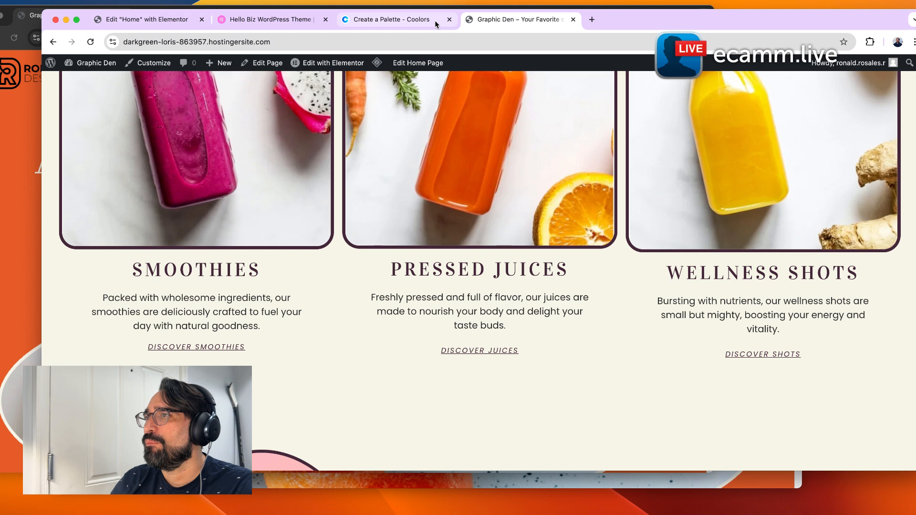
{"action": "scroll", "coordinate": [312, 223], "scroll_direction": "up", "scroll_amount": 10}
{"action": "left_click", "coordinate": [473, 104]}
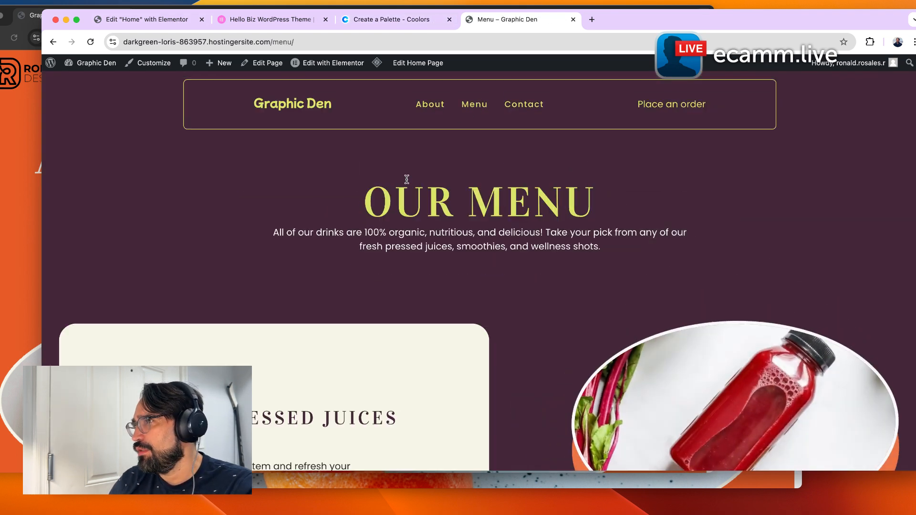
{"action": "left_click", "coordinate": [285, 44]}
{"action": "left_click", "coordinate": [322, 198]}
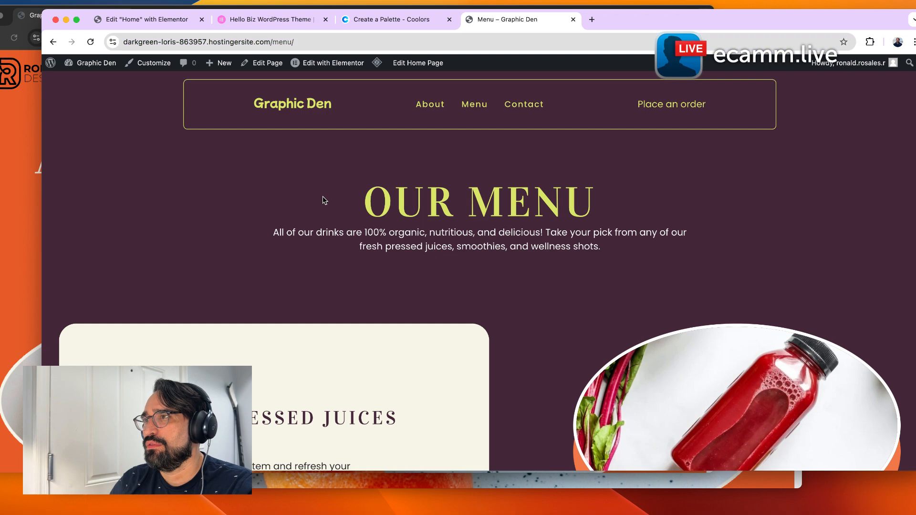
Inspect the link of the Smoothies CTA button in the Home page editor.
{"action": "left_click", "coordinate": [139, 19]}
{"action": "scroll", "coordinate": [273, 309], "scroll_direction": "down", "scroll_amount": 15}
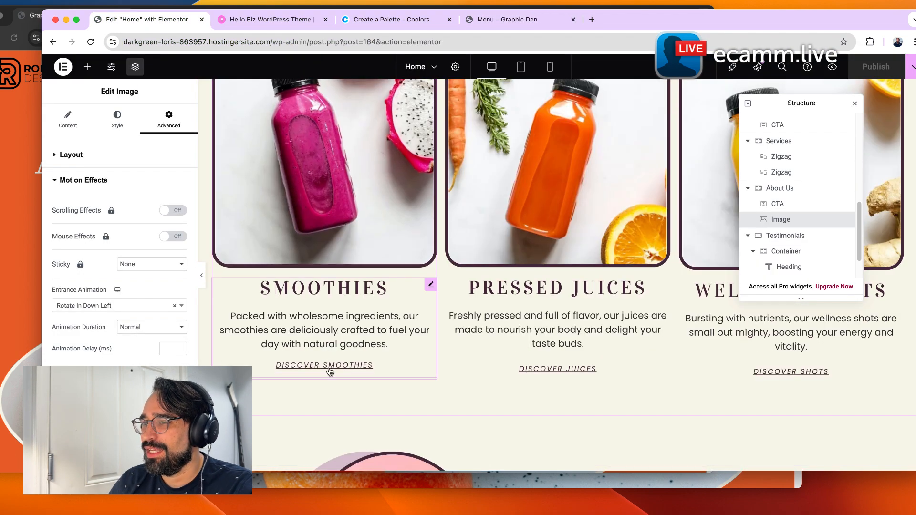
{"action": "left_click", "coordinate": [400, 363]}
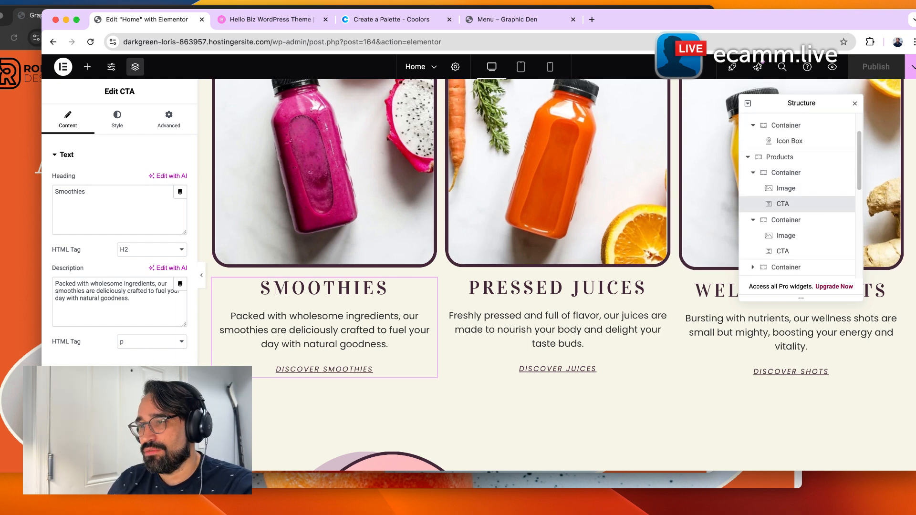
{"action": "left_click", "coordinate": [93, 375]}
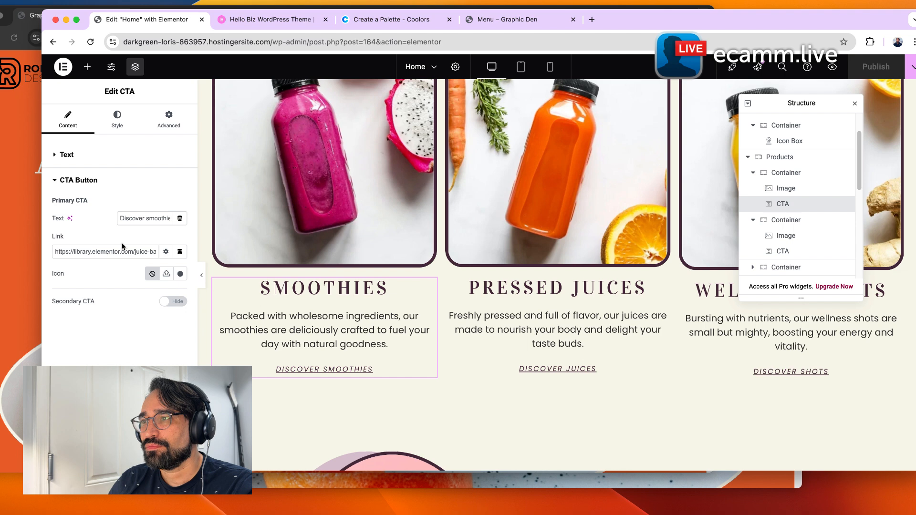
{"action": "left_click", "coordinate": [54, 252]}
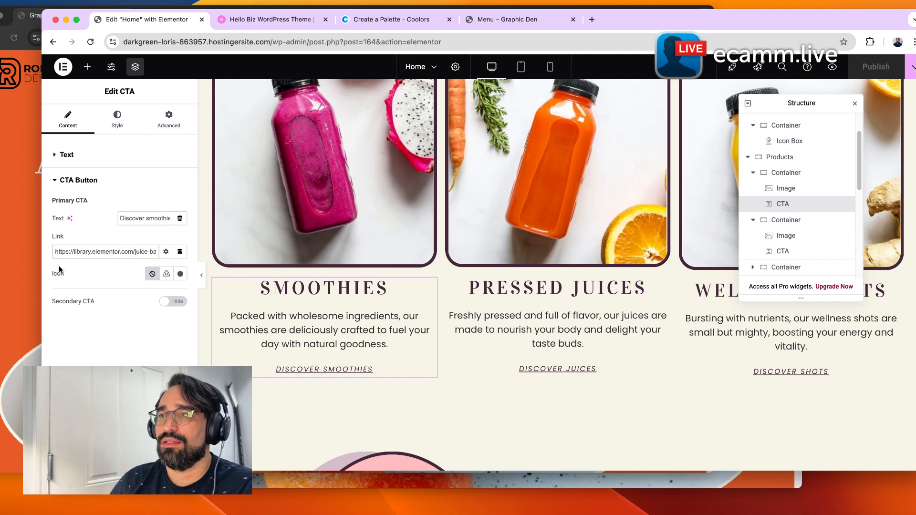
{"action": "key", "text": "super+Right"}
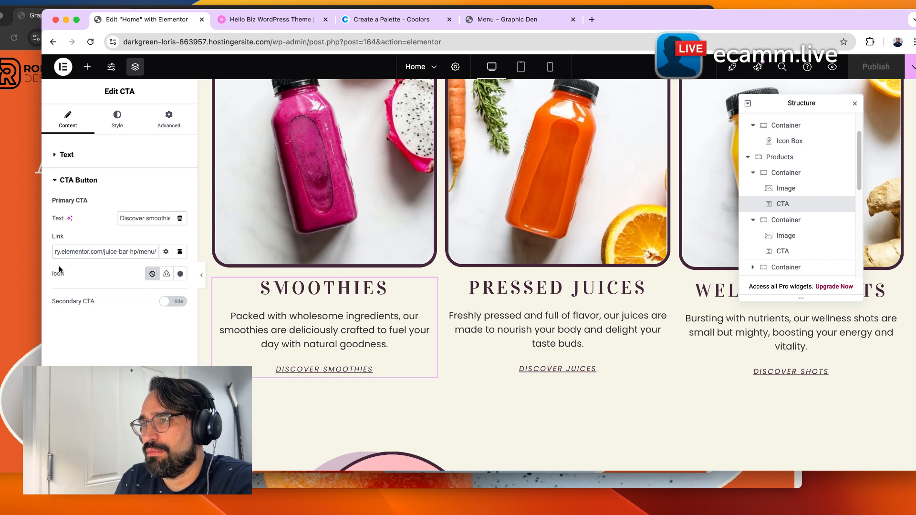
{"action": "key", "text": "super+Left"}
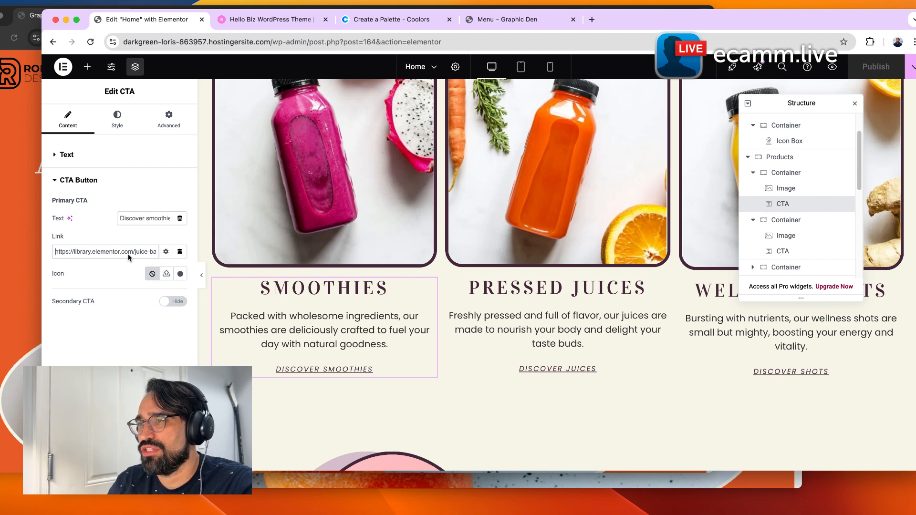
Browse the live Menu page's juices and smoothies sections.
{"action": "left_click", "coordinate": [524, 20]}
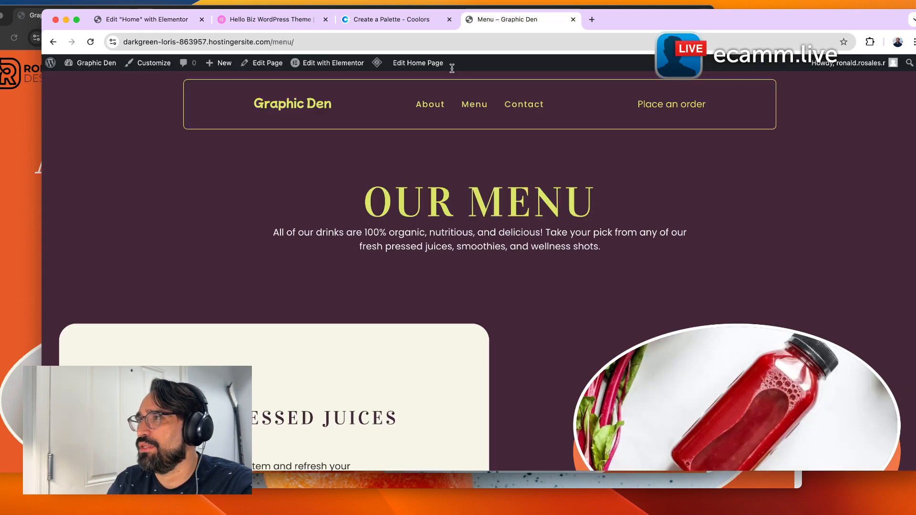
{"action": "scroll", "coordinate": [443, 314], "scroll_direction": "down", "scroll_amount": 4}
{"action": "scroll", "coordinate": [439, 316], "scroll_direction": "down", "scroll_amount": 7}
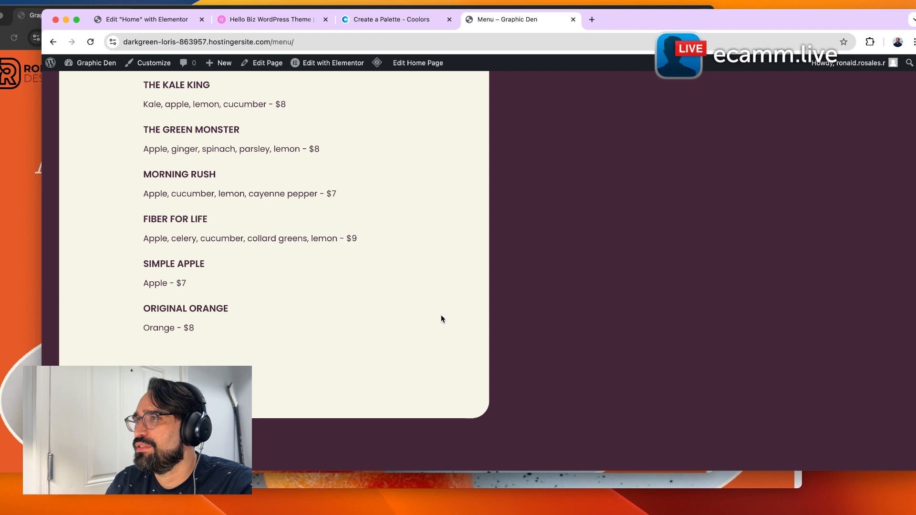
{"action": "scroll", "coordinate": [452, 292], "scroll_direction": "down", "scroll_amount": 10}
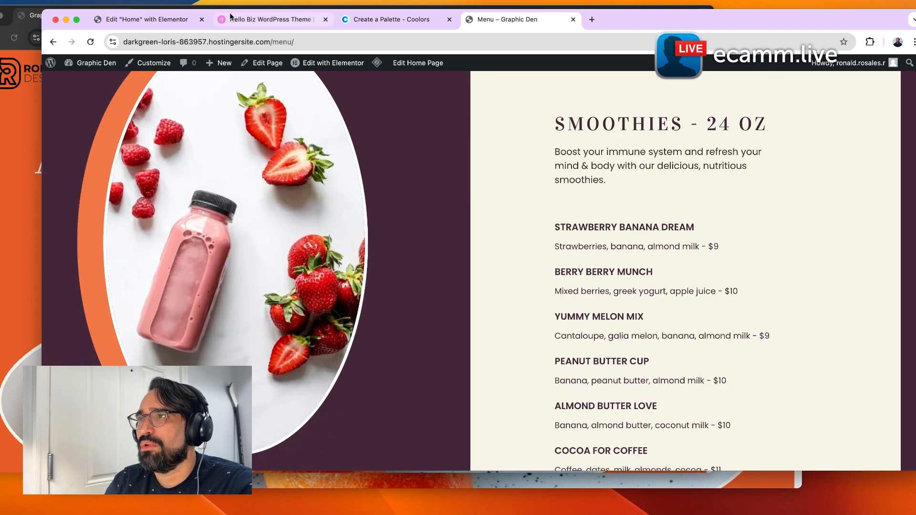
{"action": "left_click", "coordinate": [169, 20]}
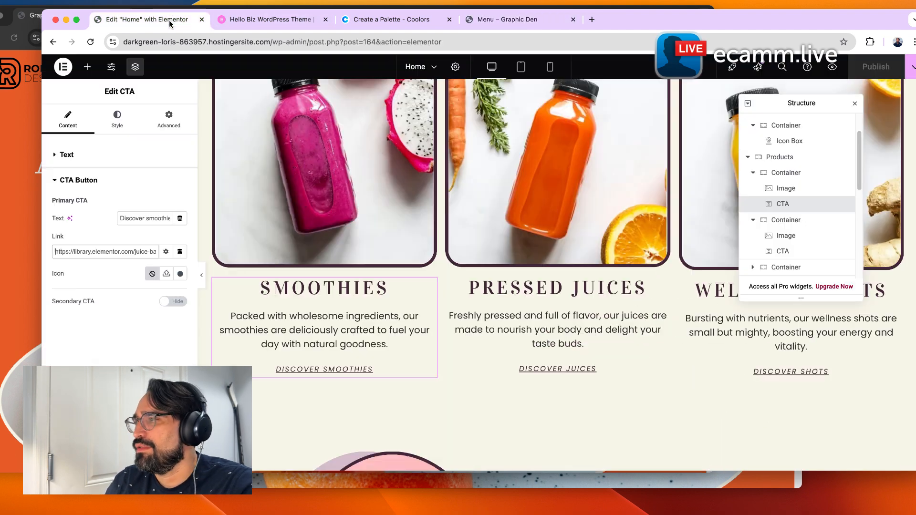
{"action": "left_click", "coordinate": [501, 20]}
{"action": "scroll", "coordinate": [592, 251], "scroll_direction": "up", "scroll_amount": 3}
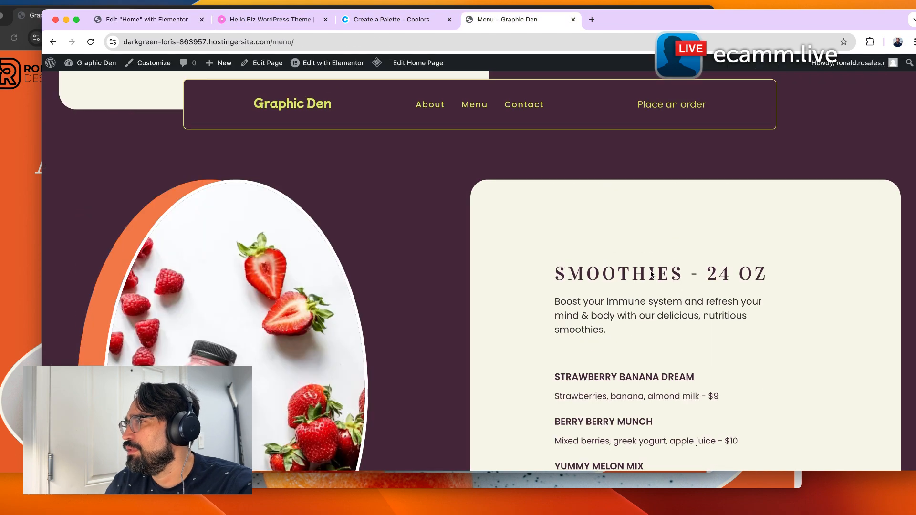
Check the Smoothies CTA link's dynamic tag and link options.
{"action": "left_click", "coordinate": [141, 22]}
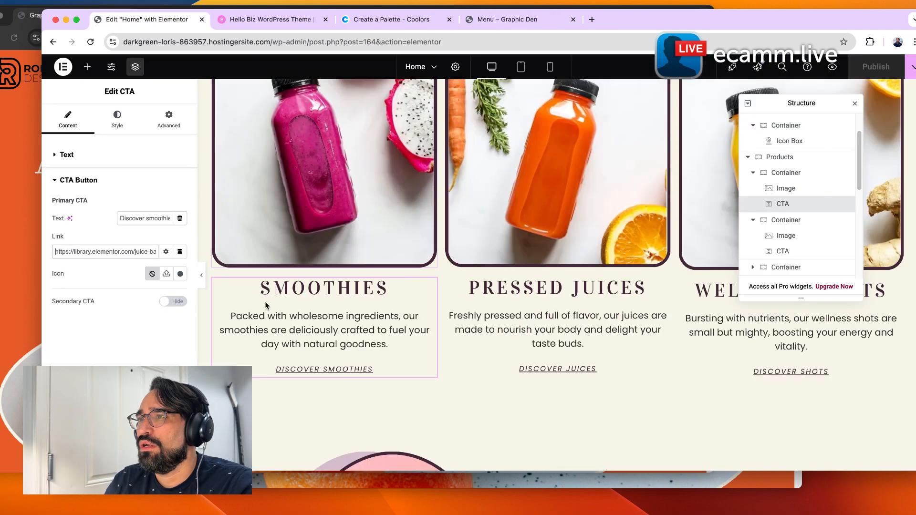
{"action": "left_click", "coordinate": [180, 252]}
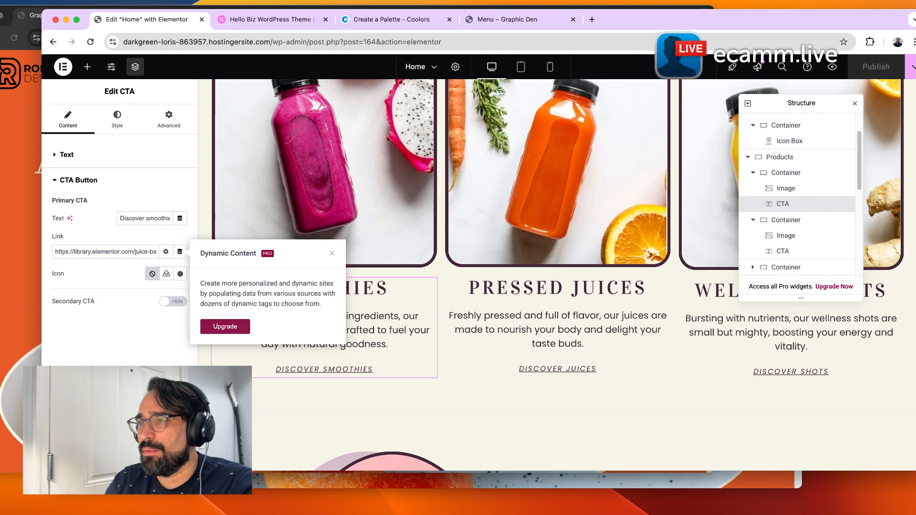
{"action": "left_click", "coordinate": [163, 353]}
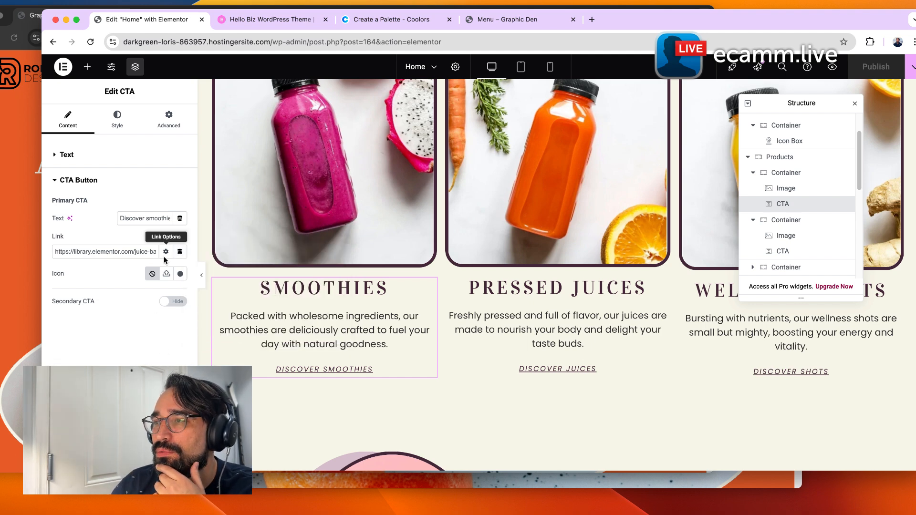
{"action": "left_click", "coordinate": [165, 251]}
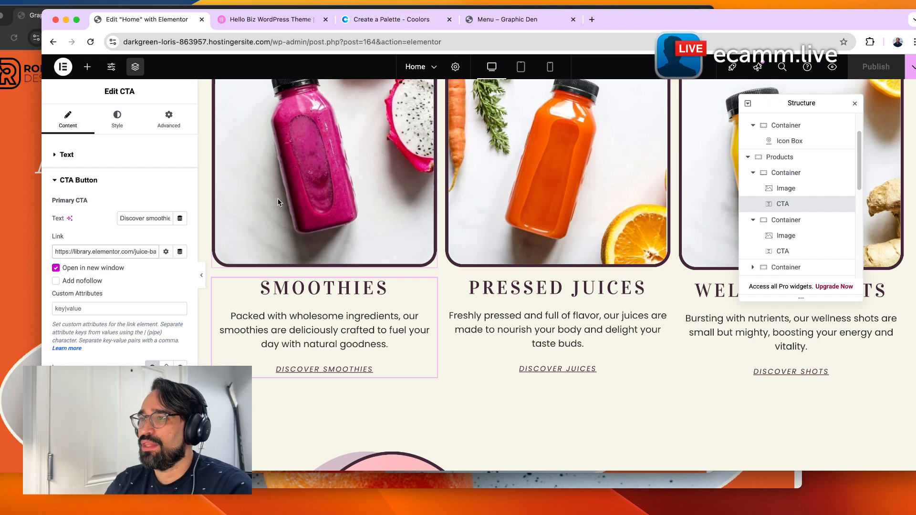
Copy the Menu page's address and paste it as the Smoothies CTA button link.
{"action": "left_click", "coordinate": [496, 18]}
{"action": "left_click", "coordinate": [299, 42]}
{"action": "key", "text": "super+c"}
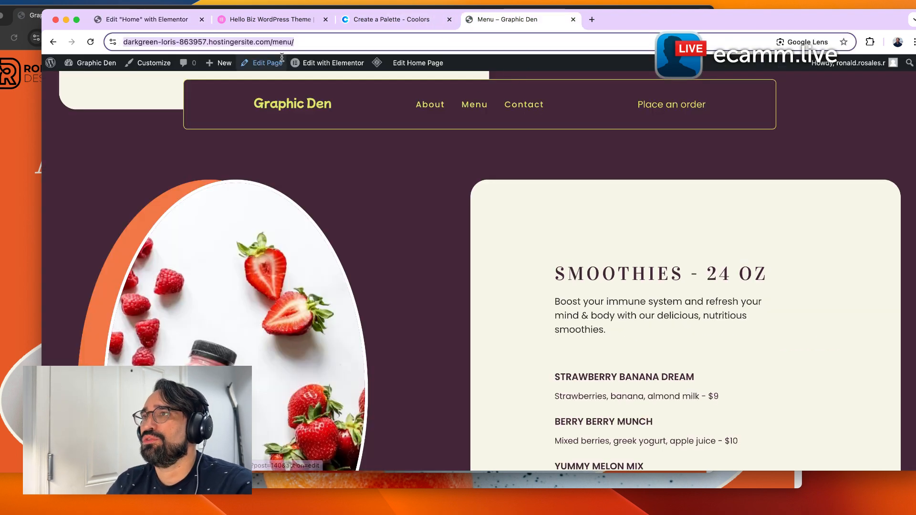
{"action": "left_click", "coordinate": [160, 22]}
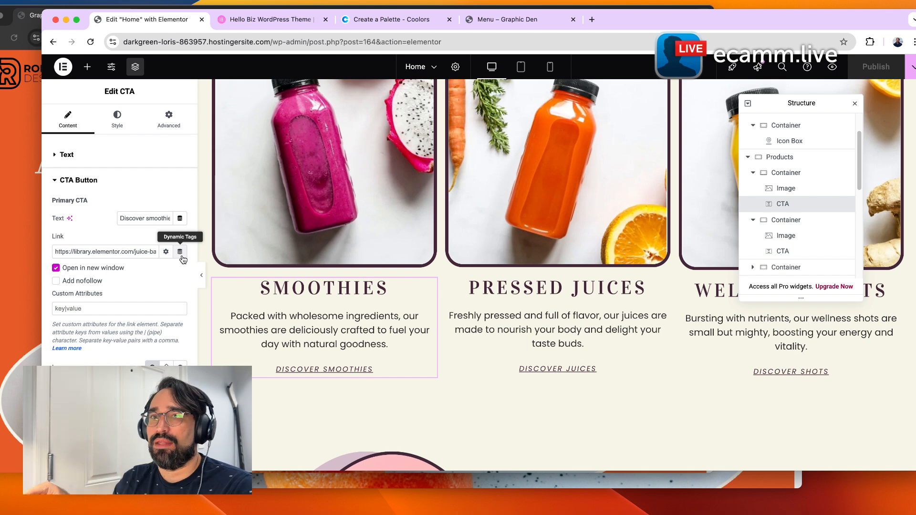
{"action": "triple_click", "coordinate": [150, 257]}
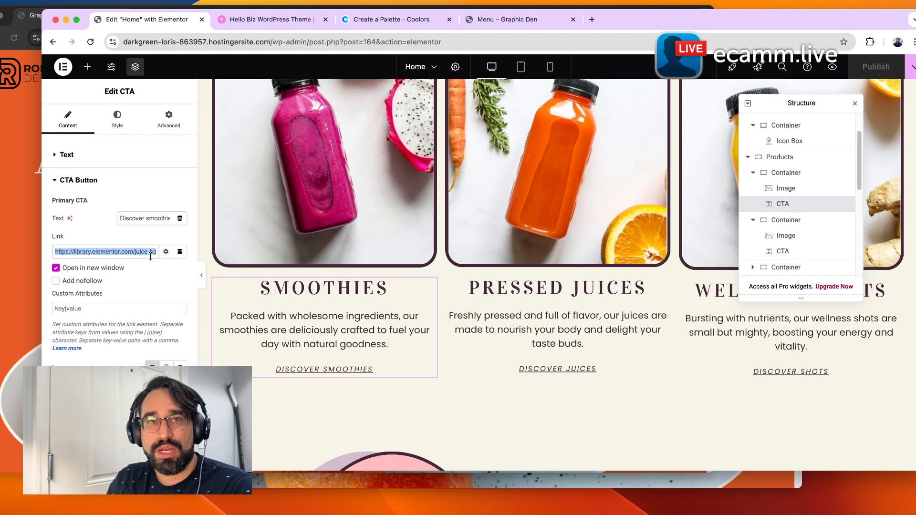
{"action": "key", "text": "super+v"}
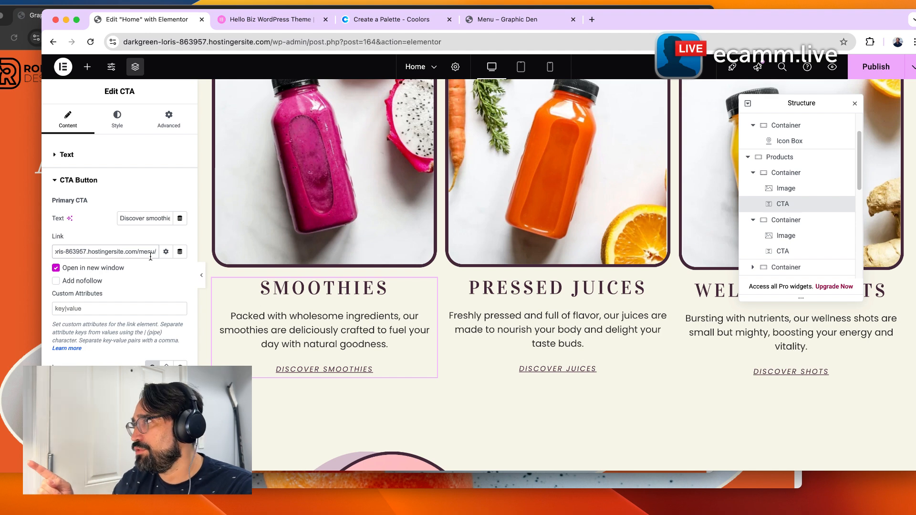
{"action": "key", "text": "super+a"}
{"action": "key", "text": "super+c"}
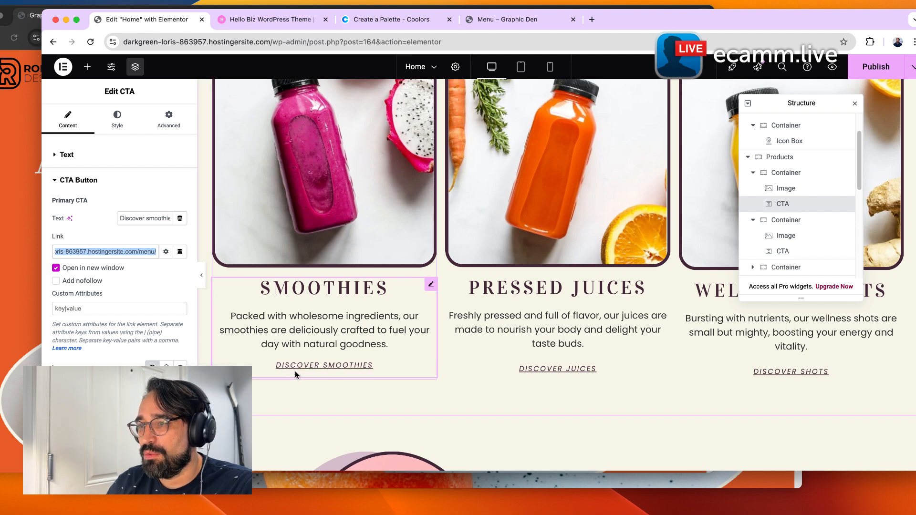
Set the Pressed Juices CTA button link to the same Menu page address.
{"action": "left_click", "coordinate": [547, 373]}
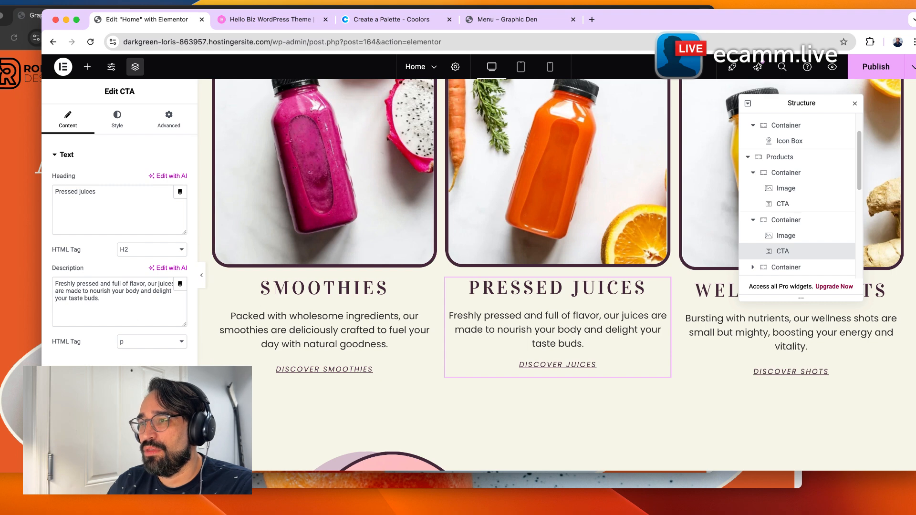
{"action": "left_click", "coordinate": [120, 370]}
{"action": "triple_click", "coordinate": [145, 252]}
{"action": "key", "text": "super+v"}
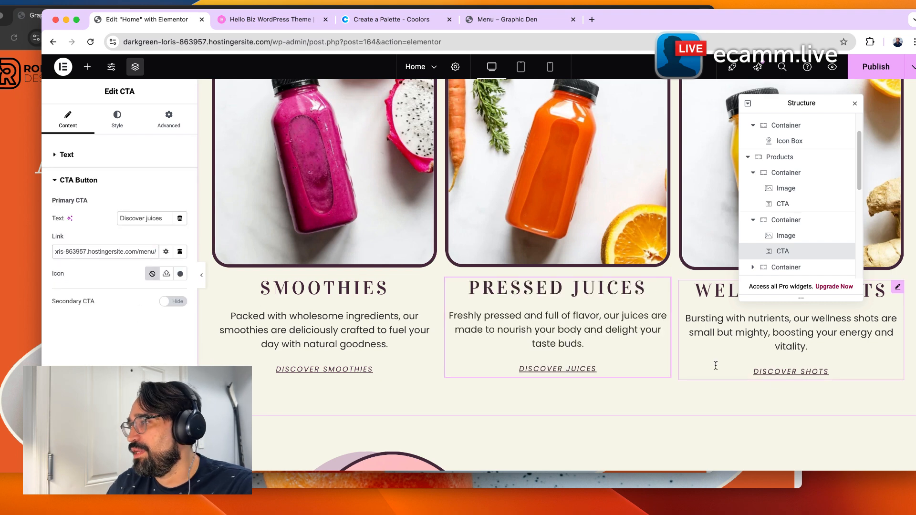
Paste the Menu page address as the Wellness Shots CTA button link.
{"action": "left_click", "coordinate": [775, 374]}
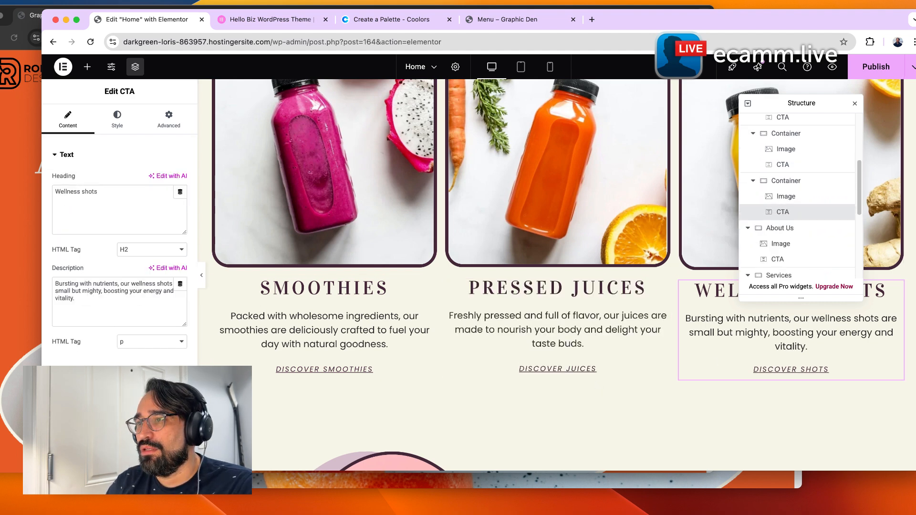
{"action": "left_click", "coordinate": [119, 370]}
{"action": "triple_click", "coordinate": [108, 253]}
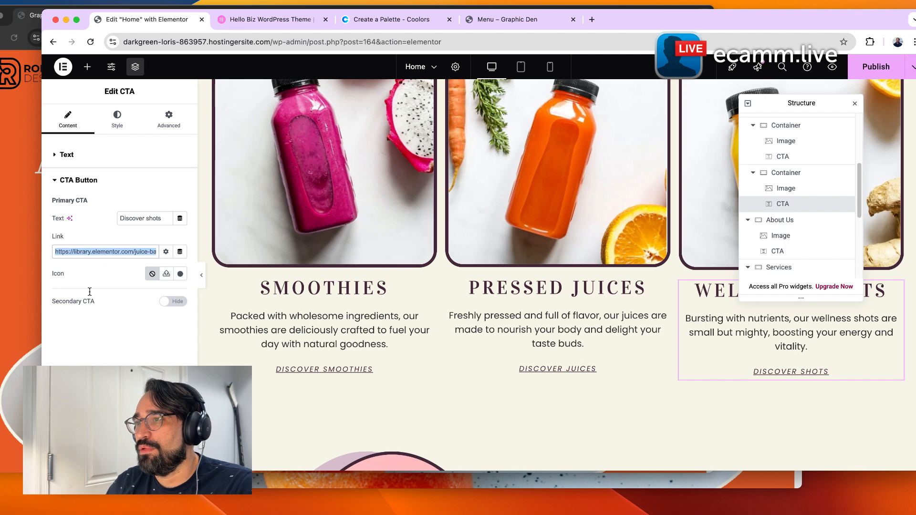
{"action": "key", "text": "super+v"}
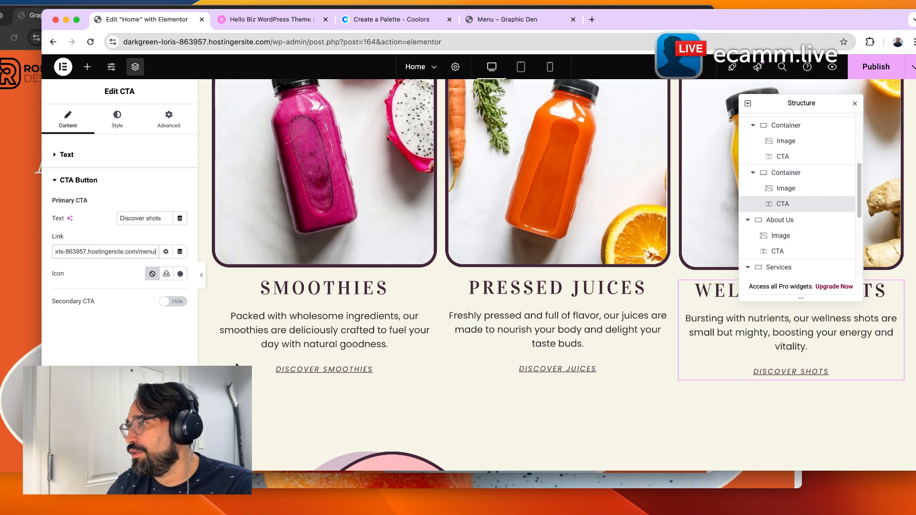
Open the live About page, copy its address, and set it as the About Us CTA button link.
{"action": "scroll", "coordinate": [525, 286], "scroll_direction": "down", "scroll_amount": 10}
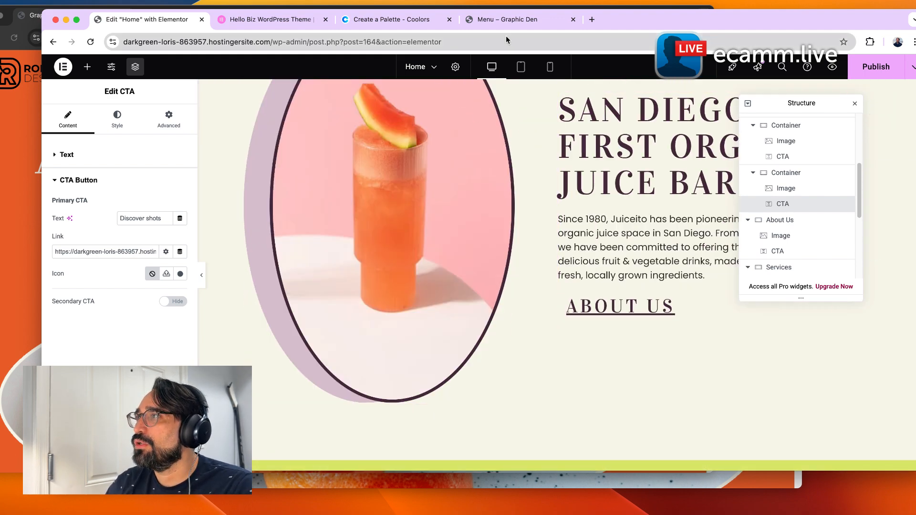
{"action": "left_click", "coordinate": [506, 19]}
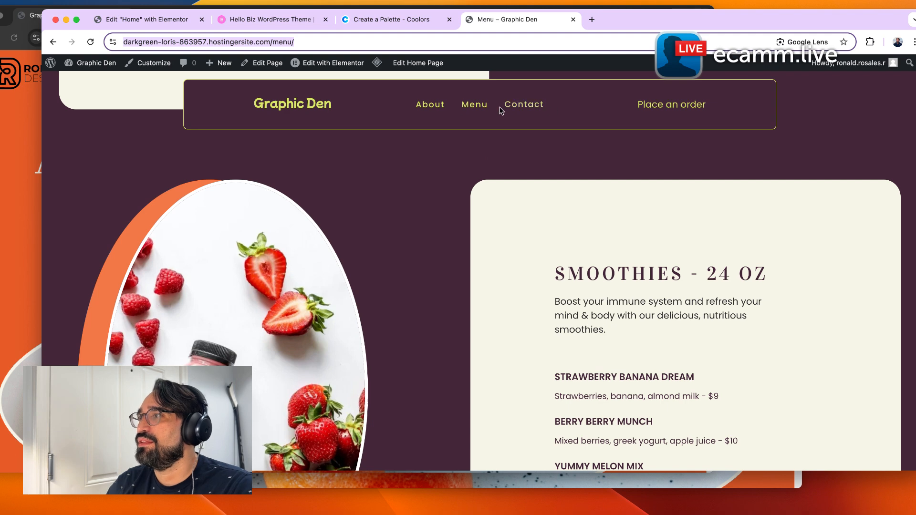
{"action": "left_click", "coordinate": [440, 107]}
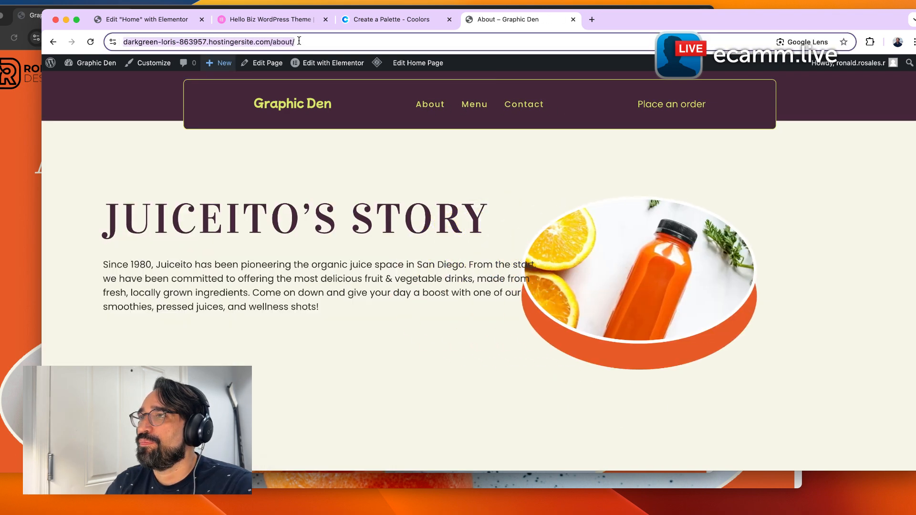
{"action": "key", "text": "super+1"}
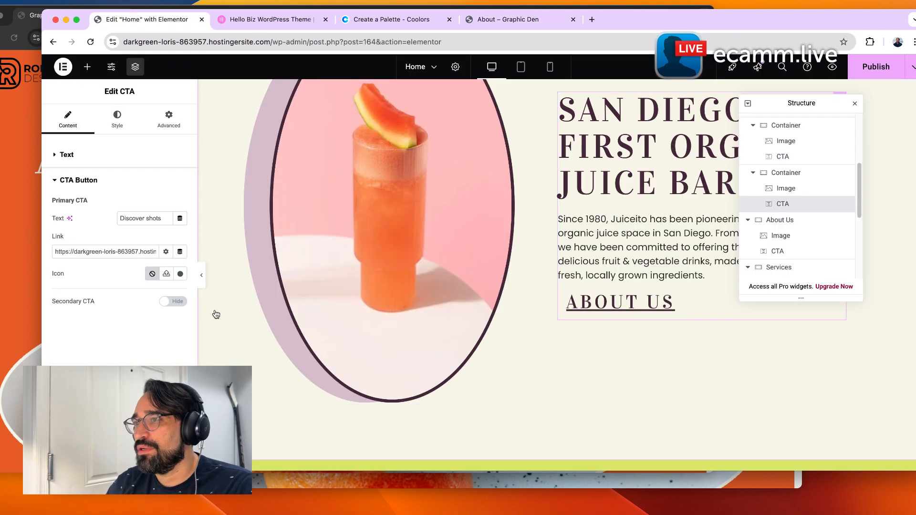
{"action": "left_click", "coordinate": [602, 315]}
{"action": "left_click", "coordinate": [69, 120]}
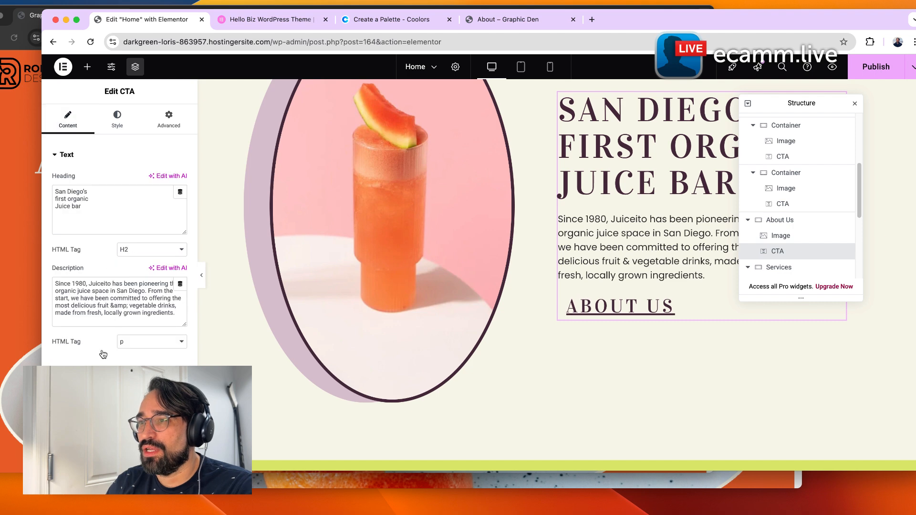
{"action": "left_click", "coordinate": [98, 371]}
{"action": "triple_click", "coordinate": [105, 251]}
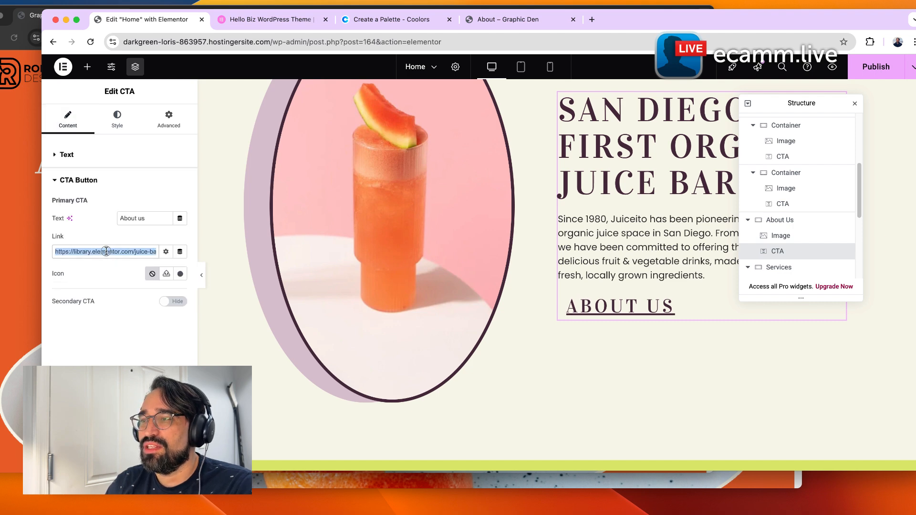
{"action": "type", "text": "https://darkgreen-loris-863957.hostingersite.com/about/"}
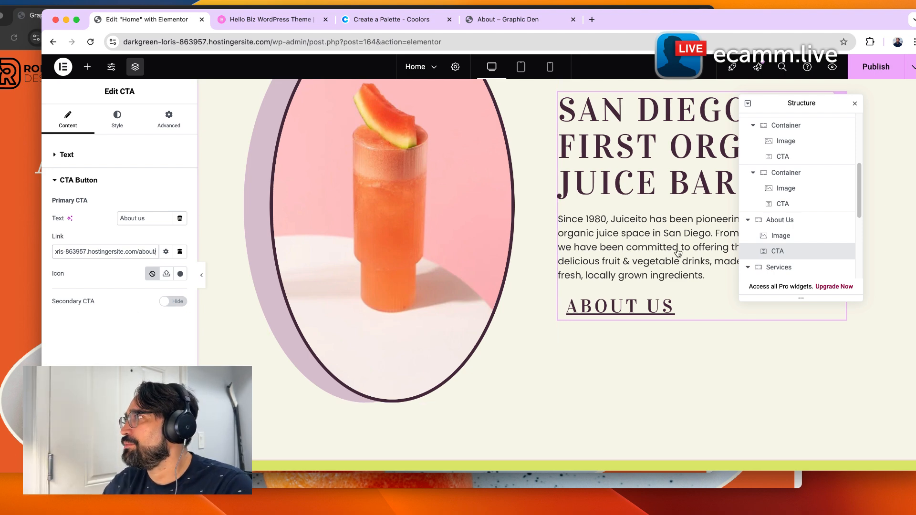
Test the live Home page's Smoothies CTA link and browse the Menu page's juice list.
{"action": "scroll", "coordinate": [707, 343], "scroll_direction": "up", "scroll_amount": 15}
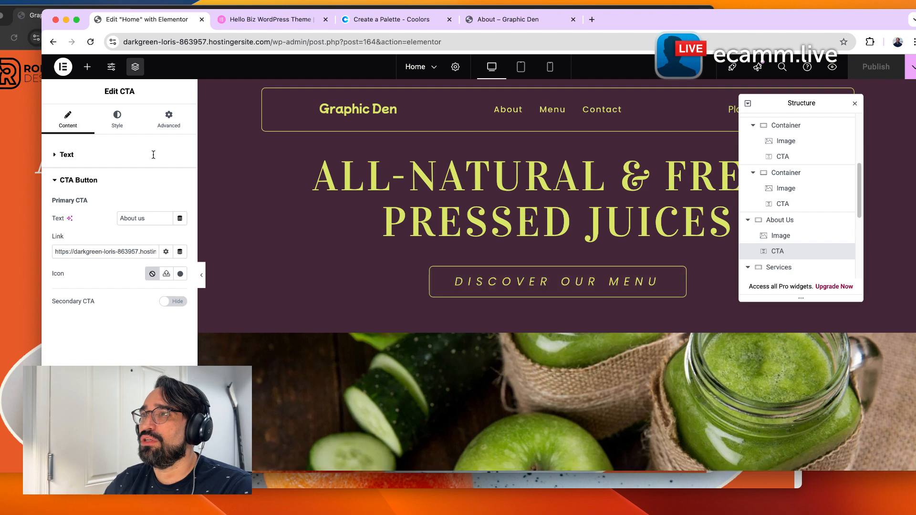
{"action": "left_click", "coordinate": [506, 24]}
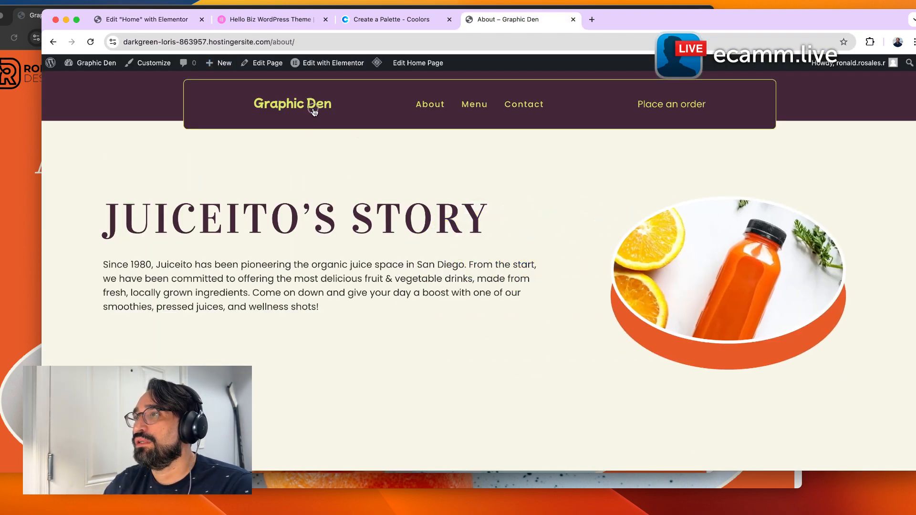
{"action": "scroll", "coordinate": [349, 337], "scroll_direction": "down", "scroll_amount": 10}
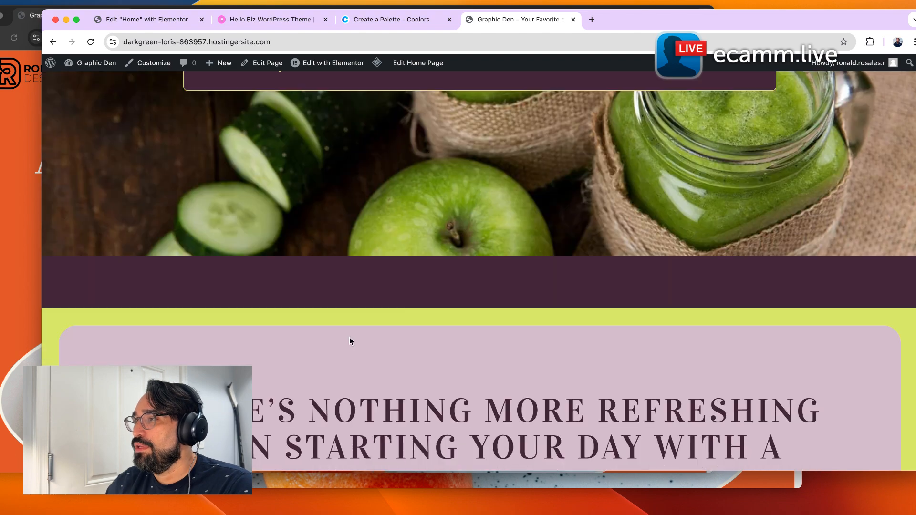
{"action": "scroll", "coordinate": [350, 347], "scroll_direction": "down", "scroll_amount": 8}
{"action": "scroll", "coordinate": [282, 337], "scroll_direction": "up", "scroll_amount": 2}
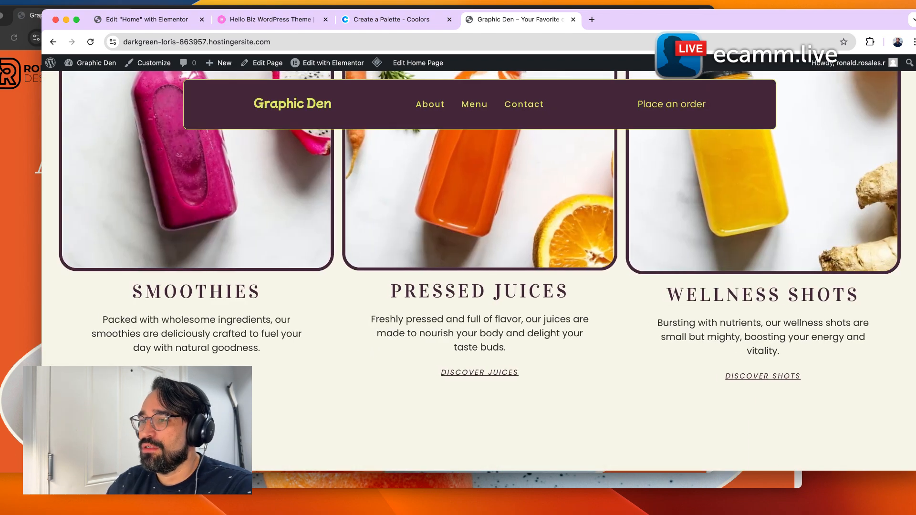
{"action": "left_click", "coordinate": [204, 369]}
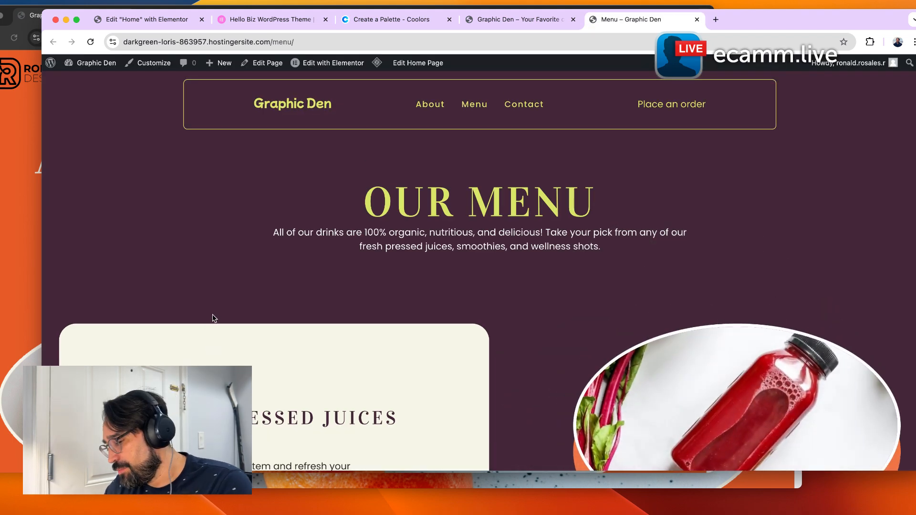
{"action": "scroll", "coordinate": [344, 377], "scroll_direction": "down", "scroll_amount": 5}
{"action": "scroll", "coordinate": [375, 393], "scroll_direction": "down", "scroll_amount": 5}
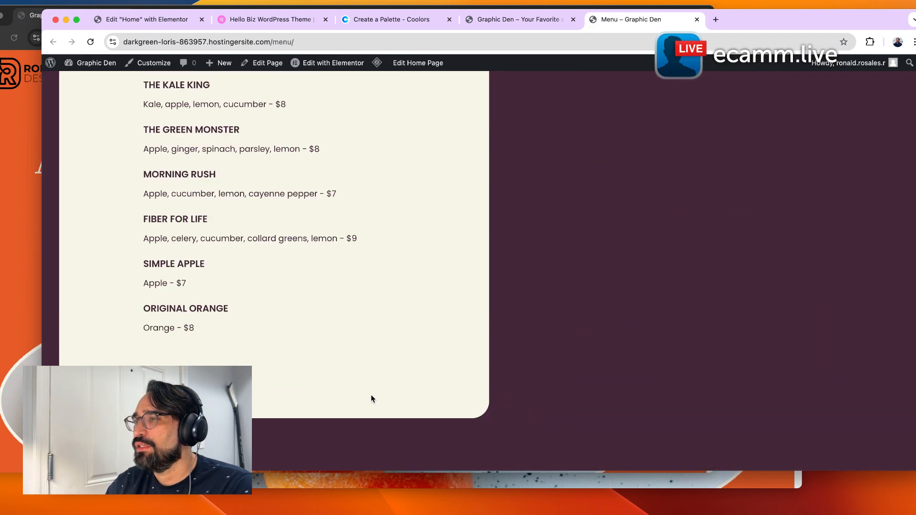
{"action": "scroll", "coordinate": [371, 395], "scroll_direction": "up", "scroll_amount": 10}
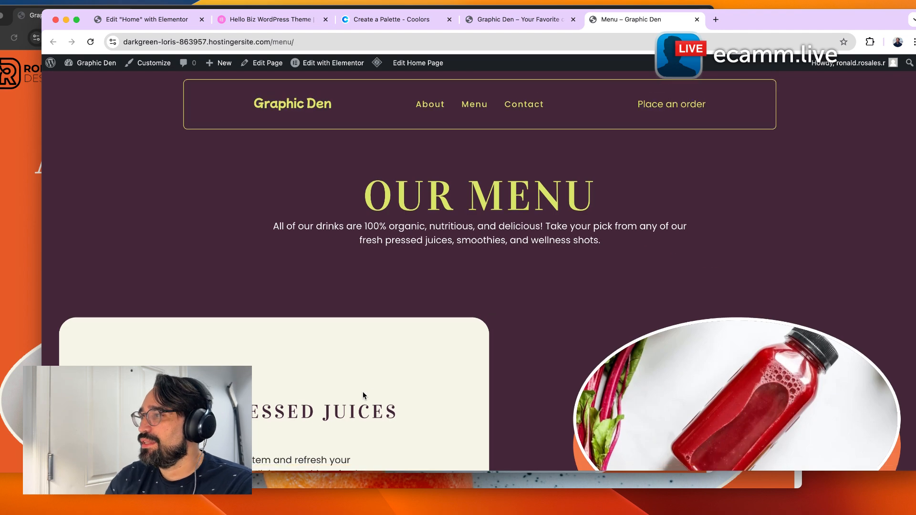
{"action": "scroll", "coordinate": [365, 392], "scroll_direction": "down", "scroll_amount": 4}
{"action": "scroll", "coordinate": [534, 211], "scroll_direction": "down", "scroll_amount": 10}
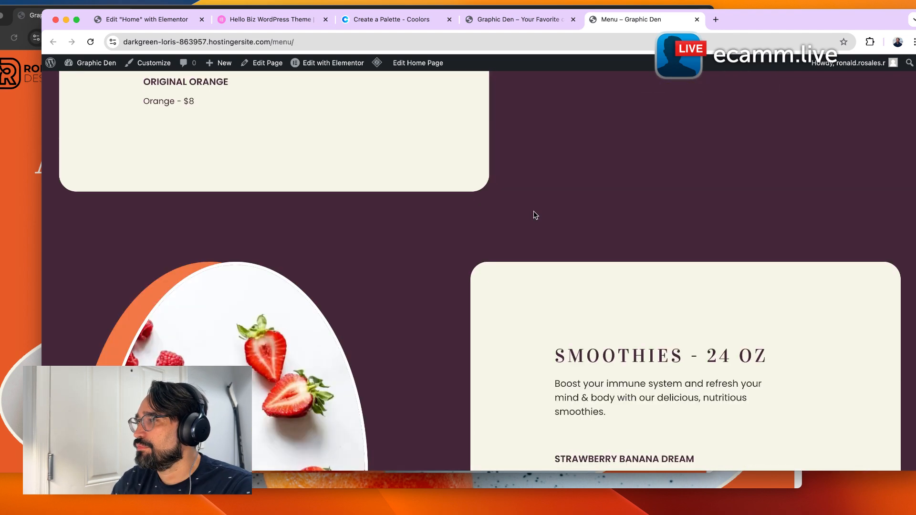
{"action": "scroll", "coordinate": [533, 211], "scroll_direction": "up", "scroll_amount": 6}
{"action": "scroll", "coordinate": [282, 250], "scroll_direction": "up", "scroll_amount": 4}
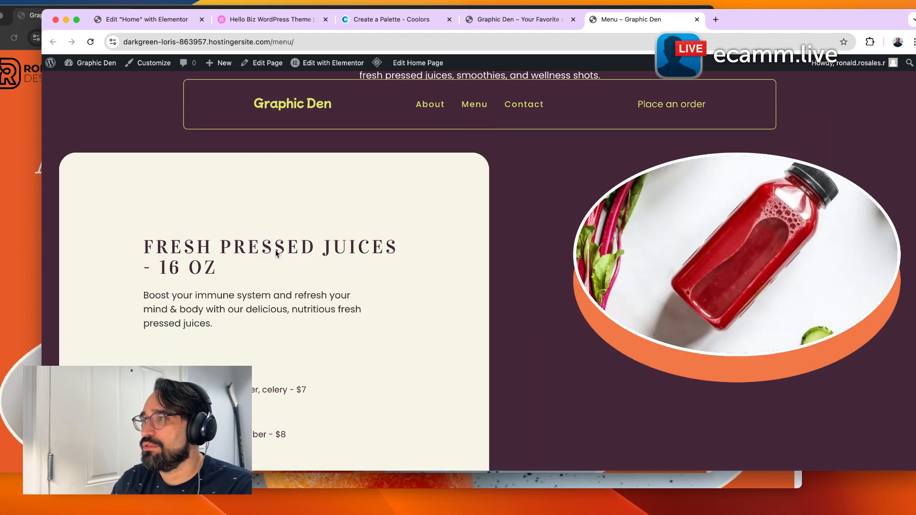
{"action": "scroll", "coordinate": [286, 229], "scroll_direction": "up", "scroll_amount": 2}
{"action": "scroll", "coordinate": [289, 312], "scroll_direction": "down", "scroll_amount": 3}
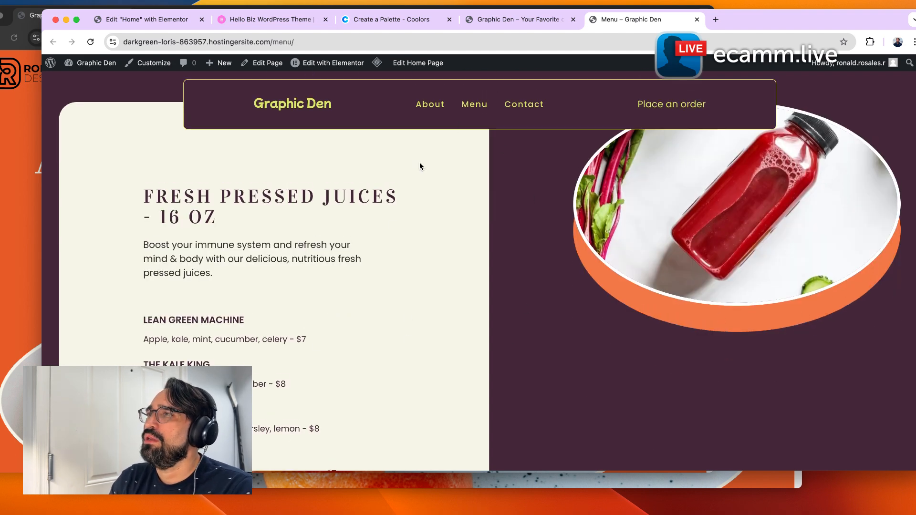
{"action": "scroll", "coordinate": [425, 316], "scroll_direction": "down", "scroll_amount": 3}
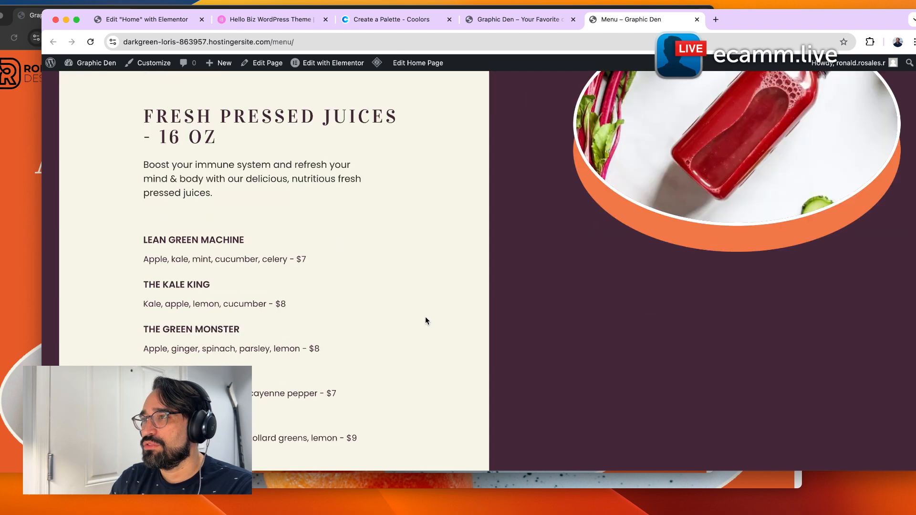
{"action": "scroll", "coordinate": [402, 288], "scroll_direction": "up", "scroll_amount": 4}
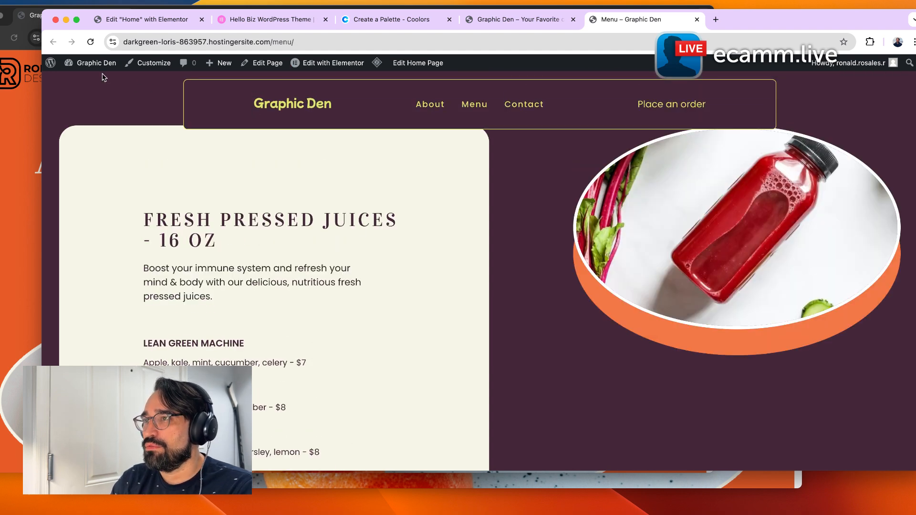
Open the Menu page in Elementor and change the Lean Green Machine price to $12.
{"action": "mouse_move", "coordinate": [62, 59]}
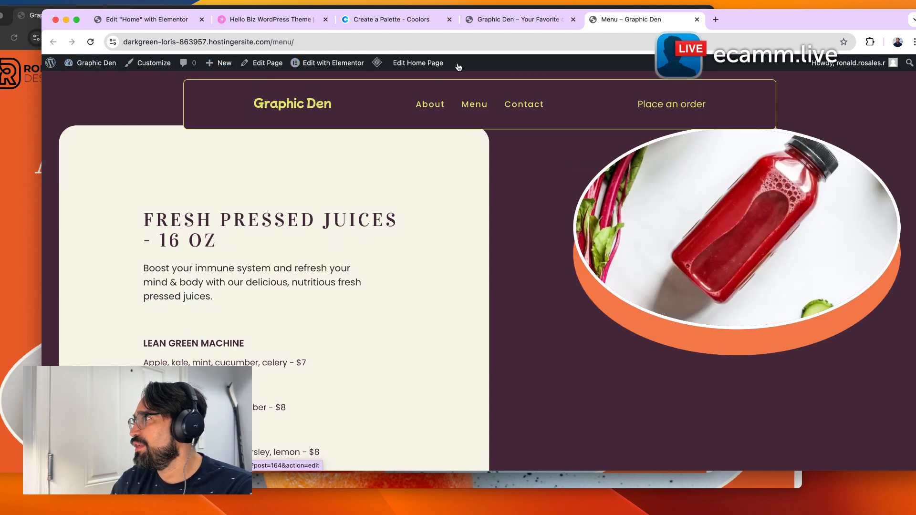
{"action": "mouse_move", "coordinate": [338, 68]}
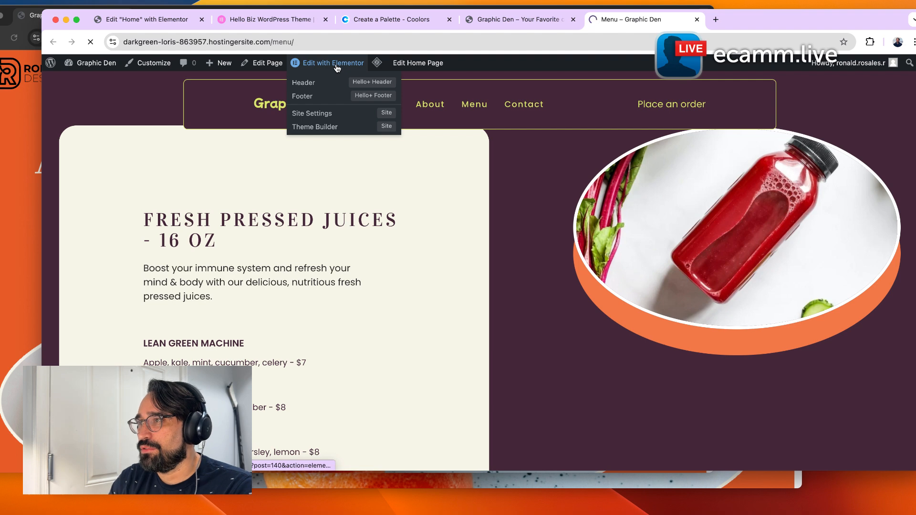
{"action": "left_click", "coordinate": [336, 67]}
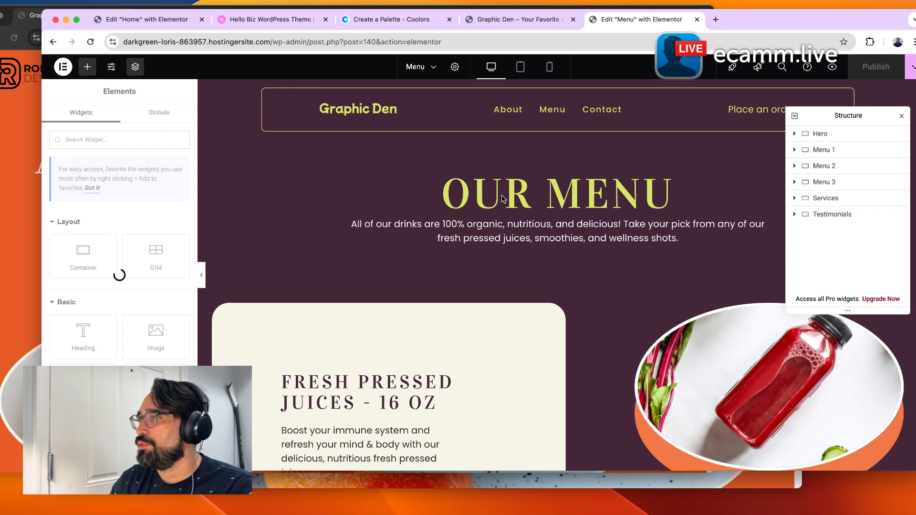
{"action": "scroll", "coordinate": [573, 255], "scroll_direction": "down", "scroll_amount": 6}
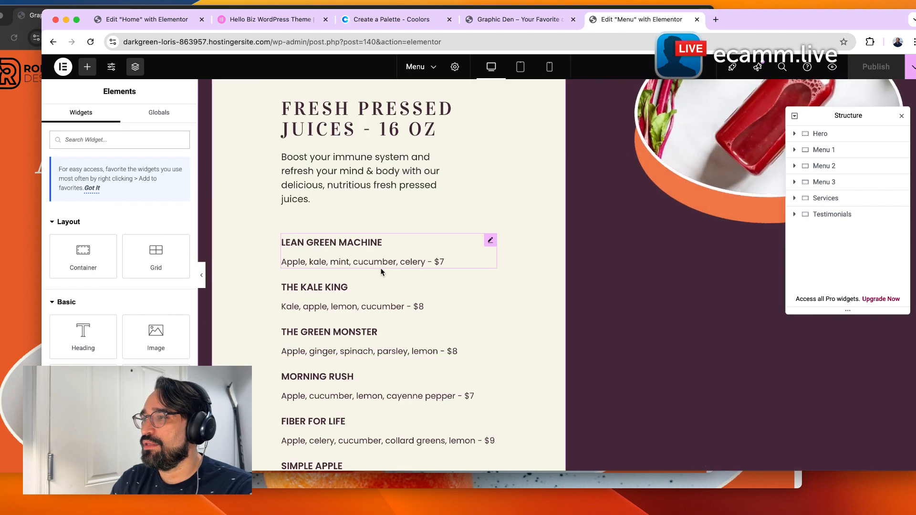
{"action": "left_click", "coordinate": [382, 259]}
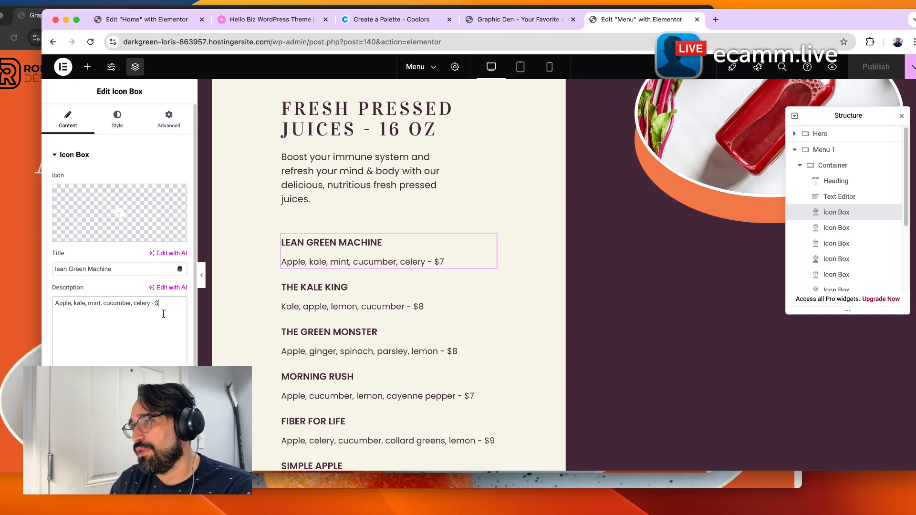
{"action": "type", "text": "12"}
{"action": "left_click", "coordinate": [322, 290]}
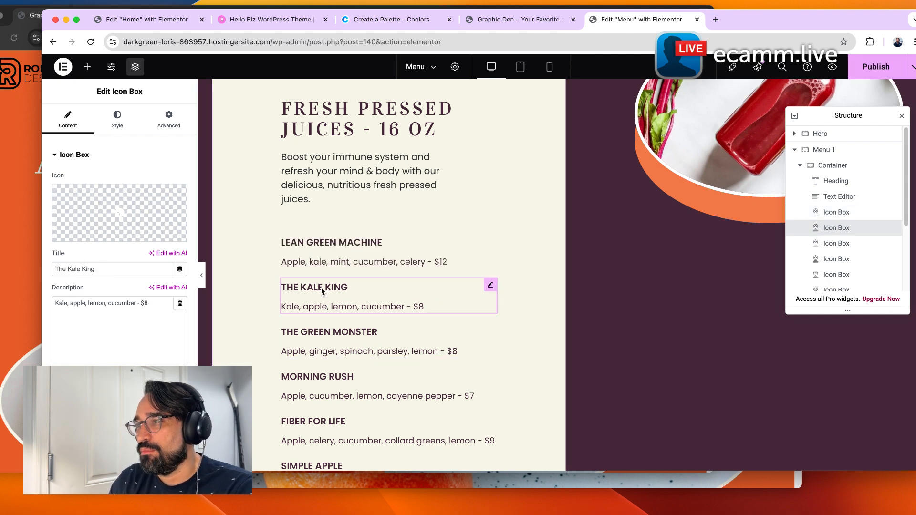
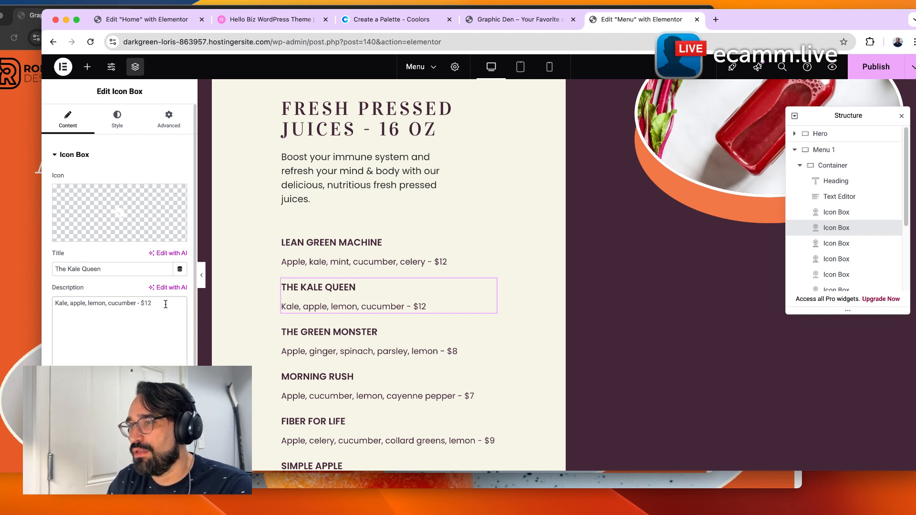
Scroll through the Fresh Pressed Juices list on the Menu page in the editor.
{"action": "left_click", "coordinate": [430, 328]}
{"action": "scroll", "coordinate": [433, 328], "scroll_direction": "down", "scroll_amount": 2}
{"action": "scroll", "coordinate": [433, 328], "scroll_direction": "down", "scroll_amount": 3}
{"action": "scroll", "coordinate": [434, 334], "scroll_direction": "down", "scroll_amount": 2}
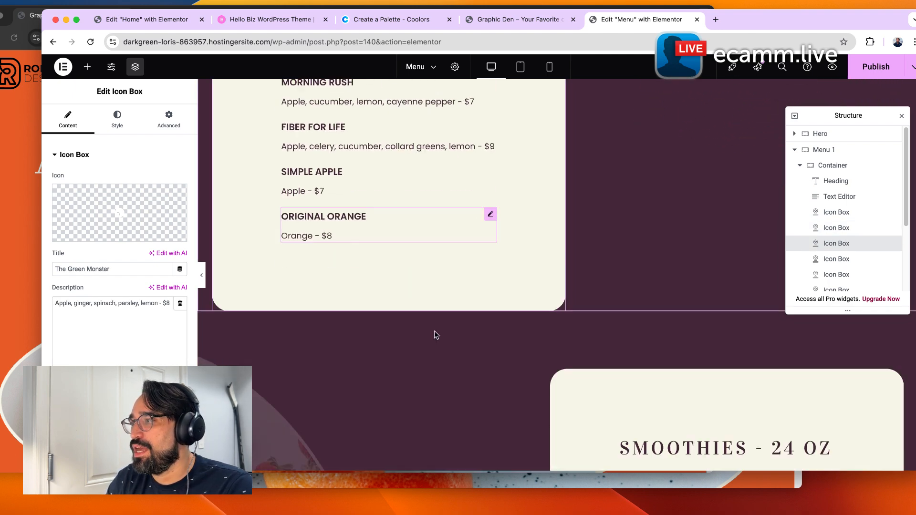
{"action": "scroll", "coordinate": [435, 335], "scroll_direction": "up", "scroll_amount": 10}
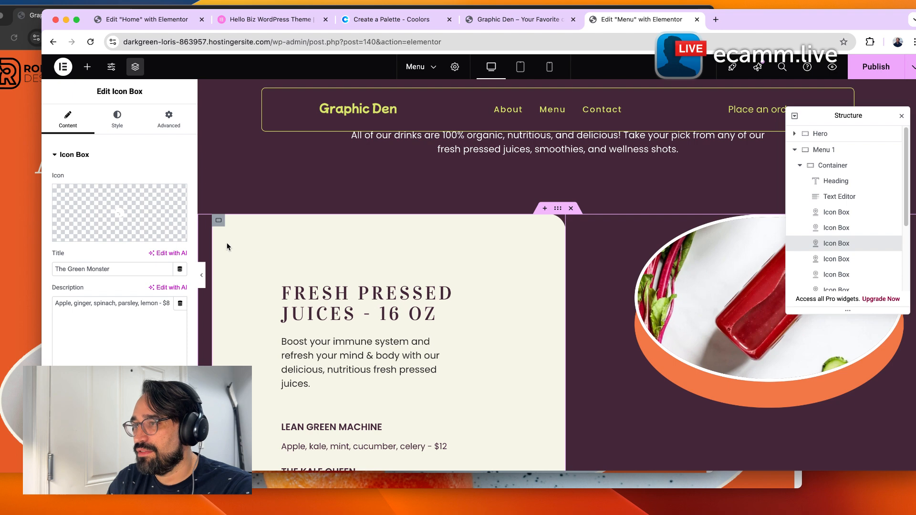
{"action": "left_click", "coordinate": [819, 328]}
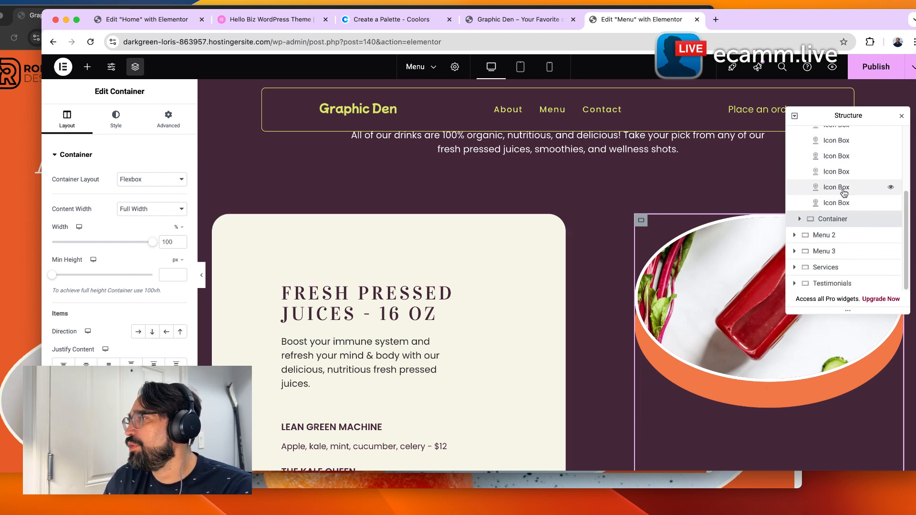
{"action": "scroll", "coordinate": [342, 384], "scroll_direction": "down", "scroll_amount": 2}
Search the icon library for vegan and leaf icons for the Lean Green Machine item.
{"action": "left_click", "coordinate": [342, 385]}
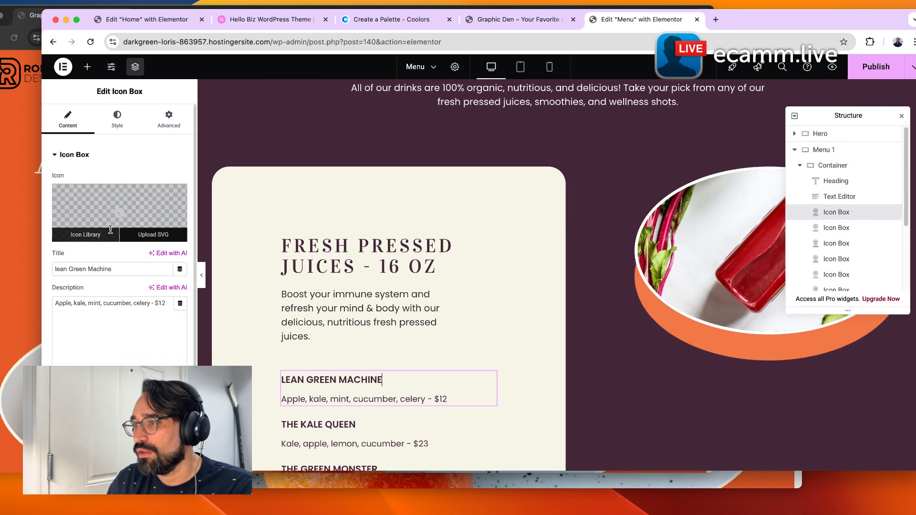
{"action": "left_click", "coordinate": [109, 234]}
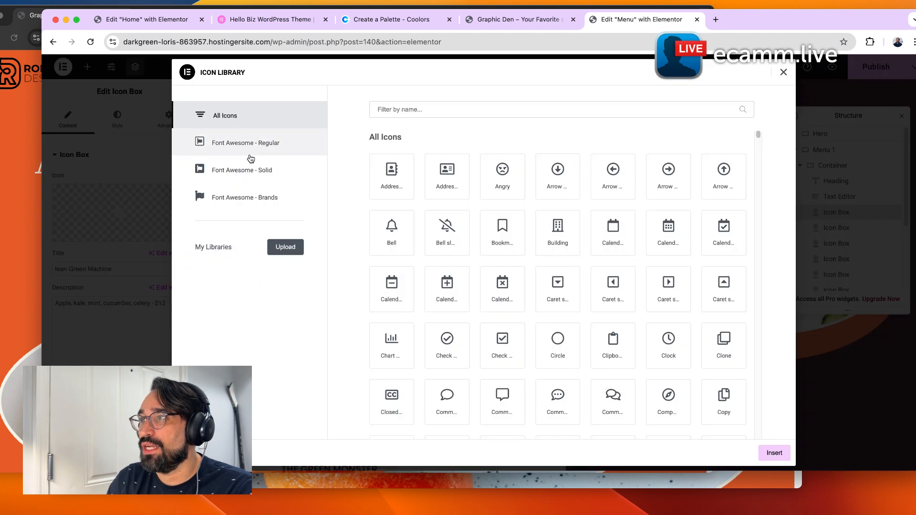
{"action": "left_click", "coordinate": [460, 112]}
{"action": "type", "text": "vega"}
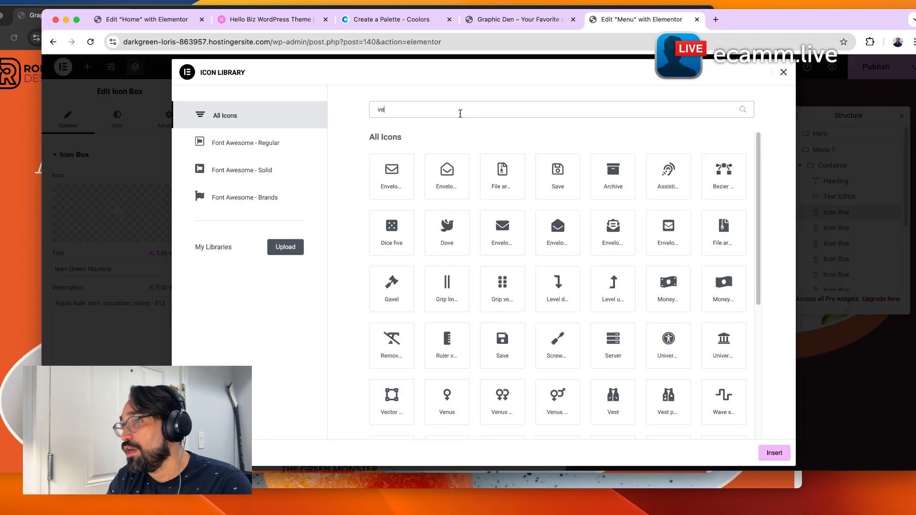
{"action": "left_click", "coordinate": [275, 148]}
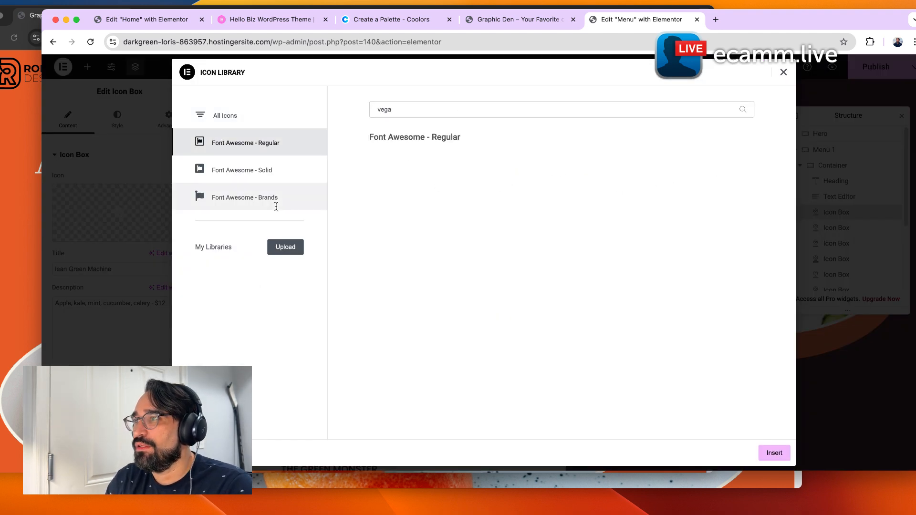
{"action": "left_click", "coordinate": [277, 173]}
{"action": "left_click", "coordinate": [280, 197]}
{"action": "triple_click", "coordinate": [433, 113]}
{"action": "type", "text": "leaf"}
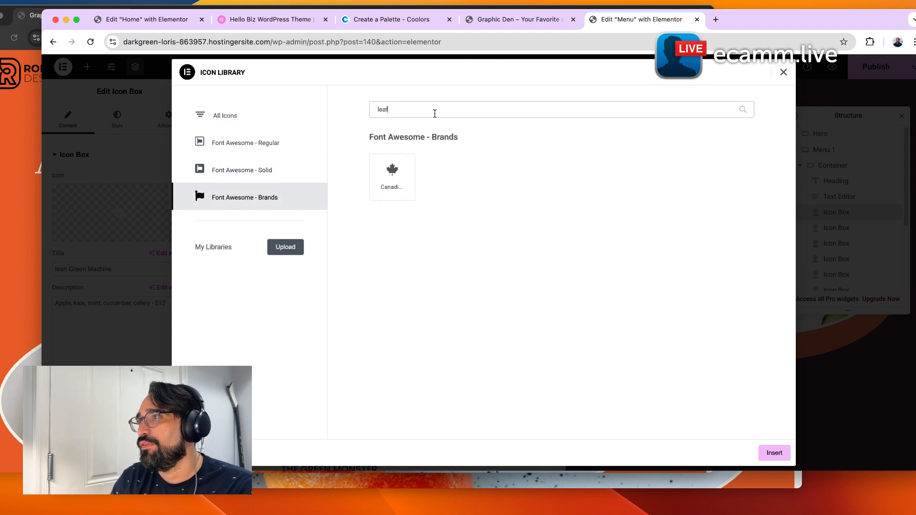
{"action": "key", "text": "BackSpace"}
{"action": "key", "text": "BackSpace"}
{"action": "key", "text": "BackSpace"}
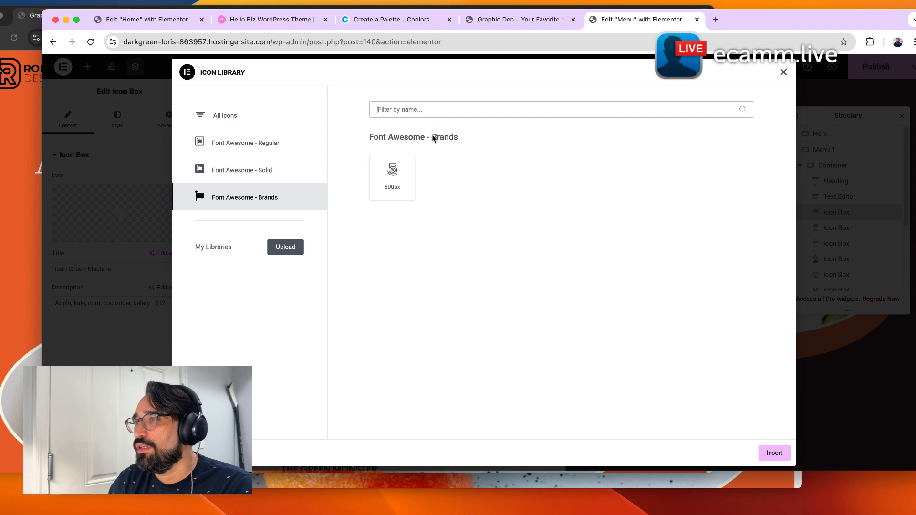
Insert the Blender icon from Font Awesome - Solid into the Lean Green Machine icon box.
{"action": "left_click", "coordinate": [254, 180]}
{"action": "scroll", "coordinate": [417, 252], "scroll_direction": "down", "scroll_amount": 10}
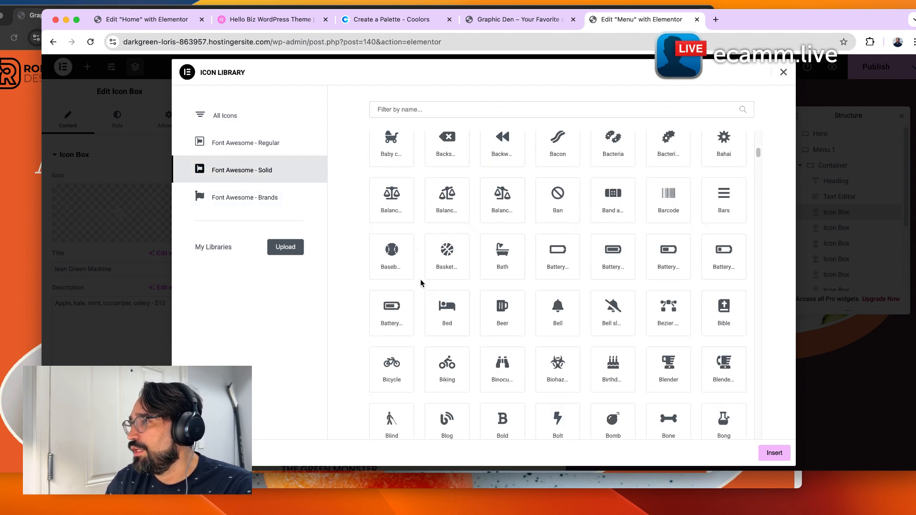
{"action": "left_click", "coordinate": [668, 368]}
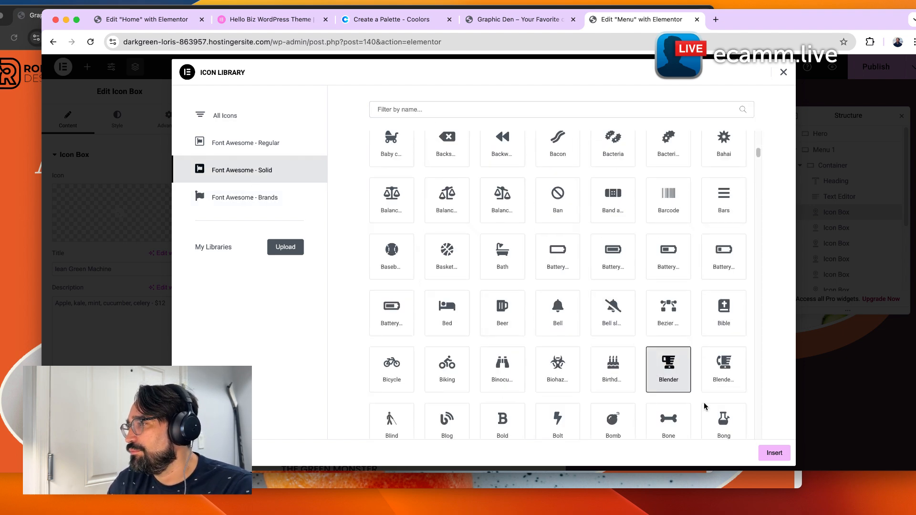
{"action": "left_click", "coordinate": [774, 453]}
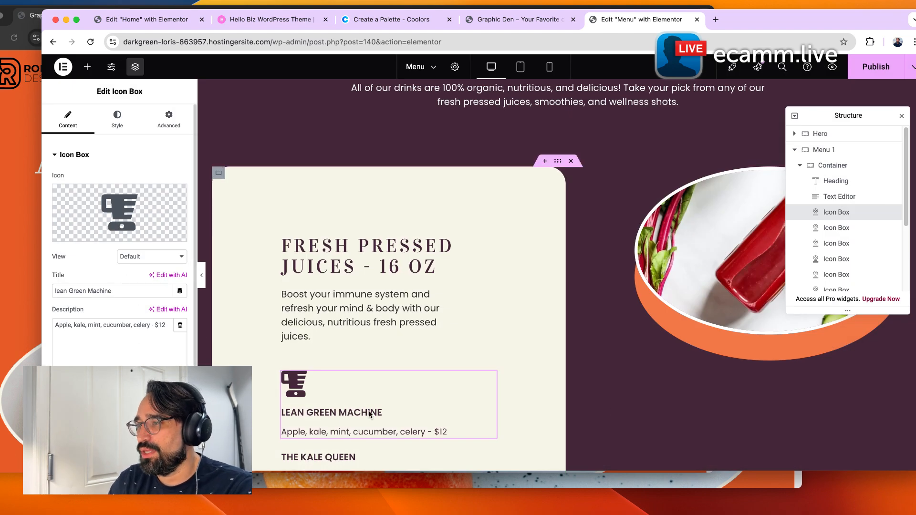
Set the Lean Green Machine icon position to left of the text.
{"action": "scroll", "coordinate": [377, 366], "scroll_direction": "down", "scroll_amount": 3}
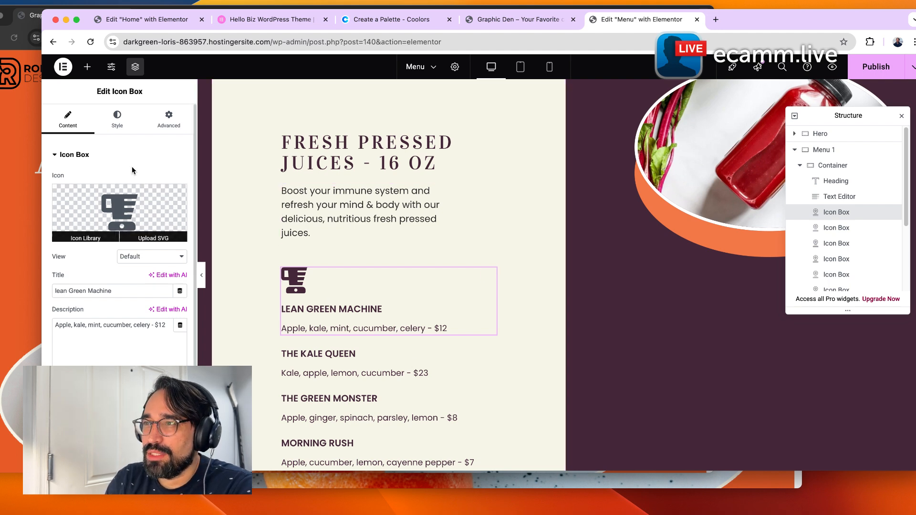
{"action": "left_click", "coordinate": [125, 129]}
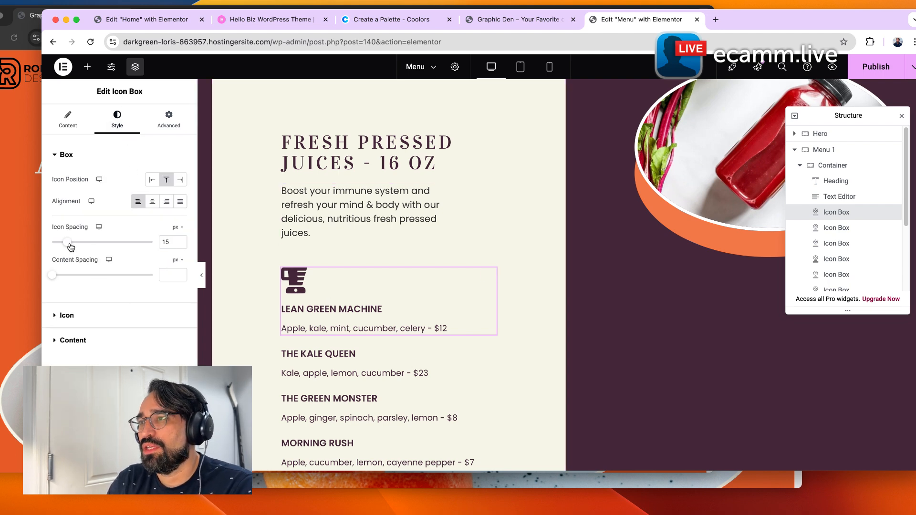
{"action": "scroll", "coordinate": [375, 377], "scroll_direction": "down", "scroll_amount": 1}
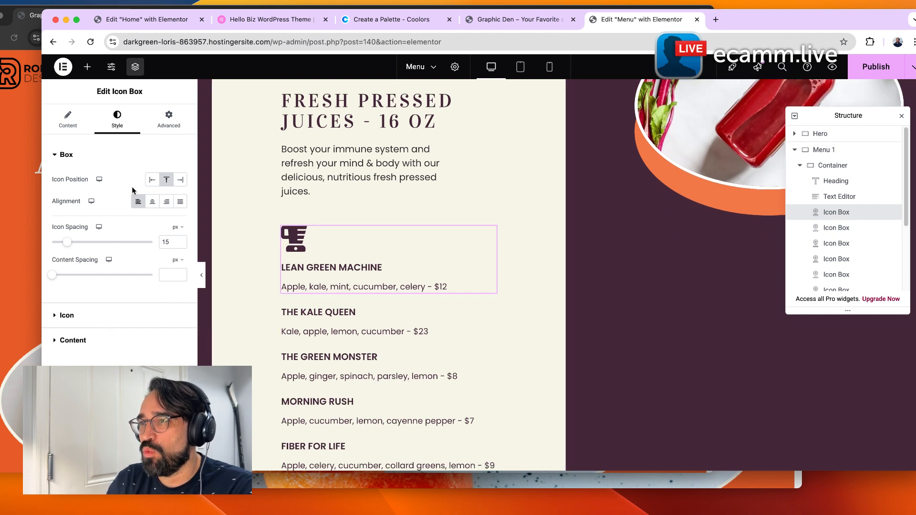
{"action": "left_click", "coordinate": [150, 179]}
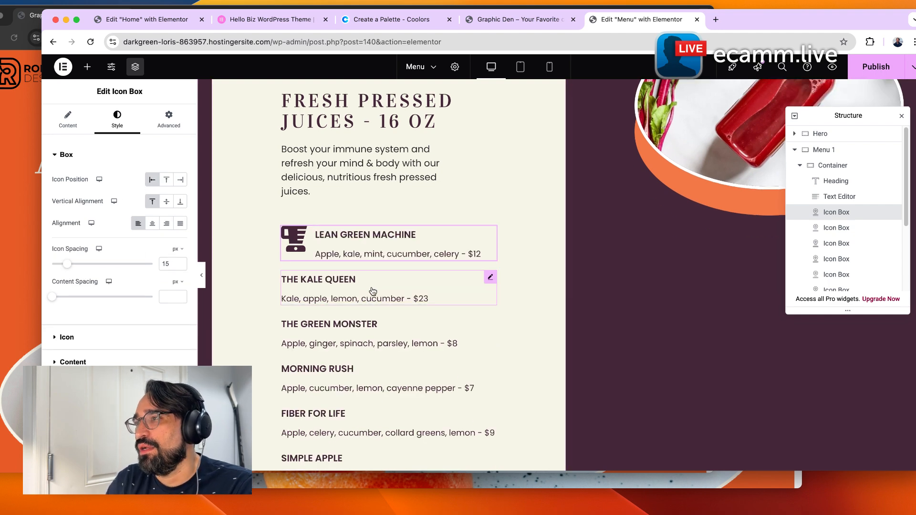
Set the Lean Green Machine icon size to 24 px.
{"action": "left_click", "coordinate": [113, 338]}
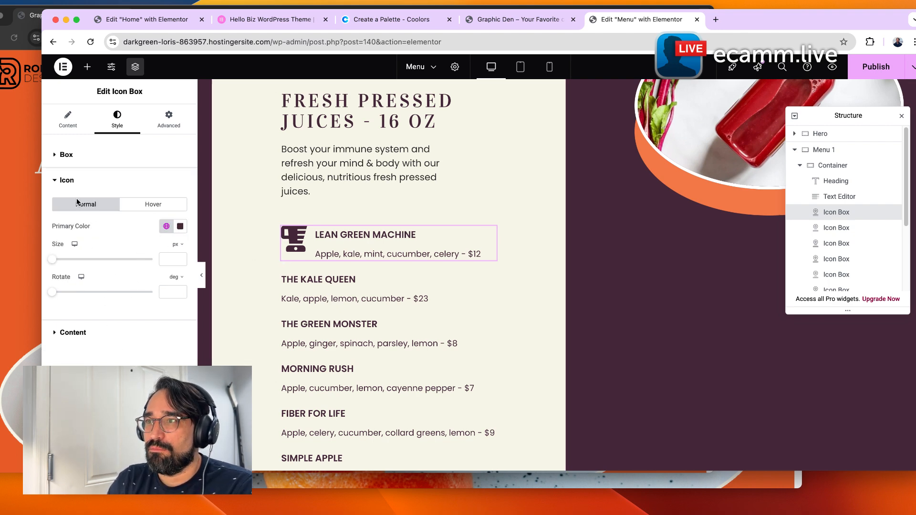
{"action": "left_click_drag", "start_coordinate": [53, 259], "coordinate": [60, 262]}
{"action": "left_click", "coordinate": [180, 259]}
{"action": "left_click", "coordinate": [179, 258]}
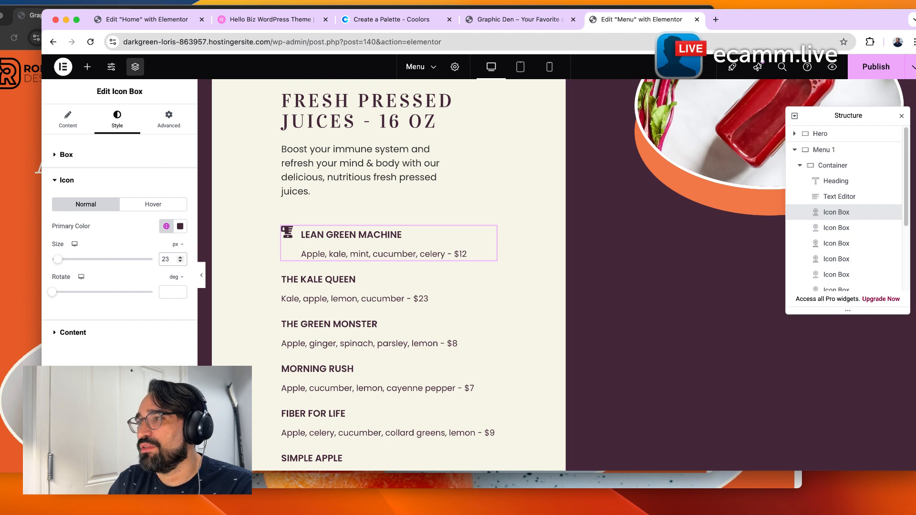
{"action": "left_click", "coordinate": [180, 257]}
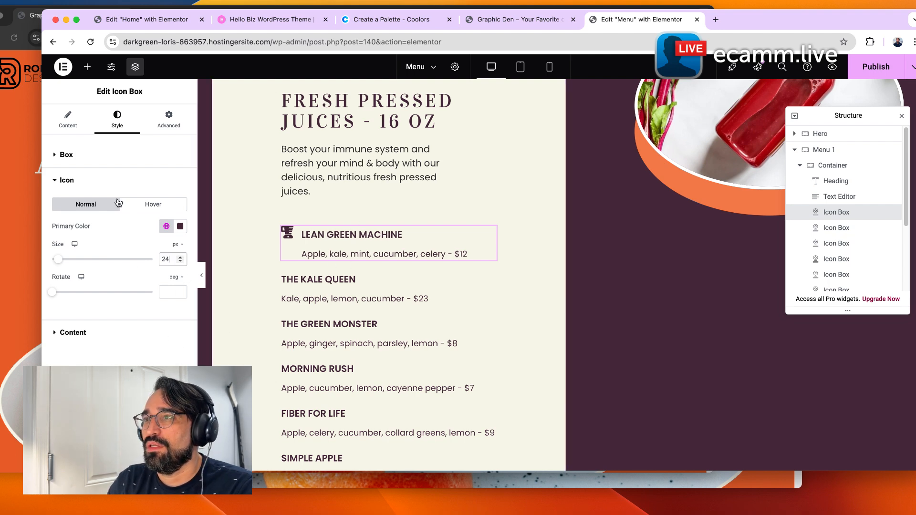
Position the icon on the right with bottom vertical alignment and 16 px icon spacing.
{"action": "left_click", "coordinate": [103, 158]}
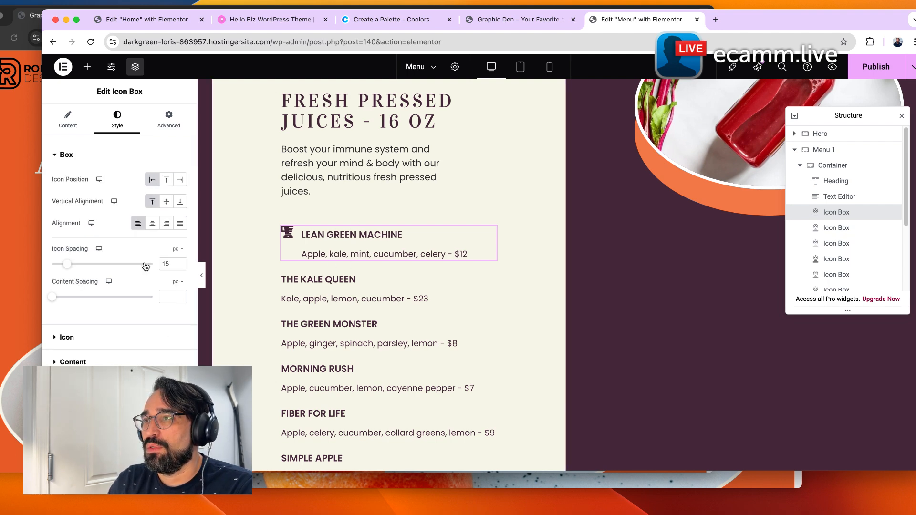
{"action": "left_click", "coordinate": [166, 202]}
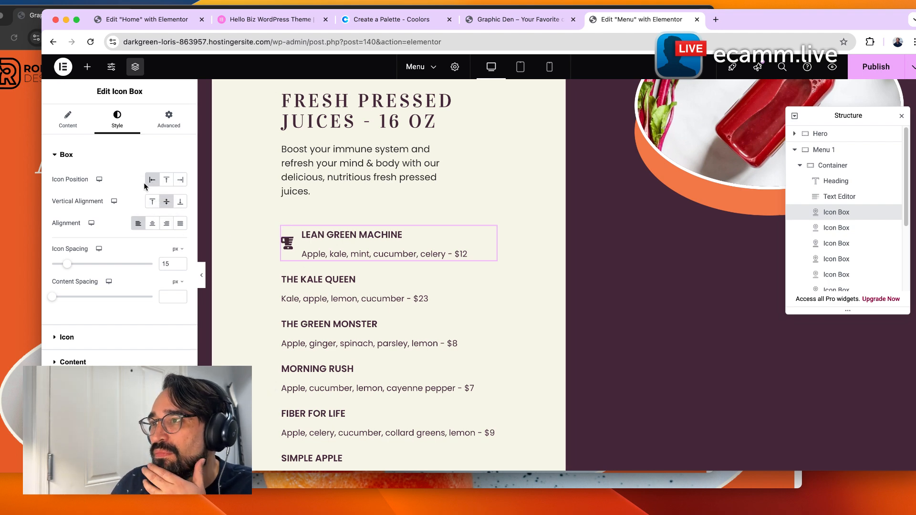
{"action": "left_click", "coordinate": [165, 184]}
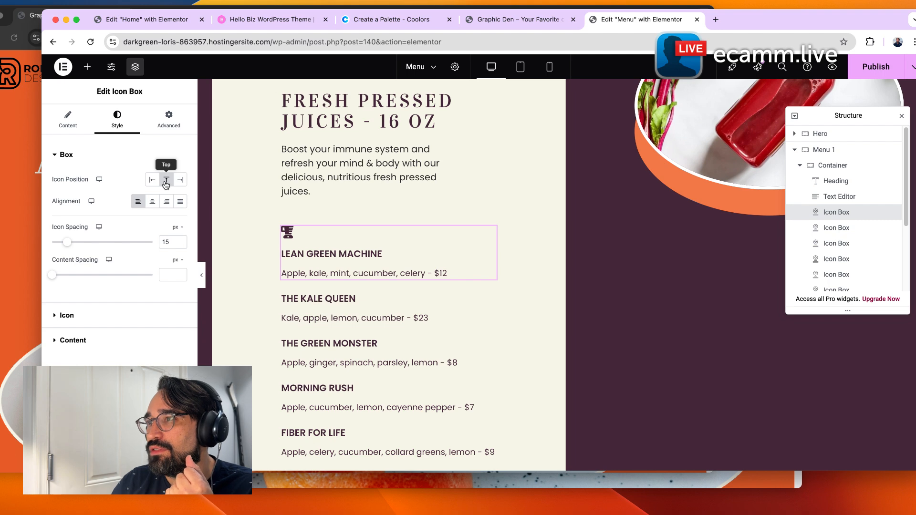
{"action": "left_click", "coordinate": [179, 181]}
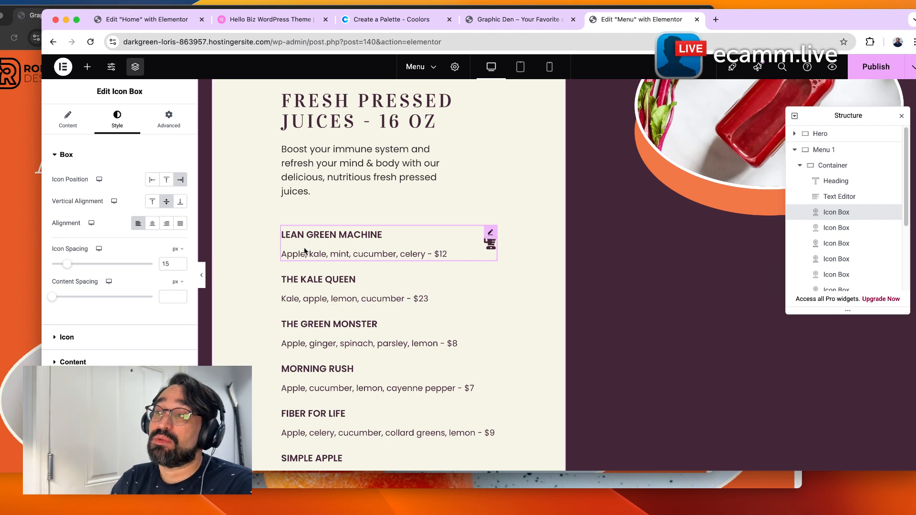
{"action": "left_click", "coordinate": [180, 202]}
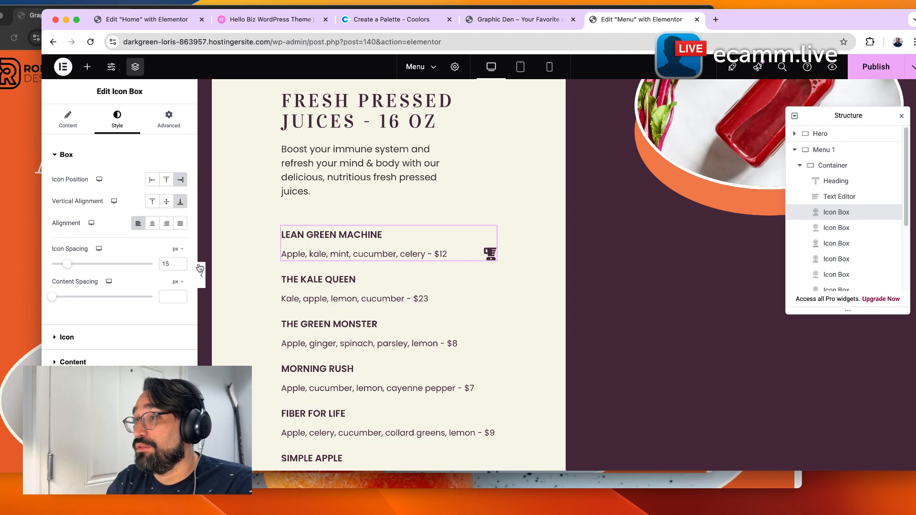
{"action": "left_click", "coordinate": [154, 204]}
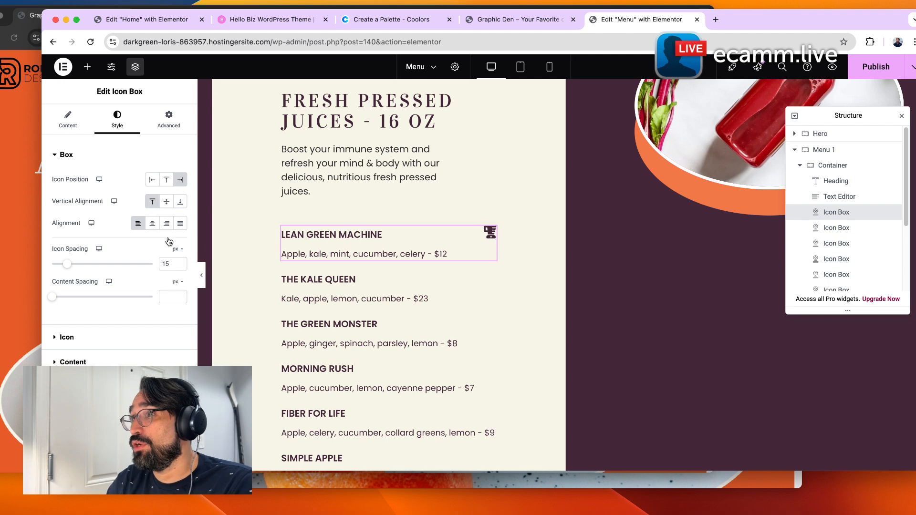
{"action": "left_click", "coordinate": [166, 202]}
{"action": "left_click", "coordinate": [180, 201]}
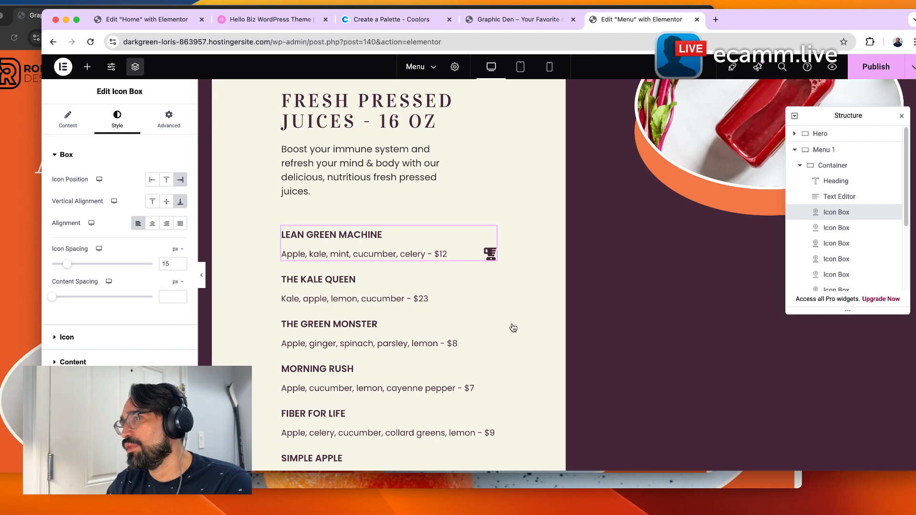
{"action": "left_click", "coordinate": [180, 261]}
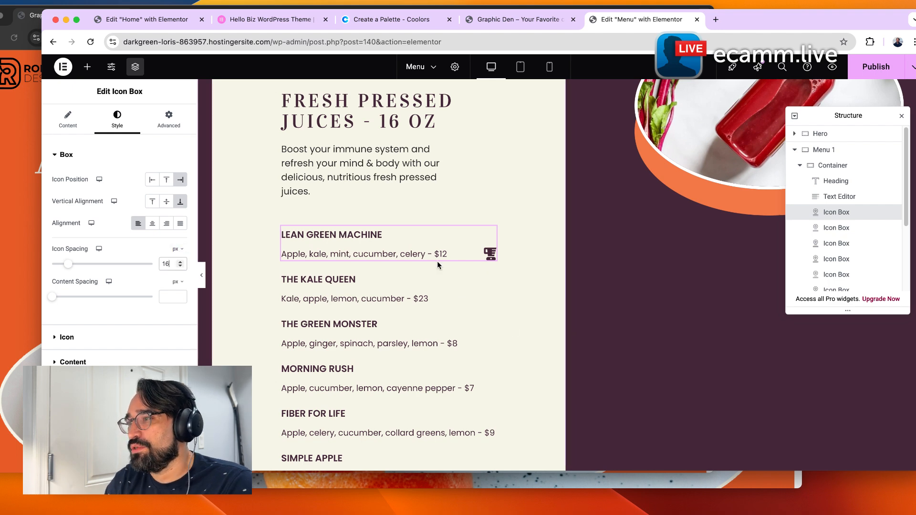
Scroll through the Smoothies and Wellness Shots sections of the Menu page.
{"action": "scroll", "coordinate": [566, 322], "scroll_direction": "down", "scroll_amount": 5}
{"action": "scroll", "coordinate": [568, 327], "scroll_direction": "down", "scroll_amount": 6}
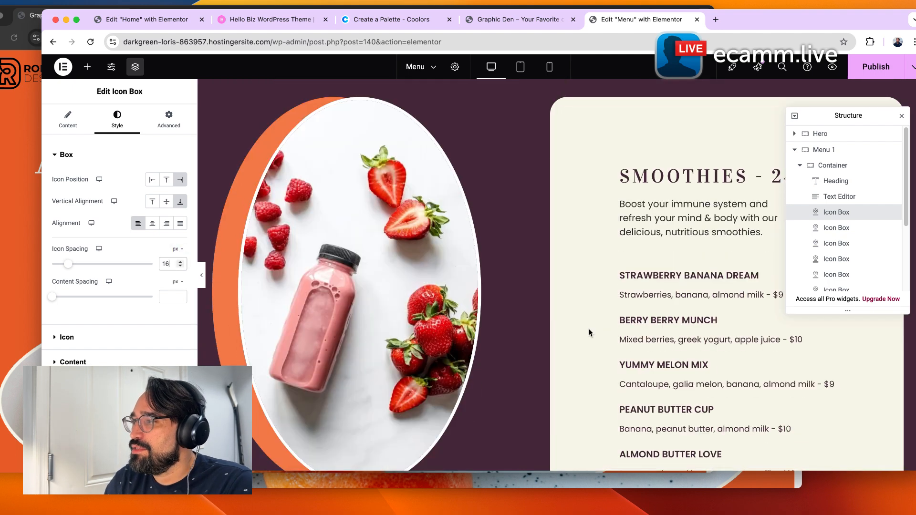
{"action": "scroll", "coordinate": [674, 382], "scroll_direction": "down", "scroll_amount": 5}
{"action": "scroll", "coordinate": [596, 418], "scroll_direction": "down", "scroll_amount": 6}
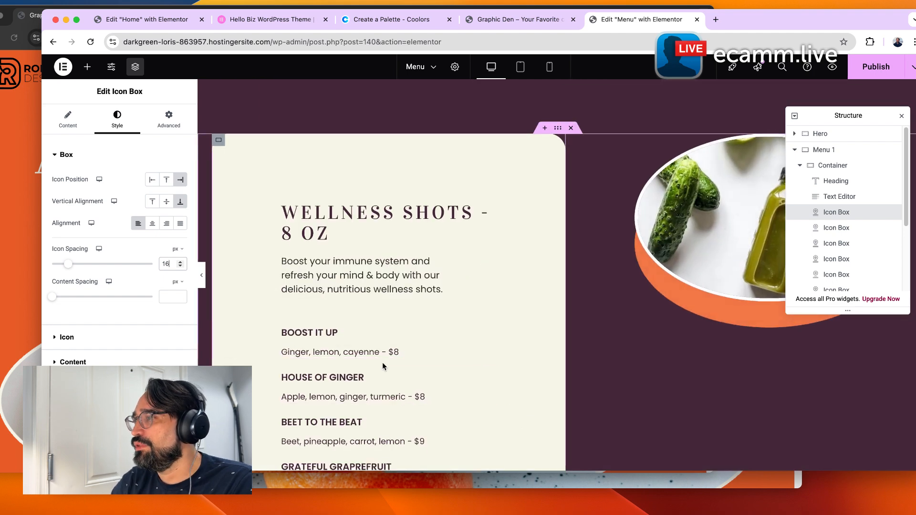
{"action": "scroll", "coordinate": [382, 362], "scroll_direction": "down", "scroll_amount": 5}
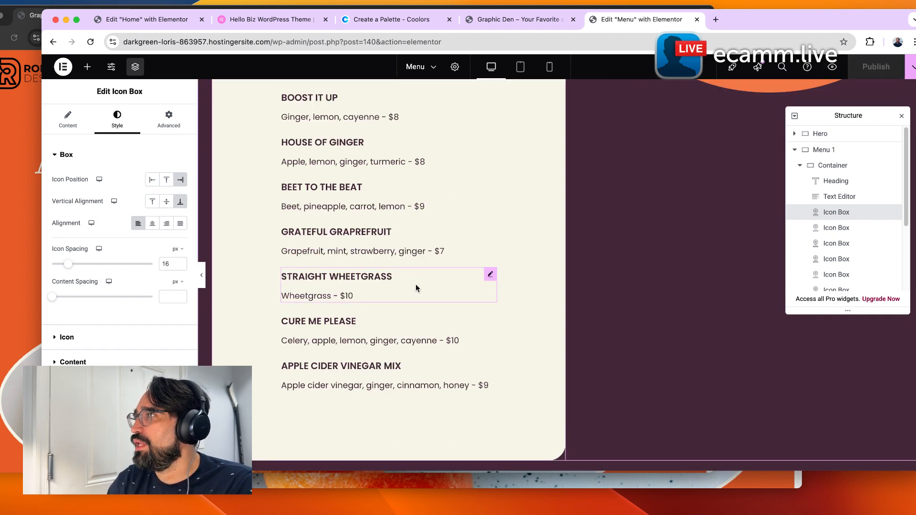
Exit to the WordPress dashboard, add a new page, and open it in Elementor.
{"action": "left_click", "coordinate": [73, 69]}
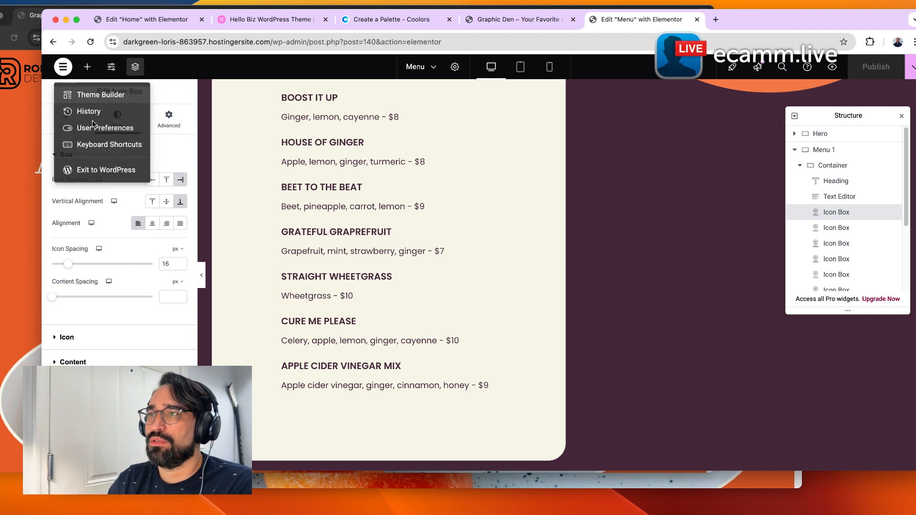
{"action": "left_click", "coordinate": [101, 167]}
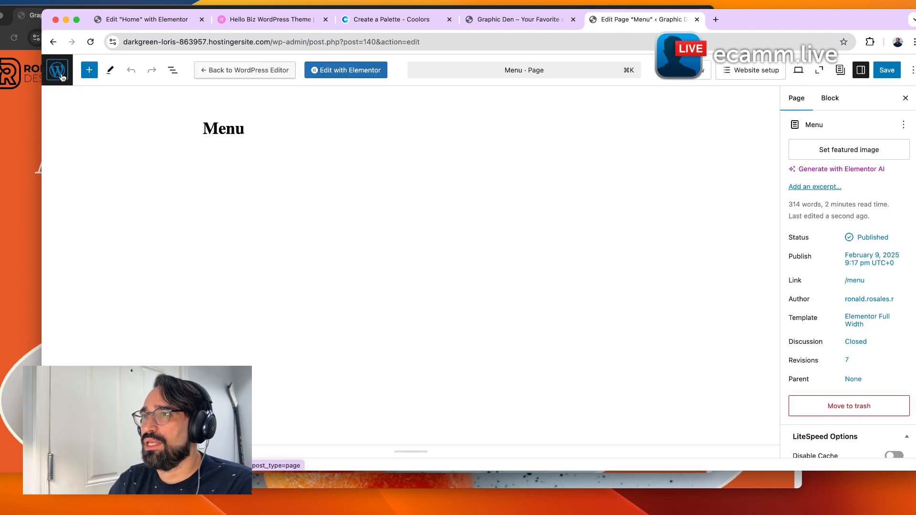
{"action": "left_click", "coordinate": [58, 71]}
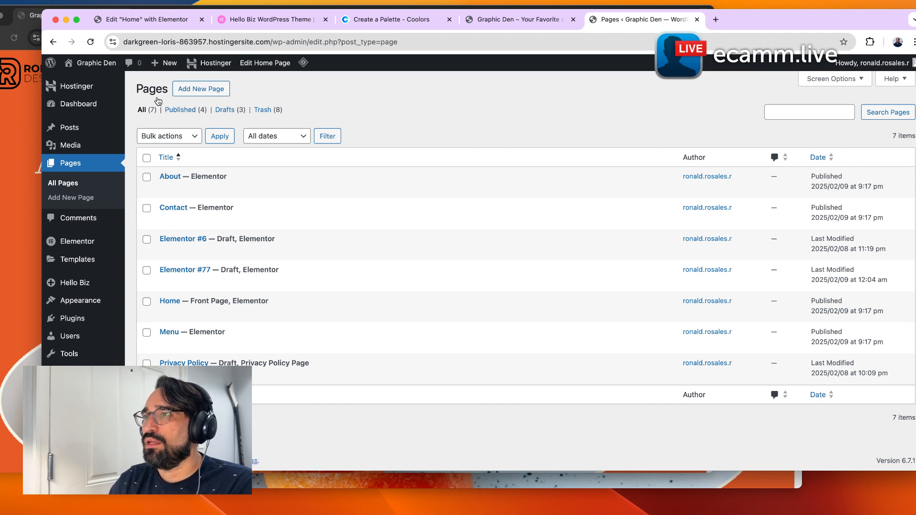
{"action": "left_click", "coordinate": [209, 97]}
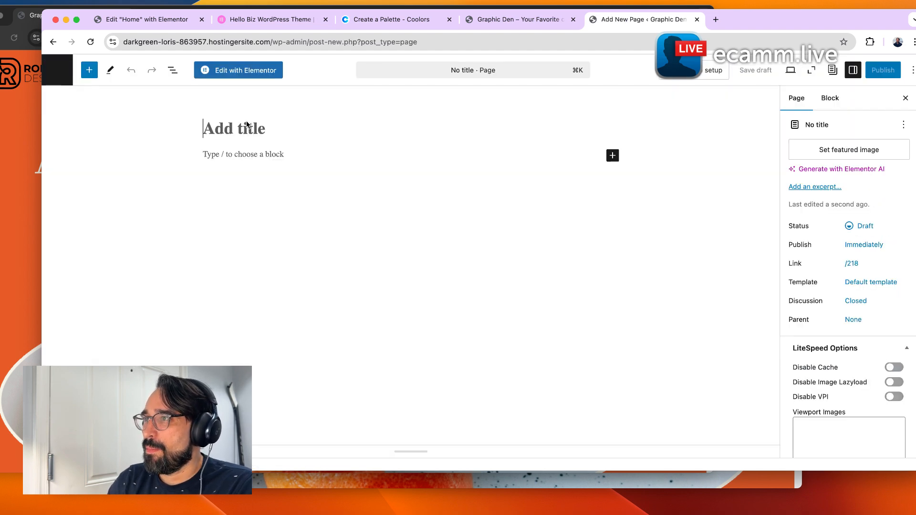
{"action": "left_click", "coordinate": [257, 74]}
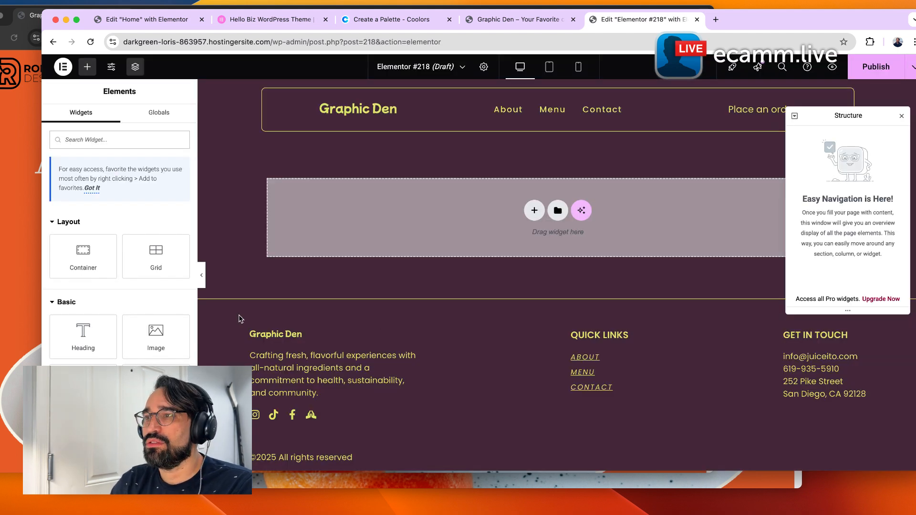
Add a new single-column container to the blank page.
{"action": "scroll", "coordinate": [382, 236], "scroll_direction": "down", "scroll_amount": 2}
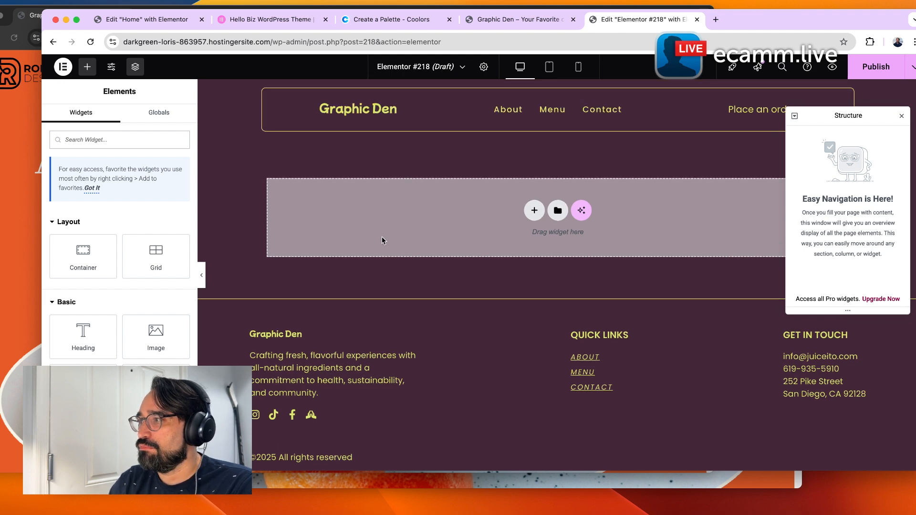
{"action": "left_click", "coordinate": [535, 210]}
{"action": "left_click", "coordinate": [527, 234]}
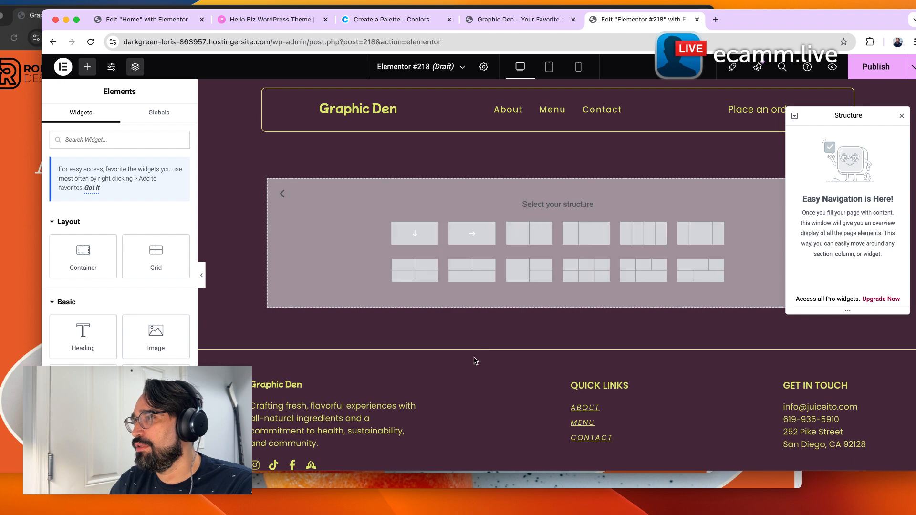
{"action": "left_click", "coordinate": [434, 228]}
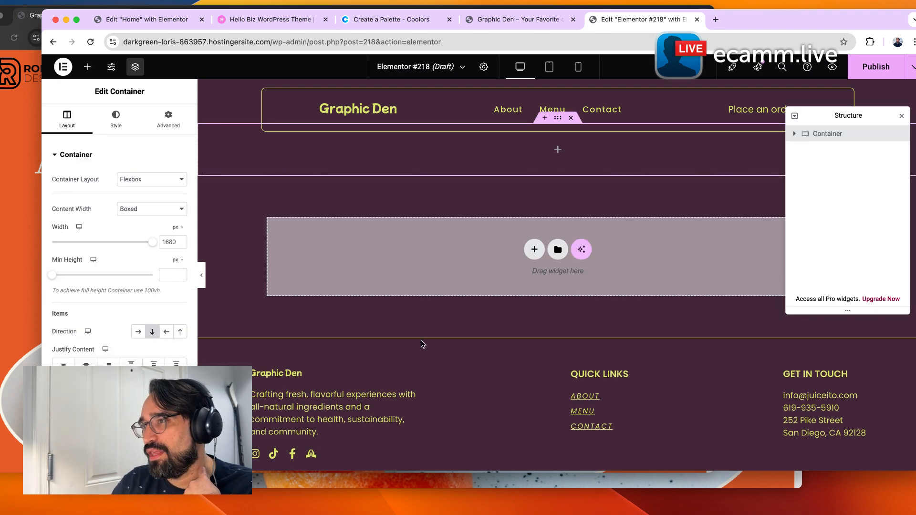
Browse the widget list, collapse the Pro category, and place a Flex Hero widget into the container.
{"action": "left_click", "coordinate": [89, 68]}
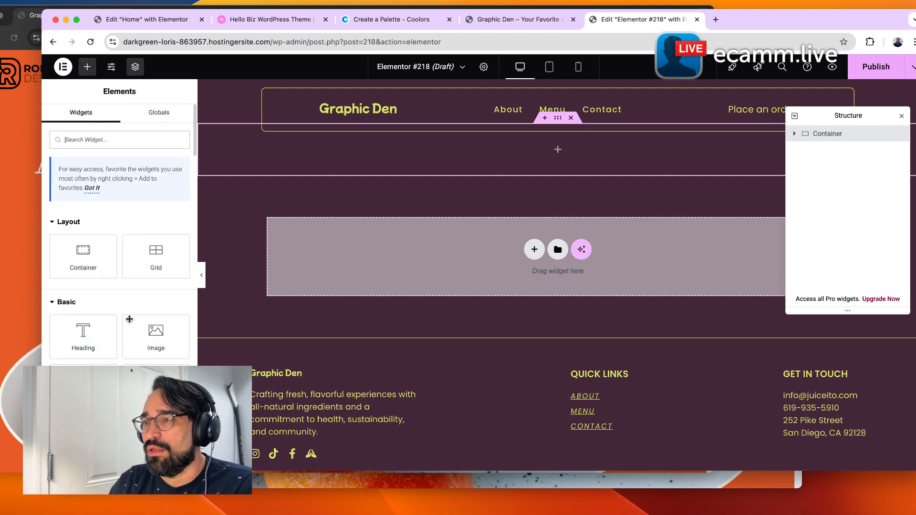
{"action": "scroll", "coordinate": [129, 319], "scroll_direction": "down", "scroll_amount": 3}
{"action": "scroll", "coordinate": [127, 312], "scroll_direction": "down", "scroll_amount": 2}
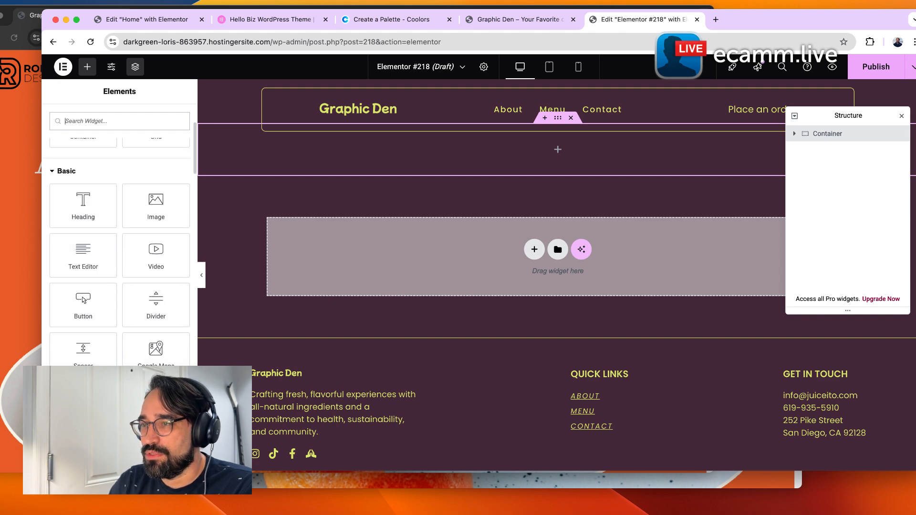
{"action": "scroll", "coordinate": [119, 248], "scroll_direction": "down", "scroll_amount": 4}
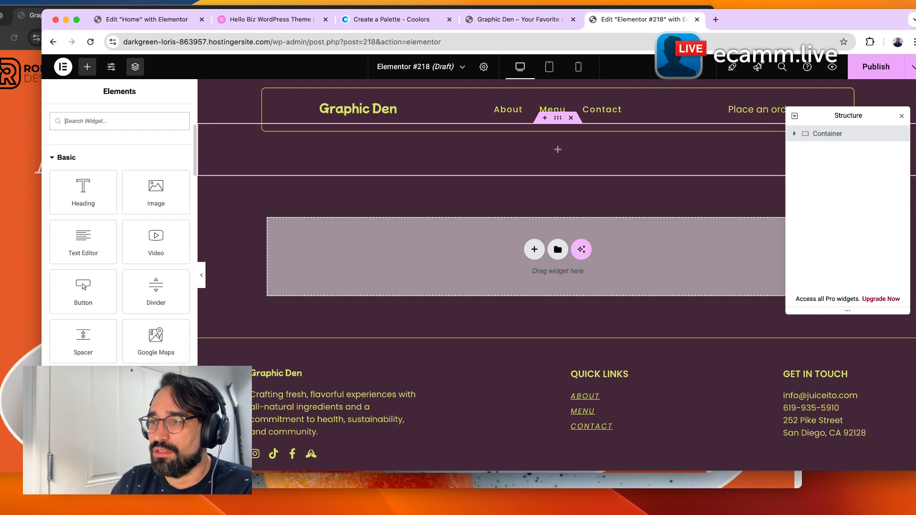
{"action": "scroll", "coordinate": [80, 257], "scroll_direction": "down", "scroll_amount": 4}
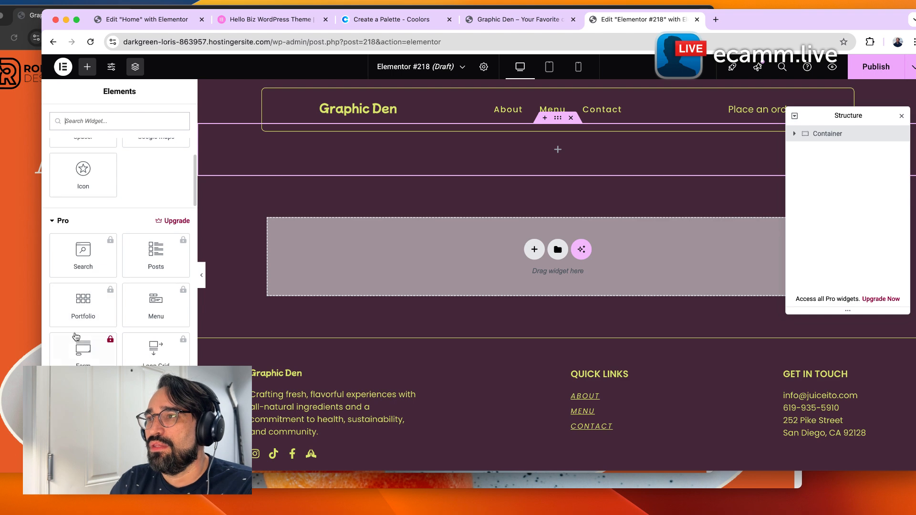
{"action": "scroll", "coordinate": [80, 256], "scroll_direction": "down", "scroll_amount": 10}
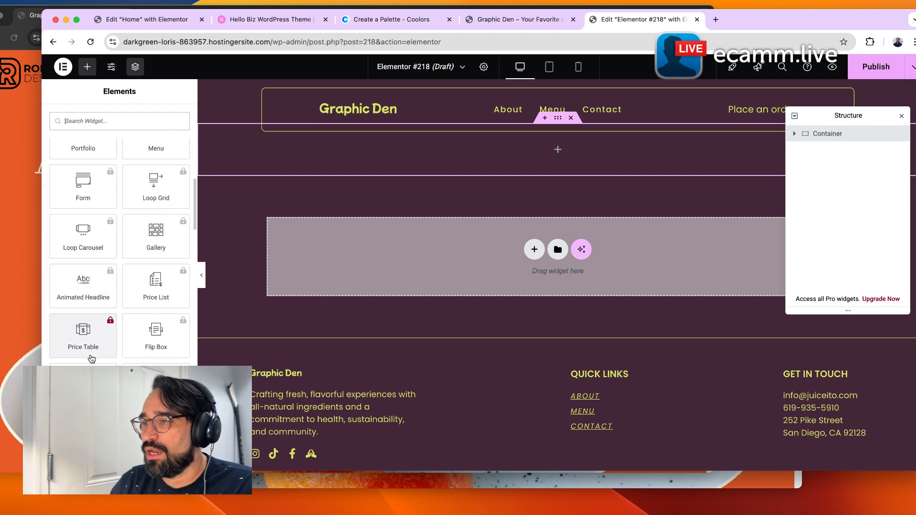
{"action": "scroll", "coordinate": [93, 296], "scroll_direction": "up", "scroll_amount": 10}
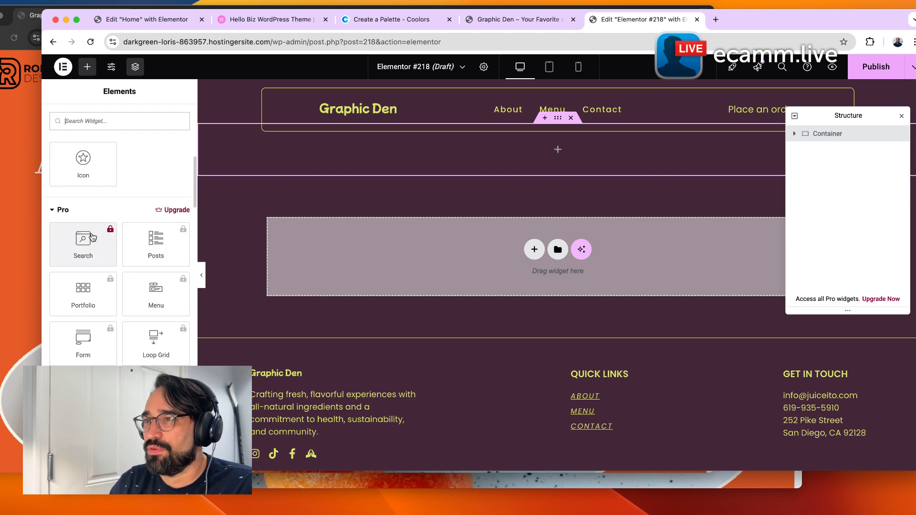
{"action": "left_click", "coordinate": [62, 210]}
{"action": "scroll", "coordinate": [115, 243], "scroll_direction": "down", "scroll_amount": 1}
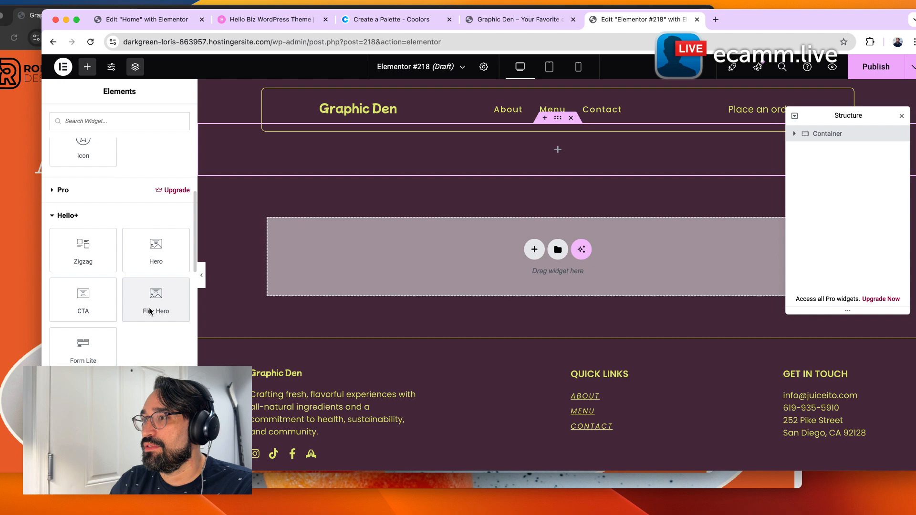
{"action": "left_click_drag", "start_coordinate": [131, 297], "coordinate": [513, 166]}
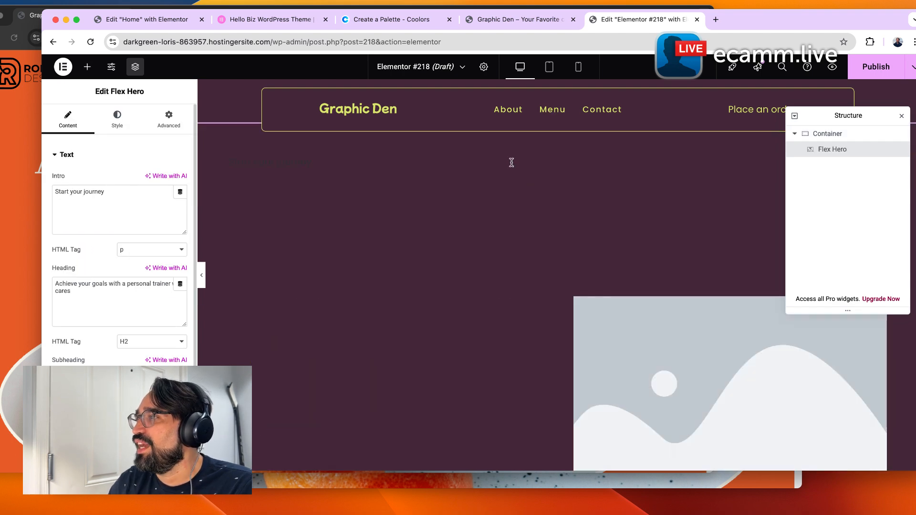
Set the Flex Hero intro text color to the global Secondary color.
{"action": "scroll", "coordinate": [505, 363], "scroll_direction": "down", "scroll_amount": 5}
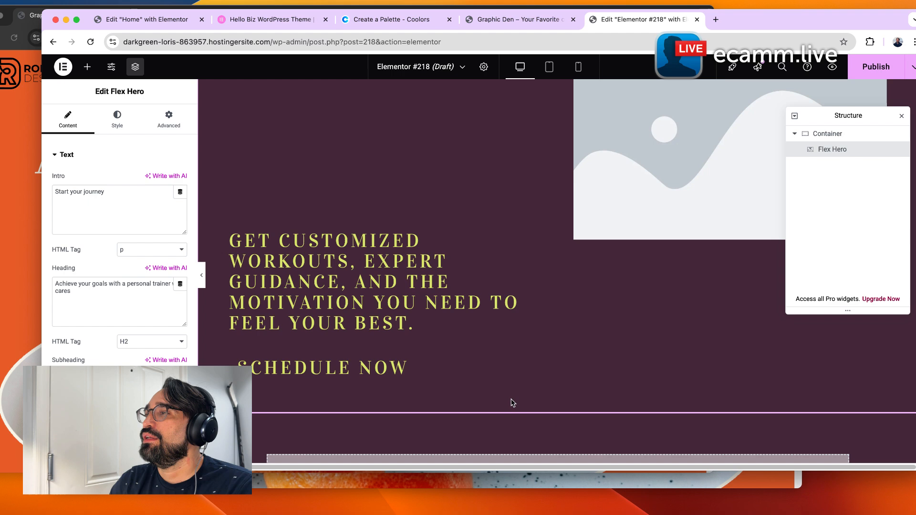
{"action": "scroll", "coordinate": [521, 381], "scroll_direction": "up", "scroll_amount": 4}
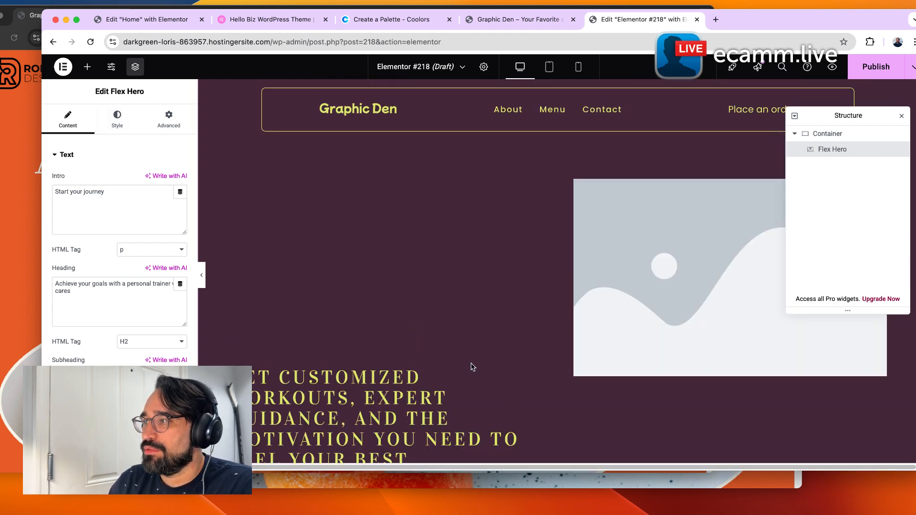
{"action": "left_click", "coordinate": [118, 123]}
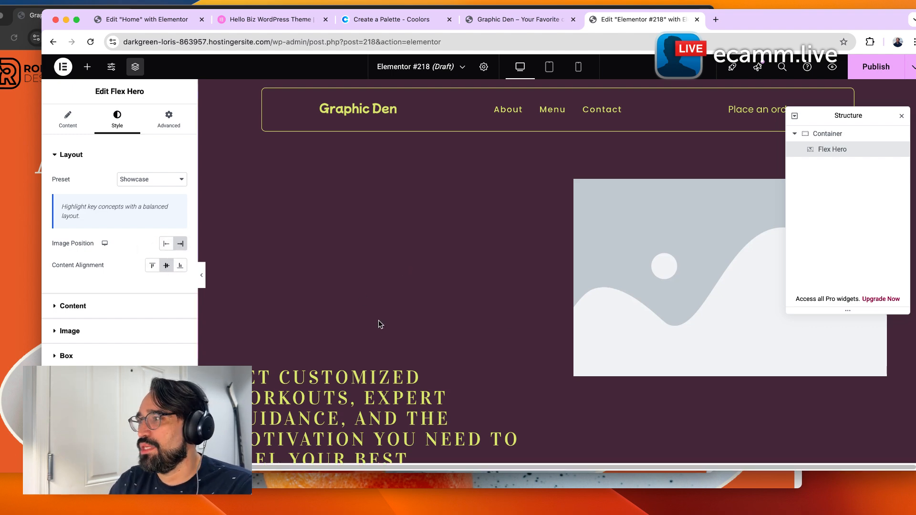
{"action": "mouse_move", "coordinate": [371, 298]}
{"action": "left_mouse_down"}
{"action": "mouse_move", "coordinate": [286, 220]}
{"action": "mouse_move", "coordinate": [350, 287]}
{"action": "mouse_move", "coordinate": [368, 352]}
{"action": "mouse_move", "coordinate": [373, 305]}
{"action": "left_mouse_up"}
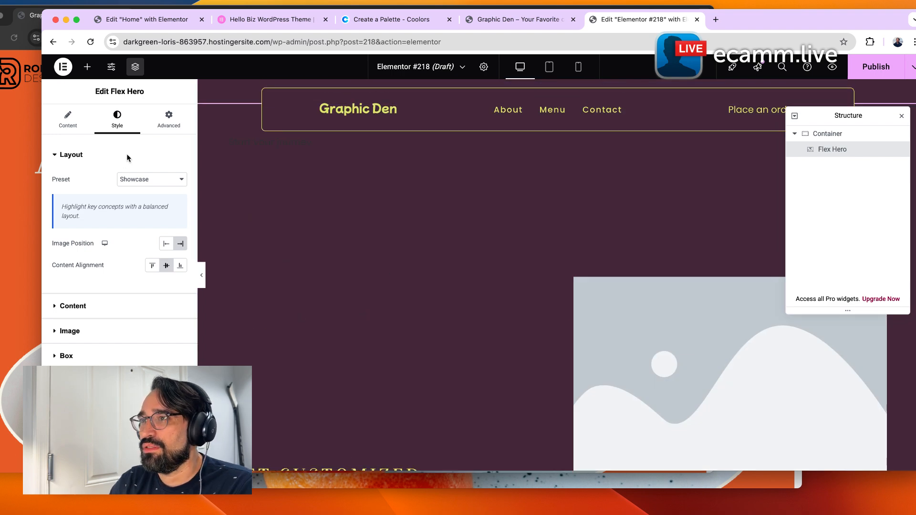
{"action": "left_click", "coordinate": [56, 118]}
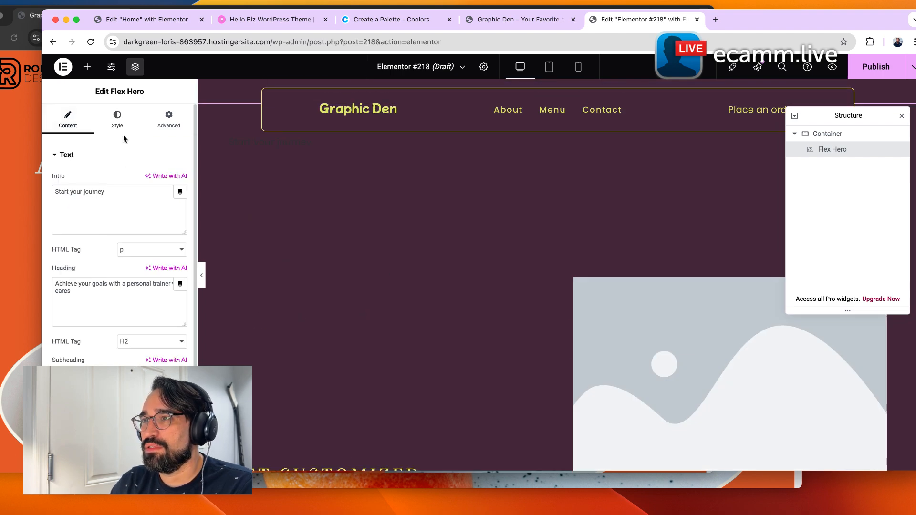
{"action": "scroll", "coordinate": [468, 314], "scroll_direction": "down", "scroll_amount": 2}
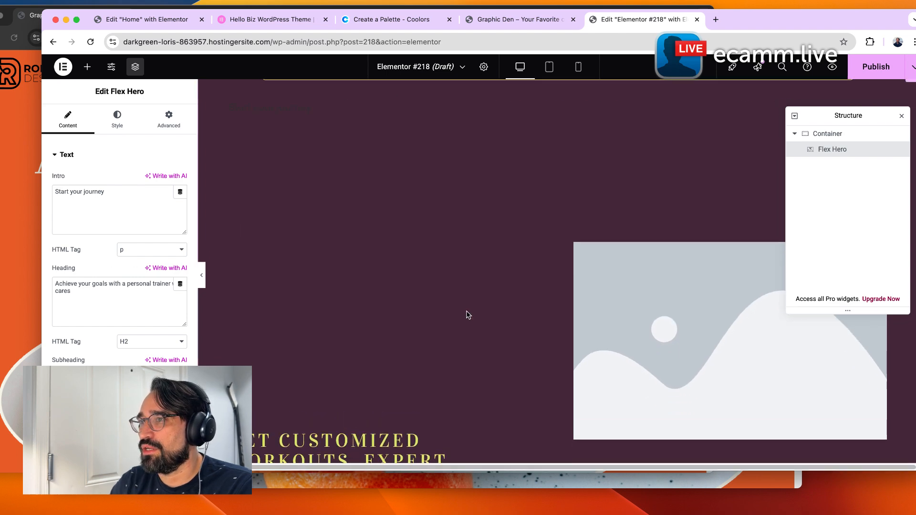
{"action": "left_click", "coordinate": [117, 120]}
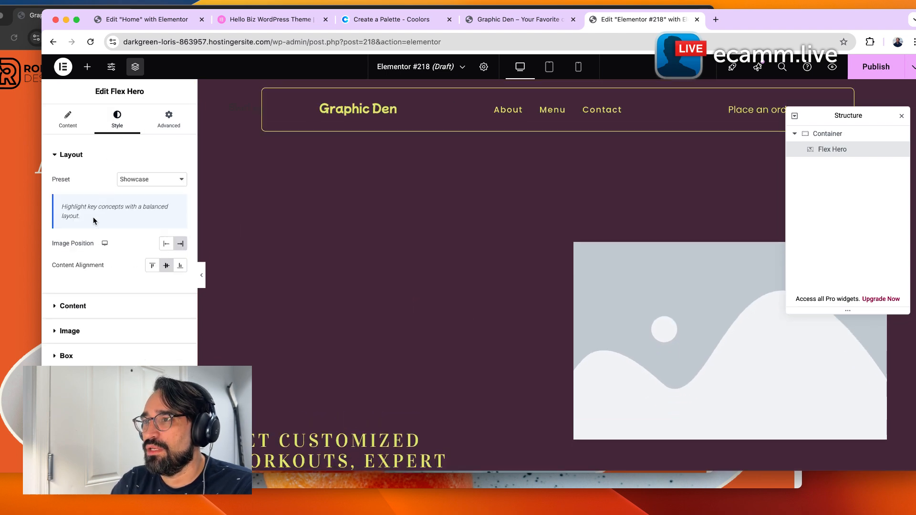
{"action": "left_click", "coordinate": [108, 310]}
{"action": "left_click", "coordinate": [166, 219]}
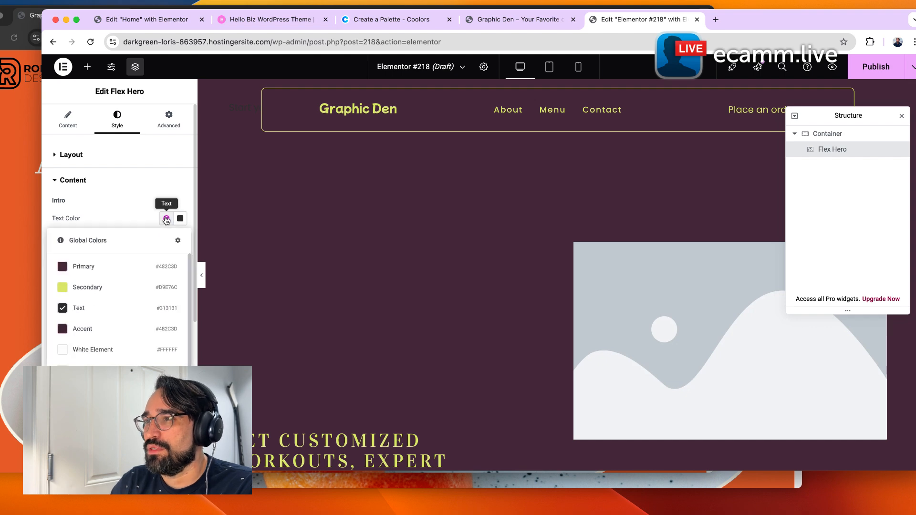
{"action": "left_click", "coordinate": [91, 289]}
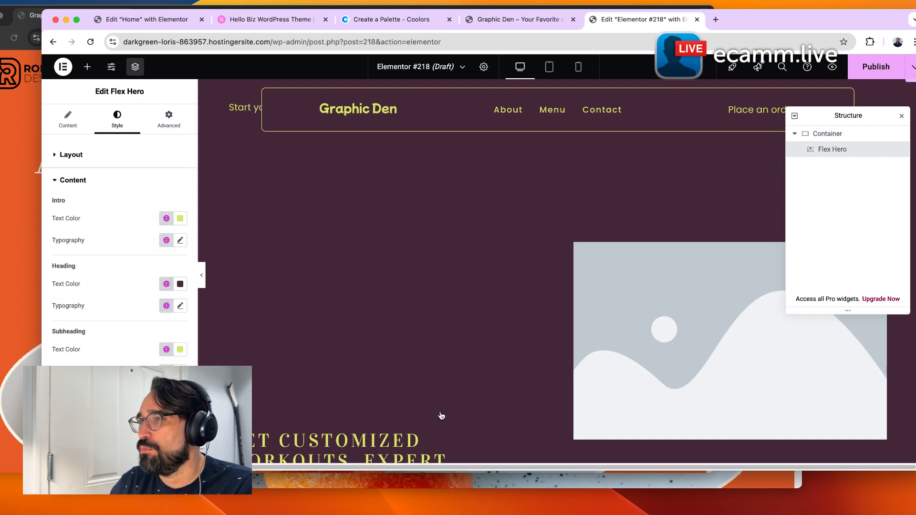
Set the Flex Hero heading text color to the global Secondary color.
{"action": "scroll", "coordinate": [307, 361], "scroll_direction": "down", "scroll_amount": 2}
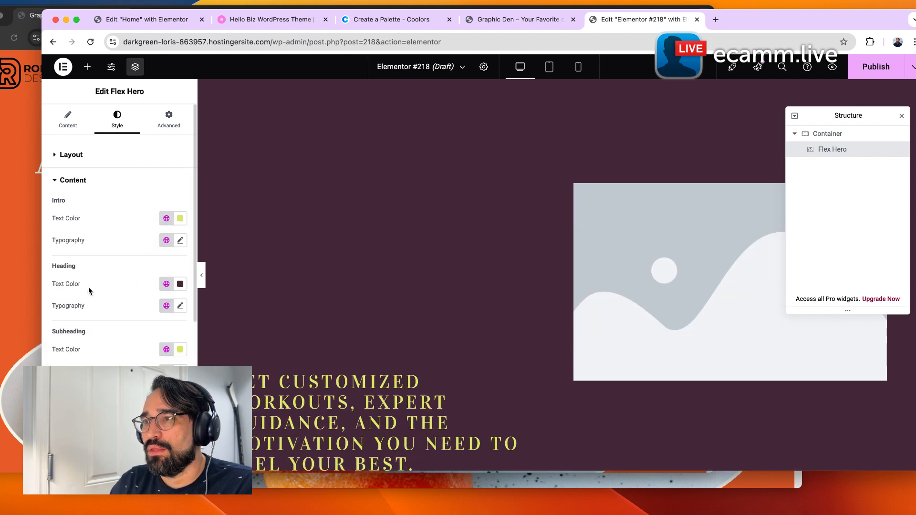
{"action": "left_click", "coordinate": [166, 283]}
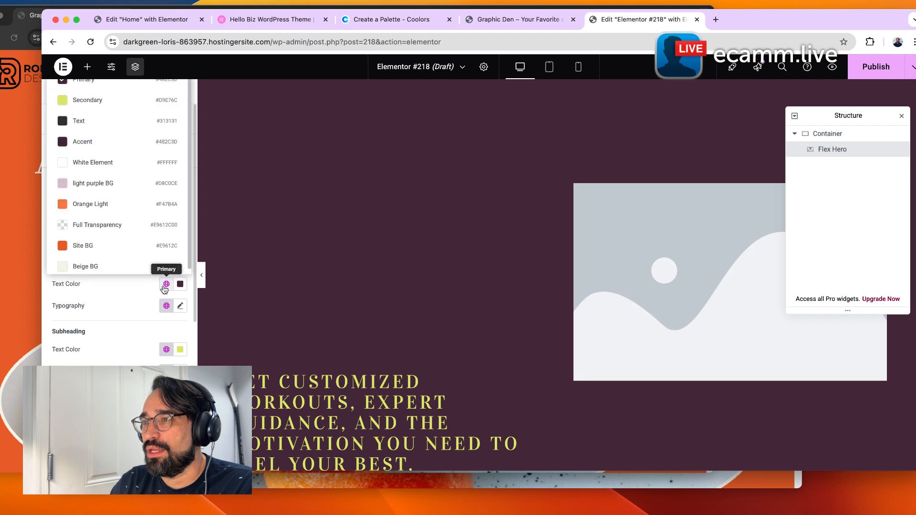
{"action": "left_click", "coordinate": [115, 107]}
{"action": "scroll", "coordinate": [374, 352], "scroll_direction": "up", "scroll_amount": 1}
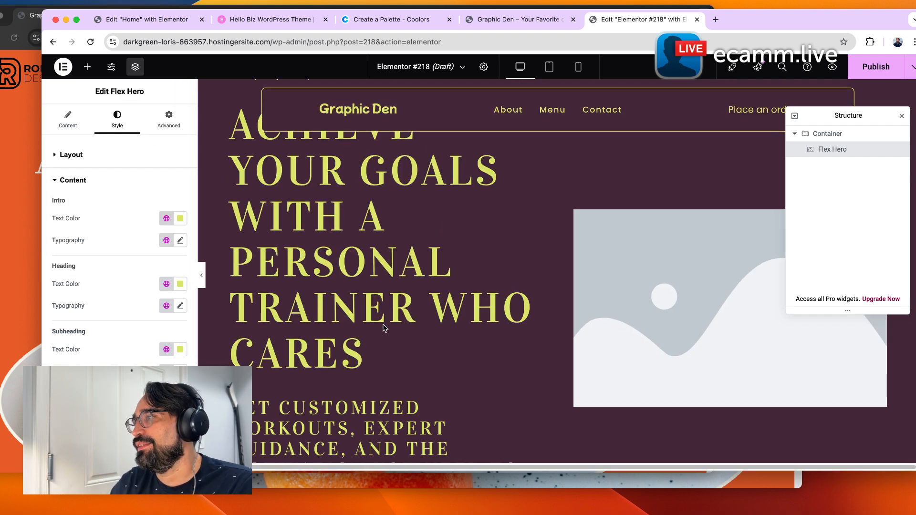
Replace the hero heading text with WE MAKE YOUR FAVORITE COFFEE.
{"action": "triple_click", "coordinate": [321, 351]}
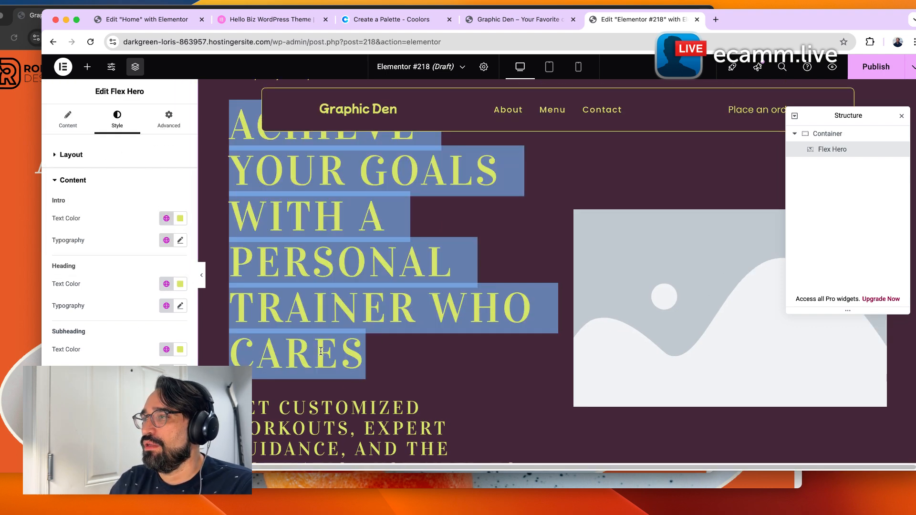
{"action": "scroll", "coordinate": [321, 351], "scroll_direction": "up", "scroll_amount": 3}
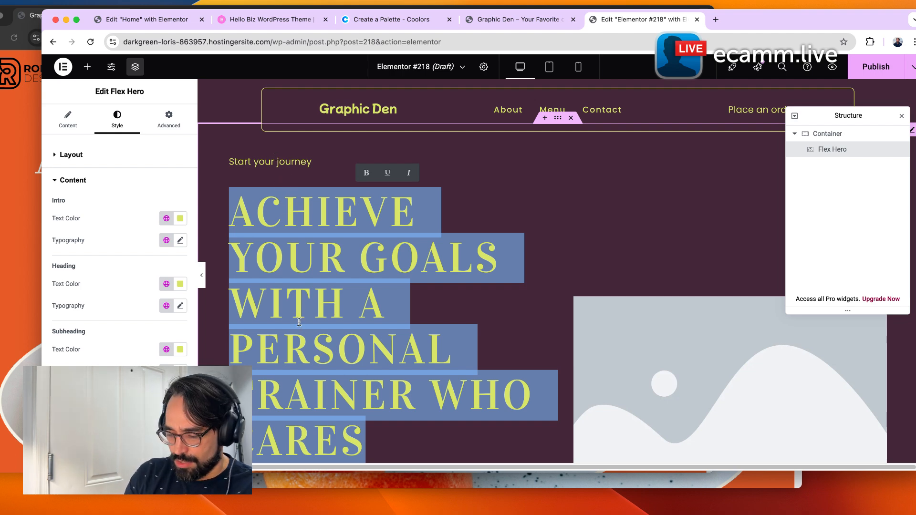
{"action": "type", "text": "MAKE YOUR"}
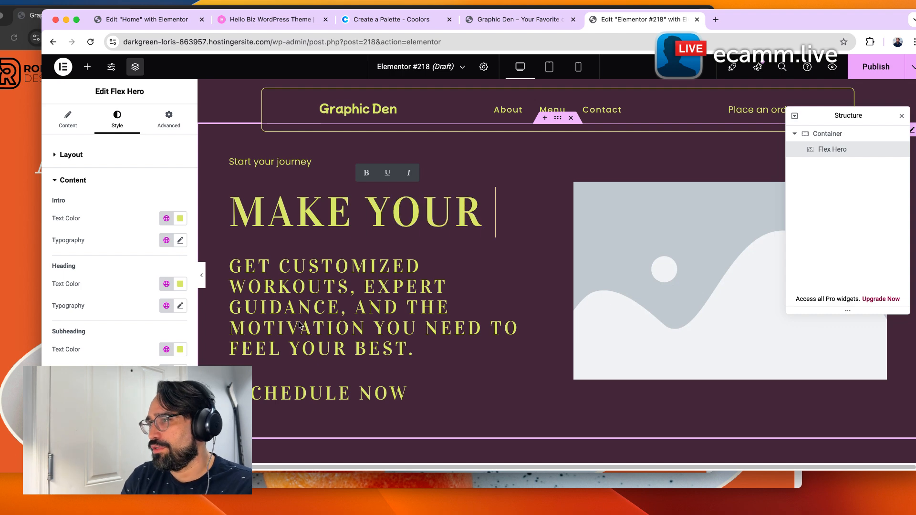
{"action": "type", "text": "FAV"}
{"action": "key", "text": "BackSpace"}
{"action": "key", "text": "BackSpace"}
{"action": "key", "text": "BackSpace"}
{"action": "type", "text": "W"}
{"action": "key", "text": "super+a"}
{"action": "type", "text": "WE MAKE"}
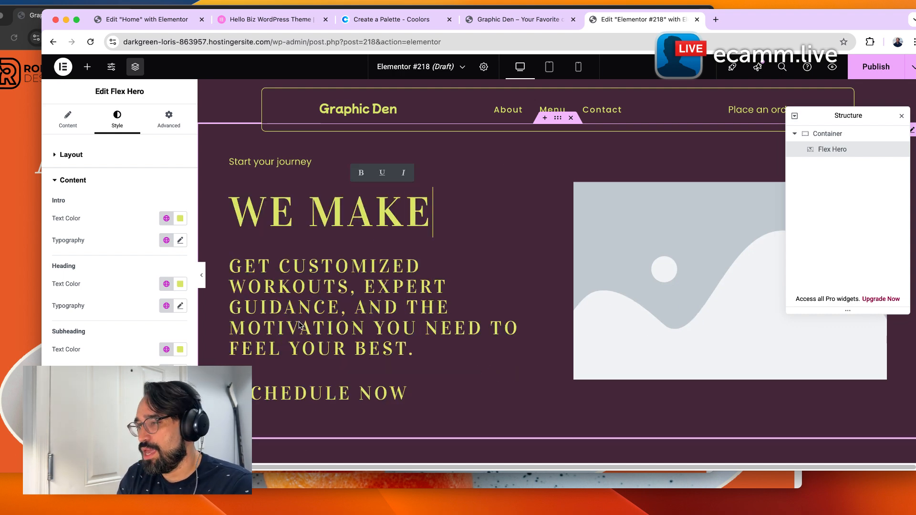
{"action": "type", "text": " YOUR FABOR"}
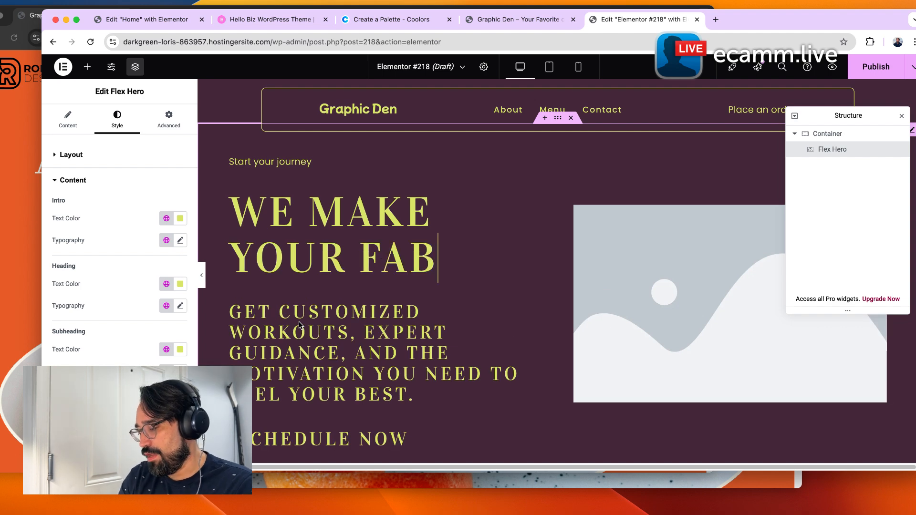
{"action": "key", "text": "BackSpace"}
{"action": "key", "text": "BackSpace"}
{"action": "key", "text": "BackSpace"}
{"action": "key", "text": "BackSpace"}
{"action": "key", "text": "BackSpace"}
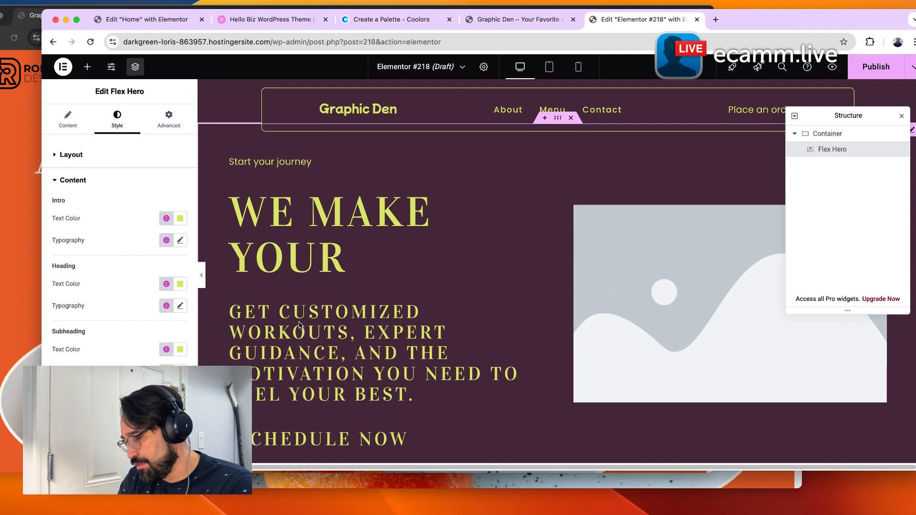
{"action": "type", "text": "FAVORITE COF"}
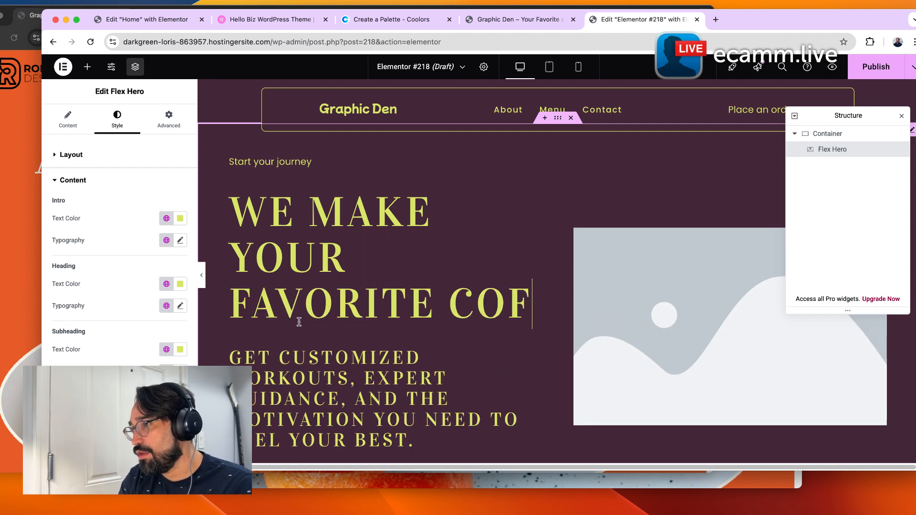
{"action": "type", "text": "FEE"}
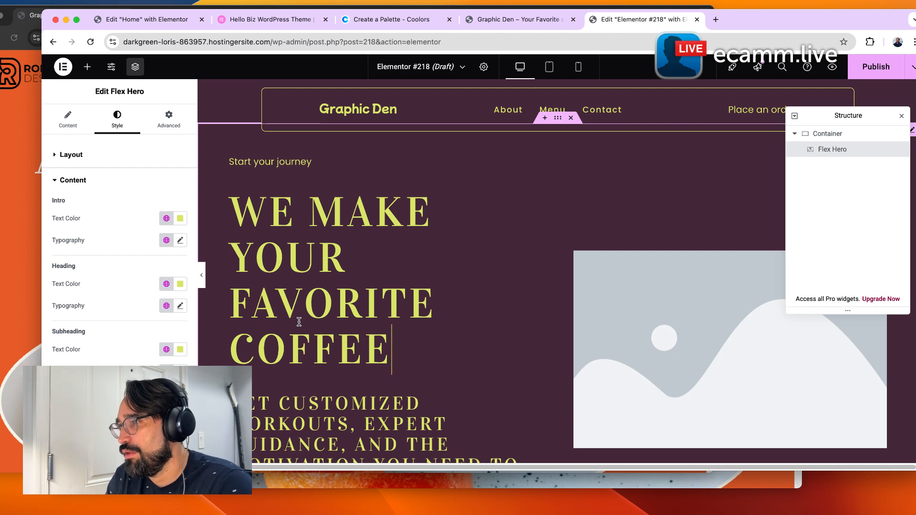
Replace the Flex Hero subheading text with SO ENJOY THE BEST COMPANY.
{"action": "scroll", "coordinate": [301, 332], "scroll_direction": "down", "scroll_amount": 3}
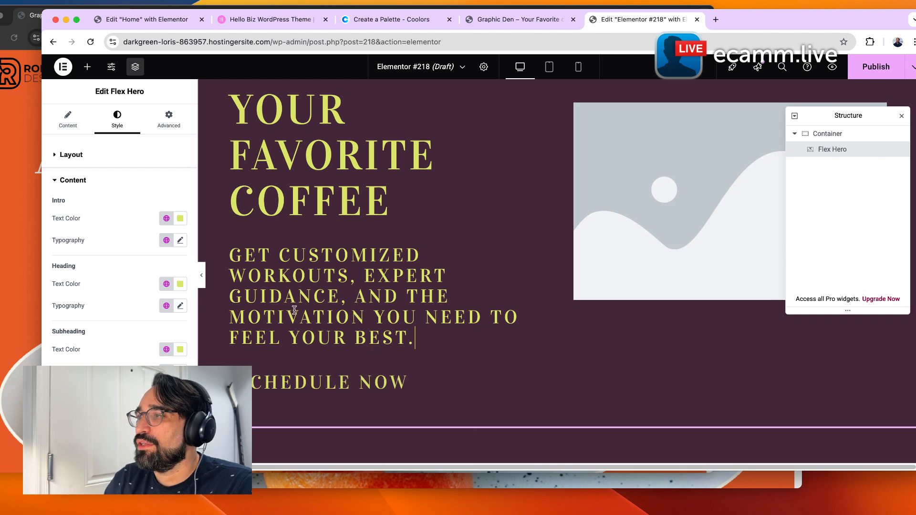
{"action": "left_click_drag", "start_coordinate": [422, 345], "coordinate": [332, 320]}
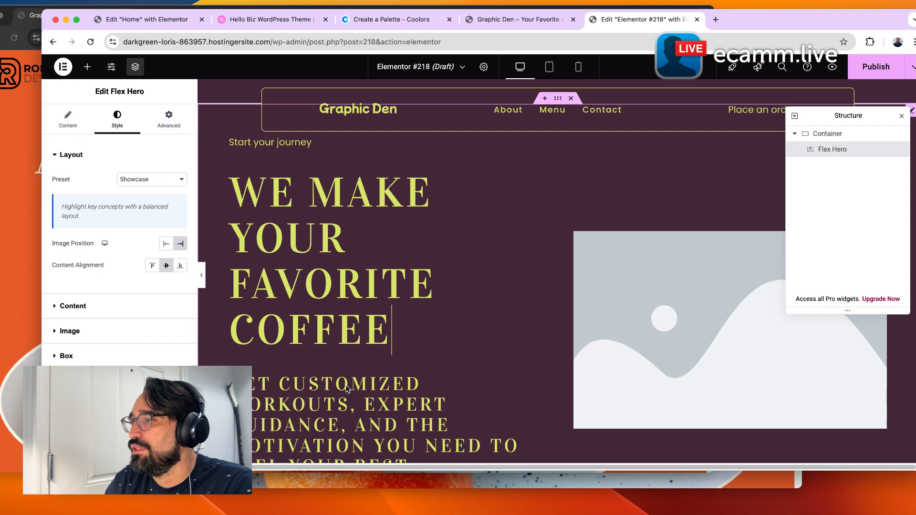
{"action": "triple_click", "coordinate": [345, 389]}
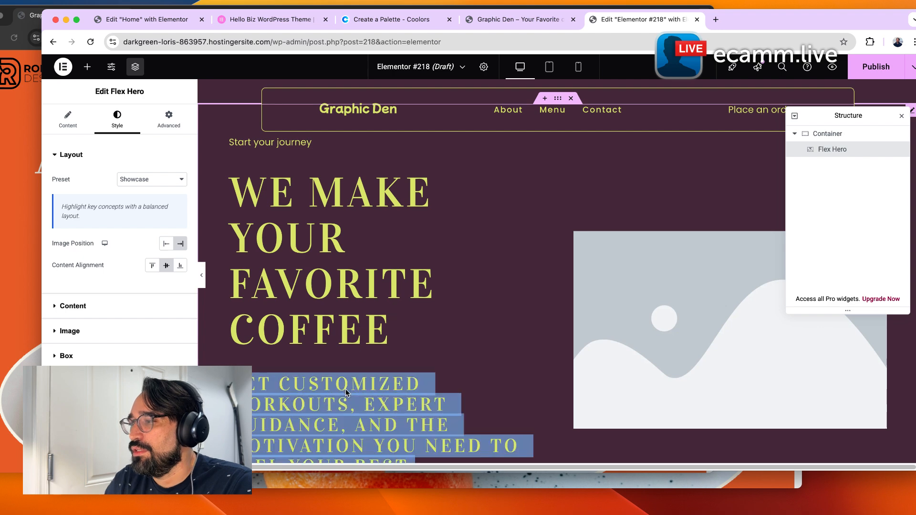
{"action": "left_click", "coordinate": [346, 389]}
{"action": "left_click_drag", "start_coordinate": [348, 403], "coordinate": [440, 476]}
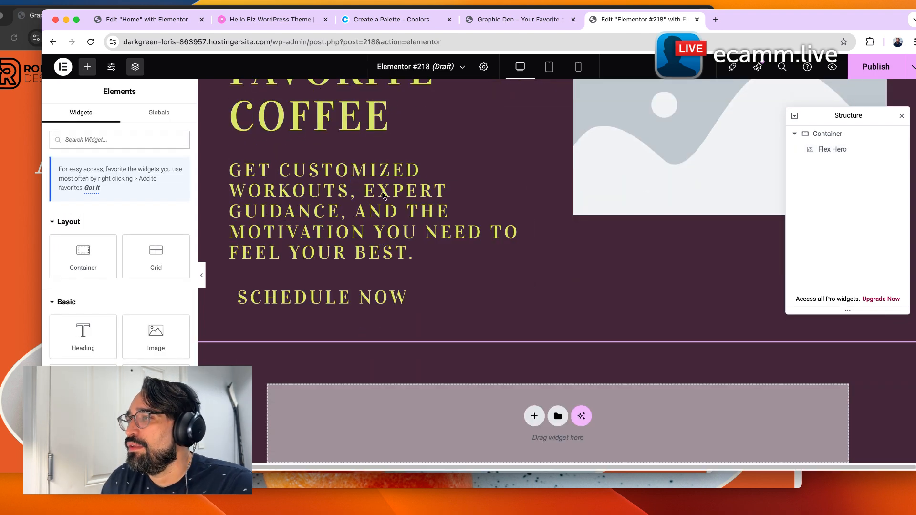
{"action": "left_click", "coordinate": [358, 182]}
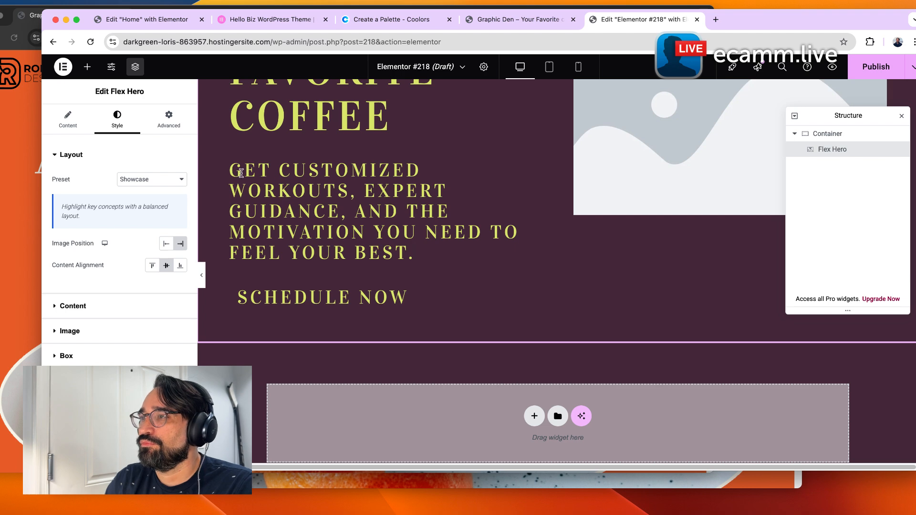
{"action": "left_click_drag", "start_coordinate": [230, 170], "coordinate": [411, 251]}
{"action": "type", "text": "S"}
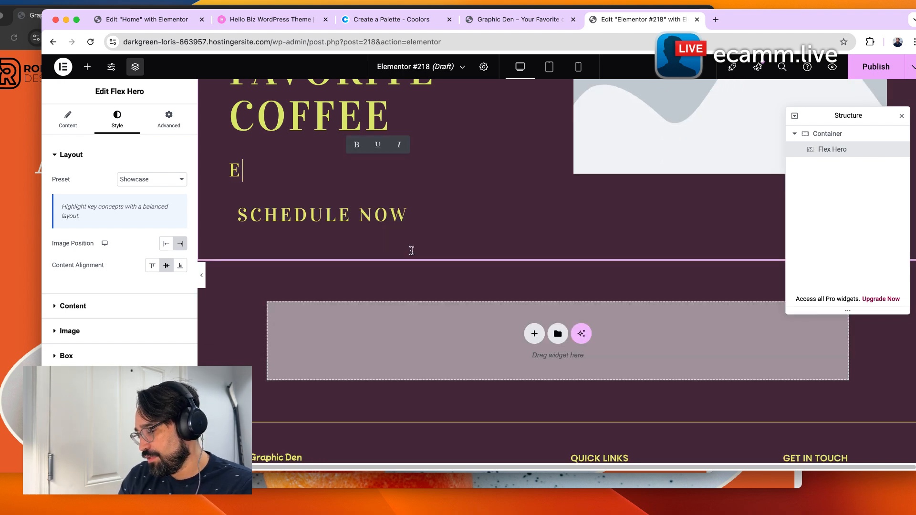
{"action": "type", "text": "O YOU WORRI"}
{"action": "key", "text": "BackSpace"}
{"action": "key", "text": "BackSpace"}
{"action": "key", "text": "BackSpace"}
{"action": "key", "text": "BackSpace"}
{"action": "key", "text": "BackSpace"}
{"action": "key", "text": "BackSpace"}
{"action": "key", "text": "BackSpace"}
{"action": "key", "text": "BackSpace"}
{"action": "key", "text": "BackSpace"}
{"action": "key", "text": "BackSpace"}
{"action": "key", "text": "BackSpace"}
{"action": "key", "text": "BackSpace"}
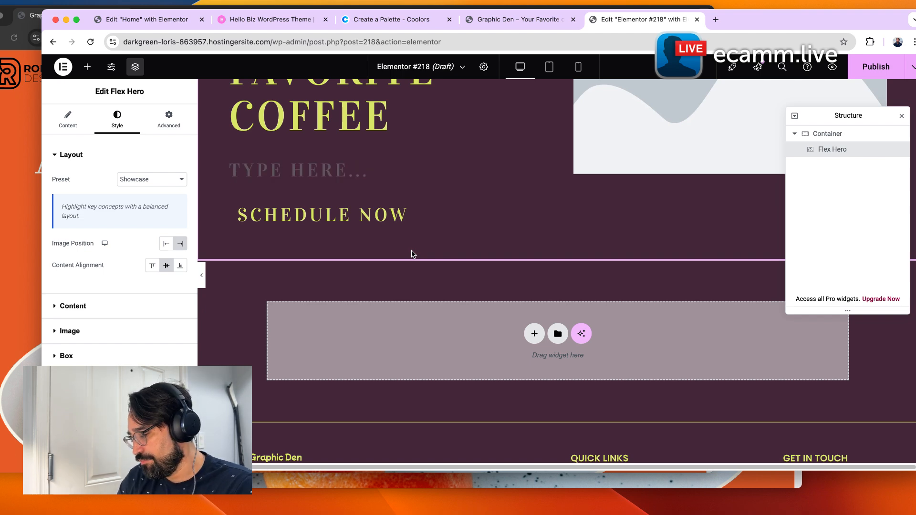
{"action": "type", "text": "SO "}
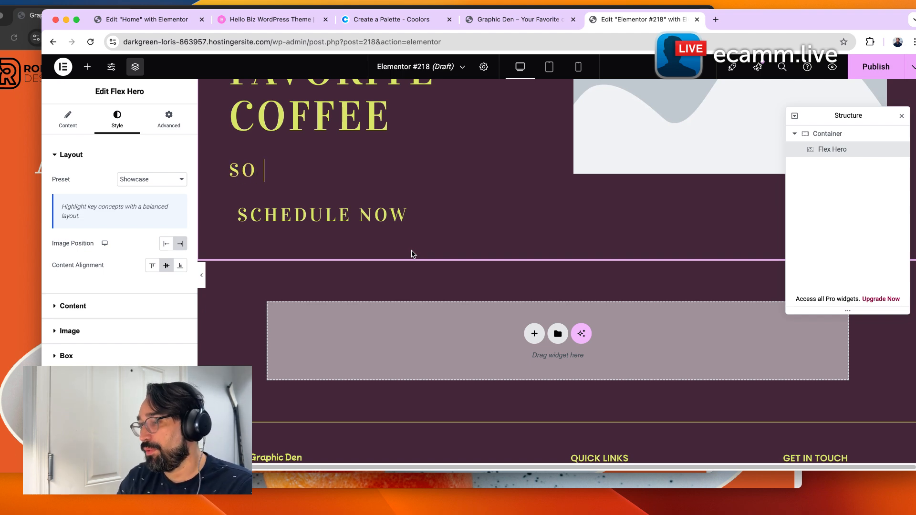
{"action": "type", "text": "ENJOY THE BEST"}
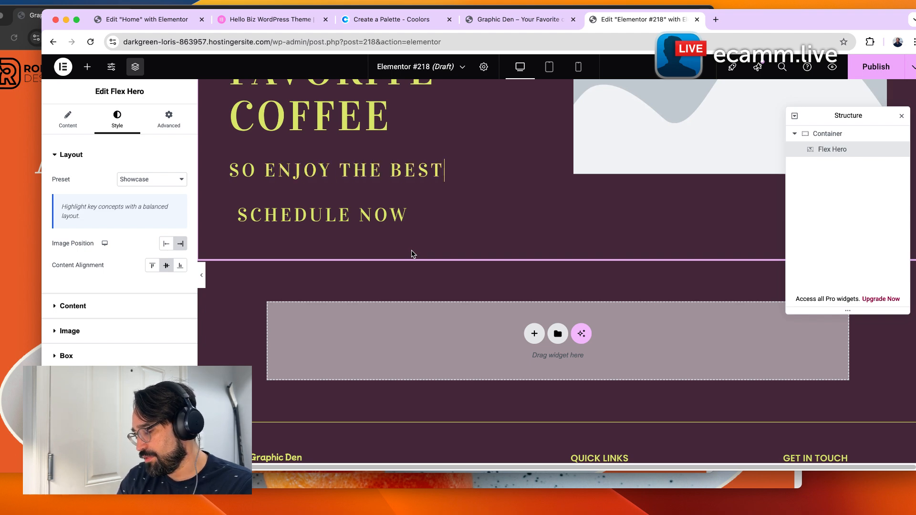
{"action": "type", "text": " CONPANY"}
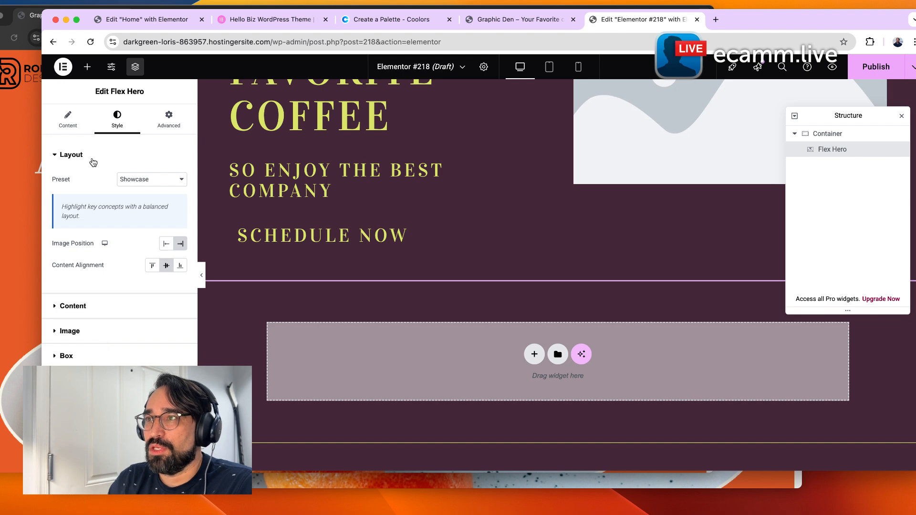
Prefix the subheading with an ellipsis so it reads ...so enjoy the best company.
{"action": "left_click", "coordinate": [75, 125]}
{"action": "scroll", "coordinate": [88, 355], "scroll_direction": "down", "scroll_amount": 1}
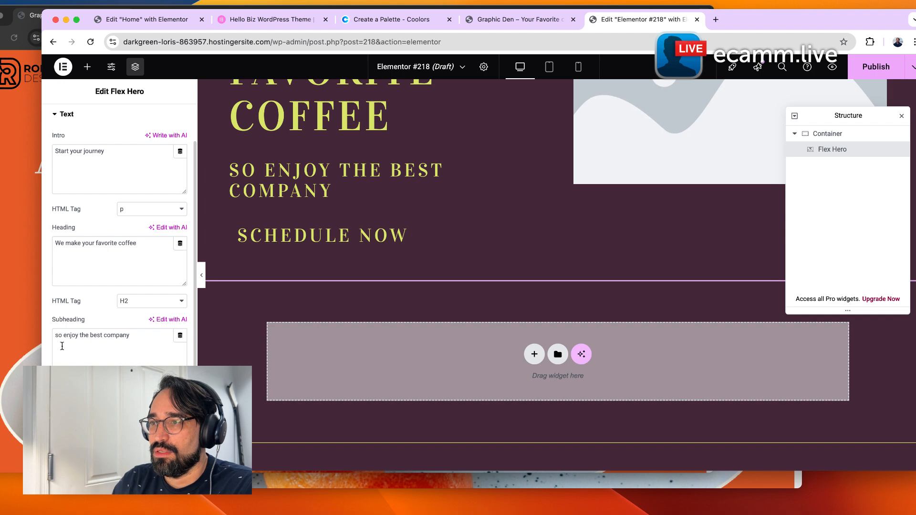
{"action": "type", "text": "S"}
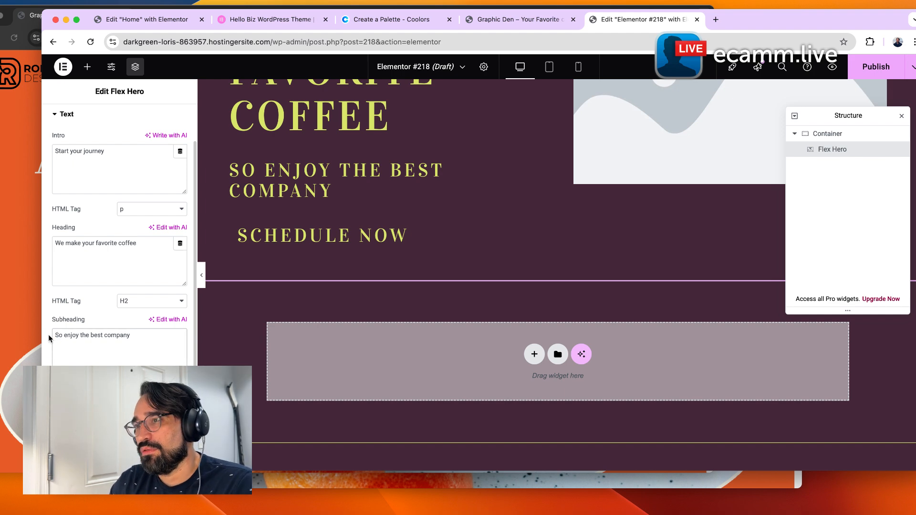
{"action": "key", "text": "BackSpace"}
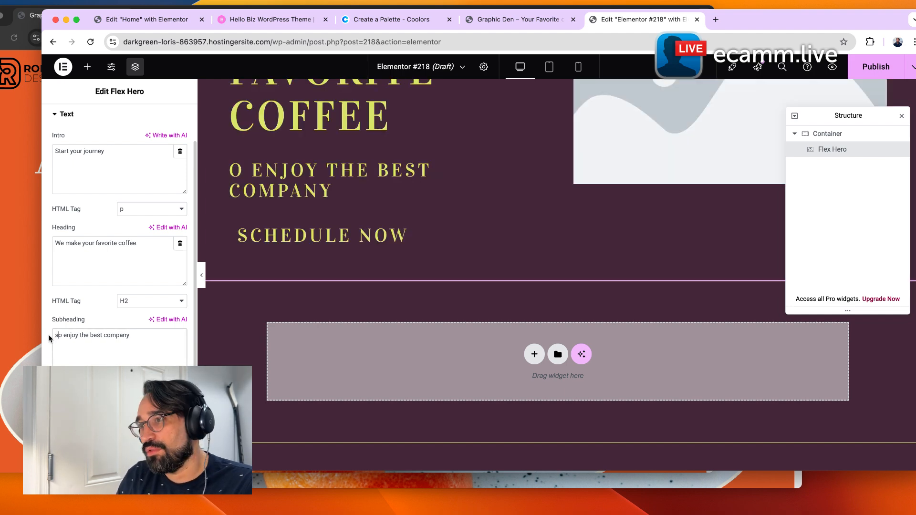
{"action": "type", "text": "...s"}
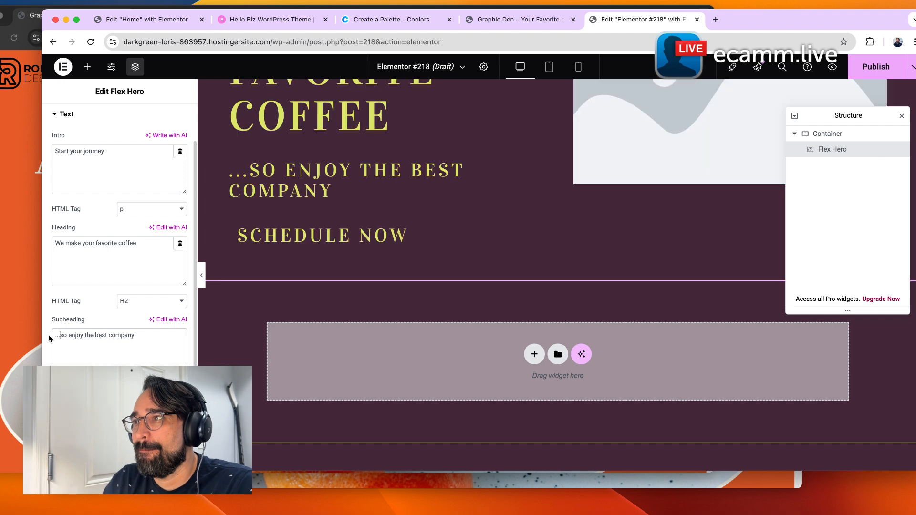
Change the primary CTA button text to Oder Now and toggle the secondary CTA on and off.
{"action": "left_click", "coordinate": [114, 431]}
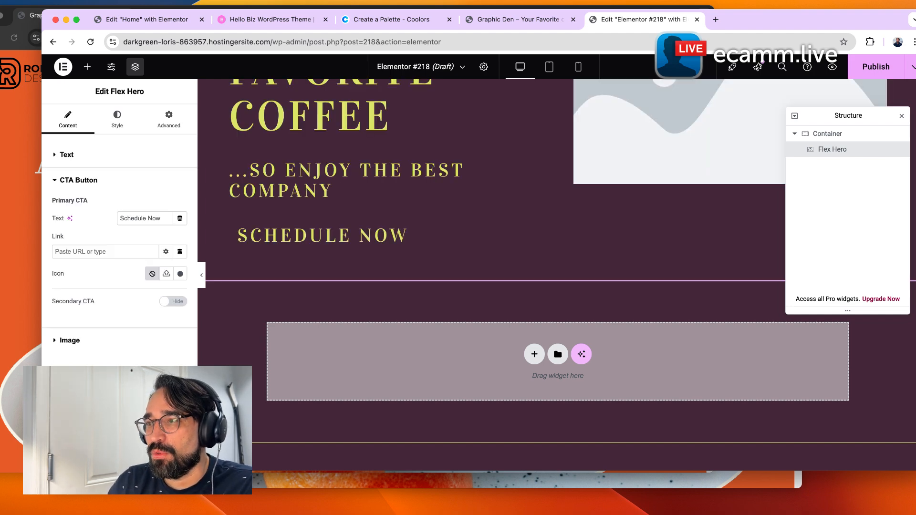
{"action": "double_click", "coordinate": [131, 222]}
{"action": "triple_click", "coordinate": [133, 221]}
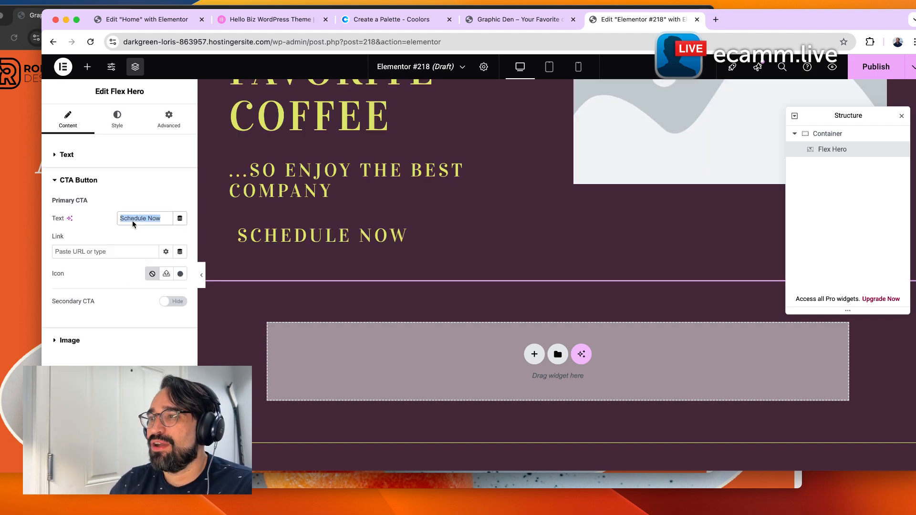
{"action": "type", "text": "Oder Now"}
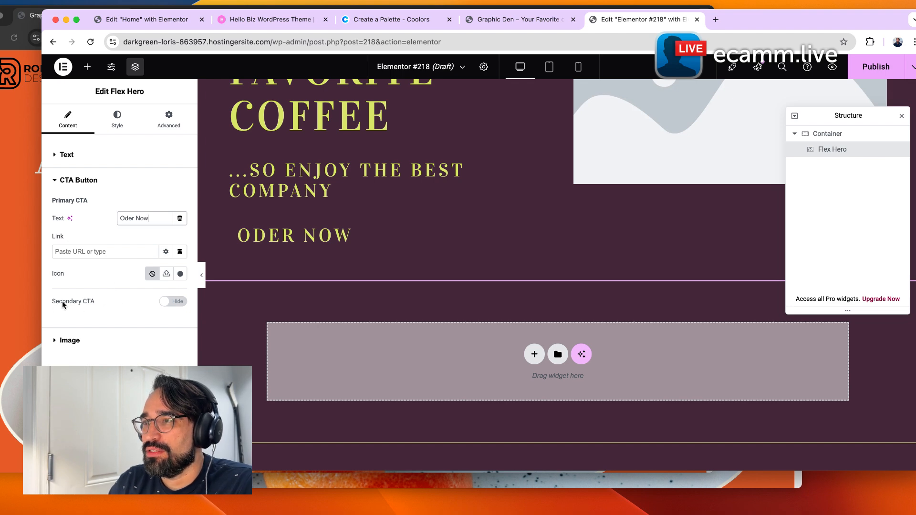
{"action": "left_click", "coordinate": [180, 302]}
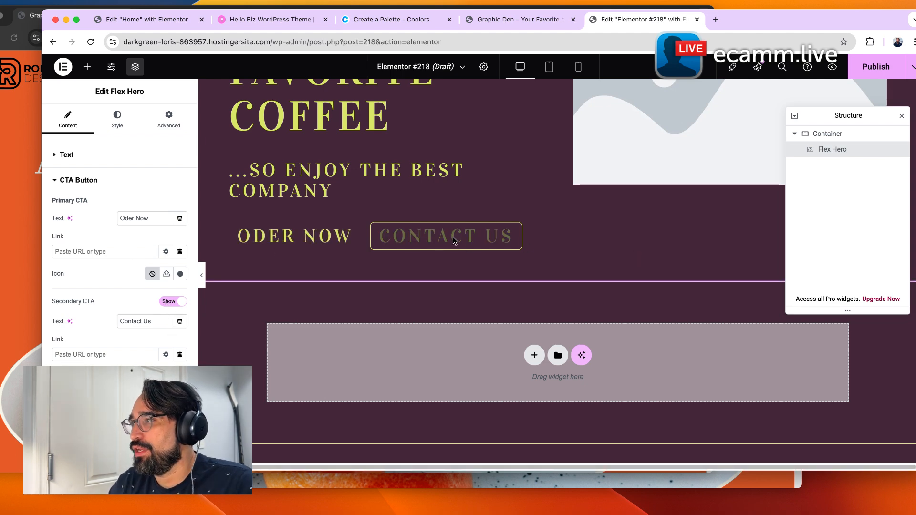
{"action": "left_click", "coordinate": [168, 301]}
Set the hero image to the green smoothie jars with apples photo from the media library.
{"action": "left_click", "coordinate": [90, 340]}
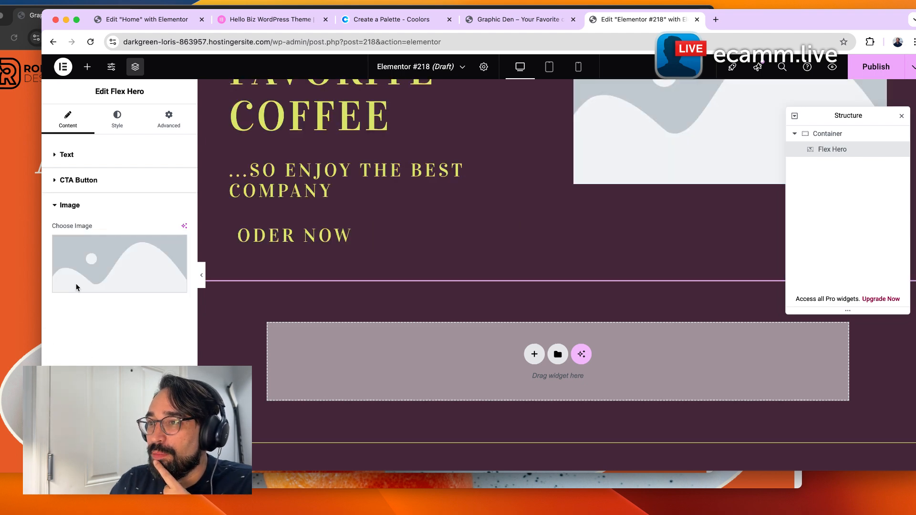
{"action": "left_click", "coordinate": [83, 258]}
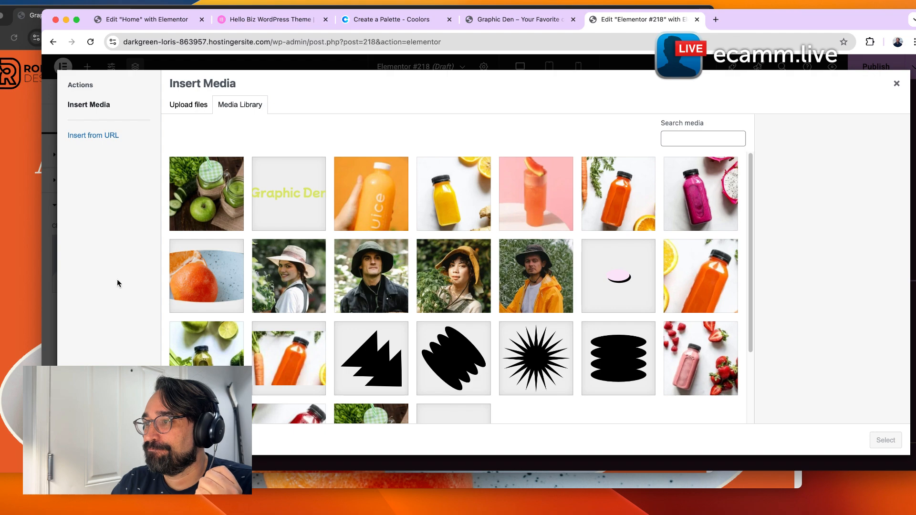
{"action": "scroll", "coordinate": [235, 339], "scroll_direction": "down", "scroll_amount": 3}
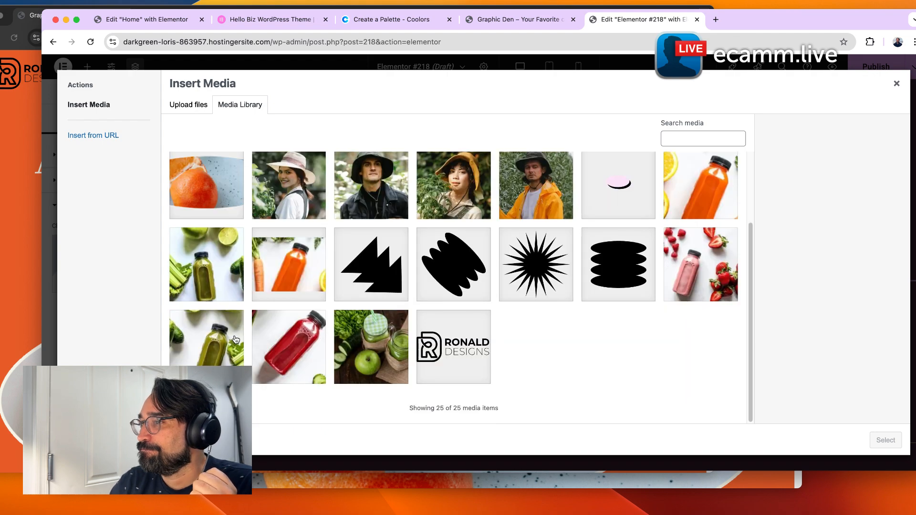
{"action": "left_click", "coordinate": [364, 357]}
{"action": "left_click", "coordinate": [884, 440]}
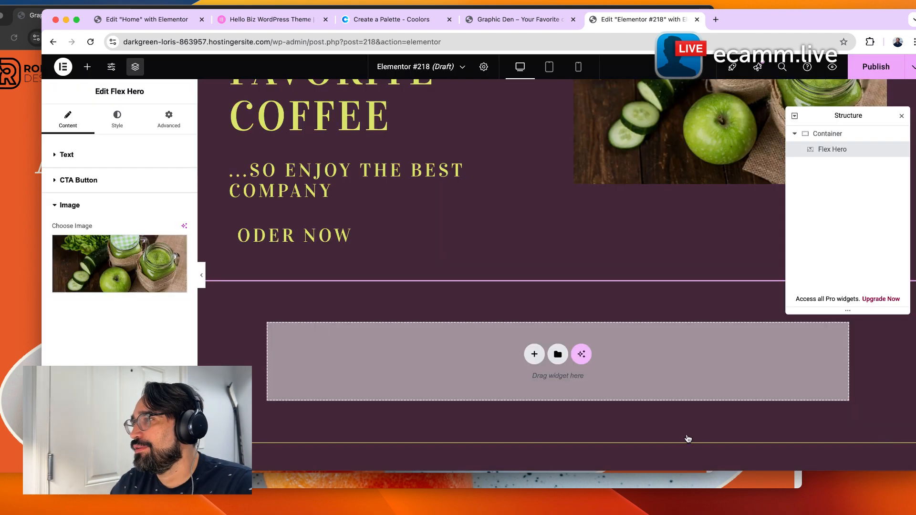
Replace the hero image with the green juice bottle and celery photo from the media library.
{"action": "scroll", "coordinate": [467, 418], "scroll_direction": "up", "scroll_amount": 5}
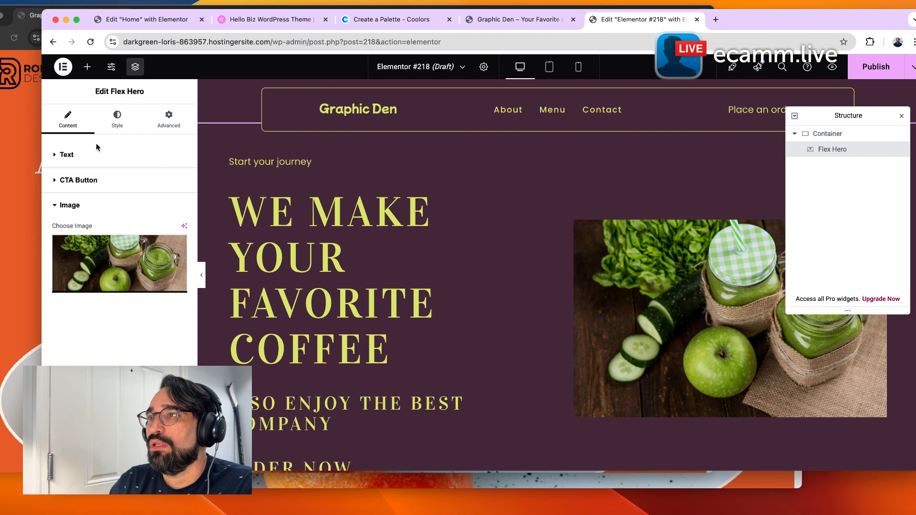
{"action": "left_click", "coordinate": [118, 133]}
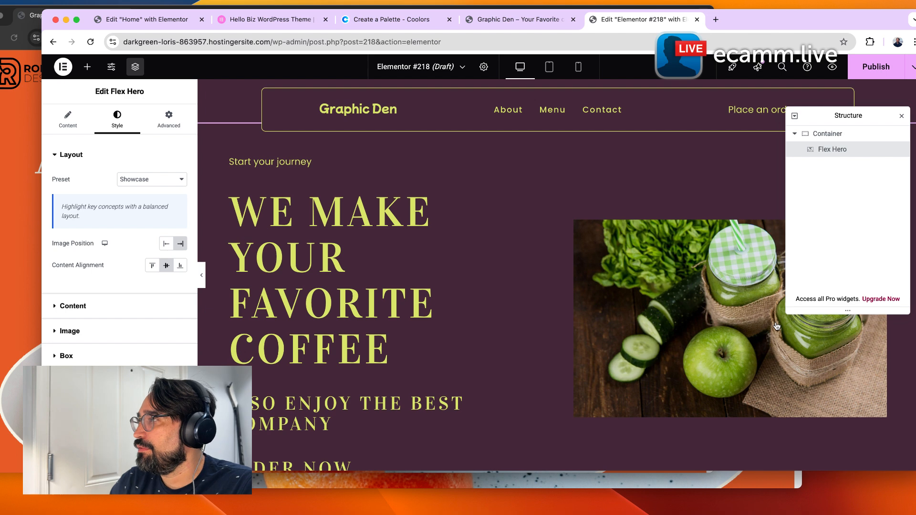
{"action": "left_click", "coordinate": [72, 306]}
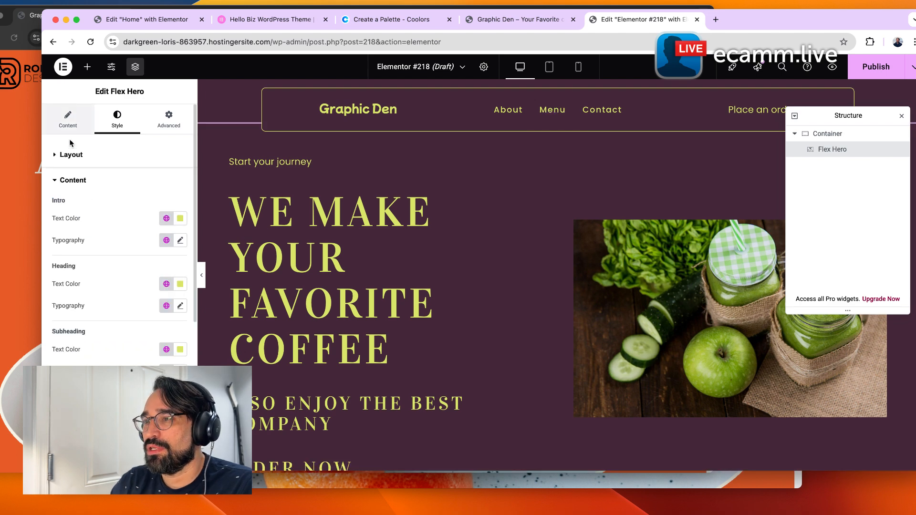
{"action": "left_click", "coordinate": [68, 120]}
{"action": "left_click", "coordinate": [117, 447]}
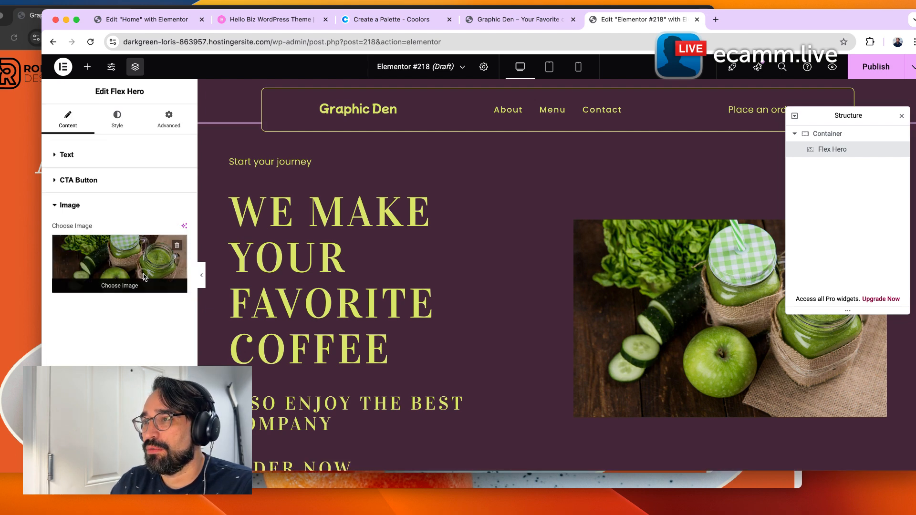
{"action": "left_click", "coordinate": [130, 267]}
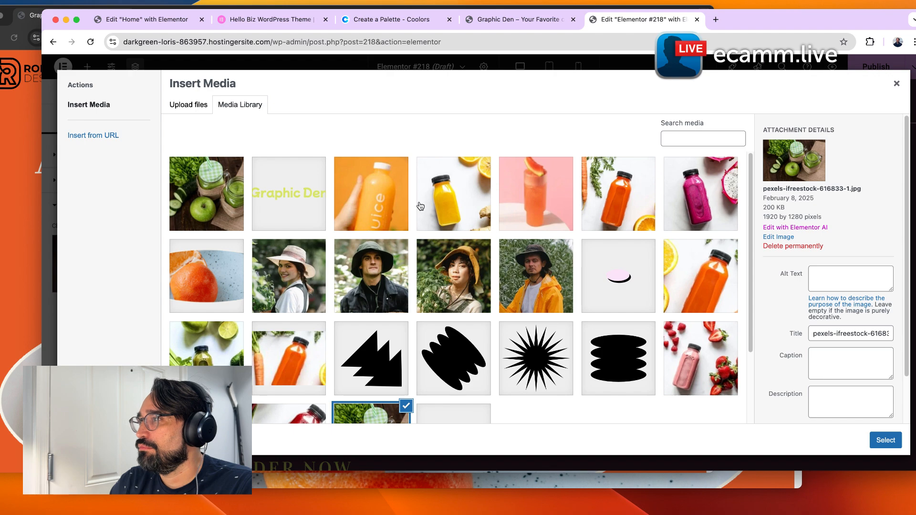
{"action": "scroll", "coordinate": [500, 288], "scroll_direction": "down", "scroll_amount": 3}
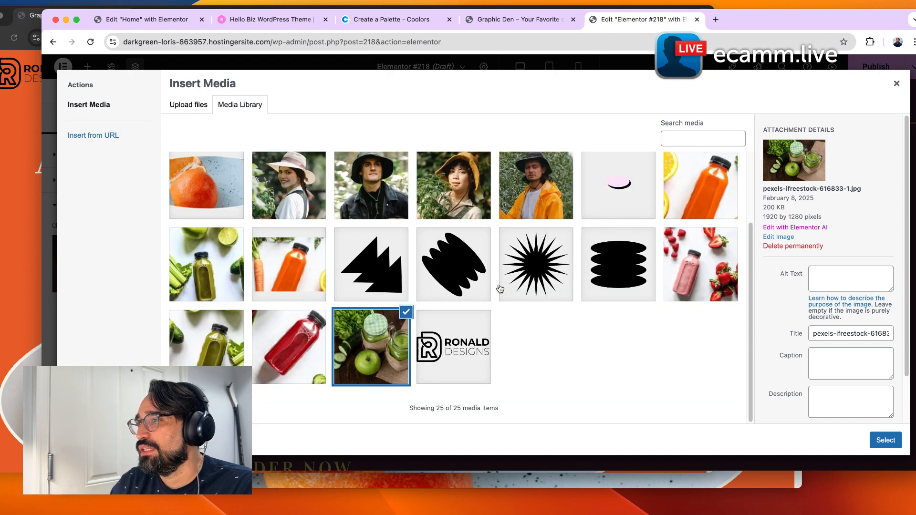
{"action": "left_click", "coordinate": [194, 292]}
{"action": "left_click", "coordinate": [887, 440]}
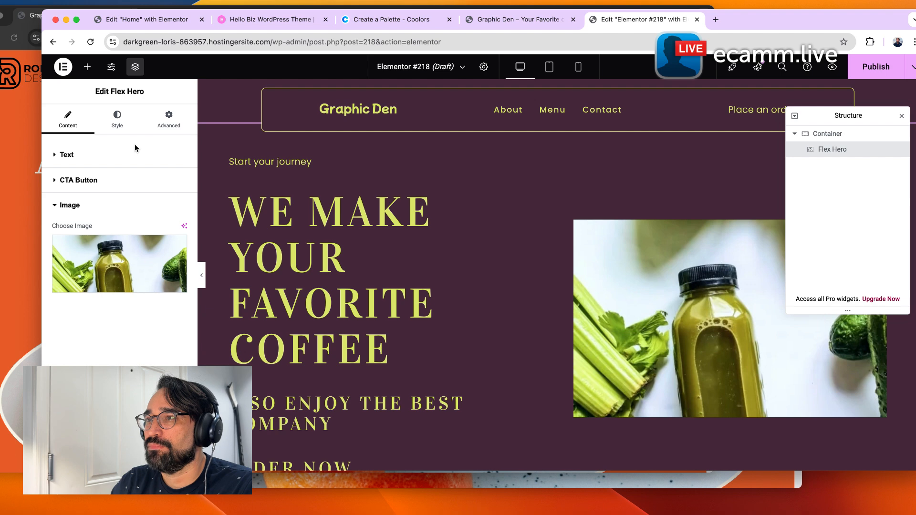
Set the Flex Hero image height to 713 px.
{"action": "left_click", "coordinate": [117, 122]}
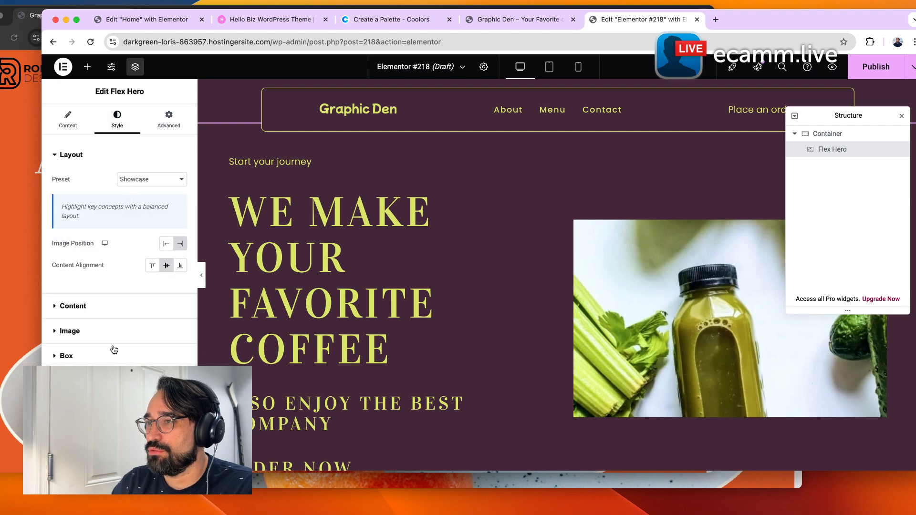
{"action": "left_click", "coordinate": [115, 331]}
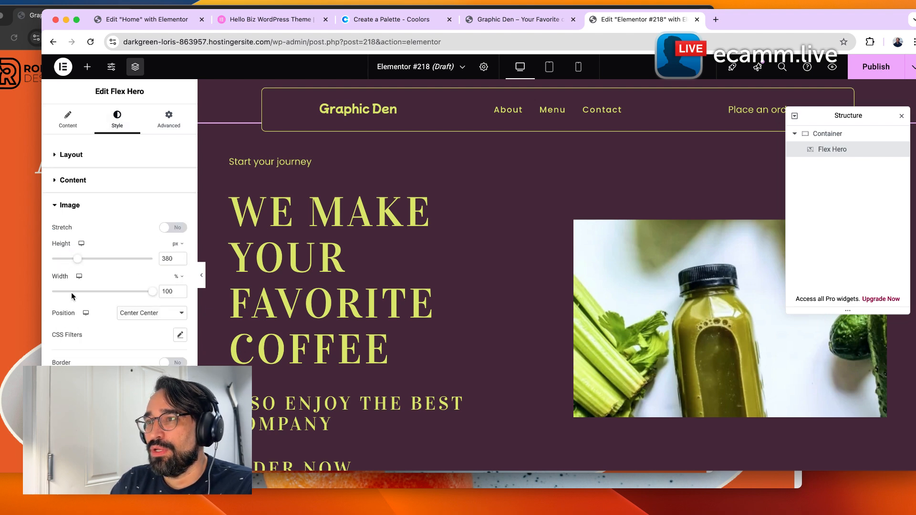
{"action": "left_click_drag", "start_coordinate": [82, 262], "coordinate": [99, 260]}
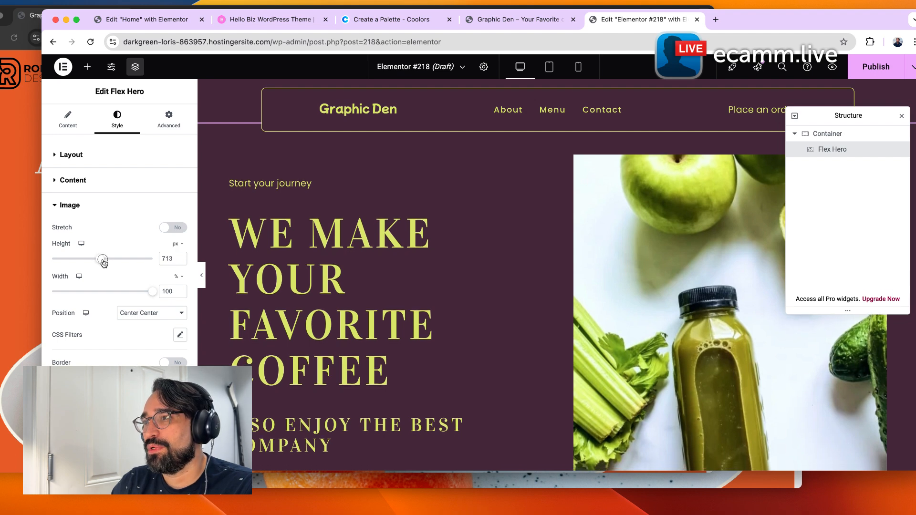
{"action": "scroll", "coordinate": [507, 301], "scroll_direction": "down", "scroll_amount": 5}
{"action": "scroll", "coordinate": [507, 301], "scroll_direction": "up", "scroll_amount": 5}
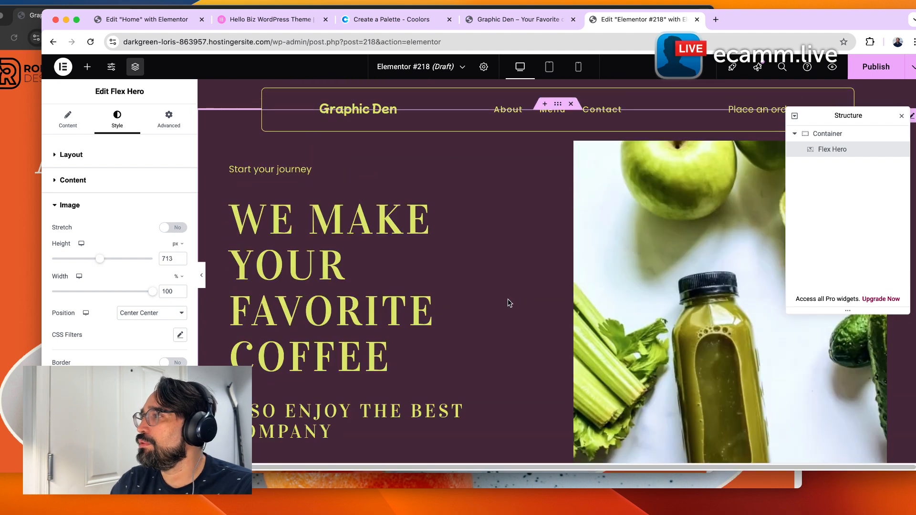
{"action": "scroll", "coordinate": [414, 289], "scroll_direction": "down", "scroll_amount": 1}
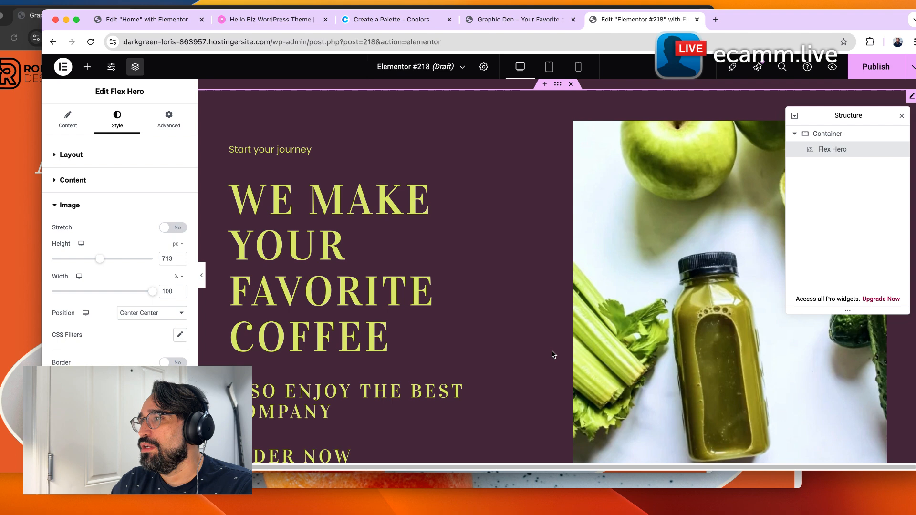
{"action": "scroll", "coordinate": [404, 343], "scroll_direction": "down", "scroll_amount": 1}
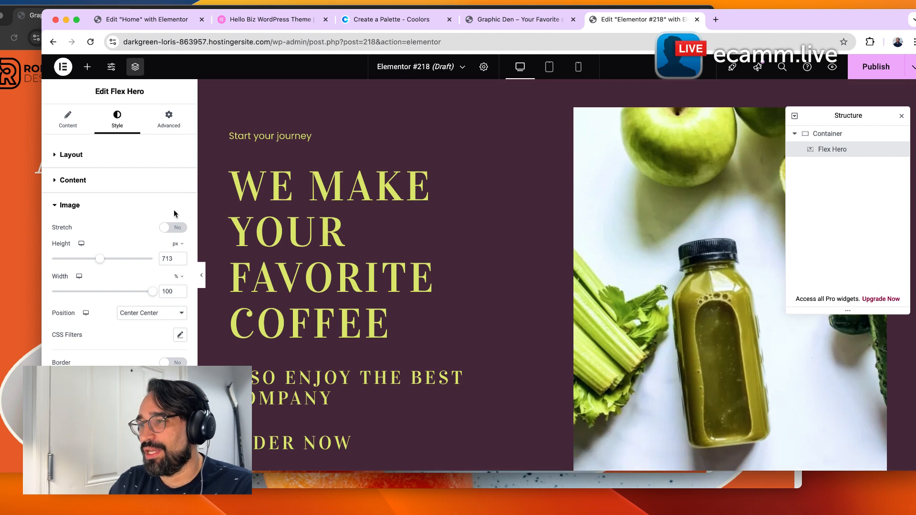
{"action": "left_click_drag", "start_coordinate": [102, 259], "coordinate": [101, 261]}
{"action": "scroll", "coordinate": [441, 286], "scroll_direction": "down", "scroll_amount": 5}
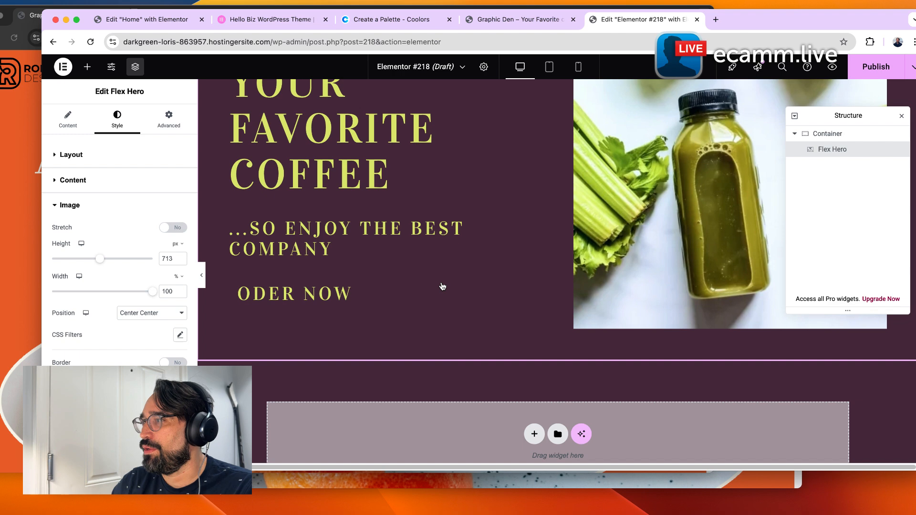
{"action": "scroll", "coordinate": [380, 348], "scroll_direction": "up", "scroll_amount": 5}
{"action": "scroll", "coordinate": [362, 342], "scroll_direction": "down", "scroll_amount": 1}
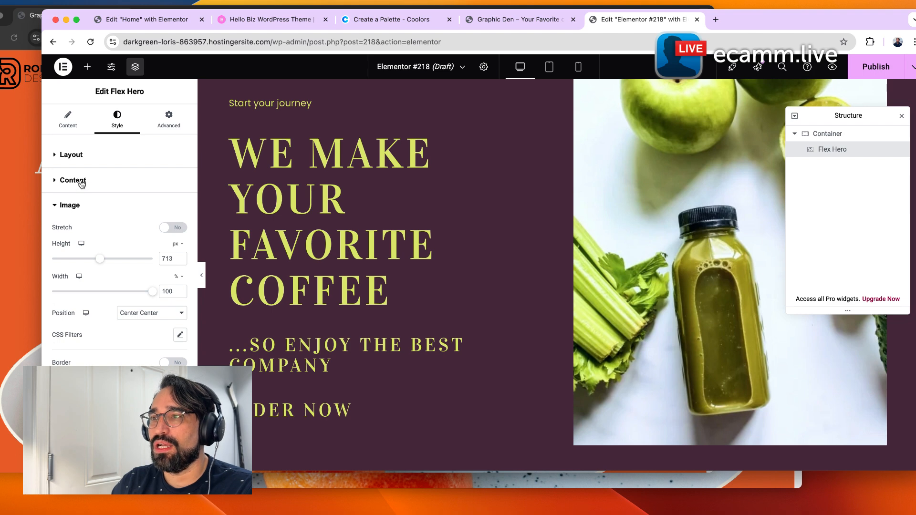
Try the Secondary global color as the primary CTA button background, then switch it back to the dark color.
{"action": "left_click", "coordinate": [57, 188]}
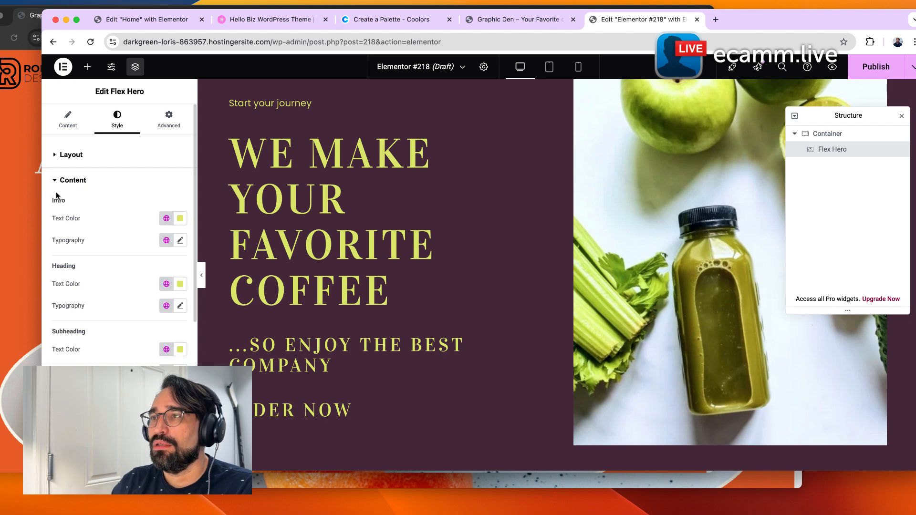
{"action": "scroll", "coordinate": [81, 310], "scroll_direction": "down", "scroll_amount": 5}
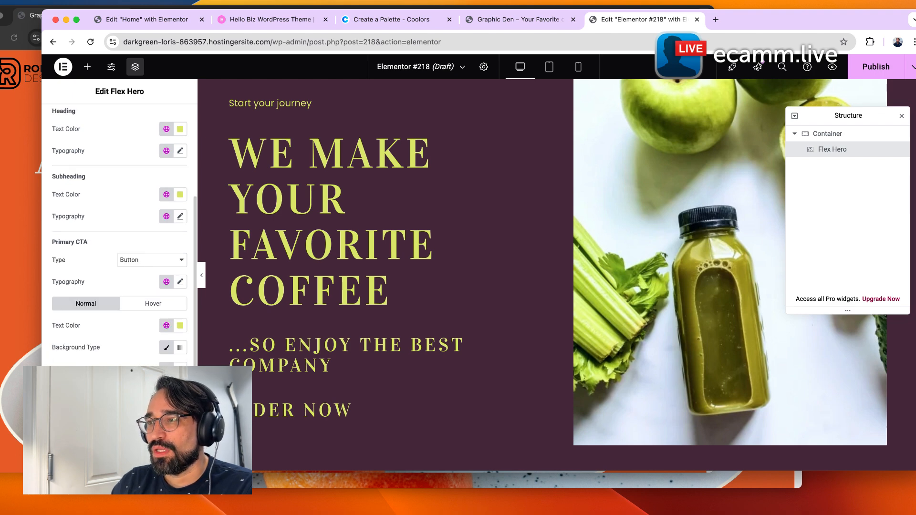
{"action": "left_click", "coordinate": [167, 347]}
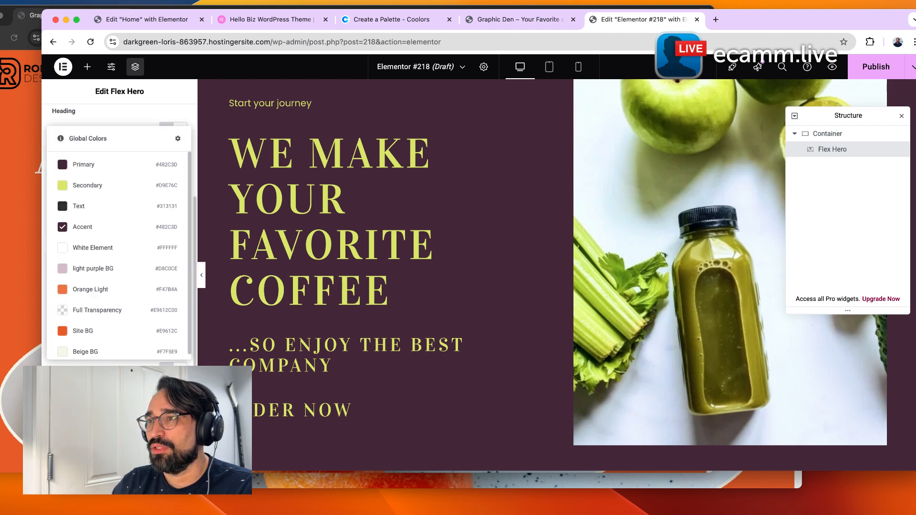
{"action": "left_click", "coordinate": [99, 184]}
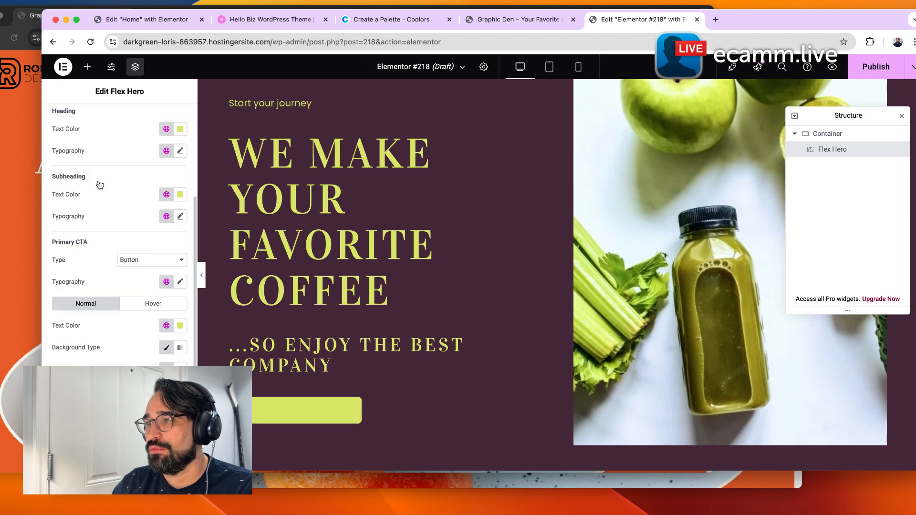
{"action": "left_click", "coordinate": [167, 347]}
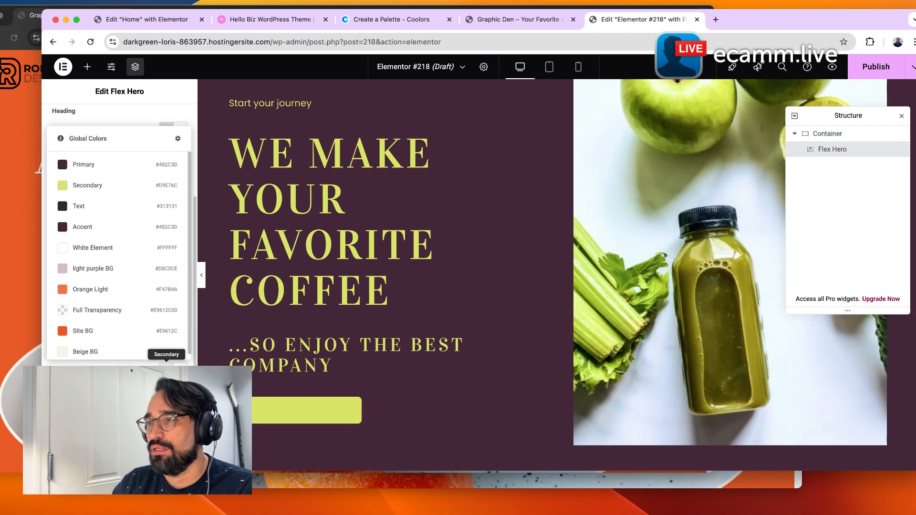
{"action": "left_click", "coordinate": [112, 173]}
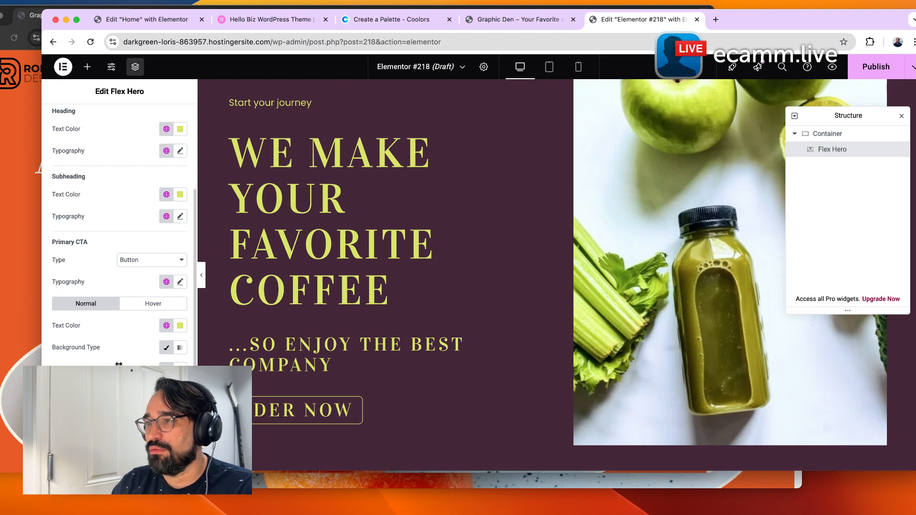
Set the primary CTA's hover background color to the Secondary global color.
{"action": "scroll", "coordinate": [132, 349], "scroll_direction": "down", "scroll_amount": 1}
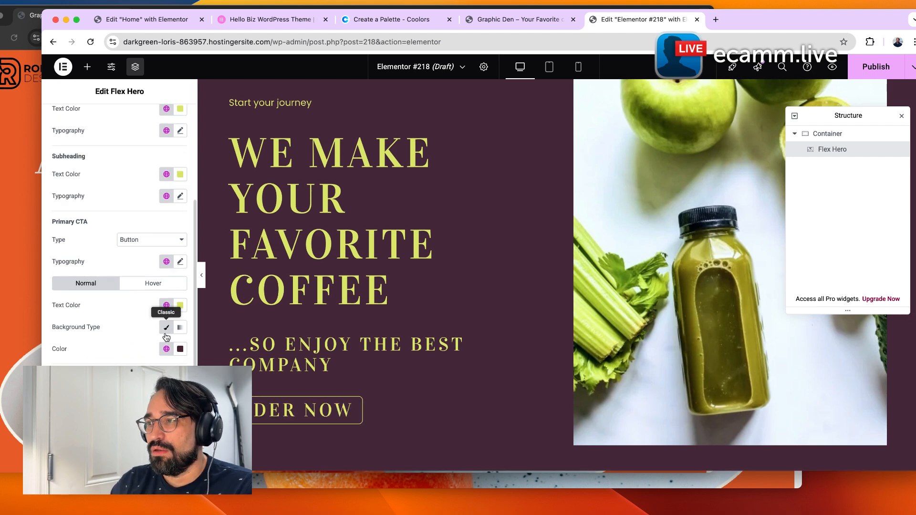
{"action": "left_click", "coordinate": [152, 283]}
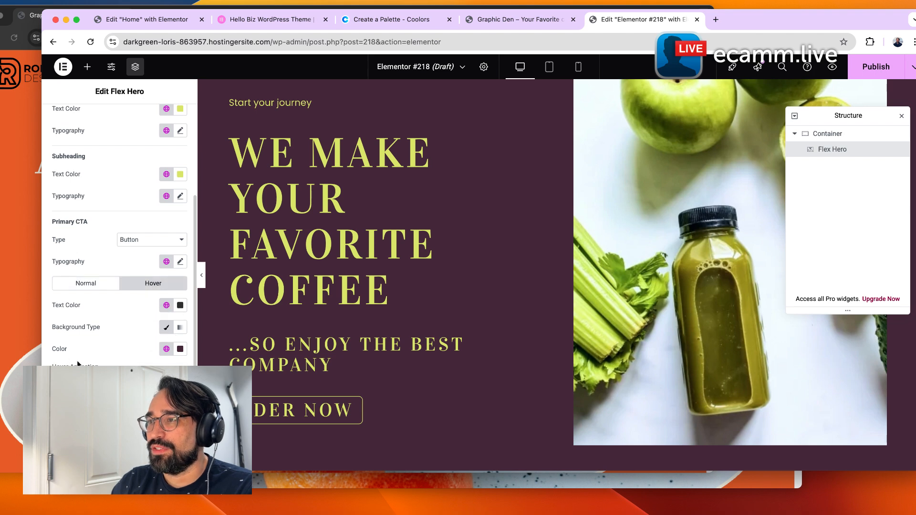
{"action": "left_click", "coordinate": [166, 306]}
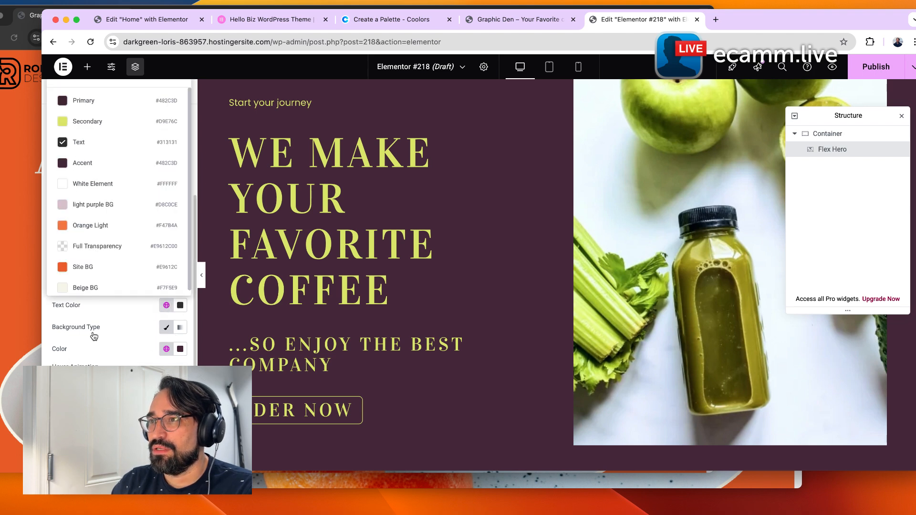
{"action": "left_click", "coordinate": [139, 341]}
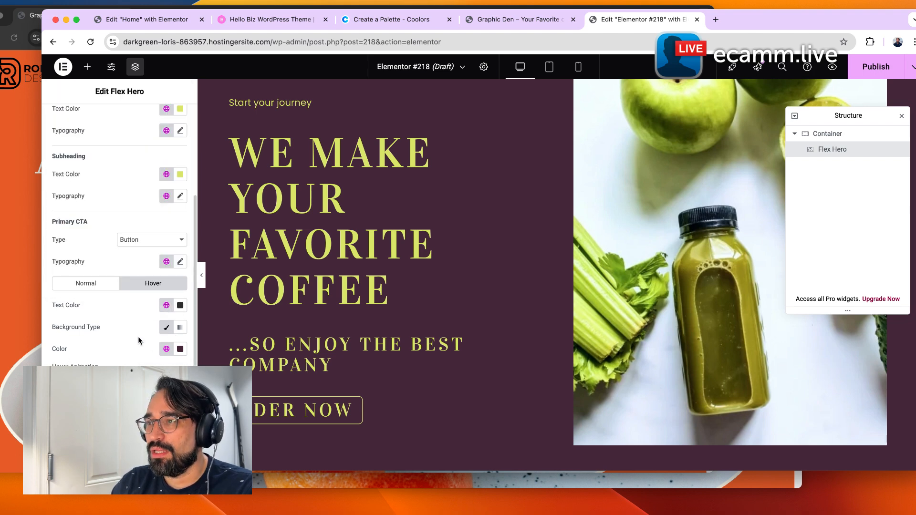
{"action": "left_click", "coordinate": [166, 349]}
{"action": "left_click", "coordinate": [78, 246]}
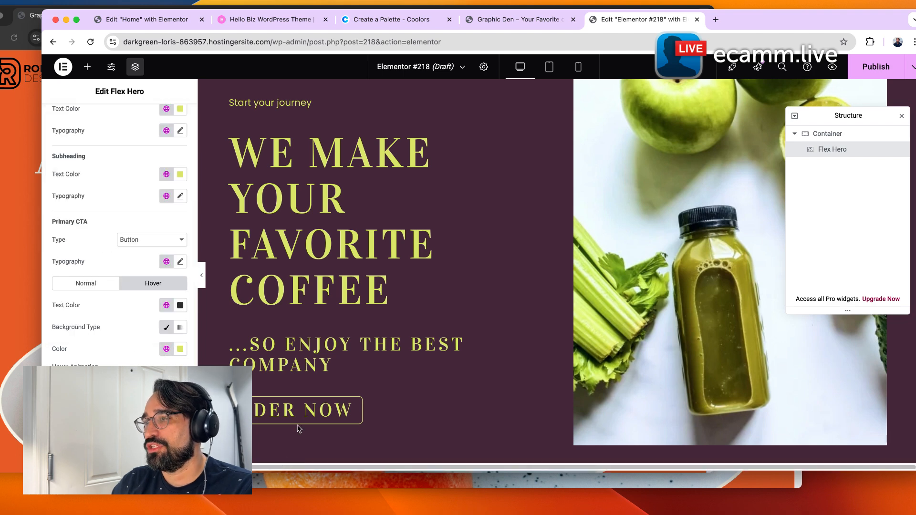
Rename the Flex Hero's container as hero in the Structure navigator and collapse it.
{"action": "scroll", "coordinate": [393, 352], "scroll_direction": "down", "scroll_amount": 10}
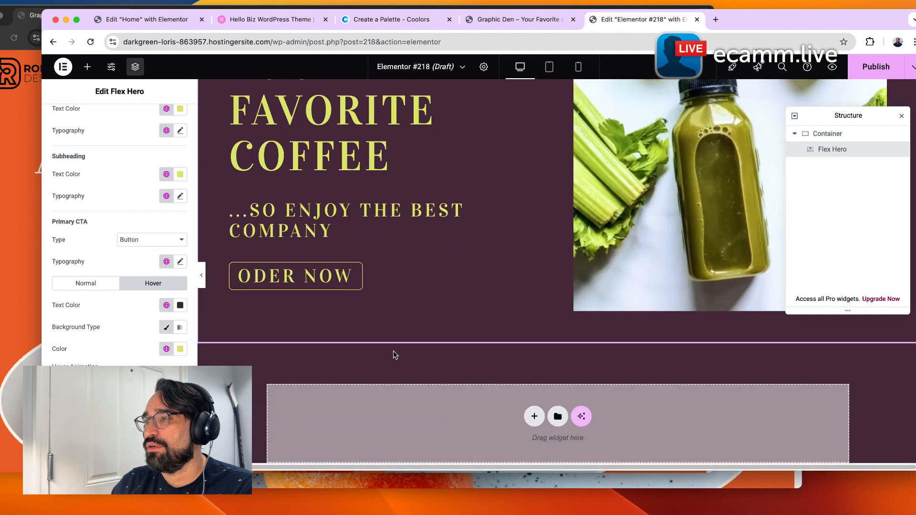
{"action": "scroll", "coordinate": [390, 365], "scroll_direction": "up", "scroll_amount": 10}
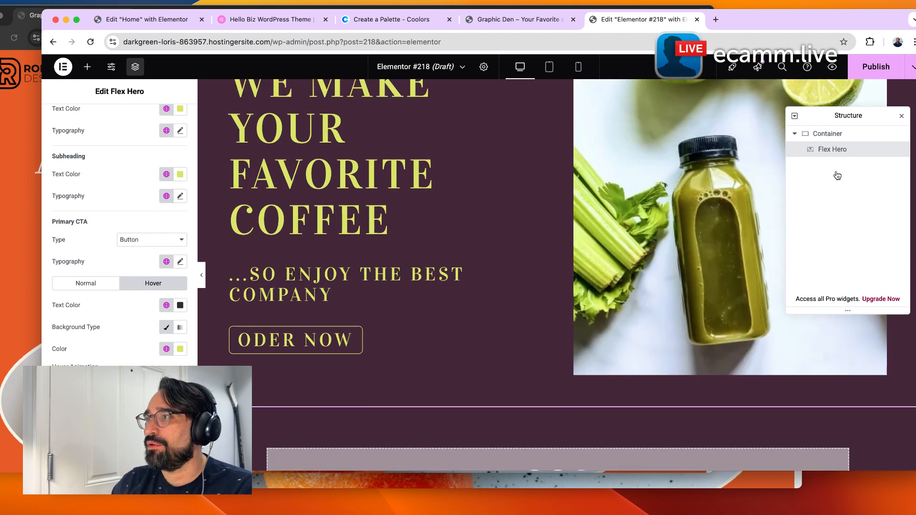
{"action": "scroll", "coordinate": [477, 267], "scroll_direction": "up", "scroll_amount": 1}
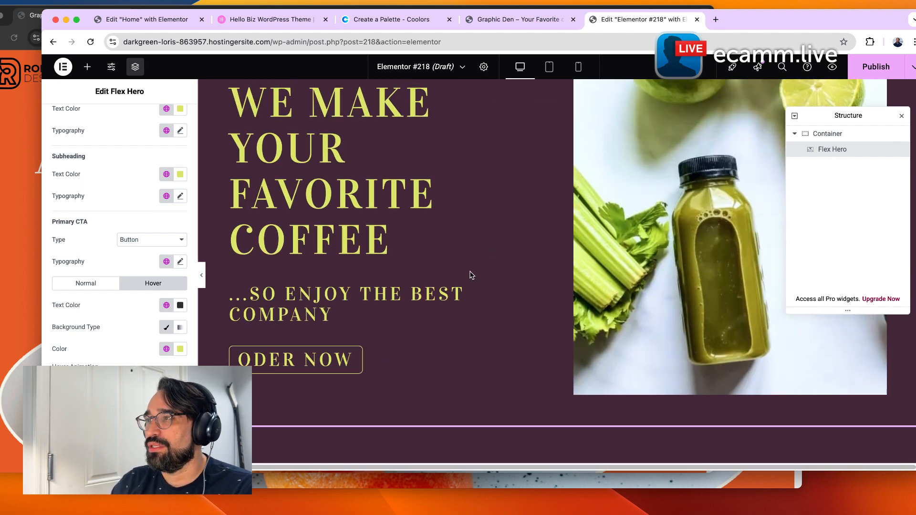
{"action": "left_click", "coordinate": [825, 136]}
{"action": "double_click", "coordinate": [825, 135]}
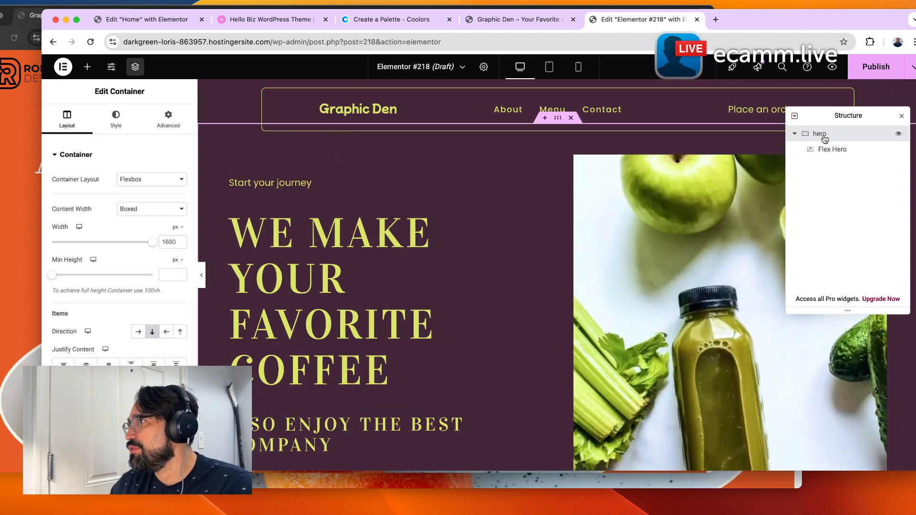
{"action": "left_click", "coordinate": [794, 134]}
Add a new single-column container below the hero section.
{"action": "scroll", "coordinate": [537, 305], "scroll_direction": "down", "scroll_amount": 5}
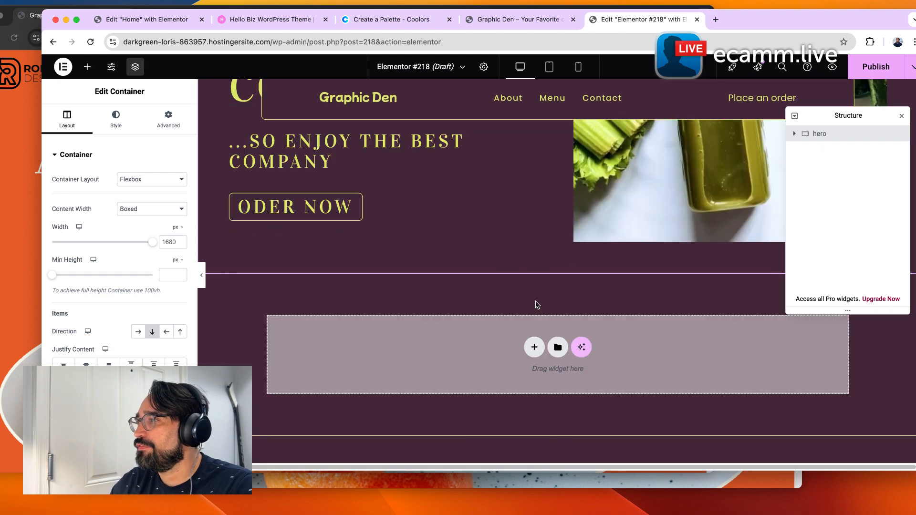
{"action": "left_click", "coordinate": [535, 347]}
{"action": "left_click", "coordinate": [511, 384]}
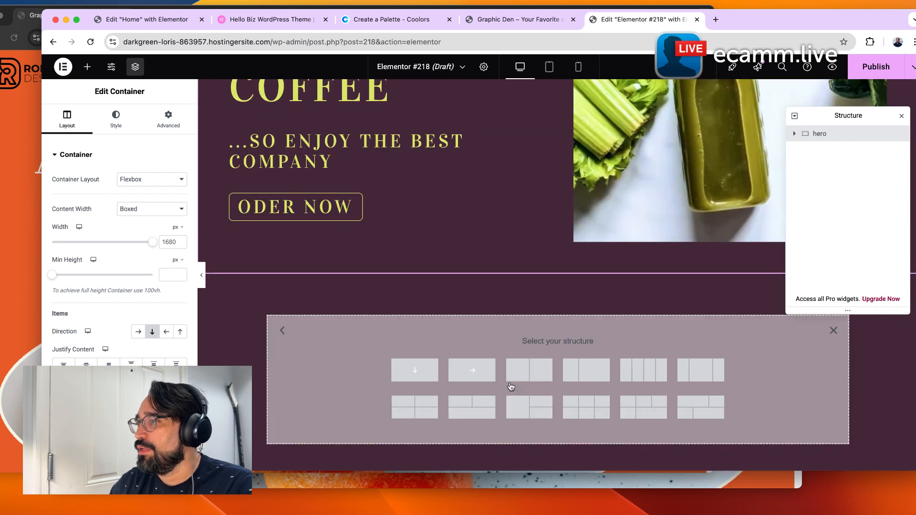
{"action": "left_click", "coordinate": [413, 370]}
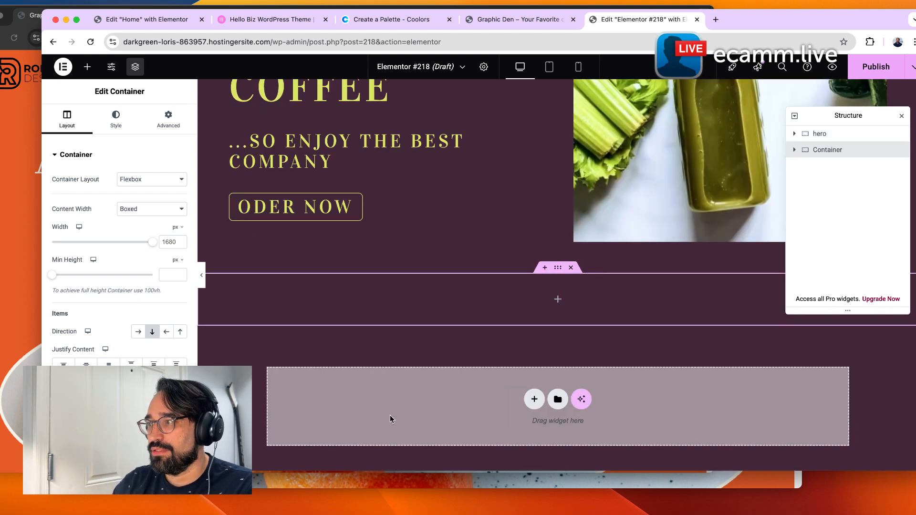
Place a Form Lite widget into the new container.
{"action": "left_click", "coordinate": [88, 67]}
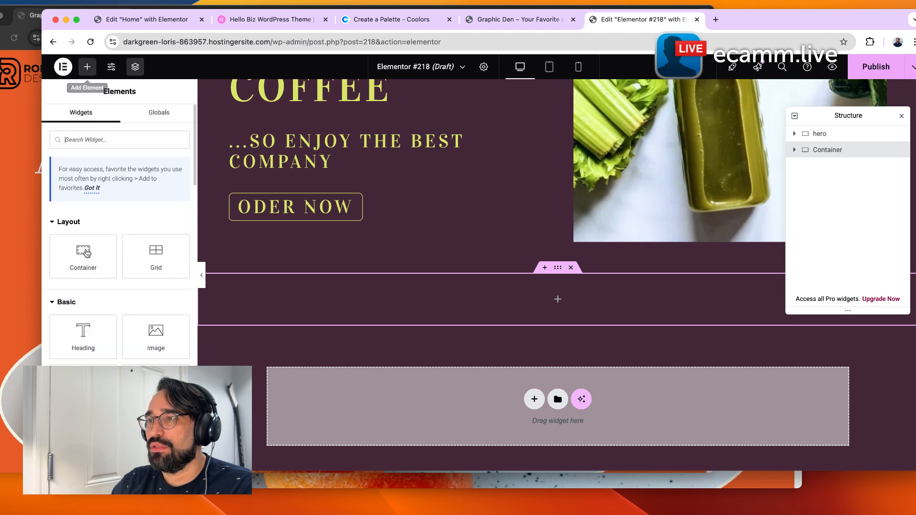
{"action": "scroll", "coordinate": [109, 342], "scroll_direction": "down", "scroll_amount": 8}
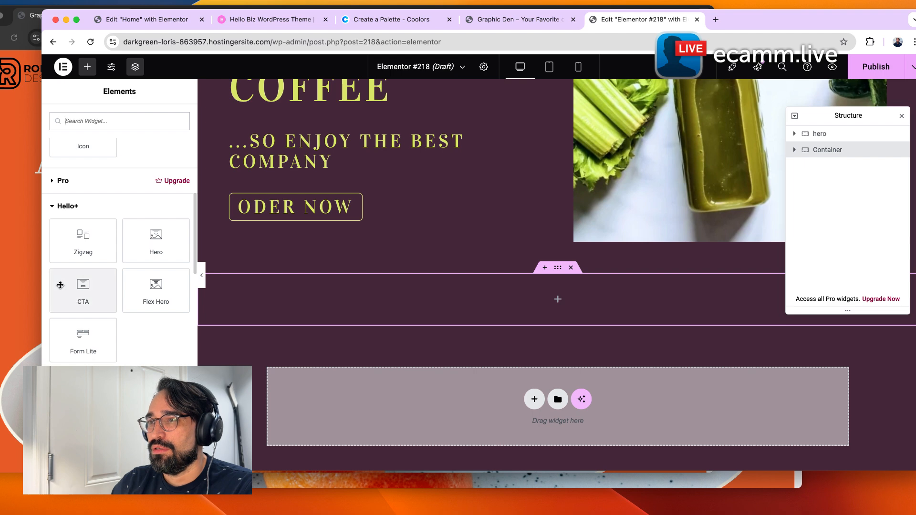
{"action": "left_click_drag", "start_coordinate": [85, 346], "coordinate": [576, 308]}
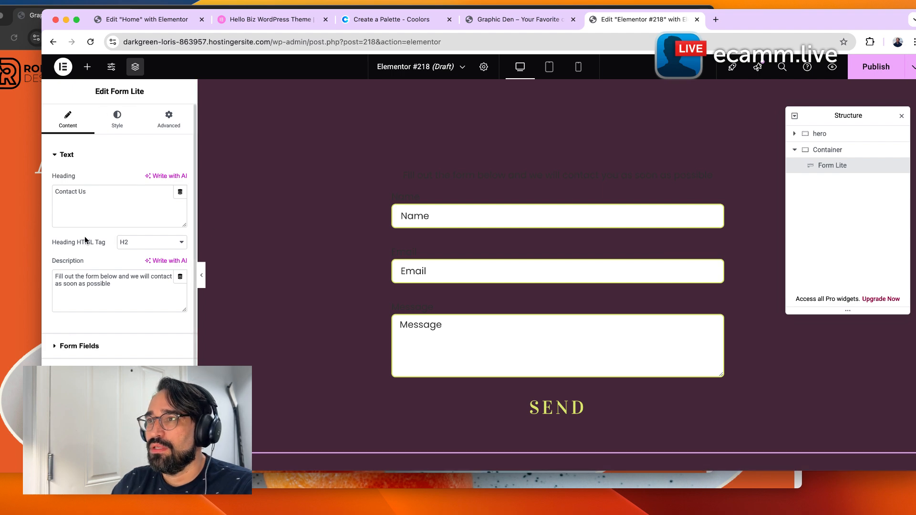
Set the form's heading and description text colors to the Secondary global color.
{"action": "left_click", "coordinate": [119, 131]}
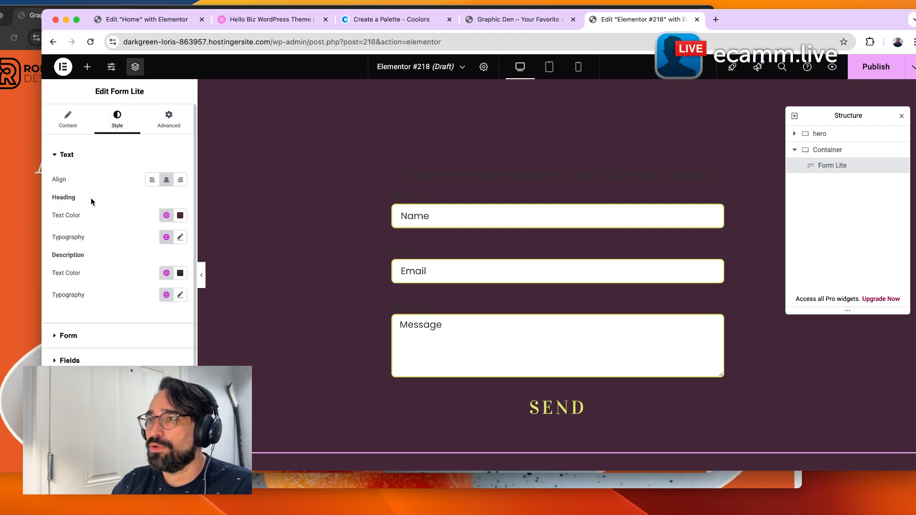
{"action": "left_click", "coordinate": [166, 215]}
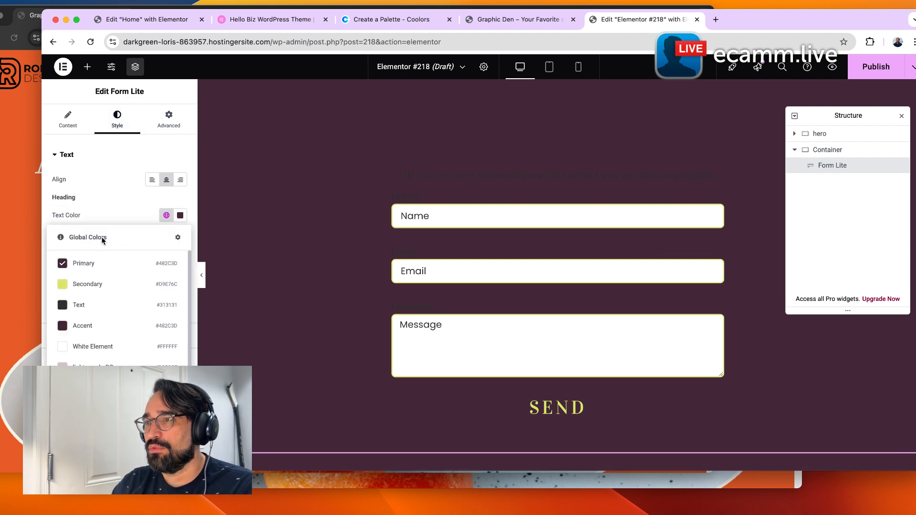
{"action": "left_click", "coordinate": [102, 283]}
{"action": "scroll", "coordinate": [298, 286], "scroll_direction": "up", "scroll_amount": 1}
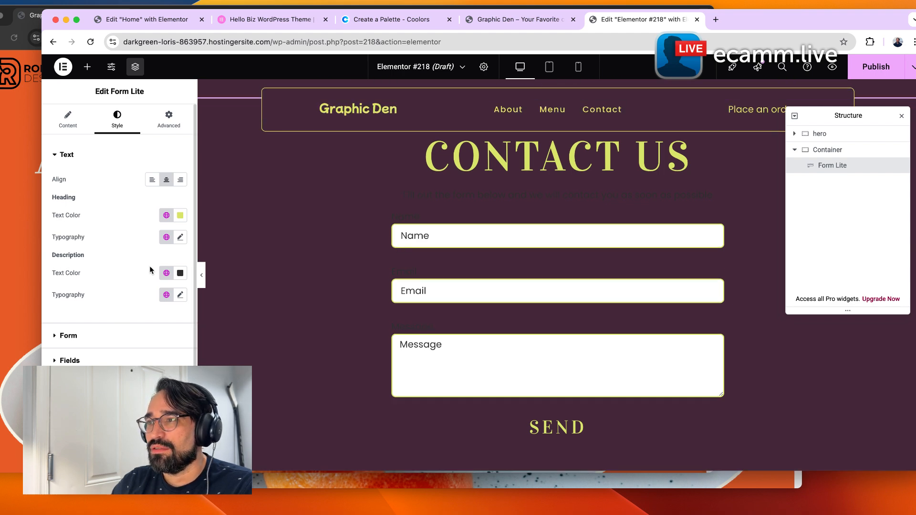
{"action": "left_click", "coordinate": [166, 273]}
{"action": "left_click", "coordinate": [127, 89]}
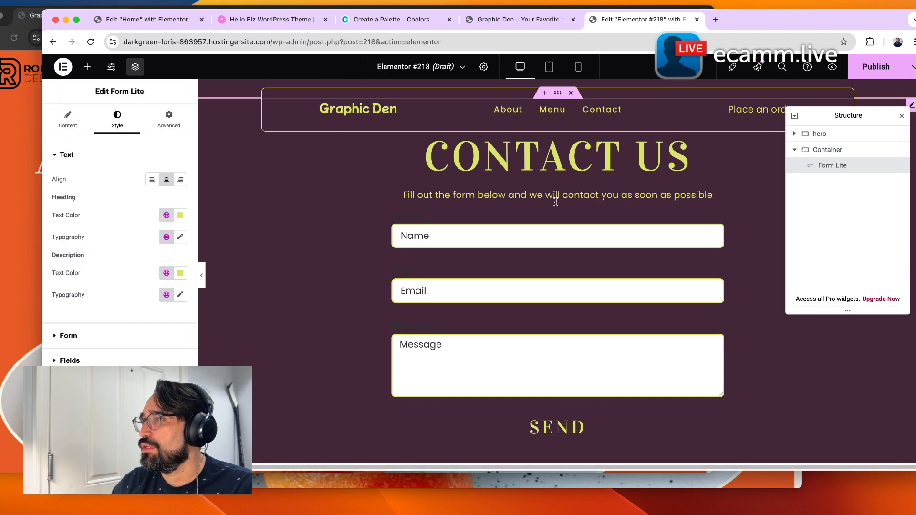
Set the form's Send button background to the Secondary global color and its text color to Primary.
{"action": "scroll", "coordinate": [429, 277], "scroll_direction": "down", "scroll_amount": 2}
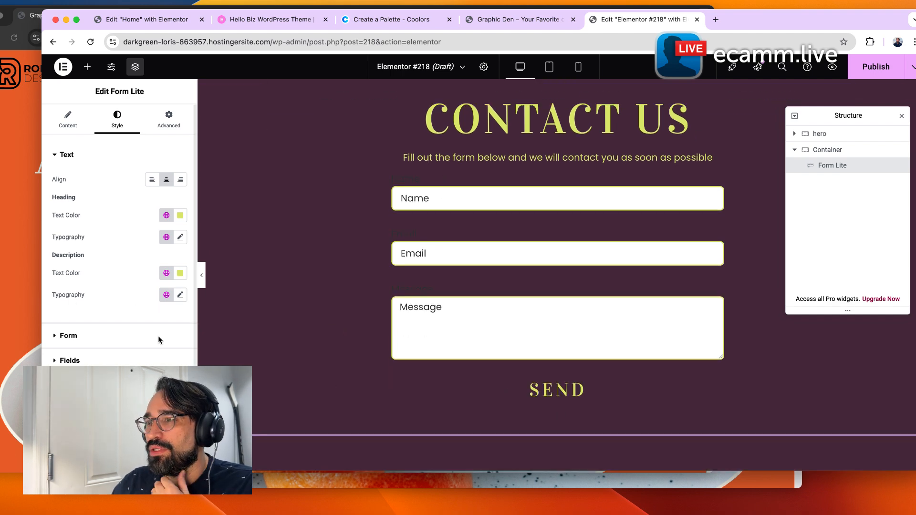
{"action": "left_click", "coordinate": [143, 385]}
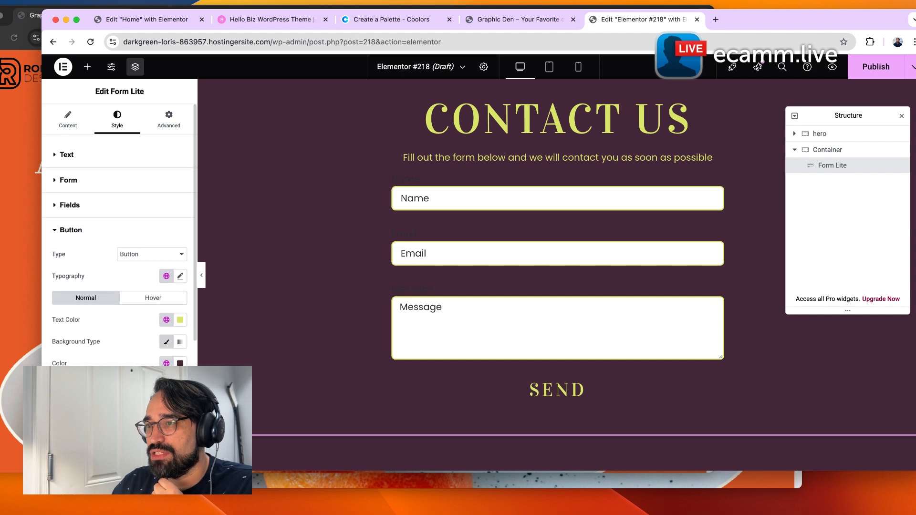
{"action": "left_click", "coordinate": [166, 363]}
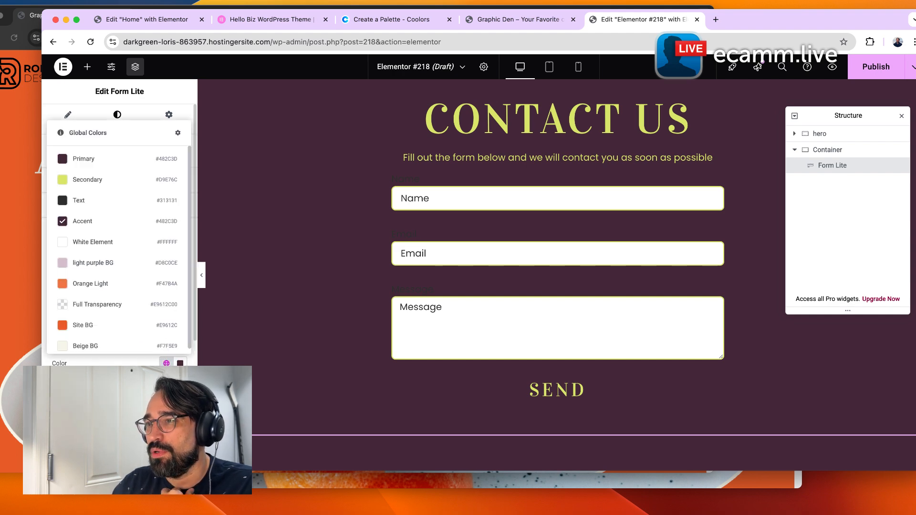
{"action": "left_click", "coordinate": [107, 191]}
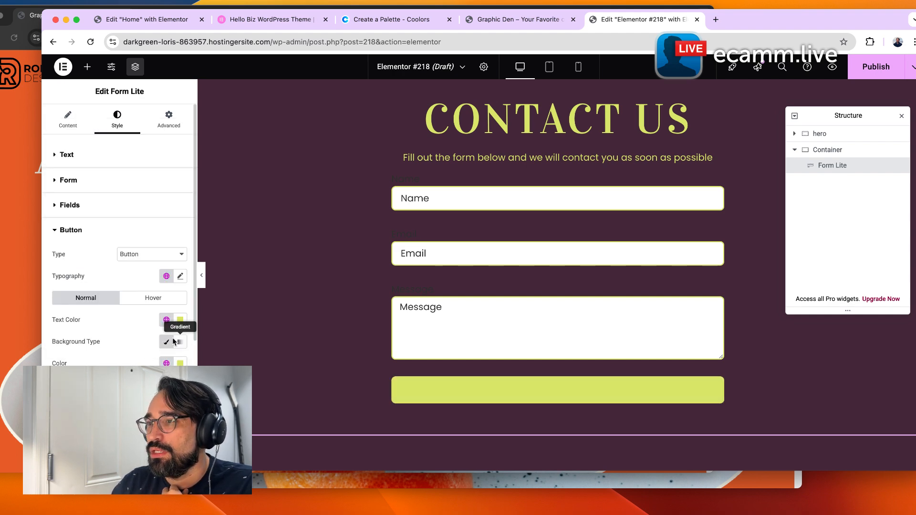
{"action": "left_click", "coordinate": [166, 320]}
{"action": "left_click", "coordinate": [112, 116]}
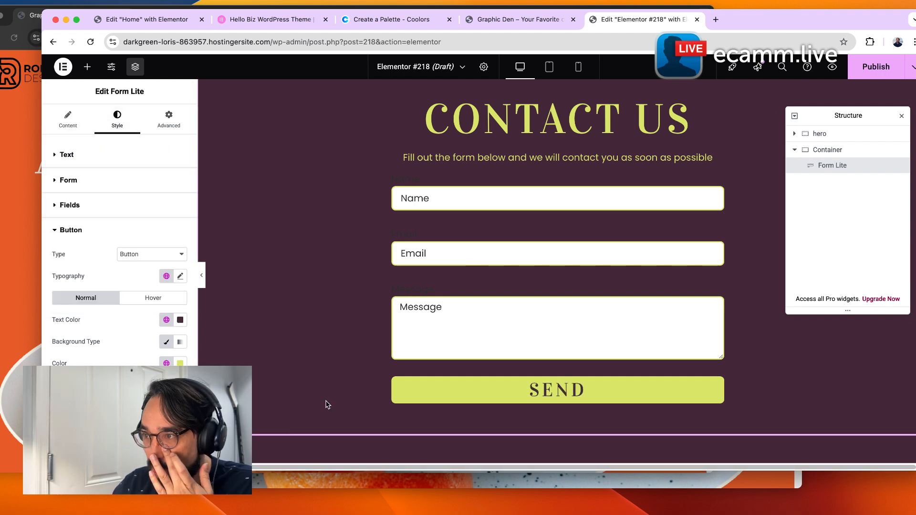
Collapse the button style options and open the form's Fields style settings.
{"action": "scroll", "coordinate": [119, 229], "scroll_direction": "down", "scroll_amount": 2}
{"action": "scroll", "coordinate": [120, 229], "scroll_direction": "down", "scroll_amount": 2}
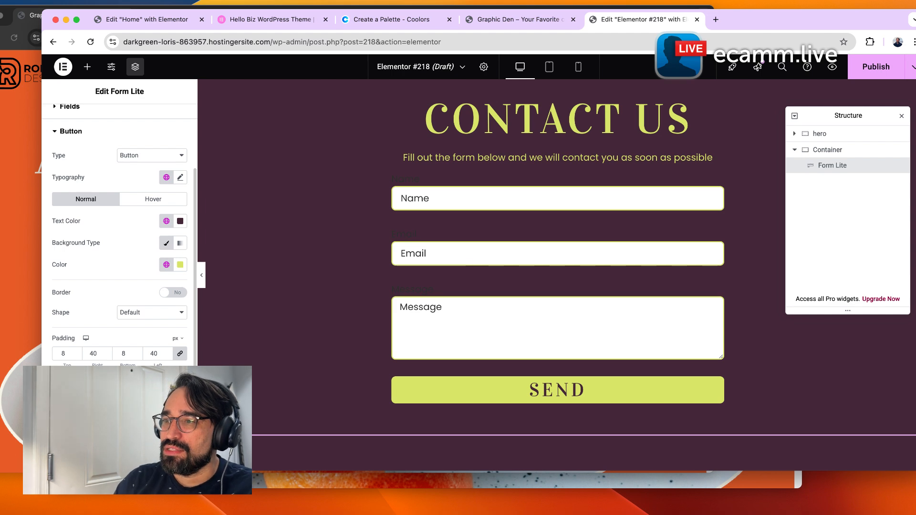
{"action": "scroll", "coordinate": [131, 280], "scroll_direction": "up", "scroll_amount": 5}
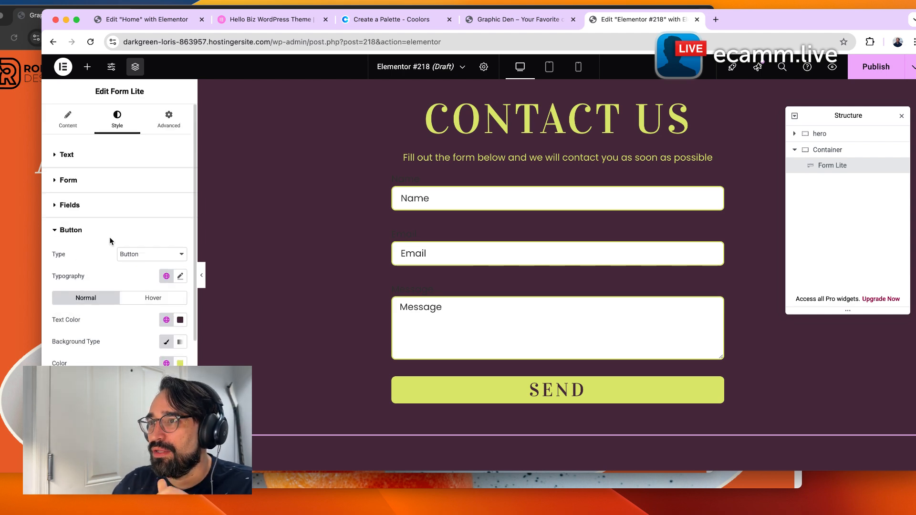
{"action": "left_click", "coordinate": [107, 229]}
{"action": "left_click", "coordinate": [102, 210]}
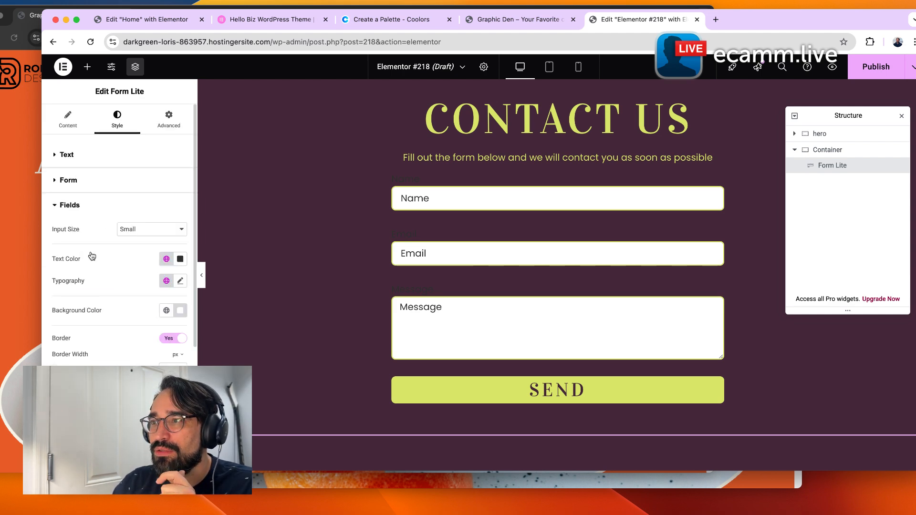
Set the form's columns gap to 32 px and rows gap to 24 px.
{"action": "scroll", "coordinate": [127, 349], "scroll_direction": "down", "scroll_amount": 1}
{"action": "scroll", "coordinate": [119, 238], "scroll_direction": "down", "scroll_amount": 1}
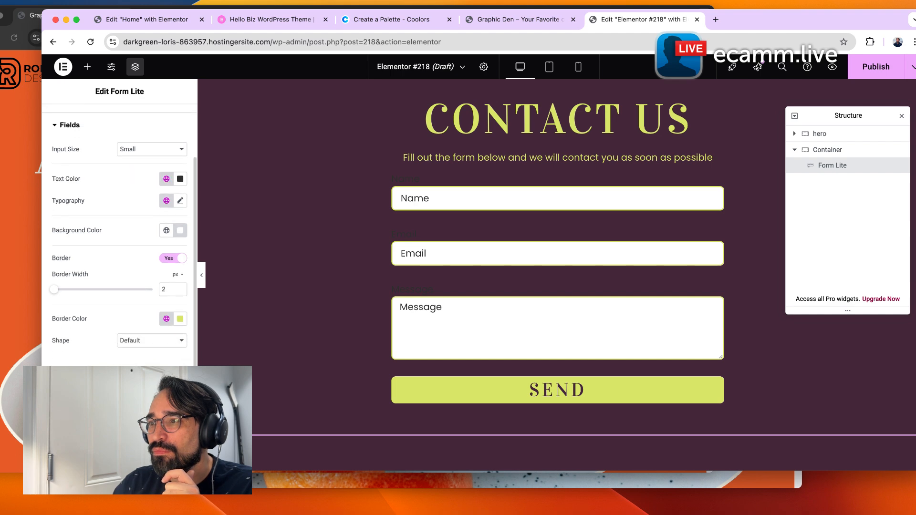
{"action": "scroll", "coordinate": [119, 234], "scroll_direction": "up", "scroll_amount": 1}
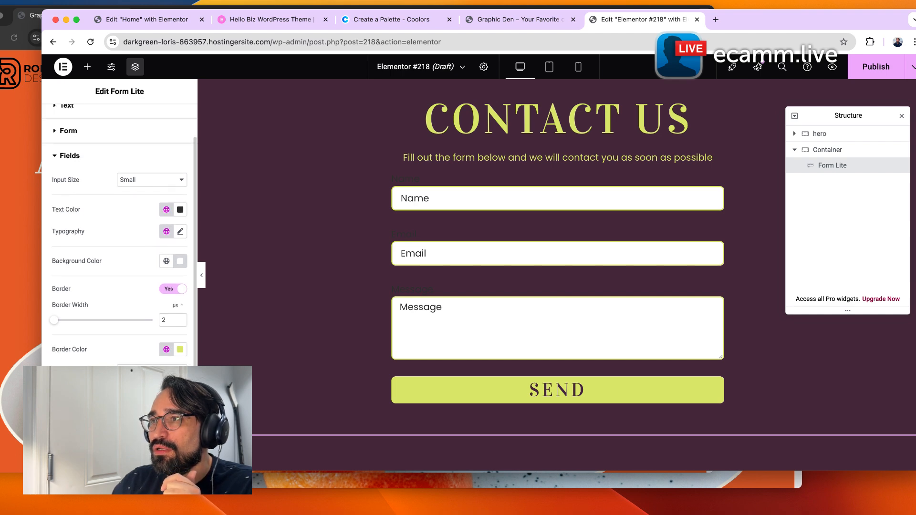
{"action": "scroll", "coordinate": [119, 229], "scroll_direction": "up", "scroll_amount": 1}
{"action": "left_click", "coordinate": [119, 145]}
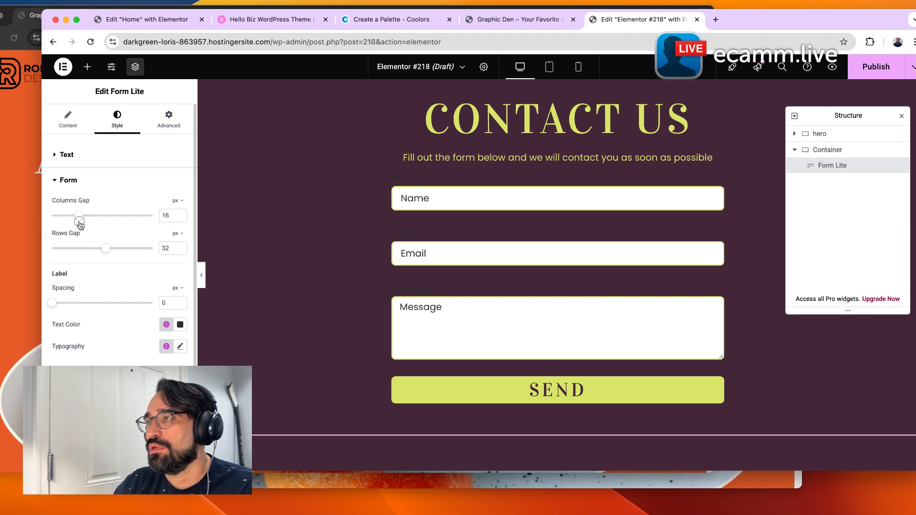
{"action": "left_click_drag", "start_coordinate": [92, 224], "coordinate": [96, 225]}
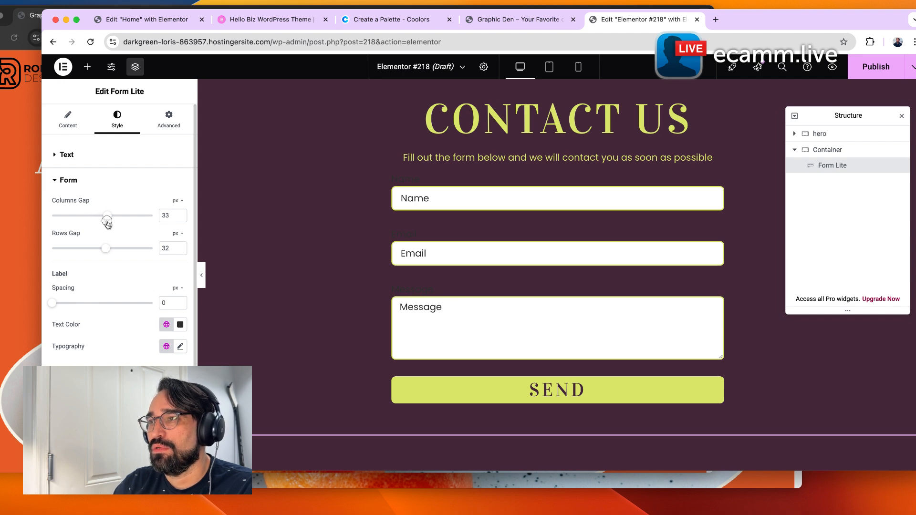
{"action": "left_click_drag", "start_coordinate": [105, 250], "coordinate": [12, 250]}
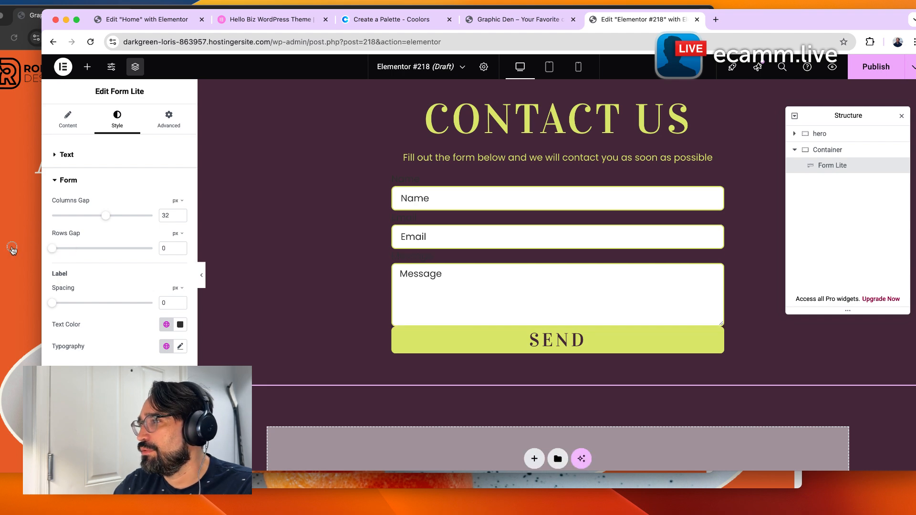
{"action": "left_click_drag", "start_coordinate": [24, 249], "coordinate": [92, 254]}
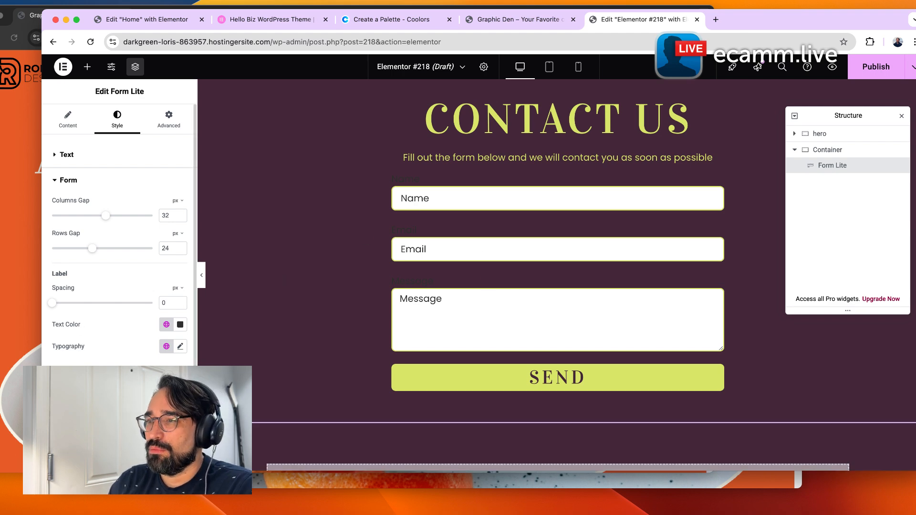
Set the form fields' border width to 2 px.
{"action": "left_click", "coordinate": [82, 380]}
{"action": "scroll", "coordinate": [109, 342], "scroll_direction": "down", "scroll_amount": 3}
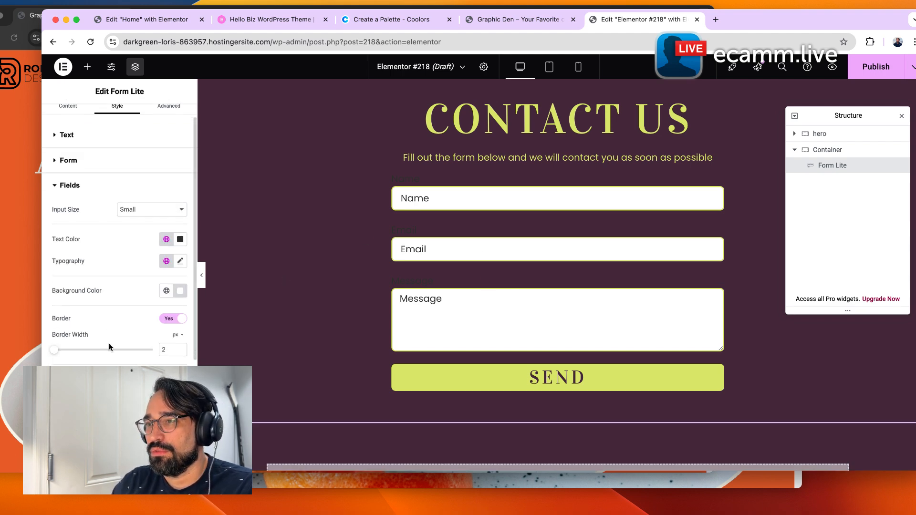
{"action": "left_click_drag", "start_coordinate": [56, 309], "coordinate": [225, 353]}
{"action": "double_click", "coordinate": [167, 306]}
{"action": "type", "text": "2"}
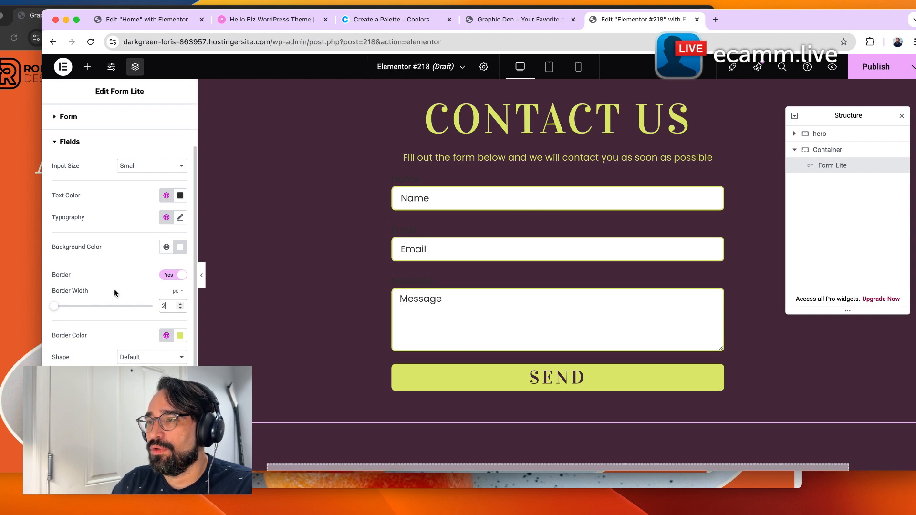
Try the fields' Rounded, Sharp and Round shapes before resetting Shape to Default.
{"action": "left_click", "coordinate": [148, 358]}
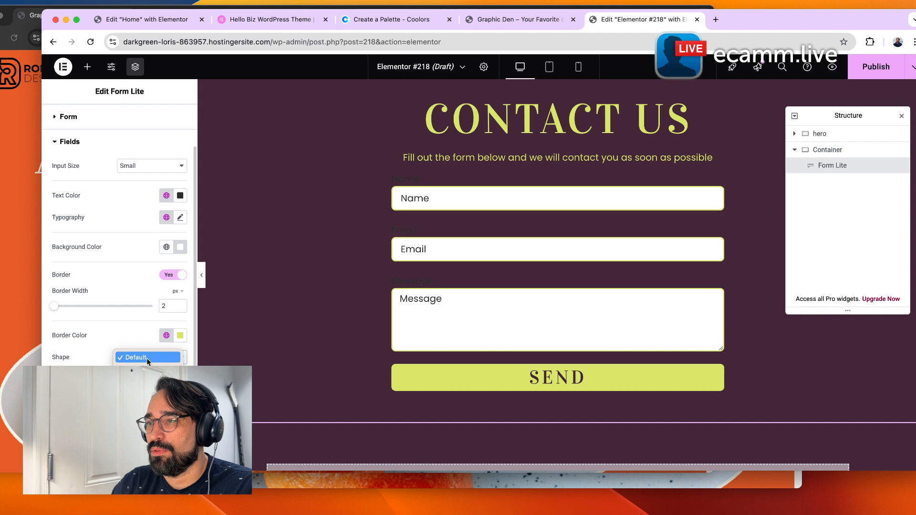
{"action": "left_click", "coordinate": [144, 379]}
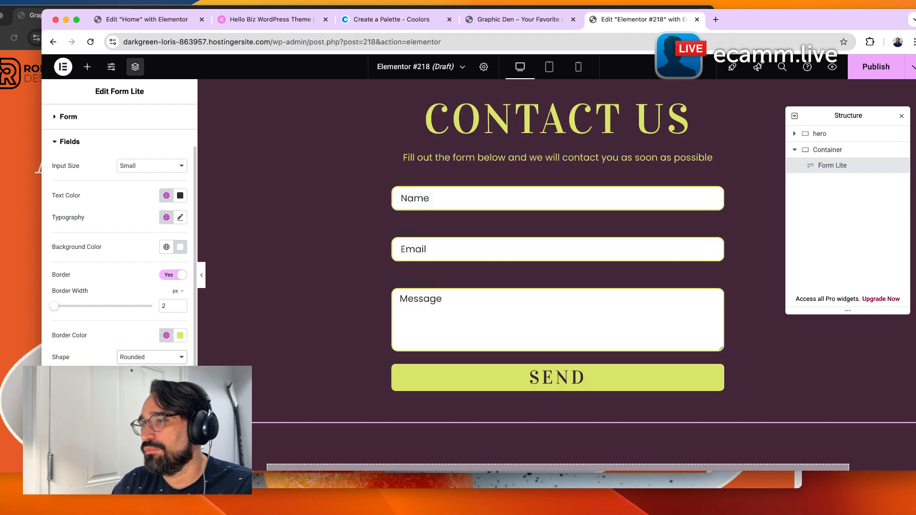
{"action": "left_click", "coordinate": [146, 361]}
{"action": "left_click", "coordinate": [143, 347]}
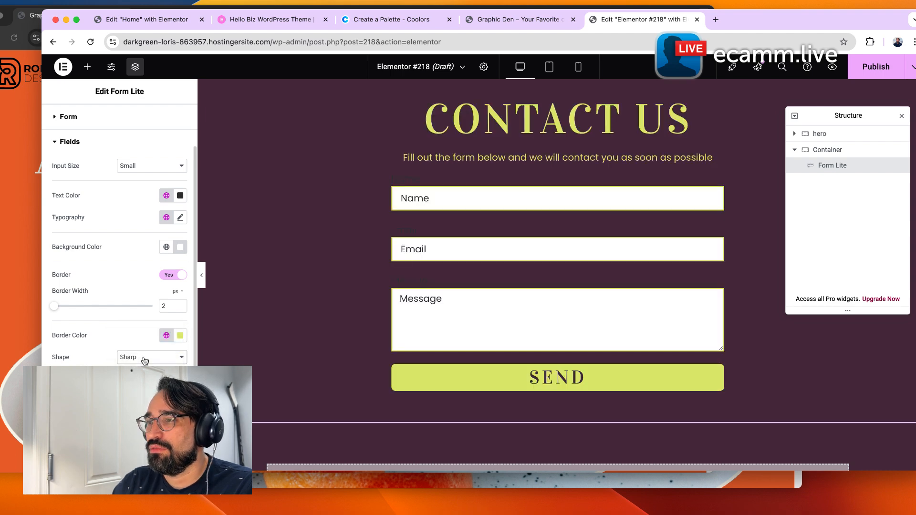
{"action": "left_click", "coordinate": [142, 357]}
{"action": "left_click", "coordinate": [136, 368]}
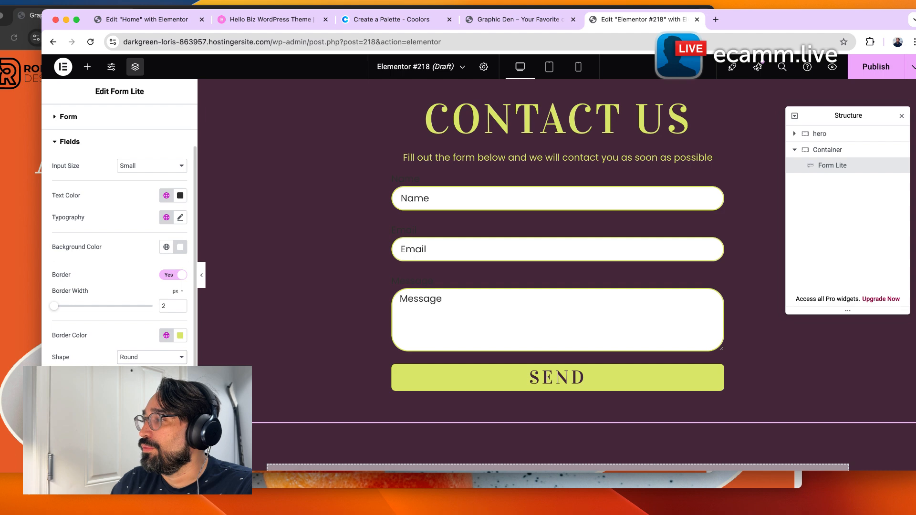
{"action": "left_click", "coordinate": [161, 358]}
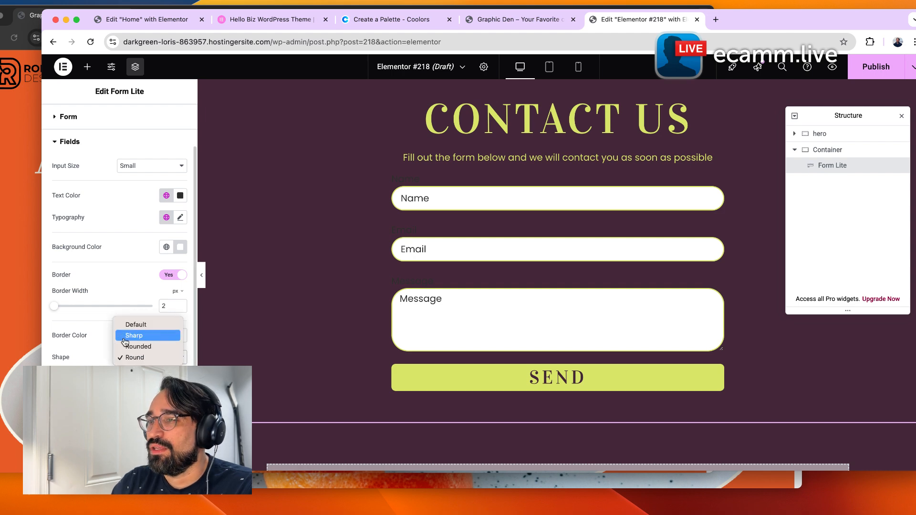
{"action": "left_click", "coordinate": [114, 336]}
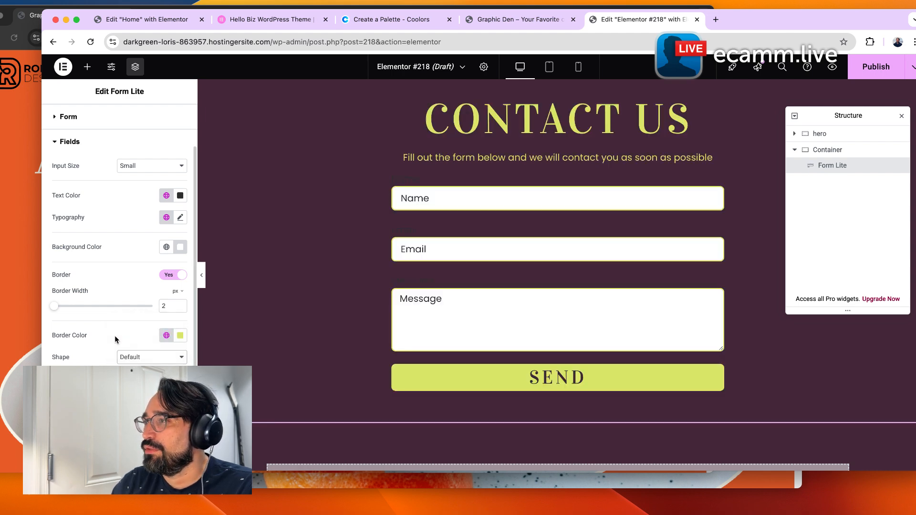
Set the Send button's typography to the Body Text global font.
{"action": "scroll", "coordinate": [115, 351], "scroll_direction": "down", "scroll_amount": 1}
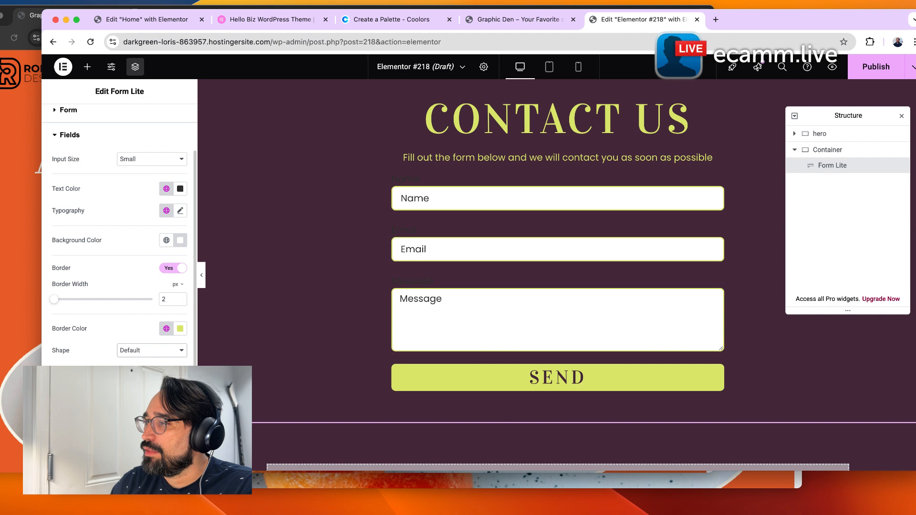
{"action": "left_click", "coordinate": [115, 379]}
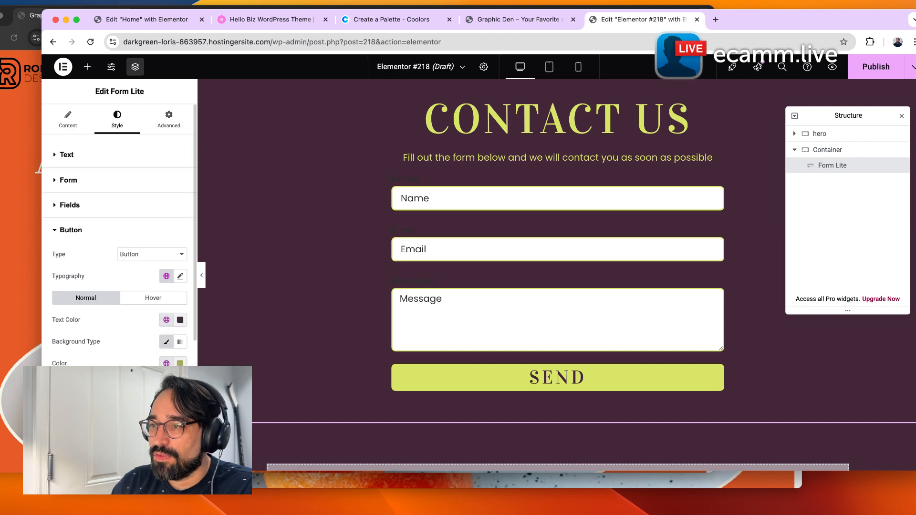
{"action": "left_click", "coordinate": [166, 342]}
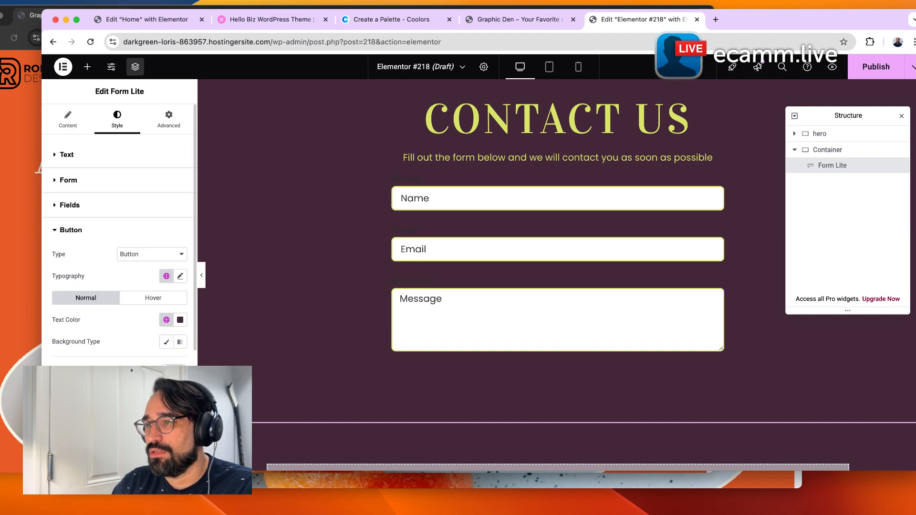
{"action": "left_click", "coordinate": [162, 348]}
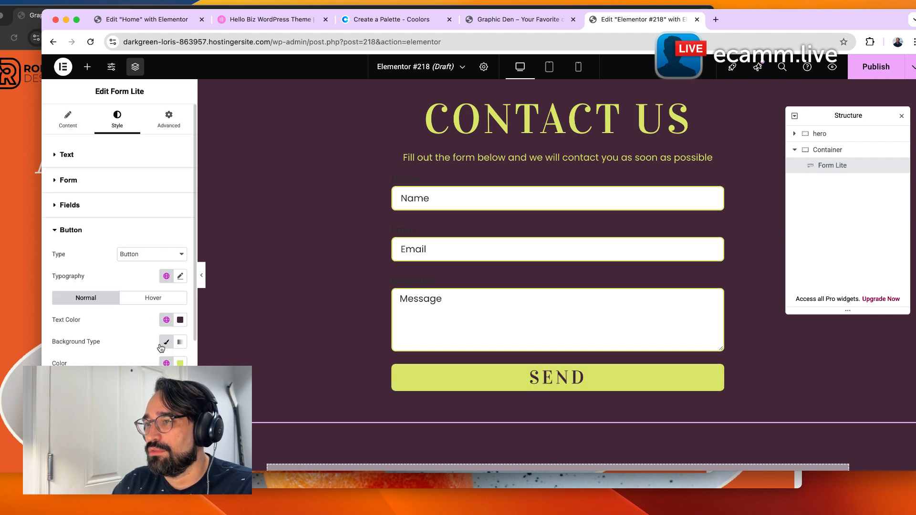
{"action": "left_click", "coordinate": [166, 276]}
{"action": "scroll", "coordinate": [113, 220], "scroll_direction": "down", "scroll_amount": 1}
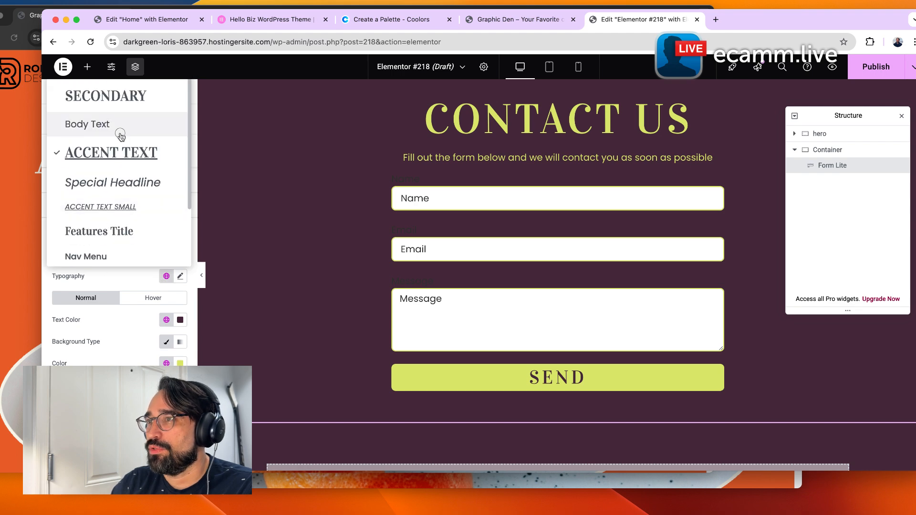
{"action": "left_click", "coordinate": [96, 123]}
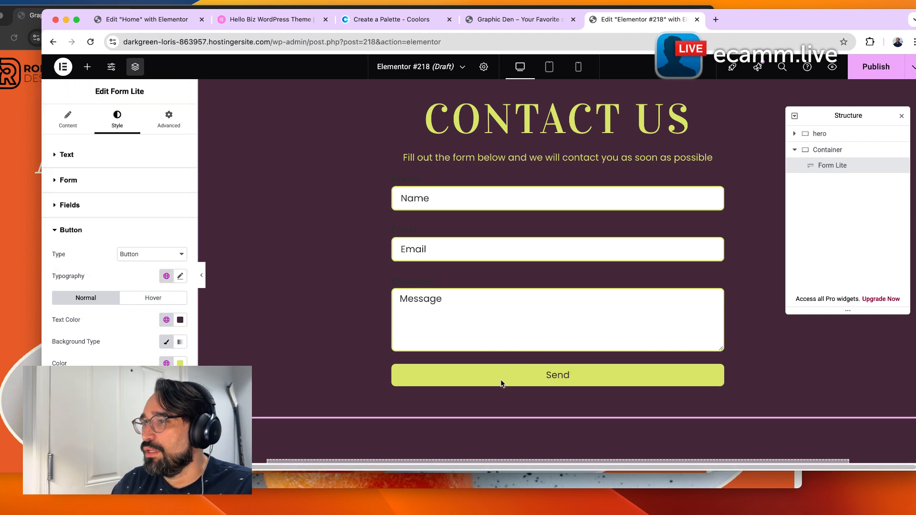
Set the form's success message color to Secondary and error message color to Orange Light.
{"action": "scroll", "coordinate": [119, 224], "scroll_direction": "down", "scroll_amount": 5}
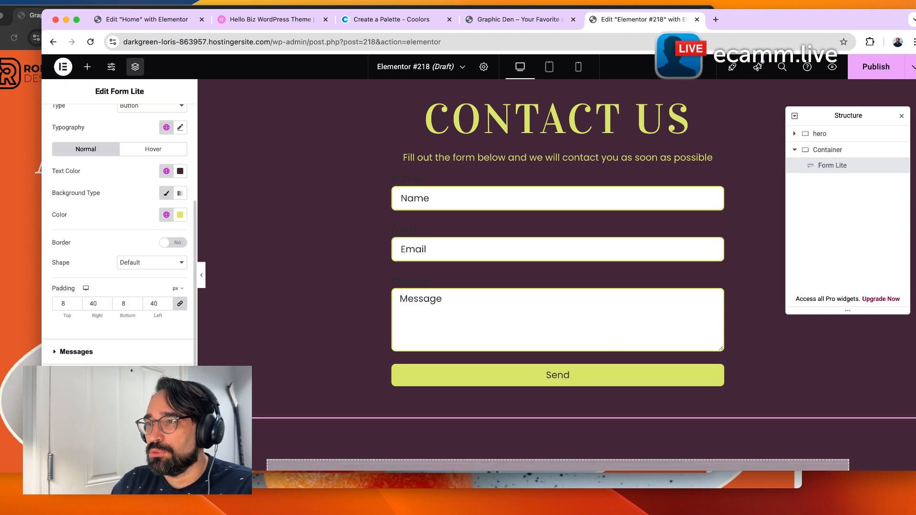
{"action": "left_click", "coordinate": [113, 351]}
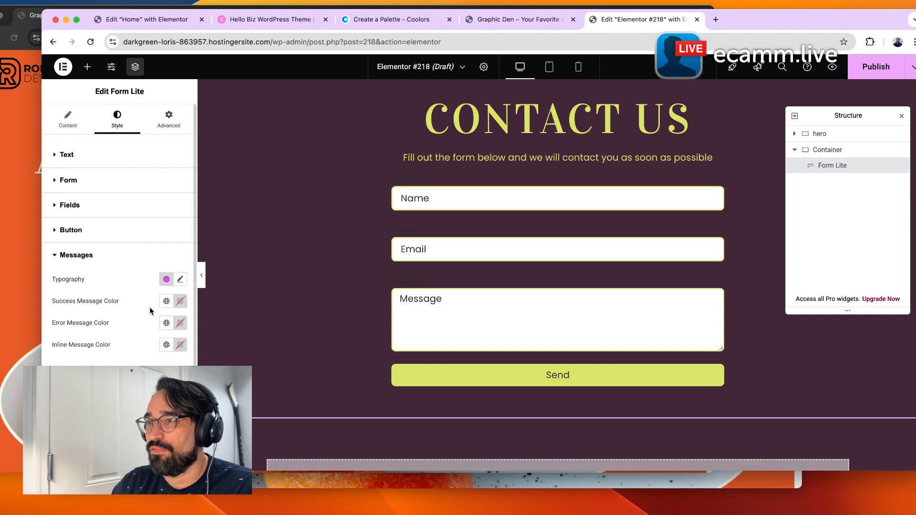
{"action": "left_click", "coordinate": [166, 301]}
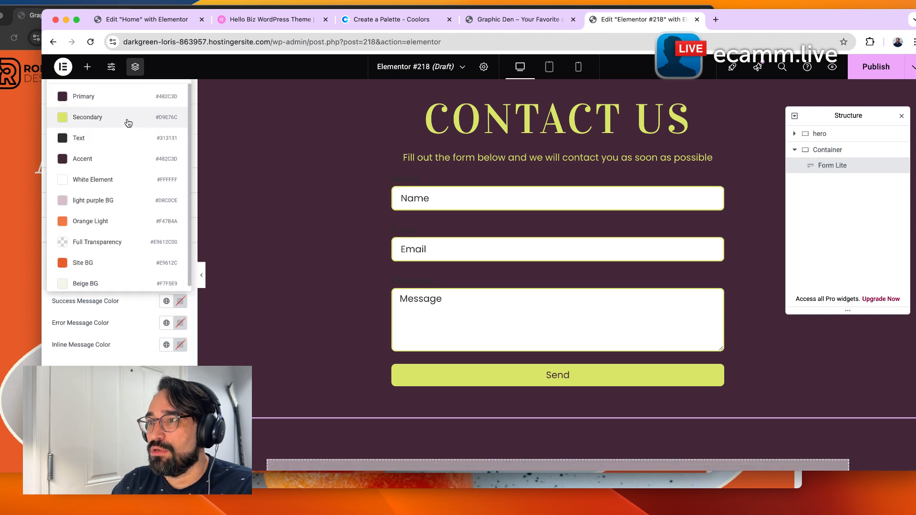
{"action": "left_click", "coordinate": [125, 120]}
{"action": "left_click", "coordinate": [162, 325]}
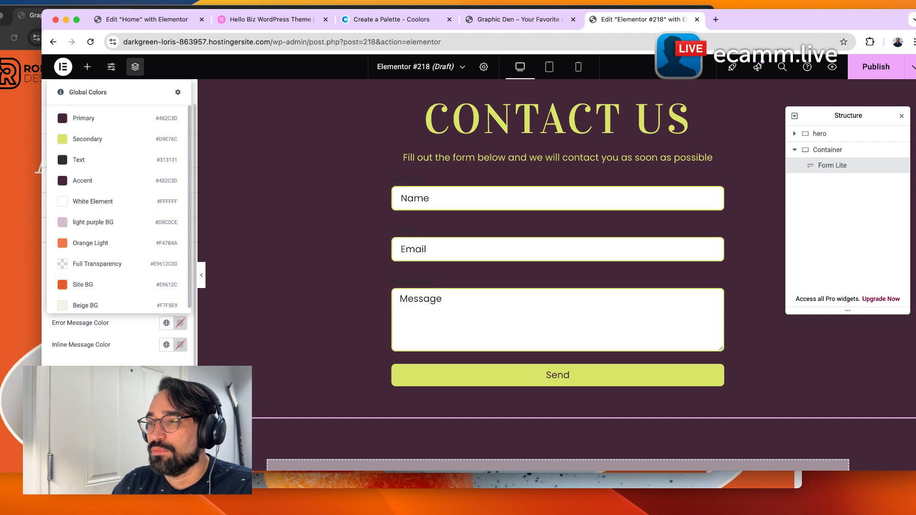
{"action": "left_click", "coordinate": [122, 242]}
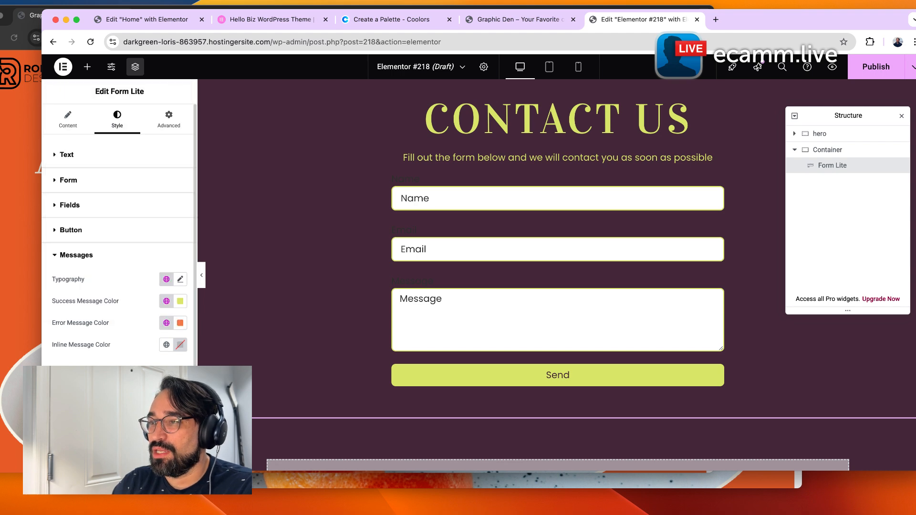
Set the form's inline message color to the White Element global color.
{"action": "left_click", "coordinate": [166, 348]}
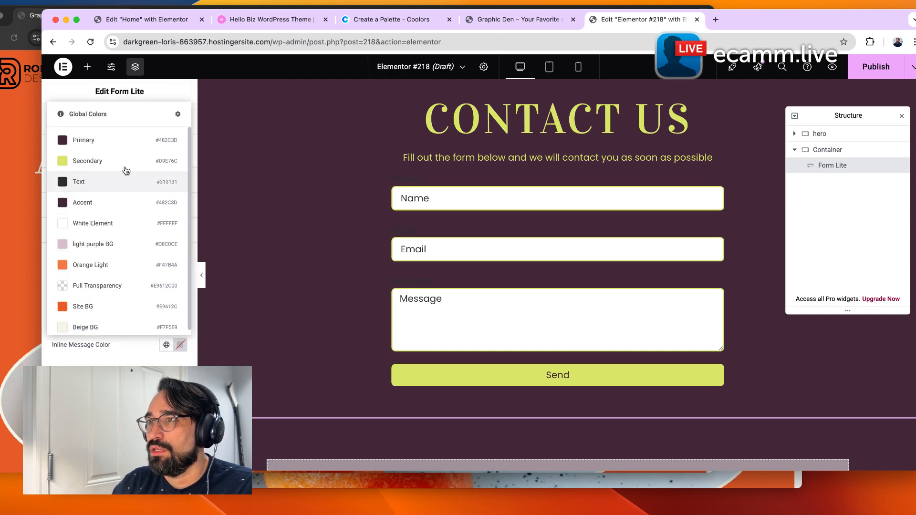
{"action": "left_click", "coordinate": [123, 149]}
{"action": "left_click", "coordinate": [125, 152]}
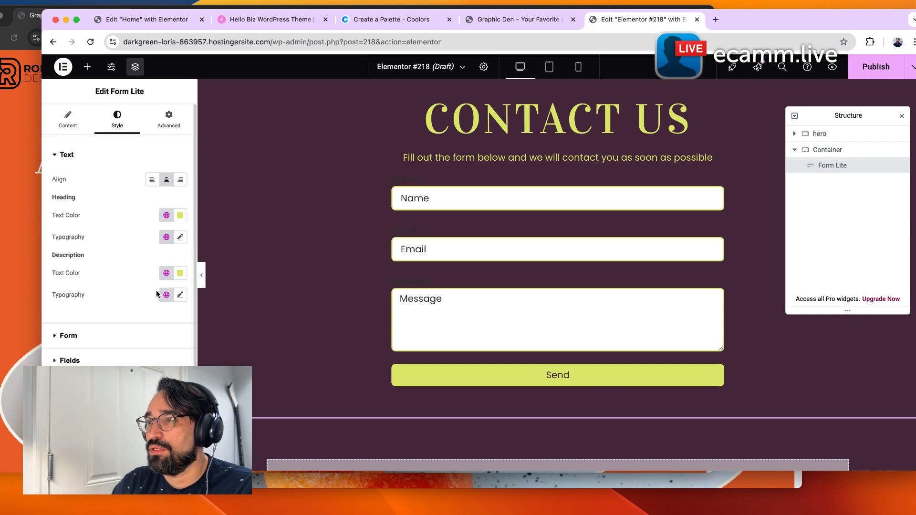
{"action": "left_click", "coordinate": [119, 435]}
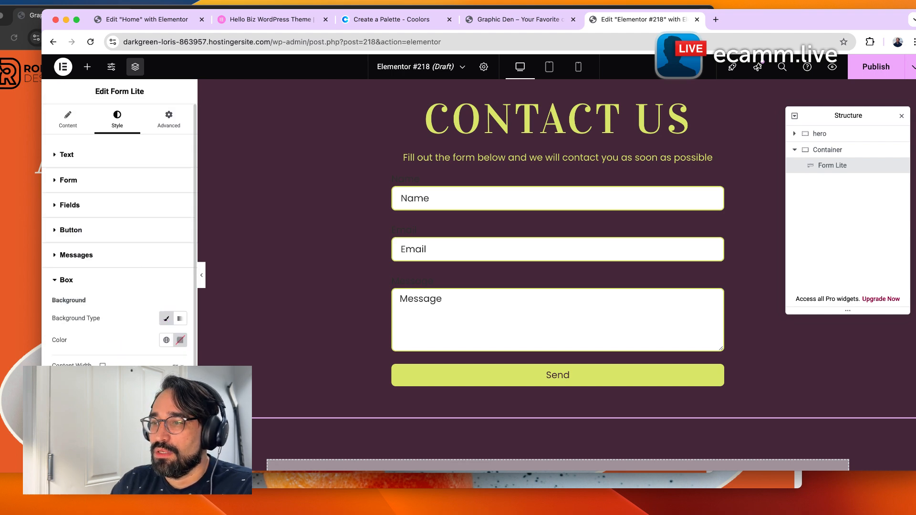
{"action": "left_click", "coordinate": [128, 257]}
{"action": "left_click", "coordinate": [166, 345]}
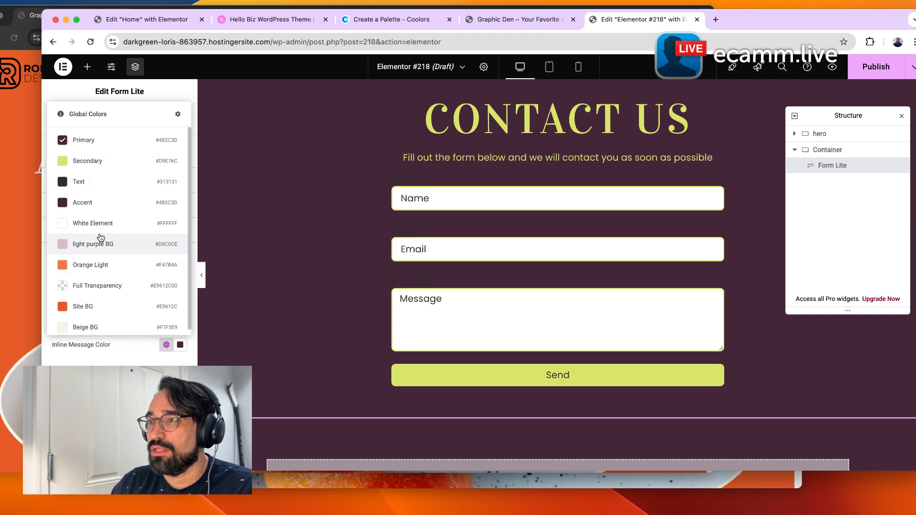
{"action": "left_click", "coordinate": [114, 227]}
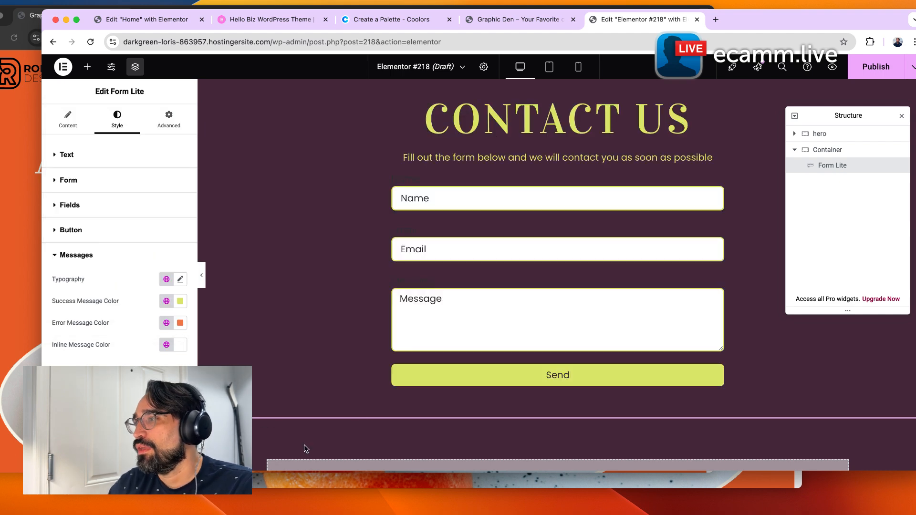
Set the form's rows gap to 16 px.
{"action": "left_click_drag", "start_coordinate": [414, 227], "coordinate": [390, 233]}
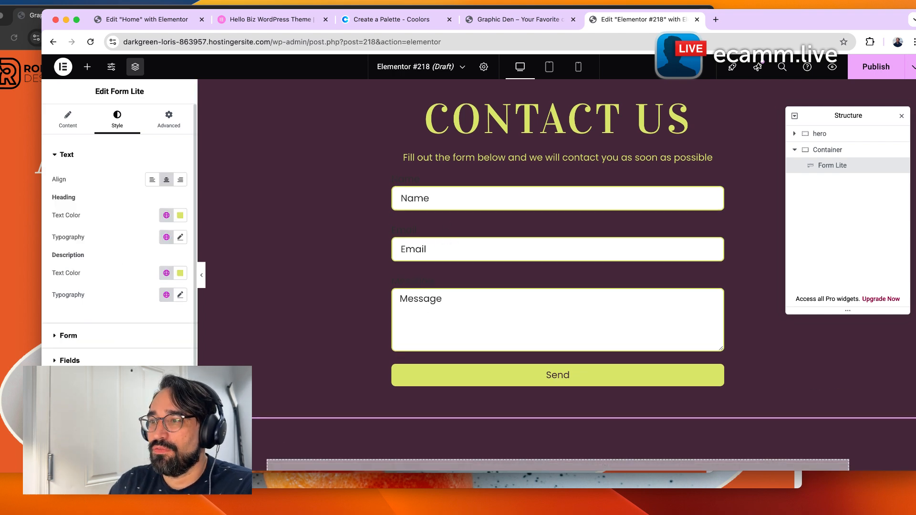
{"action": "left_click", "coordinate": [70, 360]}
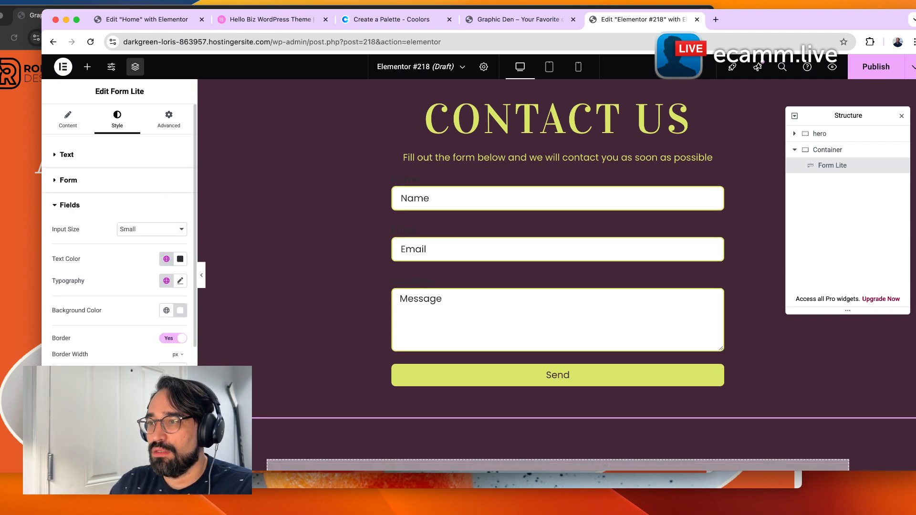
{"action": "scroll", "coordinate": [119, 224], "scroll_direction": "down", "scroll_amount": 3}
{"action": "scroll", "coordinate": [110, 205], "scroll_direction": "down", "scroll_amount": 2}
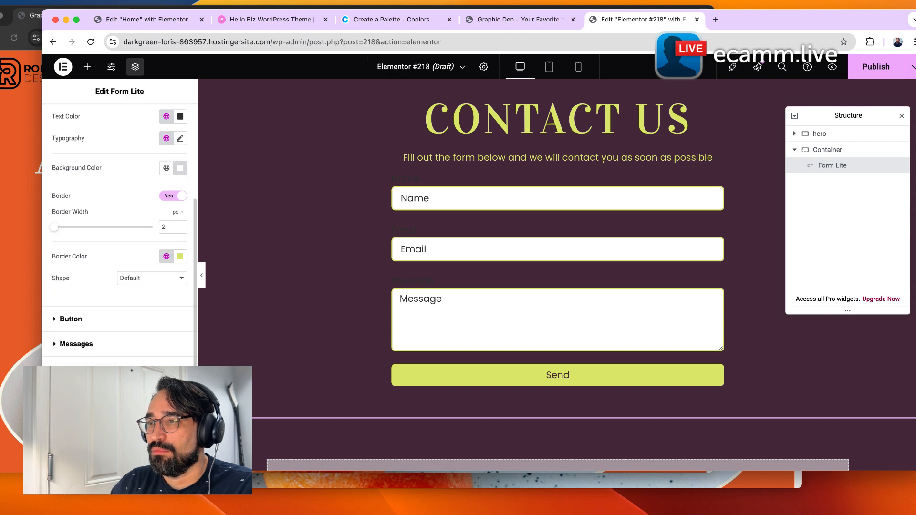
{"action": "scroll", "coordinate": [110, 206], "scroll_direction": "up", "scroll_amount": 6}
{"action": "left_click", "coordinate": [115, 180]}
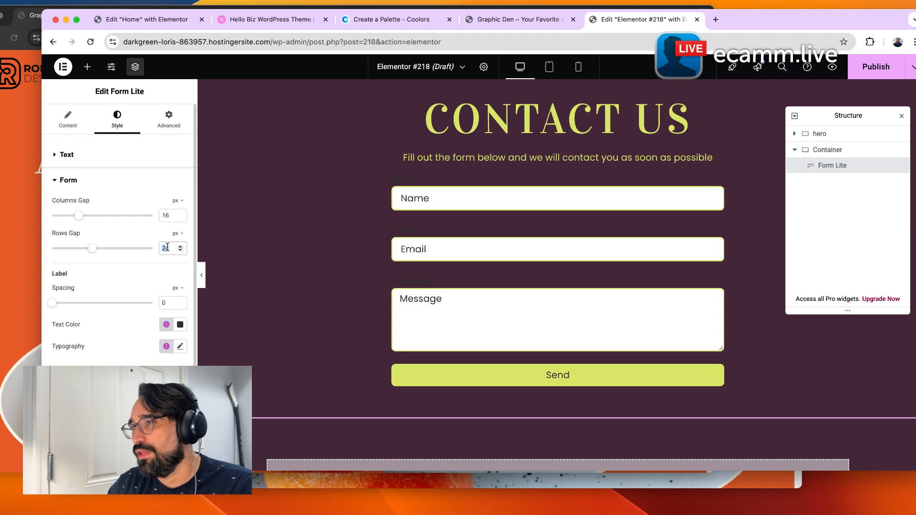
{"action": "type", "text": "16"}
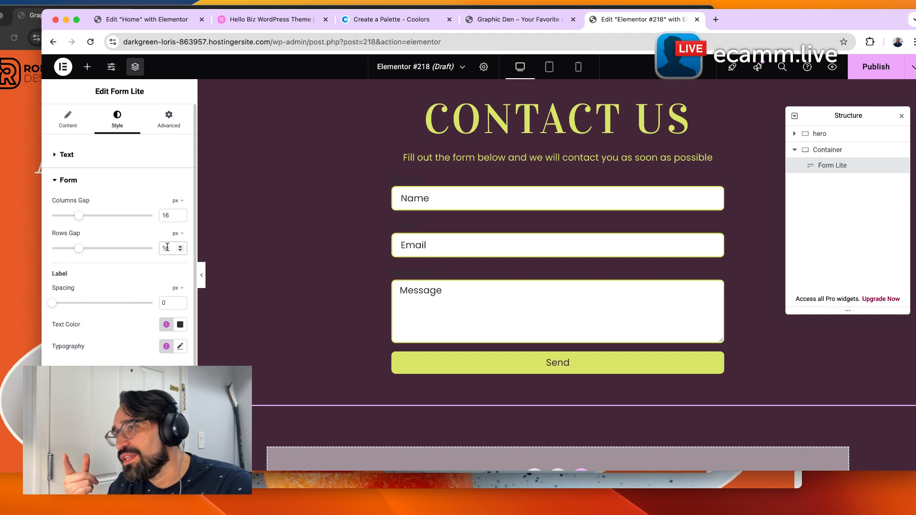
Set the form labels' text color to the white global color.
{"action": "left_click", "coordinate": [167, 325]}
{"action": "left_click", "coordinate": [102, 213]}
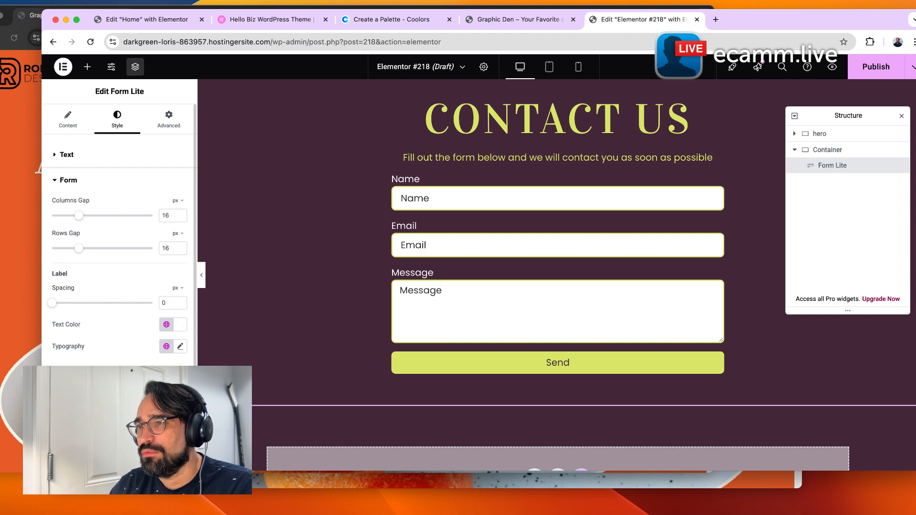
Review the form's Fields style settings and test typing in the Message field of the preview.
{"action": "left_click", "coordinate": [70, 377]}
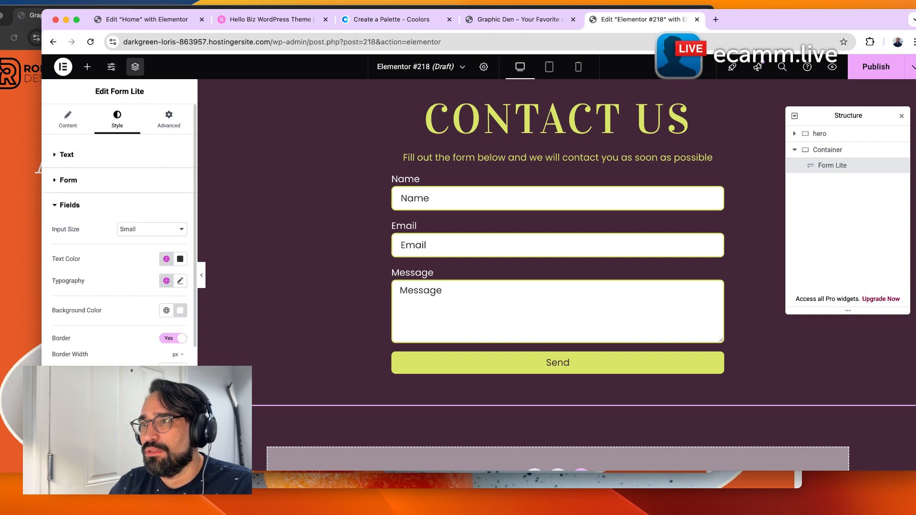
{"action": "scroll", "coordinate": [119, 234], "scroll_direction": "down", "scroll_amount": 3}
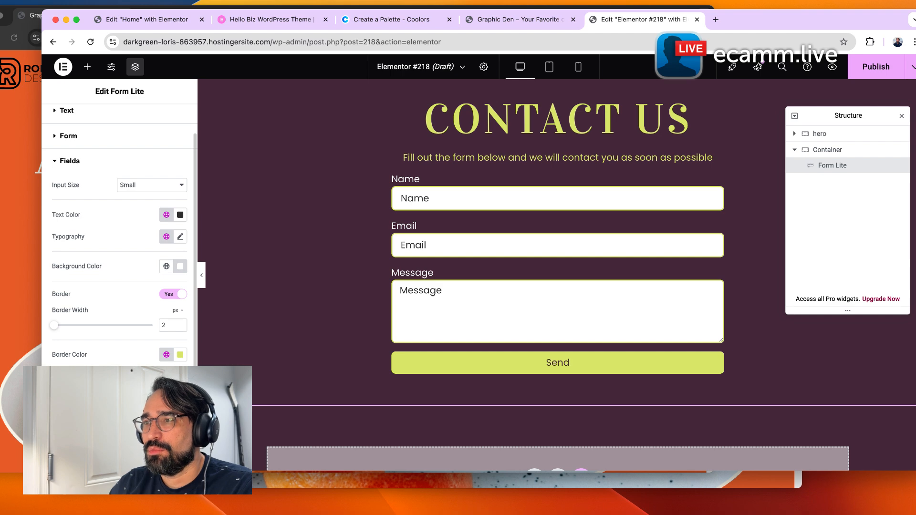
{"action": "scroll", "coordinate": [123, 185], "scroll_direction": "up", "scroll_amount": 3}
{"action": "left_click", "coordinate": [123, 184]}
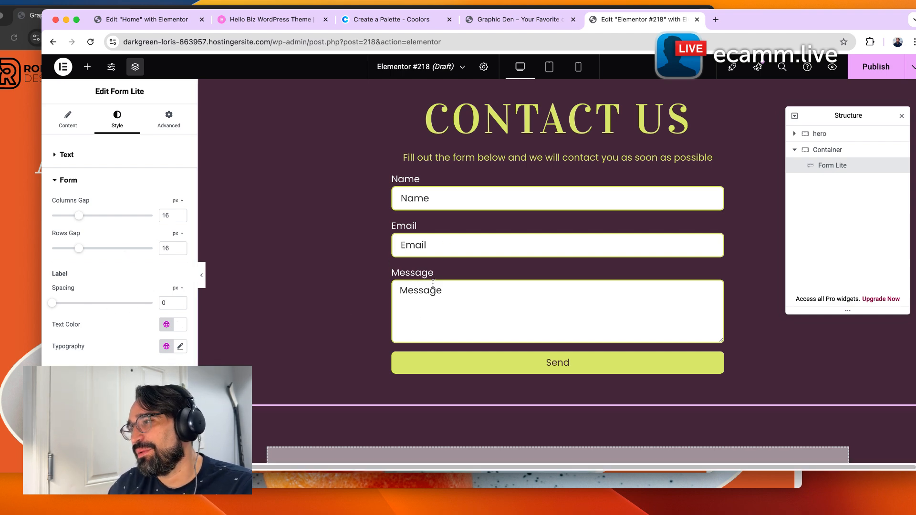
{"action": "left_click", "coordinate": [451, 321]}
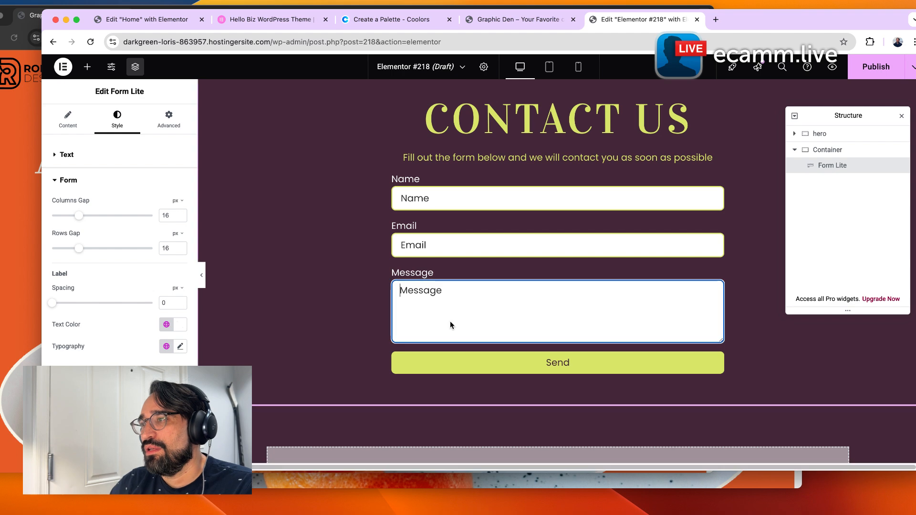
{"action": "type", "text": "zsdds"}
{"action": "key", "text": "super+a"}
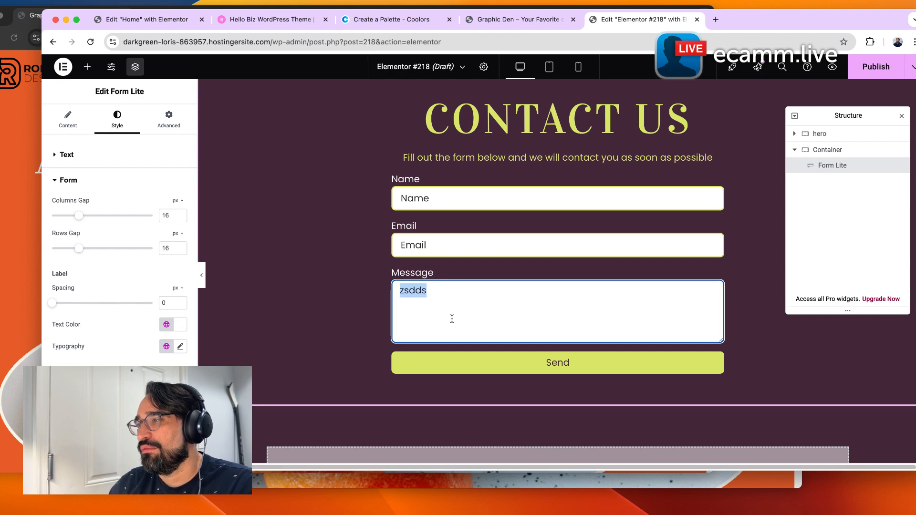
{"action": "key", "text": "BackSpace"}
{"action": "left_click", "coordinate": [373, 313]}
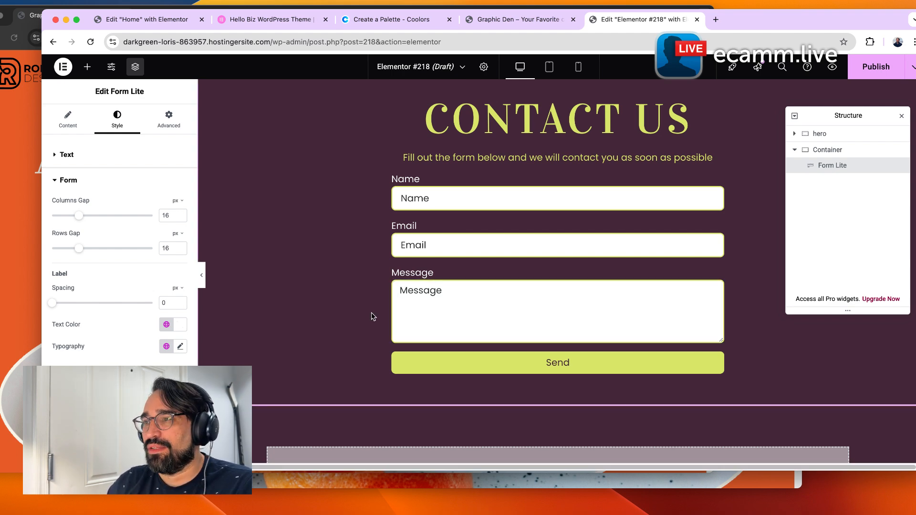
Rename the form's container in the Structure panel to contact.
{"action": "scroll", "coordinate": [675, 359], "scroll_direction": "up", "scroll_amount": 10}
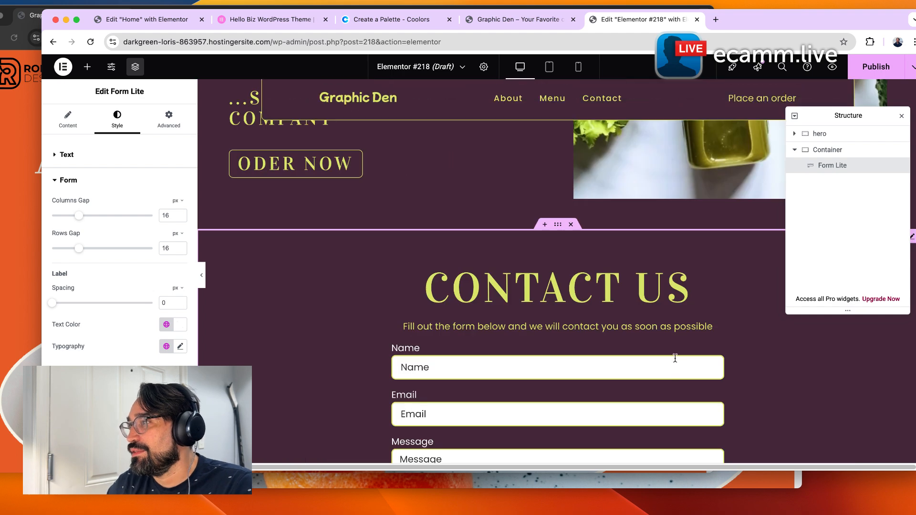
{"action": "double_click", "coordinate": [820, 151]}
{"action": "type", "text": "contact"}
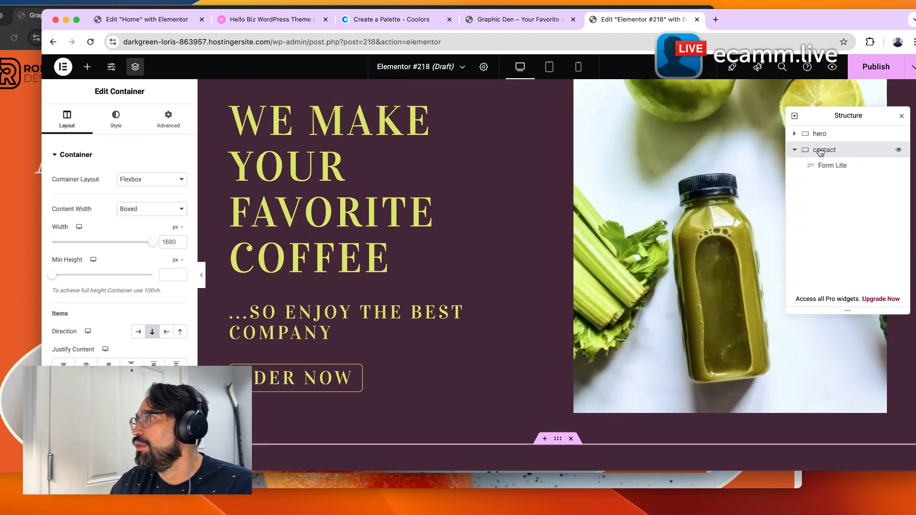
{"action": "key", "text": "Return"}
{"action": "left_click", "coordinate": [795, 151]}
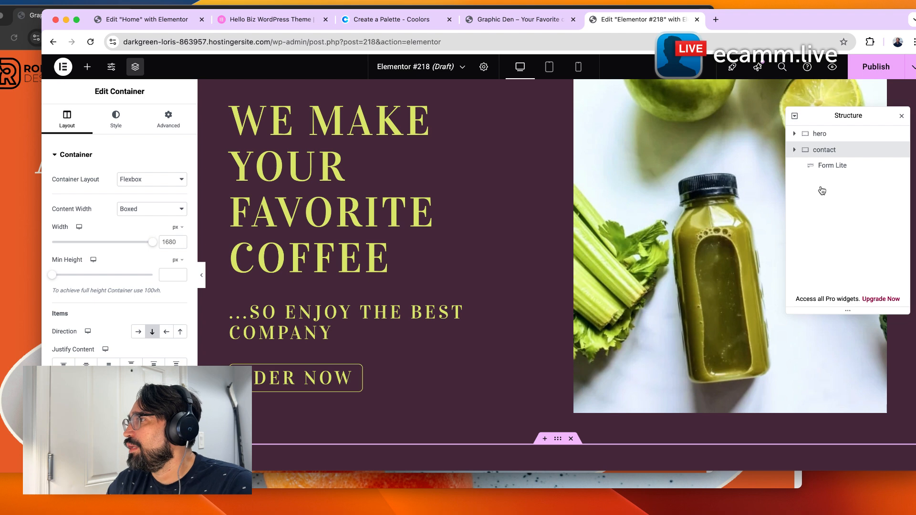
Add a new single-column container below the contact section.
{"action": "scroll", "coordinate": [499, 321], "scroll_direction": "down", "scroll_amount": 10}
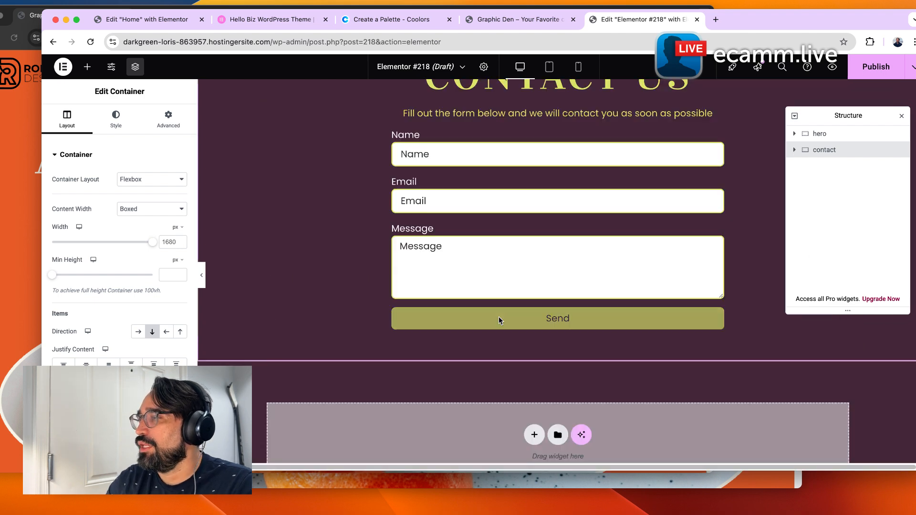
{"action": "left_click", "coordinate": [532, 434]}
{"action": "left_click", "coordinate": [517, 414]}
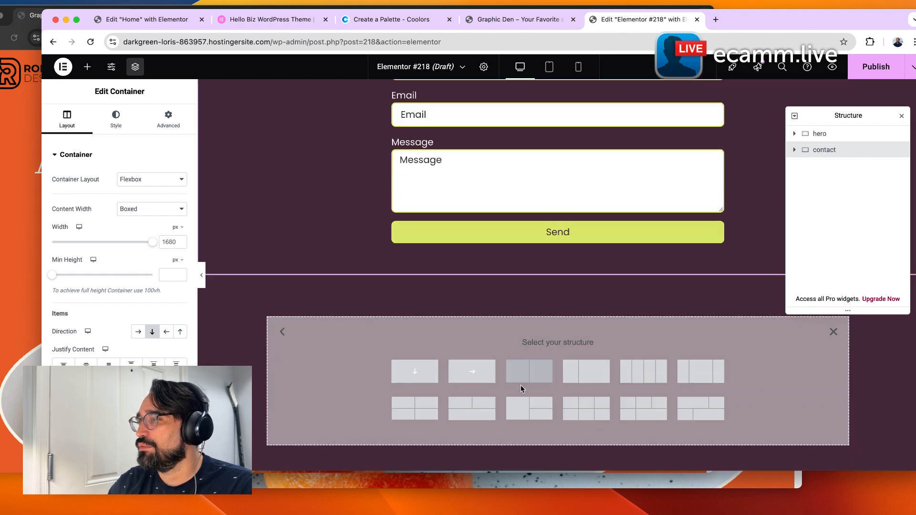
{"action": "left_click", "coordinate": [414, 371]}
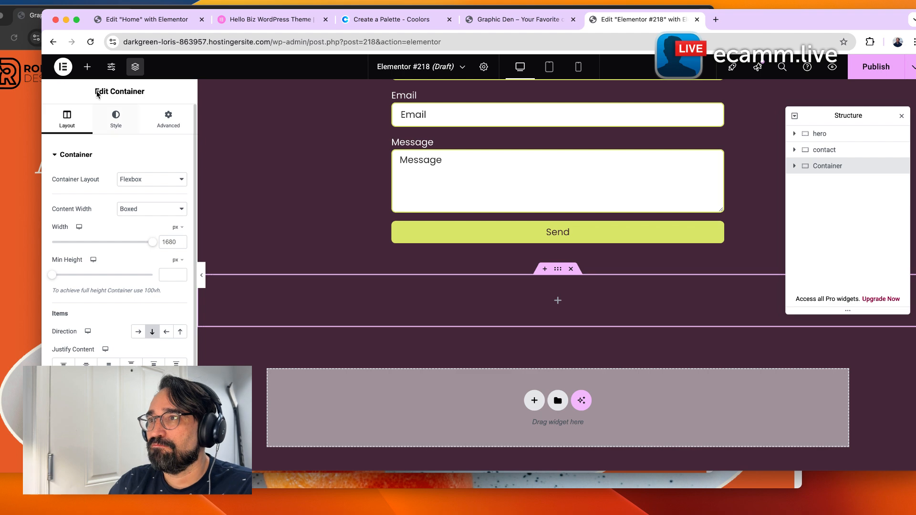
Drag a CTA widget into the new empty container.
{"action": "left_click", "coordinate": [87, 66]}
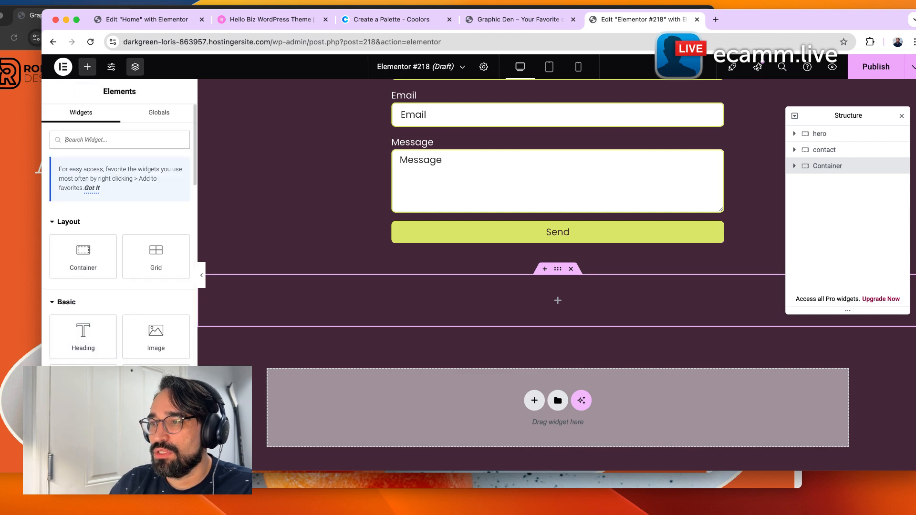
{"action": "scroll", "coordinate": [119, 239], "scroll_direction": "down", "scroll_amount": 10}
{"action": "scroll", "coordinate": [119, 238], "scroll_direction": "up", "scroll_amount": 2}
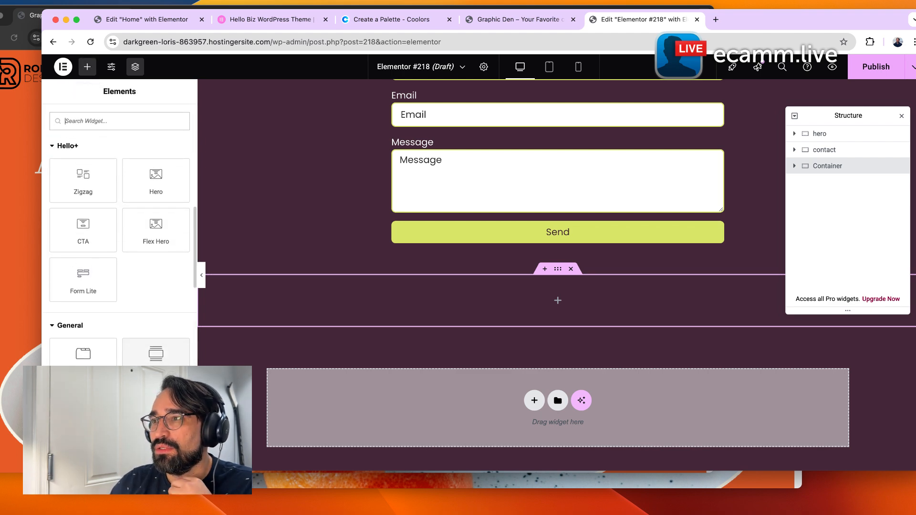
{"action": "left_click_drag", "start_coordinate": [92, 225], "coordinate": [588, 303]}
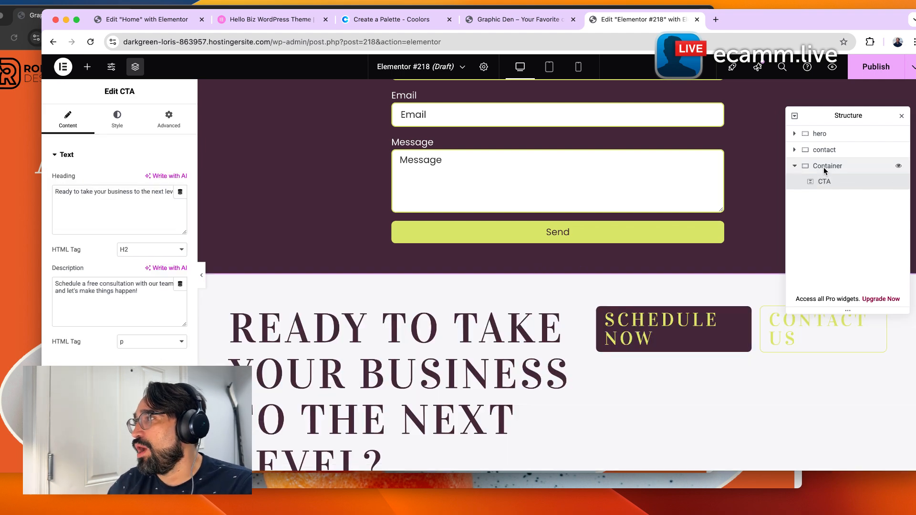
Move the CTA container above the contact section in the Structure panel.
{"action": "left_click", "coordinate": [794, 168]}
{"action": "mouse_move", "coordinate": [835, 166]}
{"action": "left_mouse_down"}
{"action": "mouse_move", "coordinate": [834, 139]}
{"action": "mouse_move", "coordinate": [838, 148]}
{"action": "left_mouse_up"}
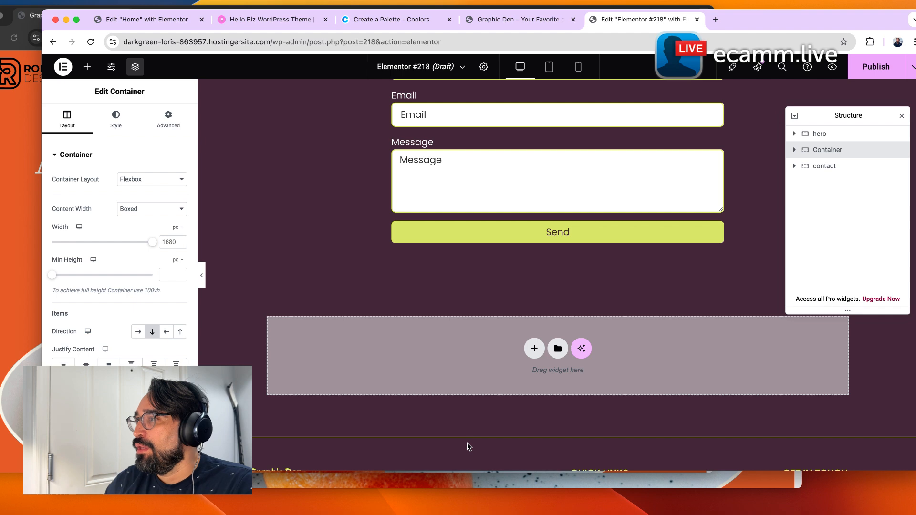
{"action": "scroll", "coordinate": [461, 367], "scroll_direction": "up", "scroll_amount": 12}
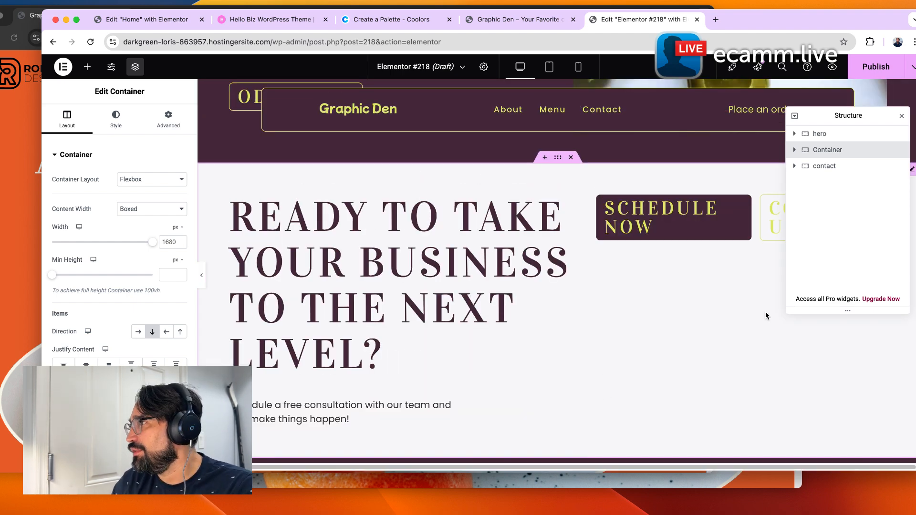
{"action": "left_click_drag", "start_coordinate": [846, 122], "coordinate": [845, 306]}
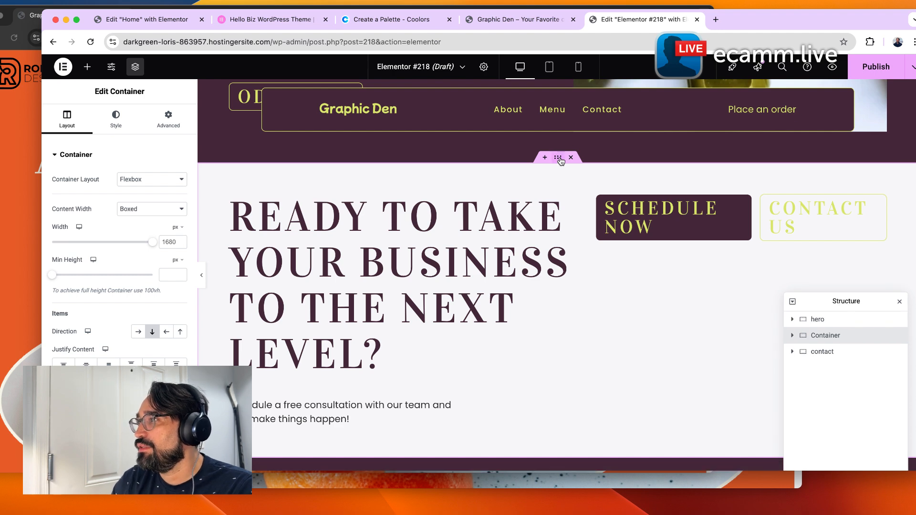
Set the CTA widget's box background color to the Beige BG global color.
{"action": "left_click", "coordinate": [125, 129]}
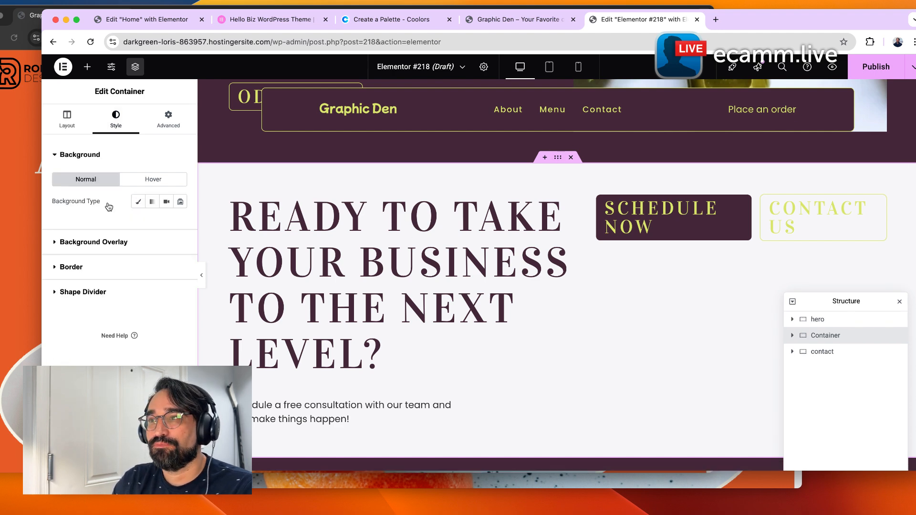
{"action": "left_click", "coordinate": [122, 243]}
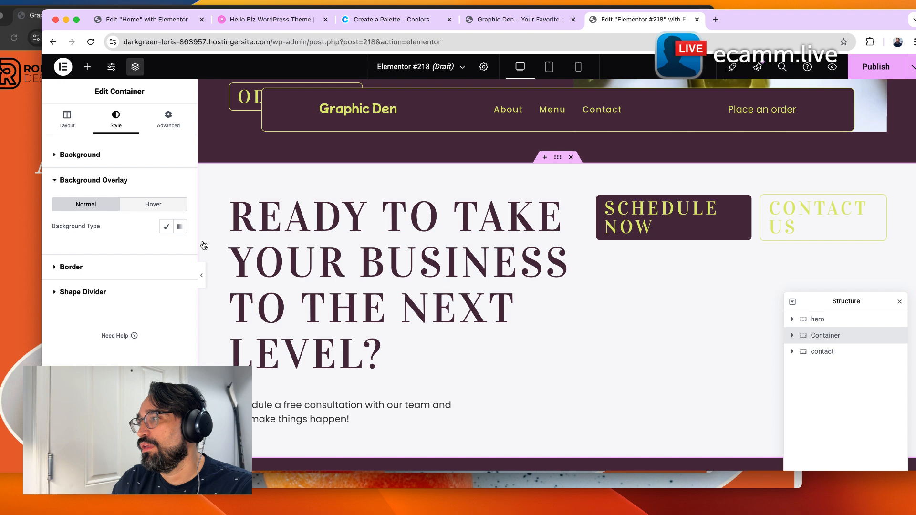
{"action": "left_click", "coordinate": [792, 336]}
{"action": "left_click", "coordinate": [820, 351]}
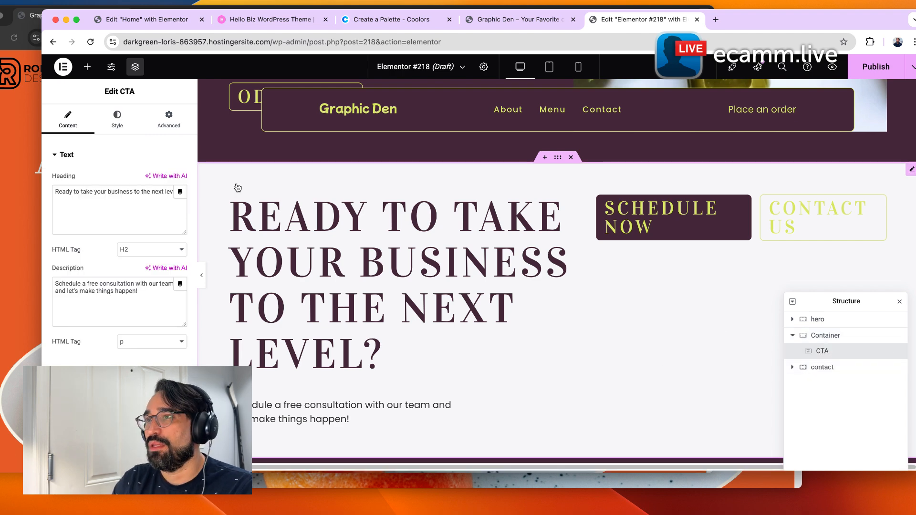
{"action": "left_click", "coordinate": [125, 118]}
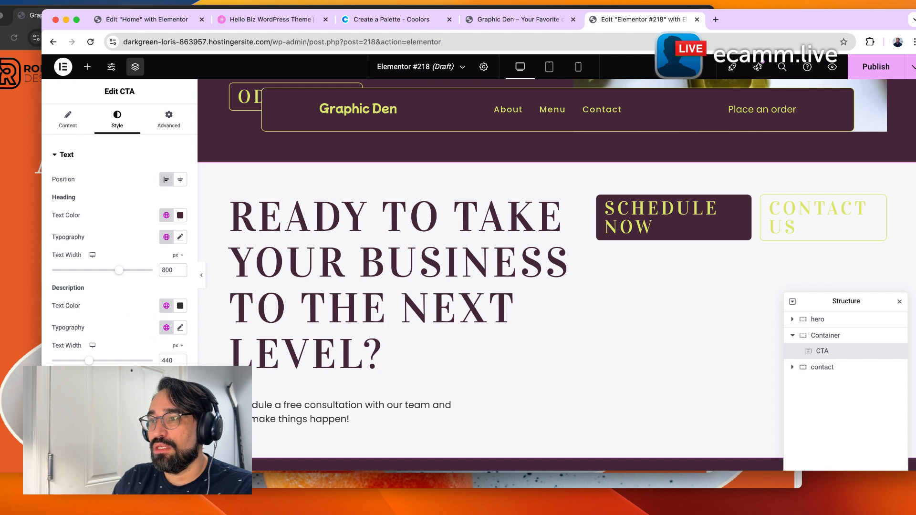
{"action": "left_click", "coordinate": [130, 412]}
{"action": "left_click", "coordinate": [166, 266]}
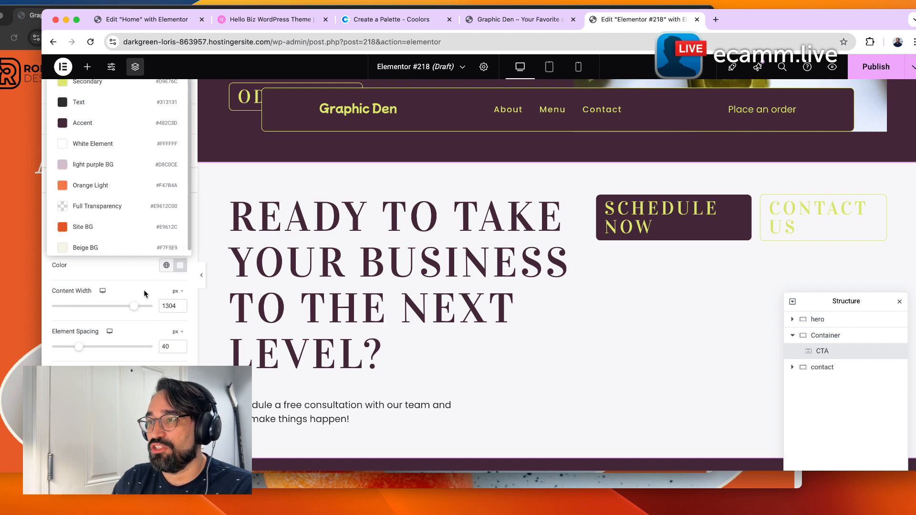
{"action": "left_click", "coordinate": [121, 246]}
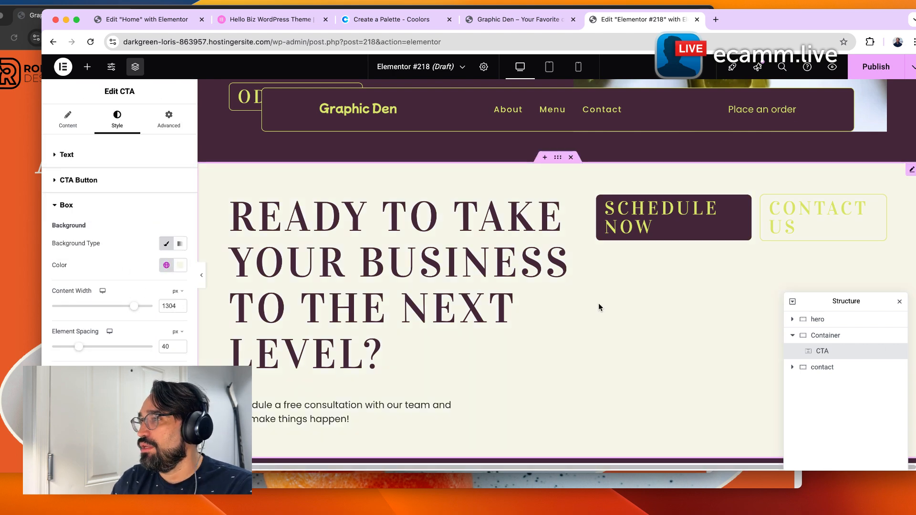
Set the CTA text position to center.
{"action": "left_click", "coordinate": [92, 162]}
{"action": "left_click", "coordinate": [68, 119]}
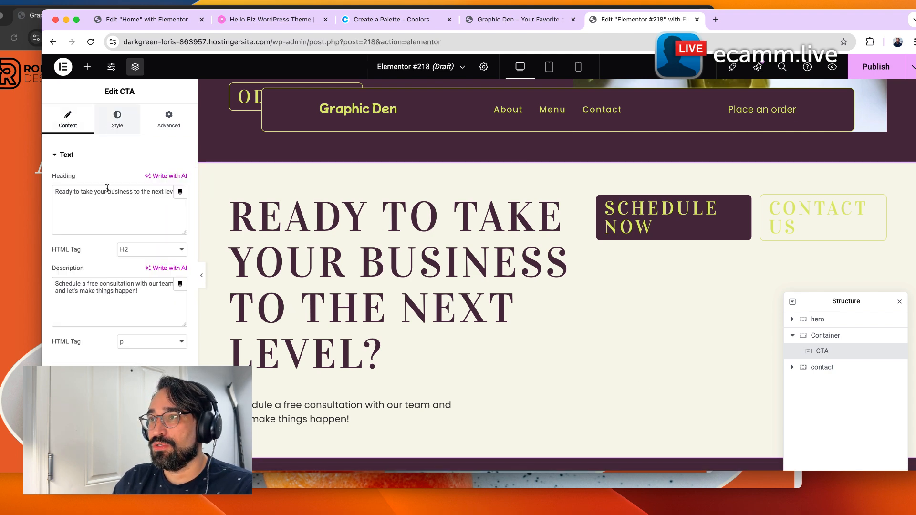
{"action": "left_click", "coordinate": [117, 119]}
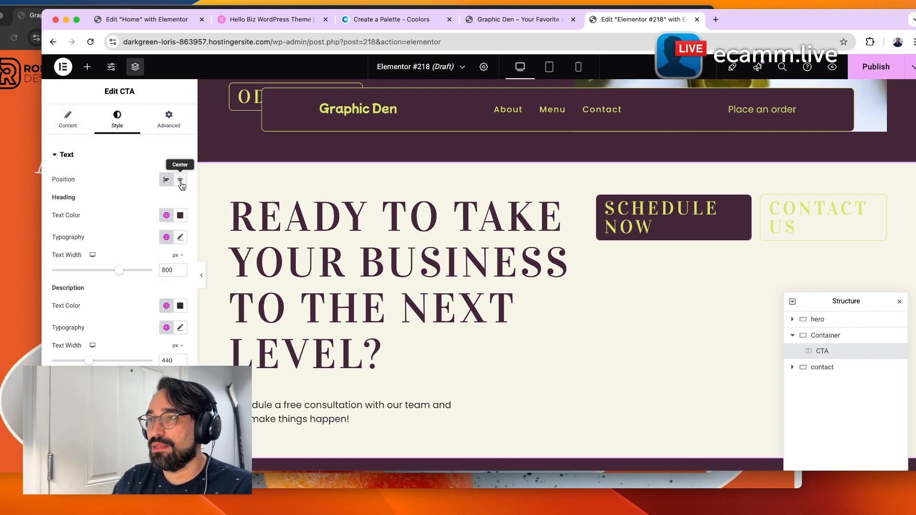
{"action": "left_click", "coordinate": [180, 180]}
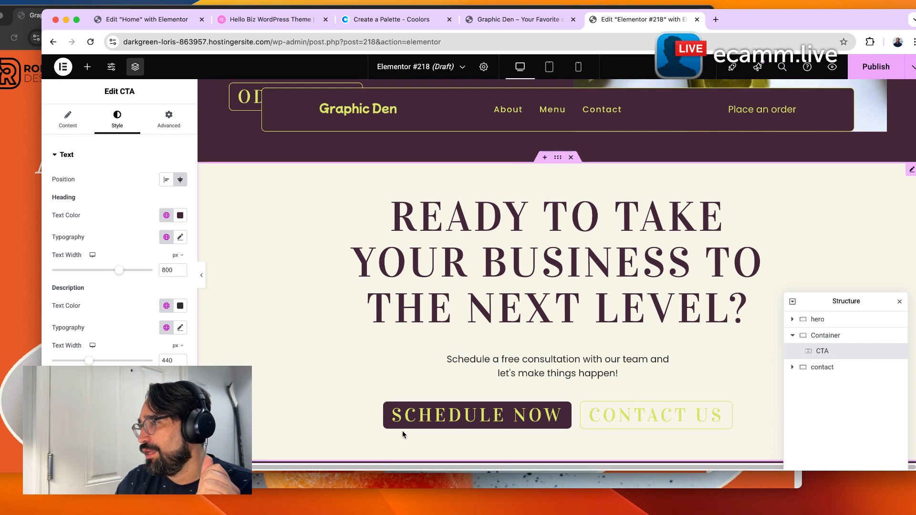
Hide the CTA's secondary Contact Us button.
{"action": "left_click", "coordinate": [71, 126]}
{"action": "left_click", "coordinate": [80, 374]}
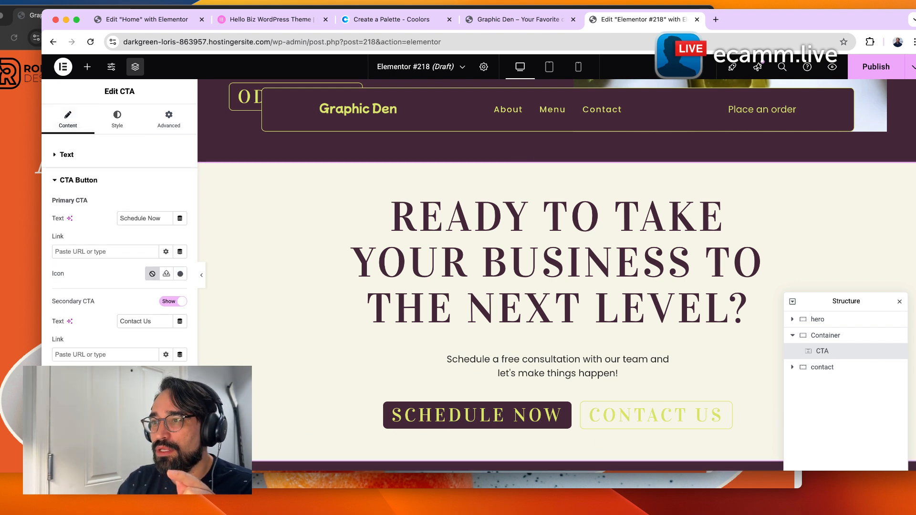
{"action": "left_click", "coordinate": [174, 302]}
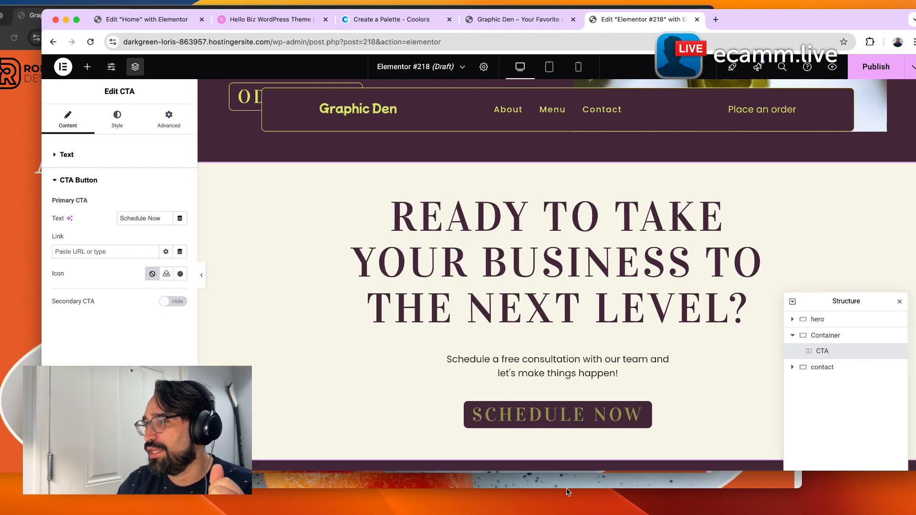
Change the CTA heading's typography to a different global font.
{"action": "left_click", "coordinate": [93, 164]}
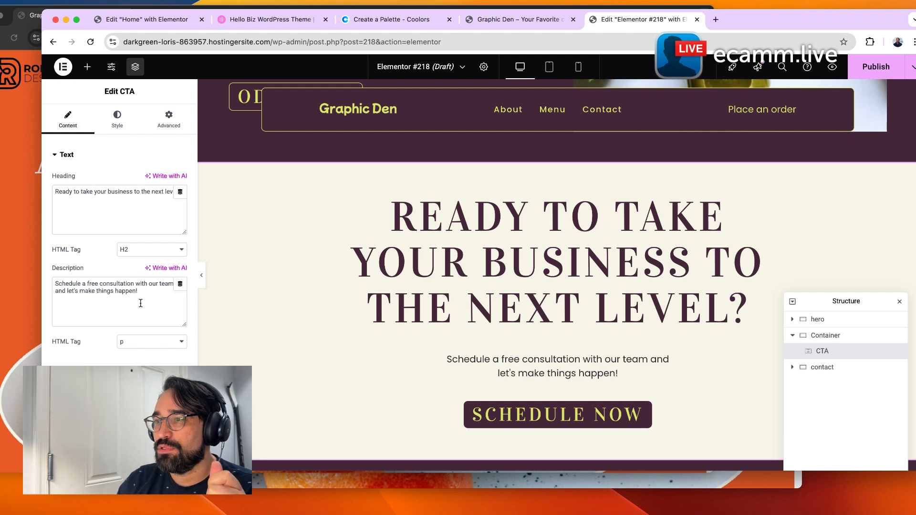
{"action": "left_click", "coordinate": [117, 119]}
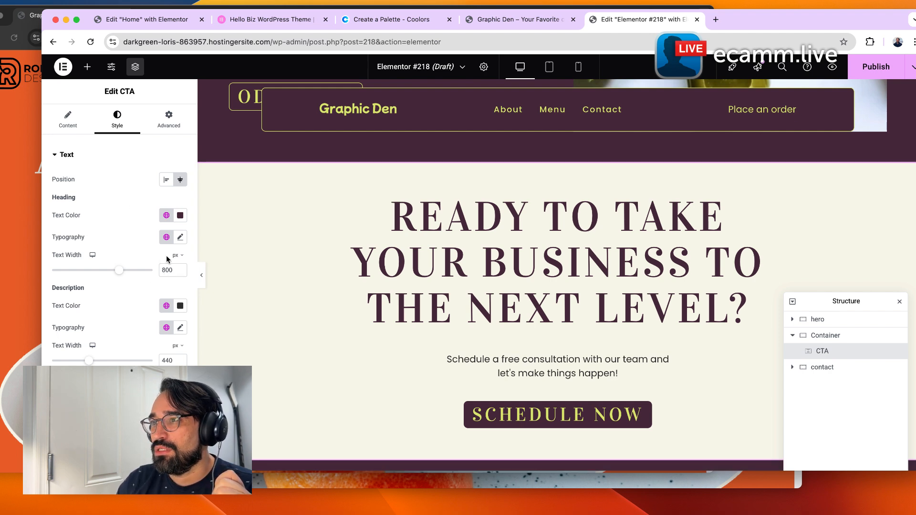
{"action": "left_click", "coordinate": [166, 237]}
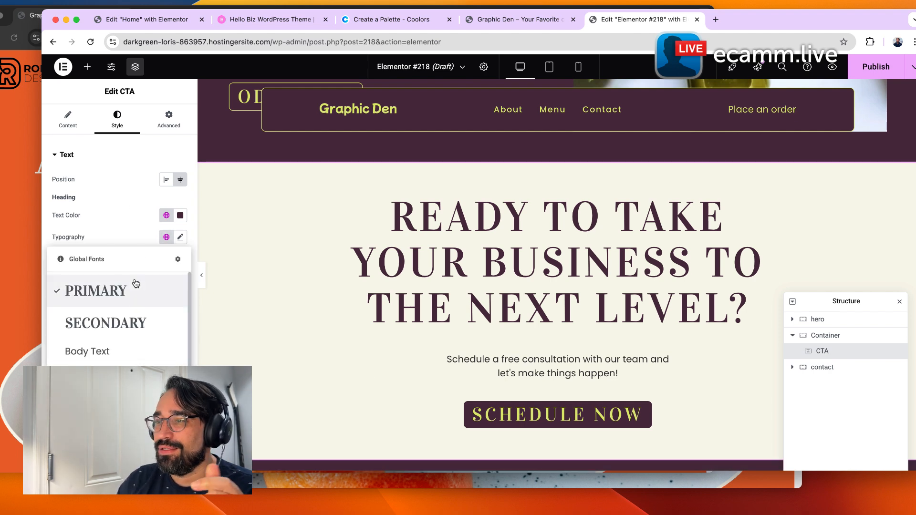
{"action": "scroll", "coordinate": [135, 286], "scroll_direction": "down", "scroll_amount": 5}
{"action": "left_click", "coordinate": [109, 385]}
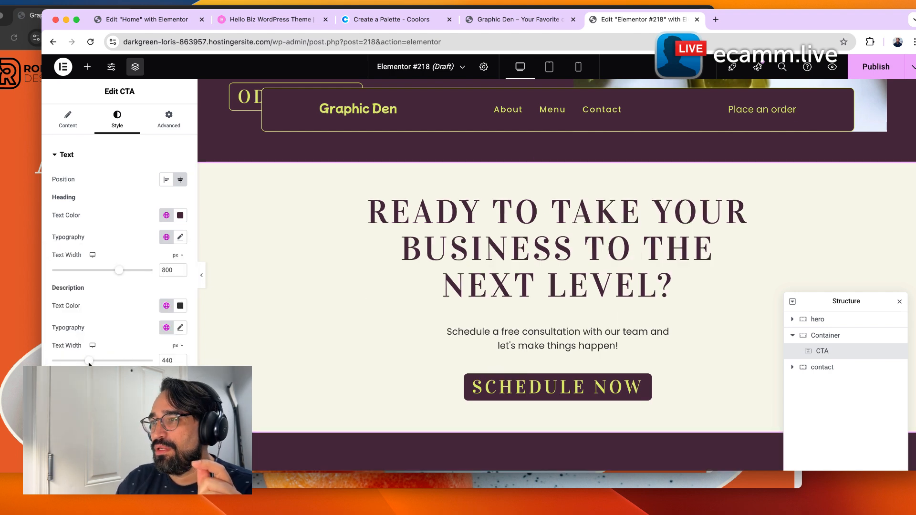
{"action": "mouse_move", "coordinate": [89, 360]}
{"action": "left_mouse_down"}
{"action": "mouse_move", "coordinate": [143, 361]}
{"action": "mouse_move", "coordinate": [90, 362]}
{"action": "left_mouse_up"}
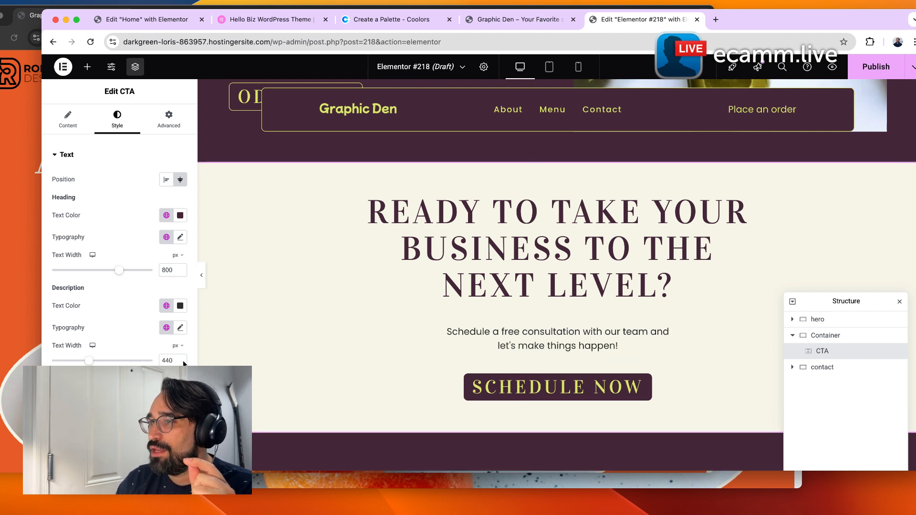
Try different widths for the CTA description text, ending at 440 px.
{"action": "left_click_drag", "start_coordinate": [93, 361], "coordinate": [205, 363]}
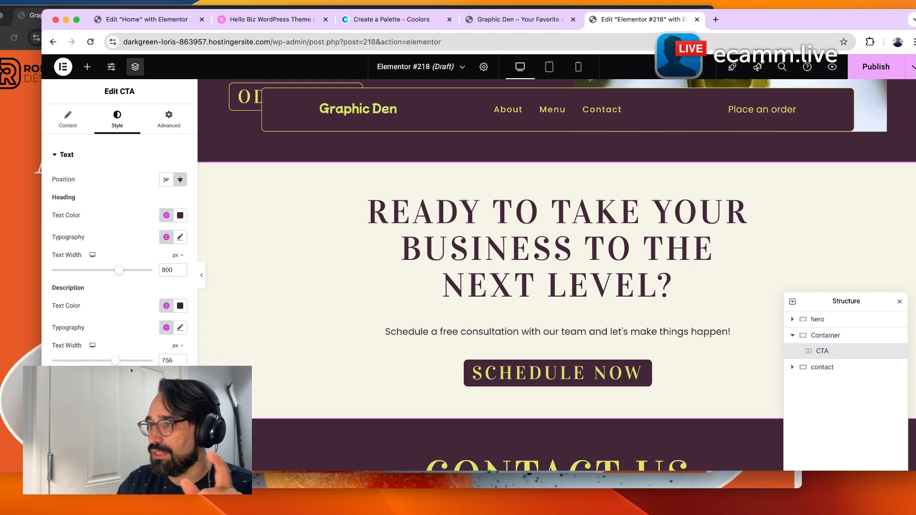
{"action": "left_click_drag", "start_coordinate": [111, 361], "coordinate": [104, 361]}
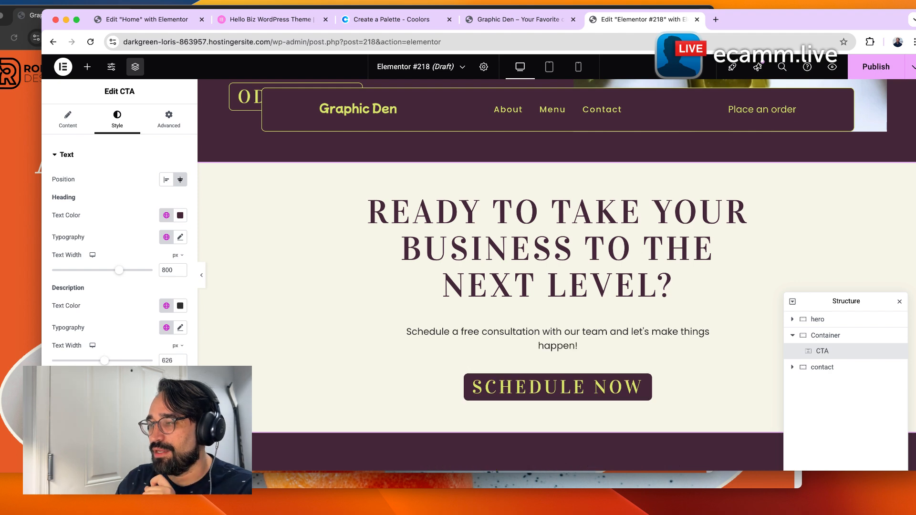
{"action": "double_click", "coordinate": [172, 360]}
{"action": "type", "text": "440"}
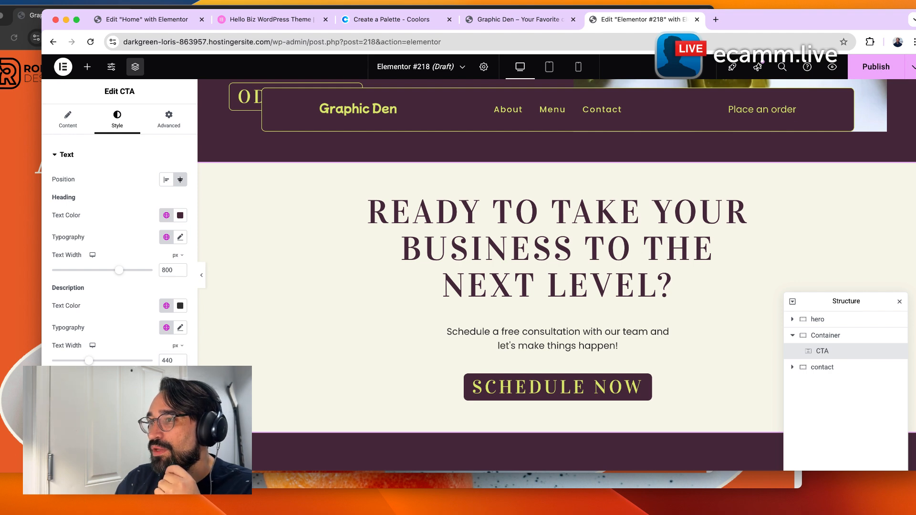
Set the CTA button's hover text color to the Beige BG global color.
{"action": "left_click", "coordinate": [522, 388]}
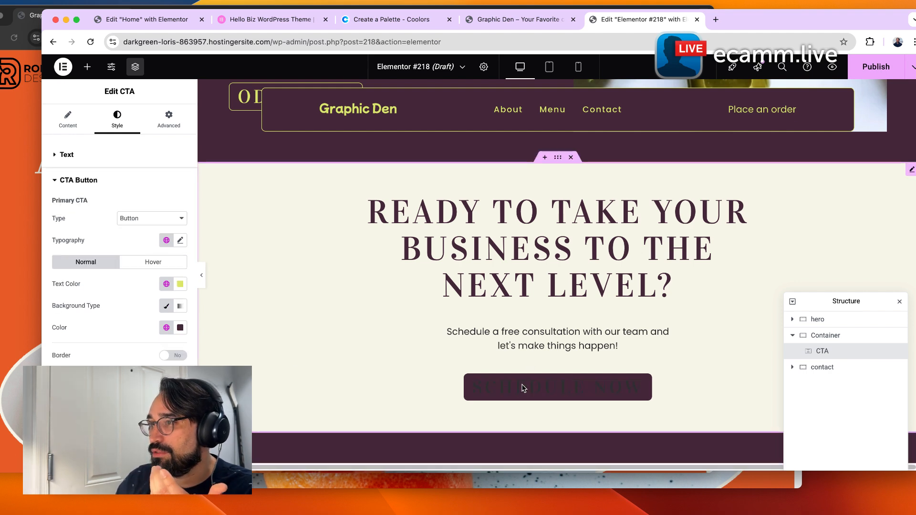
{"action": "left_click", "coordinate": [129, 264]}
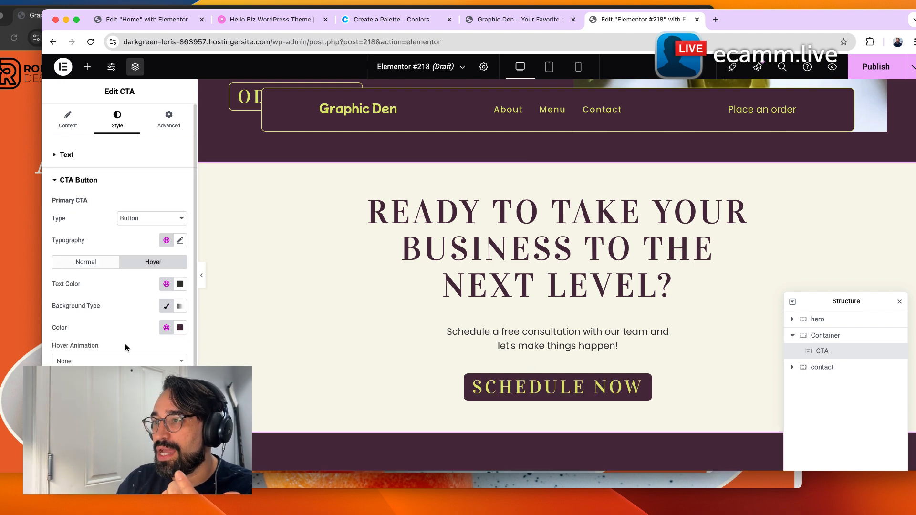
{"action": "left_click", "coordinate": [166, 284]}
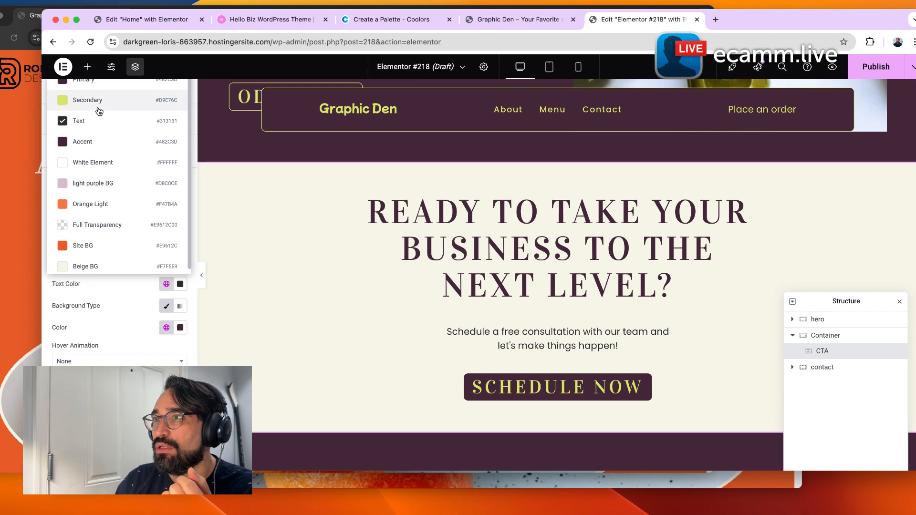
{"action": "left_click", "coordinate": [89, 265]}
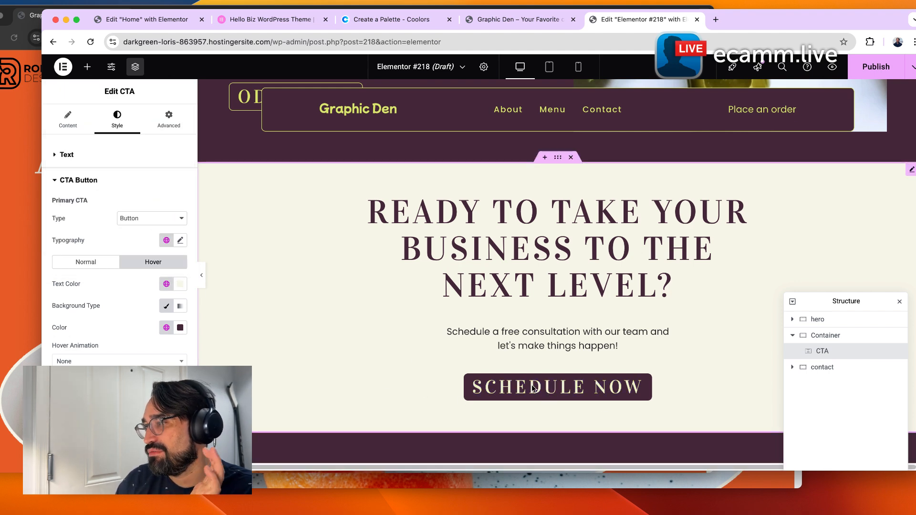
Publish the page and open its preview in a new tab.
{"action": "scroll", "coordinate": [285, 377], "scroll_direction": "down", "scroll_amount": 4}
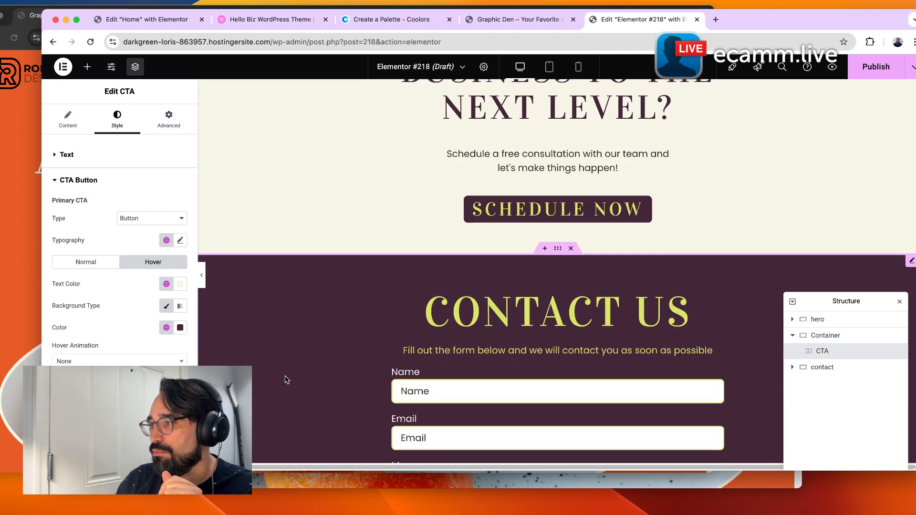
{"action": "scroll", "coordinate": [284, 388], "scroll_direction": "up", "scroll_amount": 15}
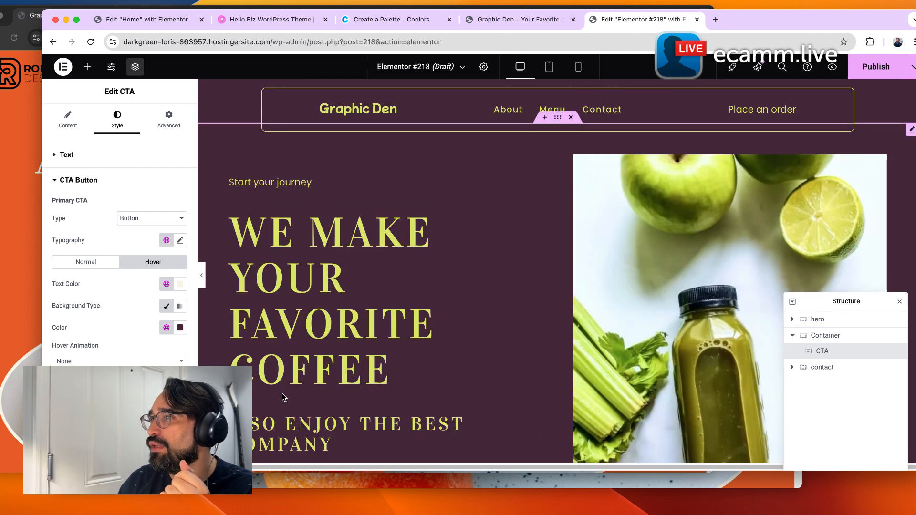
{"action": "left_click", "coordinate": [888, 73]}
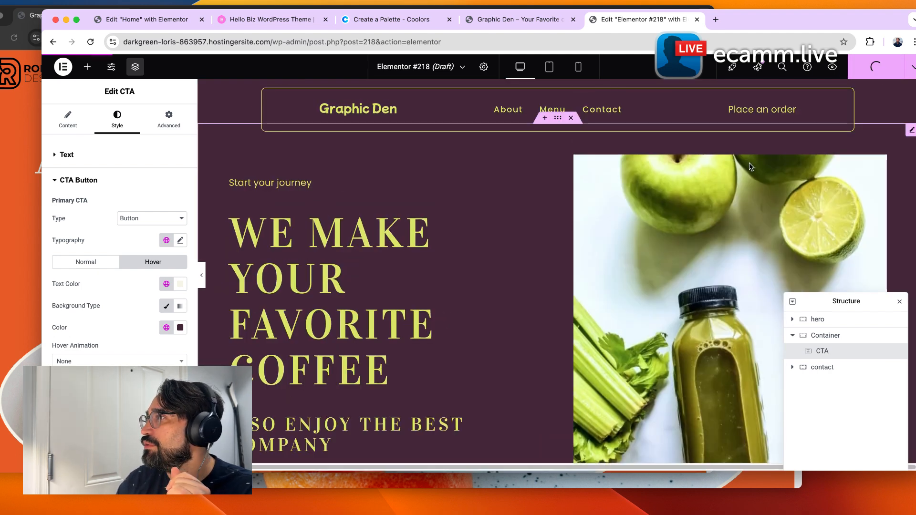
{"action": "left_click", "coordinate": [831, 69]}
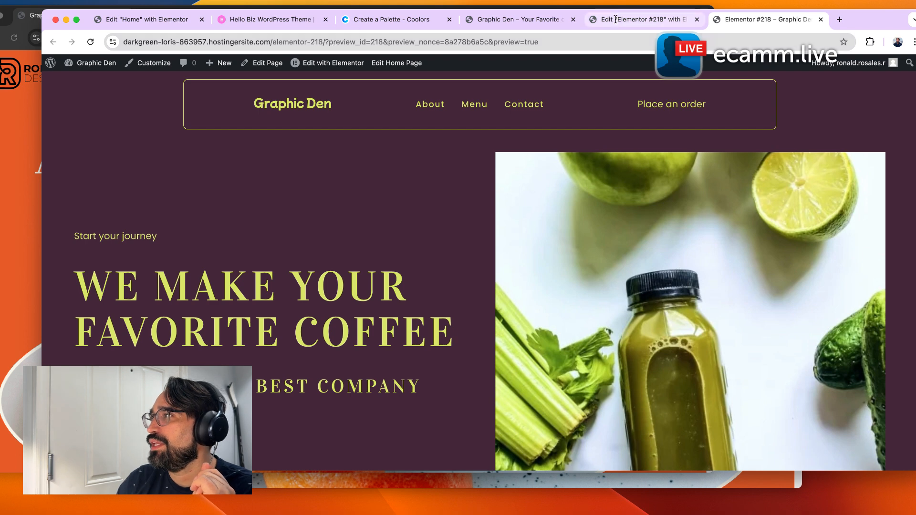
Back in the editor, open Page Settings and rename the page title to test page.
{"action": "left_click", "coordinate": [640, 19]}
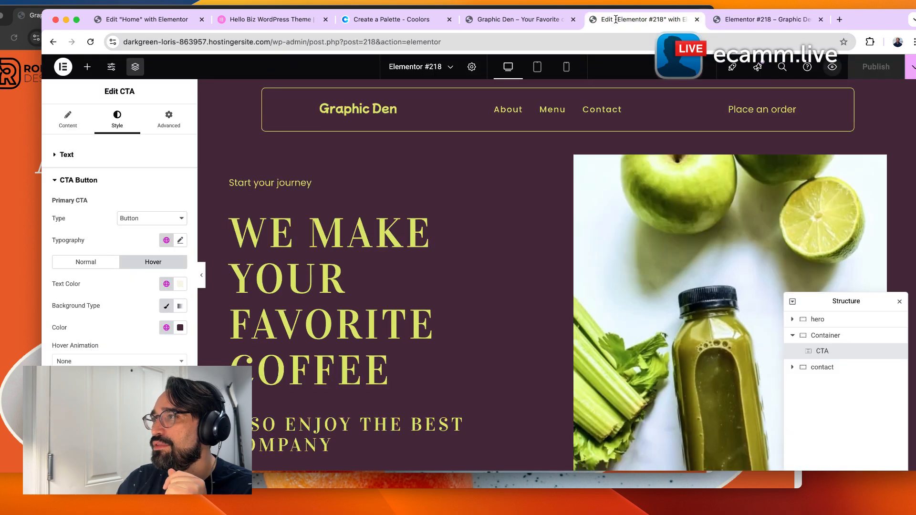
{"action": "left_click", "coordinate": [453, 68]}
{"action": "left_click", "coordinate": [454, 70]}
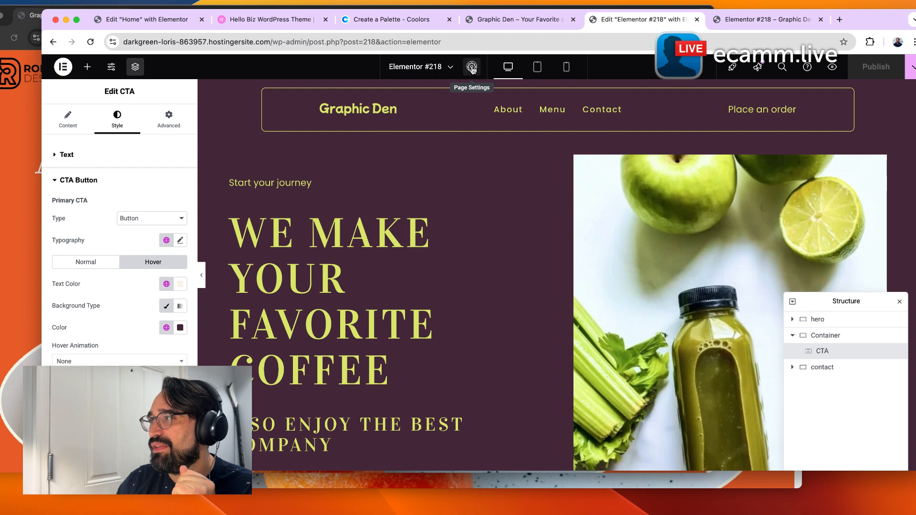
{"action": "left_click", "coordinate": [471, 68]}
{"action": "double_click", "coordinate": [96, 185]}
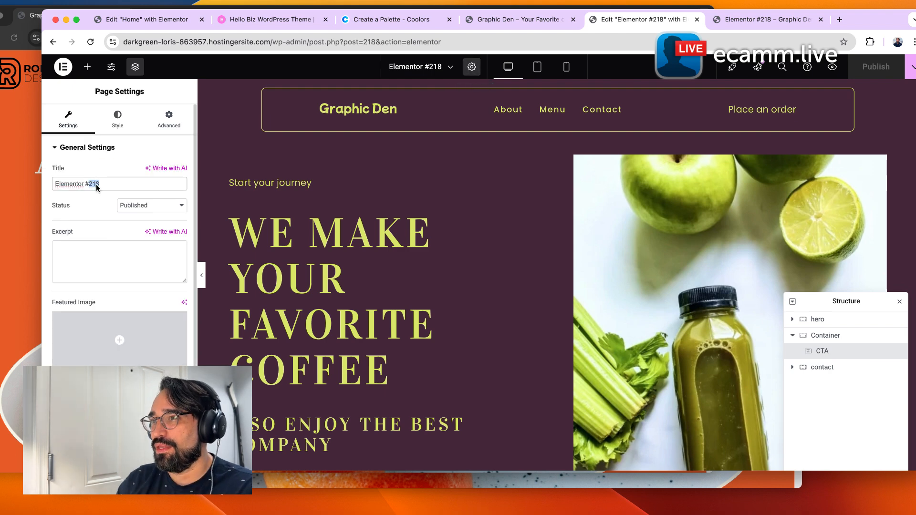
{"action": "triple_click", "coordinate": [97, 185]}
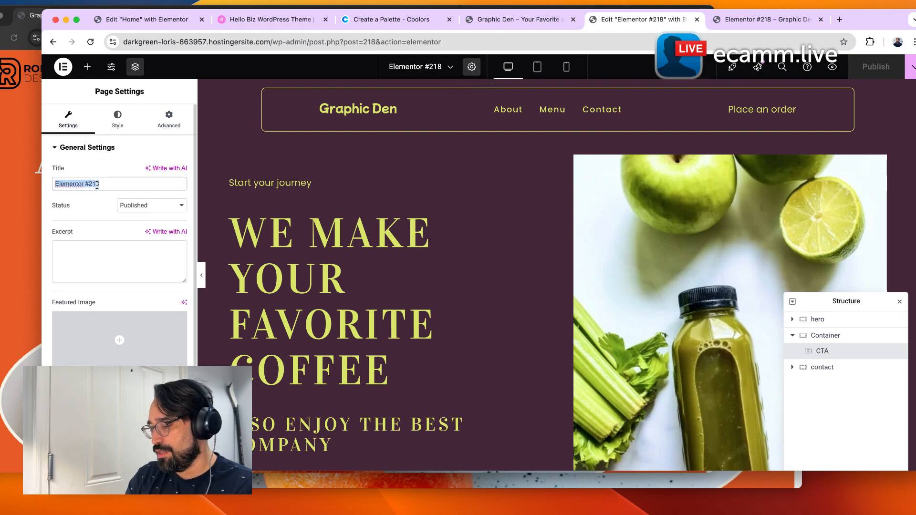
{"action": "type", "text": "test page"}
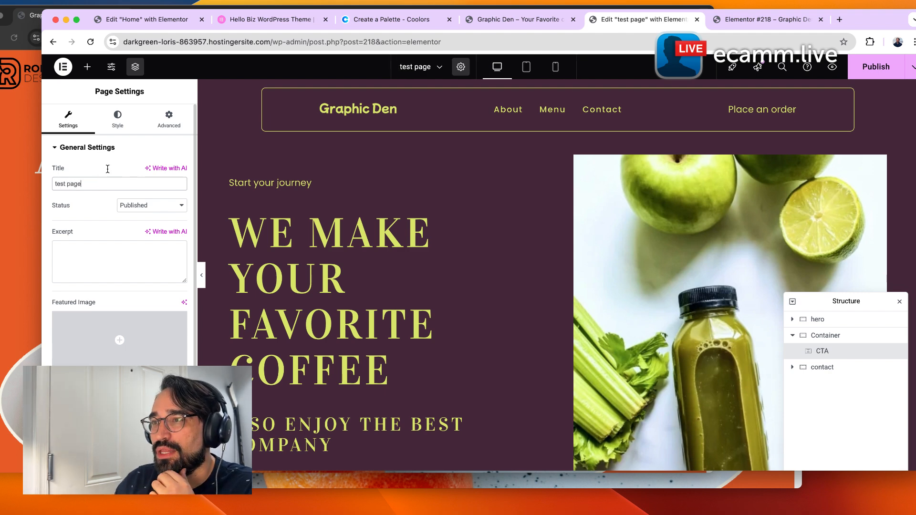
Update the published page and check the refreshed preview tab.
{"action": "scroll", "coordinate": [107, 338], "scroll_direction": "down", "scroll_amount": 2}
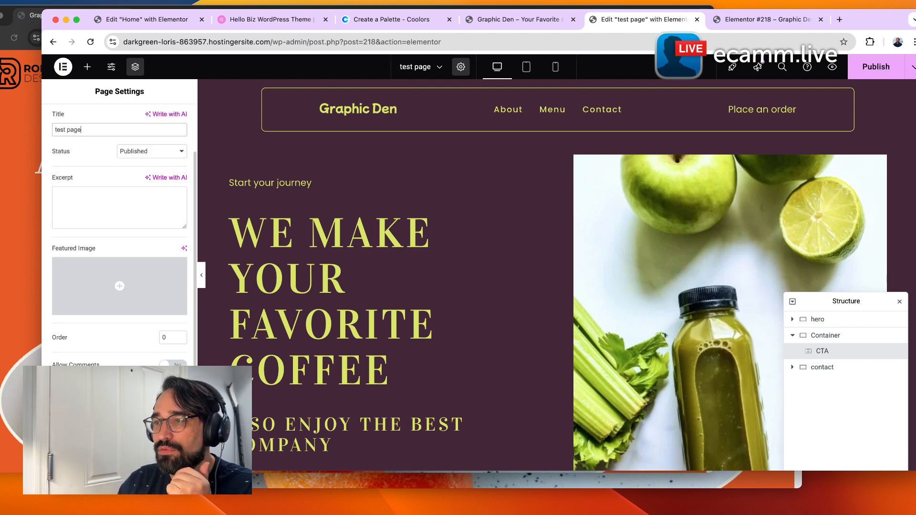
{"action": "scroll", "coordinate": [108, 286], "scroll_direction": "up", "scroll_amount": 2}
{"action": "left_click", "coordinate": [882, 72]}
{"action": "left_click", "coordinate": [763, 20]}
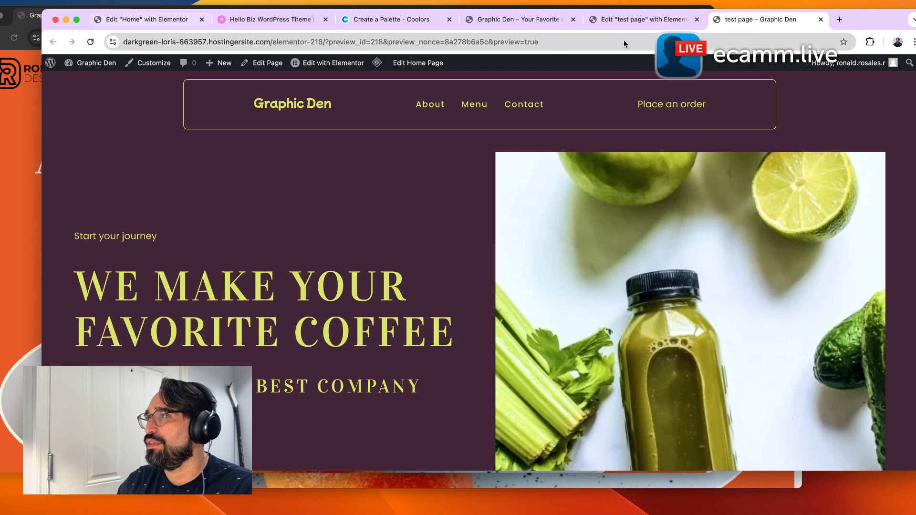
{"action": "left_click", "coordinate": [642, 20]}
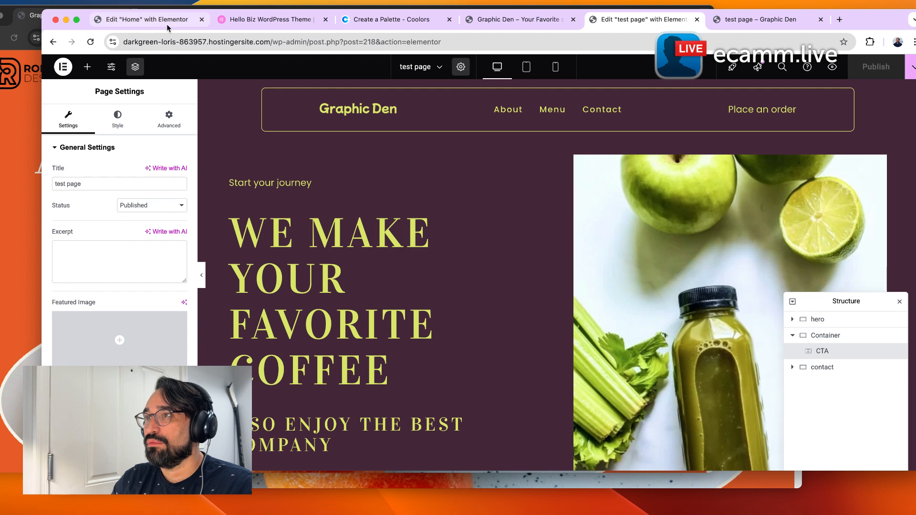
Switch to the live home page tab and scroll through its sections for comparison.
{"action": "left_click", "coordinate": [535, 24]}
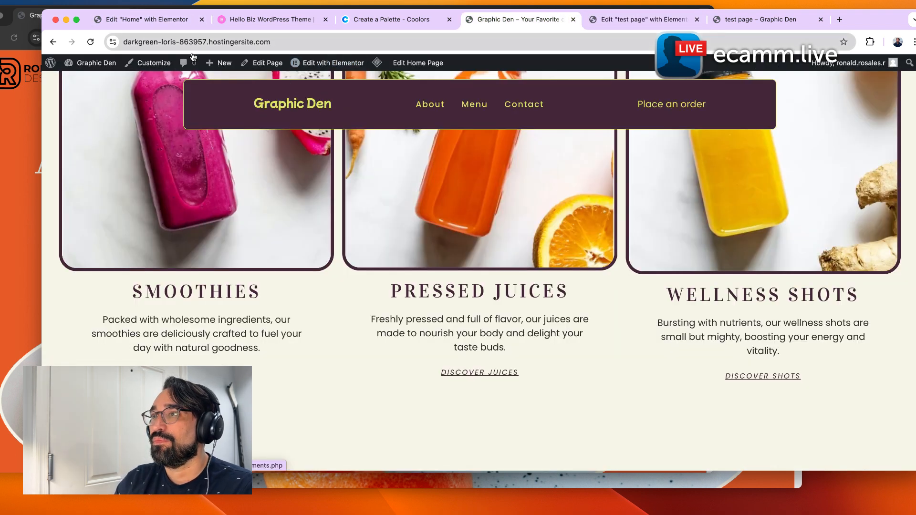
{"action": "scroll", "coordinate": [310, 121], "scroll_direction": "up", "scroll_amount": 10}
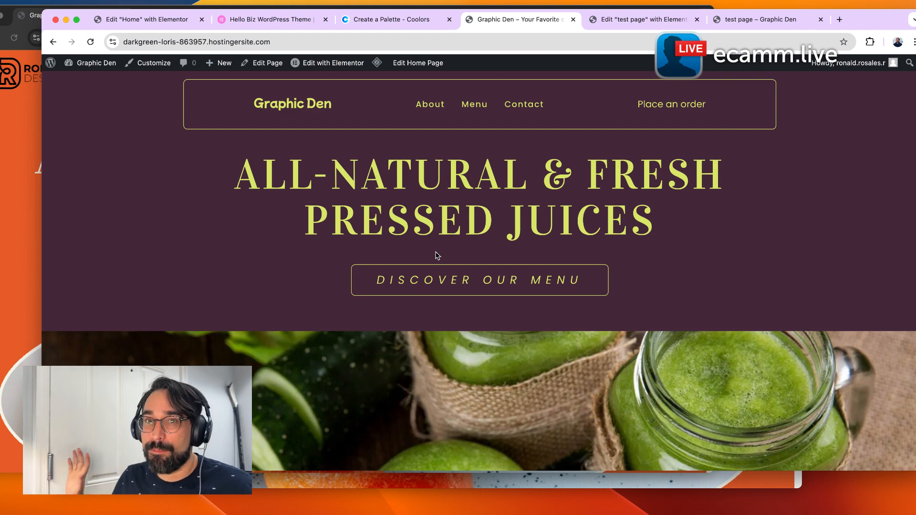
{"action": "scroll", "coordinate": [436, 252], "scroll_direction": "down", "scroll_amount": 12}
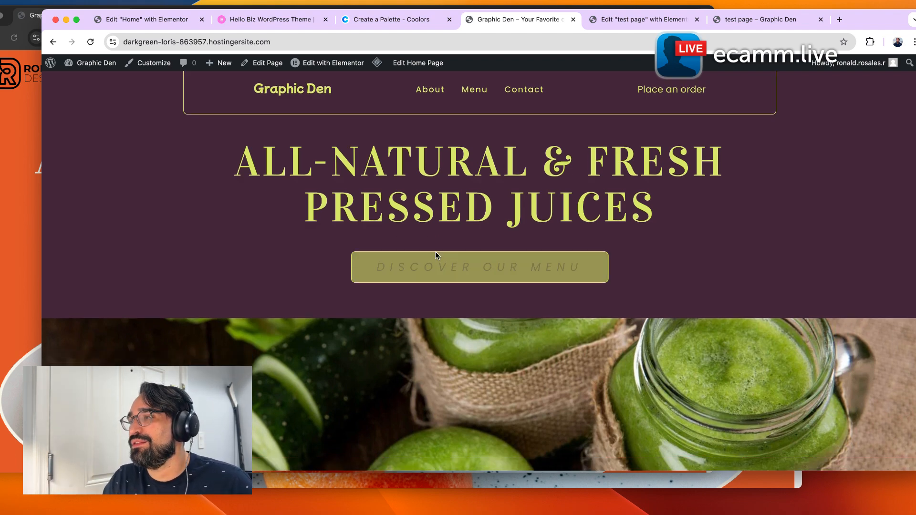
{"action": "scroll", "coordinate": [443, 250], "scroll_direction": "down", "scroll_amount": 3}
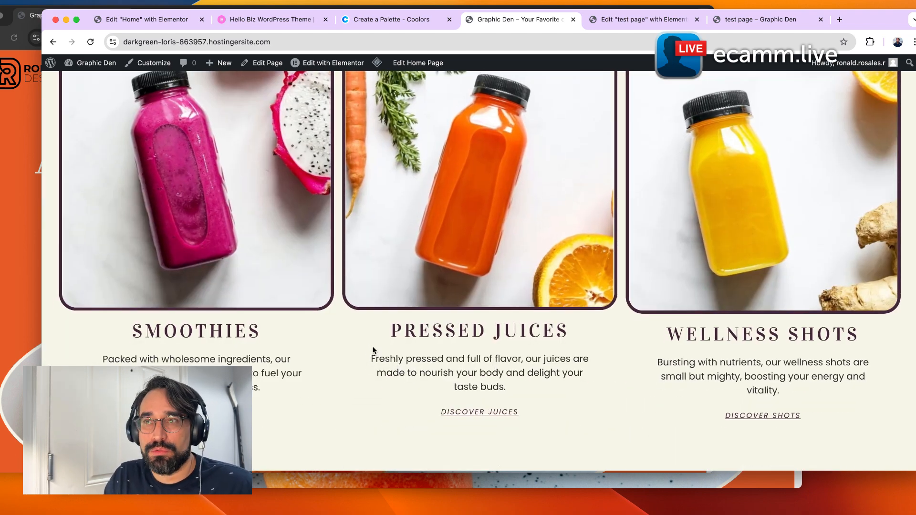
{"action": "scroll", "coordinate": [444, 408], "scroll_direction": "down", "scroll_amount": 10}
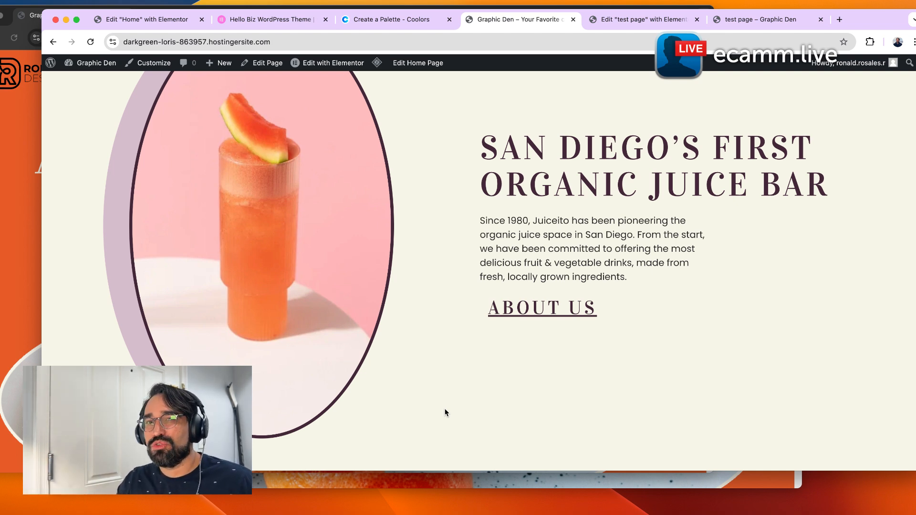
{"action": "scroll", "coordinate": [445, 410], "scroll_direction": "down", "scroll_amount": 10}
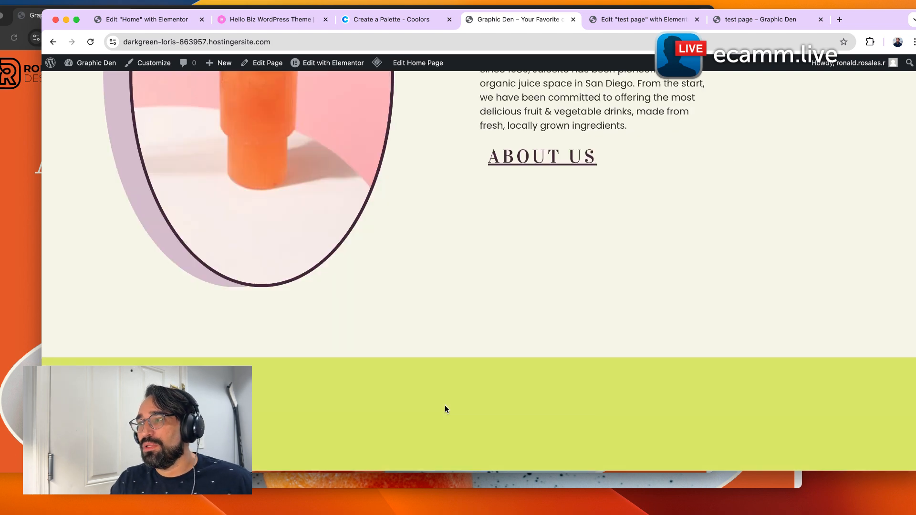
{"action": "scroll", "coordinate": [445, 404], "scroll_direction": "down", "scroll_amount": 2}
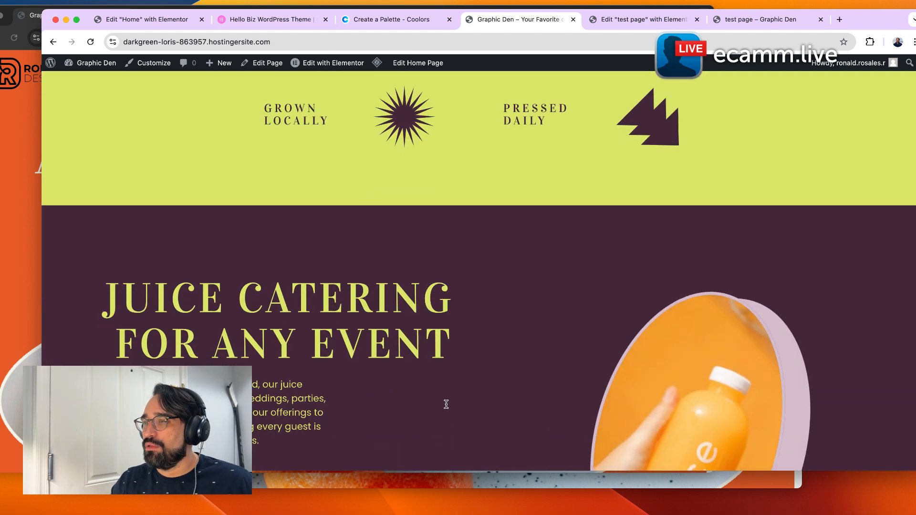
{"action": "scroll", "coordinate": [435, 405], "scroll_direction": "down", "scroll_amount": 5}
{"action": "scroll", "coordinate": [435, 406], "scroll_direction": "down", "scroll_amount": 7}
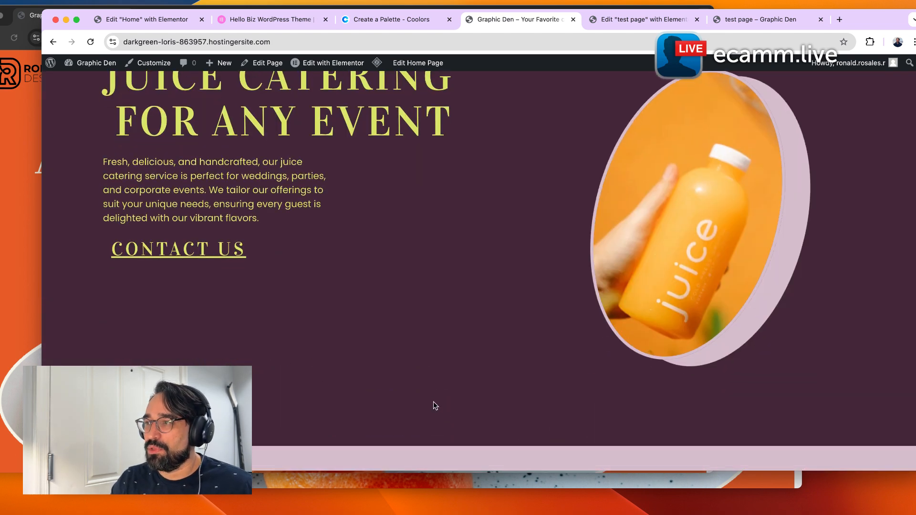
{"action": "scroll", "coordinate": [436, 403], "scroll_direction": "down", "scroll_amount": 4}
{"action": "scroll", "coordinate": [440, 402], "scroll_direction": "down", "scroll_amount": 2}
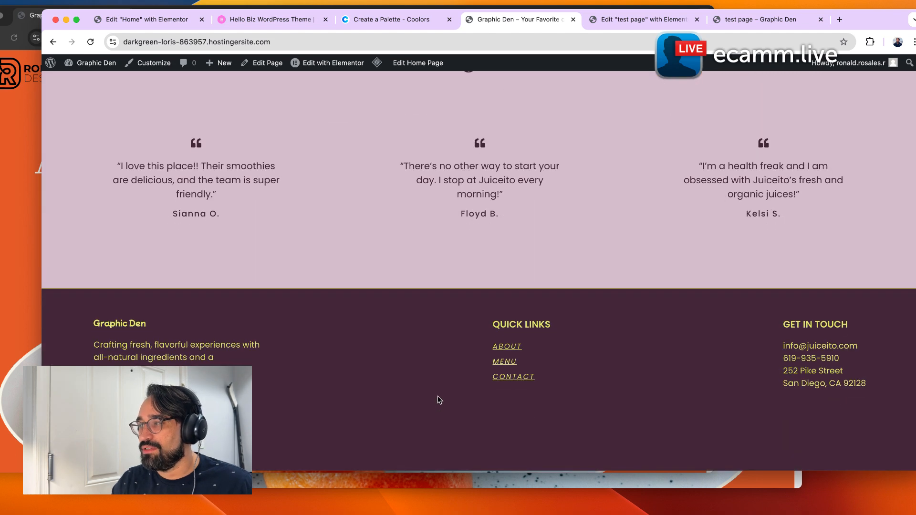
{"action": "scroll", "coordinate": [442, 400], "scroll_direction": "up", "scroll_amount": 15}
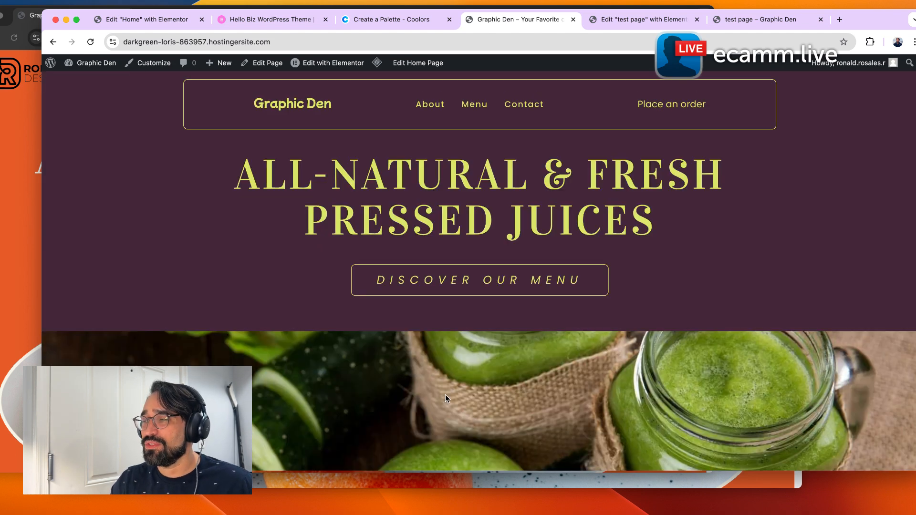